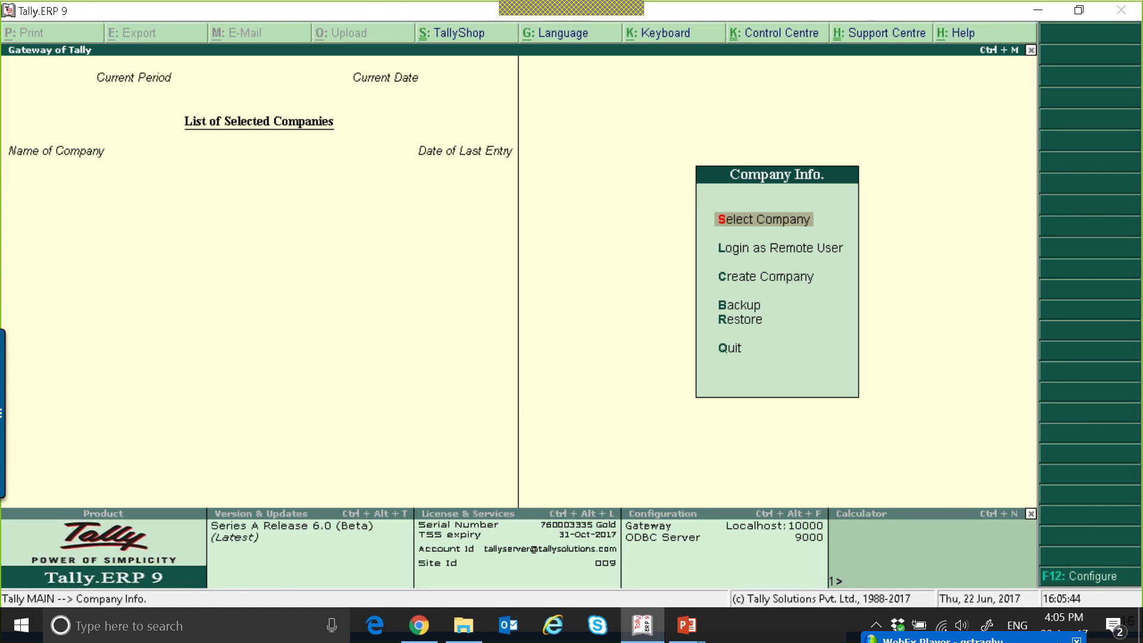
Select National Traders from the list of companies to load it.
{"action": "key", "text": "Return"}
{"action": "key", "text": "Down"}
{"action": "key", "text": "Down"}
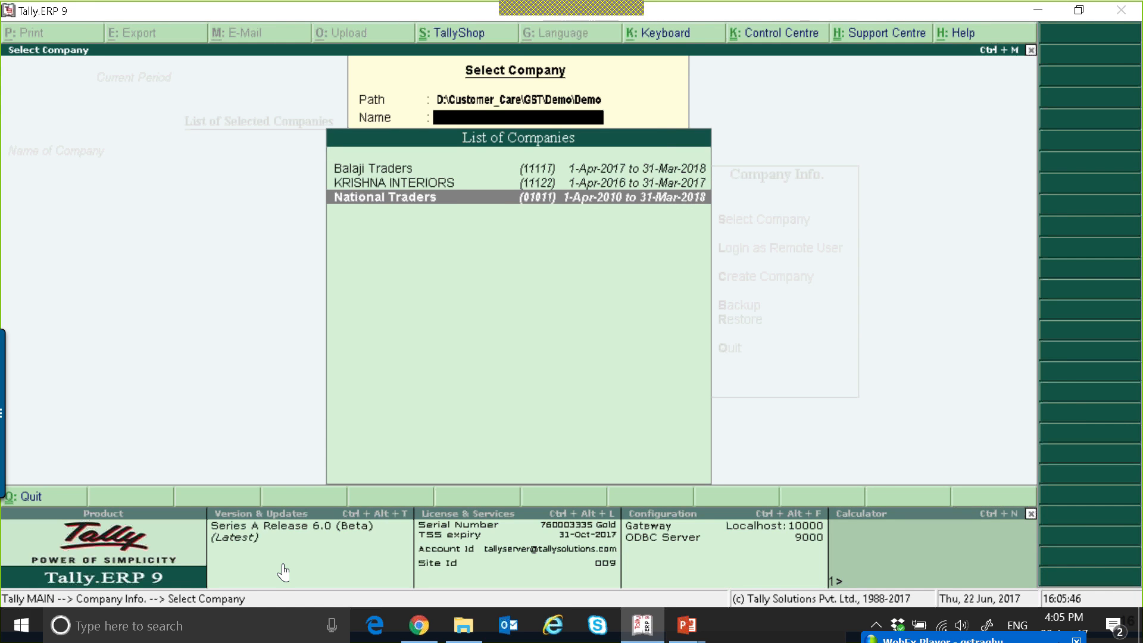
{"action": "key", "text": "Return"}
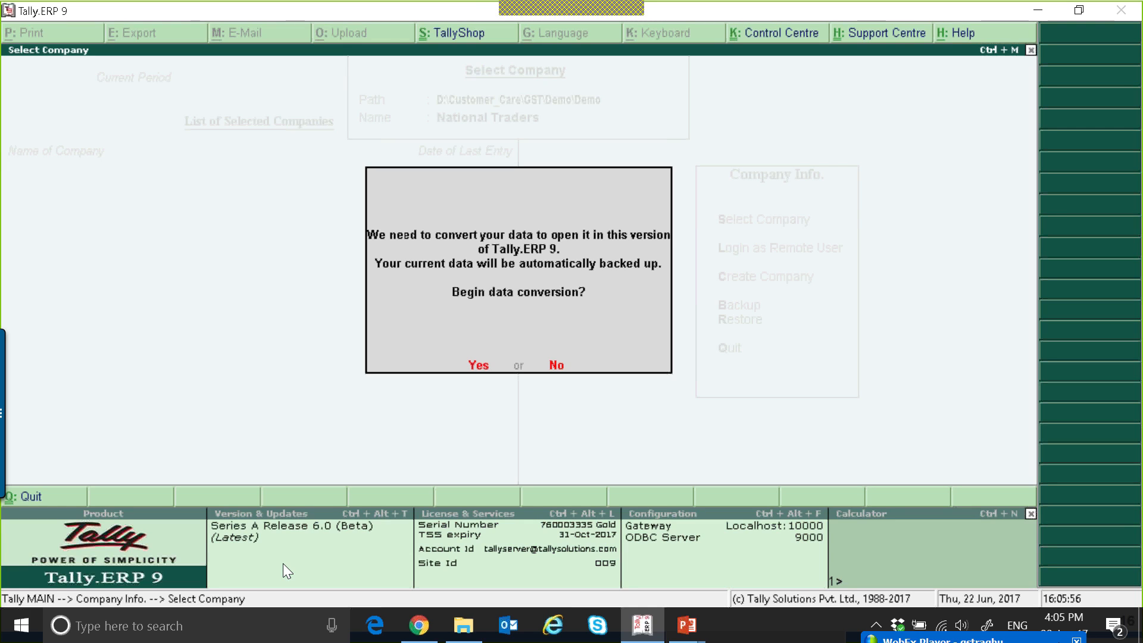
Convert the National Traders data, backing it up to D:\TallyDataBackup and overwriting the existing backup files.
{"action": "key", "text": "Return"}
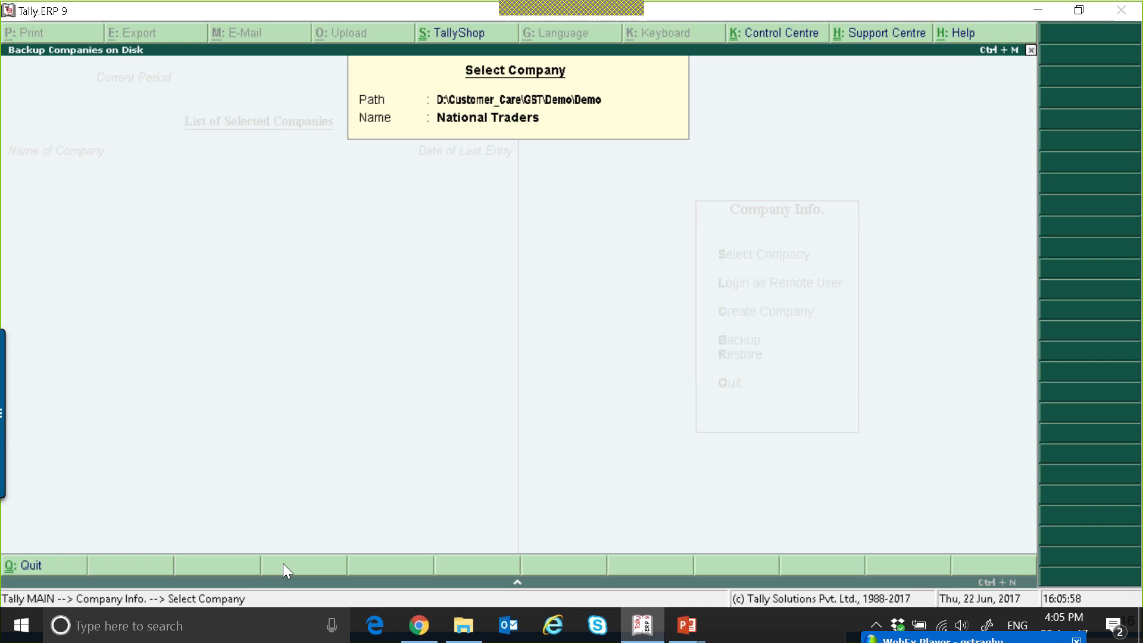
{"action": "key", "text": "Return"}
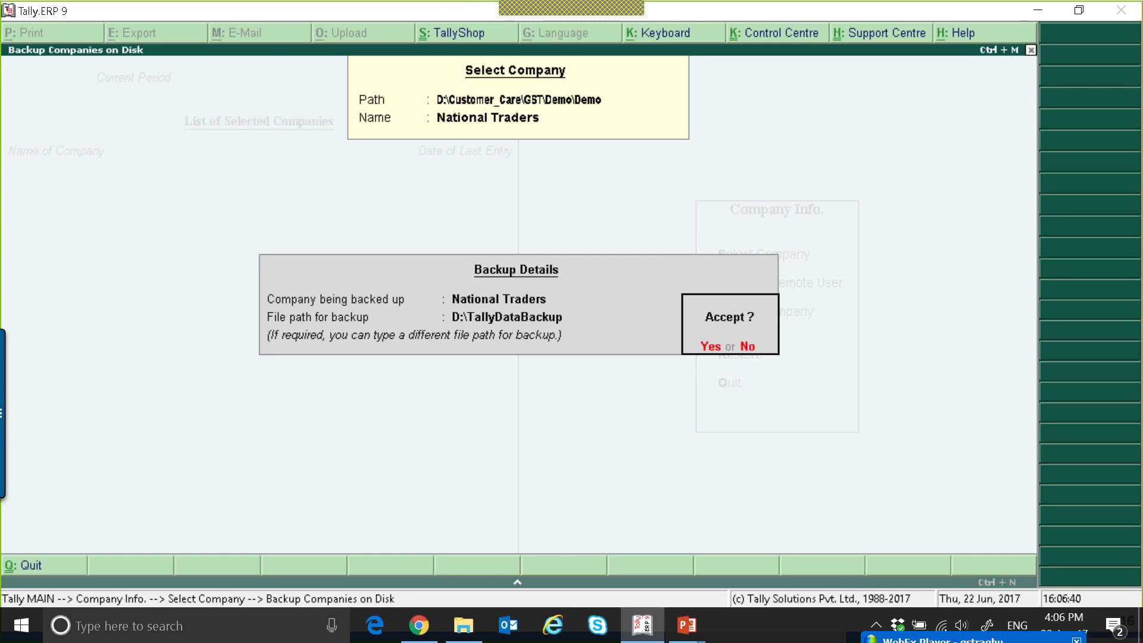
{"action": "key", "text": "Return"}
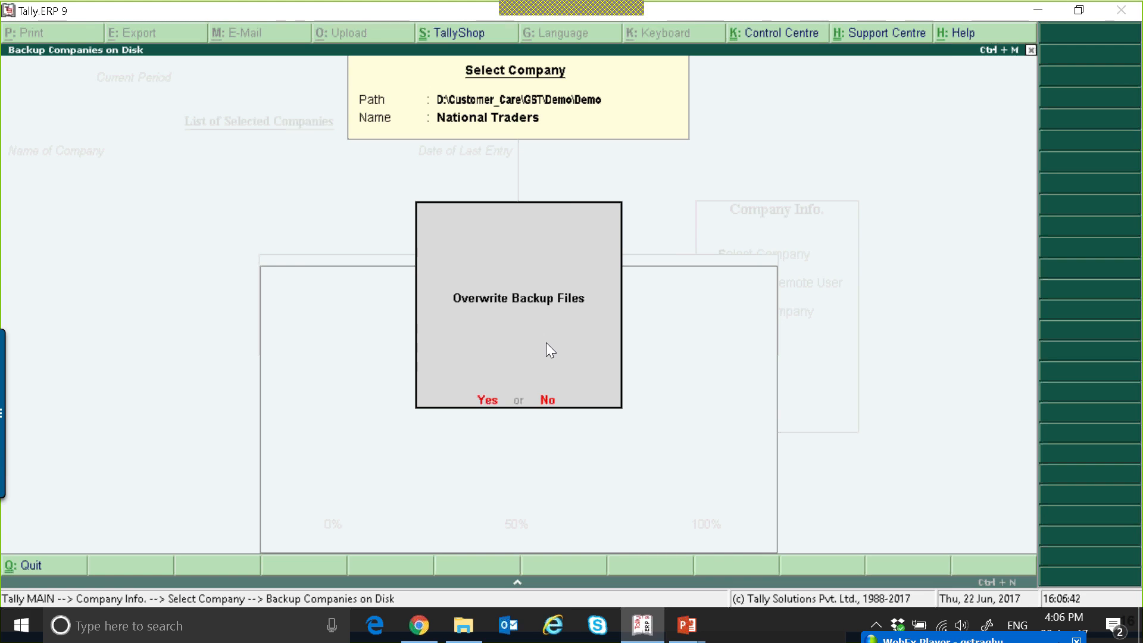
{"action": "key", "text": "Return"}
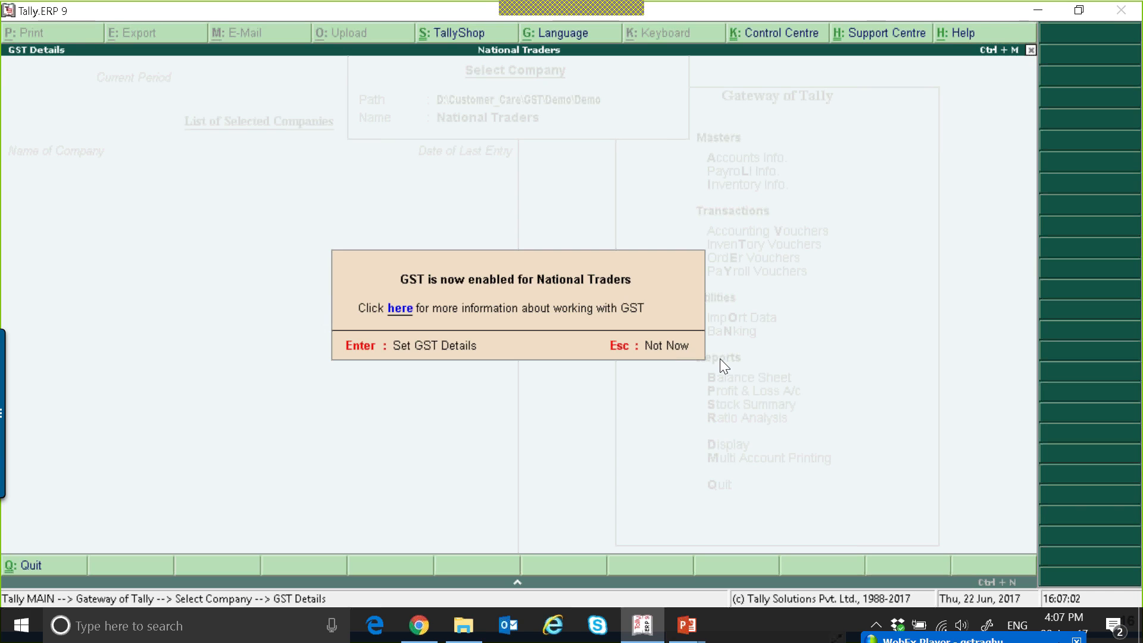
Start setting the company's GST details and enter its GSTIN/UIN.
{"action": "key", "text": "Return"}
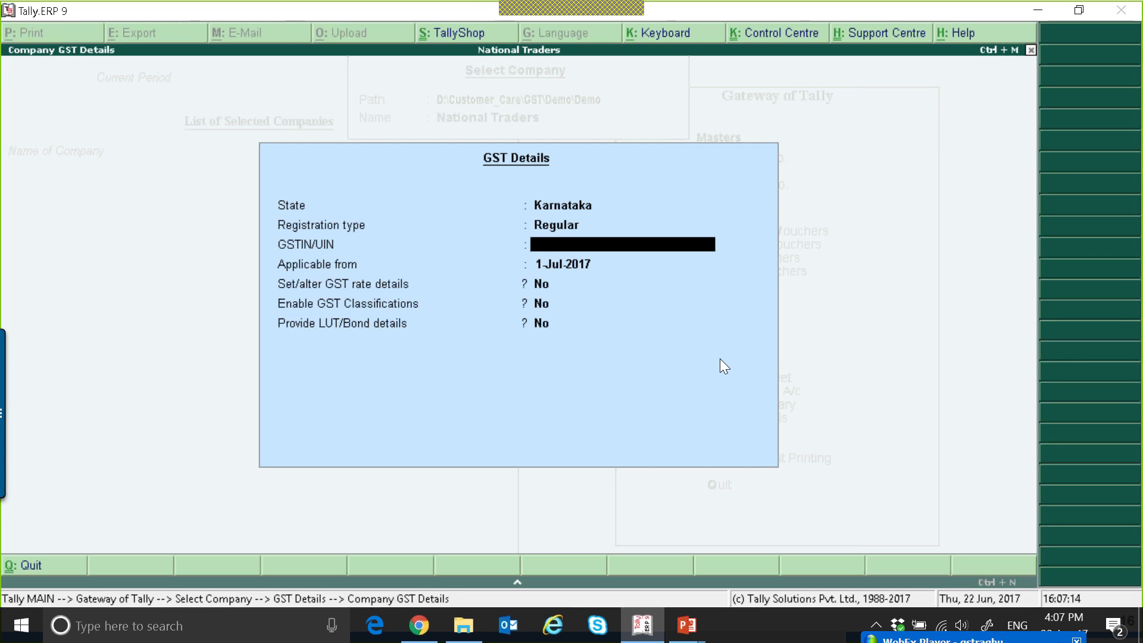
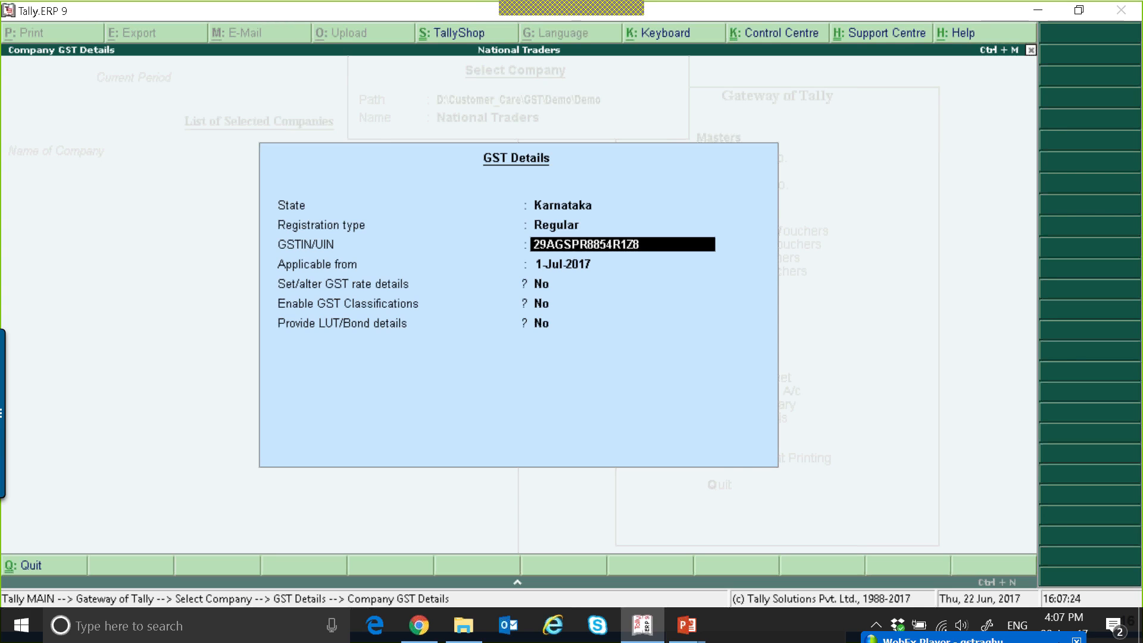
{"action": "key", "text": "Return"}
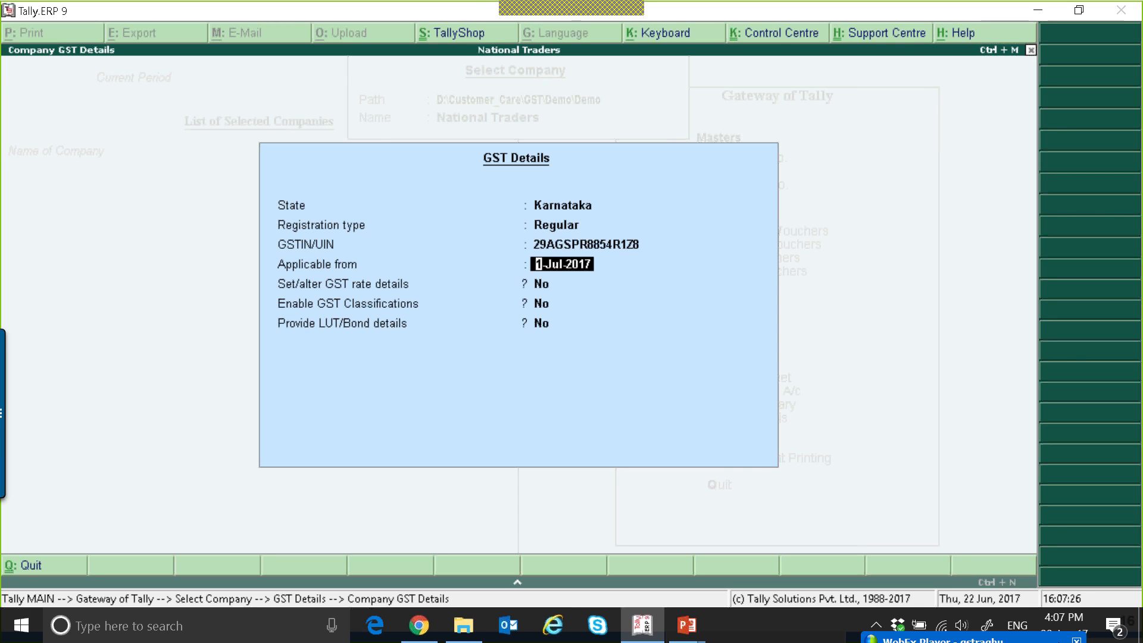
Try the state Maharashtra in the GST details with the same GSTIN/UIN.
{"action": "key", "text": "Up"}
{"action": "key", "text": "Up"}
{"action": "key", "text": "Up"}
{"action": "type", "text": "M"}
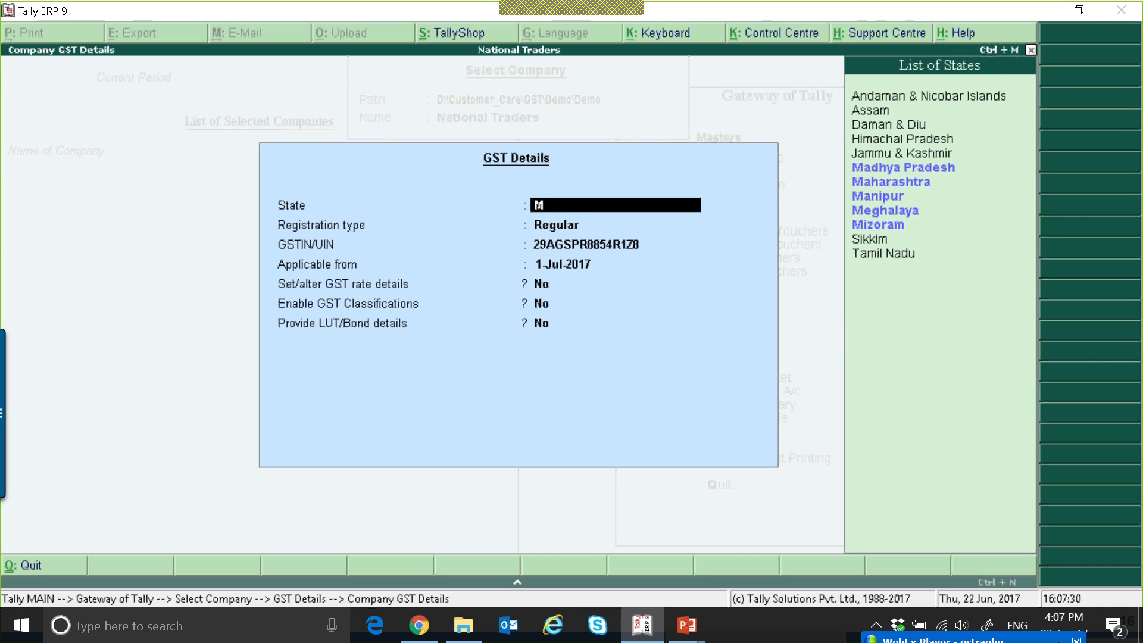
{"action": "key", "text": "Down"}
{"action": "key", "text": "Return"}
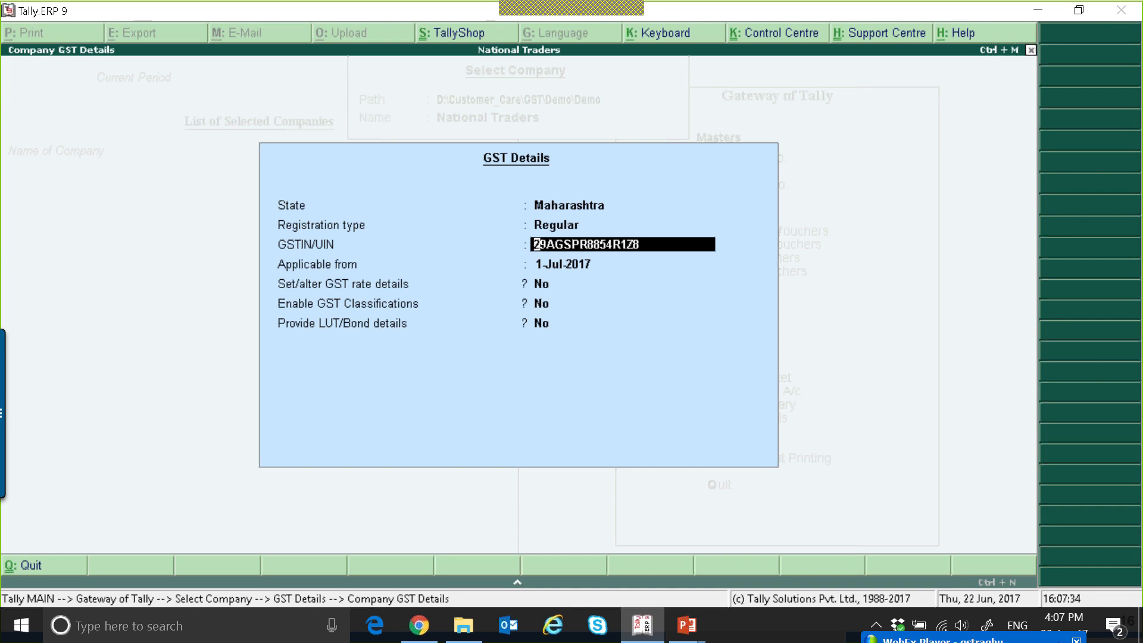
{"action": "key", "text": "Return"}
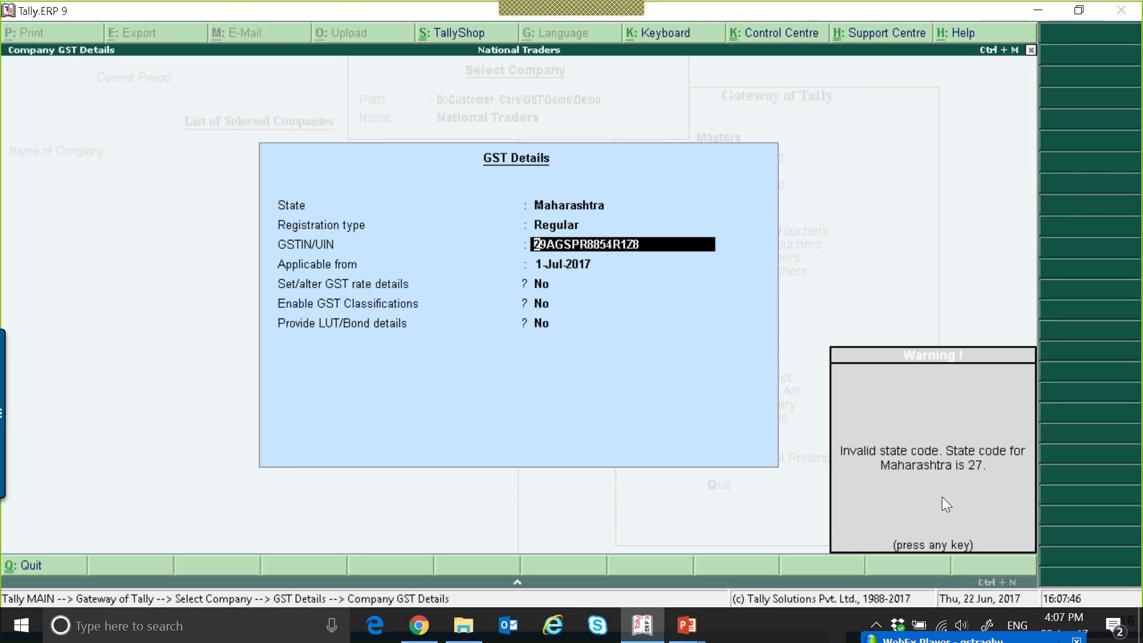
{"action": "key", "text": "Return"}
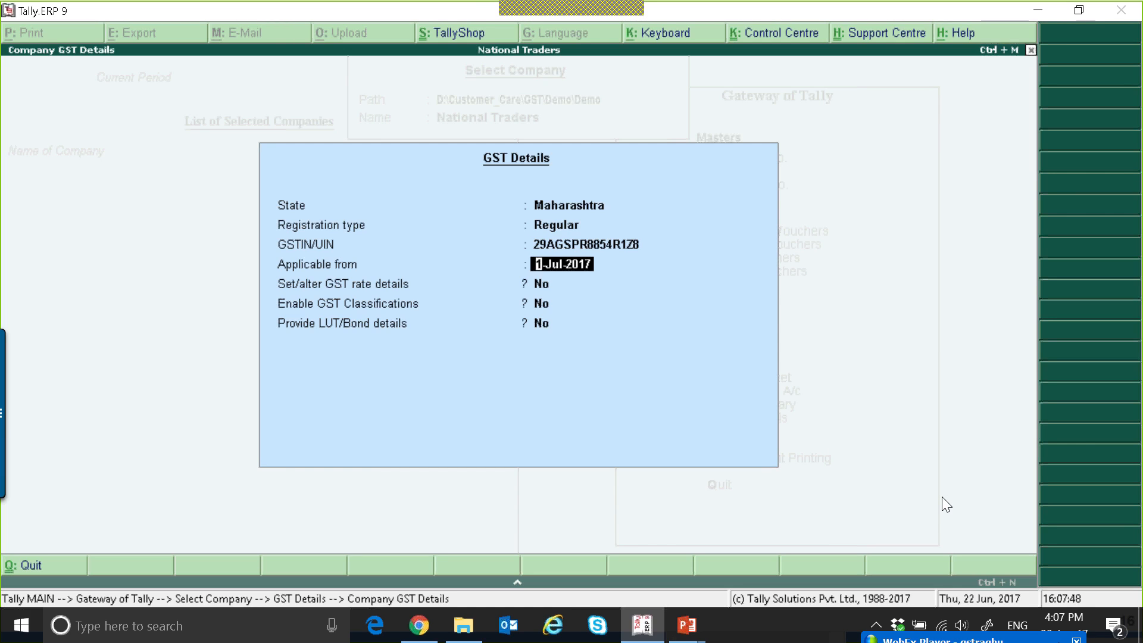
Set the state in the GST details back to Karnataka, keeping the registration number.
{"action": "key", "text": "BackSpace"}
{"action": "key", "text": "BackSpace"}
{"action": "key", "text": "BackSpace"}
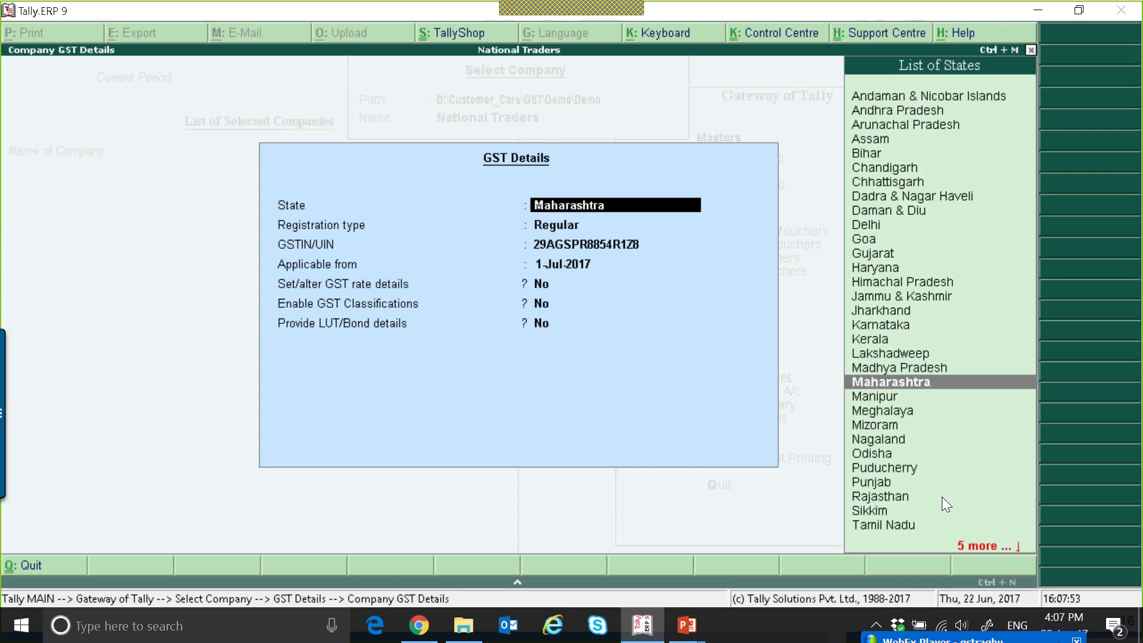
{"action": "type", "text": "K"}
{"action": "key", "text": "Down"}
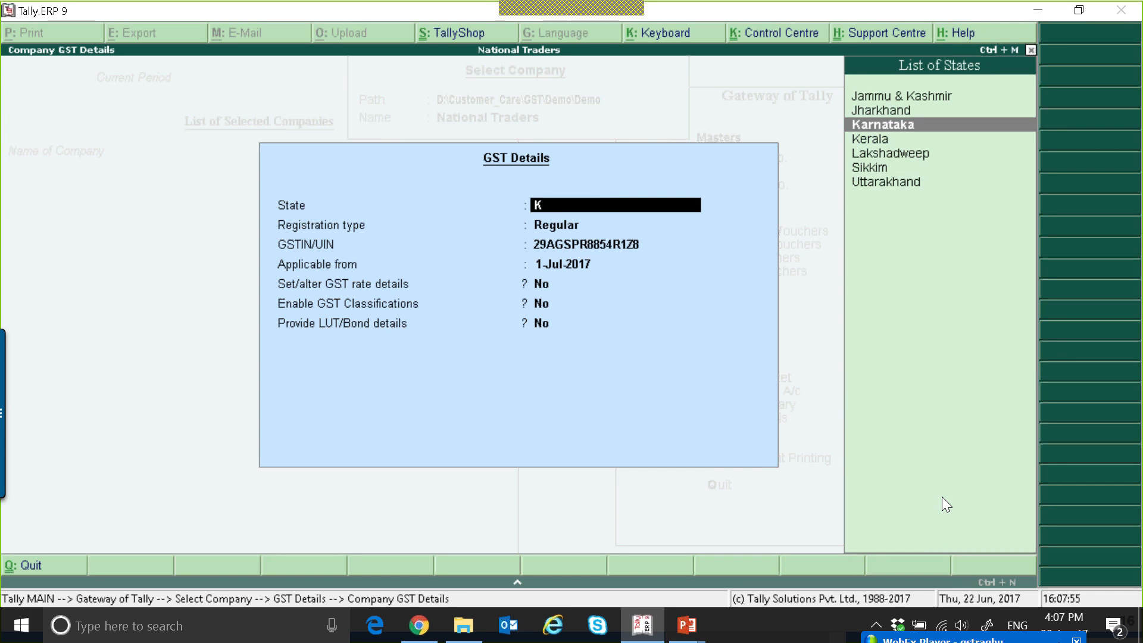
{"action": "key", "text": "Return"}
{"action": "key", "text": "Return"}
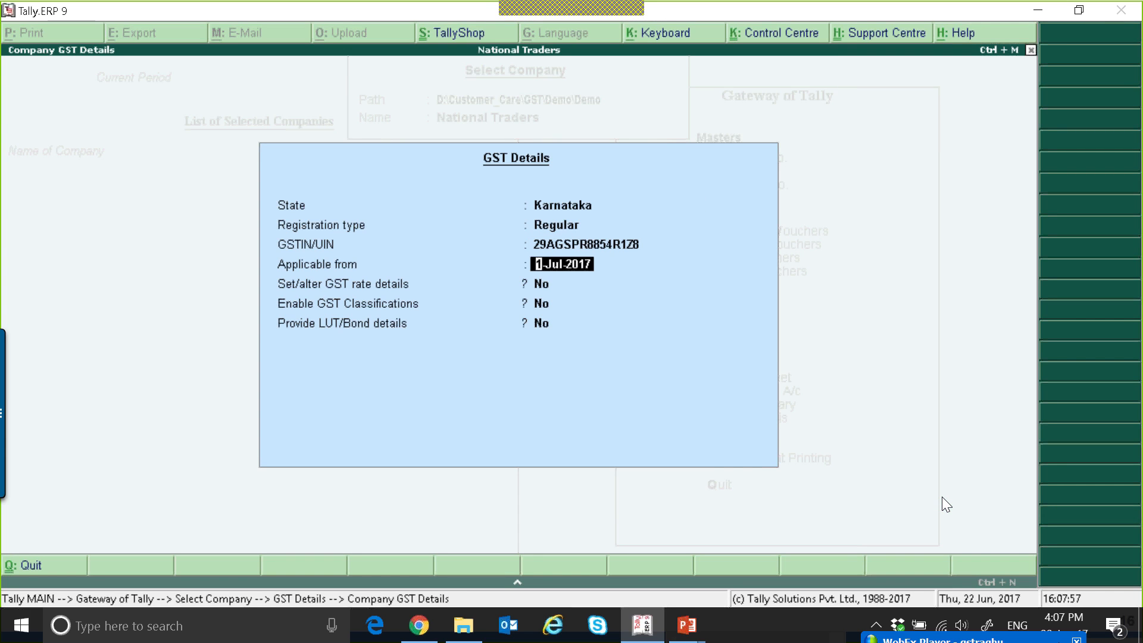
Set the GST applicable-from date to 1-7-2017.
{"action": "type", "text": "1-7-20"}
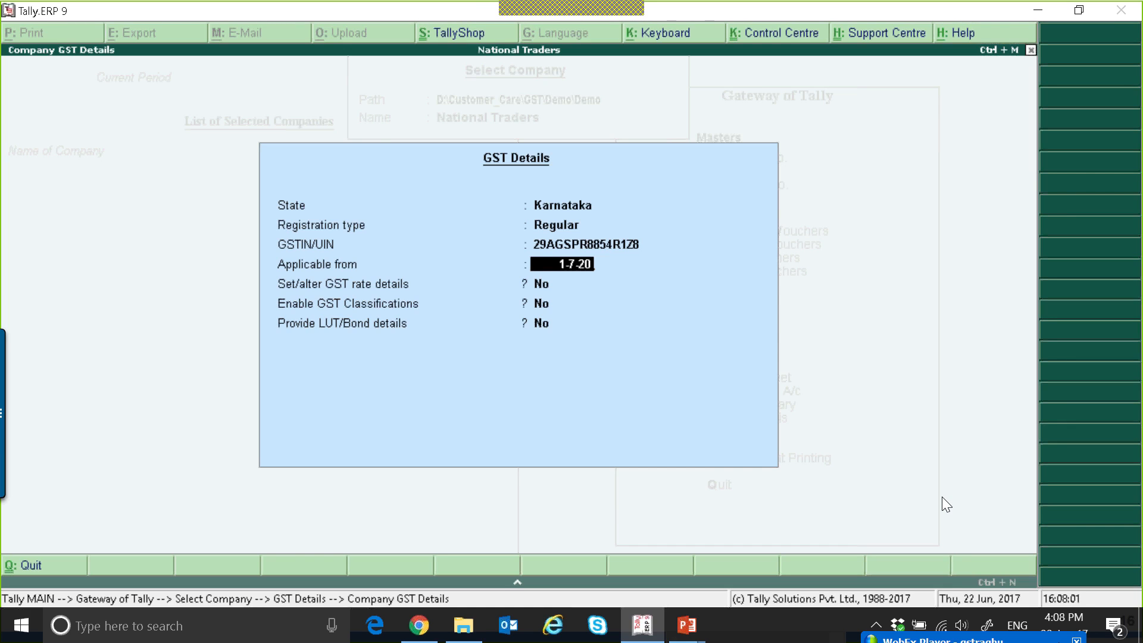
{"action": "type", "text": "17"}
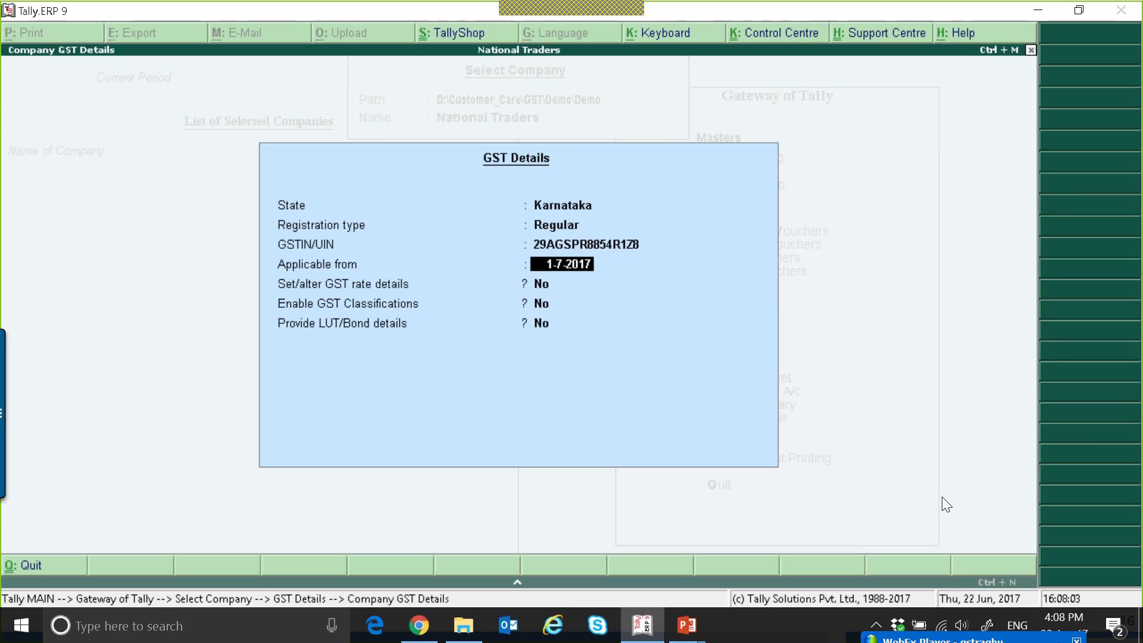
{"action": "key", "text": "Return"}
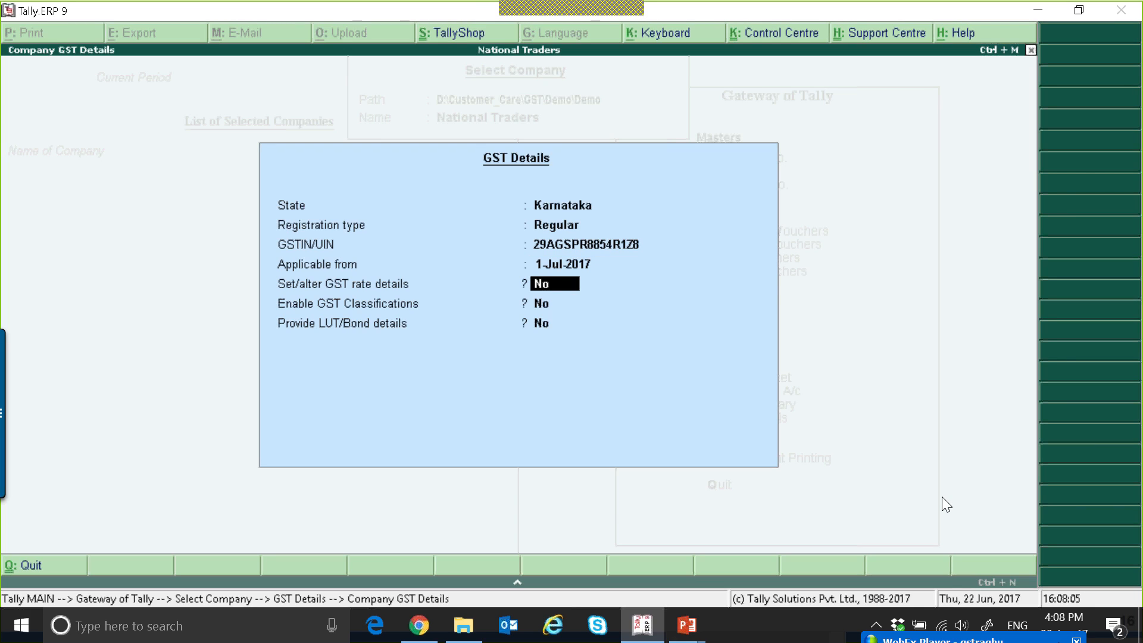
{"action": "key", "text": "Up"}
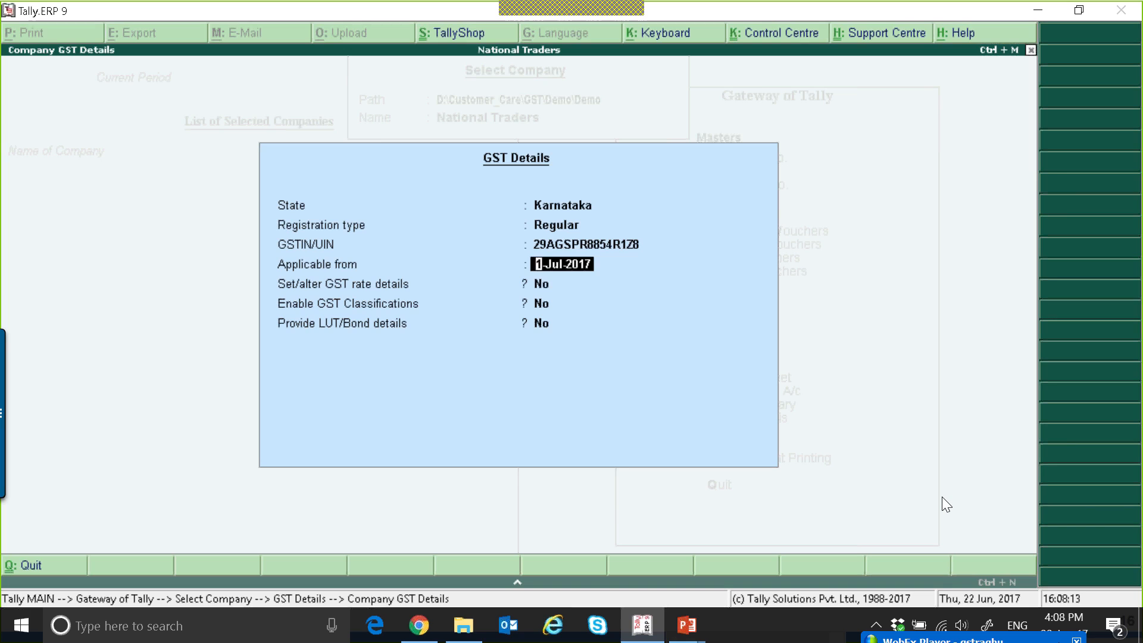
{"action": "key", "text": "Return"}
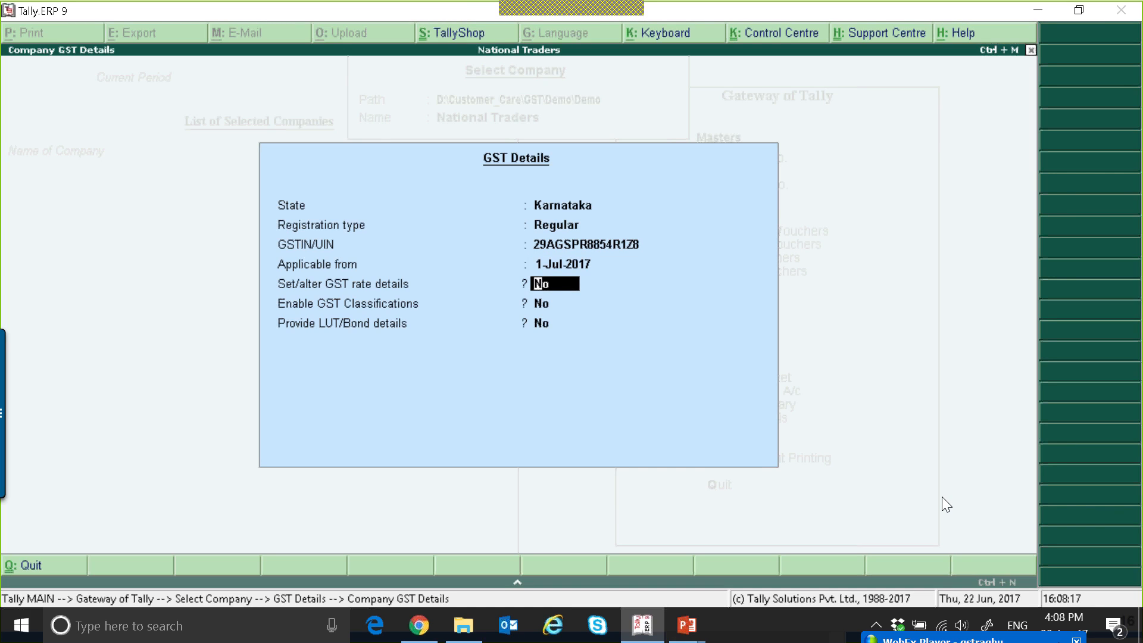
View the company-level tax rate details without entering anything, and set the Set/alter GST rate details option back to No.
{"action": "key", "text": "y"}
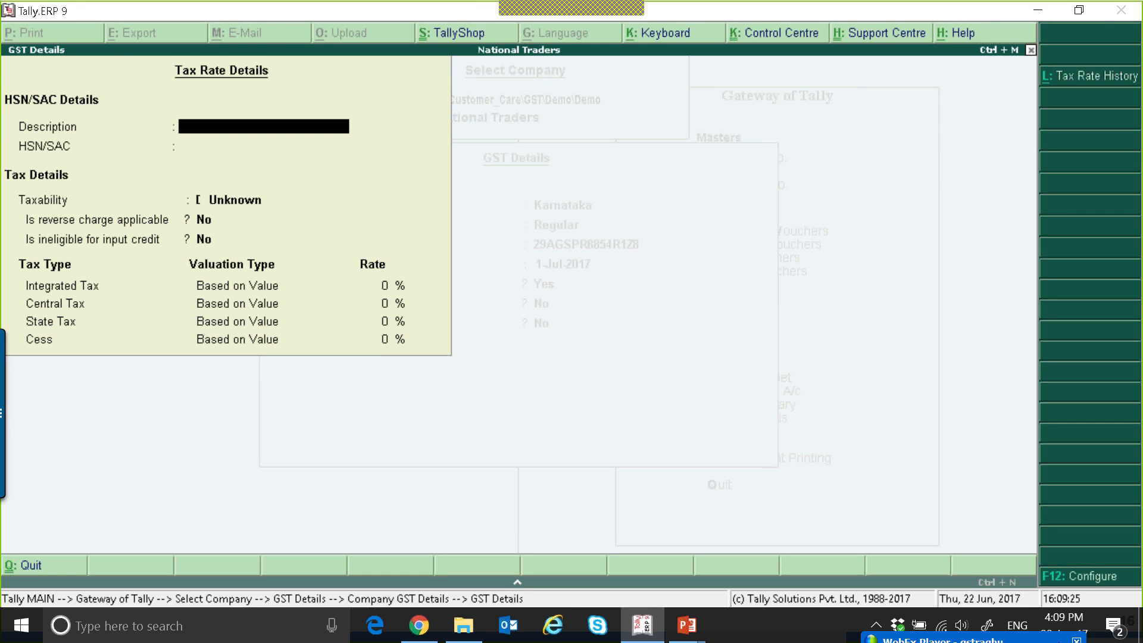
{"action": "key", "text": "Escape"}
{"action": "key", "text": "Return"}
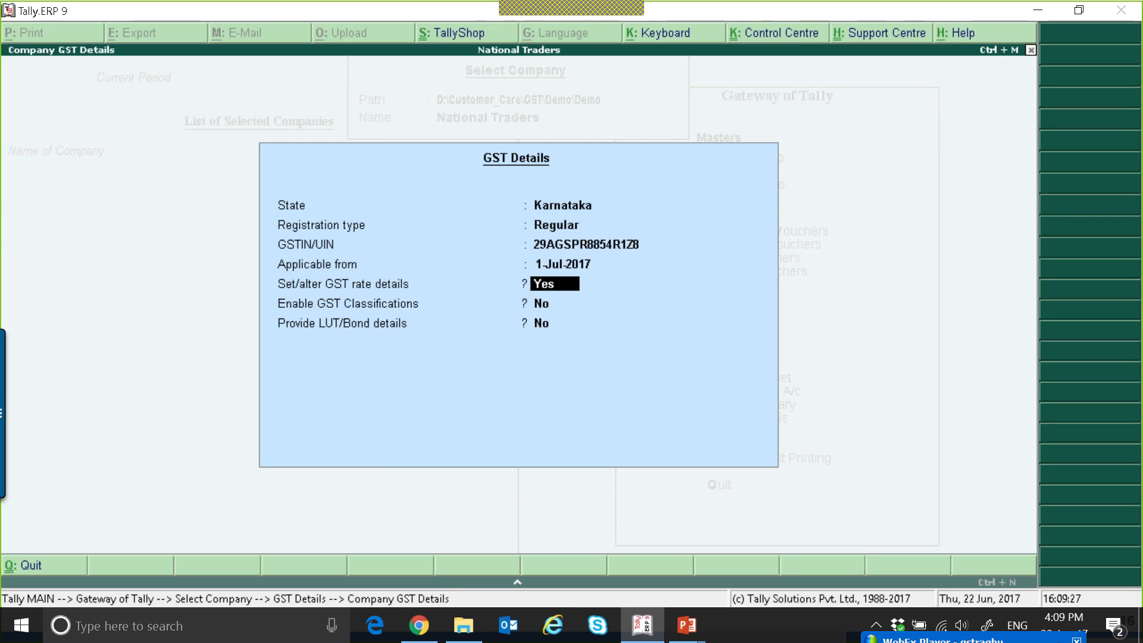
{"action": "key", "text": "n"}
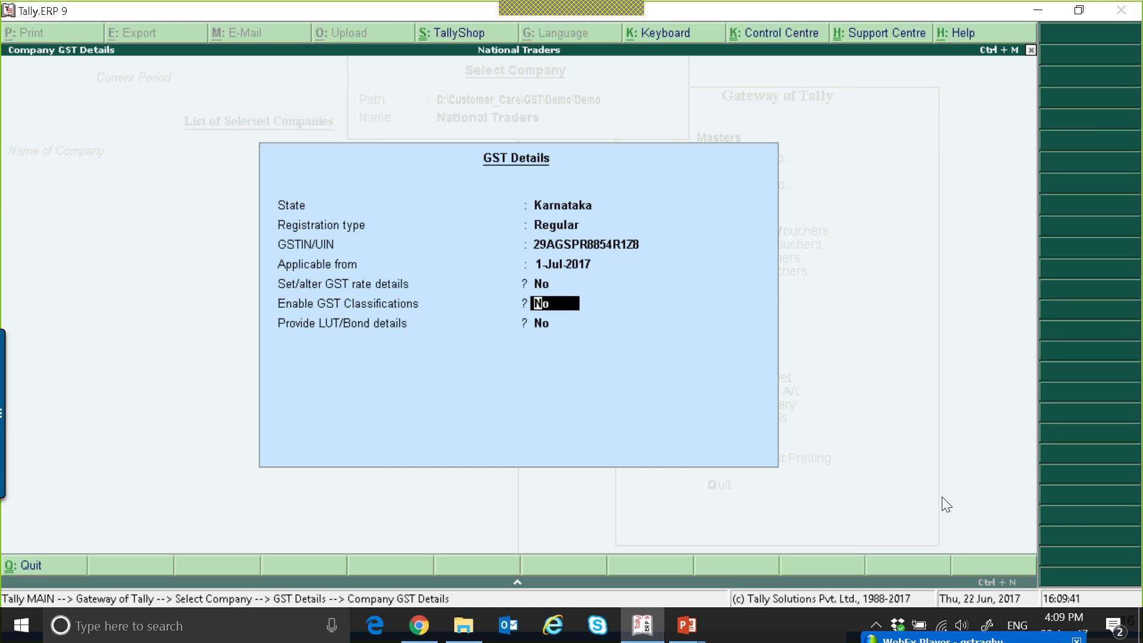
Leave GST Classifications disabled, try entering an LUT/Bond number, and back out of the LUT/Bond details.
{"action": "key", "text": "Return"}
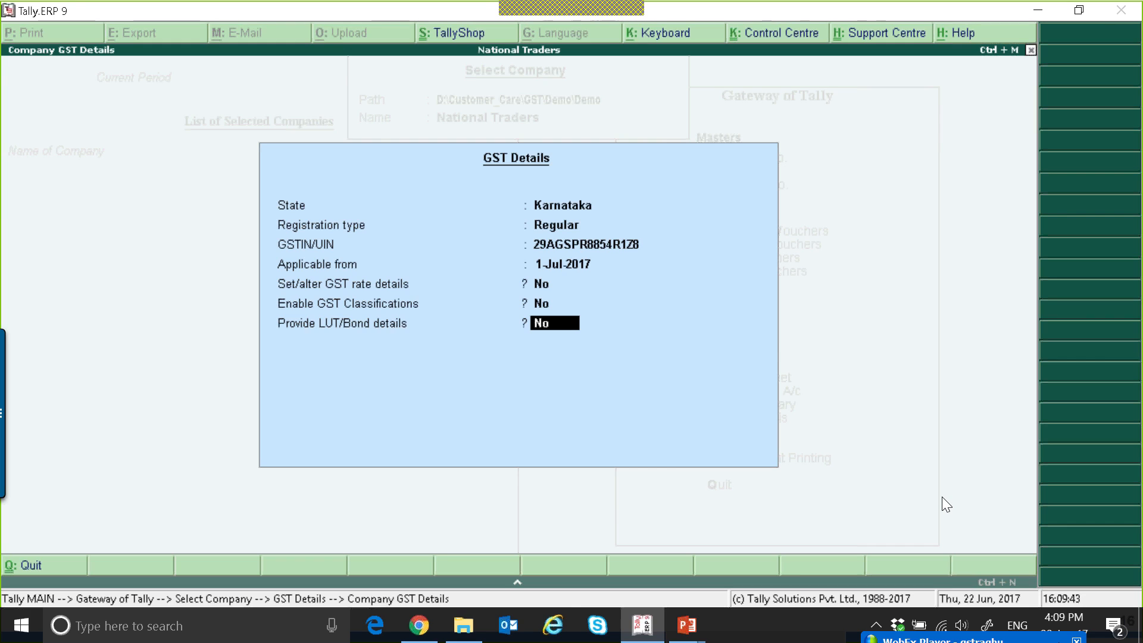
{"action": "key", "text": "y"}
{"action": "key", "text": "Return"}
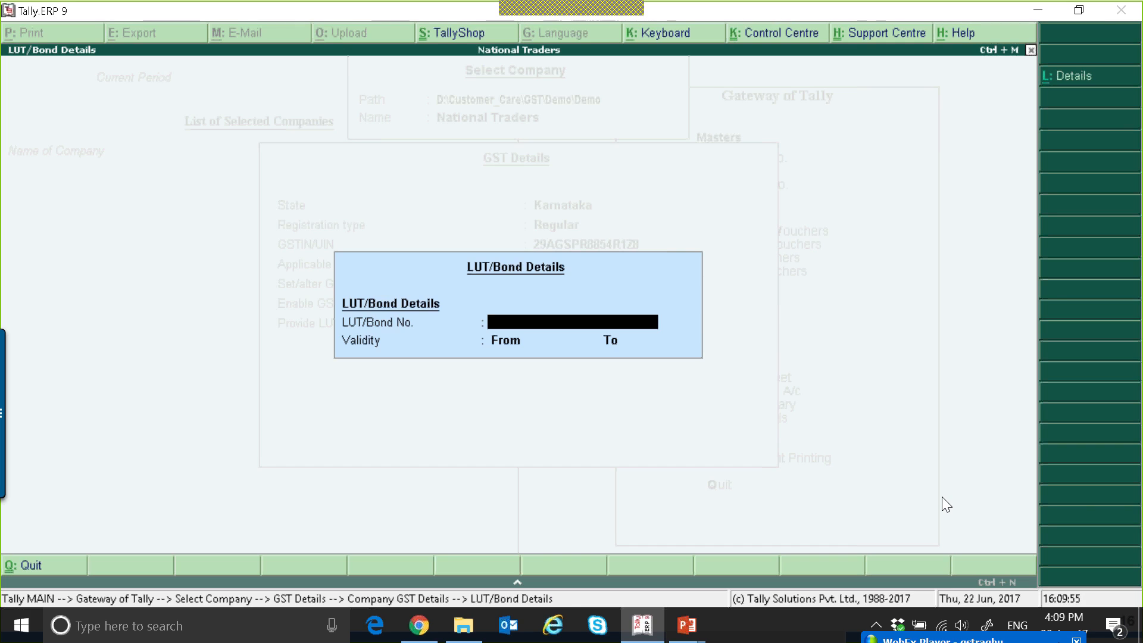
{"action": "type", "text": "345895"}
{"action": "key", "text": "Return"}
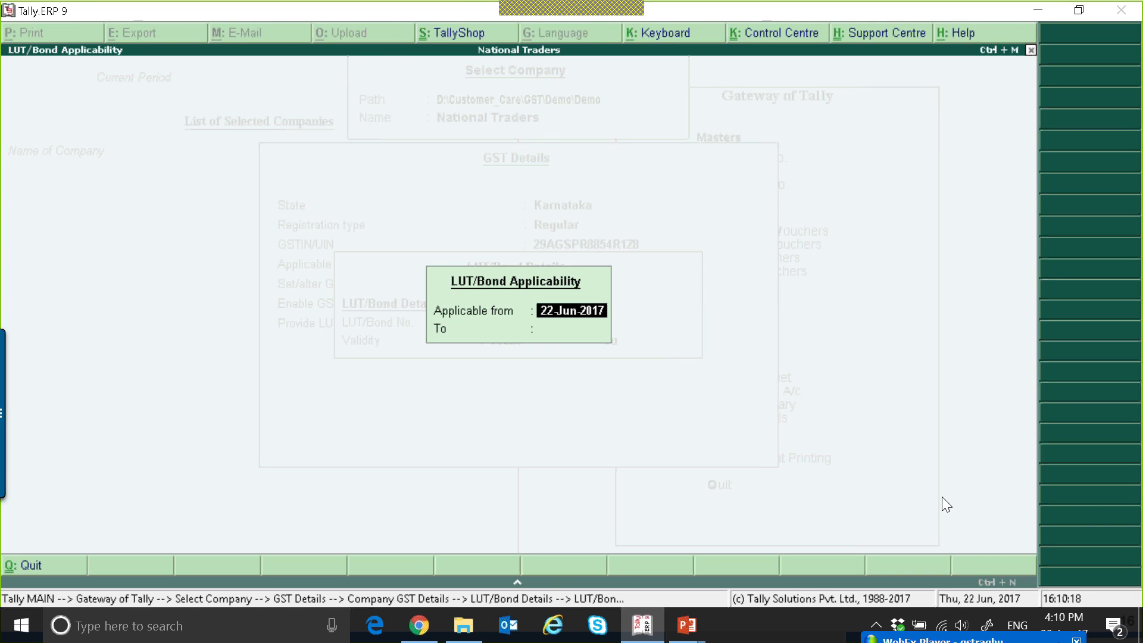
{"action": "key", "text": "Escape"}
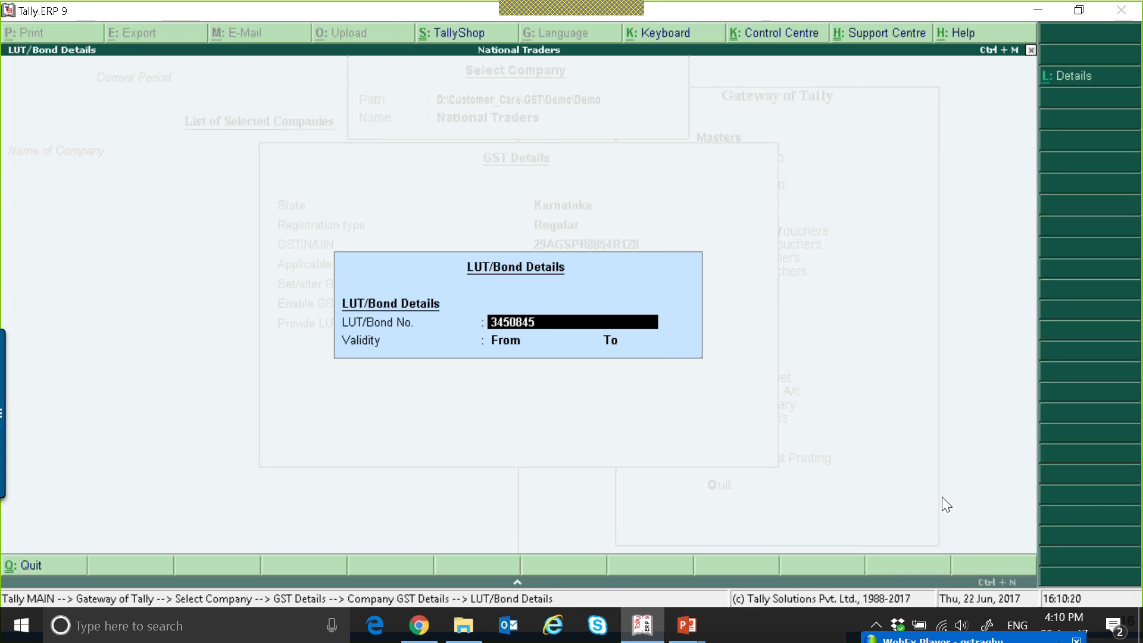
{"action": "key", "text": "Escape"}
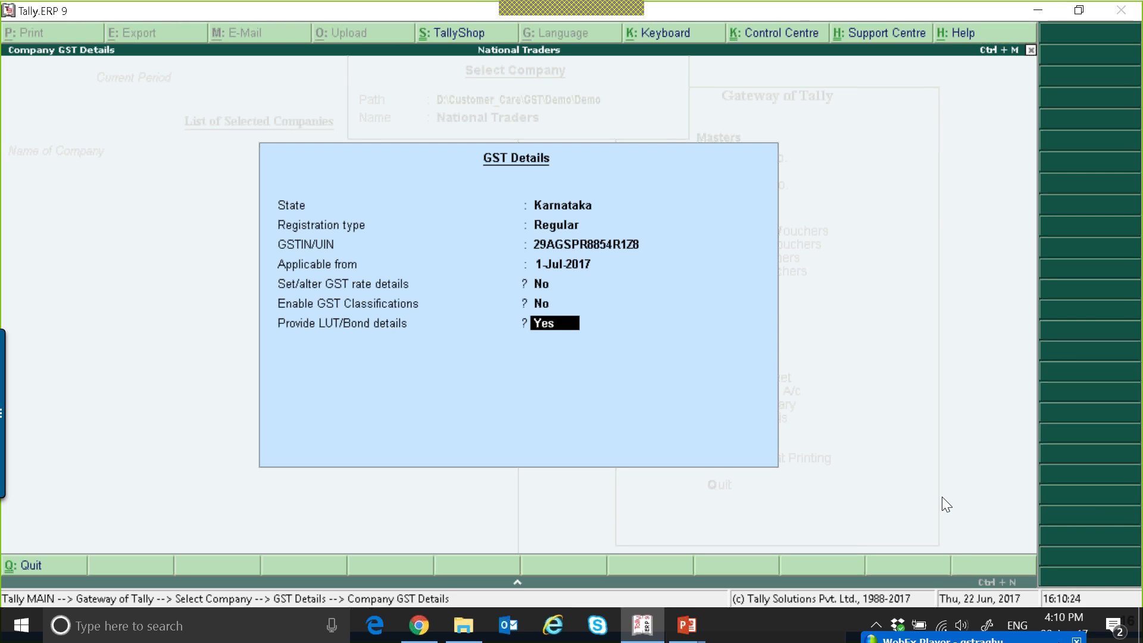
Set Provide LUT/Bond details to No and accept the company's GST details.
{"action": "type", "text": "n"}
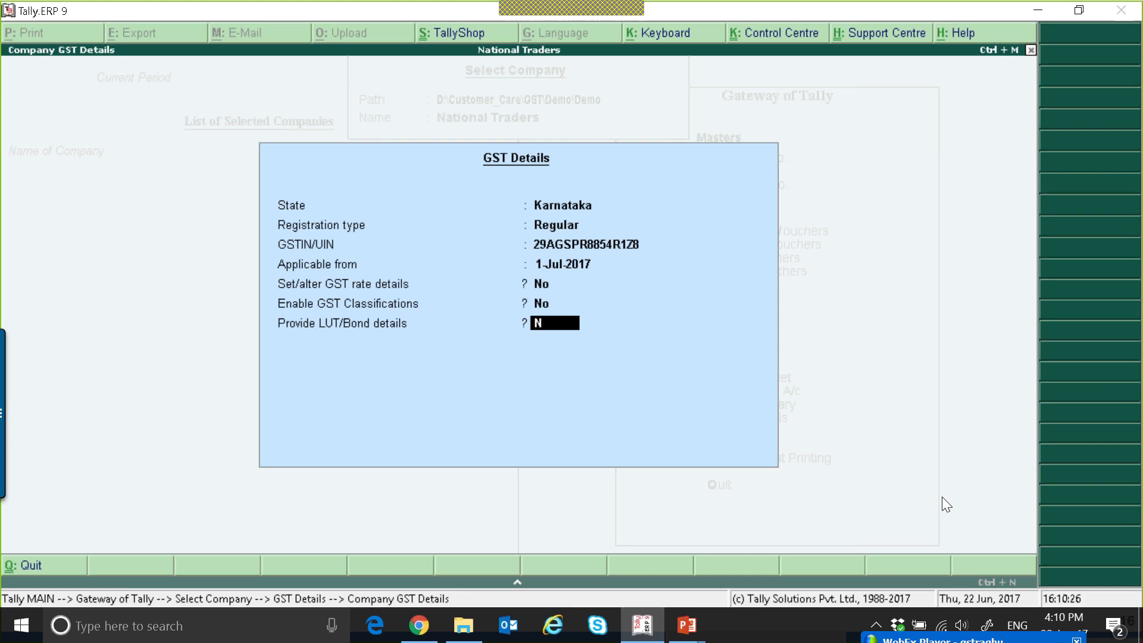
{"action": "key", "text": "Return"}
{"action": "key", "text": "y"}
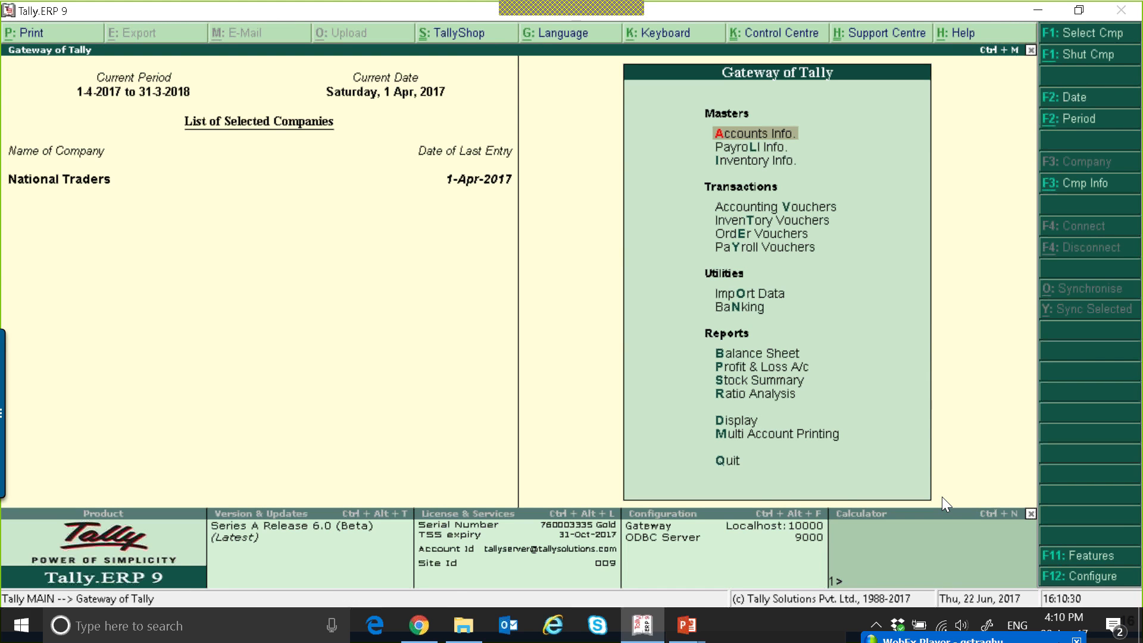
Open the GST Rate Setup from the GST statutory reports.
{"action": "key", "text": "d"}
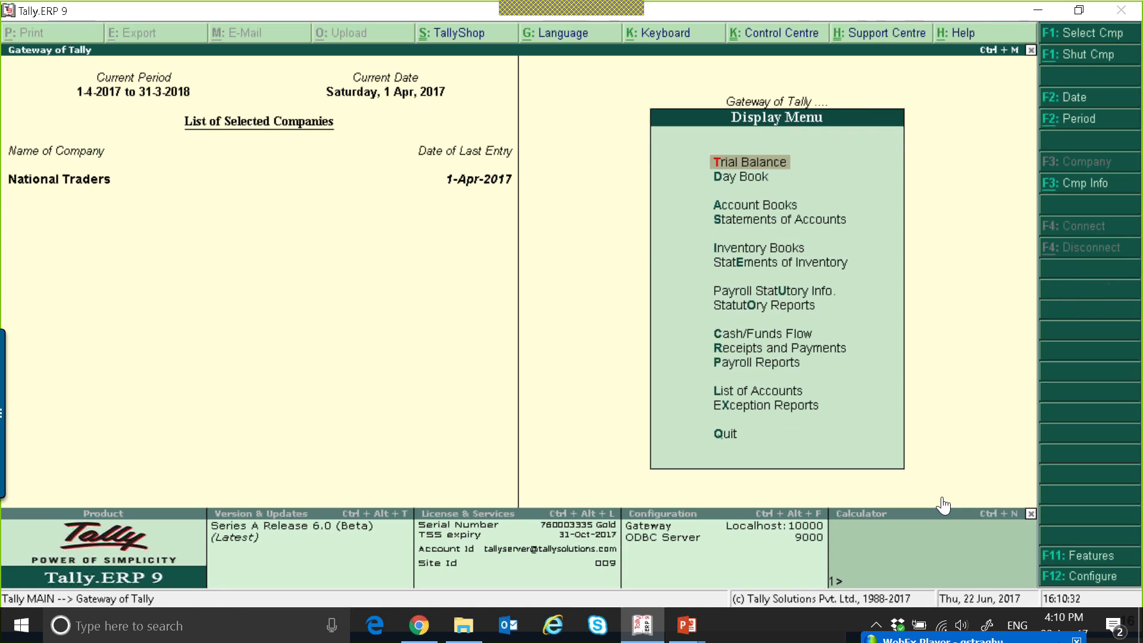
{"action": "key", "text": "Down"}
{"action": "key", "text": "Down"}
{"action": "key", "text": "Down"}
{"action": "key", "text": "Down"}
{"action": "key", "text": "Down"}
{"action": "key", "text": "Down"}
{"action": "key", "text": "Down"}
{"action": "key", "text": "Return"}
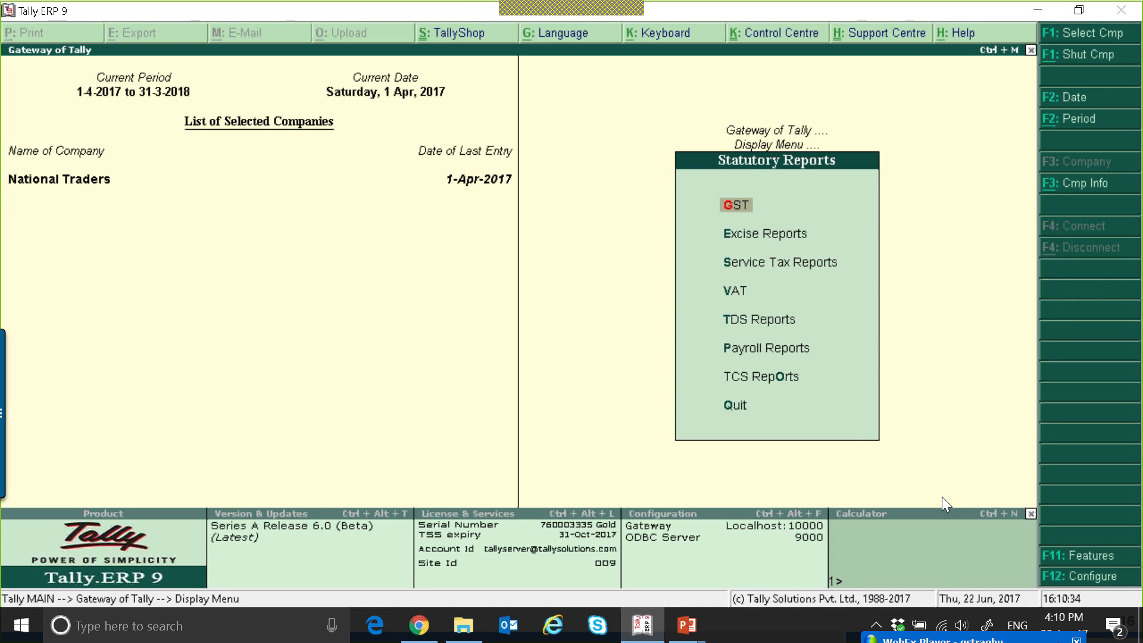
{"action": "key", "text": "Return"}
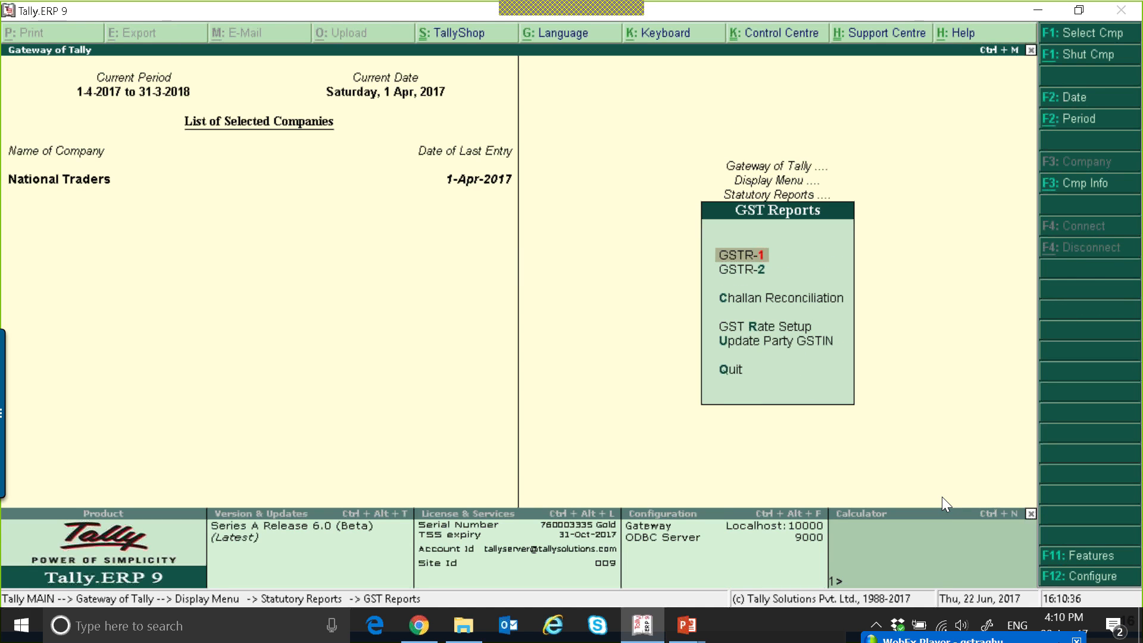
{"action": "key", "text": "Down"}
{"action": "key", "text": "Down"}
{"action": "key", "text": "Down"}
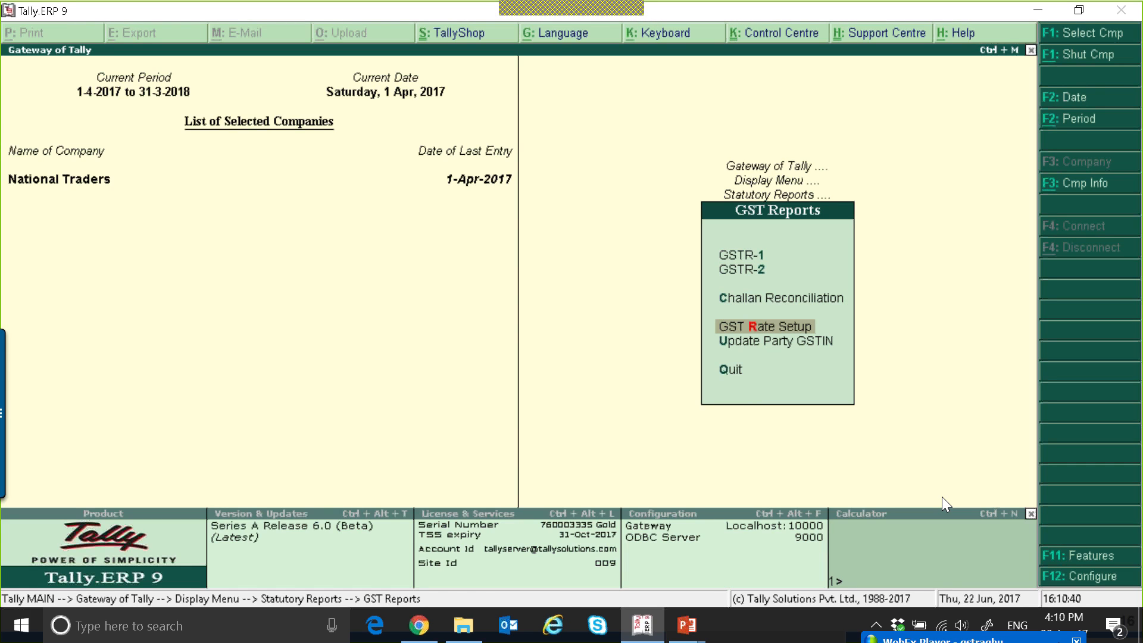
{"action": "key", "text": "Return"}
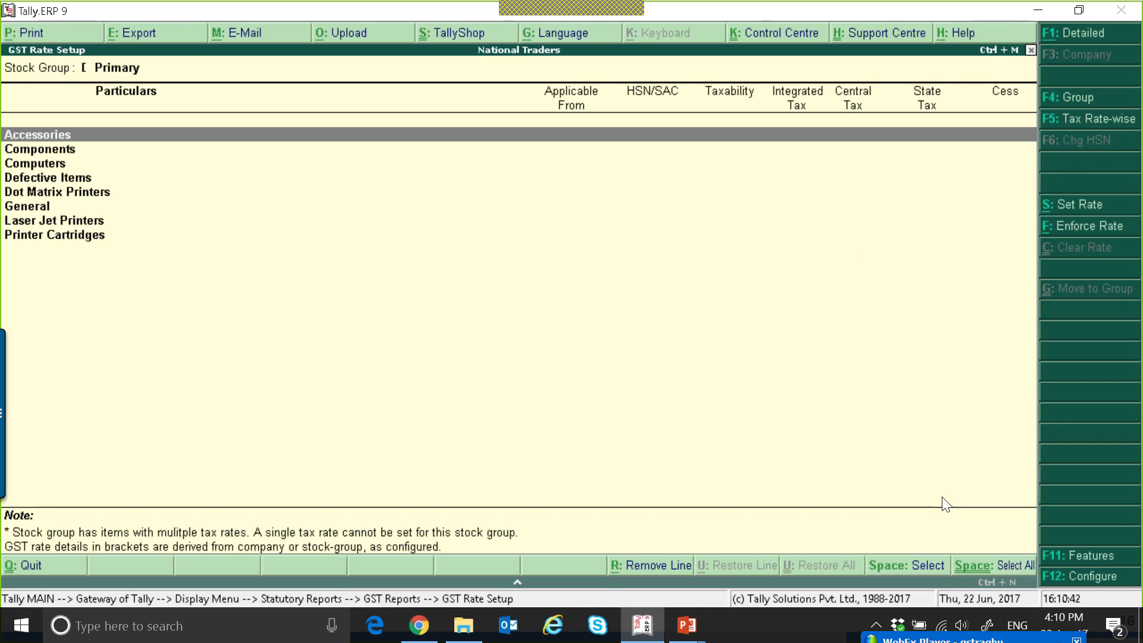
Look through the list of primary stock groups in the GST Rate Setup.
{"action": "key", "text": "Down"}
{"action": "key", "text": "Down"}
{"action": "key", "text": "Down"}
{"action": "key", "text": "Down"}
{"action": "key", "text": "Down"}
{"action": "key", "text": "Down"}
{"action": "key", "text": "Down"}
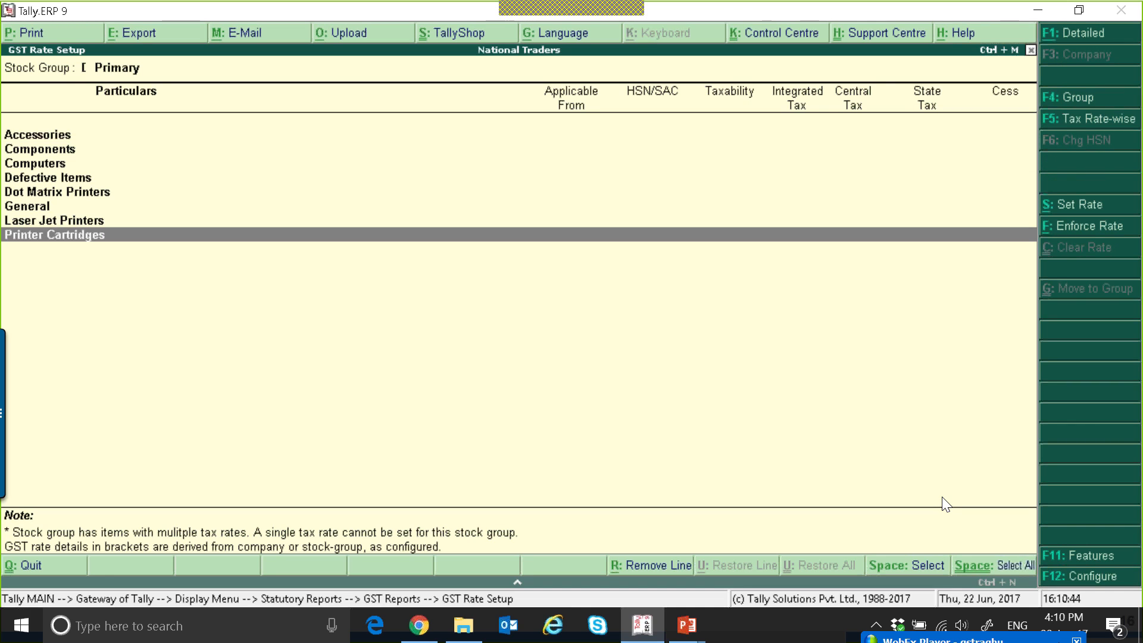
{"action": "key", "text": "Up"}
{"action": "key", "text": "Up"}
{"action": "key", "text": "Up"}
{"action": "key", "text": "Up"}
{"action": "key", "text": "Up"}
{"action": "key", "text": "Up"}
{"action": "key", "text": "Up"}
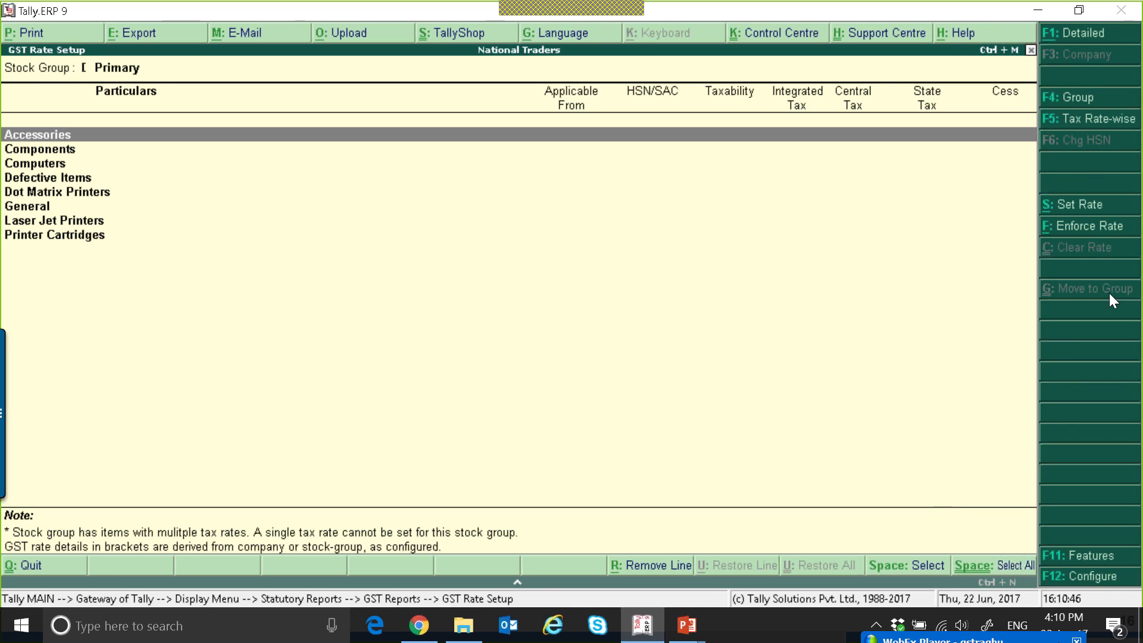
Examine the detailed view of stock items and their rate status under each group, and return to the condensed group list.
{"action": "left_click", "coordinate": [1078, 42]}
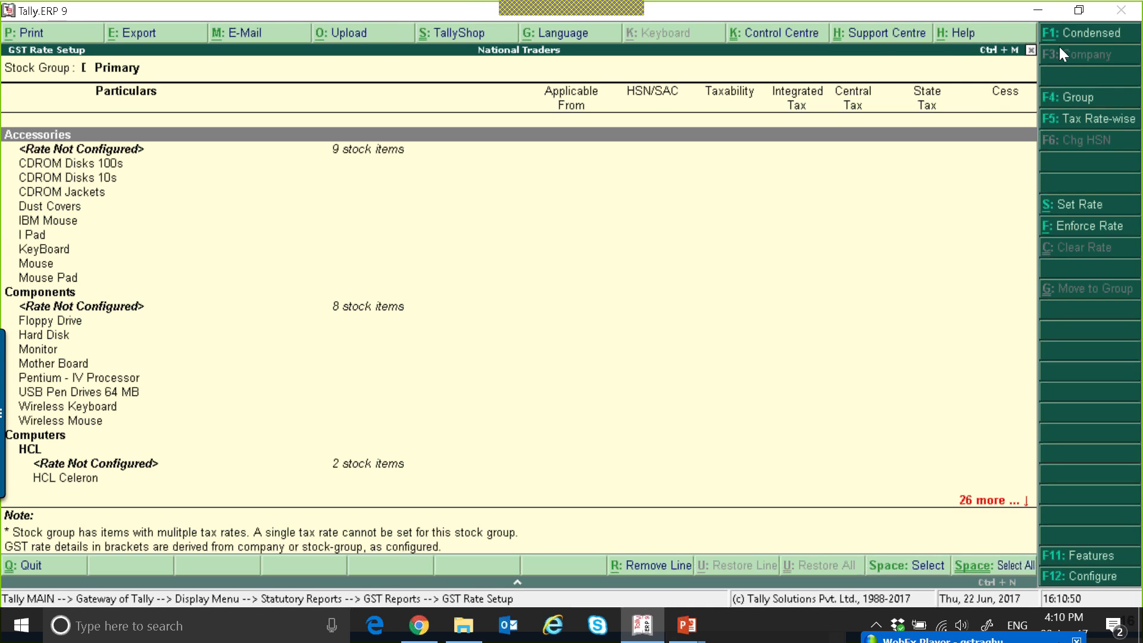
{"action": "key", "text": "Down"}
{"action": "key", "text": "Down"}
{"action": "key", "text": "Down"}
{"action": "key", "text": "Down"}
{"action": "key", "text": "Down"}
{"action": "key", "text": "Down"}
{"action": "key", "text": "Down"}
{"action": "key", "text": "Down"}
{"action": "key", "text": "Down"}
{"action": "key", "text": "Down"}
{"action": "key", "text": "Down"}
{"action": "key", "text": "Down"}
{"action": "key", "text": "Down"}
{"action": "key", "text": "Down"}
{"action": "key", "text": "Down"}
{"action": "key", "text": "Down"}
{"action": "key", "text": "Down"}
{"action": "key", "text": "Down"}
{"action": "key", "text": "Down"}
{"action": "key", "text": "Down"}
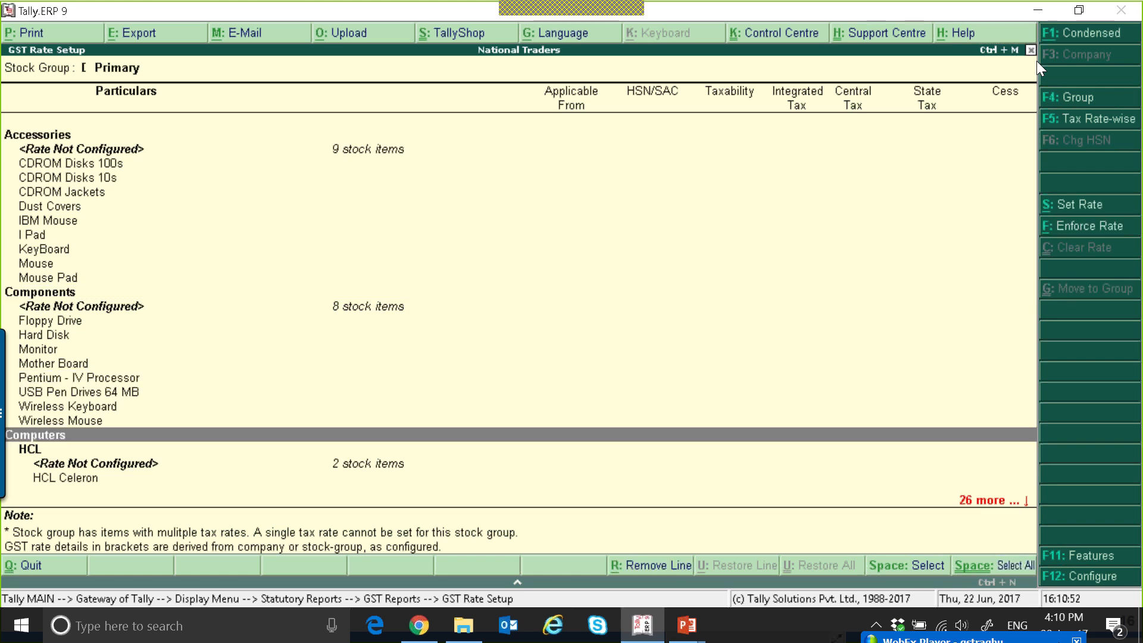
{"action": "key", "text": "Down"}
{"action": "key", "text": "Down"}
{"action": "key", "text": "Down"}
{"action": "key", "text": "Down"}
{"action": "key", "text": "Down"}
{"action": "key", "text": "Down"}
{"action": "key", "text": "Down"}
{"action": "key", "text": "Down"}
{"action": "key", "text": "Down"}
{"action": "key", "text": "Down"}
{"action": "key", "text": "Down"}
{"action": "key", "text": "Down"}
{"action": "key", "text": "Down"}
{"action": "key", "text": "Down"}
{"action": "key", "text": "Down"}
{"action": "key", "text": "Down"}
{"action": "key", "text": "Down"}
{"action": "key", "text": "Down"}
{"action": "key", "text": "Down"}
{"action": "key", "text": "Down"}
{"action": "key", "text": "Up"}
{"action": "key", "text": "Up"}
{"action": "key", "text": "Up"}
{"action": "key", "text": "Up"}
{"action": "key", "text": "Up"}
{"action": "key", "text": "Up"}
{"action": "key", "text": "Up"}
{"action": "key", "text": "Up"}
{"action": "key", "text": "Up"}
{"action": "key", "text": "Up"}
{"action": "key", "text": "Up"}
{"action": "key", "text": "Up"}
{"action": "key", "text": "Up"}
{"action": "key", "text": "Up"}
{"action": "key", "text": "Up"}
{"action": "key", "text": "Up"}
{"action": "key", "text": "Up"}
{"action": "key", "text": "Up"}
{"action": "key", "text": "Up"}
{"action": "key", "text": "Up"}
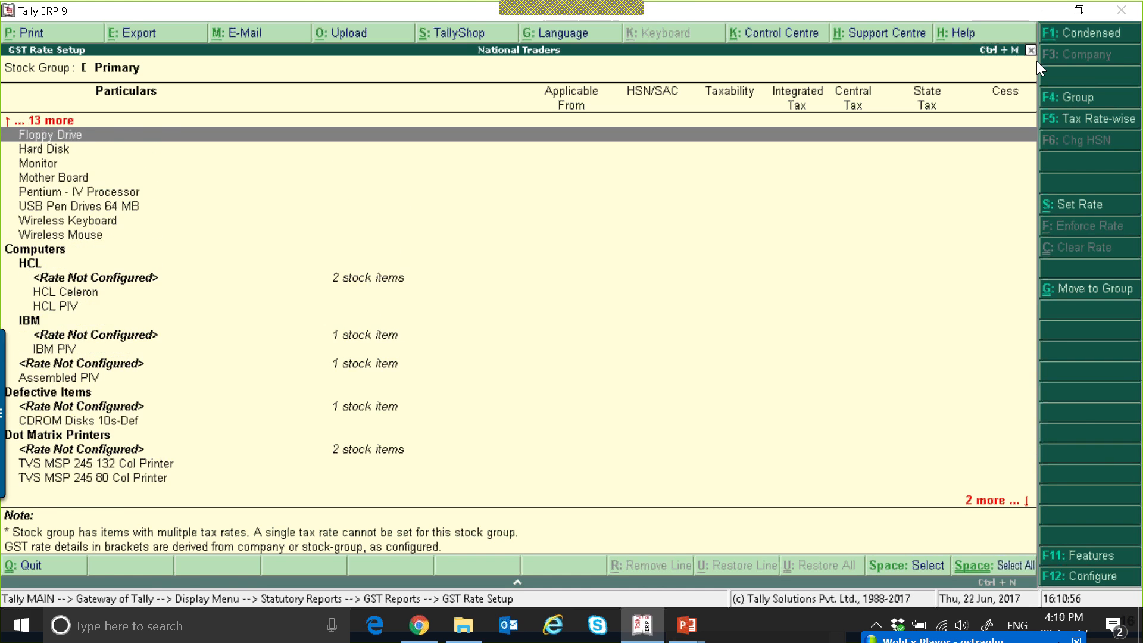
{"action": "key", "text": "Escape"}
{"action": "key", "text": "Return"}
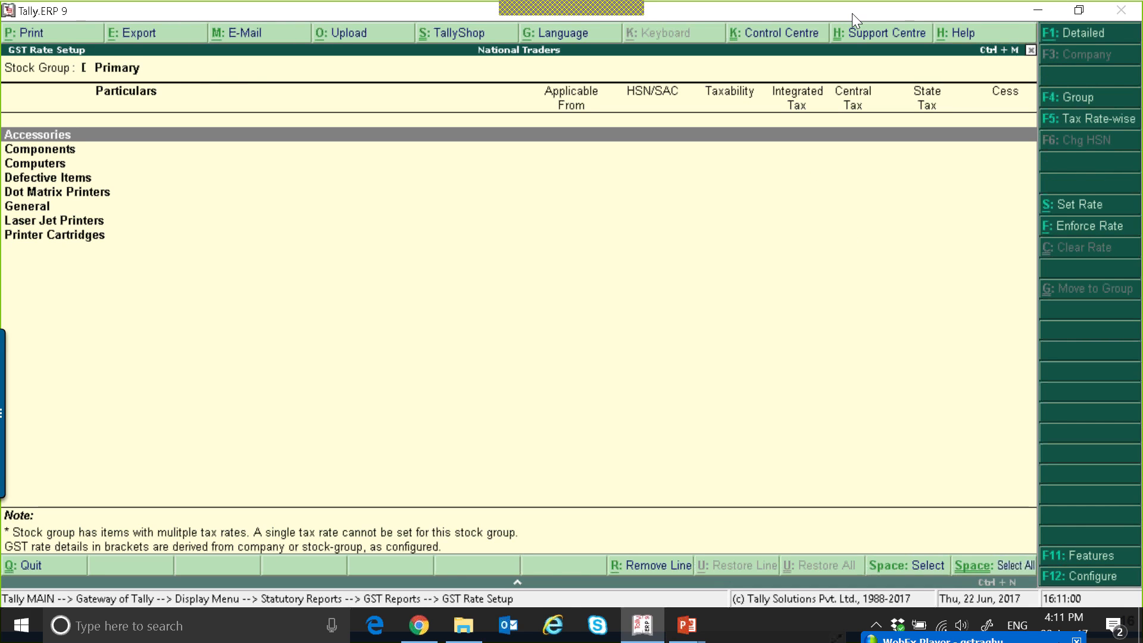
Start setting the rate for the Accessories stock group, with description Comp Accessories and HSN/SAC 2985745.
{"action": "left_click", "coordinate": [311, 237]}
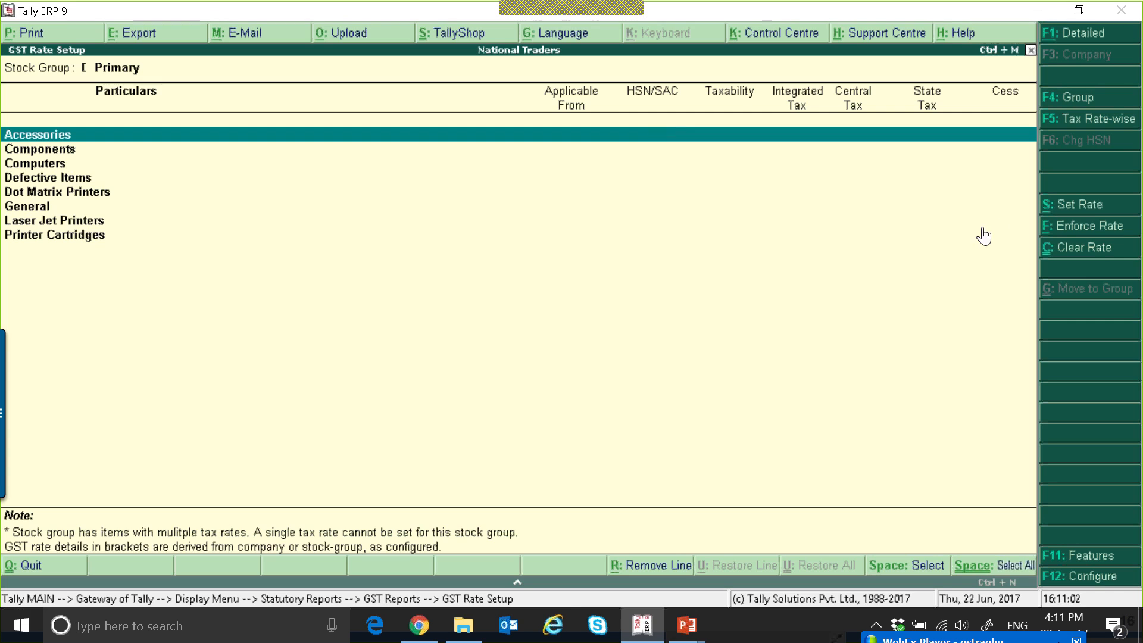
{"action": "left_click", "coordinate": [1088, 206]}
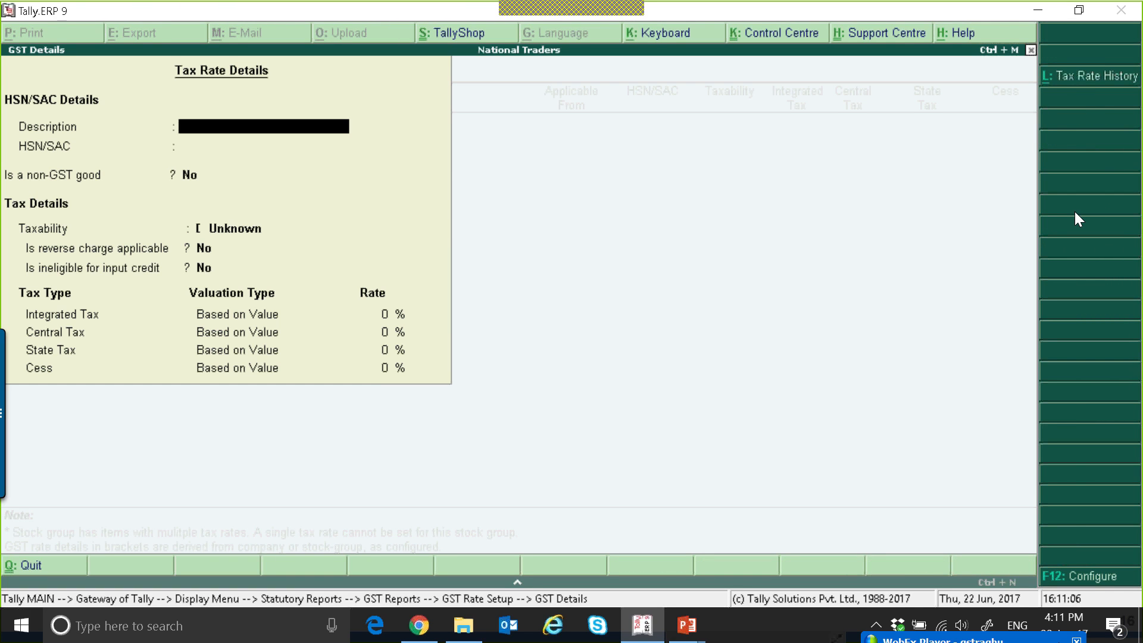
{"action": "type", "text": "Comp Accessorie"}
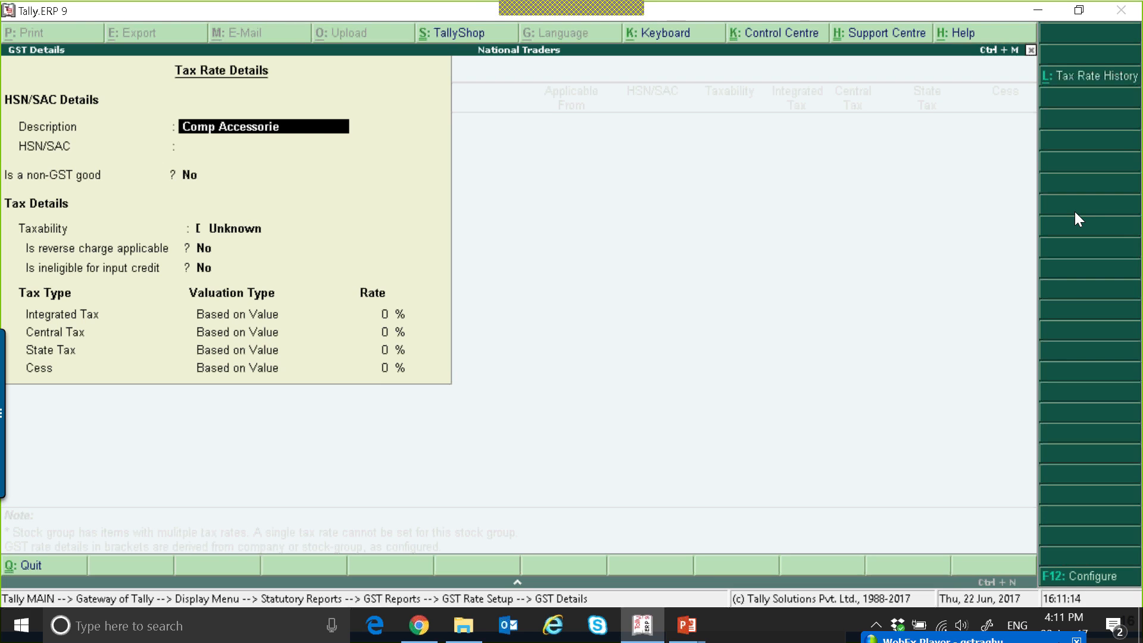
{"action": "type", "text": "s"}
{"action": "key", "text": "Return"}
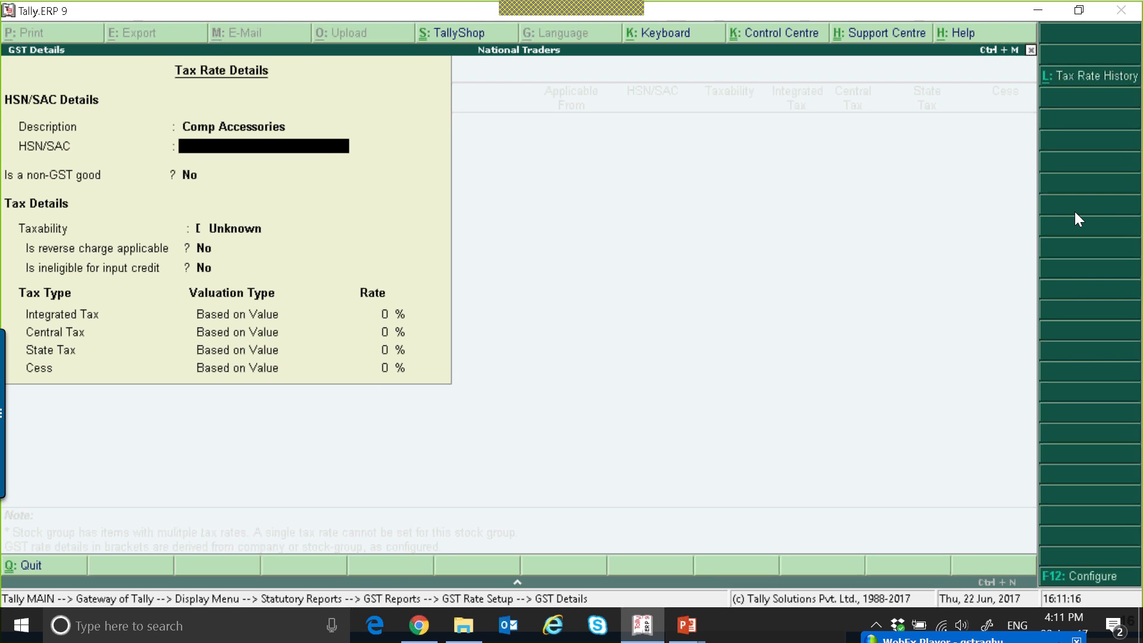
{"action": "type", "text": "2985745"}
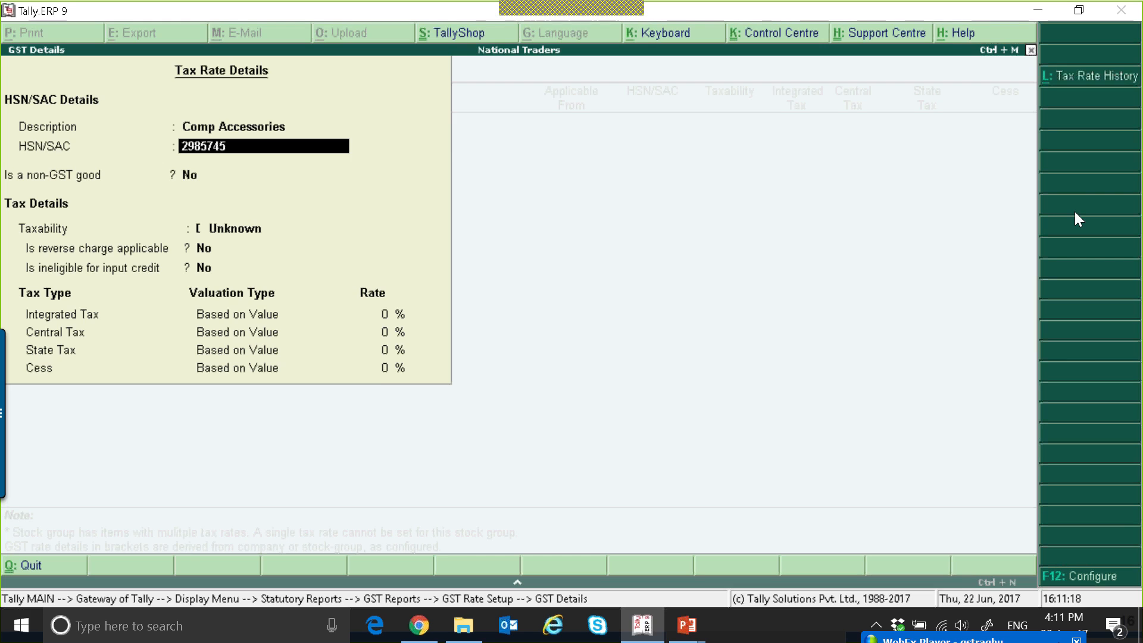
{"action": "key", "text": "Return"}
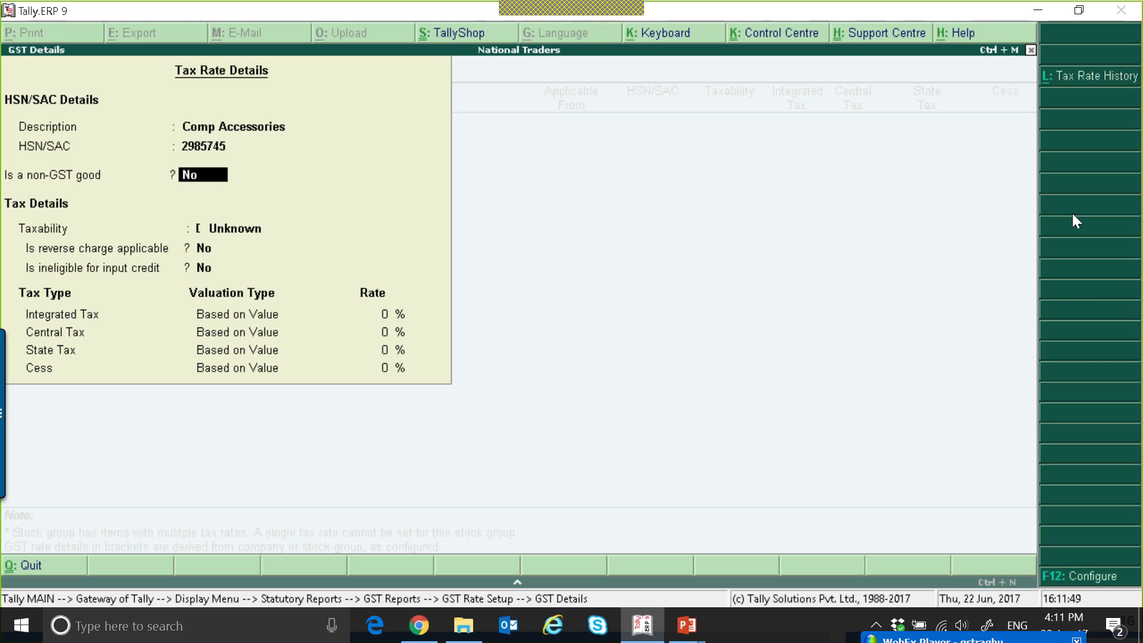
Set the taxability to Taxable, keeping non-GST good, reverse charge and ineligible for input credit at No.
{"action": "key", "text": "Return"}
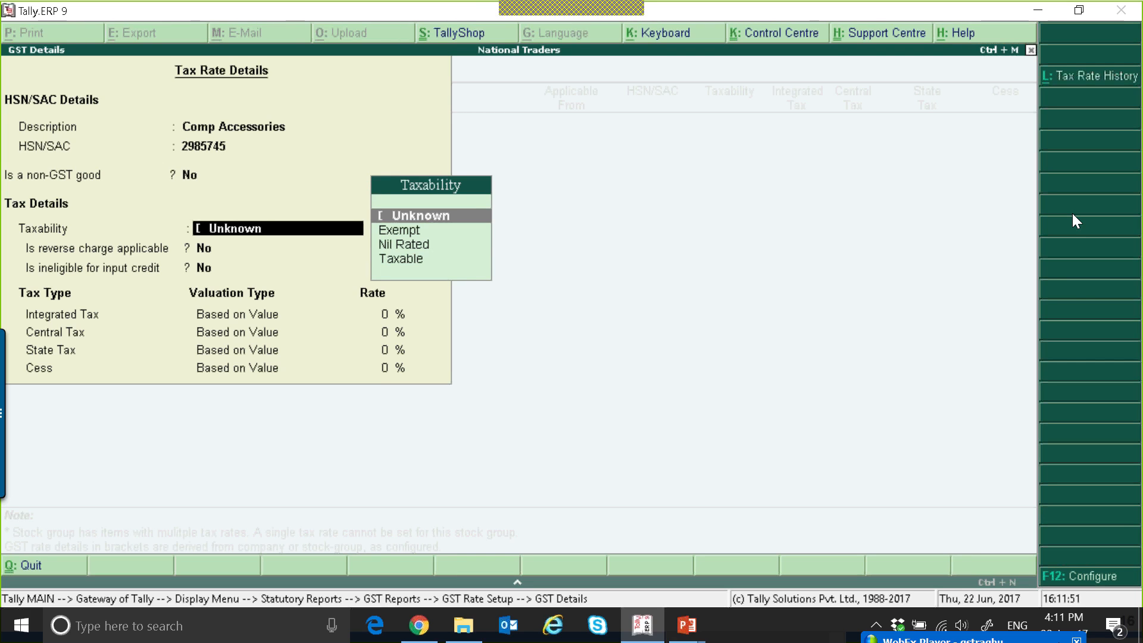
{"action": "key", "text": "Down"}
{"action": "key", "text": "Down"}
{"action": "key", "text": "Down"}
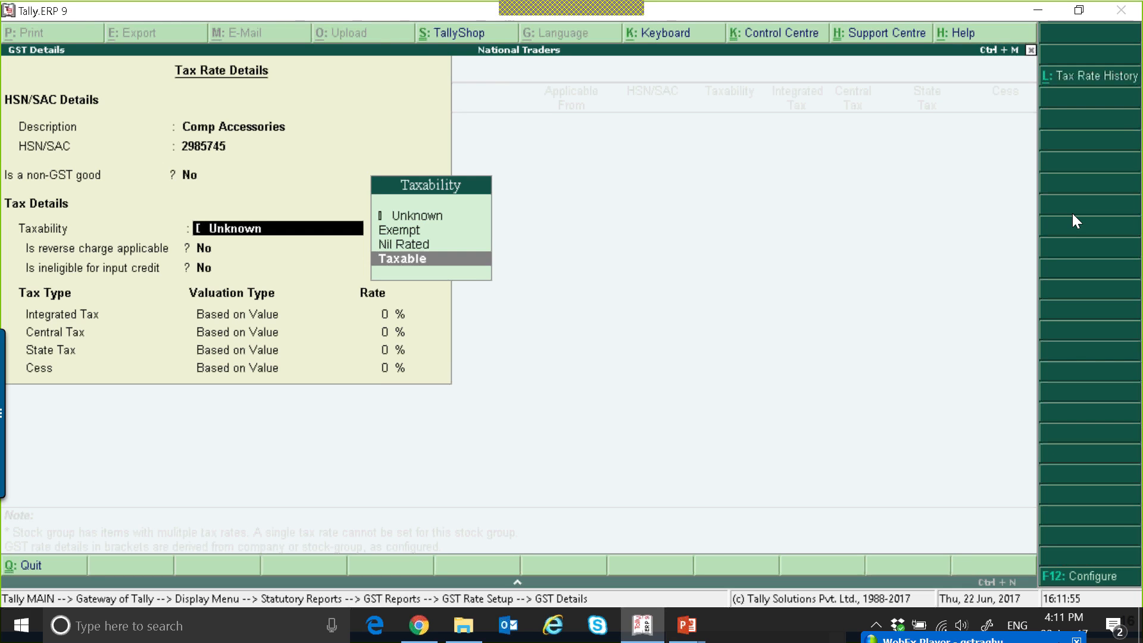
{"action": "key", "text": "Return"}
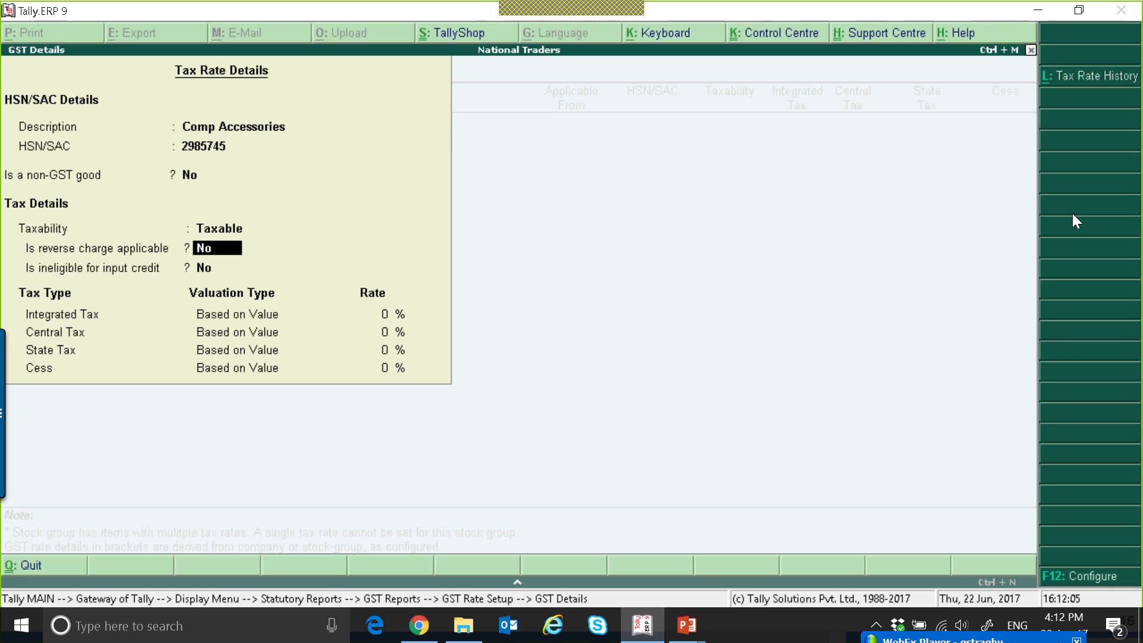
{"action": "key", "text": "Return"}
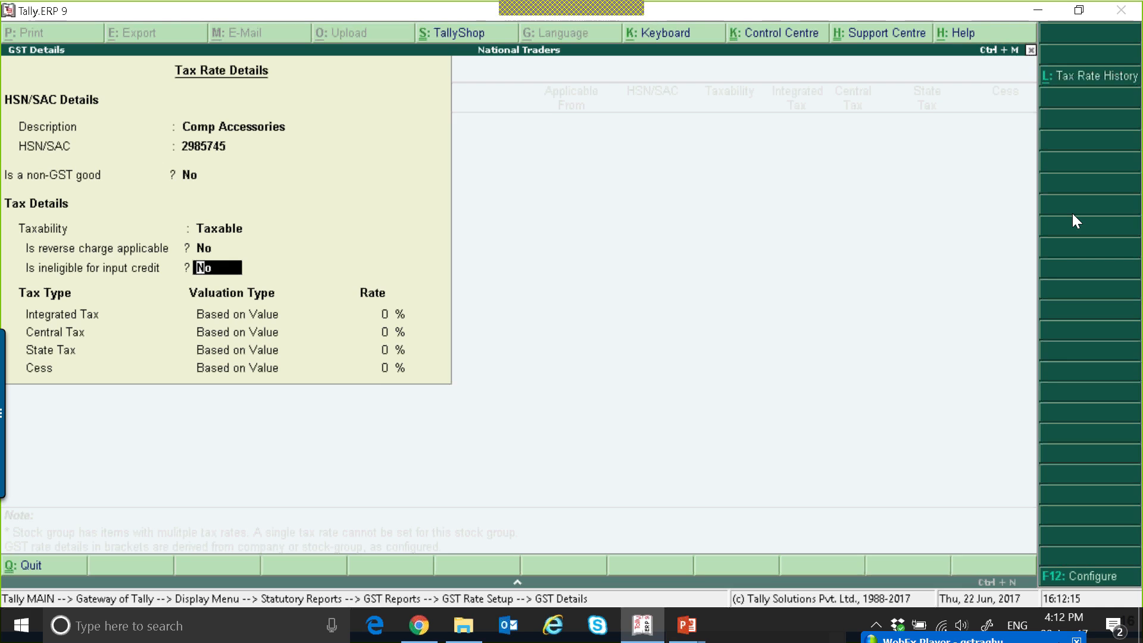
{"action": "key", "text": "Return"}
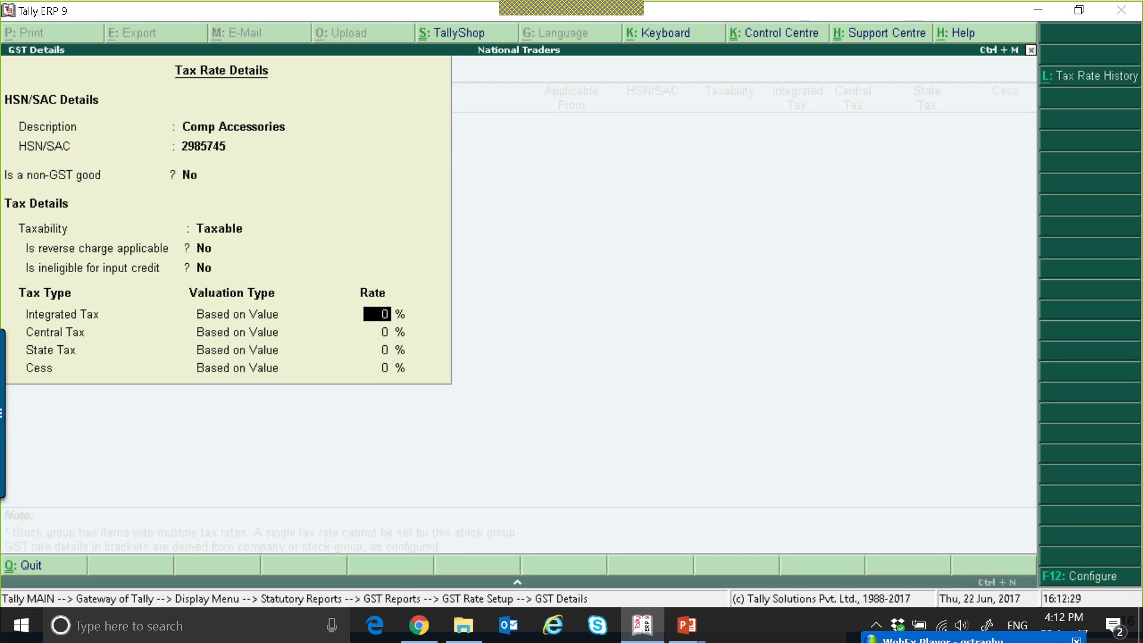
Enter a 12% Integrated Tax rate with a 6% Central Tax rate.
{"action": "type", "text": "12"}
{"action": "key", "text": "Return"}
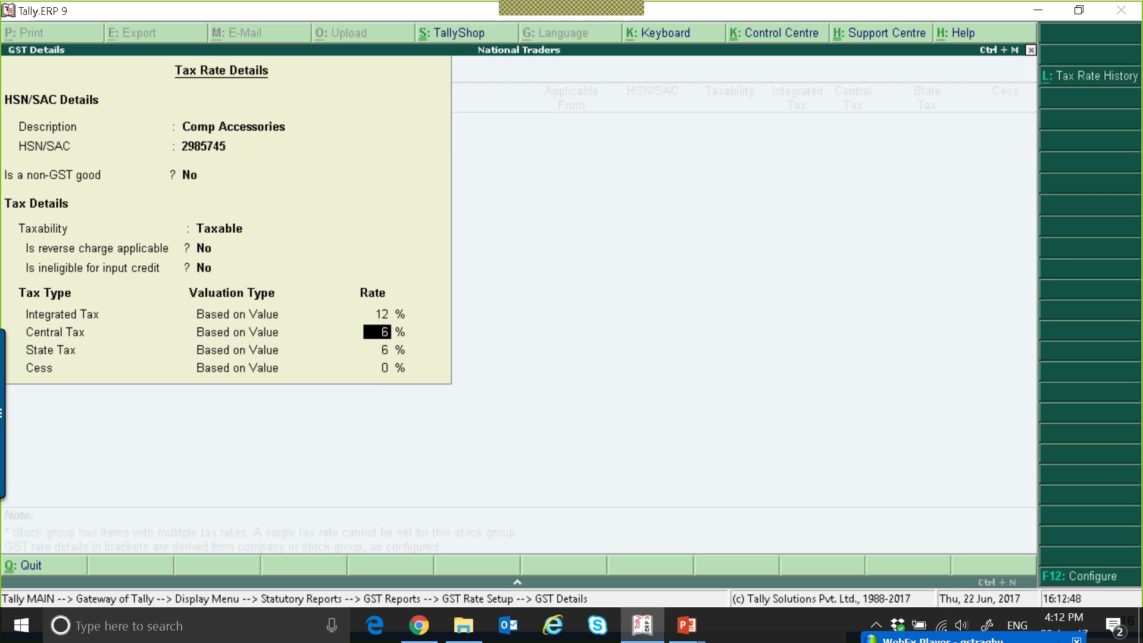
{"action": "type", "text": "6"}
{"action": "key", "text": "Return"}
{"action": "key", "text": "BackSpace"}
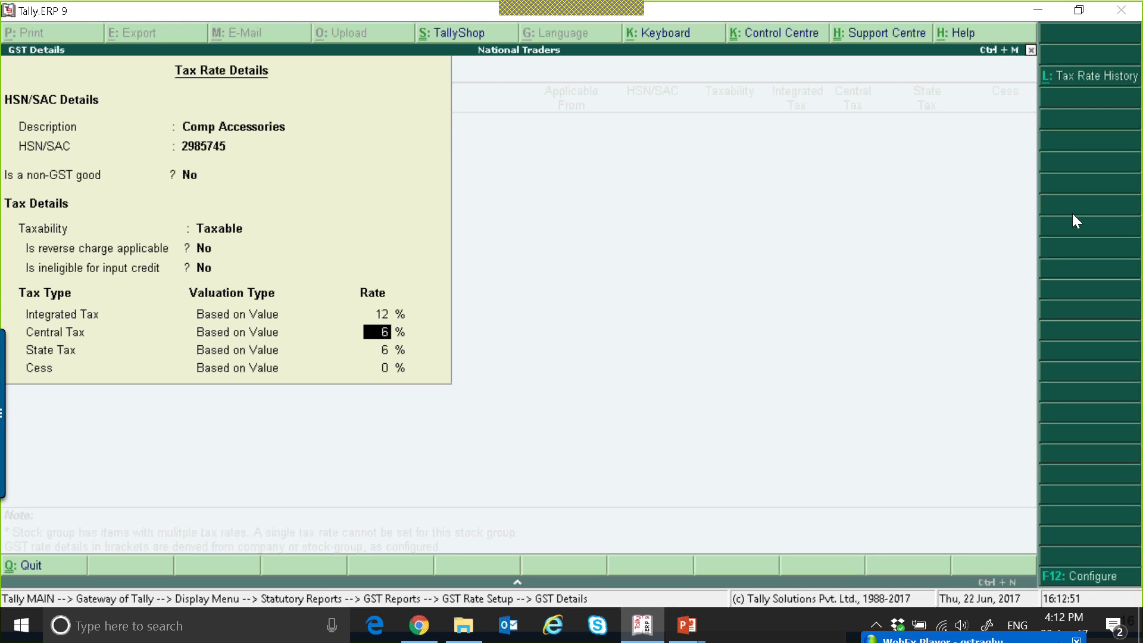
Set the Integrated Tax rate for Accessories to 28%.
{"action": "key", "text": "BackSpace"}
{"action": "type", "text": "28"}
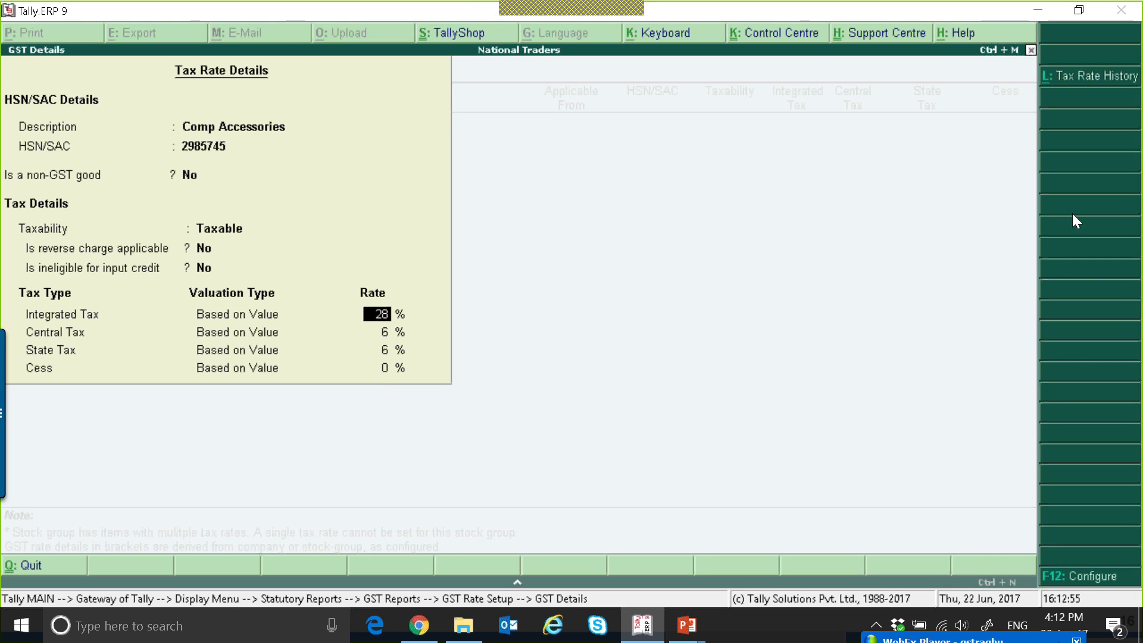
{"action": "key", "text": "Return"}
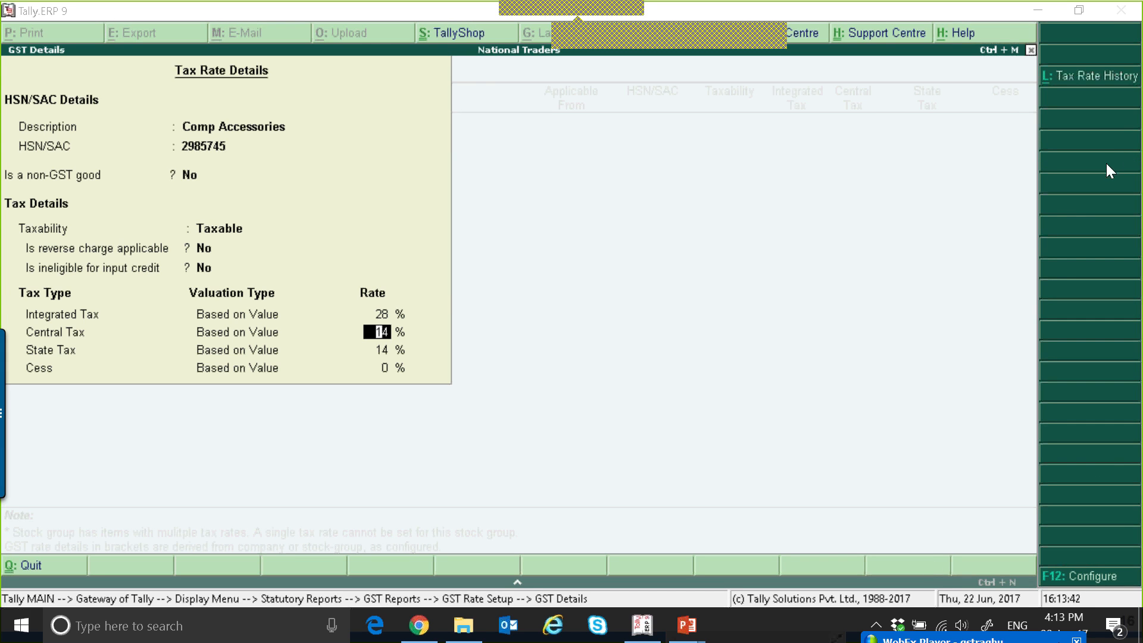
Review the configuration options of the tax rate details, leaving them all at Yes.
{"action": "left_click", "coordinate": [1066, 574]}
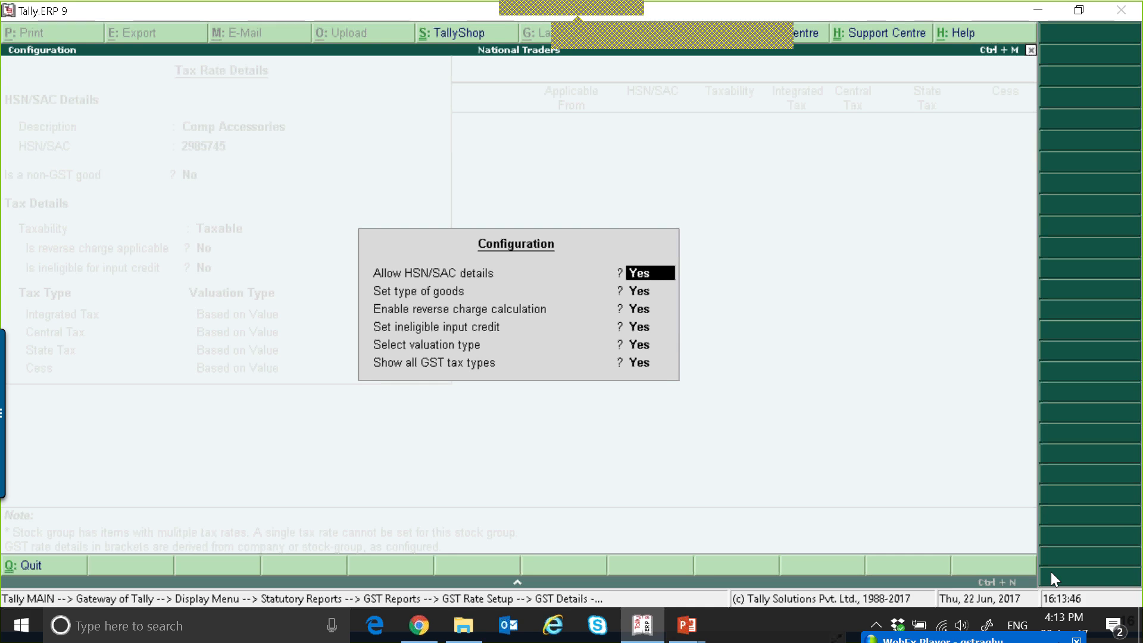
{"action": "key", "text": "Return"}
{"action": "key", "text": "Return"}
{"action": "key", "text": "Return"}
{"action": "key", "text": "Return"}
{"action": "key", "text": "Return"}
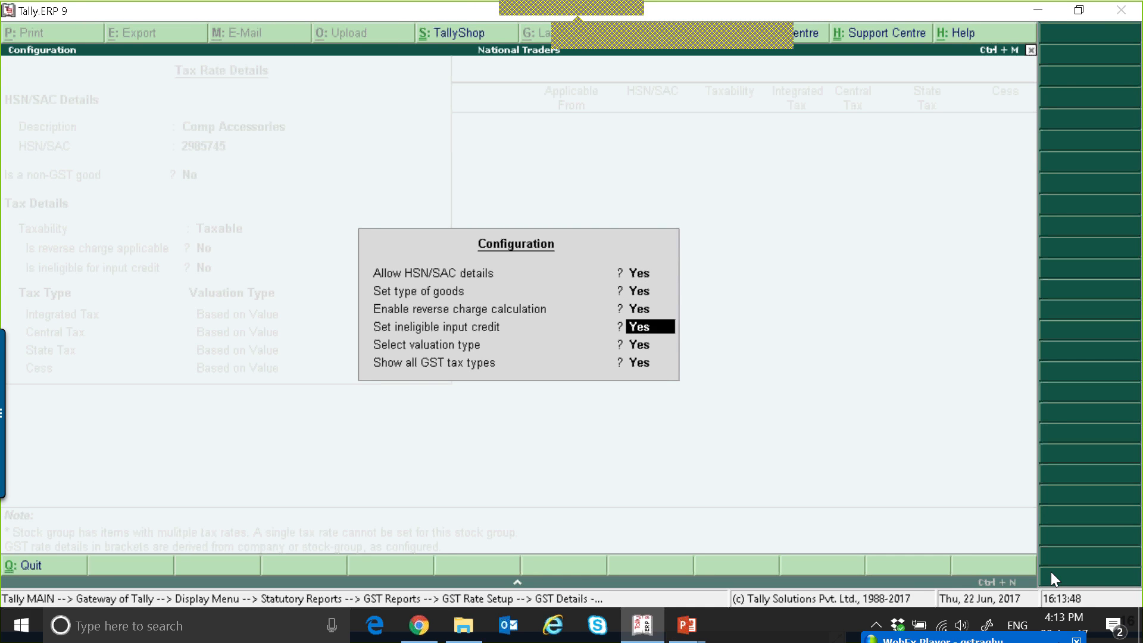
{"action": "key", "text": "Return"}
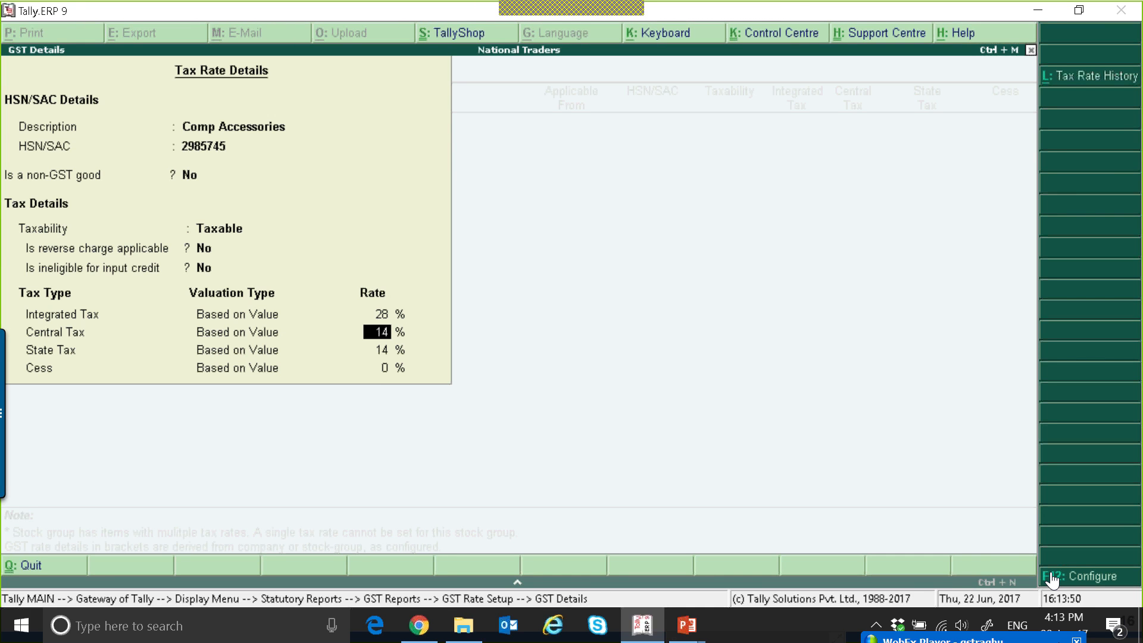
Accept Central Tax and State Tax at 14% each with Cess at 0%, and save the Accessories tax rate details.
{"action": "key", "text": "Return"}
{"action": "key", "text": "Return"}
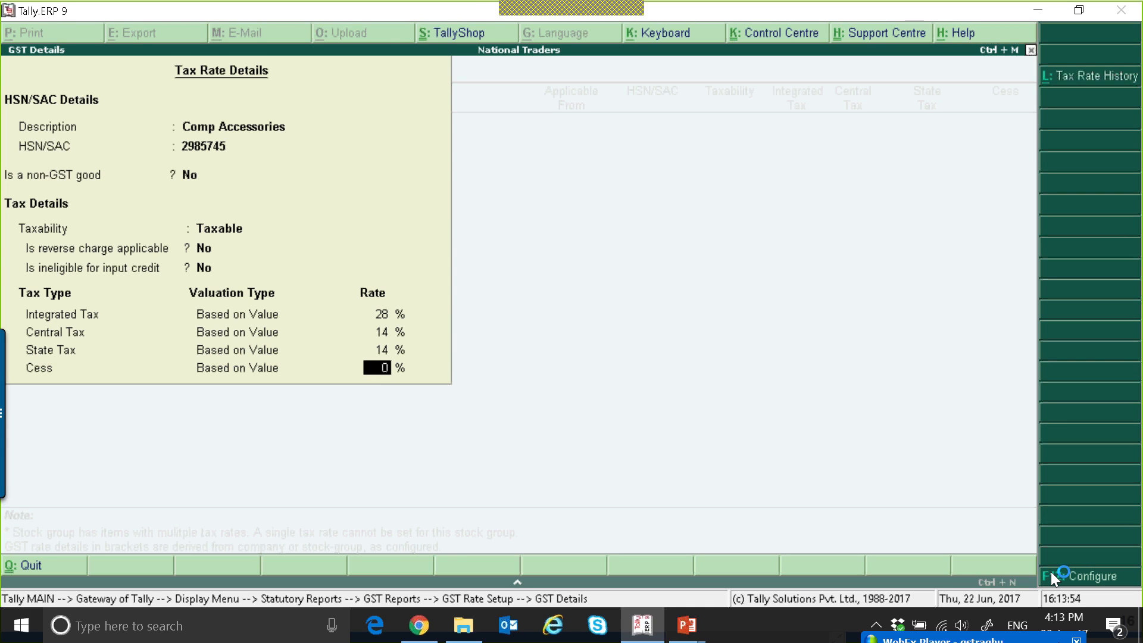
{"action": "key", "text": "Return"}
{"action": "key", "text": "Return"}
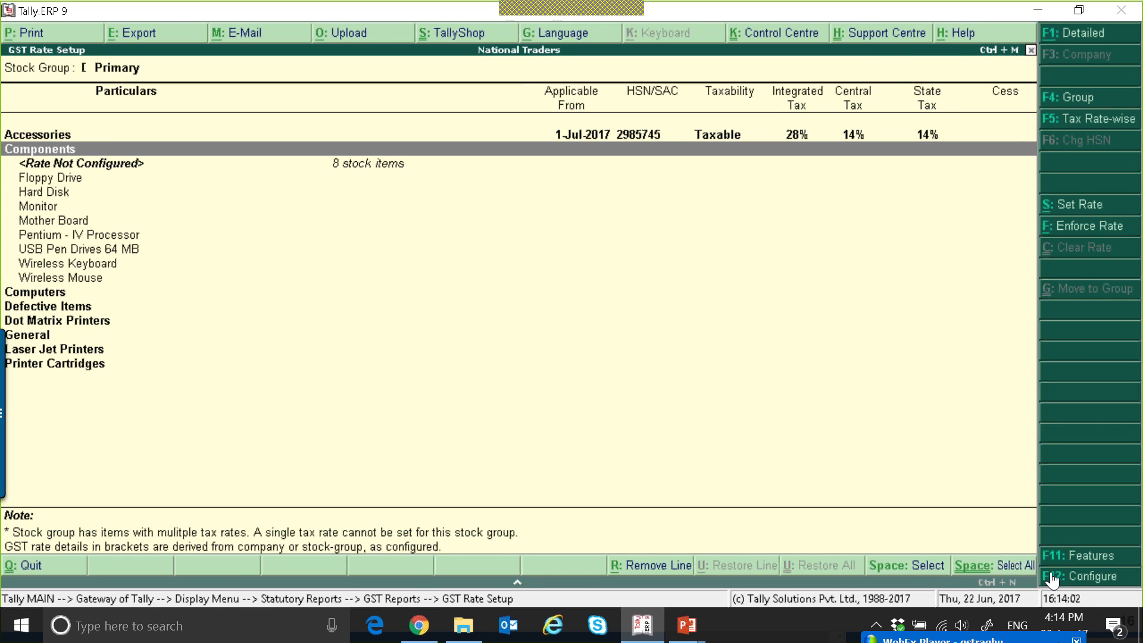
Collapse the Components group, expand Accessories and examine the GST details inherited by its stock items.
{"action": "key", "text": "shift+Return"}
{"action": "key", "text": "Up"}
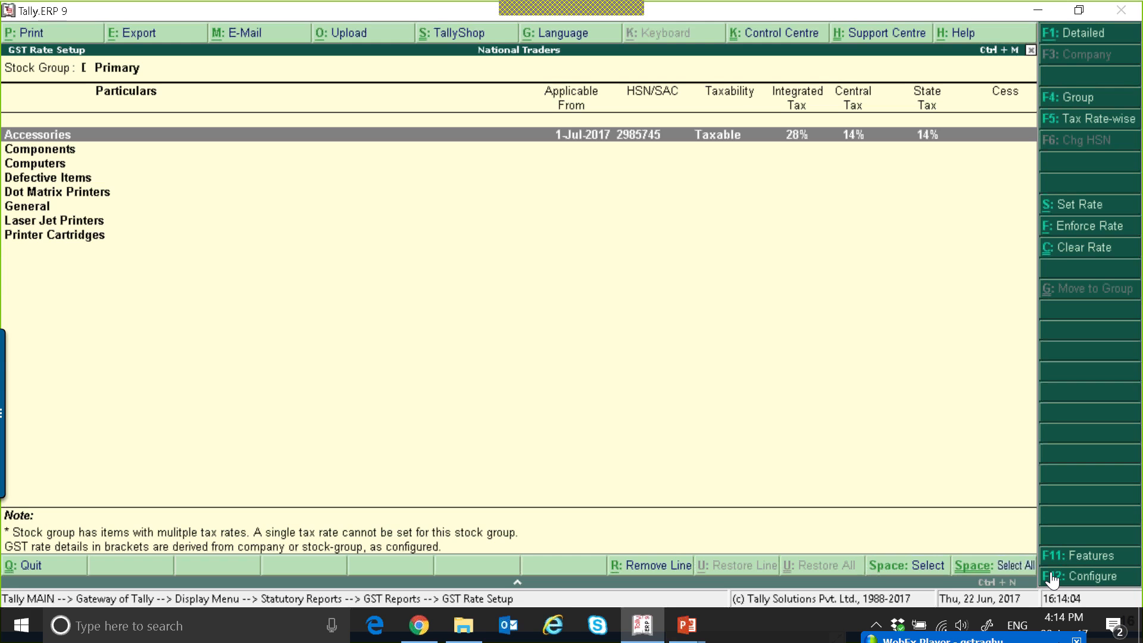
{"action": "key", "text": "Return"}
{"action": "key", "text": "Down"}
{"action": "key", "text": "Down"}
{"action": "key", "text": "Down"}
{"action": "key", "text": "Down"}
{"action": "key", "text": "Down"}
{"action": "key", "text": "Down"}
{"action": "key", "text": "Down"}
{"action": "key", "text": "Down"}
{"action": "key", "text": "Down"}
{"action": "key", "text": "Down"}
{"action": "key", "text": "Down"}
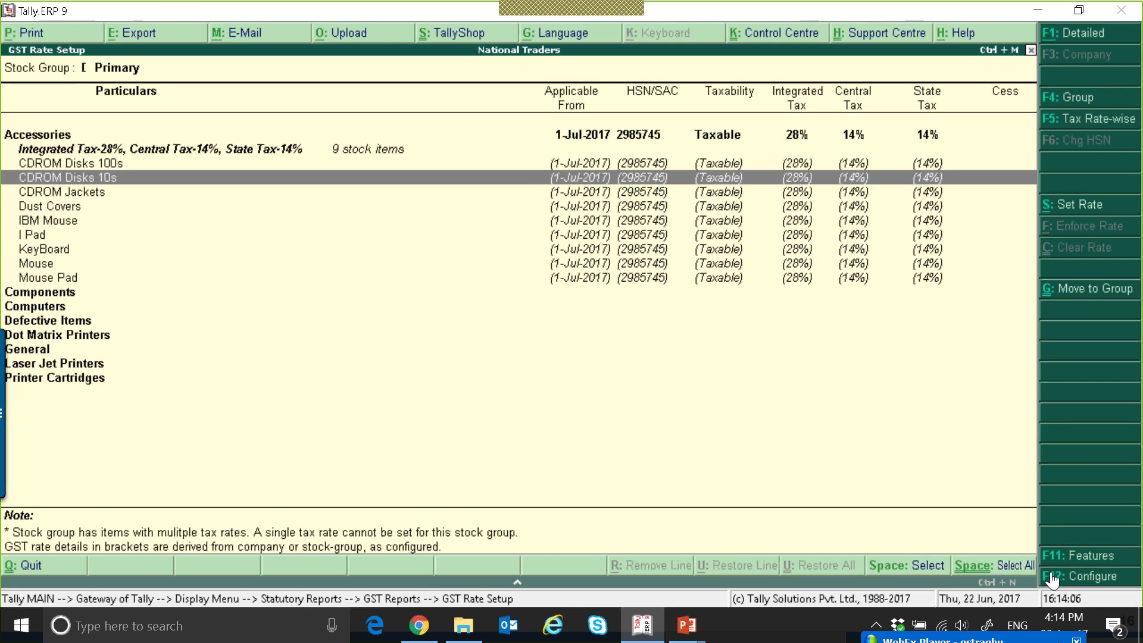
{"action": "key", "text": "Up"}
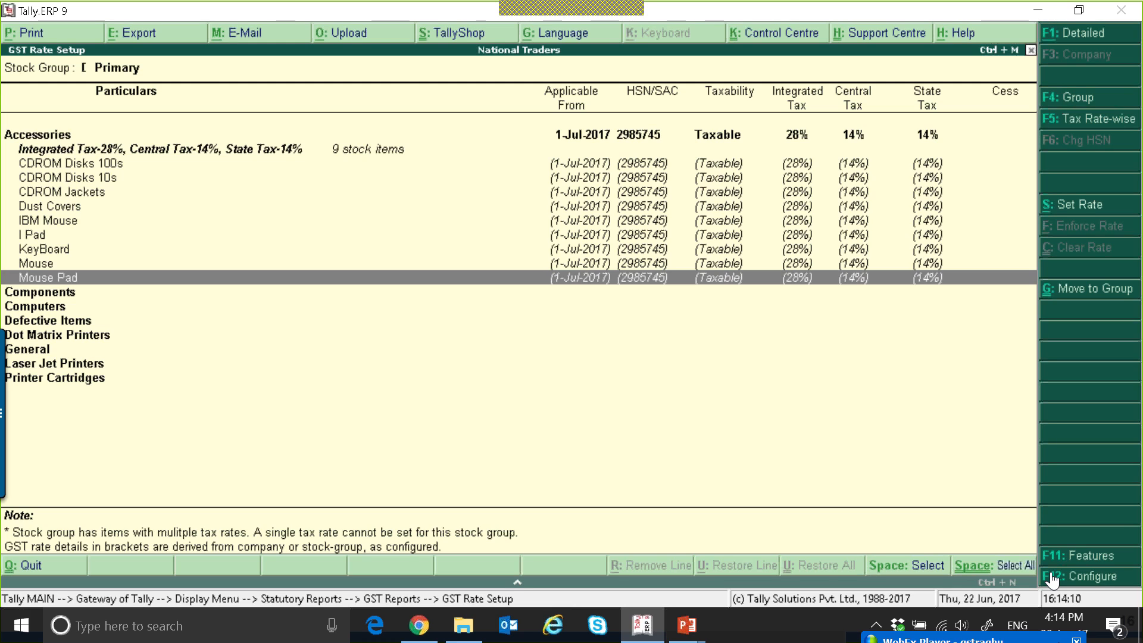
{"action": "key", "text": "Down"}
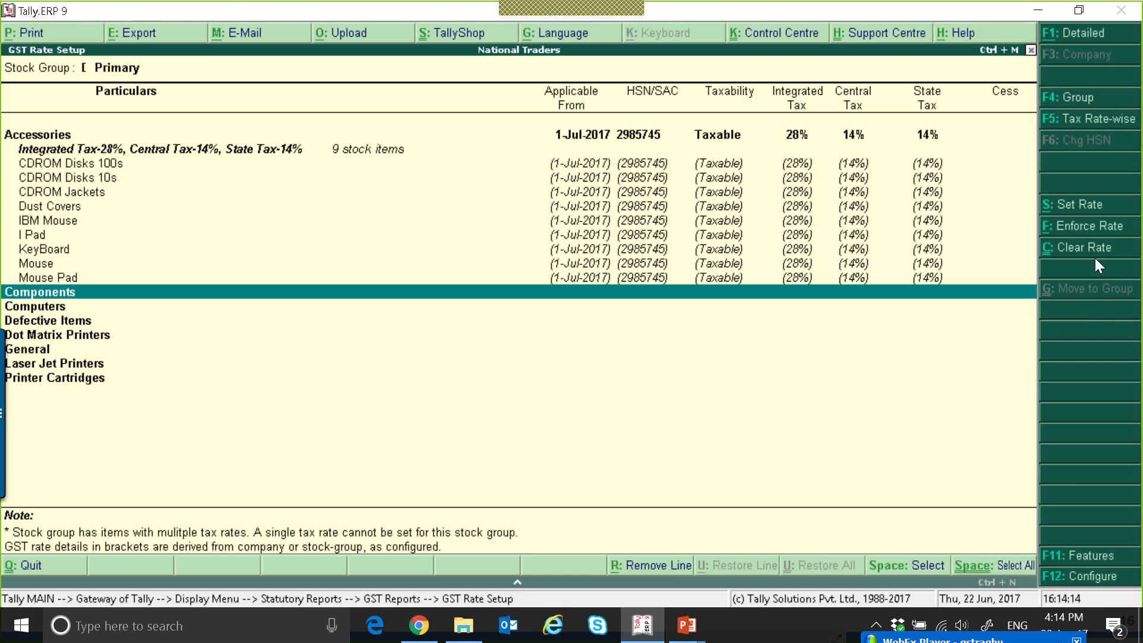
Start the tax rate details for Components with the description "Componemnts" and HSN/SAC 4456456, keeping it as a GST good.
{"action": "left_click", "coordinate": [1098, 209]}
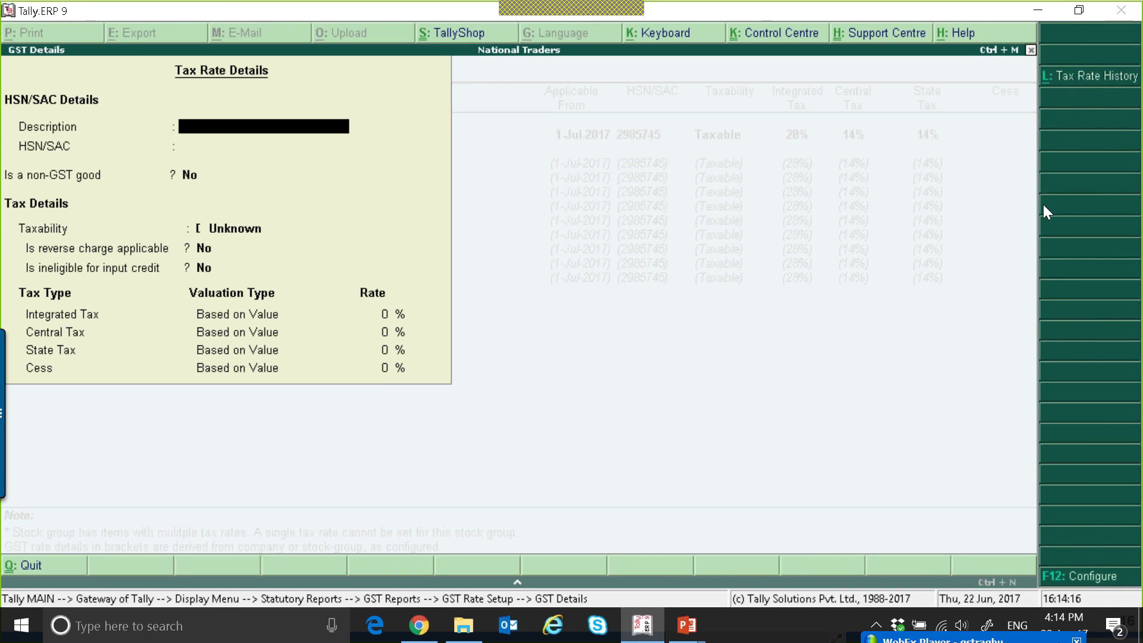
{"action": "type", "text": "Componemts"}
{"action": "key", "text": "BackSpace"}
{"action": "key", "text": "BackSpace"}
{"action": "type", "text": "nts"}
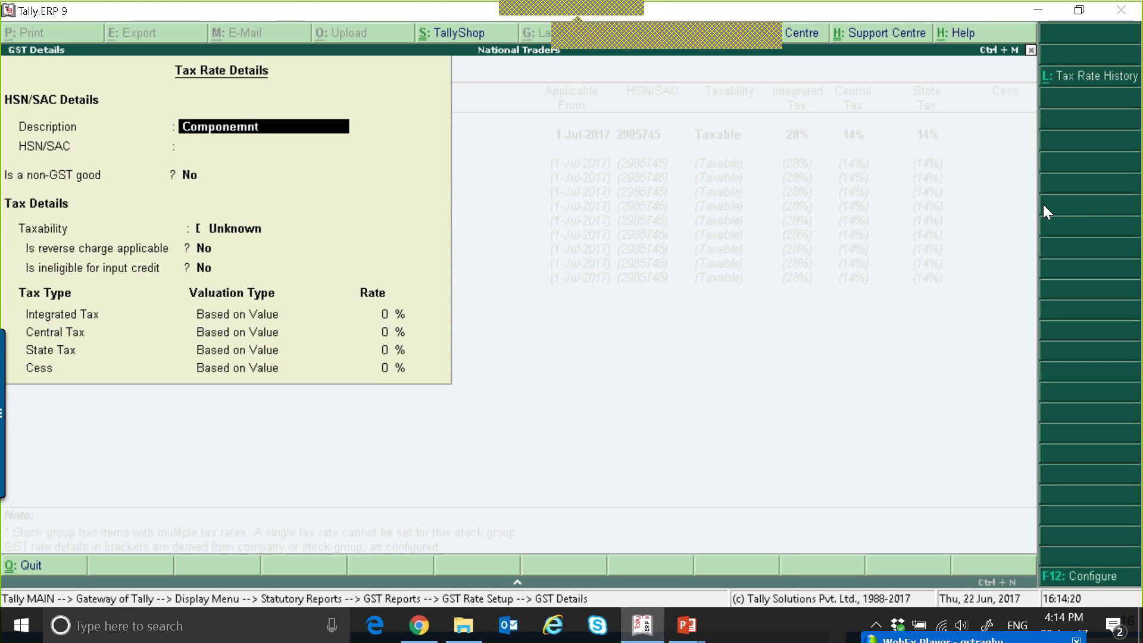
{"action": "key", "text": "Return"}
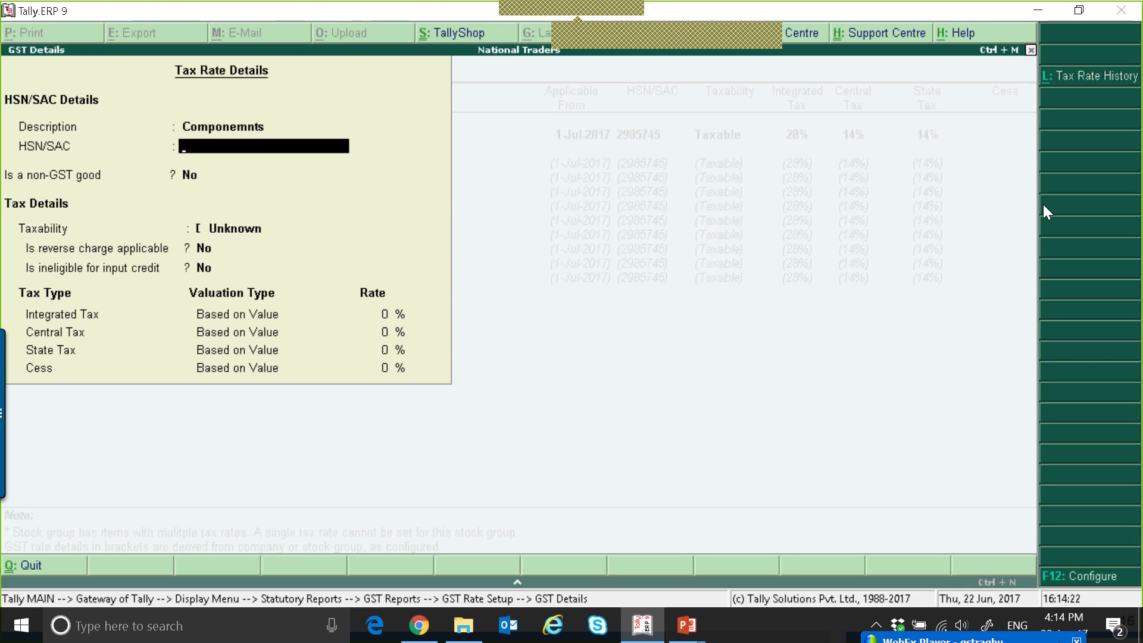
{"action": "type", "text": "4456456"}
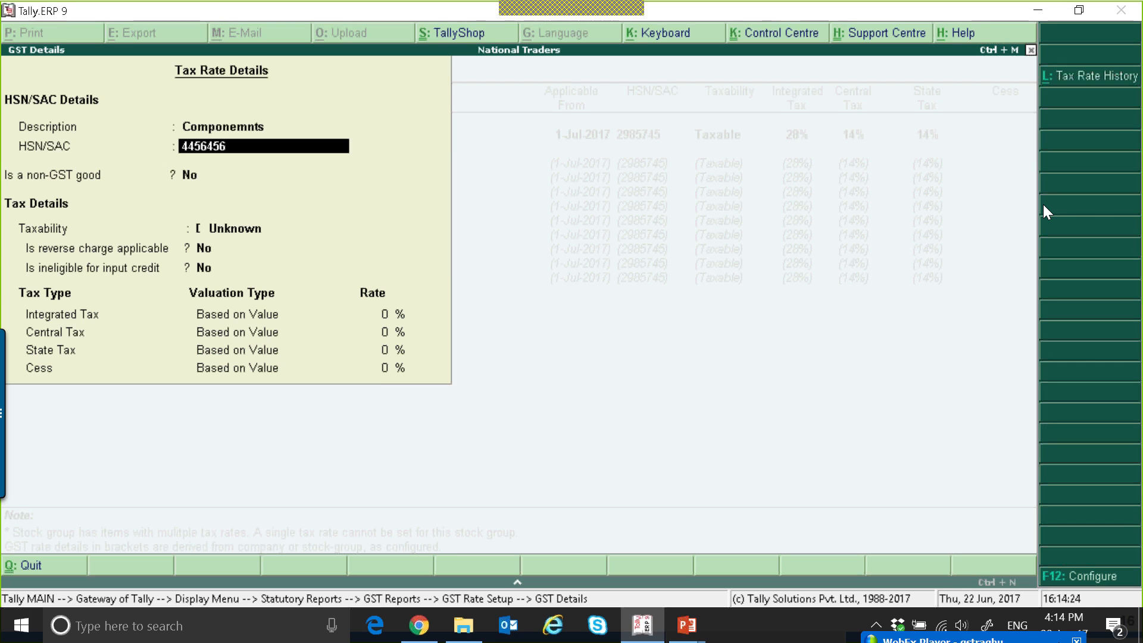
{"action": "key", "text": "Return"}
Make Components Taxable with Integrated Tax at 12%, accept Central and State Tax at 6% each, and save the details.
{"action": "key", "text": "Return"}
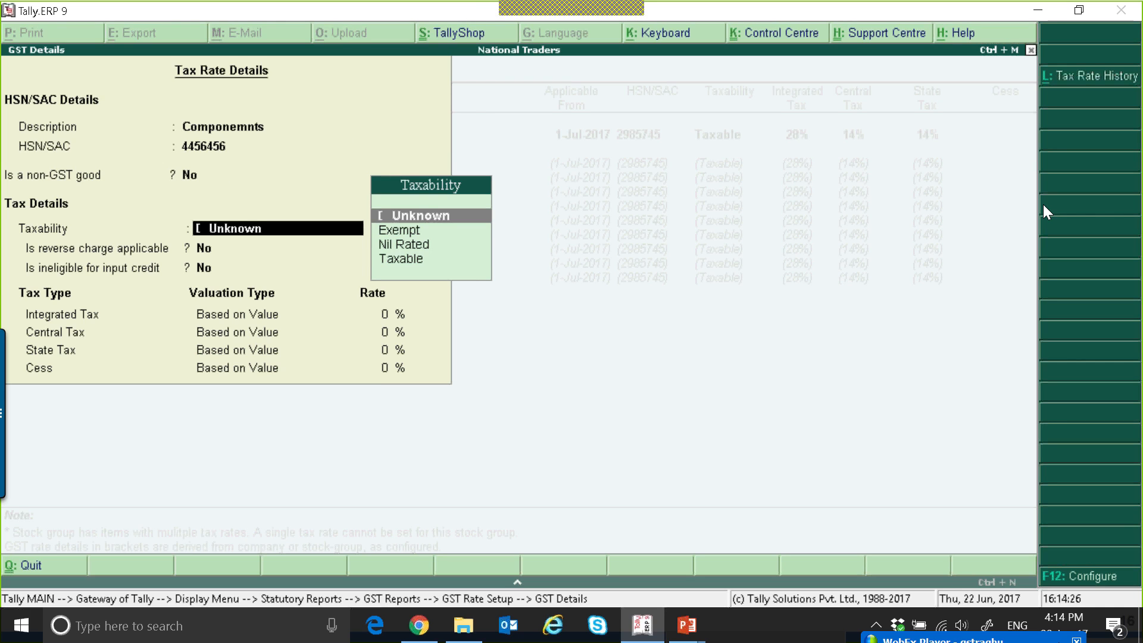
{"action": "key", "text": "Down"}
{"action": "key", "text": "Down"}
{"action": "key", "text": "Down"}
{"action": "key", "text": "Return"}
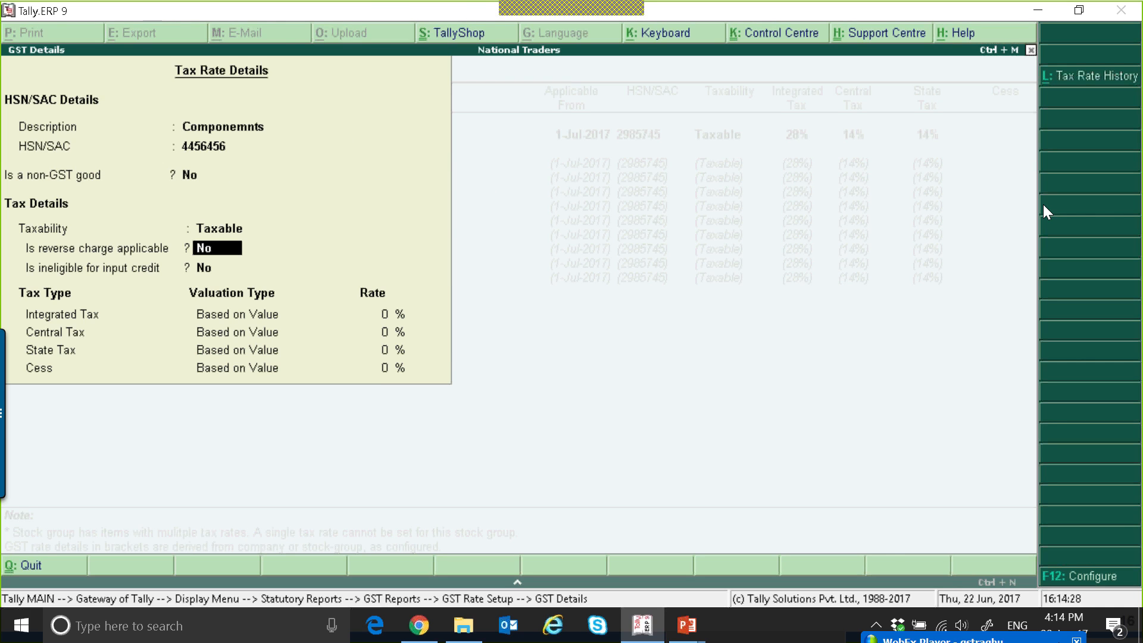
{"action": "key", "text": "Return"}
{"action": "key", "text": "Return"}
{"action": "type", "text": "12"}
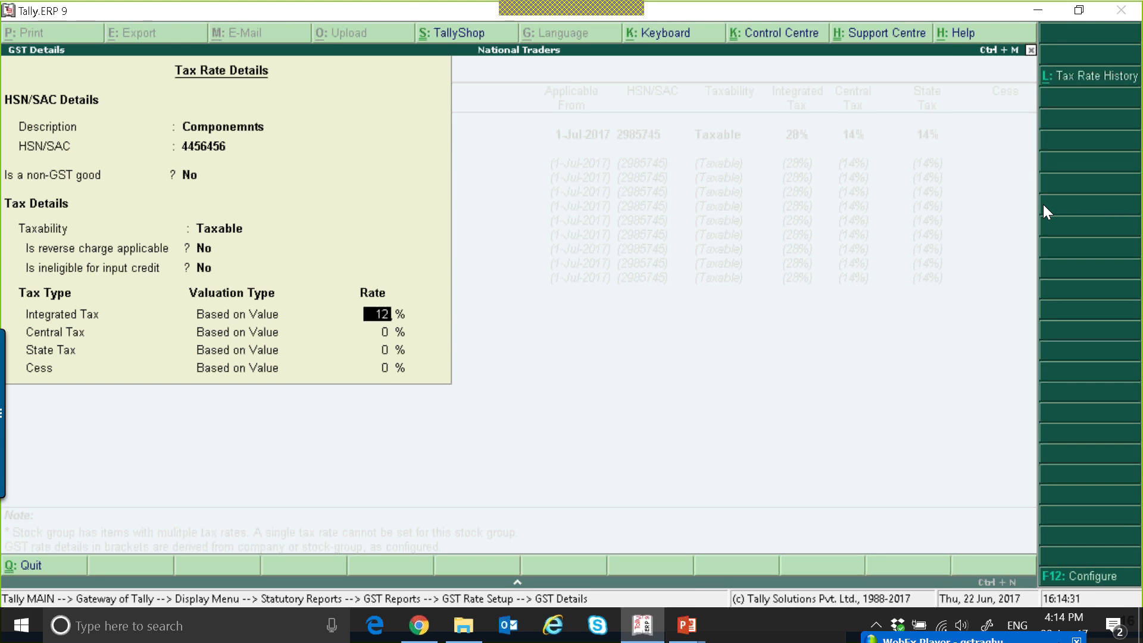
{"action": "key", "text": "Return"}
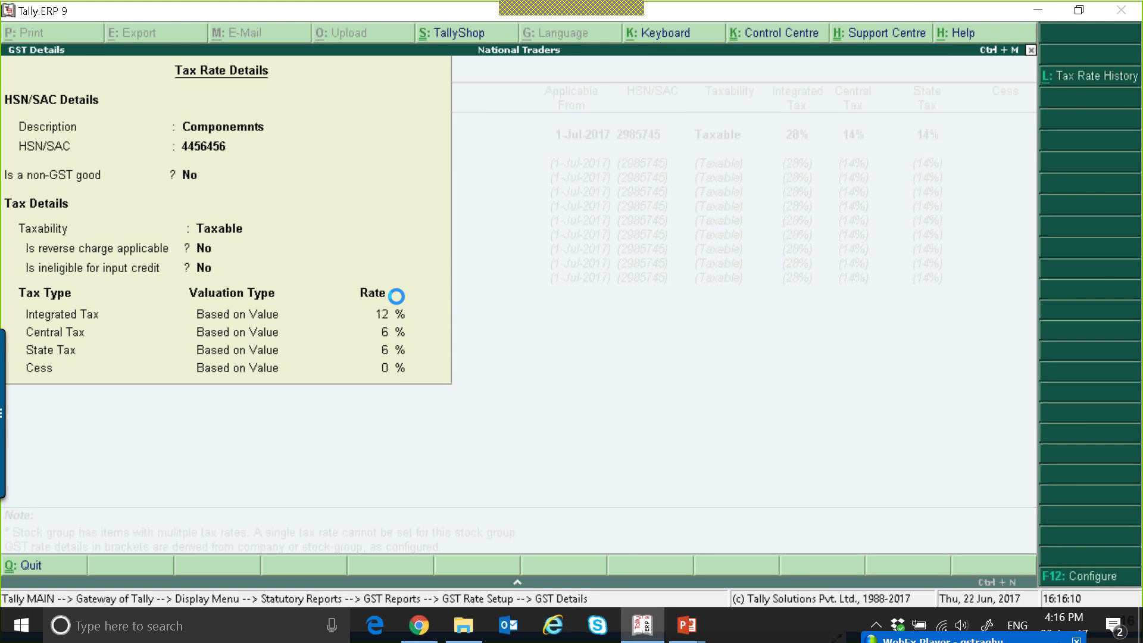
{"action": "key", "text": "Return"}
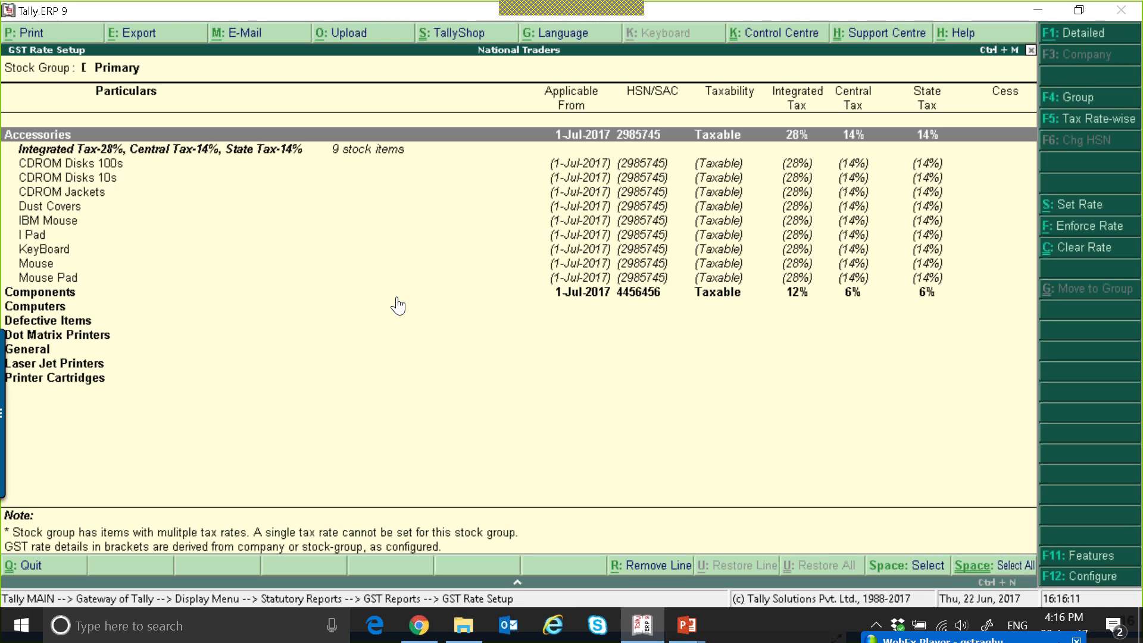
Select the Computers, Defective Items and Dot Matrix Printers groups together and open the shared tax rate details for them.
{"action": "key", "text": "Down"}
{"action": "key", "text": "Down"}
{"action": "key", "text": "Down"}
{"action": "key", "text": "Down"}
{"action": "key", "text": "Down"}
{"action": "key", "text": "Down"}
{"action": "key", "text": "Down"}
{"action": "key", "text": "Down"}
{"action": "key", "text": "Down"}
{"action": "key", "text": "Down"}
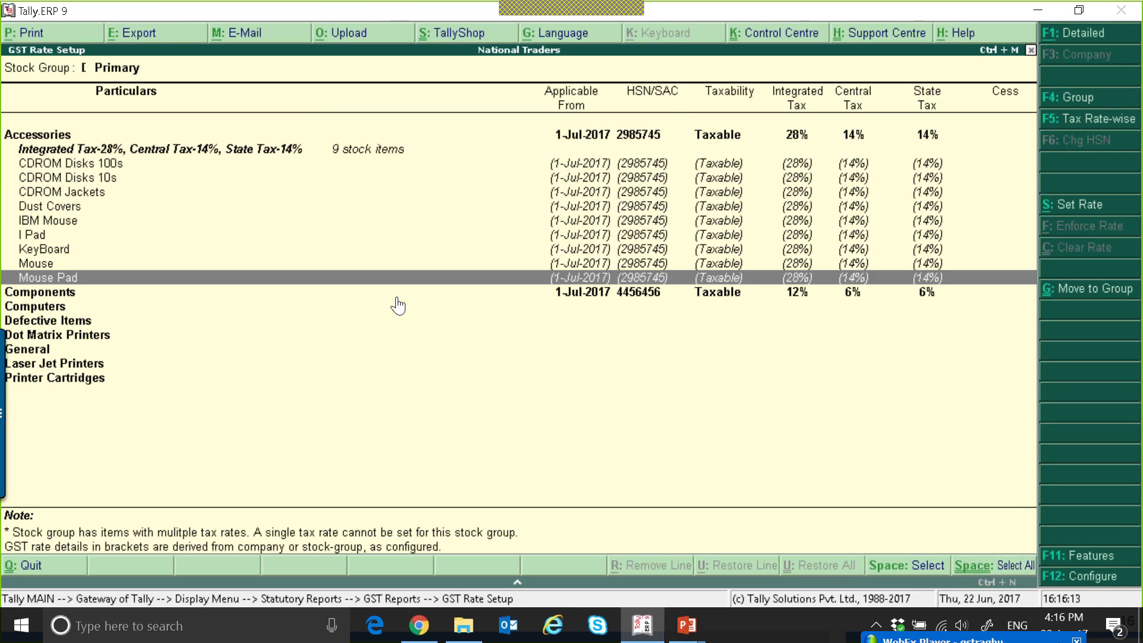
{"action": "left_click", "coordinate": [398, 305]}
{"action": "key", "text": "space"}
{"action": "key", "text": "Down"}
{"action": "key", "text": "space"}
{"action": "key", "text": "Down"}
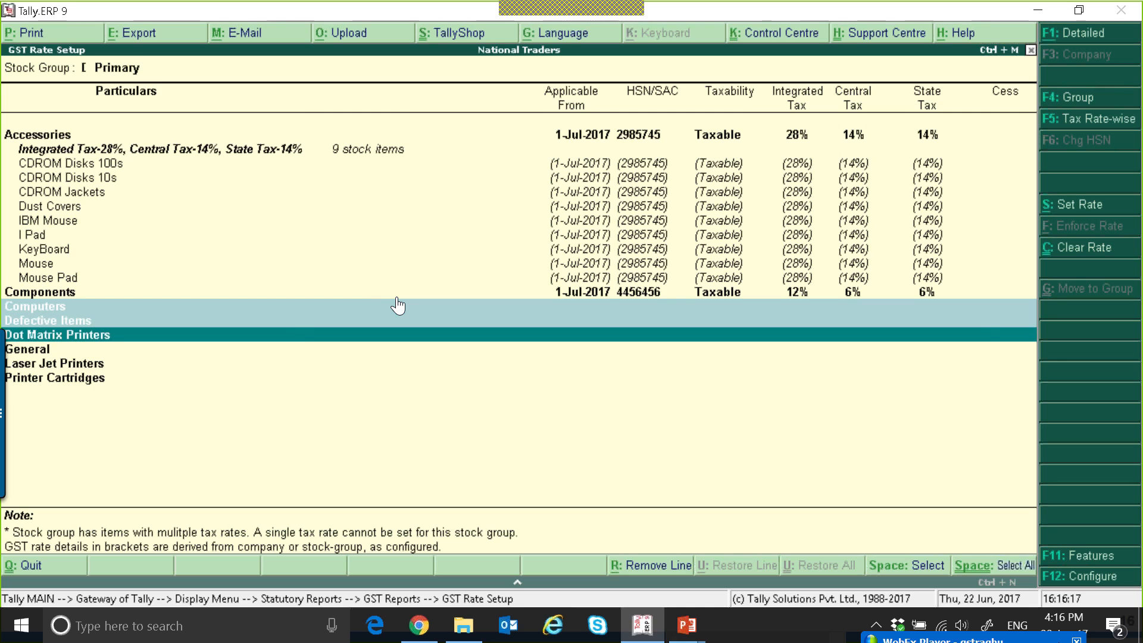
{"action": "left_click", "coordinate": [1074, 207]}
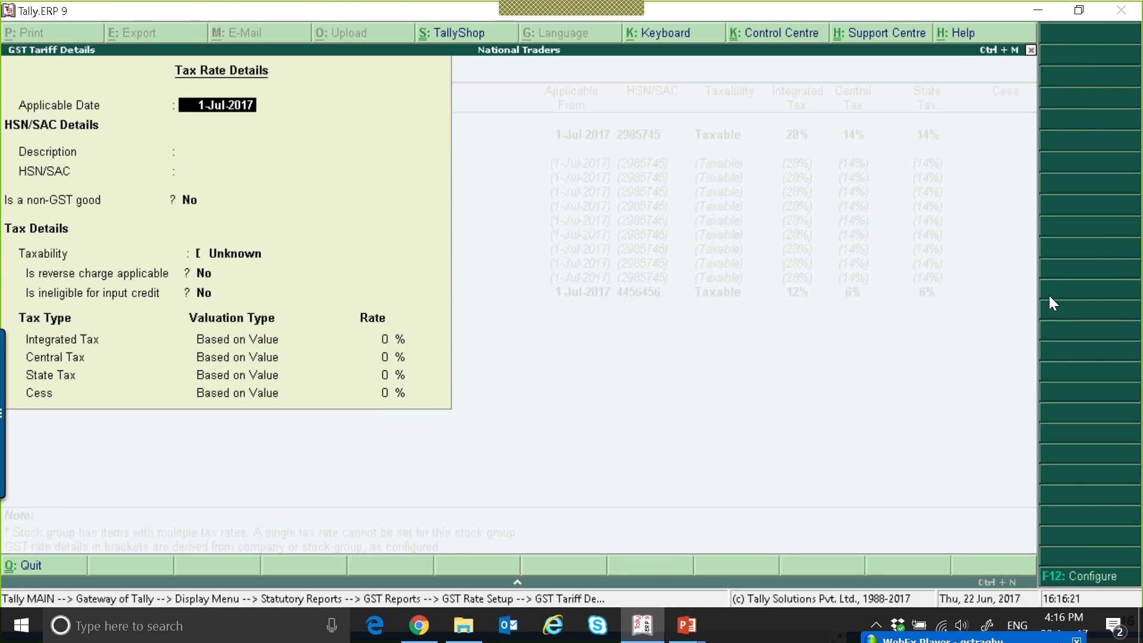
Keep the applicable date 1-Jul-2017 and enter the description "Computer Spares" with HSN/SAC 346345, leaving non-GST good at No.
{"action": "key", "text": "Return"}
{"action": "type", "text": "Comput"}
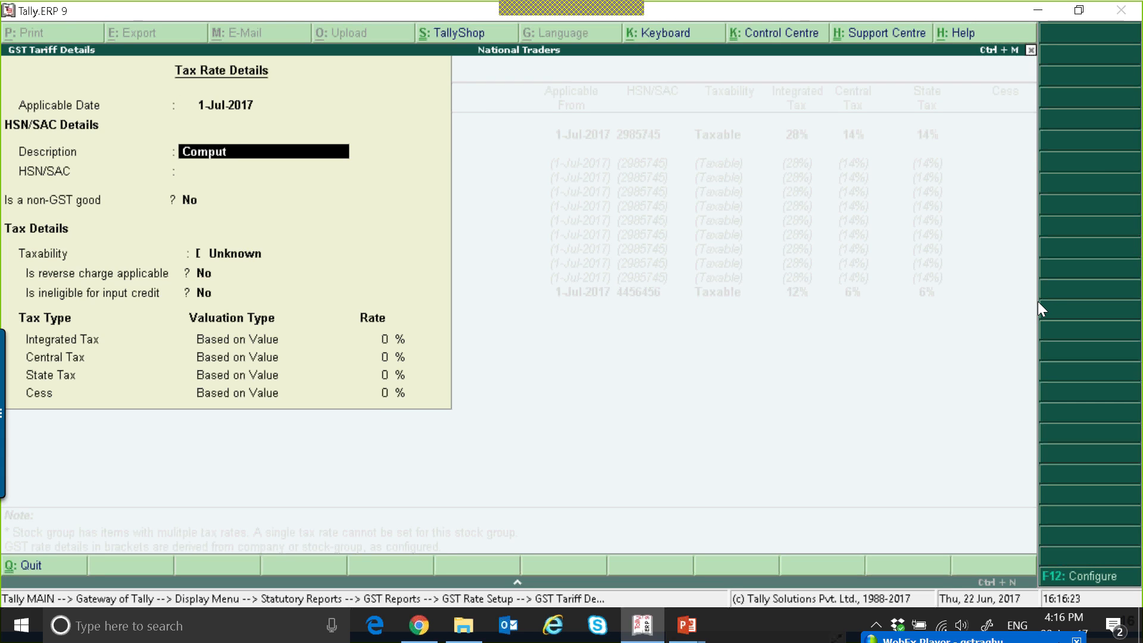
{"action": "type", "text": "er Spared"}
{"action": "key", "text": "BackSpace"}
{"action": "type", "text": "s"}
{"action": "key", "text": "Return"}
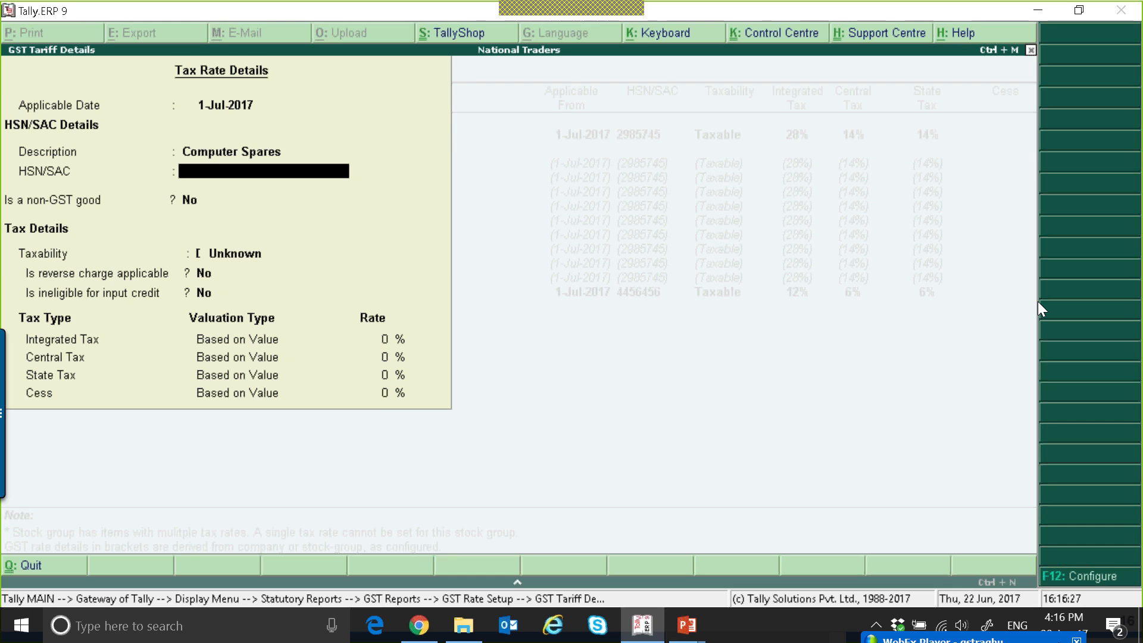
{"action": "type", "text": "346345"}
{"action": "key", "text": "Return"}
Set the three selected groups as Taxable with Integrated Tax at 18%, accept the 9% Central and State Tax, and save.
{"action": "key", "text": "Return"}
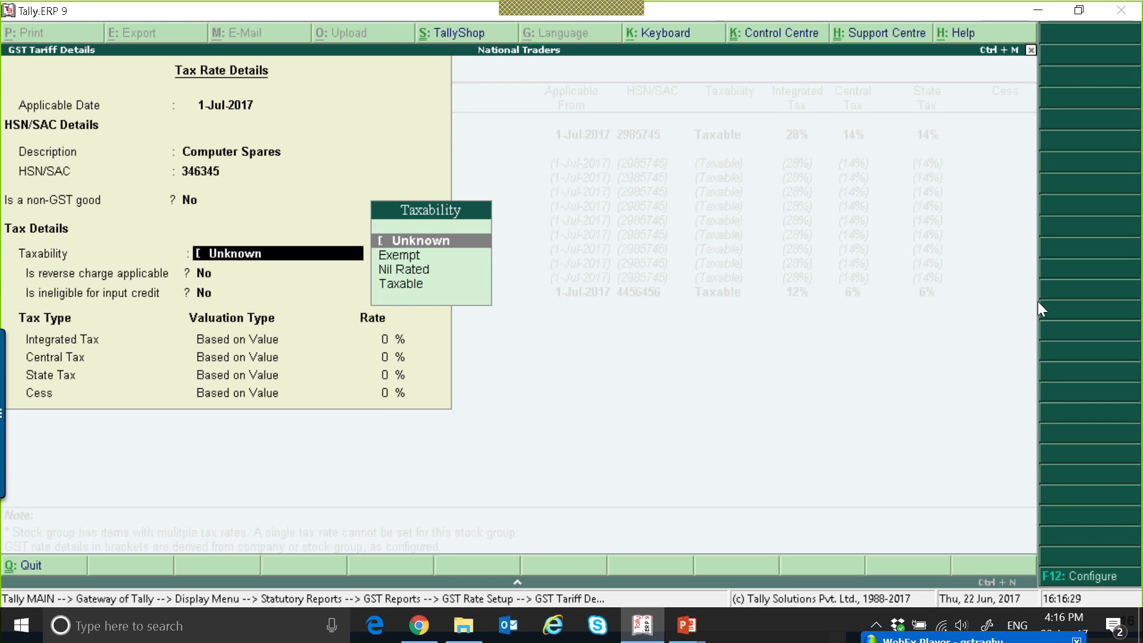
{"action": "key", "text": "Down"}
{"action": "key", "text": "Down"}
{"action": "key", "text": "Down"}
{"action": "key", "text": "Return"}
{"action": "key", "text": "Return"}
{"action": "key", "text": "Return"}
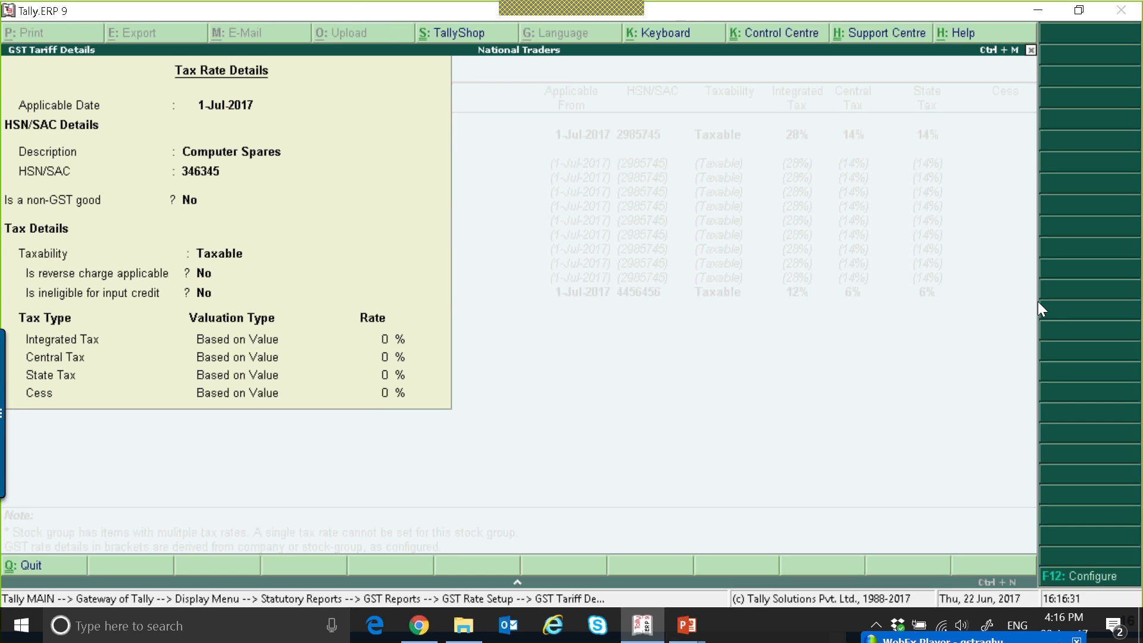
{"action": "type", "text": "18"}
{"action": "key", "text": "Return"}
{"action": "key", "text": "Return"}
{"action": "key", "text": "Return"}
{"action": "key", "text": "Return"}
Select the General, Laser Jet Printers and Printer Cartridges groups together and open the shared tax rate details for them.
{"action": "key", "text": "Down"}
{"action": "key", "text": "Down"}
{"action": "key", "text": "Down"}
{"action": "key", "text": "Down"}
{"action": "key", "text": "Down"}
{"action": "key", "text": "Down"}
{"action": "key", "text": "Down"}
{"action": "key", "text": "Down"}
{"action": "key", "text": "Down"}
{"action": "key", "text": "Down"}
{"action": "key", "text": "Down"}
{"action": "key", "text": "Down"}
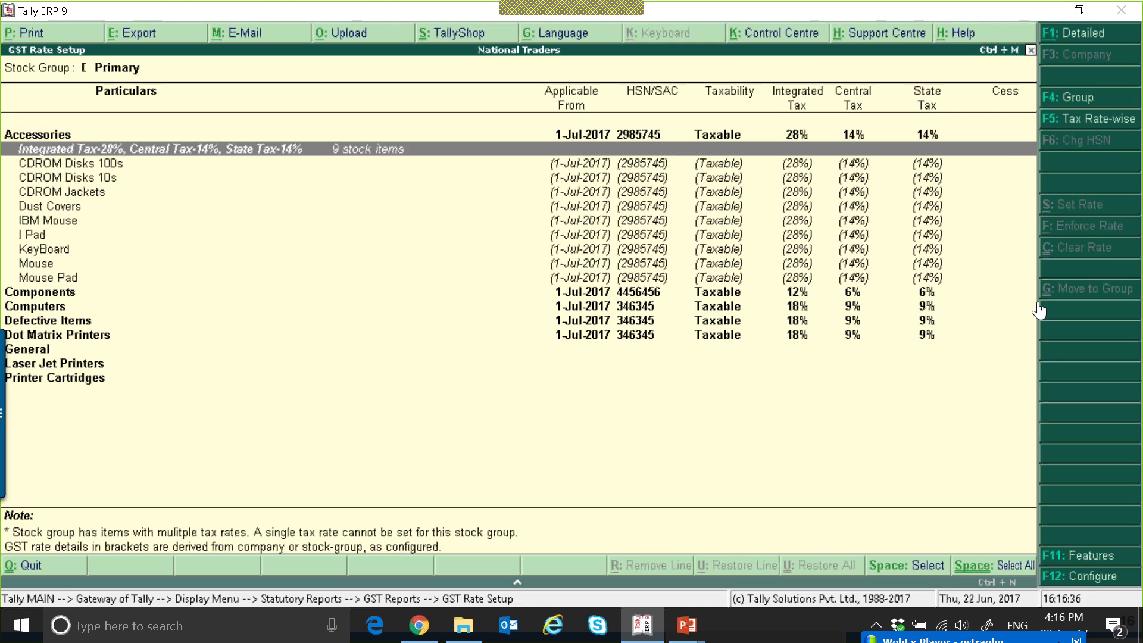
{"action": "key", "text": "Down"}
{"action": "key", "text": "Down"}
{"action": "key", "text": "Down"}
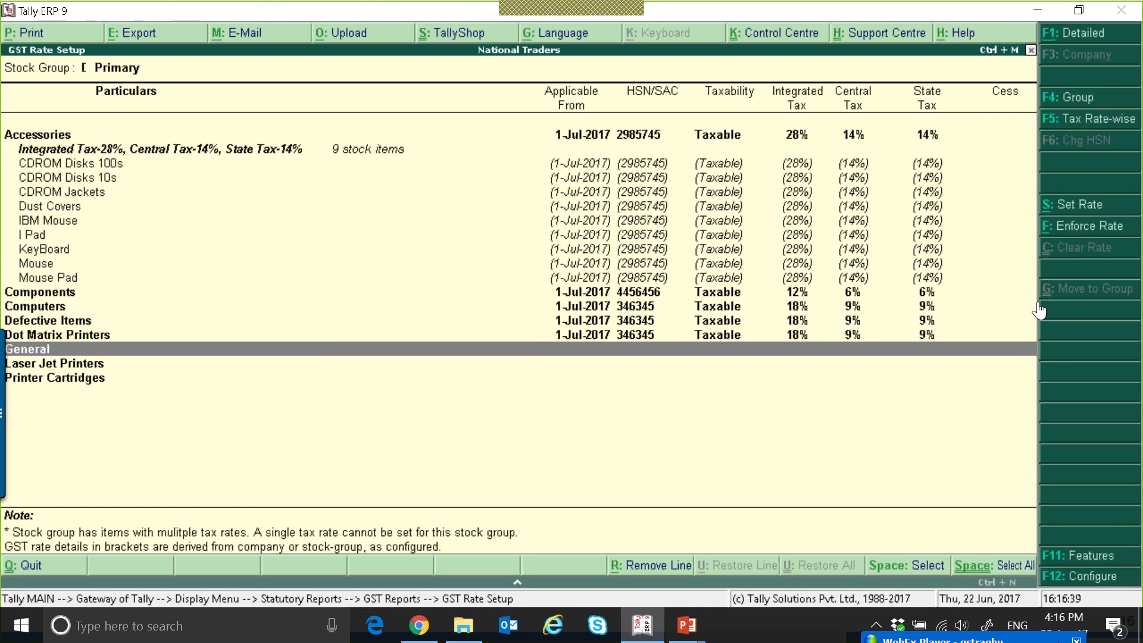
{"action": "key", "text": "space"}
{"action": "key", "text": "space"}
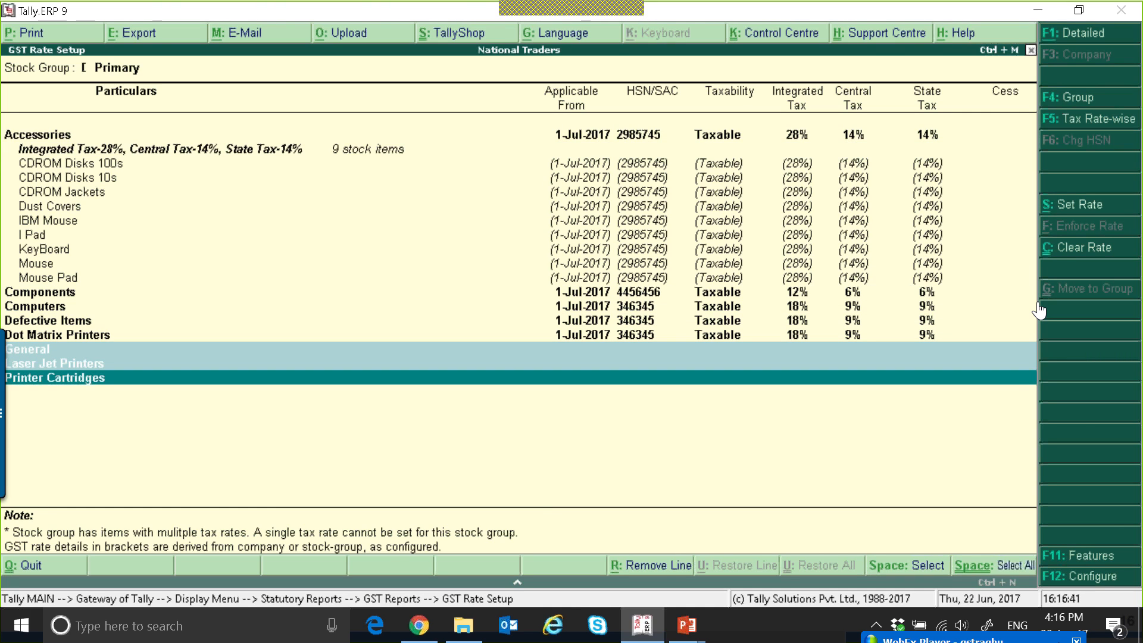
{"action": "left_click", "coordinate": [1067, 209]}
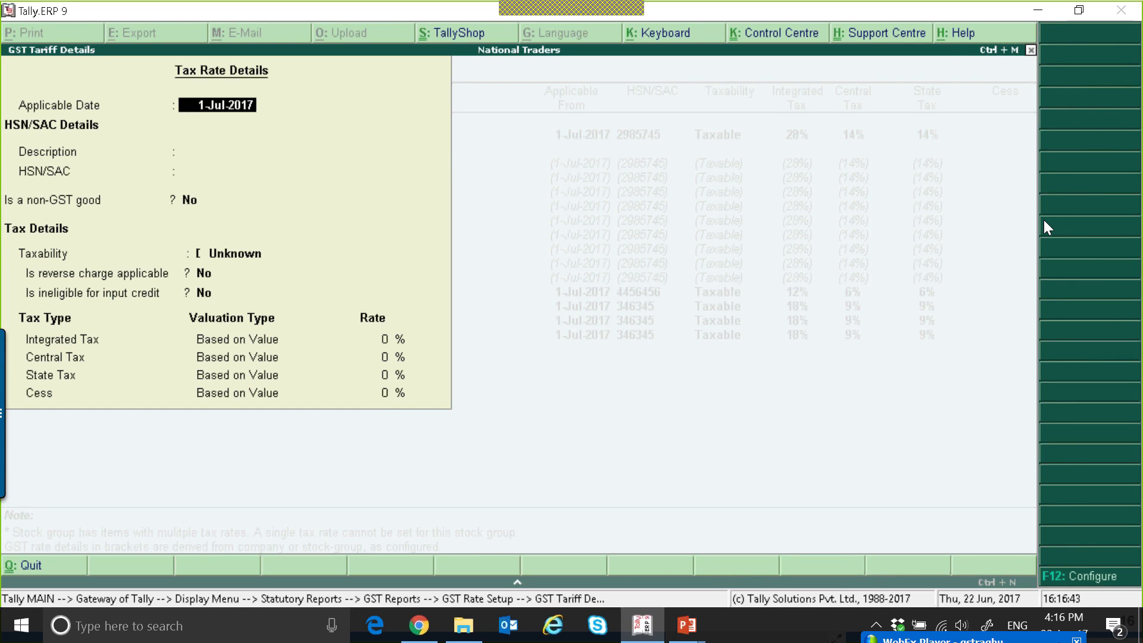
Keep the applicable date 1-Jul-2017 and enter the description "Computer Printers" with HSN/SAC 2345345.
{"action": "key", "text": "Return"}
{"action": "type", "text": "Computer Printers"}
{"action": "key", "text": "Return"}
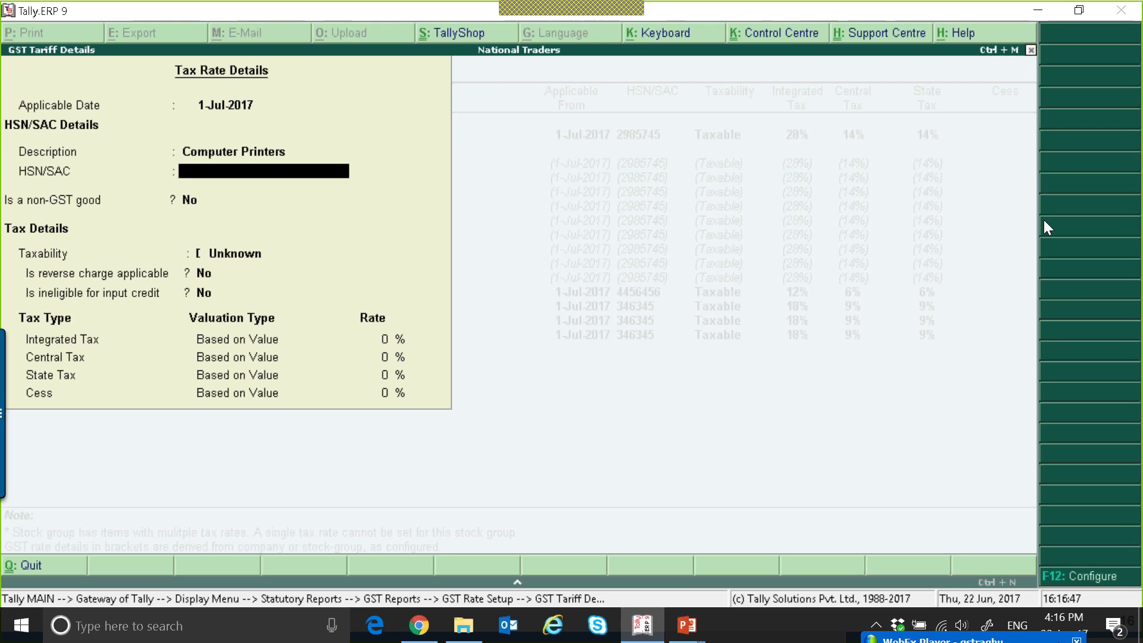
{"action": "type", "text": "2345345"}
{"action": "key", "text": "Return"}
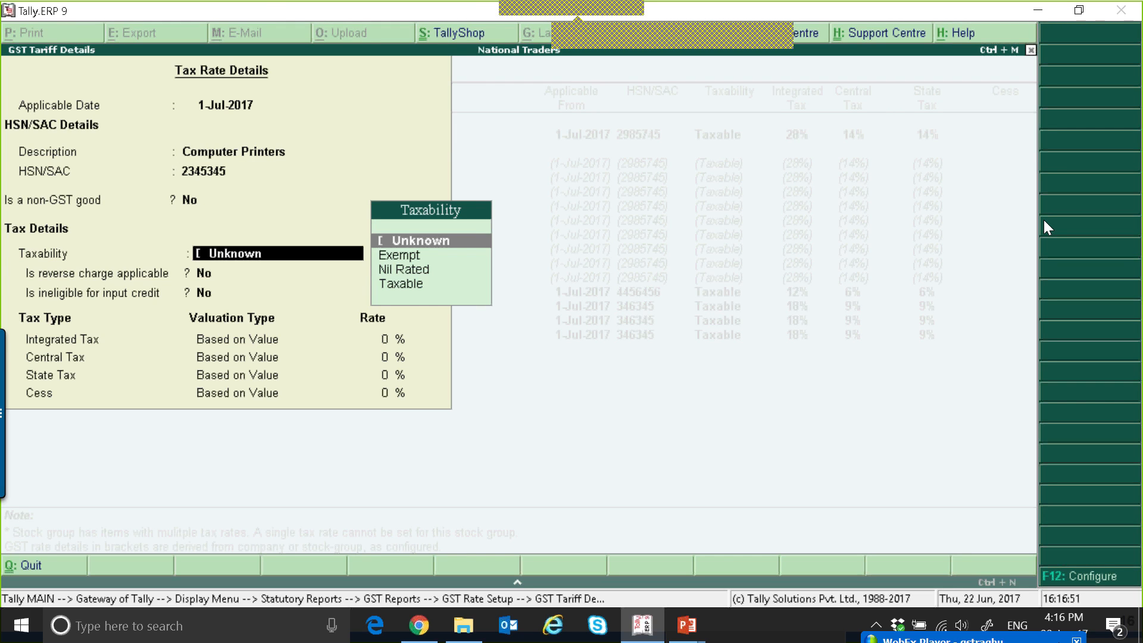
Set General, Laser Jet Printers and Printer Cartridges as Taxable with Integrated Tax at 28%, accept 14% Central and State Tax, and save.
{"action": "key", "text": "Down"}
{"action": "key", "text": "Down"}
{"action": "key", "text": "Down"}
{"action": "key", "text": "Return"}
{"action": "key", "text": "Return"}
{"action": "key", "text": "Return"}
{"action": "type", "text": "28"}
{"action": "key", "text": "Return"}
{"action": "key", "text": "Return"}
{"action": "key", "text": "Return"}
{"action": "key", "text": "Return"}
{"action": "key", "text": "Return"}
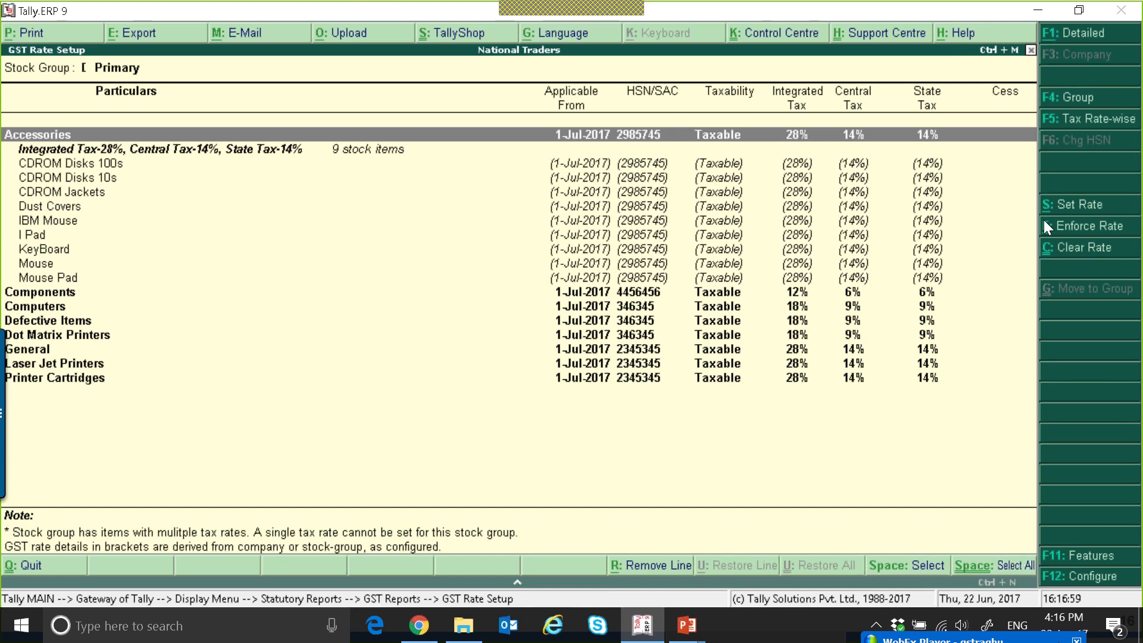
Collapse the stock item breakdown so only the stock groups are listed, and leave the GST rate setup.
{"action": "key", "text": "alt+F1"}
{"action": "key", "text": "alt+F1"}
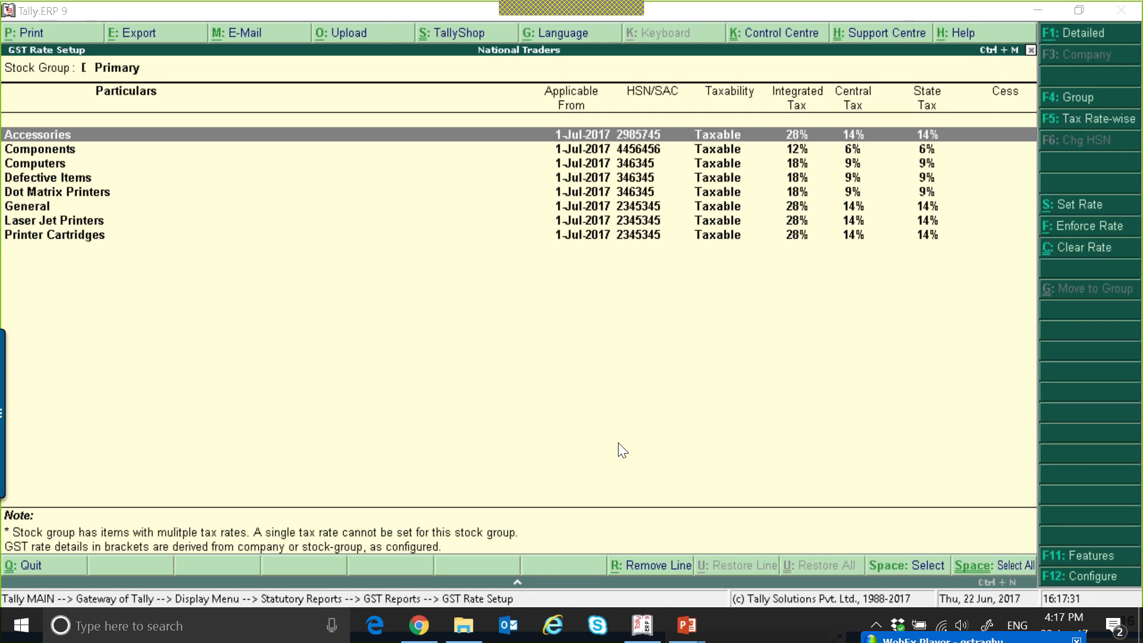
{"action": "left_click", "coordinate": [536, 390]}
{"action": "key", "text": "Escape"}
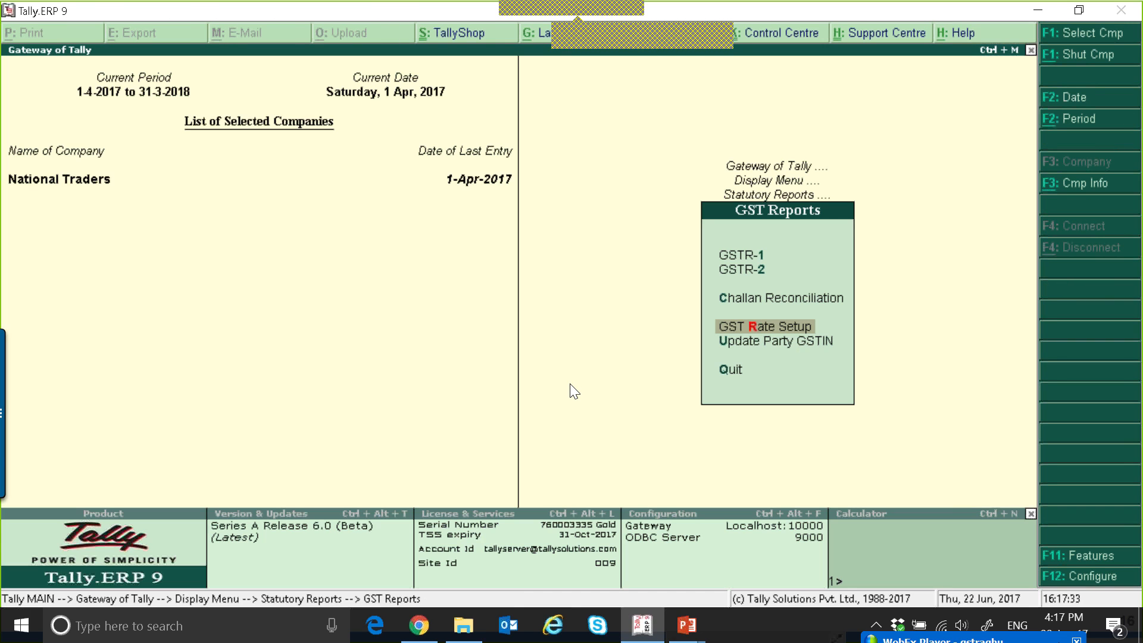
Open the Update Party GSTIN report for all ledgers under the Sundry Debtors group.
{"action": "key", "text": "Down"}
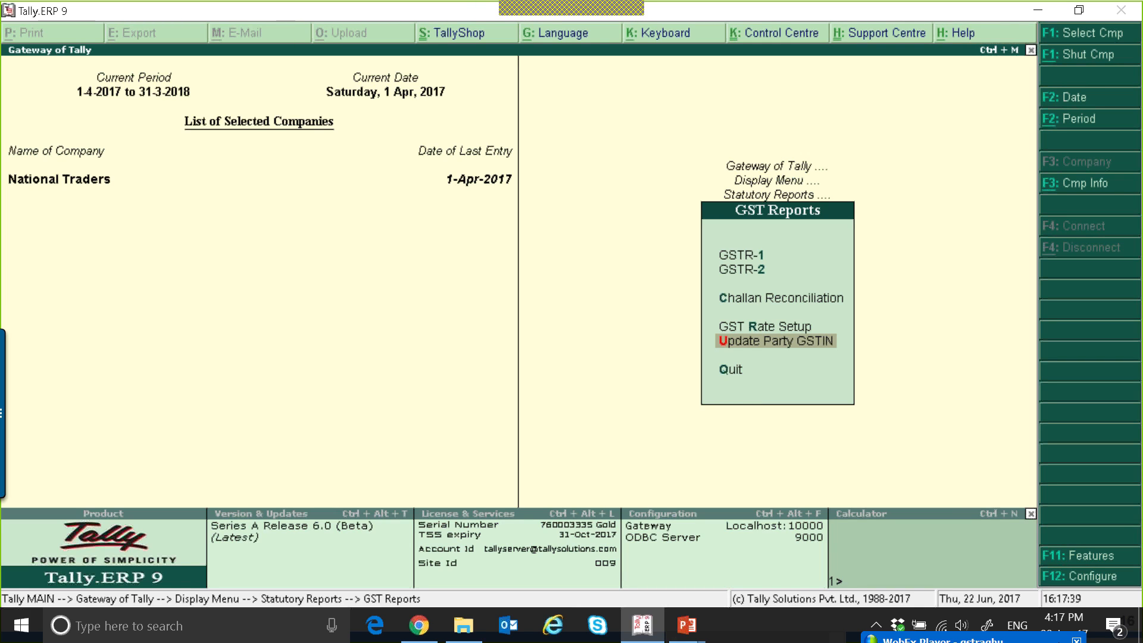
{"action": "key", "text": "Return"}
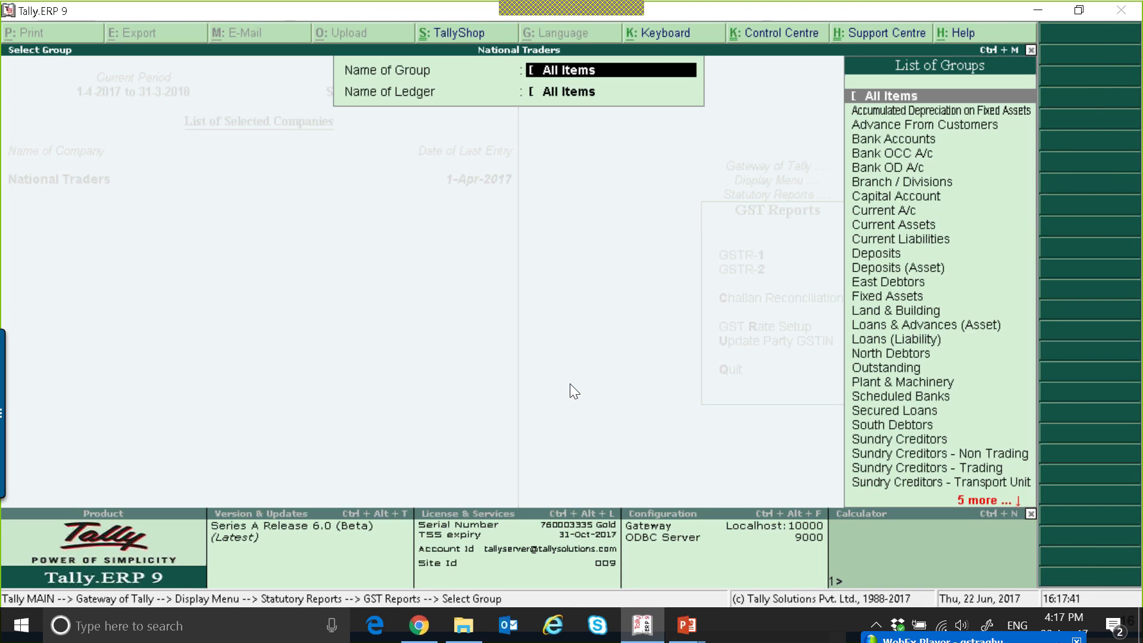
{"action": "type", "text": "Su"}
{"action": "key", "text": "Return"}
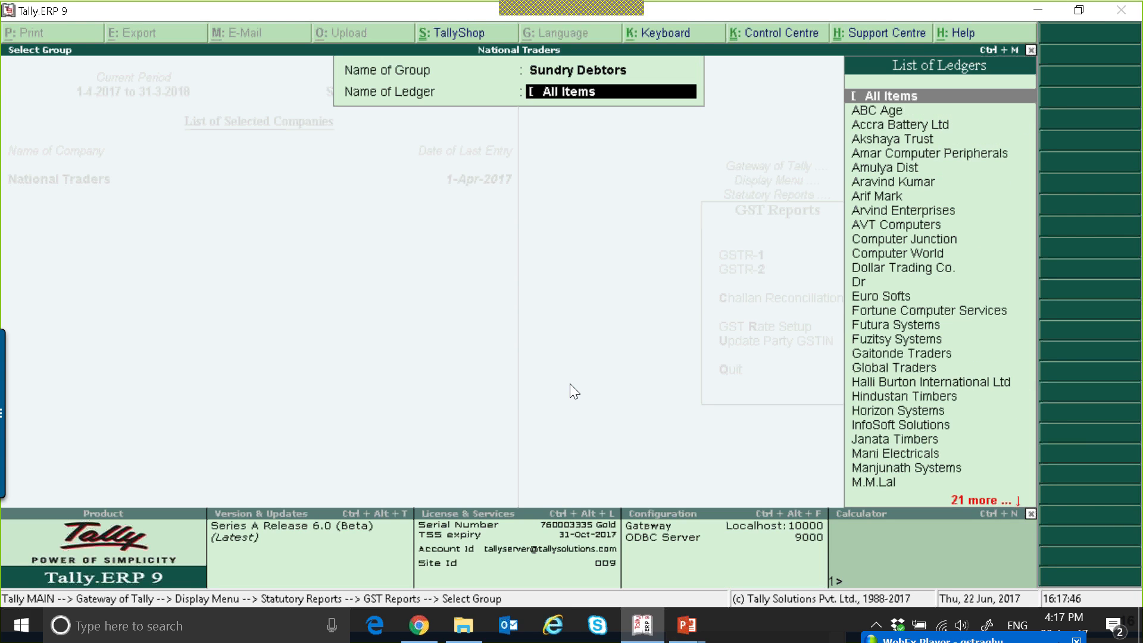
{"action": "key", "text": "Return"}
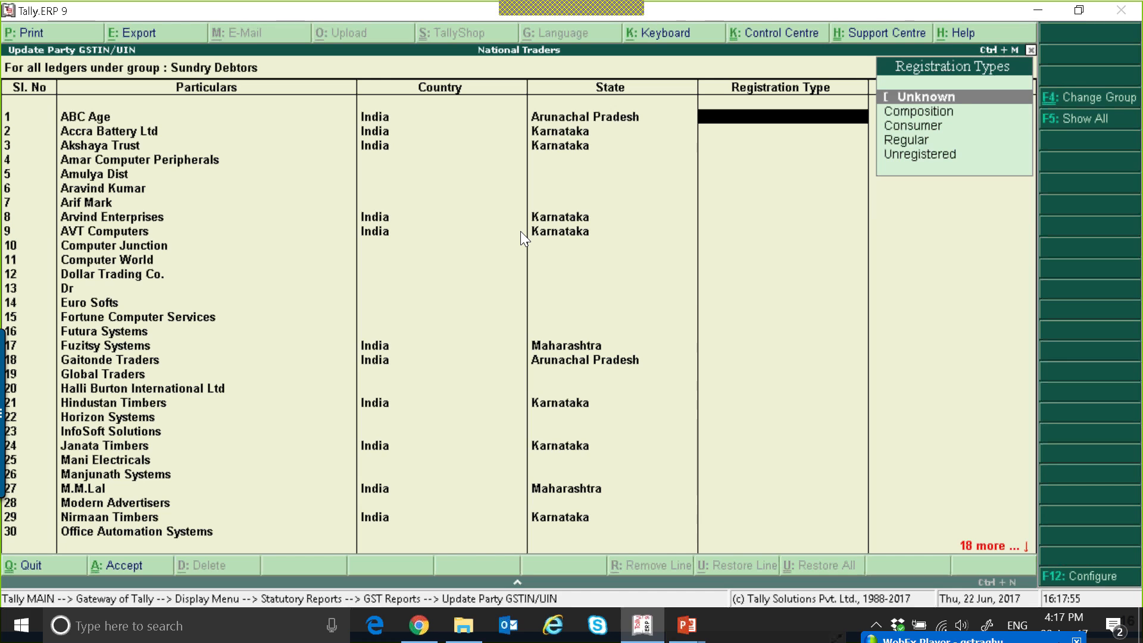
Set the registration type of the ABC Age ledger to Regular.
{"action": "key", "text": "Down"}
{"action": "key", "text": "Down"}
{"action": "key", "text": "Down"}
{"action": "key", "text": "Return"}
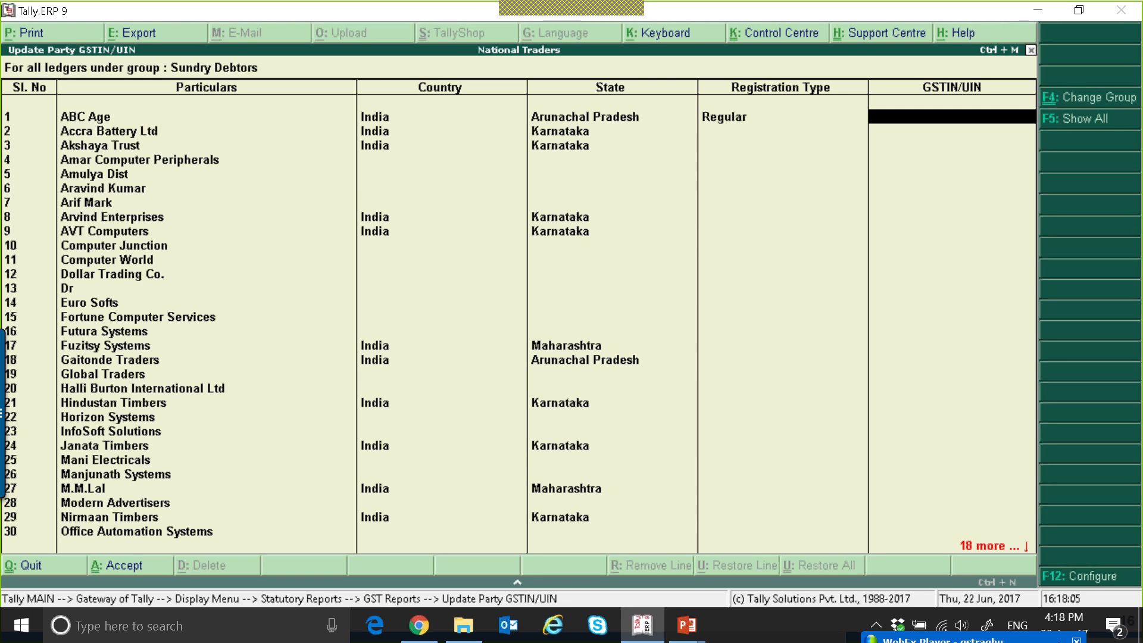
Switch to the TallyHelp website, open the Updating Party GSTIN/UIN article from the full GST topics list, and go to its Import Party GSTIN section.
{"action": "left_click", "coordinate": [970, 37]}
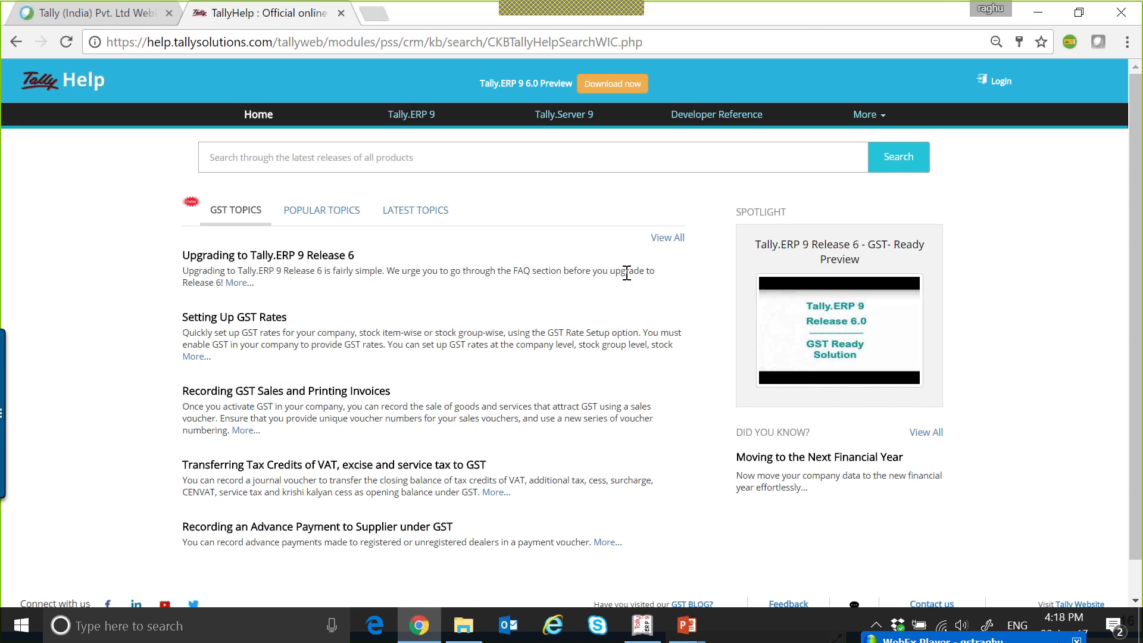
{"action": "left_click", "coordinate": [663, 238]}
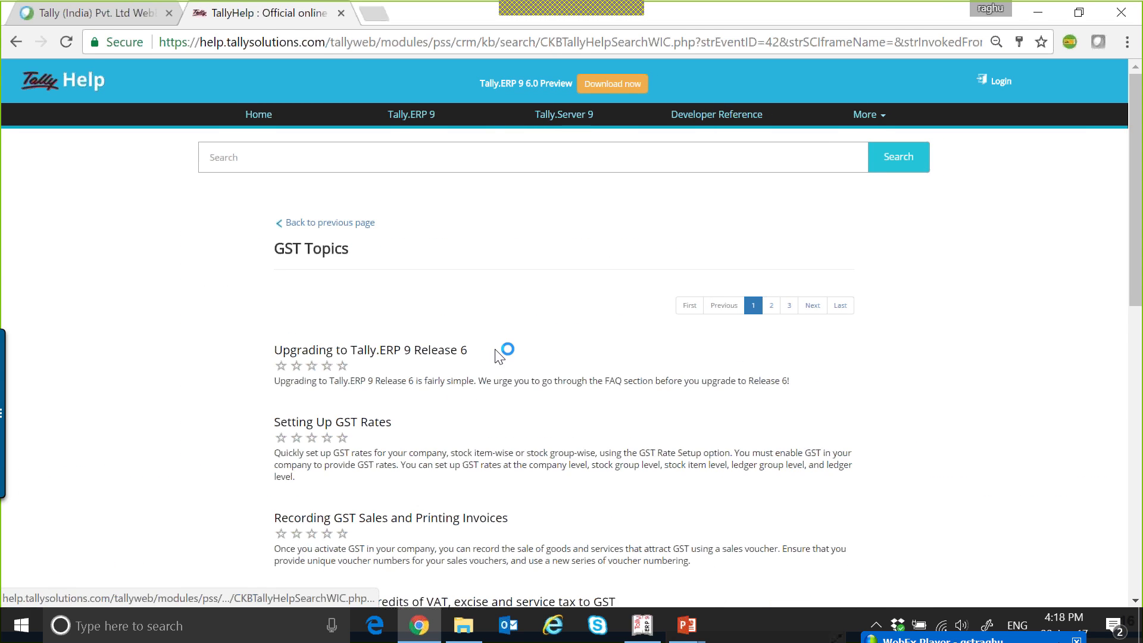
{"action": "scroll", "coordinate": [504, 350], "scroll_direction": "down", "scroll_amount": 5}
{"action": "scroll", "coordinate": [499, 356], "scroll_direction": "down", "scroll_amount": 1}
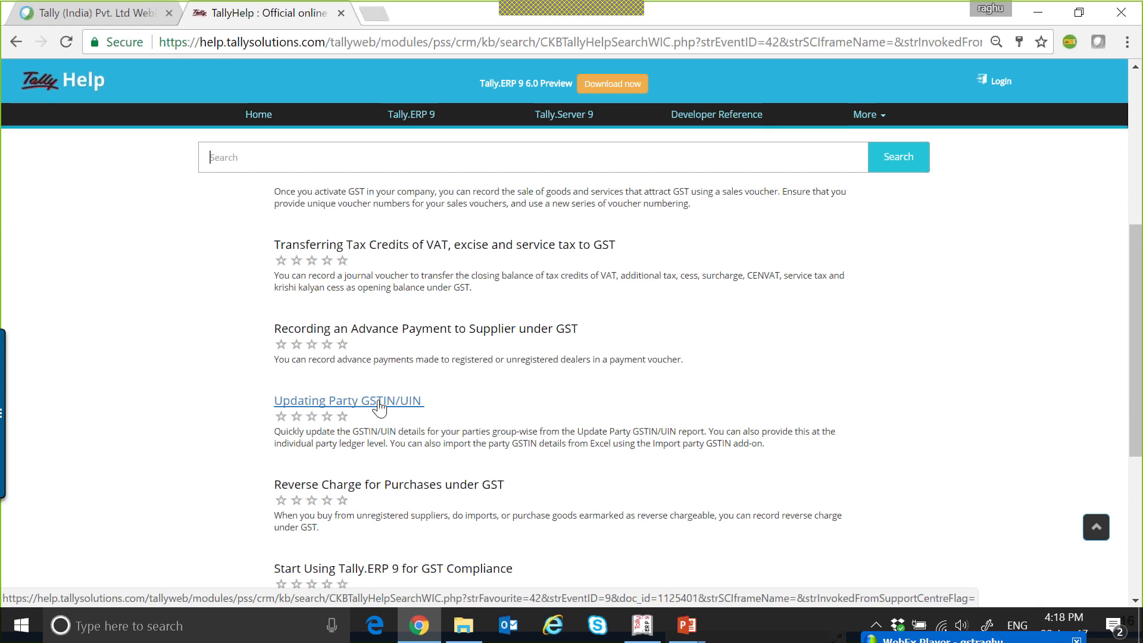
{"action": "left_click", "coordinate": [377, 404]}
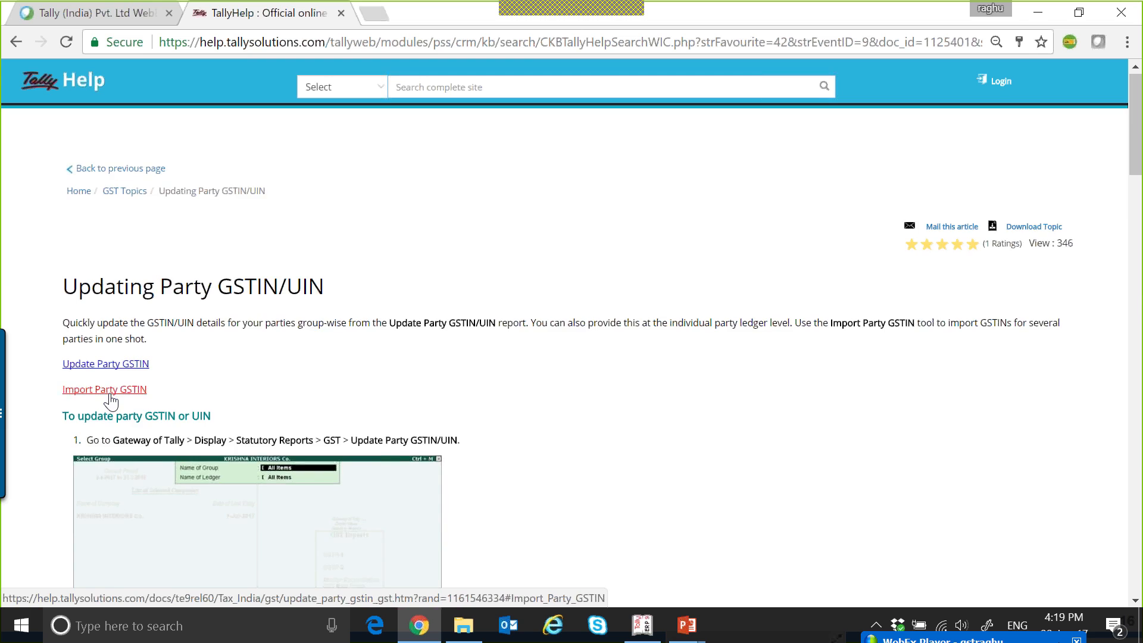
{"action": "left_click", "coordinate": [109, 392]}
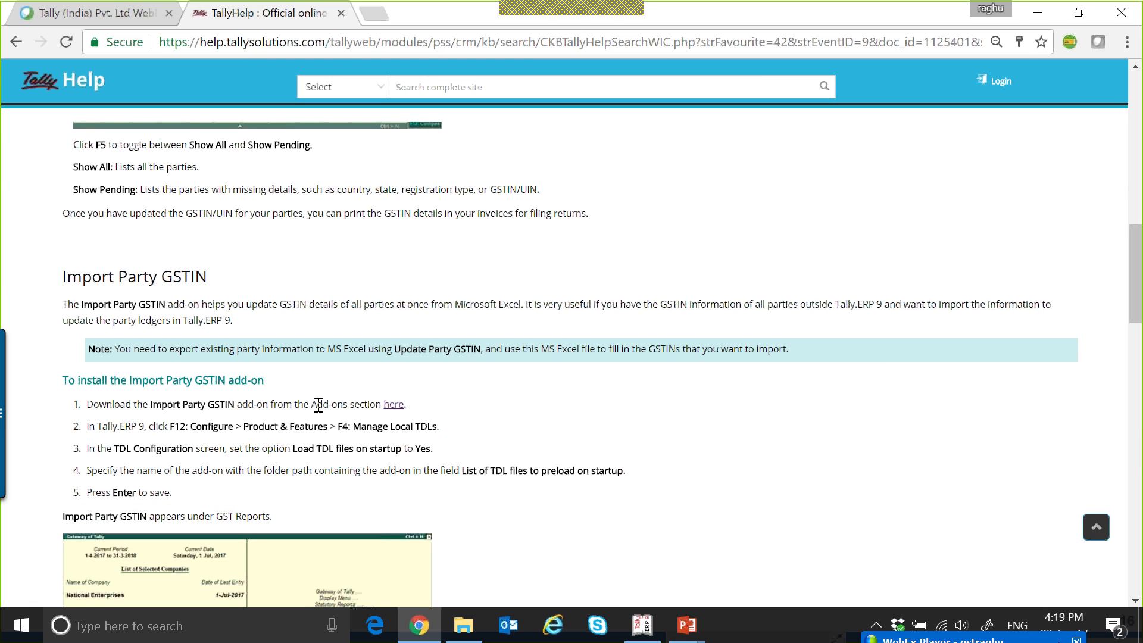
Open the add-on download page linked in the article, close it, and switch back to Tally.ERP 9.
{"action": "left_click", "coordinate": [393, 408]}
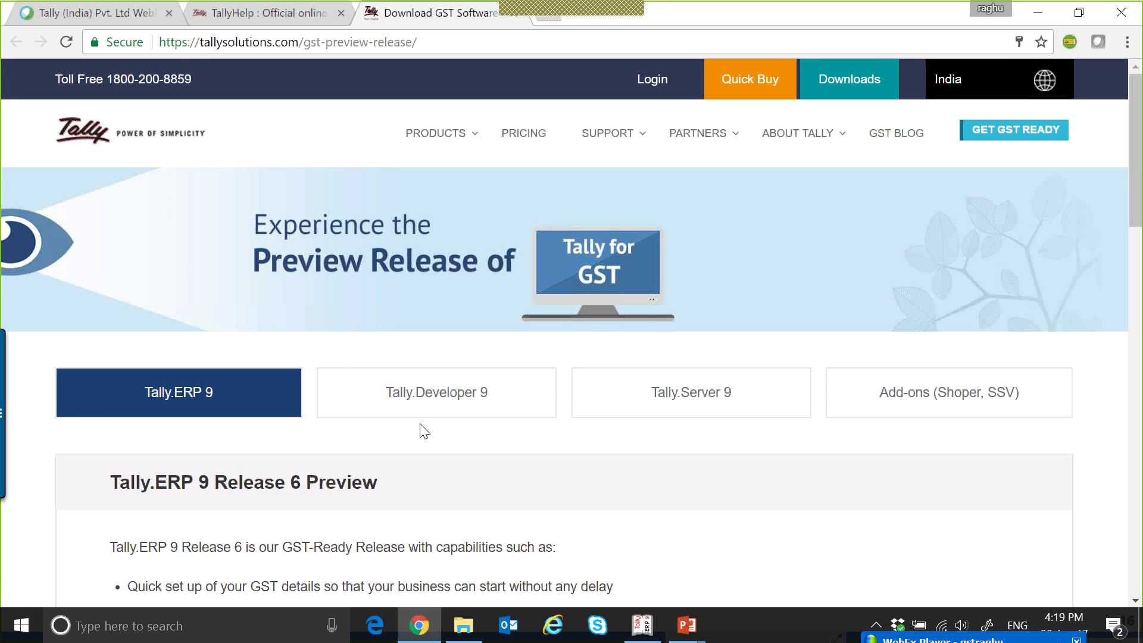
{"action": "left_click", "coordinate": [515, 13]}
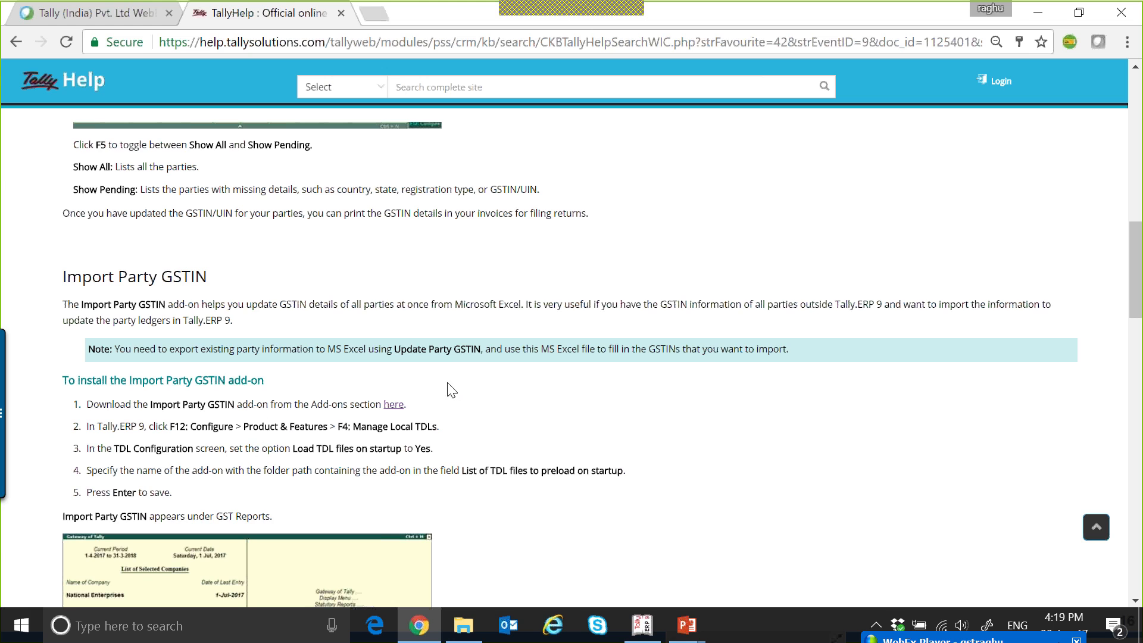
{"action": "left_click", "coordinate": [1041, 11]}
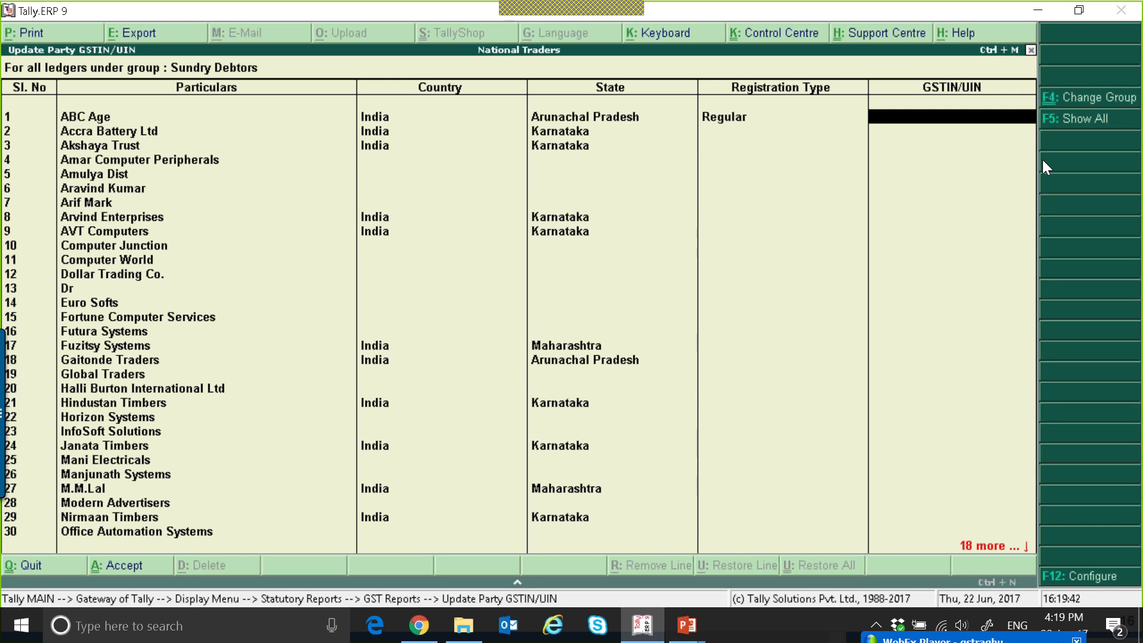
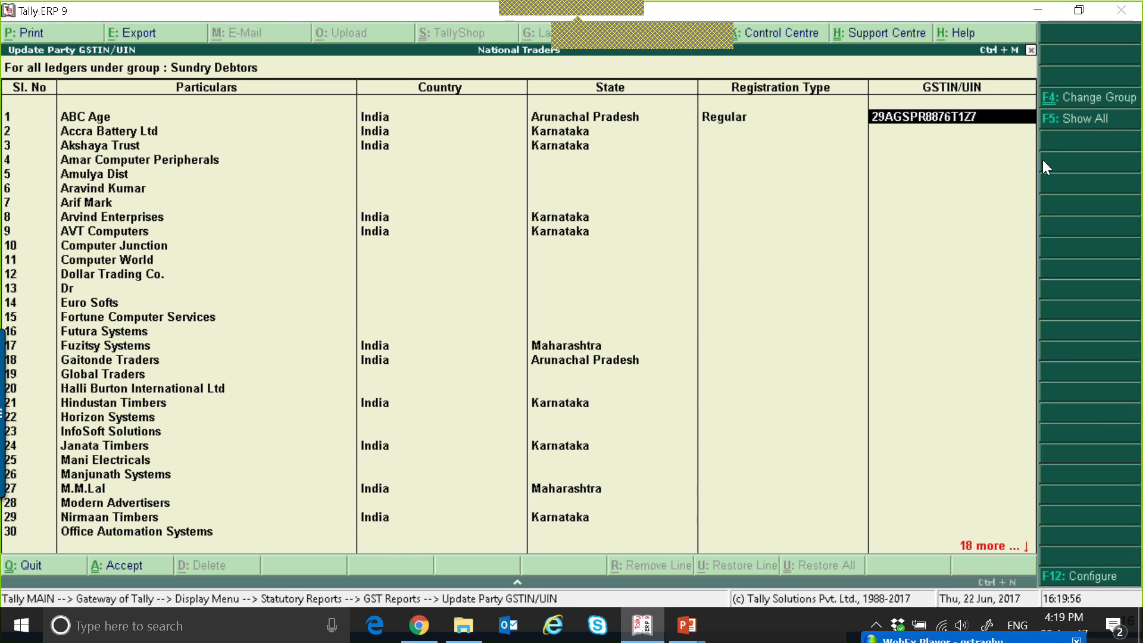
Enter the GSTIN of the ABC Age ledger in the party GSTIN report.
{"action": "key", "text": "Return"}
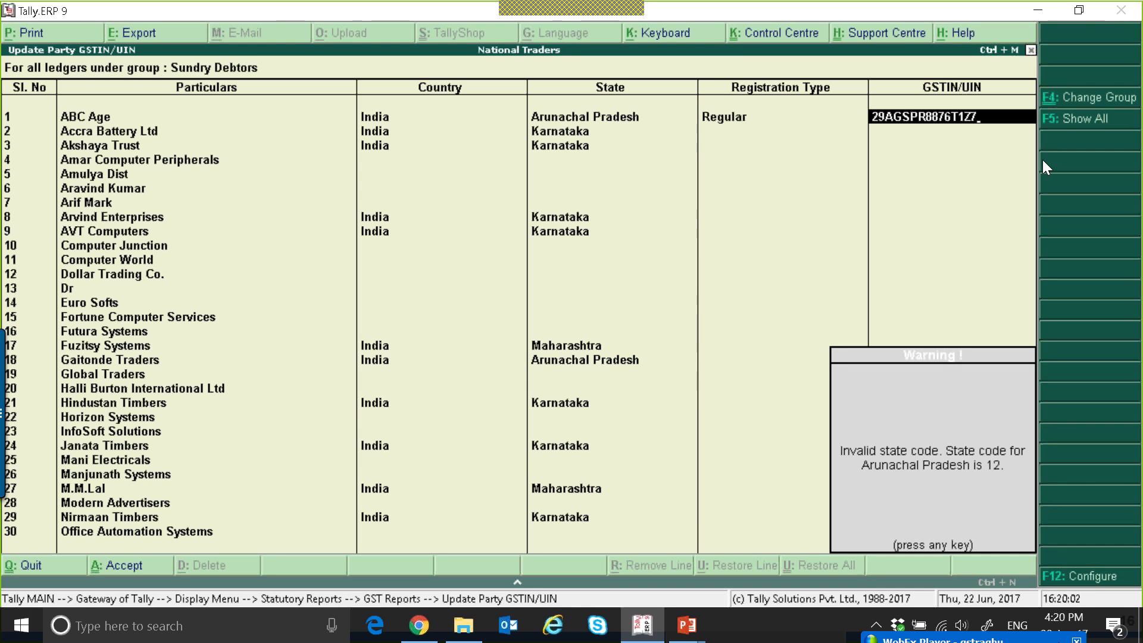
{"action": "key", "text": "Return"}
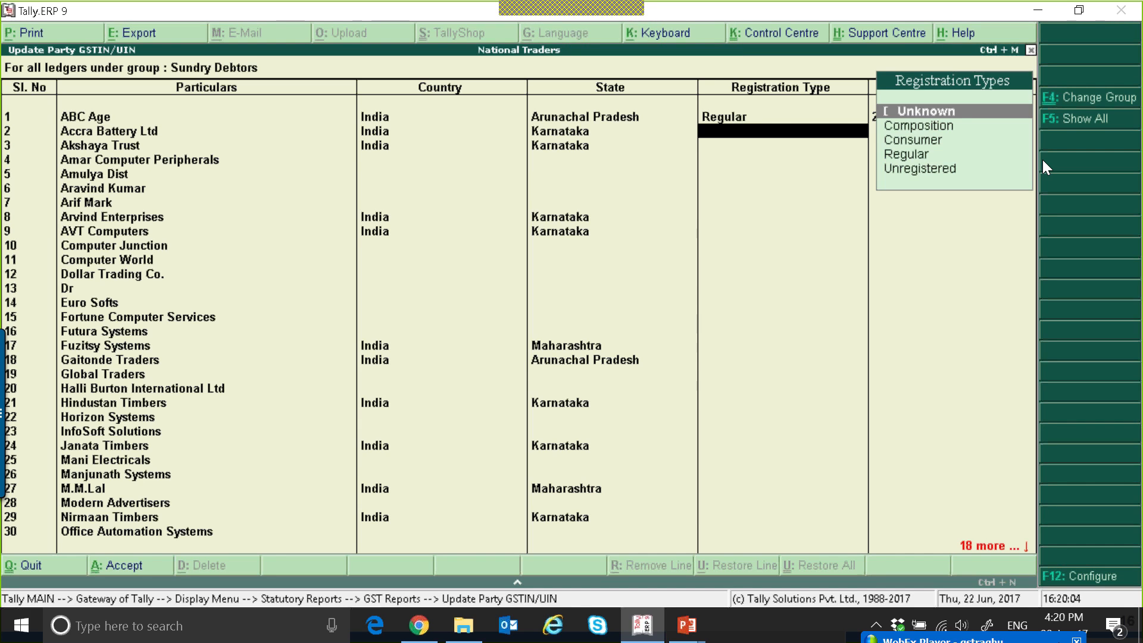
Go back to ABC Age's GSTIN and change its leading state code to 12 for Arunachal Pradesh.
{"action": "key", "text": "BackSpace"}
{"action": "key", "text": "BackSpace"}
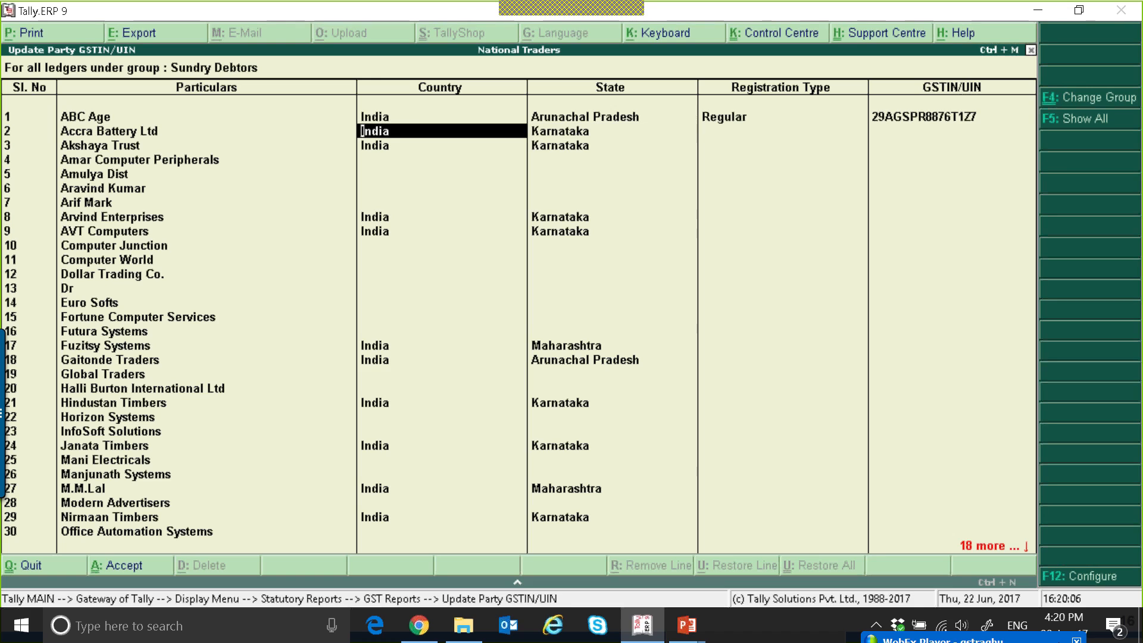
{"action": "key", "text": "BackSpace"}
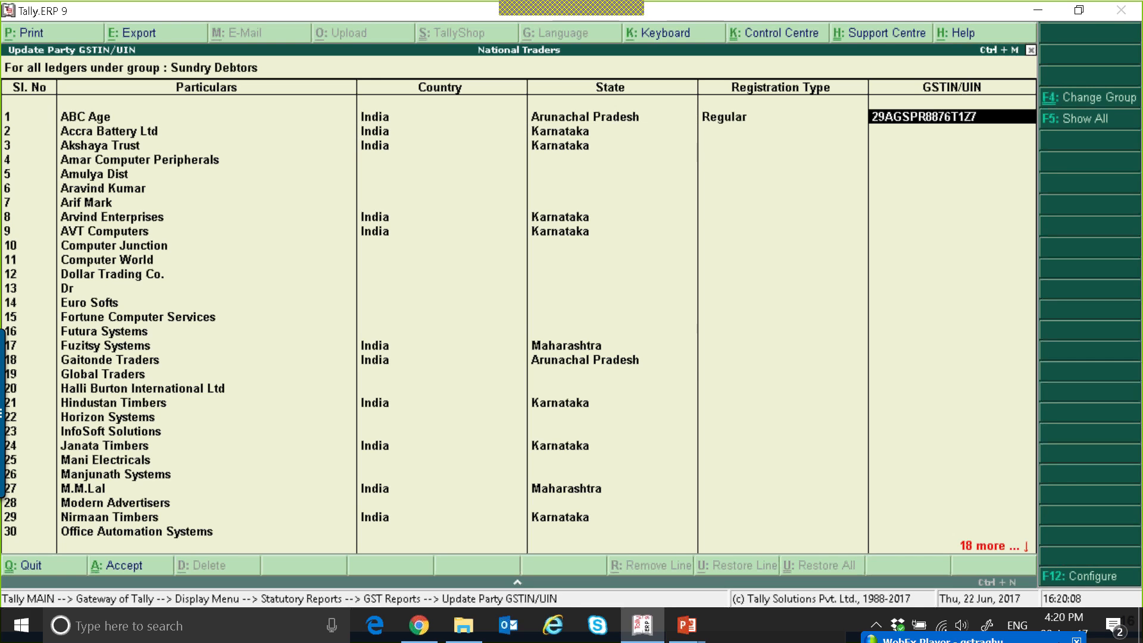
{"action": "type", "text": "22"}
{"action": "key", "text": "Return"}
Set the registration type of the Accra Battery Ltd ledger to Regular.
{"action": "key", "text": "Down"}
{"action": "key", "text": "Down"}
{"action": "key", "text": "Down"}
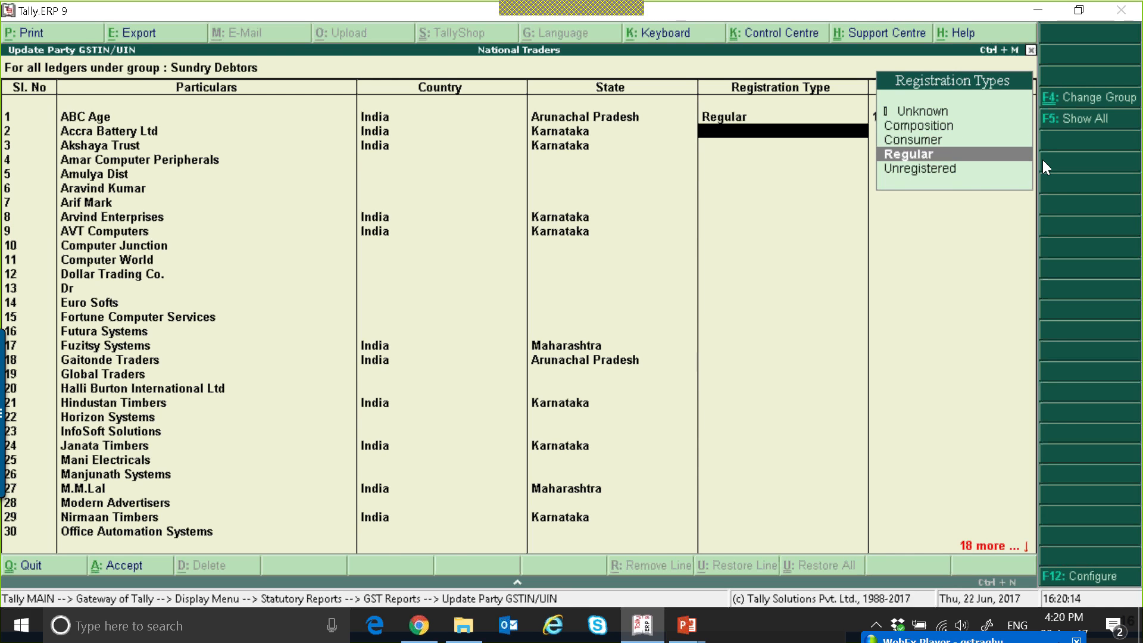
{"action": "key", "text": "Return"}
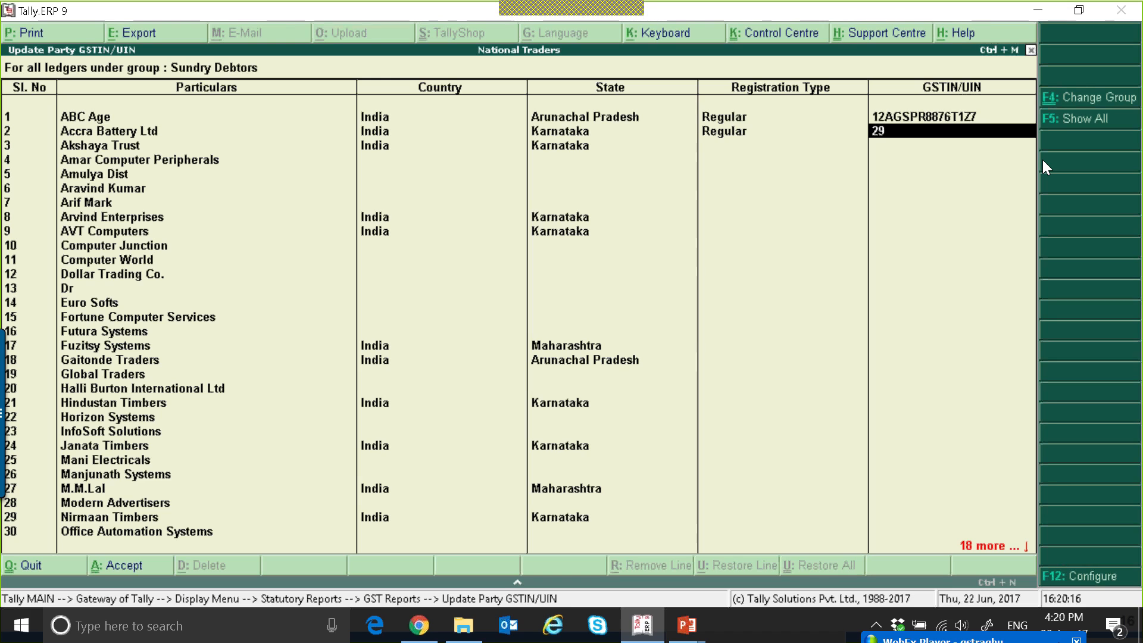
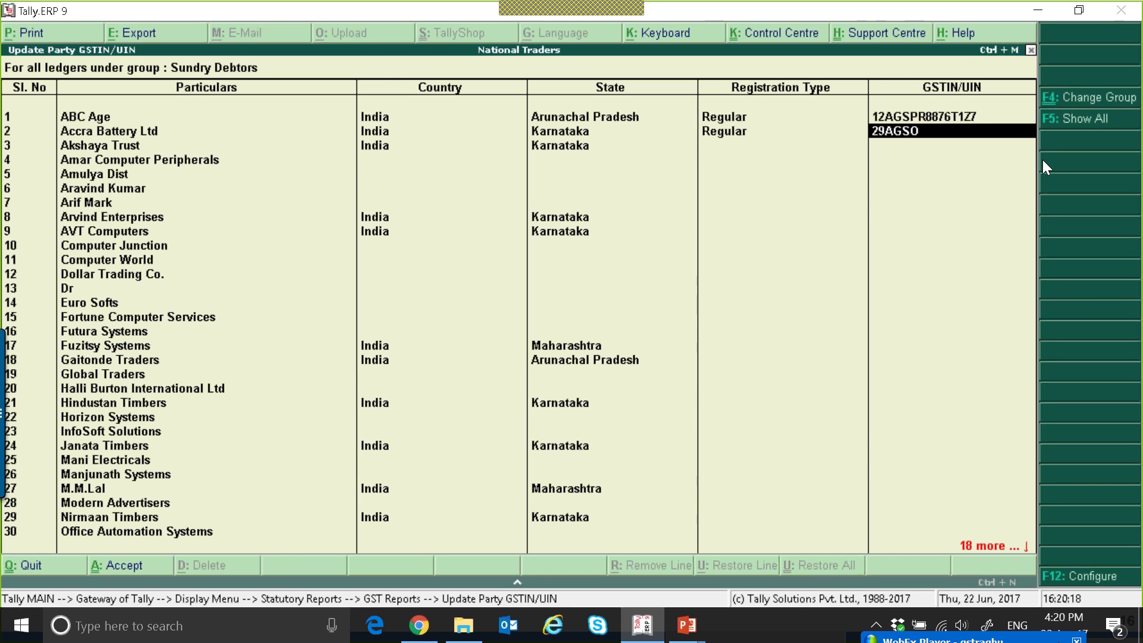
Enter the GSTIN of the Accra Battery Ltd ledger, using the Karnataka state code 29.
{"action": "key", "text": "Up"}
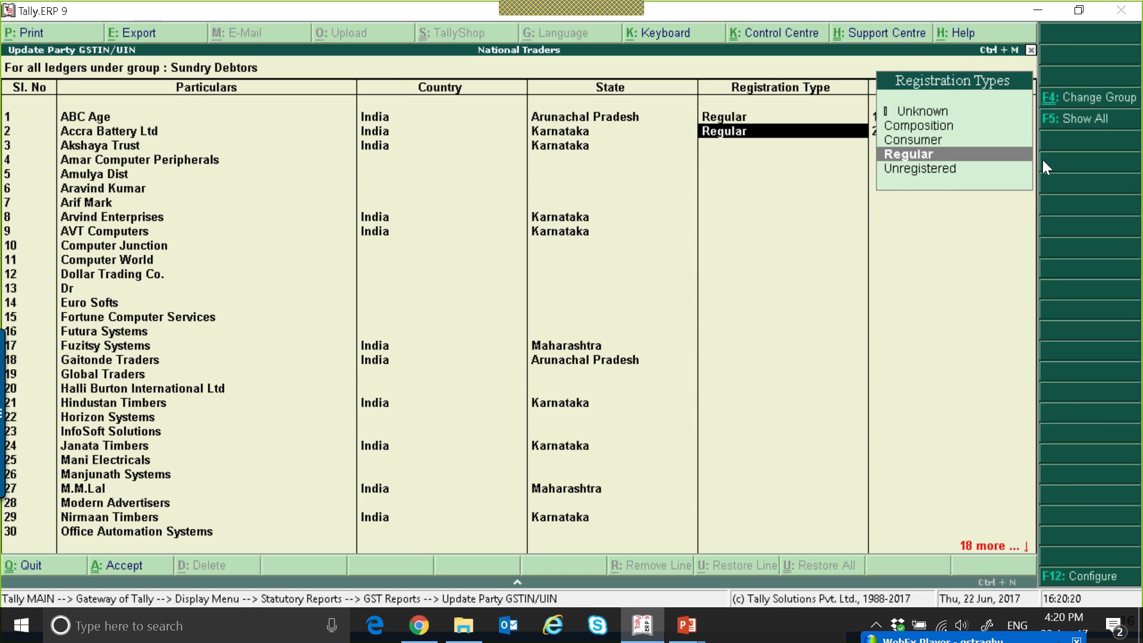
{"action": "key", "text": "Return"}
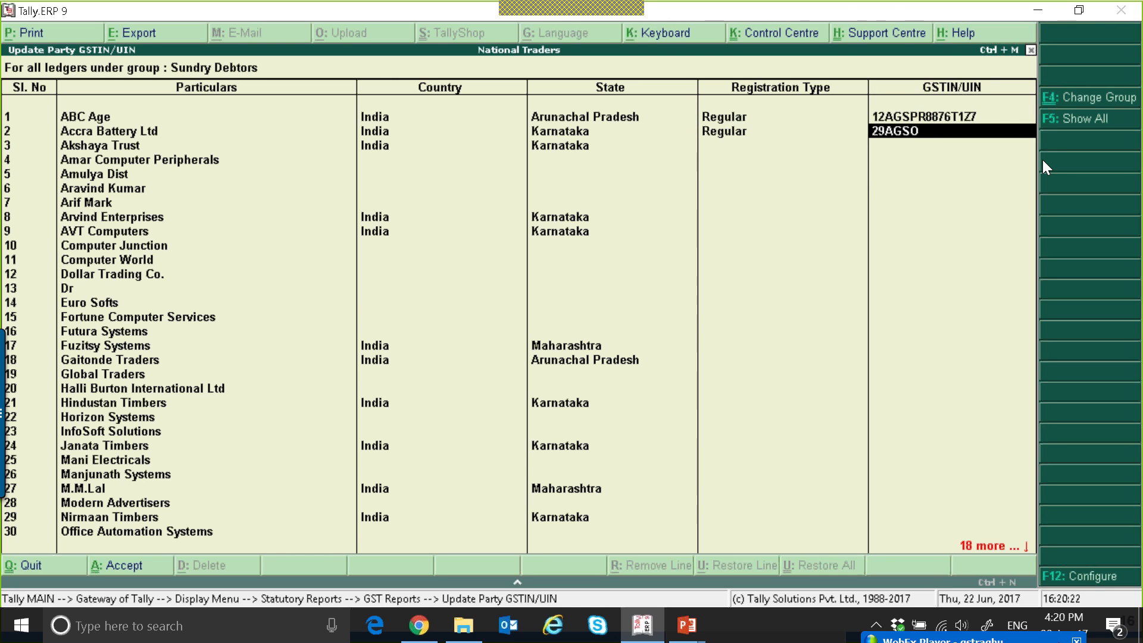
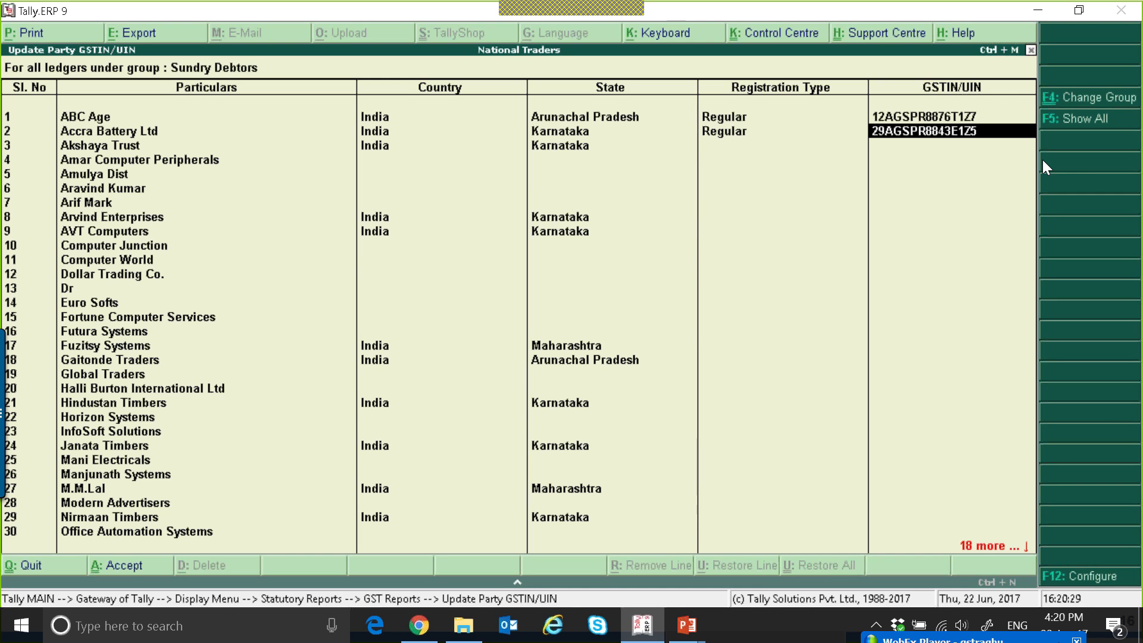
{"action": "key", "text": "Return"}
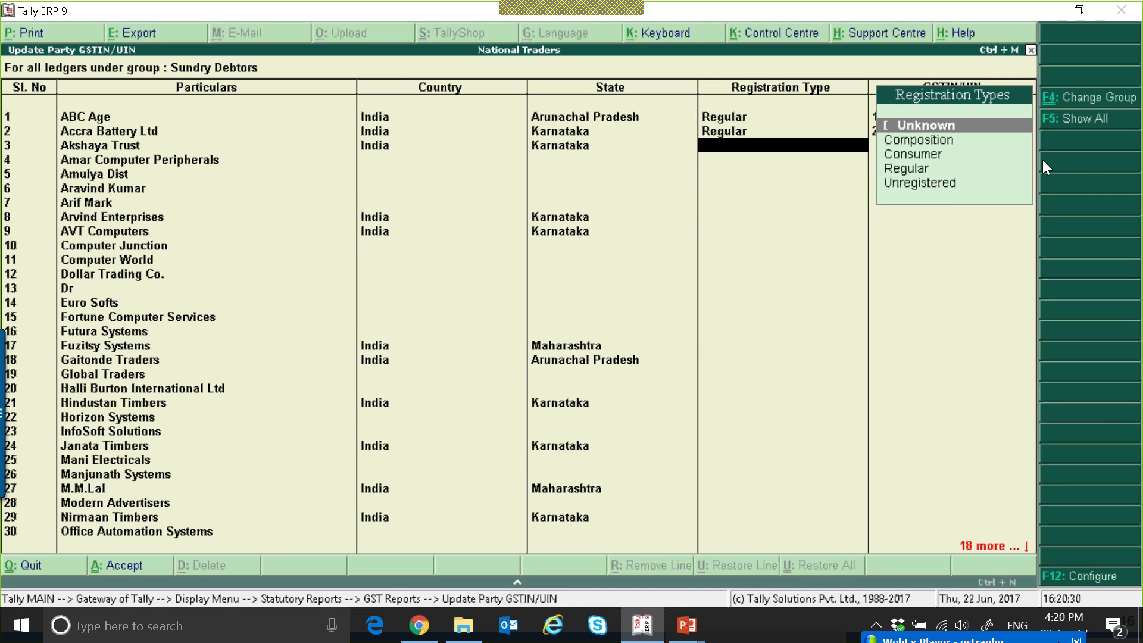
Set Akshaya Trust's registration type to Unknown, and leave the party GSTIN report for the Gateway of Tally.
{"action": "key", "text": "Return"}
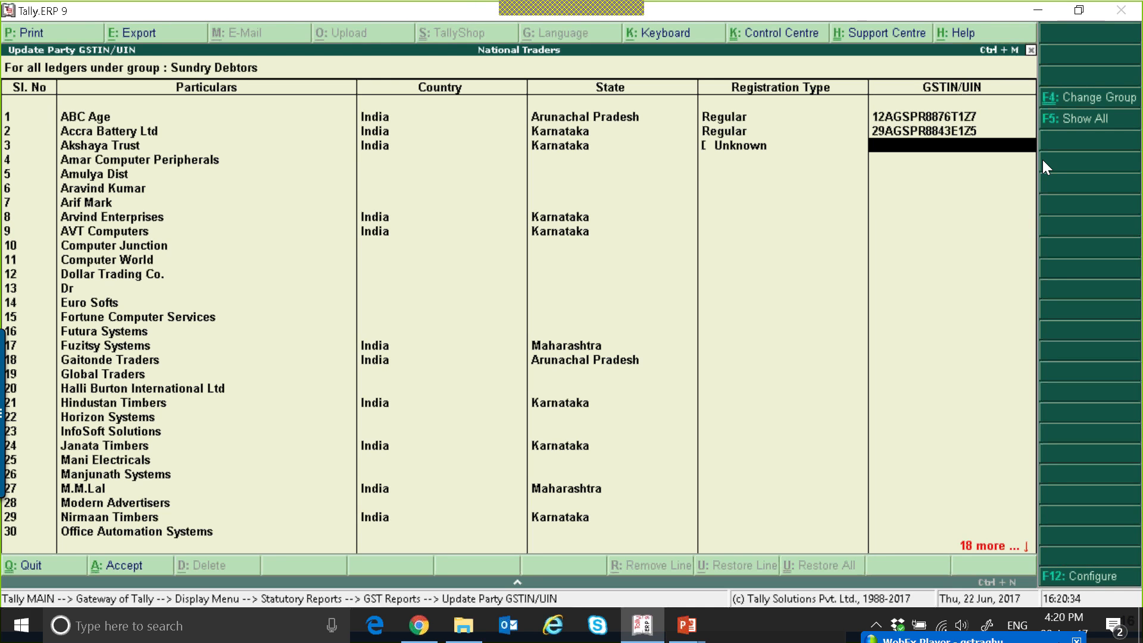
{"action": "key", "text": "F4"}
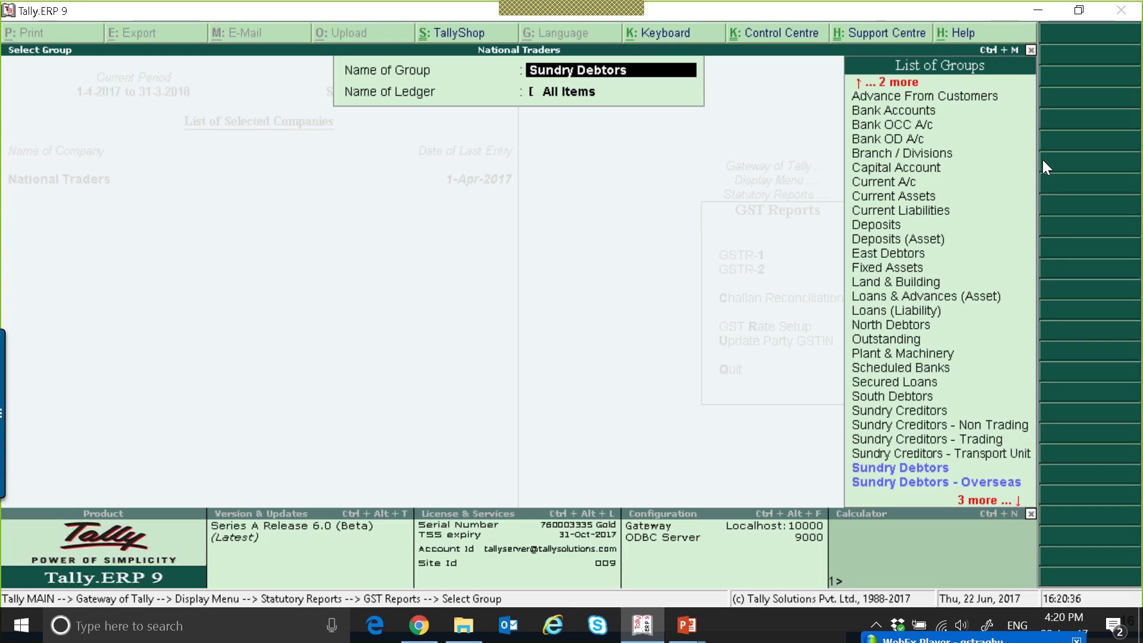
{"action": "key", "text": "Escape"}
{"action": "key", "text": "Escape"}
{"action": "key", "text": "Escape"}
{"action": "key", "text": "Escape"}
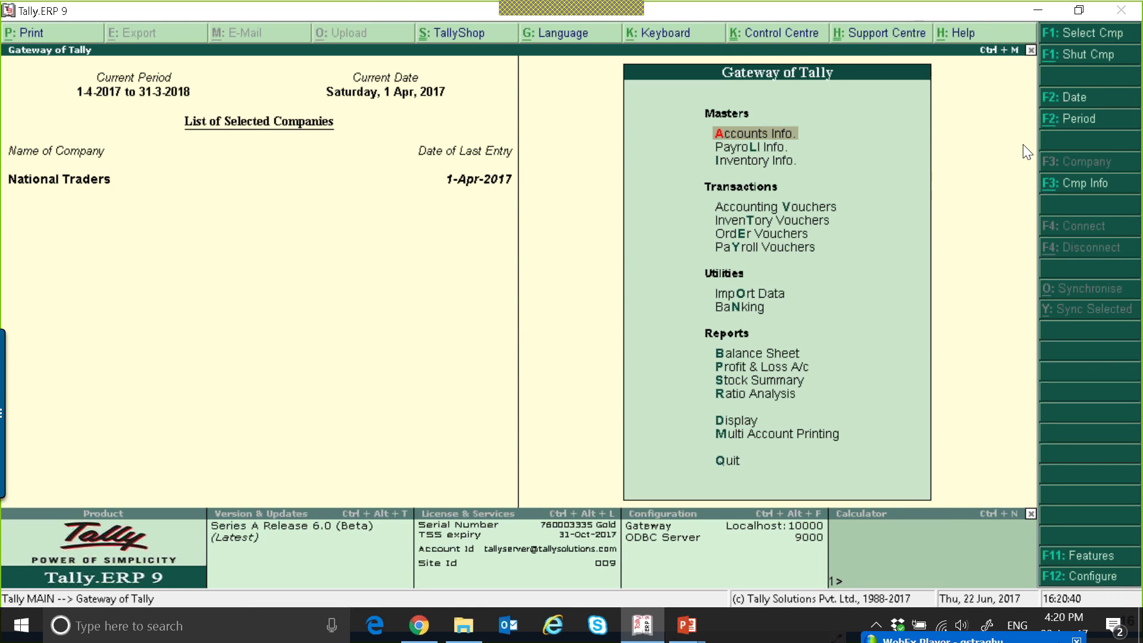
{"action": "key", "text": "v"}
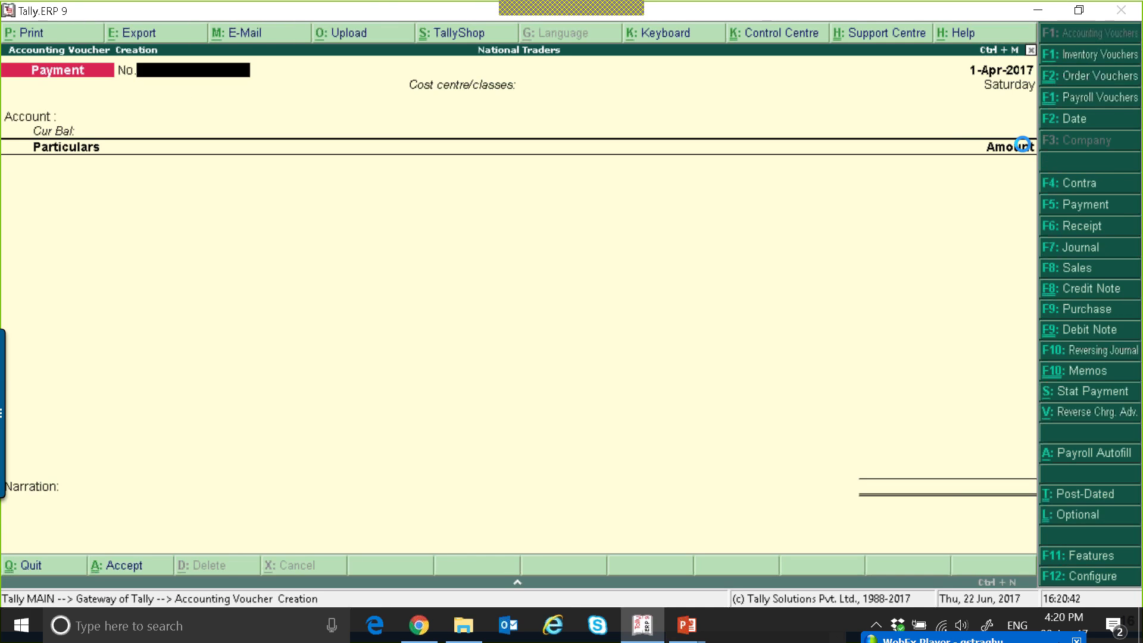
{"action": "key", "text": "F8"}
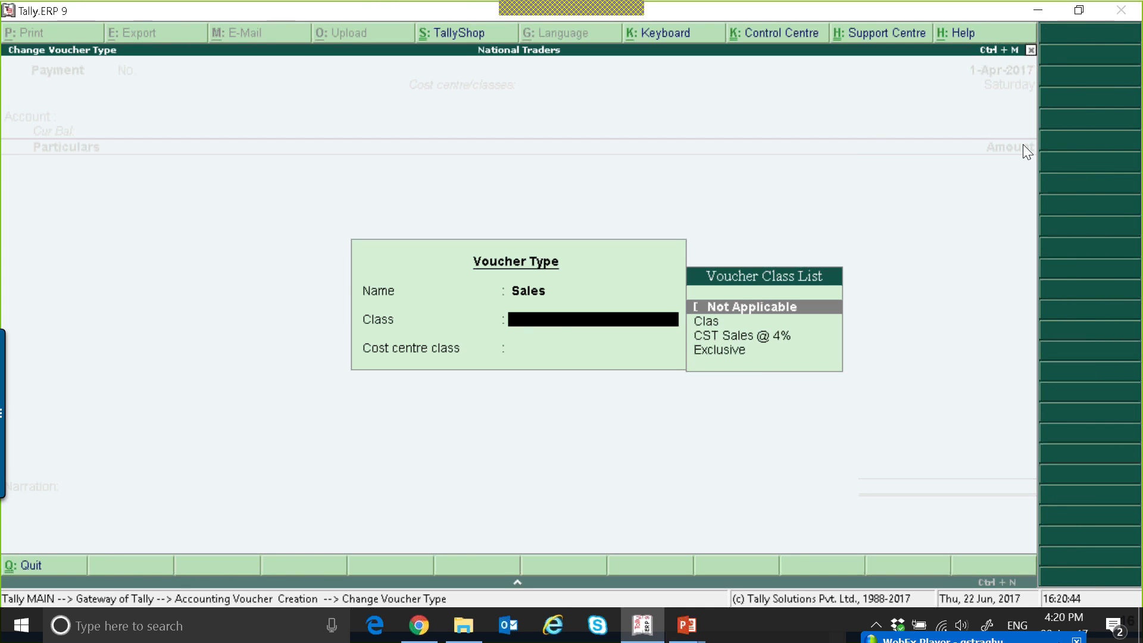
{"action": "key", "text": "Return"}
{"action": "key", "text": "Return"}
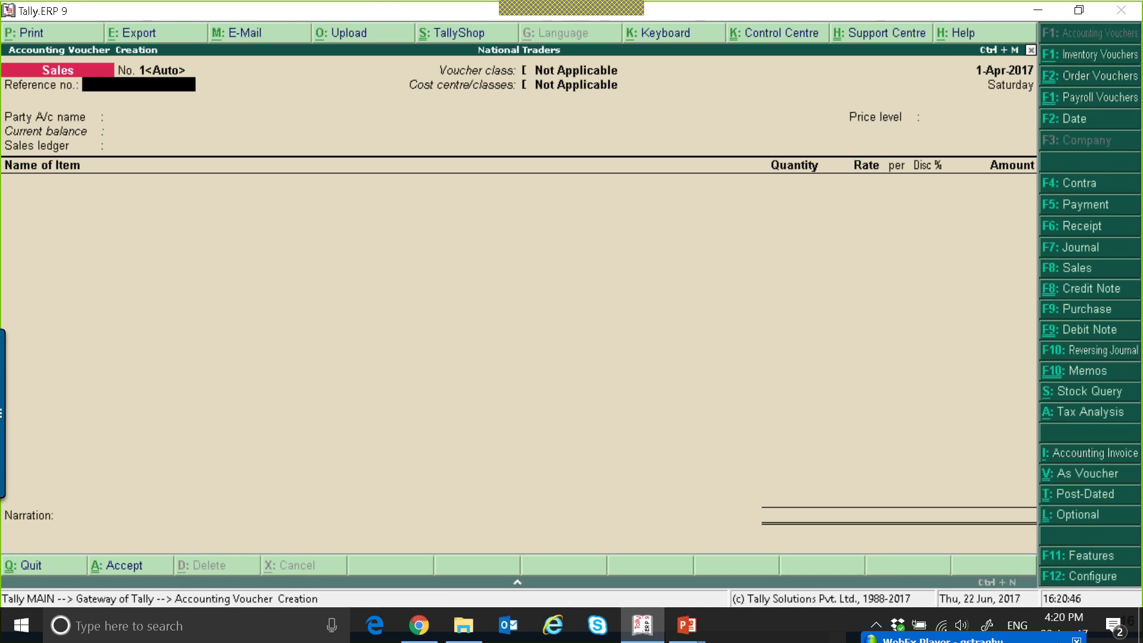
{"action": "key", "text": "Escape"}
Start a new single ledger named CGST and place it under the Duties & Taxes group.
{"action": "key", "text": "a"}
{"action": "key", "text": "l"}
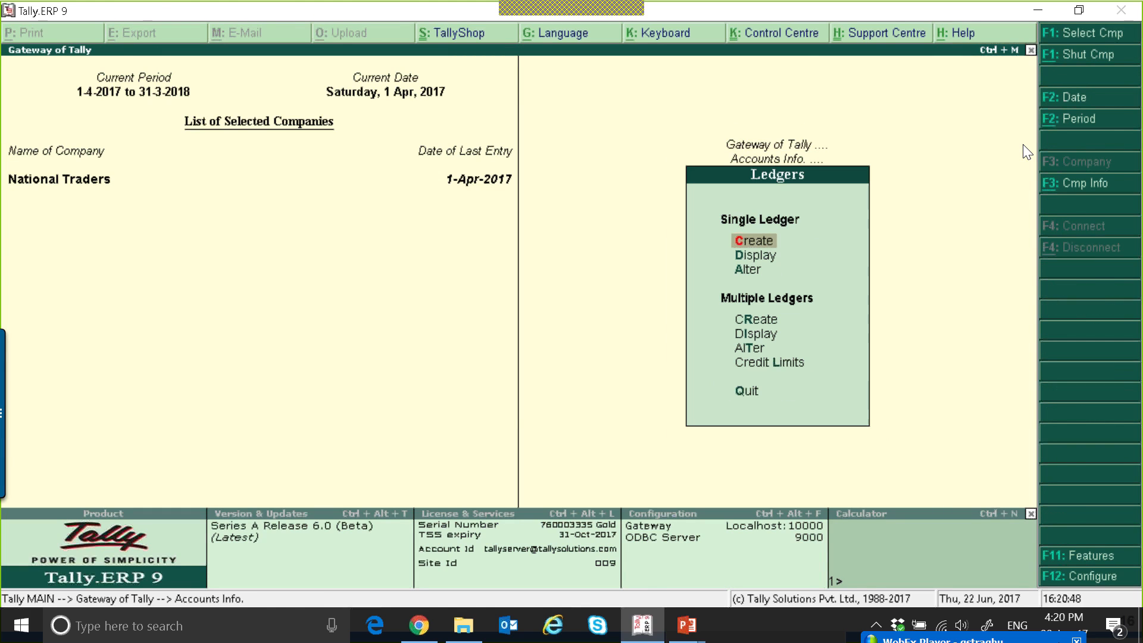
{"action": "key", "text": "c"}
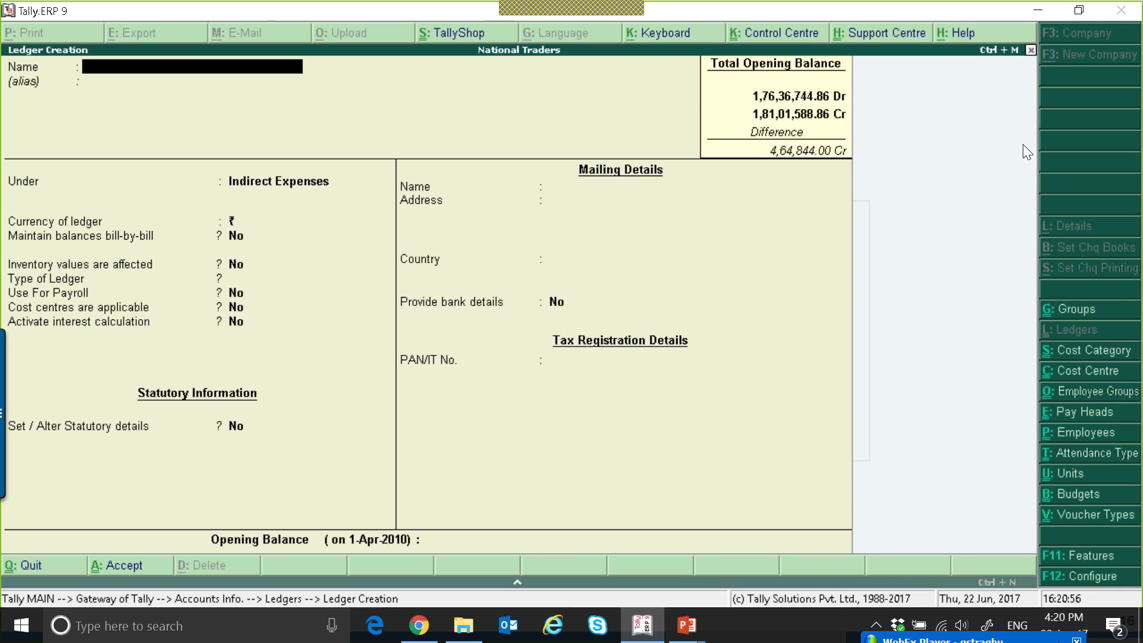
{"action": "type", "text": "Cgst"}
{"action": "key", "text": "BackSpace"}
{"action": "key", "text": "BackSpace"}
{"action": "key", "text": "BackSpace"}
{"action": "type", "text": "GST"}
{"action": "key", "text": "Return"}
{"action": "key", "text": "Return"}
{"action": "type", "text": "D"}
Set the CGST ledger's type of duty/tax to GST with tax type Central Tax, and save it.
{"action": "key", "text": "Return"}
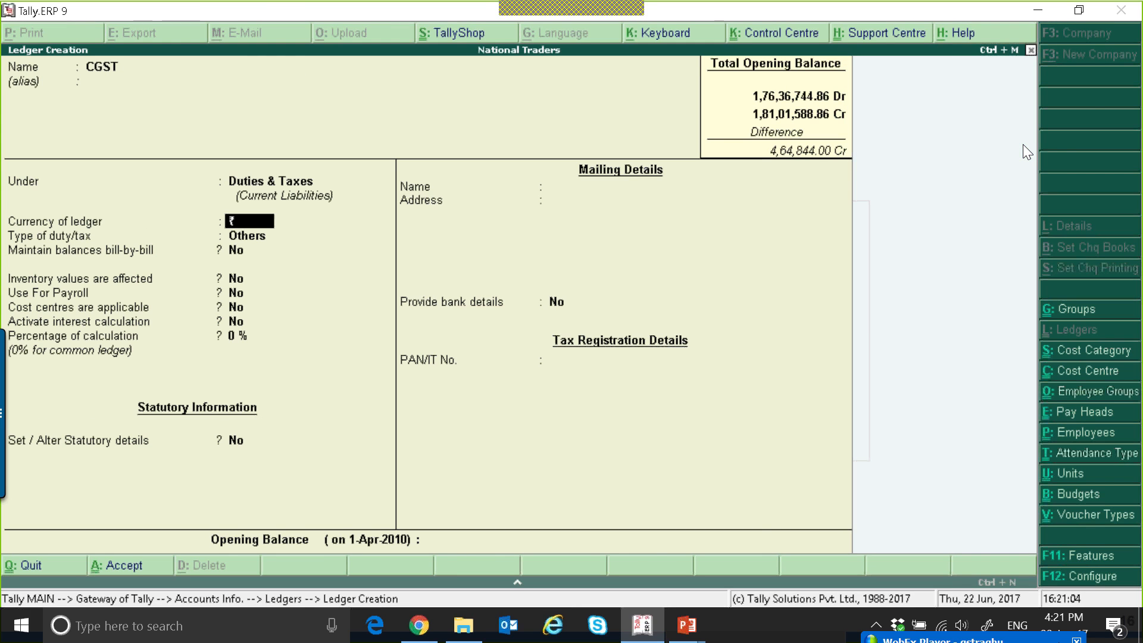
{"action": "key", "text": "Return"}
{"action": "type", "text": "G"}
{"action": "key", "text": "Return"}
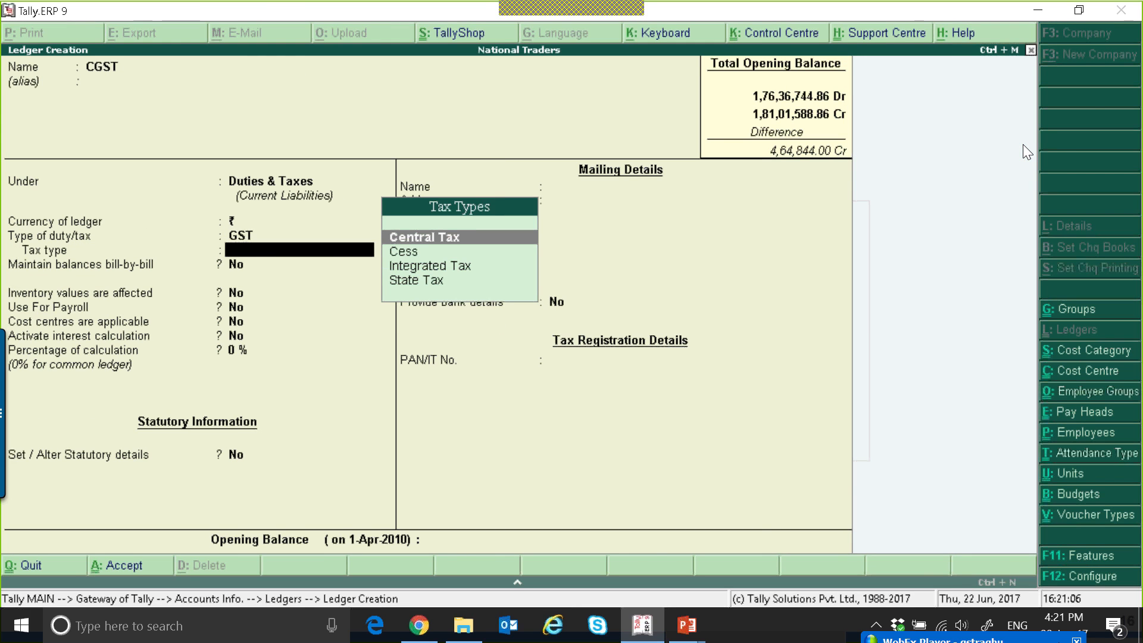
{"action": "key", "text": "Return"}
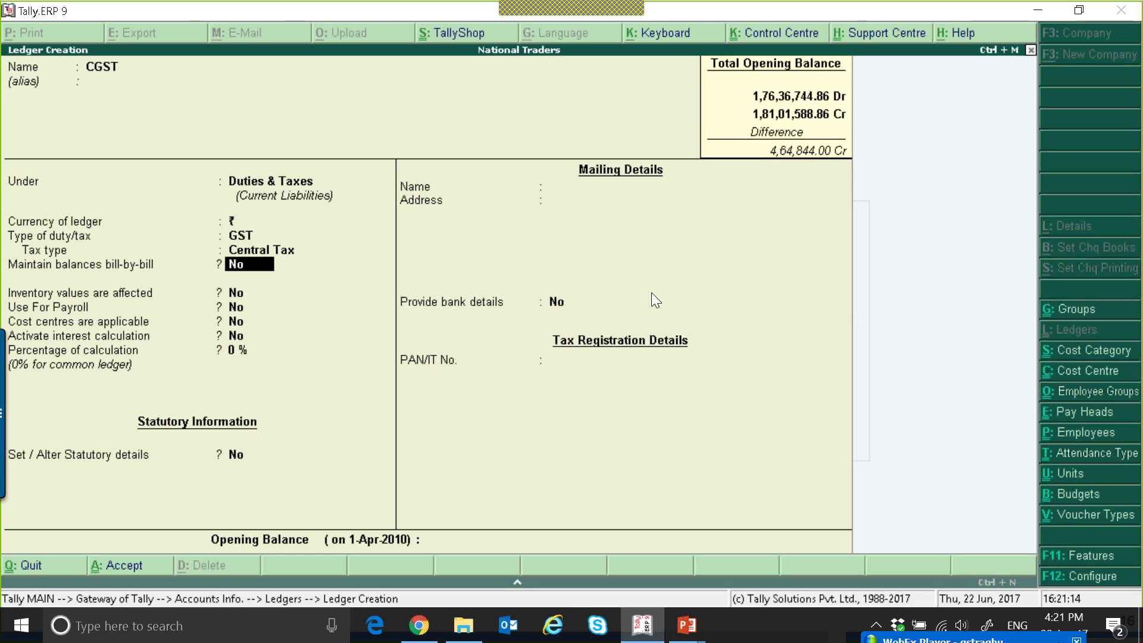
{"action": "key", "text": "ctrl+a"}
Create an SGST ledger under Duties & Taxes with duty type GST and tax type State Tax, and save it.
{"action": "type", "text": "SGST"}
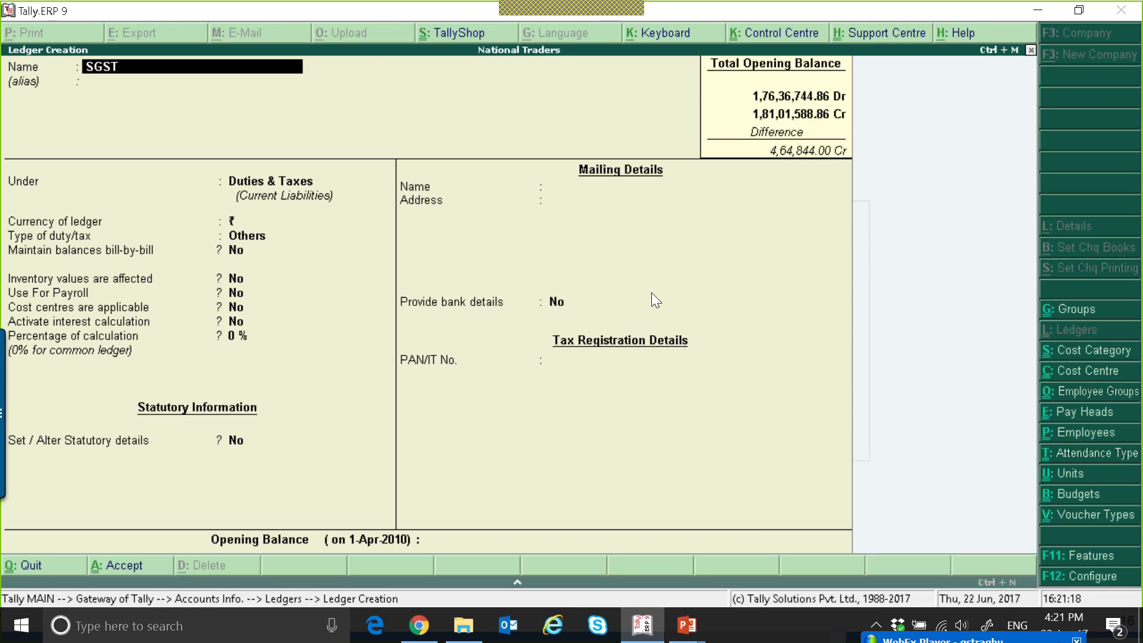
{"action": "key", "text": "Return"}
{"action": "key", "text": "Return"}
{"action": "key", "text": "Return"}
{"action": "key", "text": "Return"}
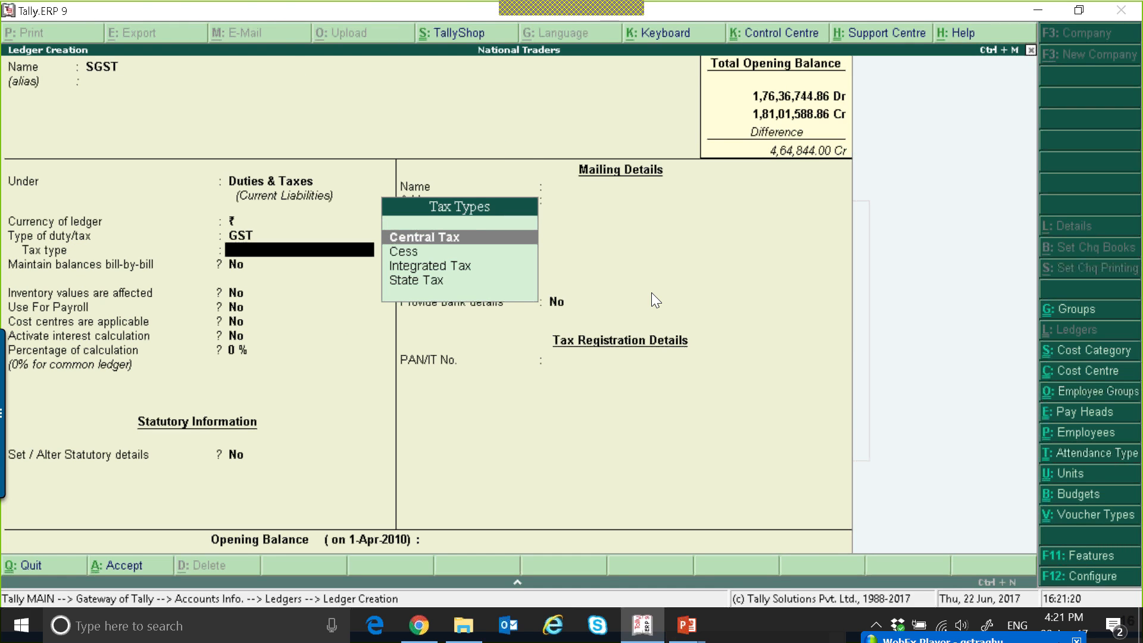
{"action": "key", "text": "Down"}
{"action": "key", "text": "Down"}
{"action": "key", "text": "Down"}
Create an IGST ledger under Duties & Taxes with duty type GST and tax type Integrated Tax, and save it.
{"action": "key", "text": "Return"}
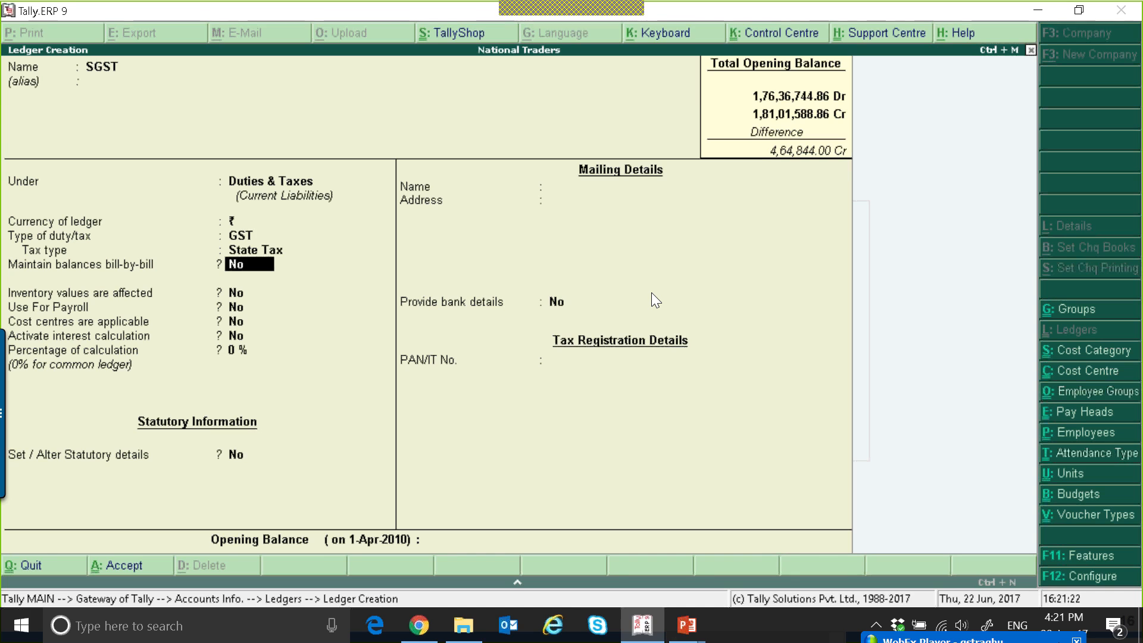
{"action": "key", "text": "ctrl+a"}
{"action": "type", "text": "IGST"}
{"action": "key", "text": "Return"}
{"action": "key", "text": "Return"}
{"action": "key", "text": "Return"}
{"action": "key", "text": "Return"}
{"action": "type", "text": "G"}
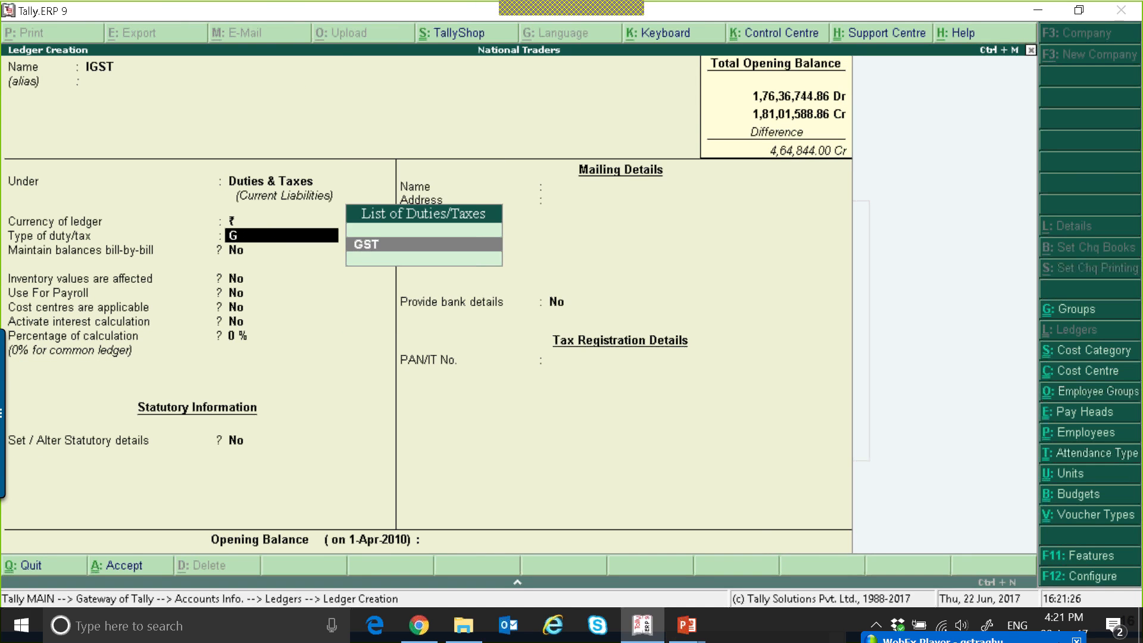
{"action": "key", "text": "Return"}
{"action": "type", "text": "I"}
{"action": "key", "text": "Return"}
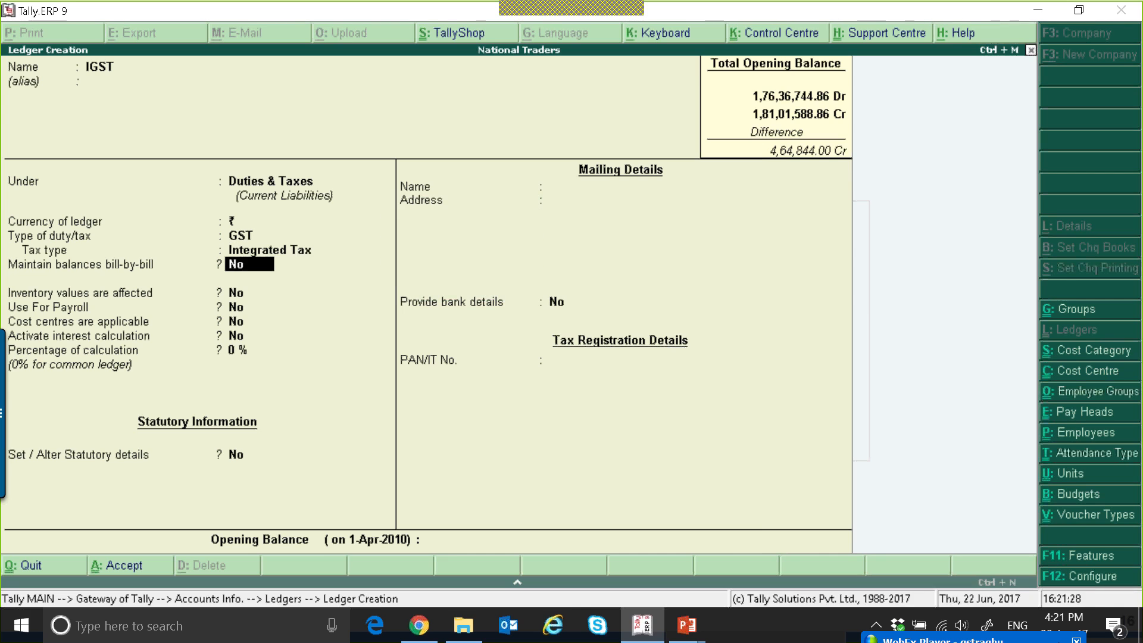
{"action": "key", "text": "ctrl+a"}
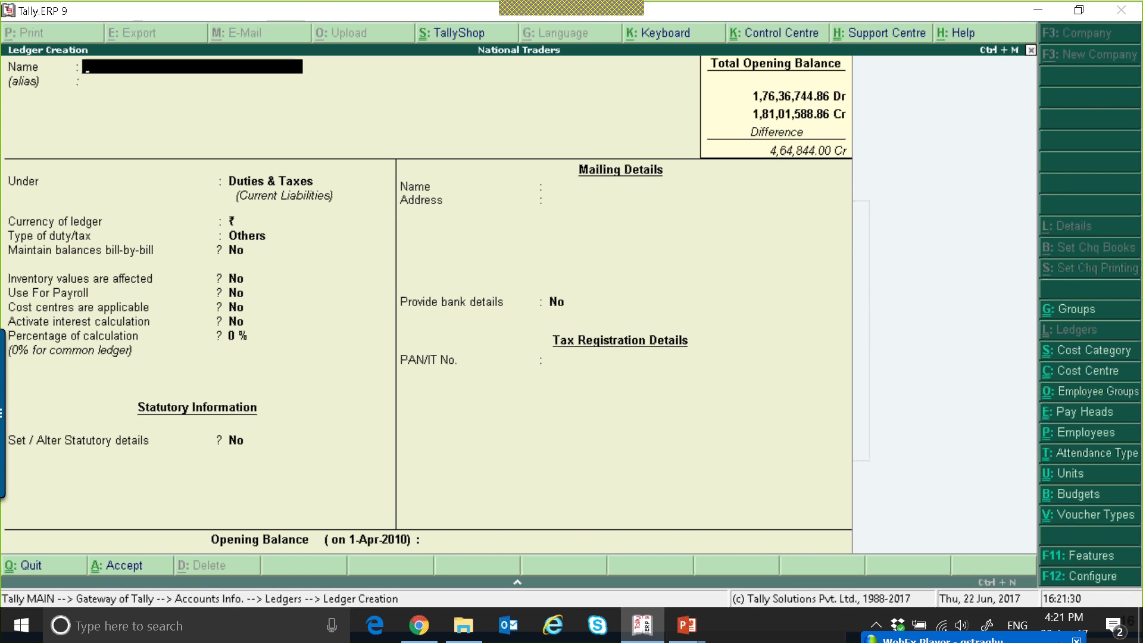
Leave ledger creation and start a sales voucher dated 1-7, leaving its reference number blank.
{"action": "key", "text": "Escape"}
{"action": "key", "text": "Escape"}
{"action": "key", "text": "Escape"}
{"action": "key", "text": "Escape"}
{"action": "key", "text": "n"}
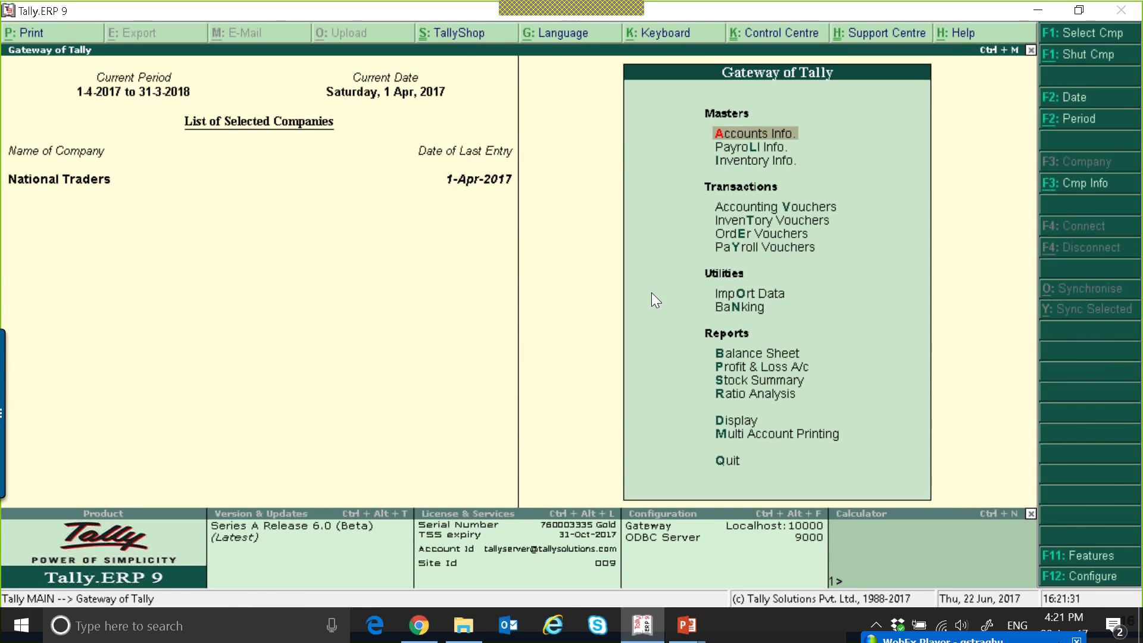
{"action": "key", "text": "v"}
{"action": "key", "text": "F2"}
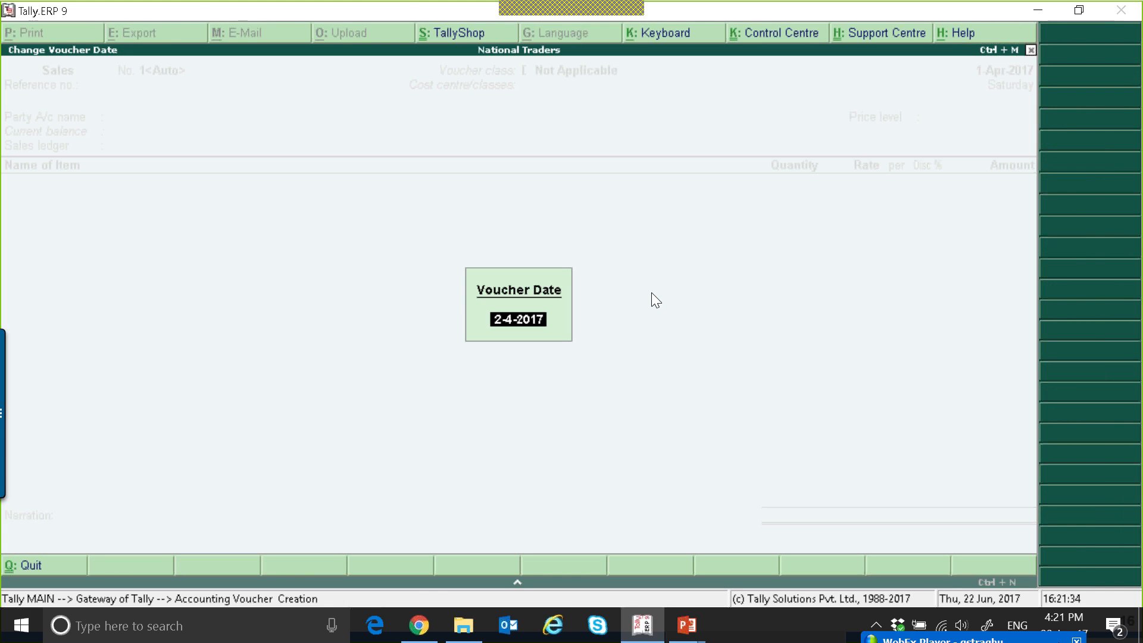
{"action": "type", "text": "1-7"}
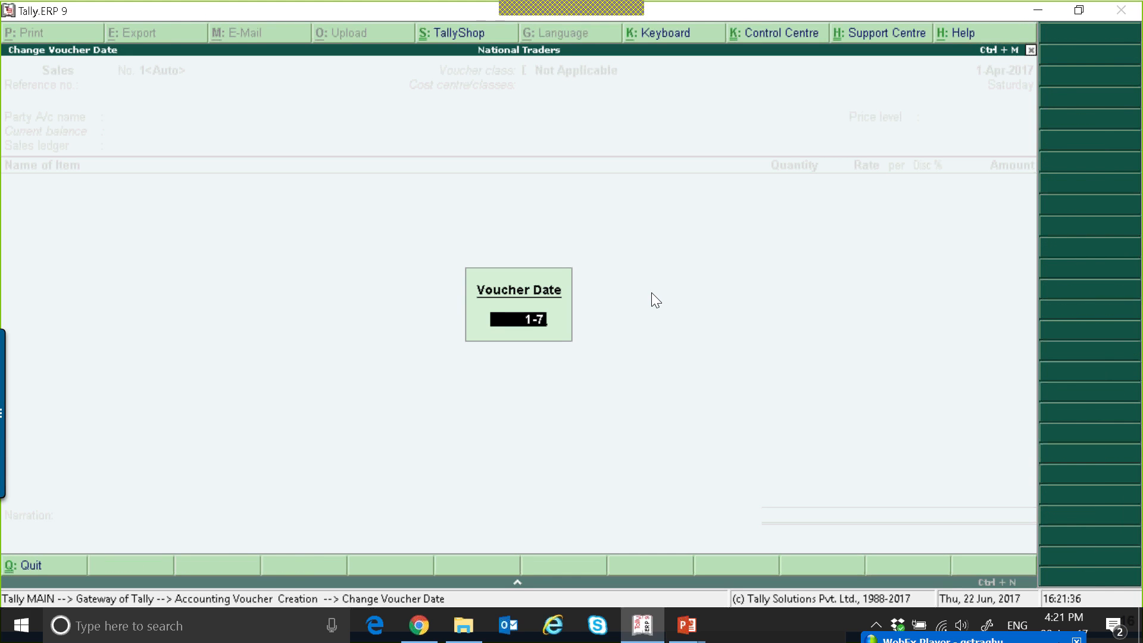
{"action": "key", "text": "Return"}
{"action": "key", "text": "Return"}
{"action": "key", "text": "Return"}
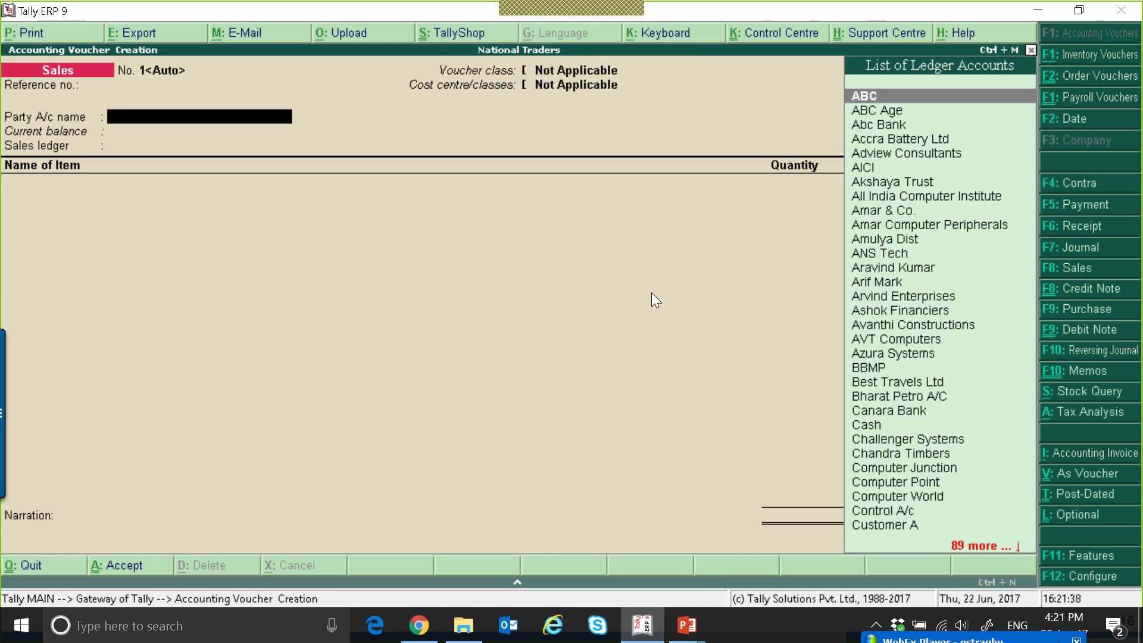
Choose Accra Battery Ltd as the party account and accept its despatch, order and buyer's details unchanged.
{"action": "key", "text": "Down"}
{"action": "key", "text": "Down"}
{"action": "key", "text": "Down"}
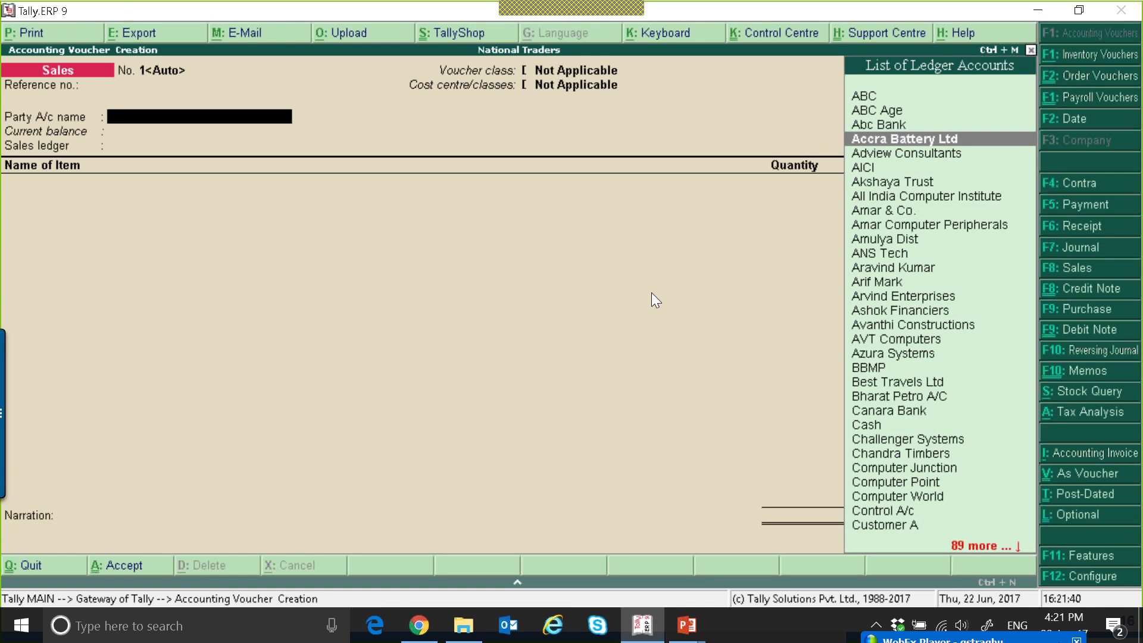
{"action": "key", "text": "Return"}
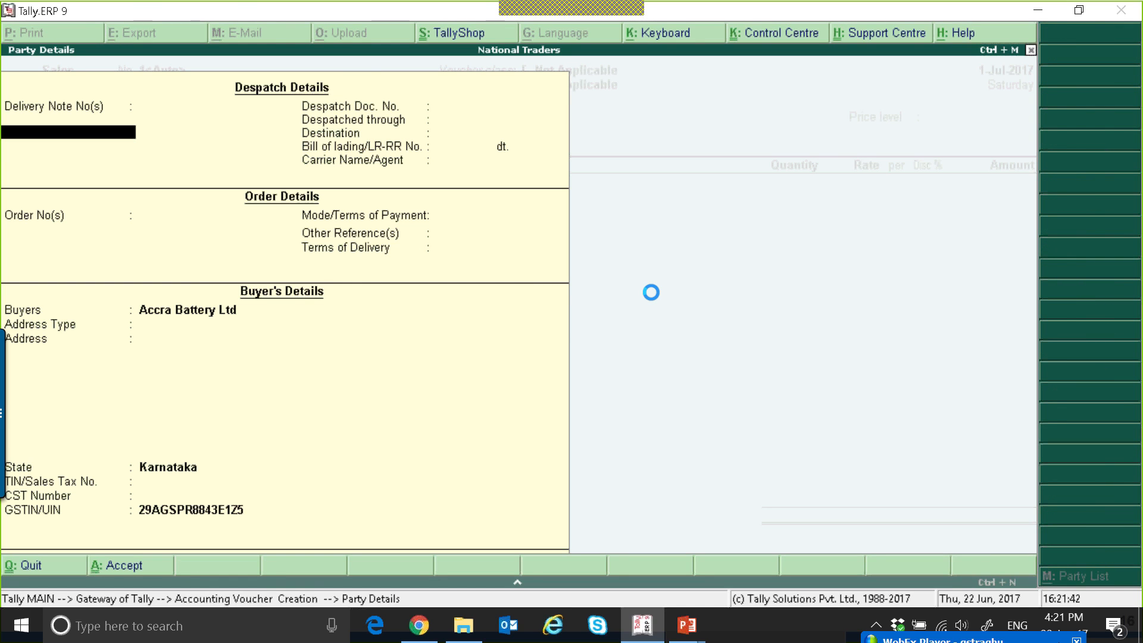
{"action": "key", "text": "ctrl+a"}
{"action": "key", "text": "Return"}
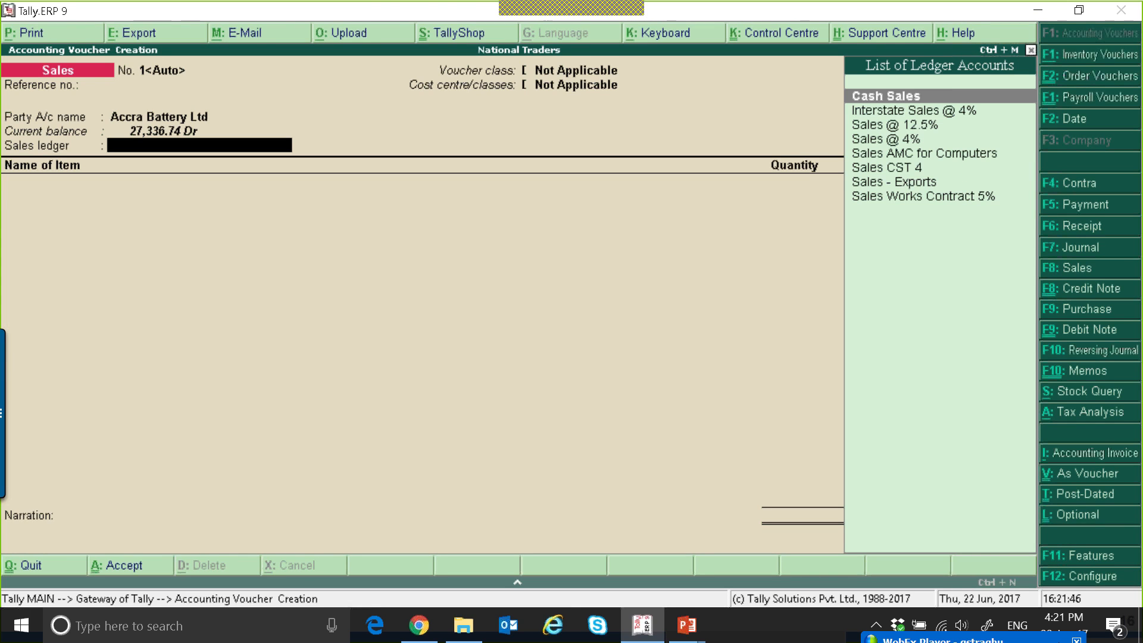
Create a ledger named SALES A/C under Sales Accounts from within the voucher and use it as the sales ledger.
{"action": "key", "text": "alt+c"}
{"action": "type", "text": "SALES A/C"}
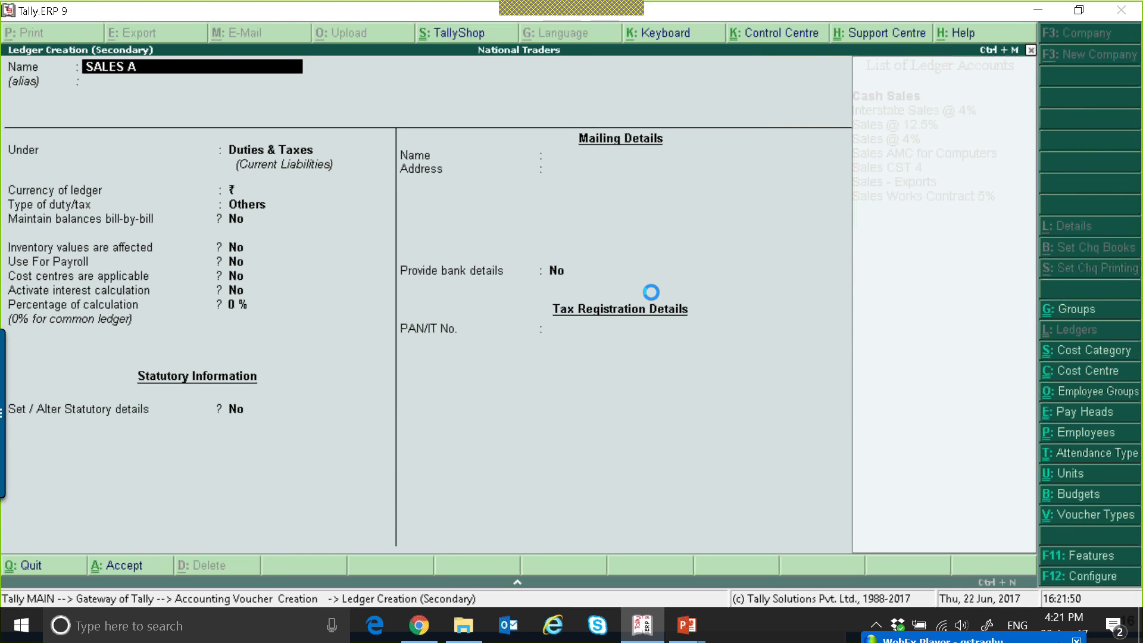
{"action": "key", "text": "Return"}
{"action": "type", "text": "SA"}
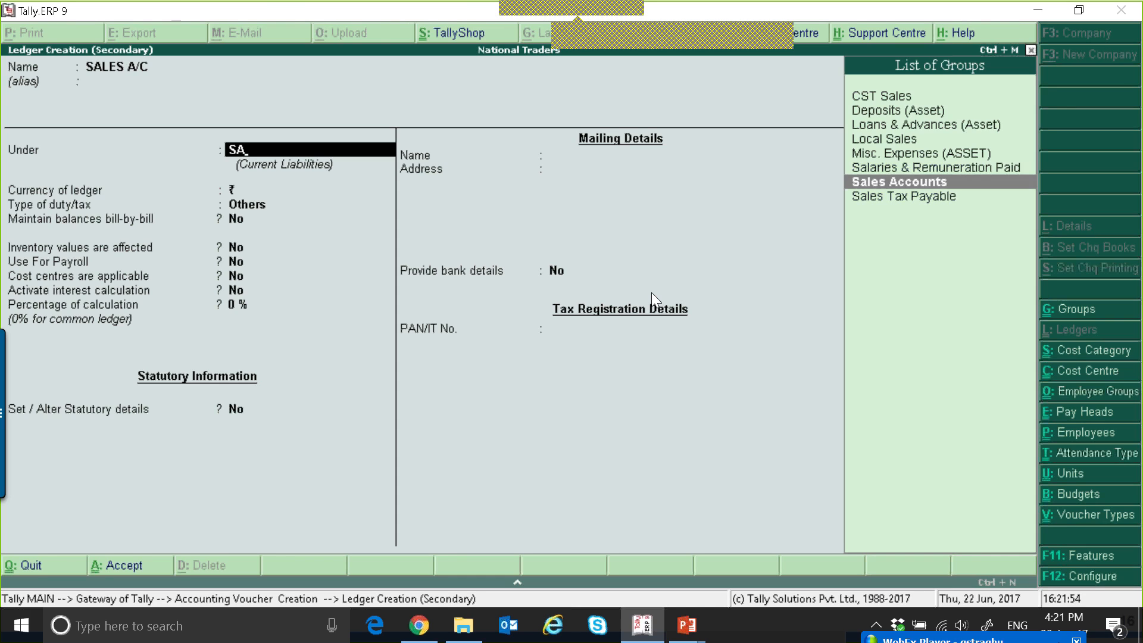
{"action": "key", "text": "Return"}
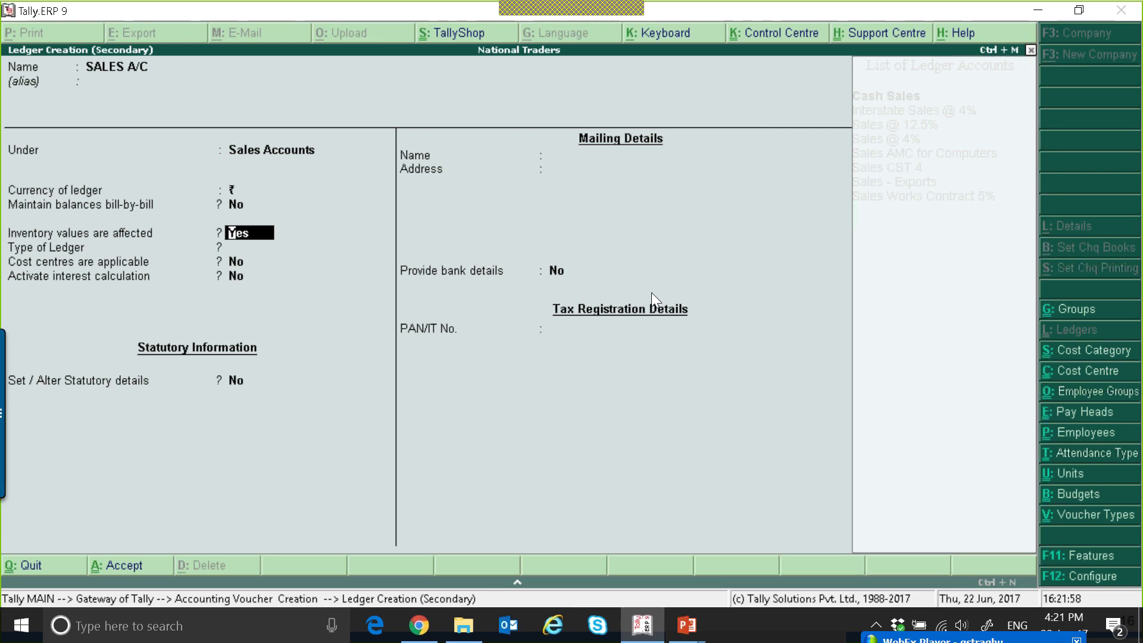
{"action": "key", "text": "ctrl+a"}
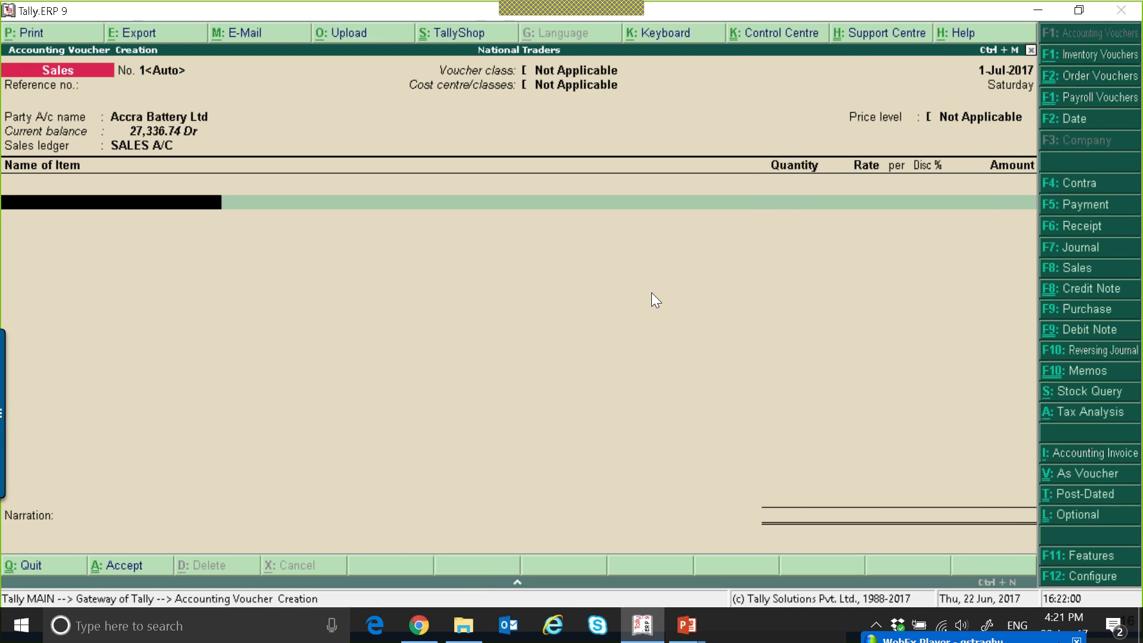
Add the stock item CDROM Disks 10s to the voucher with its order number set to Not Applicable.
{"action": "key", "text": "Down"}
{"action": "key", "text": "Down"}
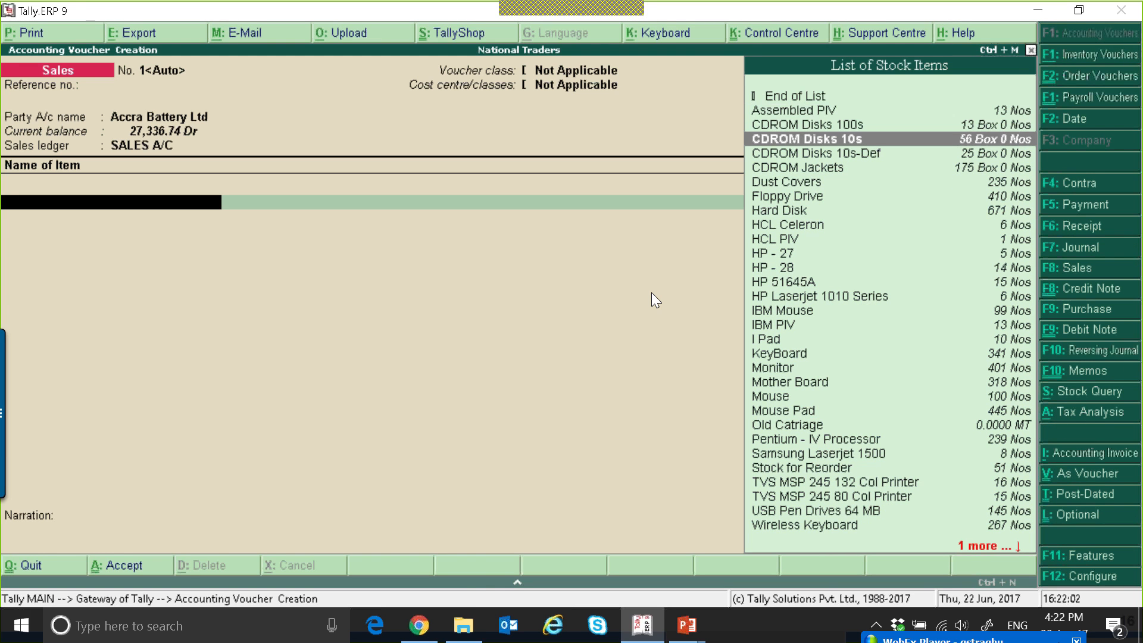
{"action": "key", "text": "Return"}
{"action": "key", "text": "Return"}
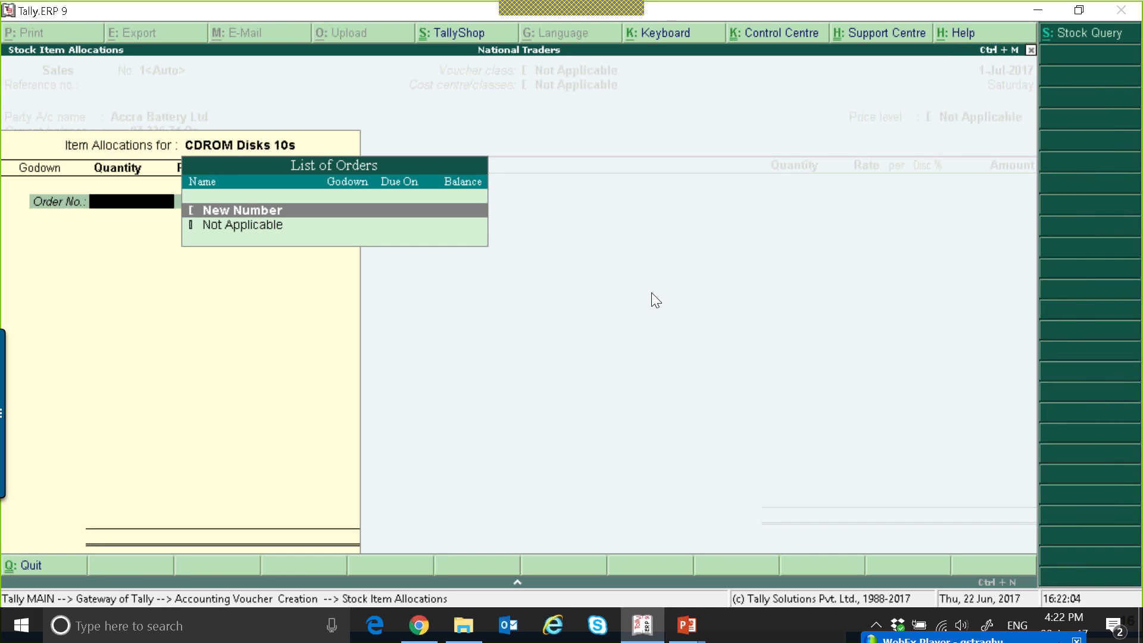
{"action": "key", "text": "Down"}
Allocate 100 boxes of CDROM Disks 10s from the Assembly Floor godown for an amount of 10,000.00, and finish the item list.
{"action": "key", "text": "Return"}
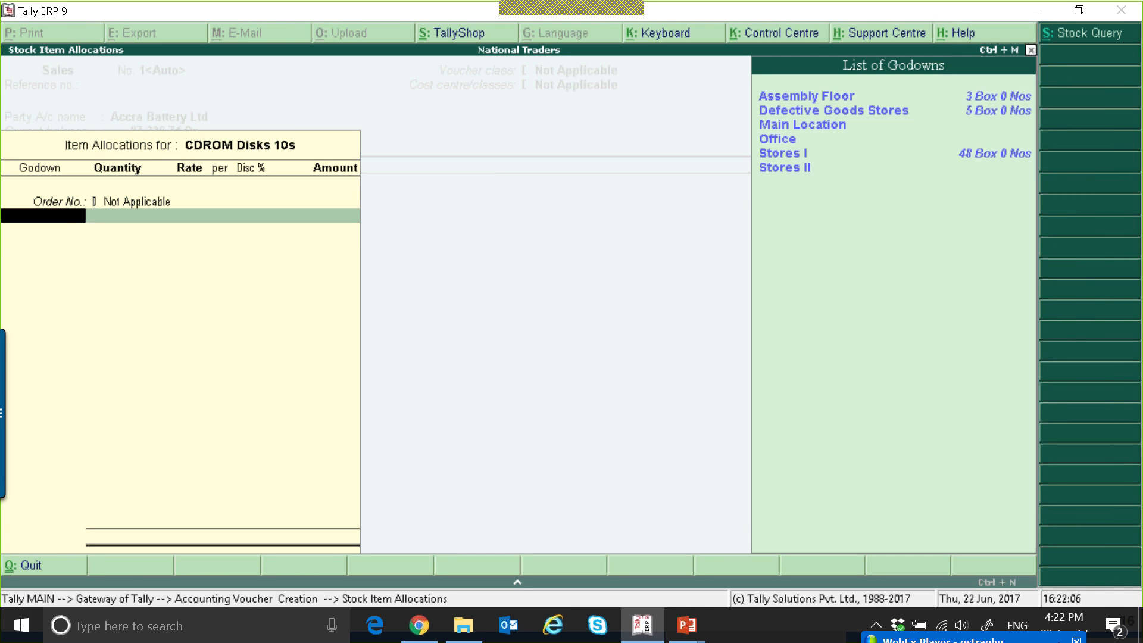
{"action": "key", "text": "Return"}
{"action": "type", "text": "100"}
{"action": "key", "text": "Return"}
{"action": "key", "text": "Return"}
{"action": "type", "text": "1000"}
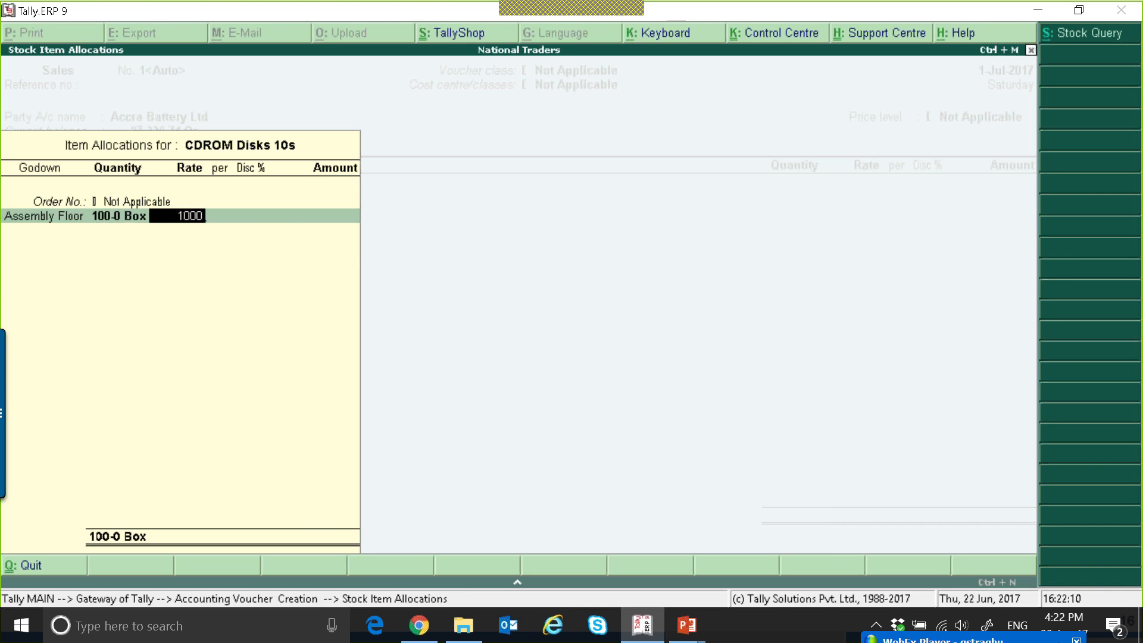
{"action": "key", "text": "Return"}
{"action": "key", "text": "Return"}
{"action": "key", "text": "Return"}
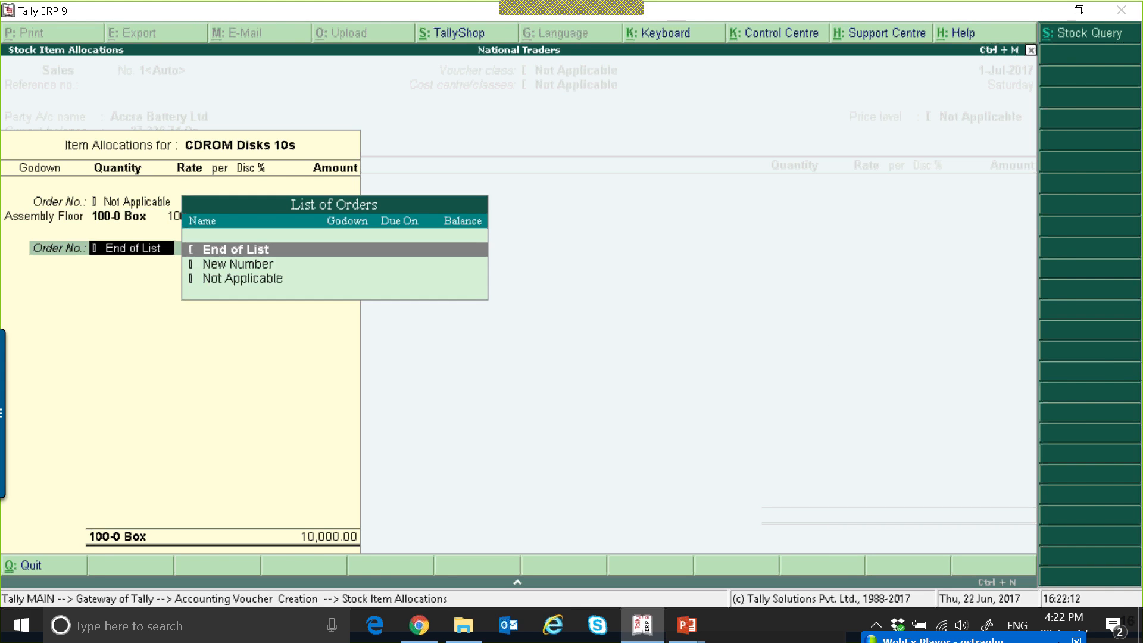
{"action": "key", "text": "Return"}
Add the SGST and CGST tax ledgers below the item and look up the IGST ledger for the following line.
{"action": "key", "text": "Return"}
{"action": "type", "text": "SGST"}
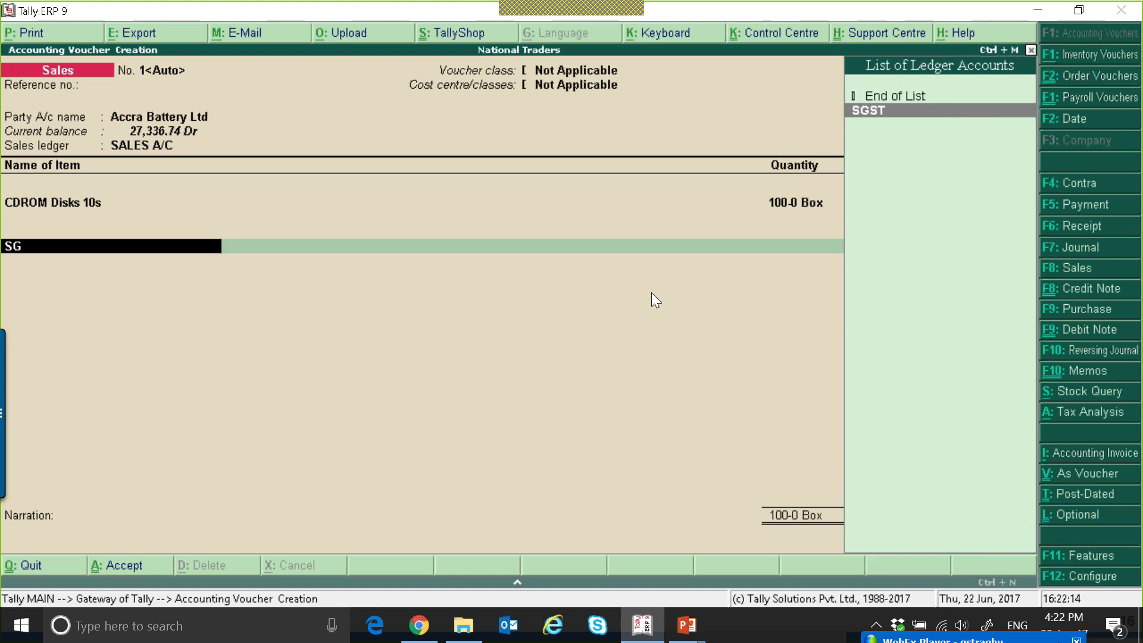
{"action": "key", "text": "Return"}
{"action": "key", "text": "Return"}
{"action": "type", "text": "CG"}
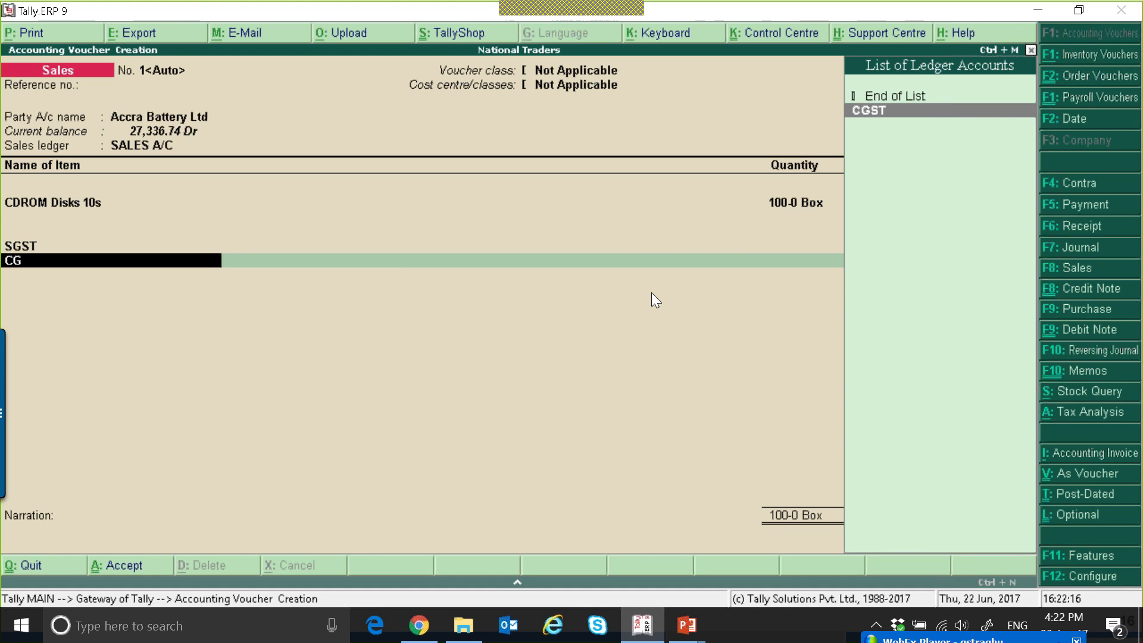
{"action": "key", "text": "Return"}
{"action": "key", "text": "Return"}
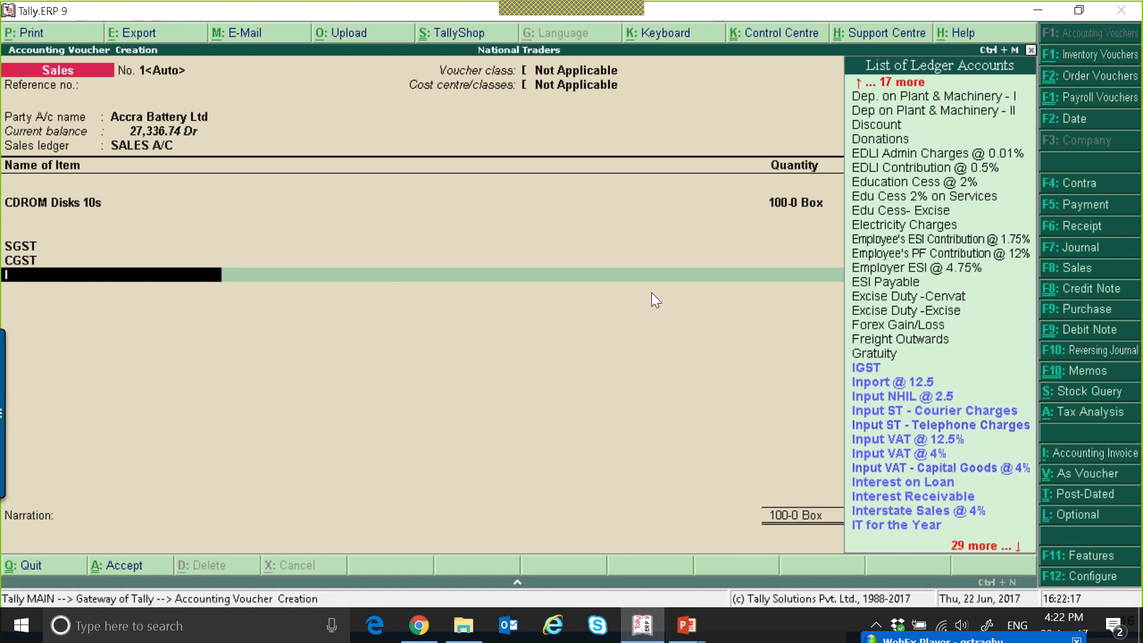
{"action": "key", "text": "Down"}
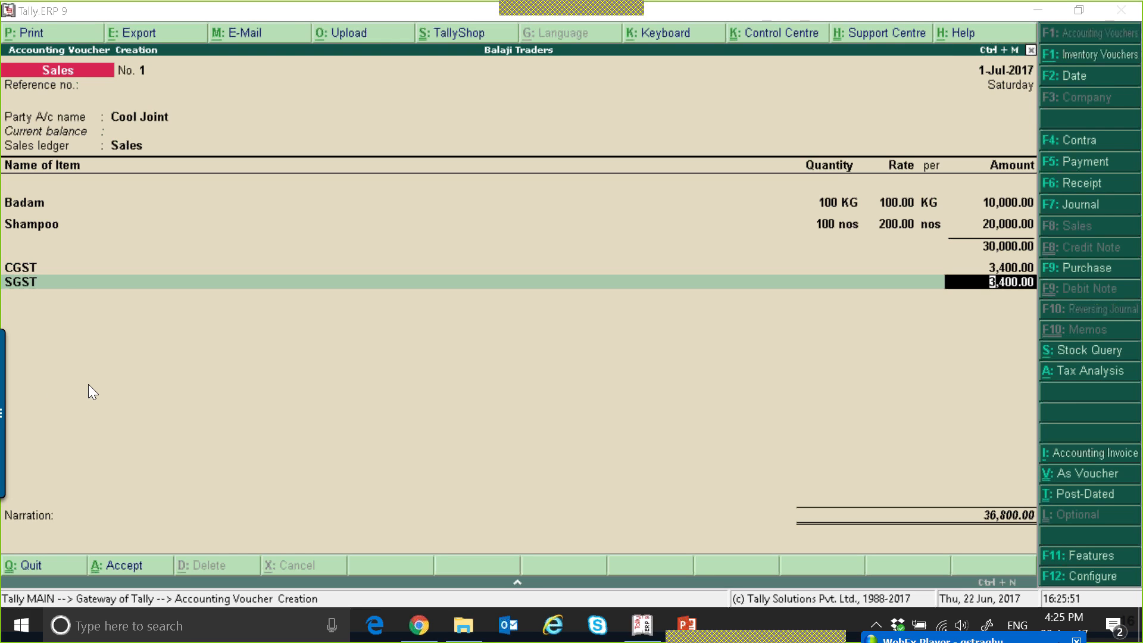
Add the IGST ledger with no amount below CGST and SGST in the Balaji Traders sales voucher for Cool Joint.
{"action": "key", "text": "Return"}
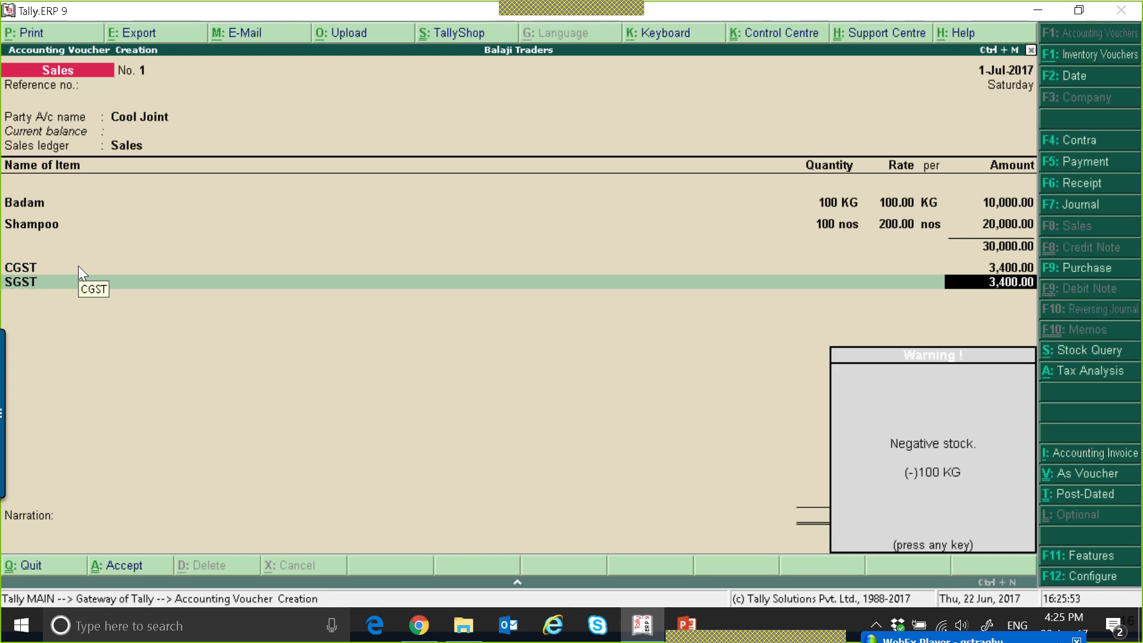
{"action": "key", "text": "BackSpace"}
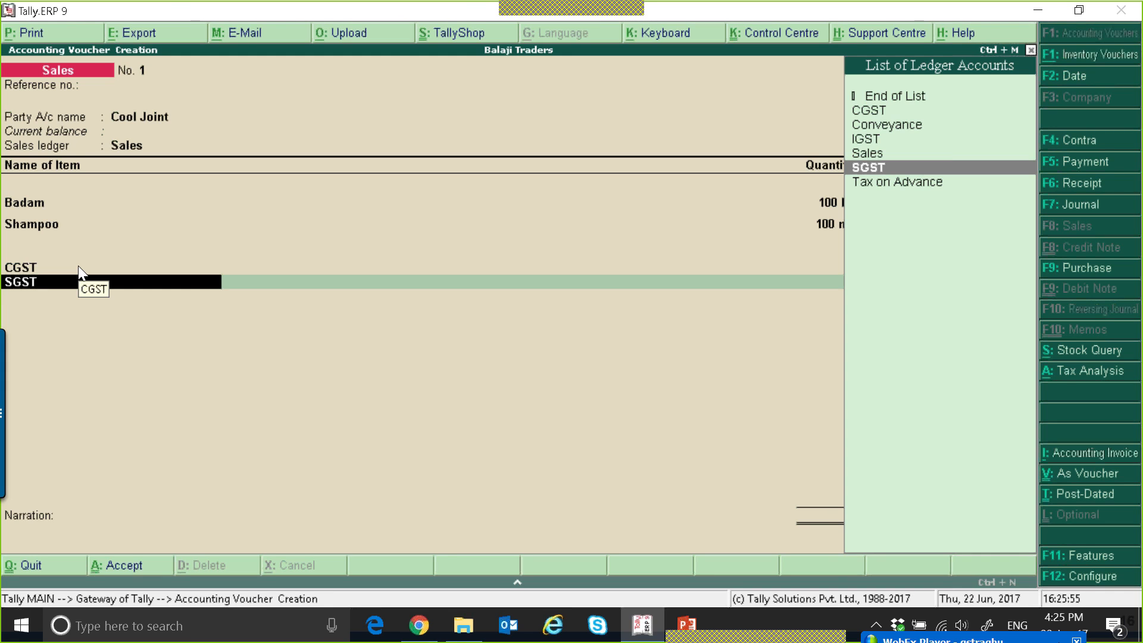
{"action": "key", "text": "Return"}
{"action": "key", "text": "Return"}
{"action": "type", "text": "I"}
{"action": "key", "text": "Return"}
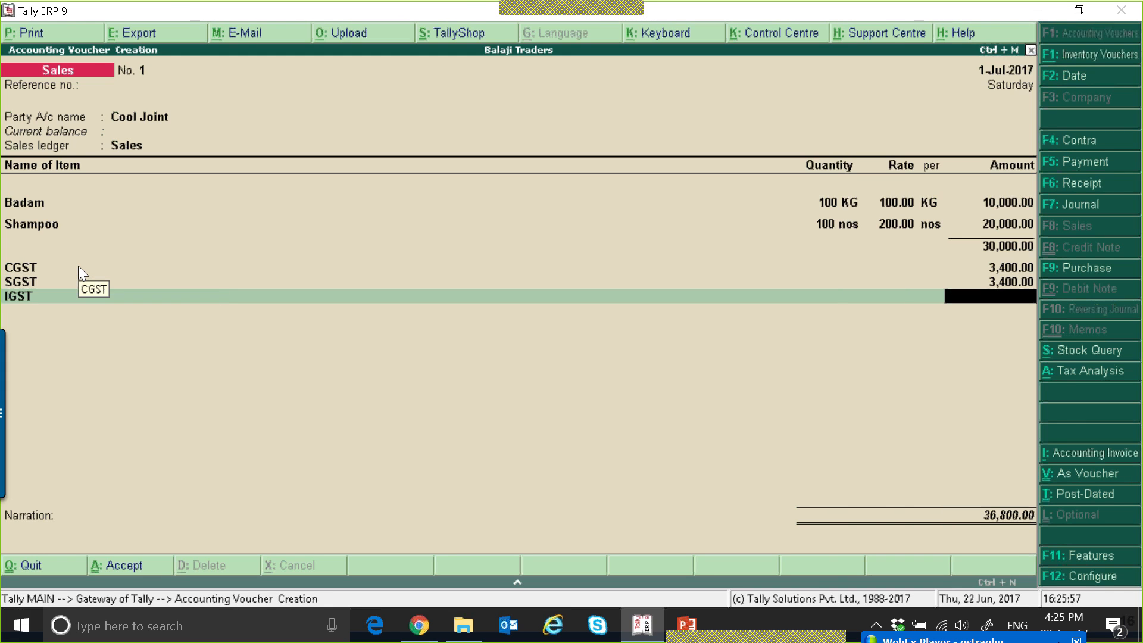
{"action": "key", "text": "BackSpace"}
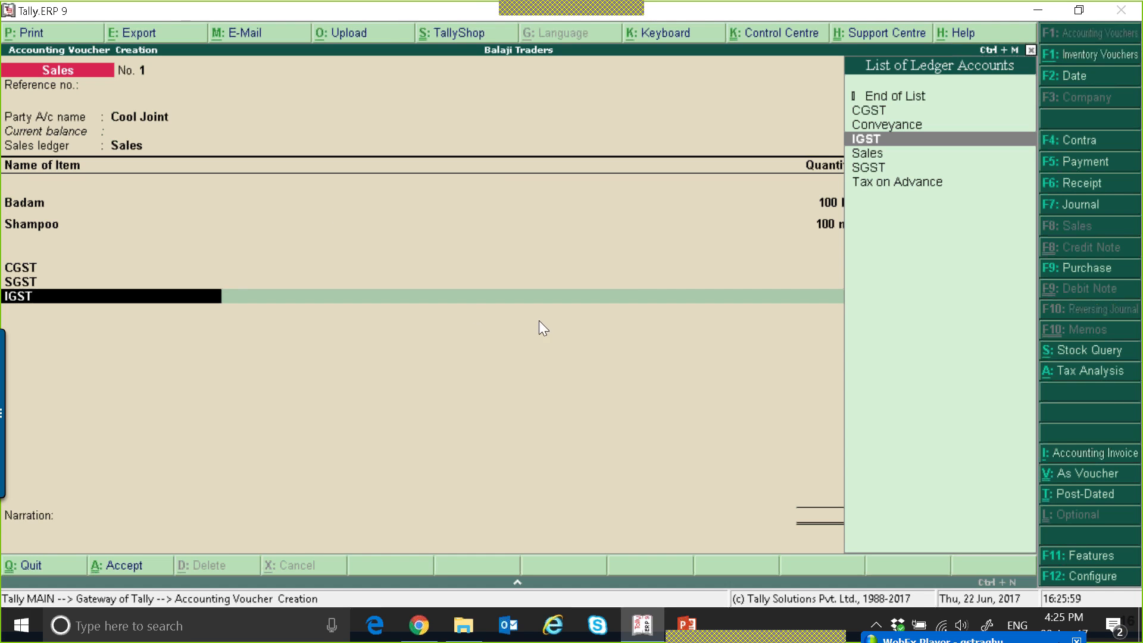
Examine the voucher's tax analysis in detailed form, checking the Central Tax and State Tax lines for Badam and Shampoo, and return to the voucher.
{"action": "left_click", "coordinate": [1103, 376]}
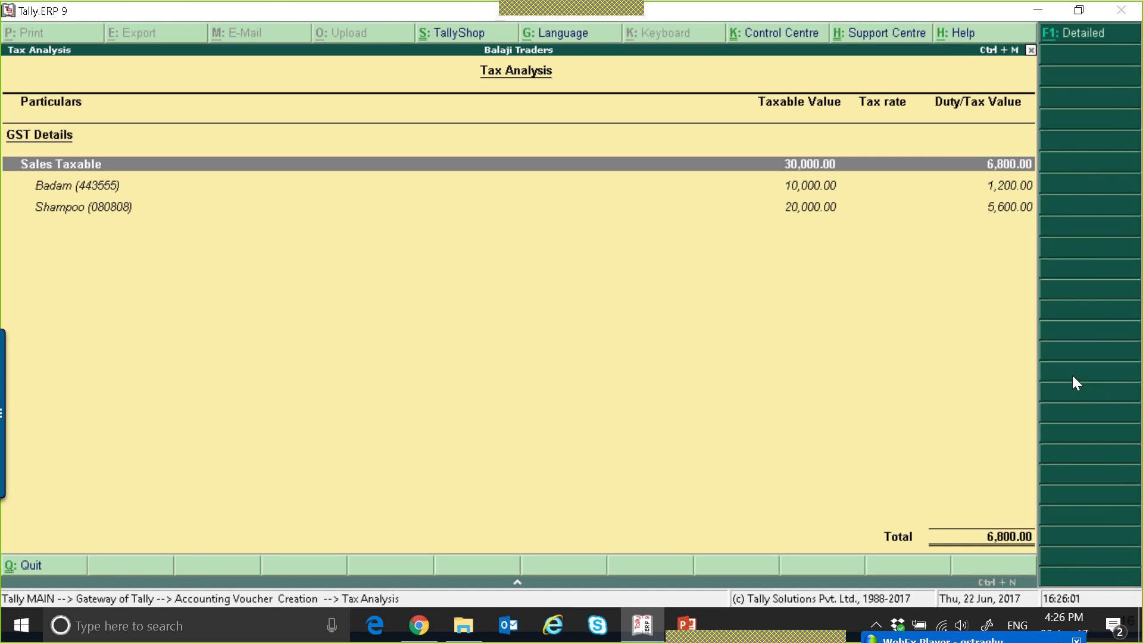
{"action": "key", "text": "alt+F1"}
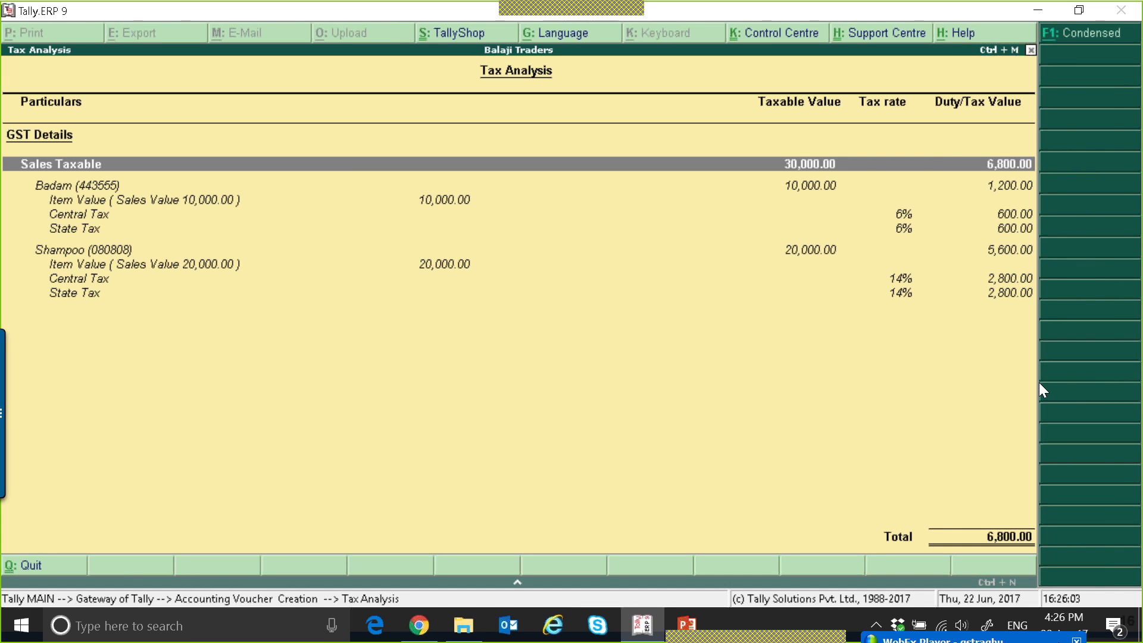
{"action": "key", "text": "Down"}
{"action": "key", "text": "Down"}
{"action": "key", "text": "Down"}
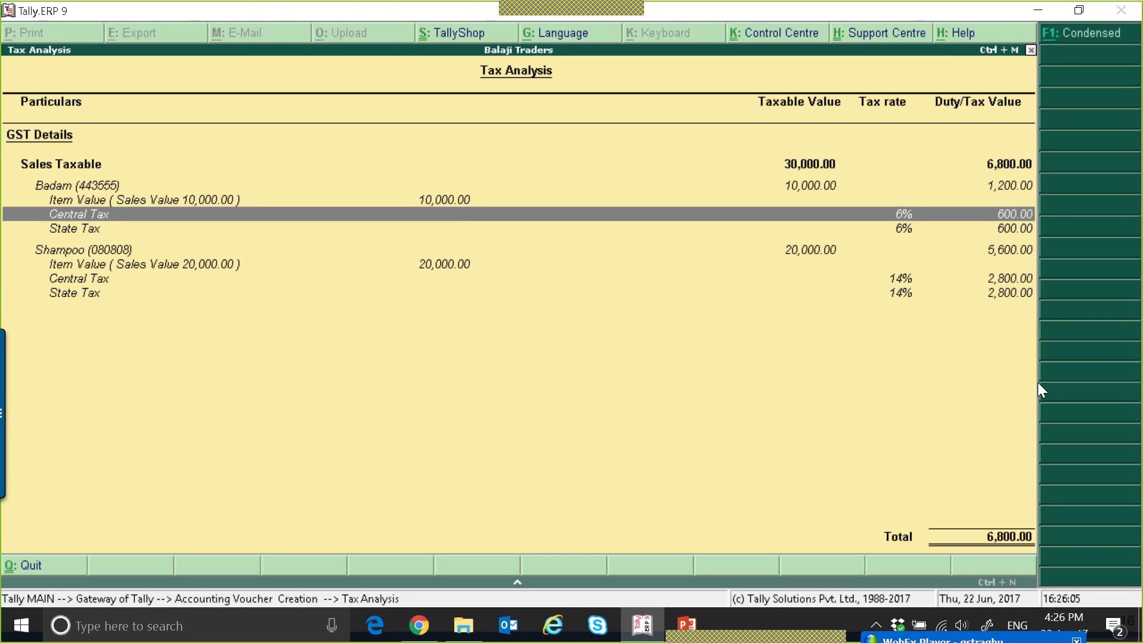
{"action": "key", "text": "Down"}
{"action": "key", "text": "Down"}
{"action": "key", "text": "Down"}
{"action": "key", "text": "Down"}
{"action": "key", "text": "Down"}
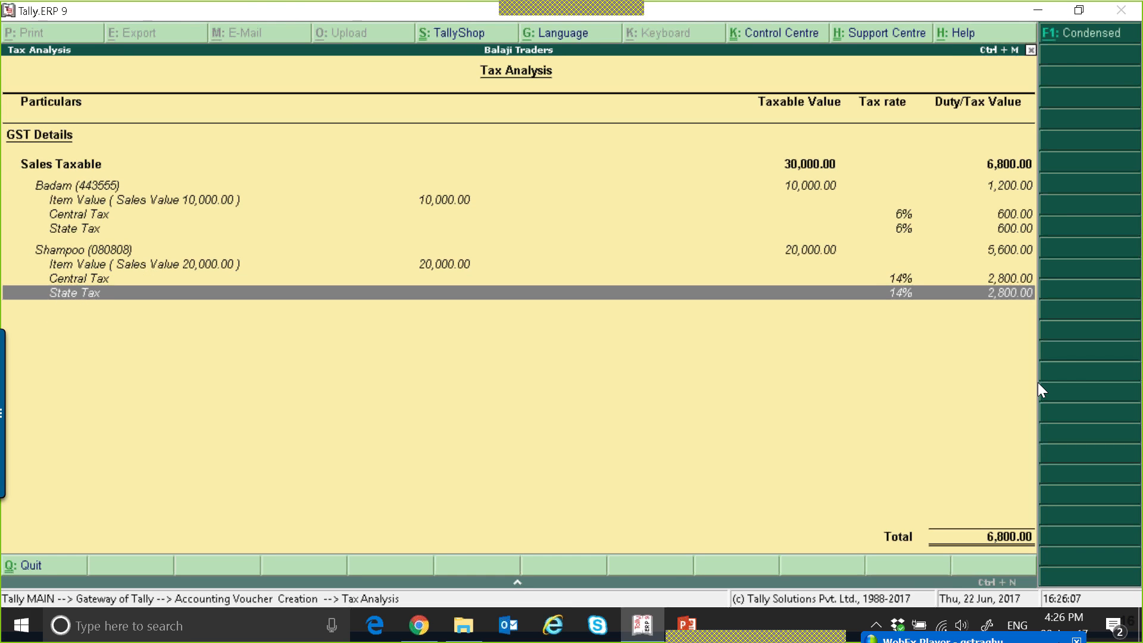
{"action": "key", "text": "Up"}
{"action": "key", "text": "Up"}
{"action": "key", "text": "Up"}
{"action": "key", "text": "Up"}
{"action": "key", "text": "Up"}
{"action": "key", "text": "Up"}
{"action": "key", "text": "Down"}
{"action": "key", "text": "Down"}
{"action": "key", "text": "Down"}
{"action": "key", "text": "Down"}
{"action": "key", "text": "Down"}
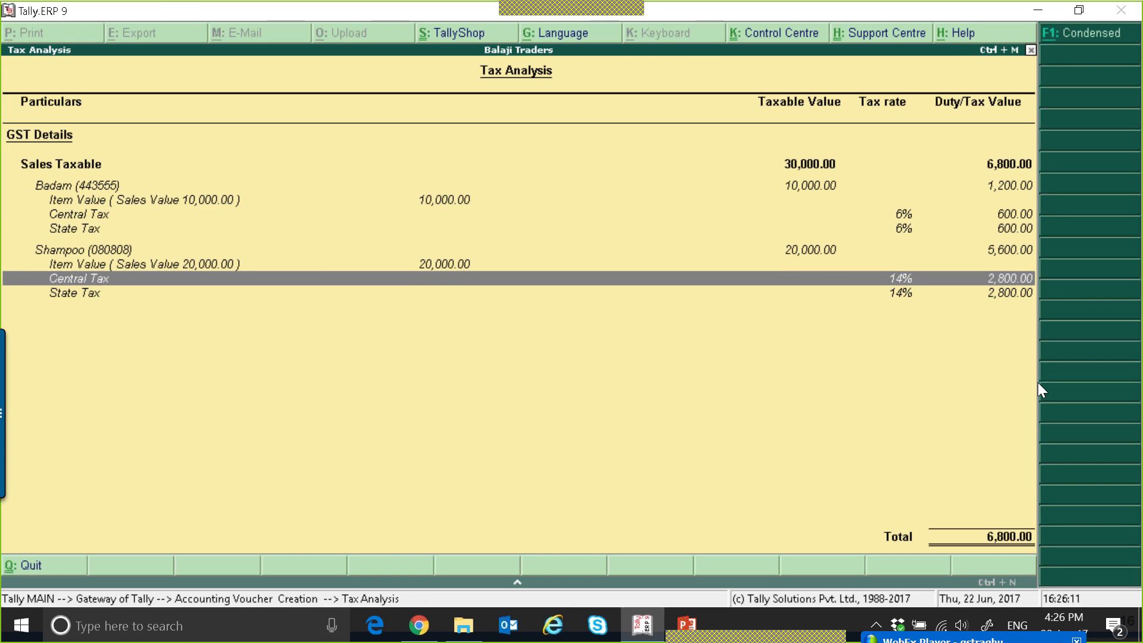
{"action": "key", "text": "Down"}
{"action": "key", "text": "Escape"}
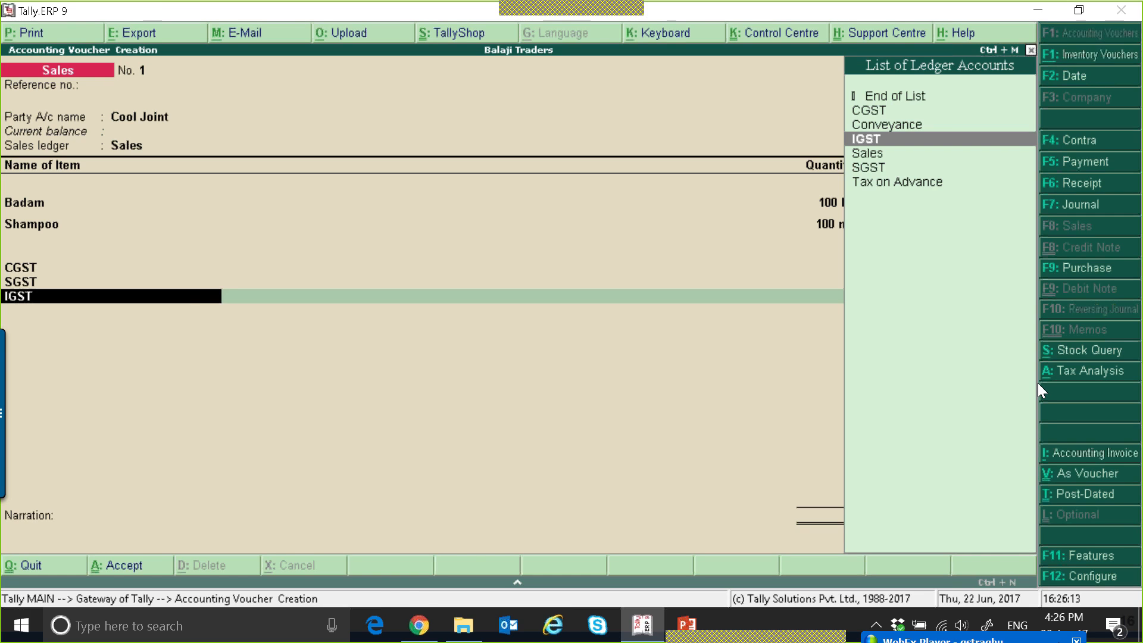
Complete the Cool Joint sales voucher with bill-wise New Ref 1 for the full amount, and save it.
{"action": "key", "text": "Return"}
{"action": "key", "text": "Return"}
{"action": "key", "text": "Return"}
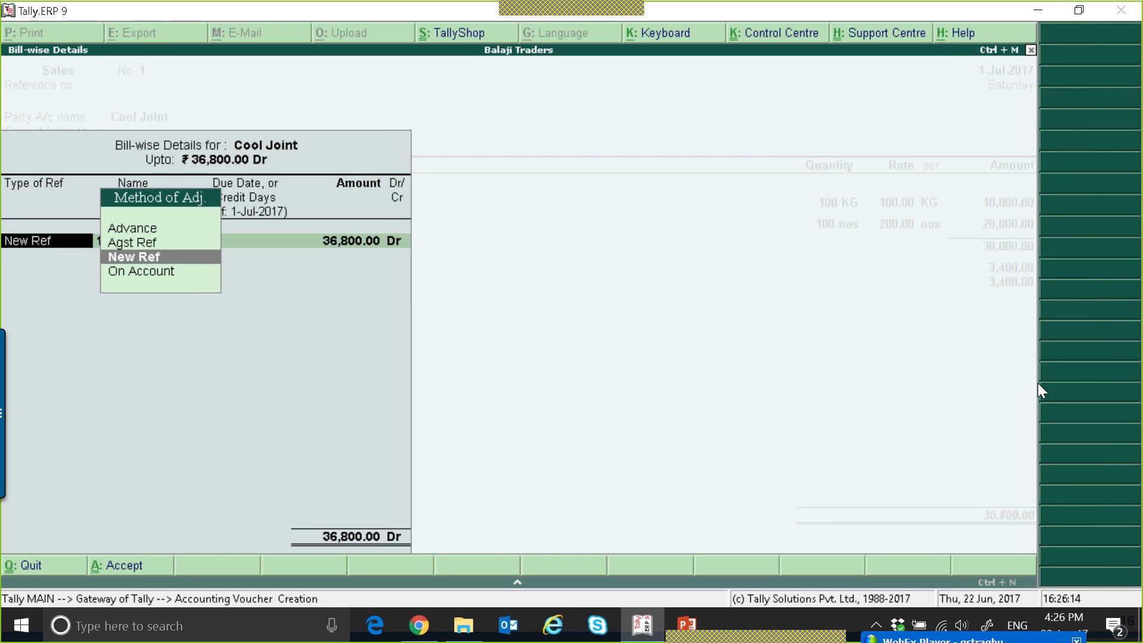
{"action": "key", "text": "Escape"}
{"action": "key", "text": "BackSpace"}
{"action": "key", "text": "Down"}
{"action": "key", "text": "Return"}
{"action": "key", "text": "Return"}
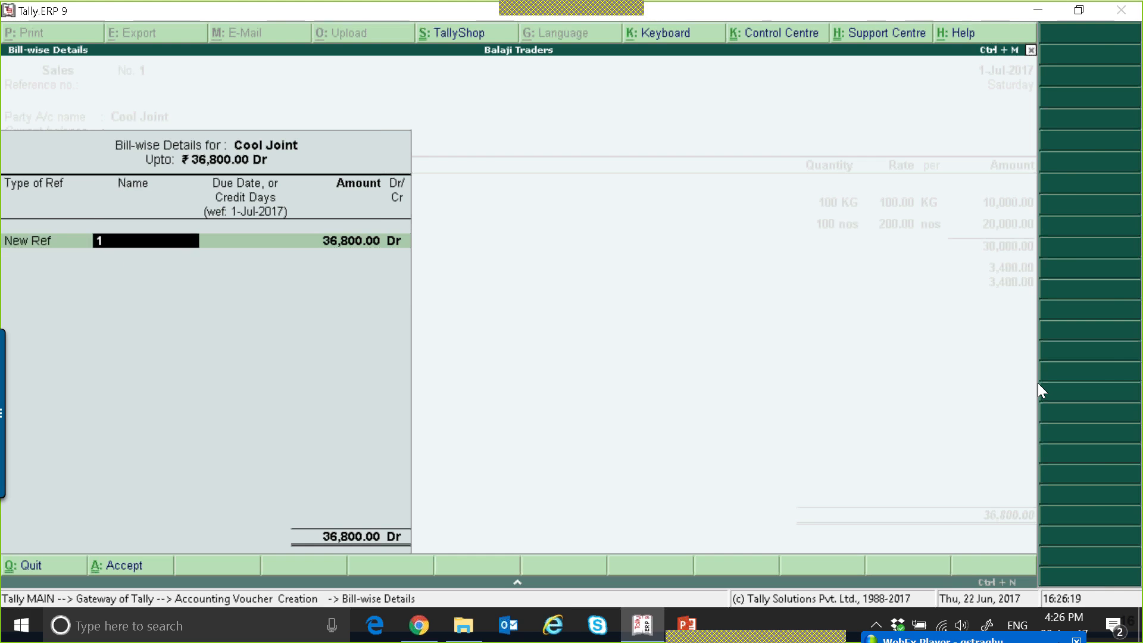
{"action": "key", "text": "Return"}
{"action": "key", "text": "Return"}
{"action": "key", "text": "Return"}
{"action": "key", "text": "Return"}
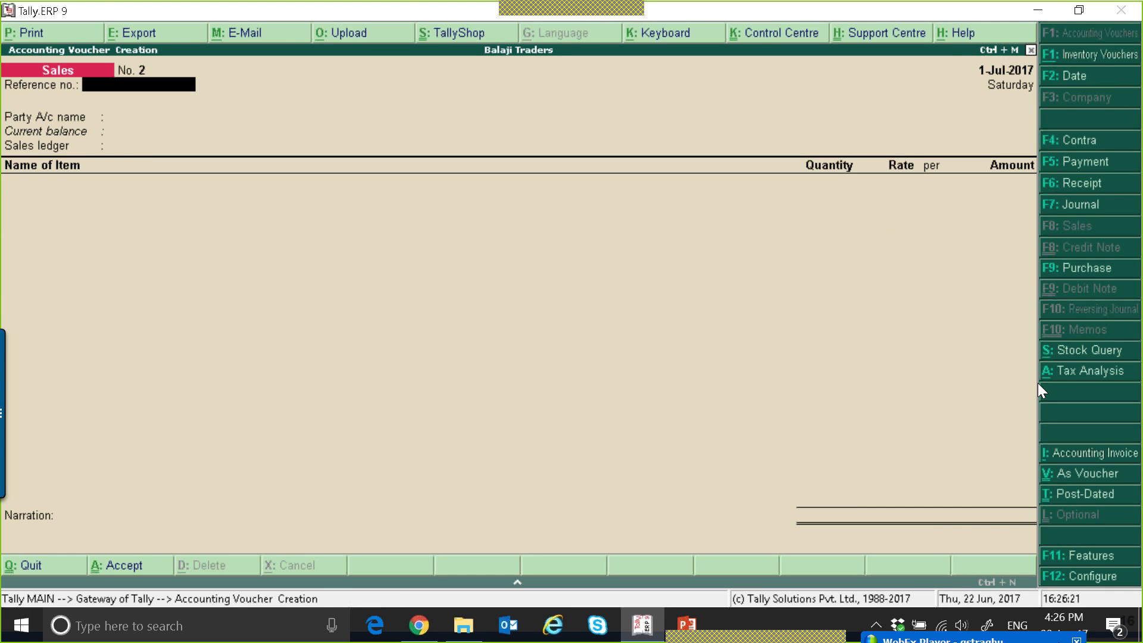
Reopen the saved Cool Joint sales voucher and bring up its invoice print configuration.
{"action": "key", "text": "Page_Up"}
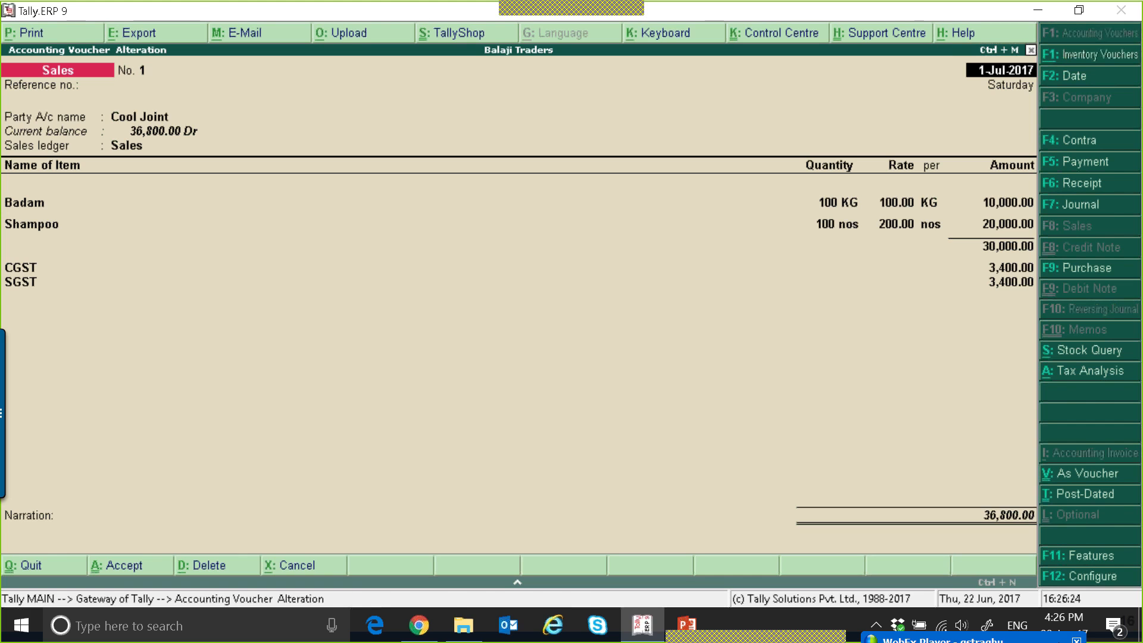
{"action": "key", "text": "alt+p"}
{"action": "key", "text": "F12"}
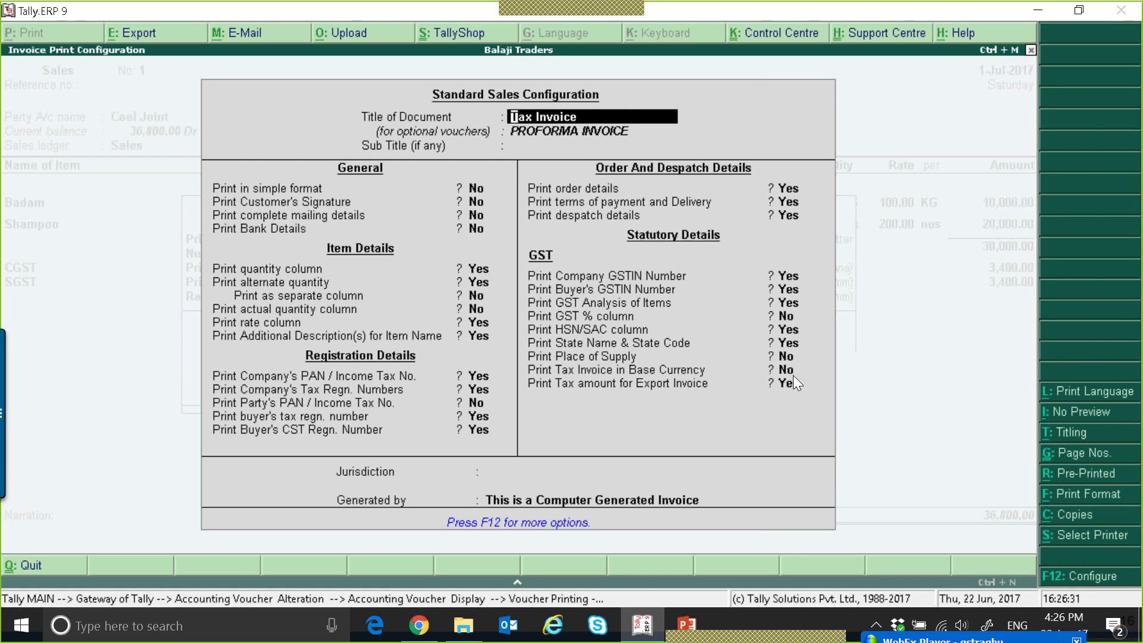
Set the GST % column, Place of Supply and Tax Invoice in Base Currency print options to Yes, and preview the invoice.
{"action": "key", "text": "Down"}
{"action": "key", "text": "Down"}
{"action": "key", "text": "Down"}
{"action": "key", "text": "Down"}
{"action": "key", "text": "Down"}
{"action": "key", "text": "Down"}
{"action": "key", "text": "Down"}
{"action": "key", "text": "Down"}
{"action": "key", "text": "Down"}
{"action": "key", "text": "Down"}
{"action": "key", "text": "Down"}
{"action": "key", "text": "Down"}
{"action": "key", "text": "Down"}
{"action": "key", "text": "Down"}
{"action": "key", "text": "Down"}
{"action": "key", "text": "Down"}
{"action": "key", "text": "Down"}
{"action": "key", "text": "Down"}
{"action": "key", "text": "Down"}
{"action": "key", "text": "Down"}
{"action": "key", "text": "Down"}
{"action": "key", "text": "Down"}
{"action": "key", "text": "Down"}
{"action": "key", "text": "Down"}
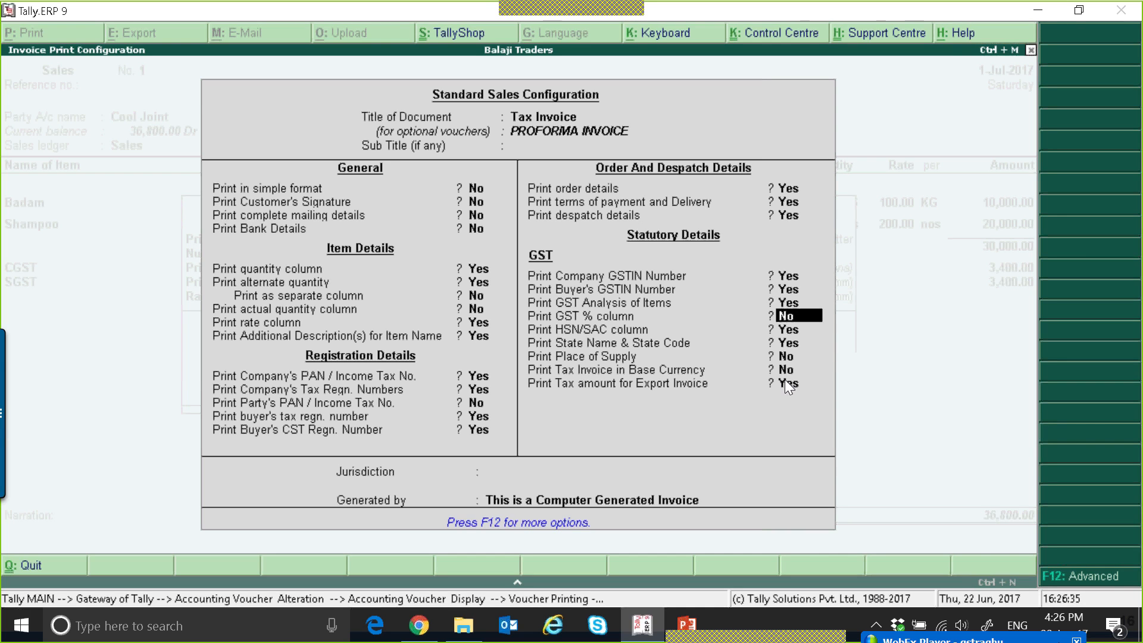
{"action": "key", "text": "y"}
{"action": "key", "text": "Down"}
{"action": "key", "text": "Down"}
{"action": "key", "text": "y"}
{"action": "key", "text": "y"}
{"action": "key", "text": "Down"}
{"action": "key", "text": "Down"}
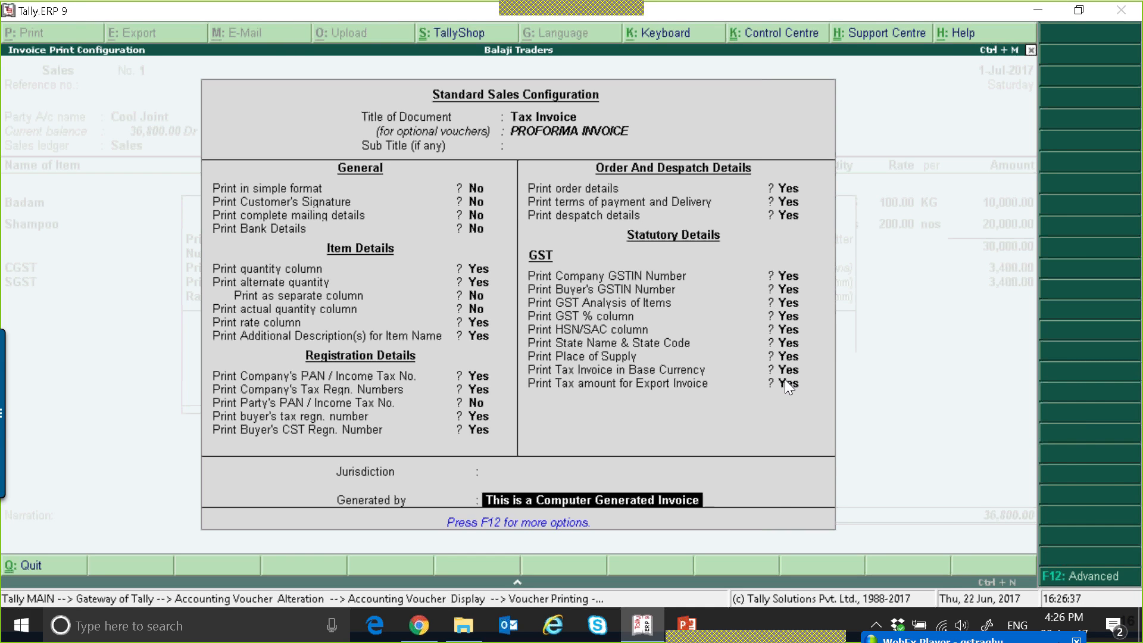
{"action": "key", "text": "Return"}
{"action": "key", "text": "Return"}
{"action": "key", "text": "Return"}
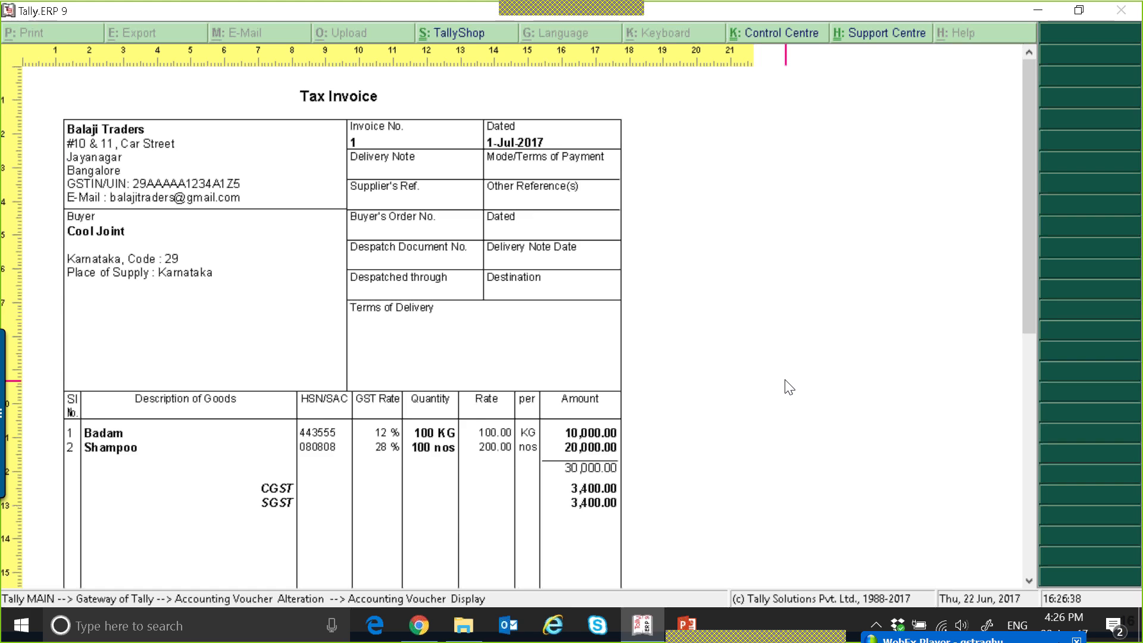
Examine the tax invoice preview from the company and buyer details down to the HSN/SAC-wise tax table and declaration, and leave the voucher.
{"action": "scroll", "coordinate": [789, 388], "scroll_direction": "down", "scroll_amount": 3}
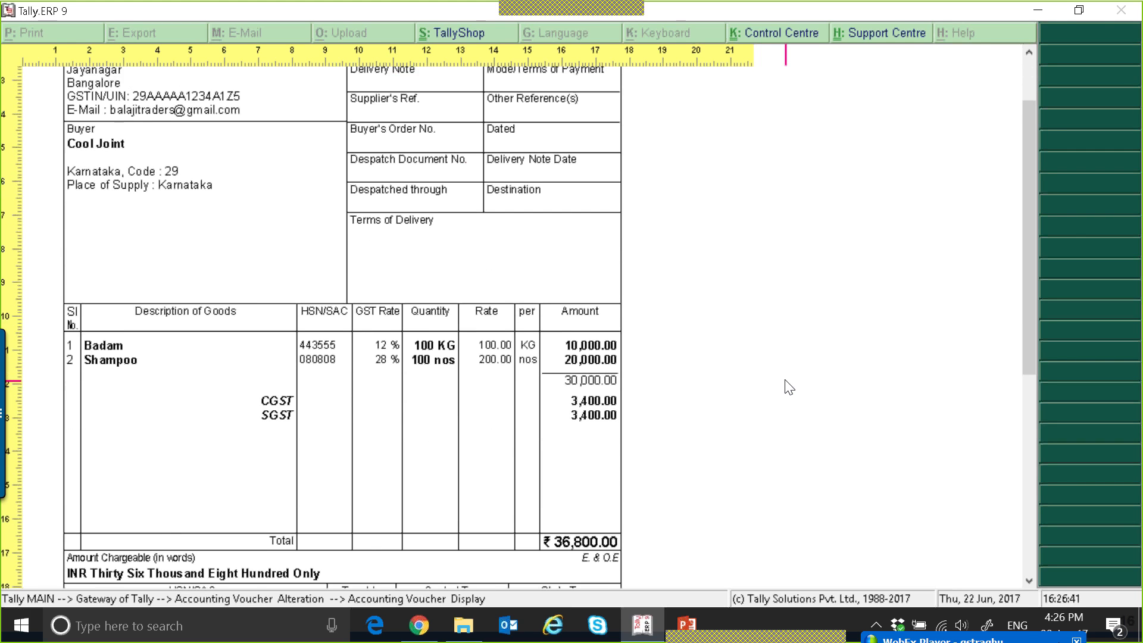
{"action": "scroll", "coordinate": [789, 388], "scroll_direction": "up", "scroll_amount": 2}
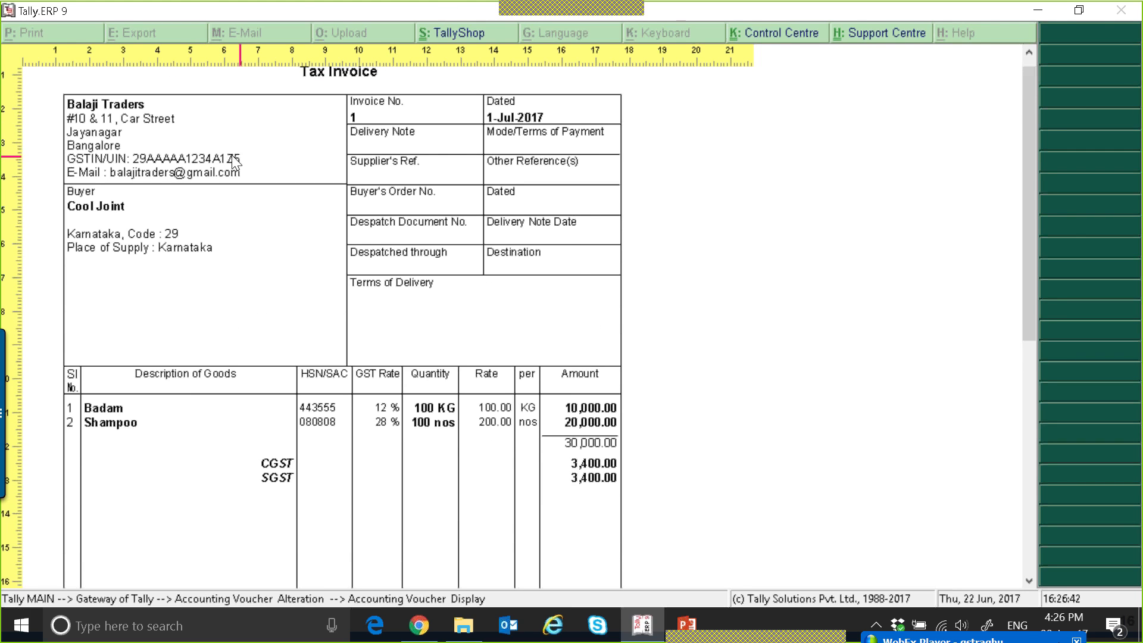
{"action": "scroll", "coordinate": [540, 302], "scroll_direction": "down", "scroll_amount": 8}
{"action": "scroll", "coordinate": [540, 302], "scroll_direction": "up", "scroll_amount": 10}
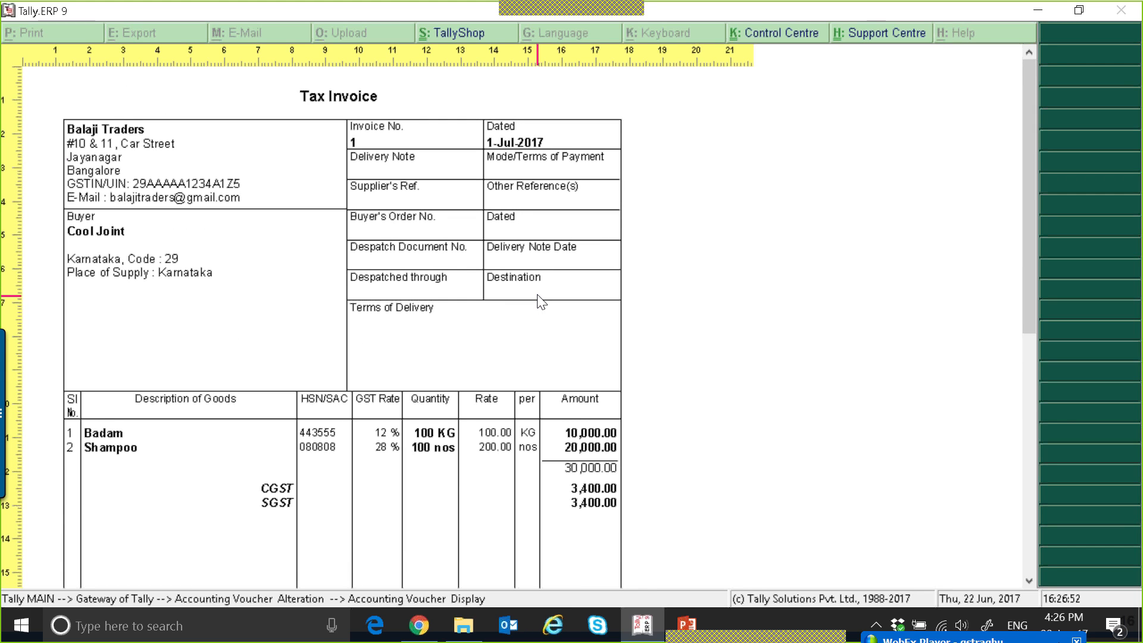
{"action": "scroll", "coordinate": [540, 301], "scroll_direction": "down", "scroll_amount": 8}
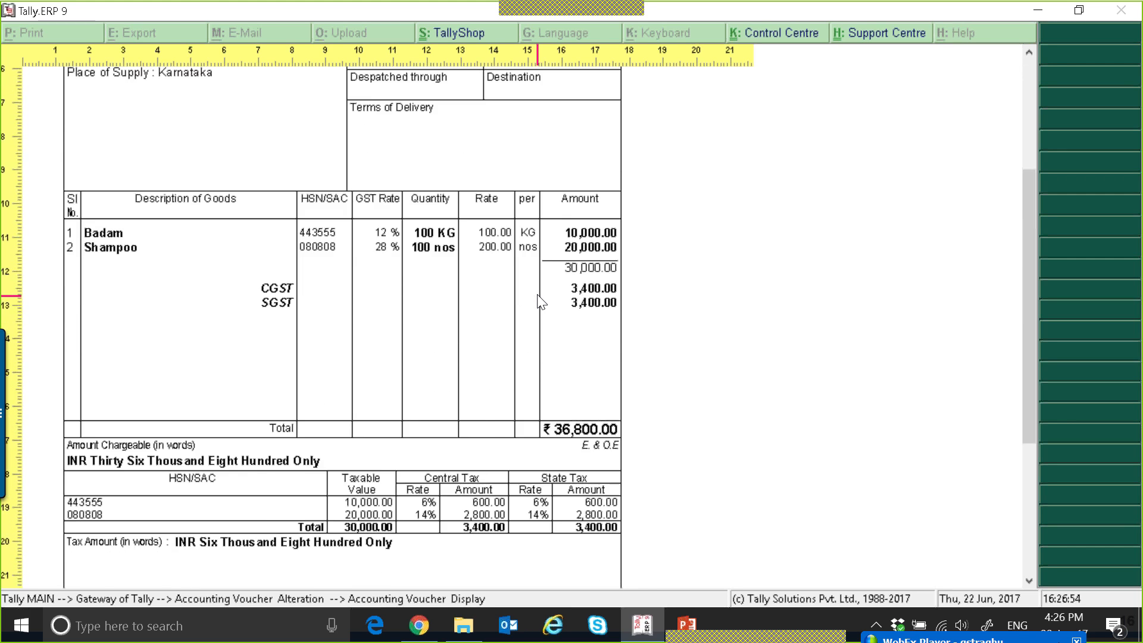
{"action": "scroll", "coordinate": [540, 302], "scroll_direction": "down", "scroll_amount": 3}
{"action": "scroll", "coordinate": [540, 302], "scroll_direction": "down", "scroll_amount": 4}
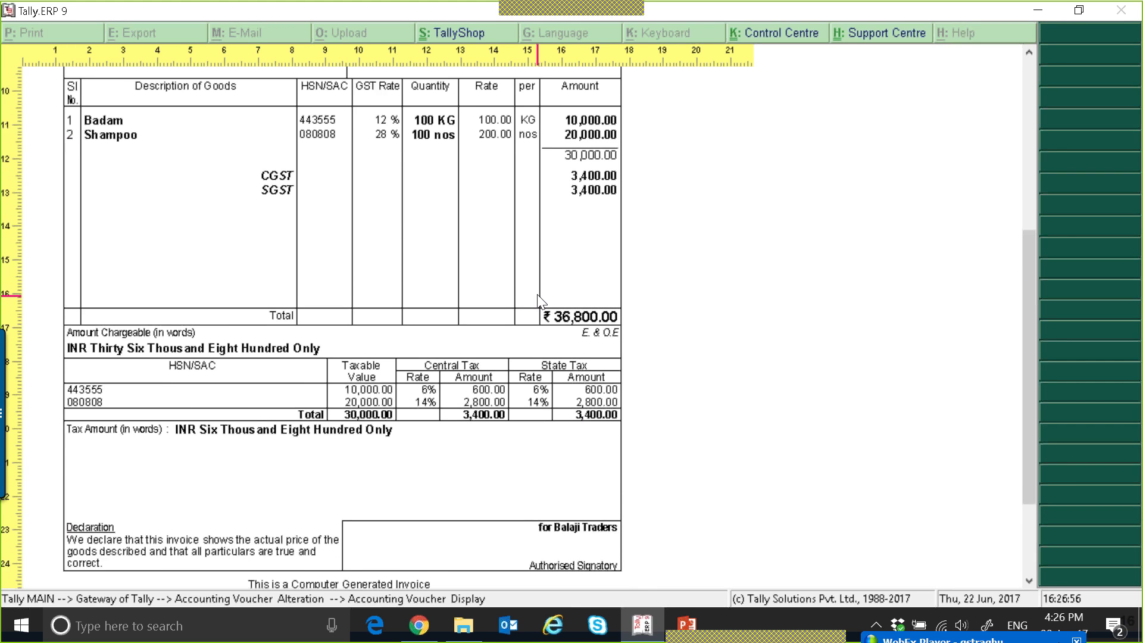
{"action": "scroll", "coordinate": [553, 315], "scroll_direction": "up", "scroll_amount": 1}
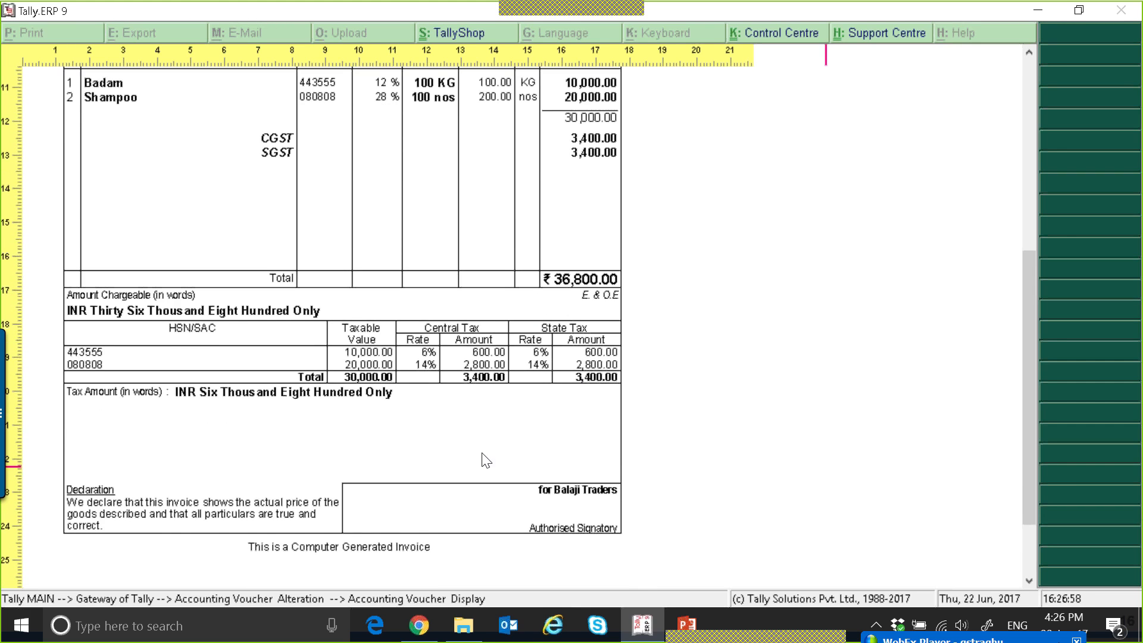
{"action": "scroll", "coordinate": [488, 416], "scroll_direction": "up", "scroll_amount": 5}
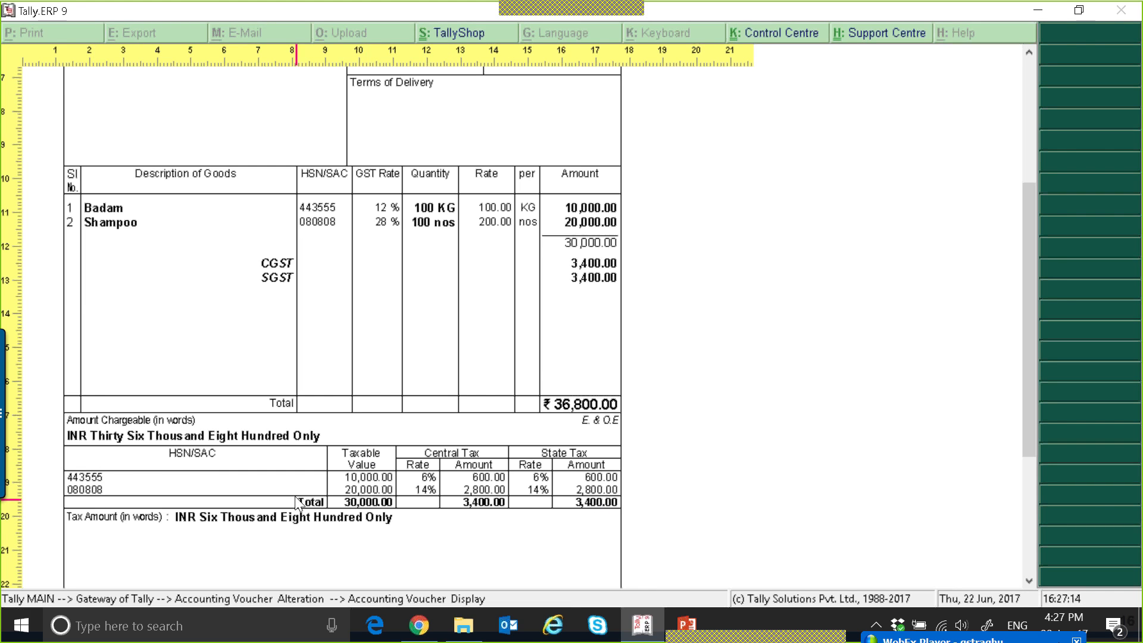
{"action": "left_click", "coordinate": [647, 410]}
{"action": "key", "text": "Escape"}
{"action": "key", "text": "Escape"}
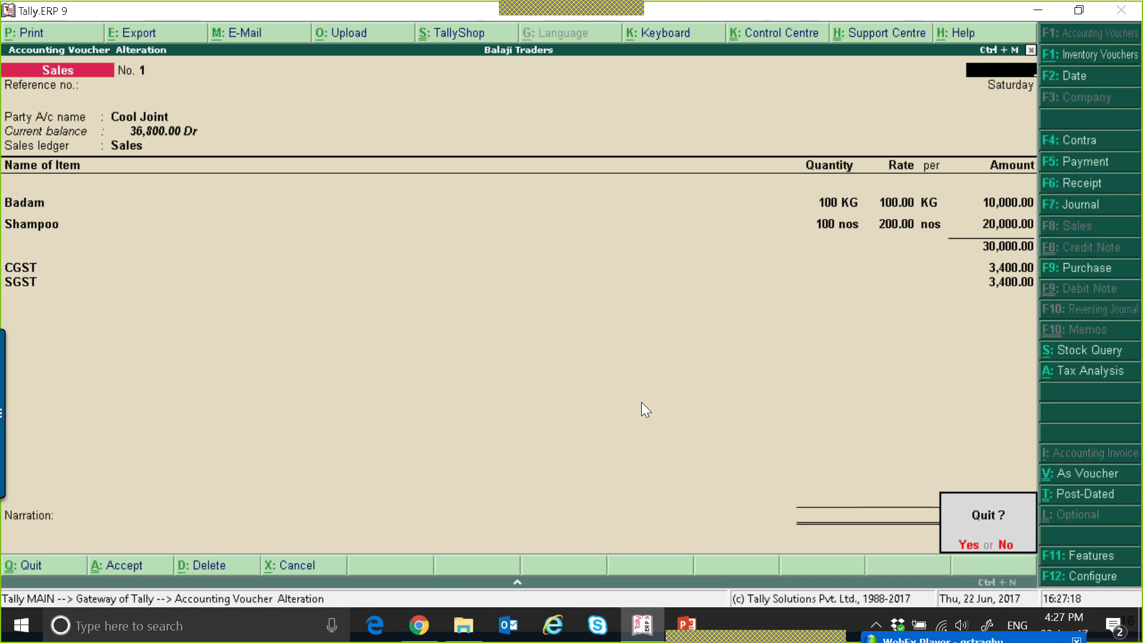
{"action": "key", "text": "y"}
{"action": "key", "text": "Escape"}
Open the GST Rate Setup report from the statutory GST reports in detailed form.
{"action": "key", "text": "d"}
{"action": "key", "text": "u"}
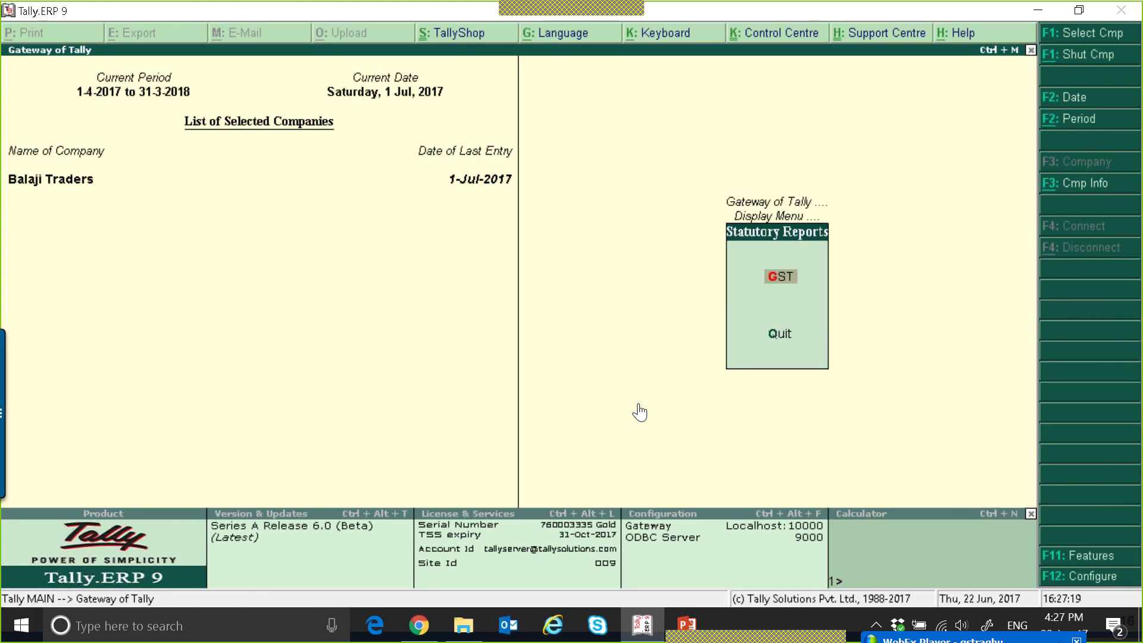
{"action": "key", "text": "g"}
{"action": "key", "text": "Down"}
{"action": "key", "text": "Down"}
{"action": "key", "text": "Down"}
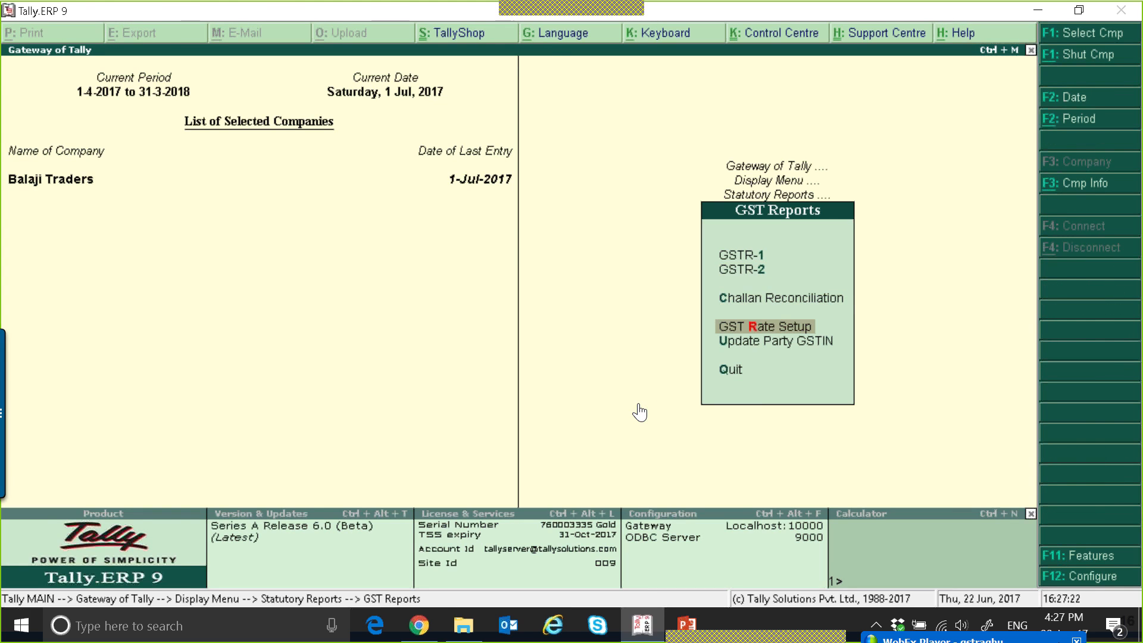
{"action": "key", "text": "Return"}
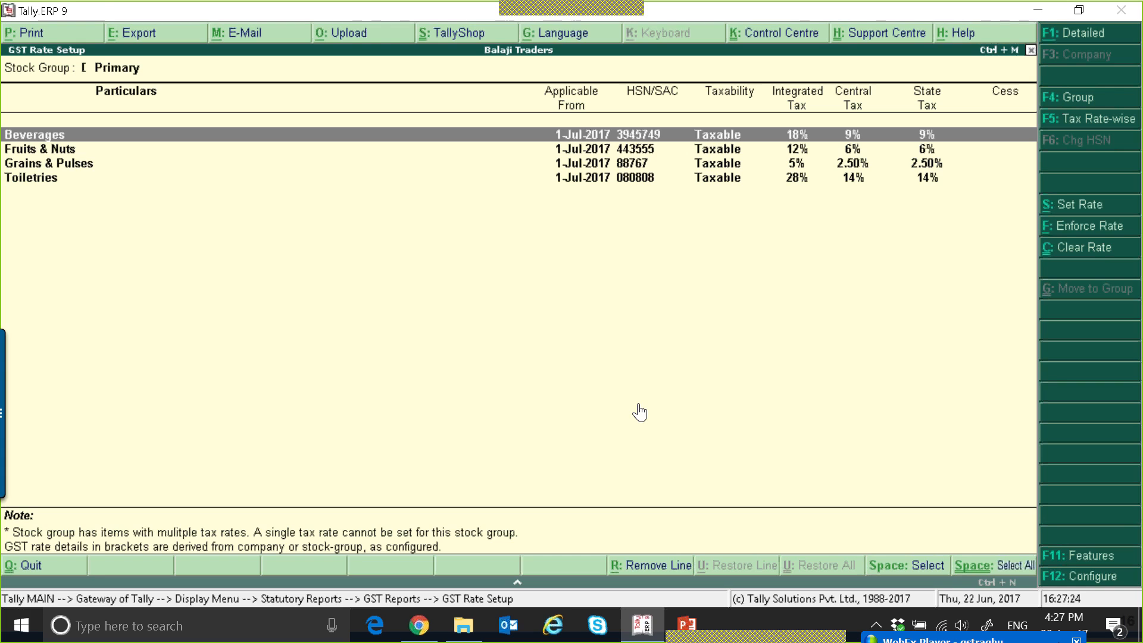
{"action": "key", "text": "alt+F1"}
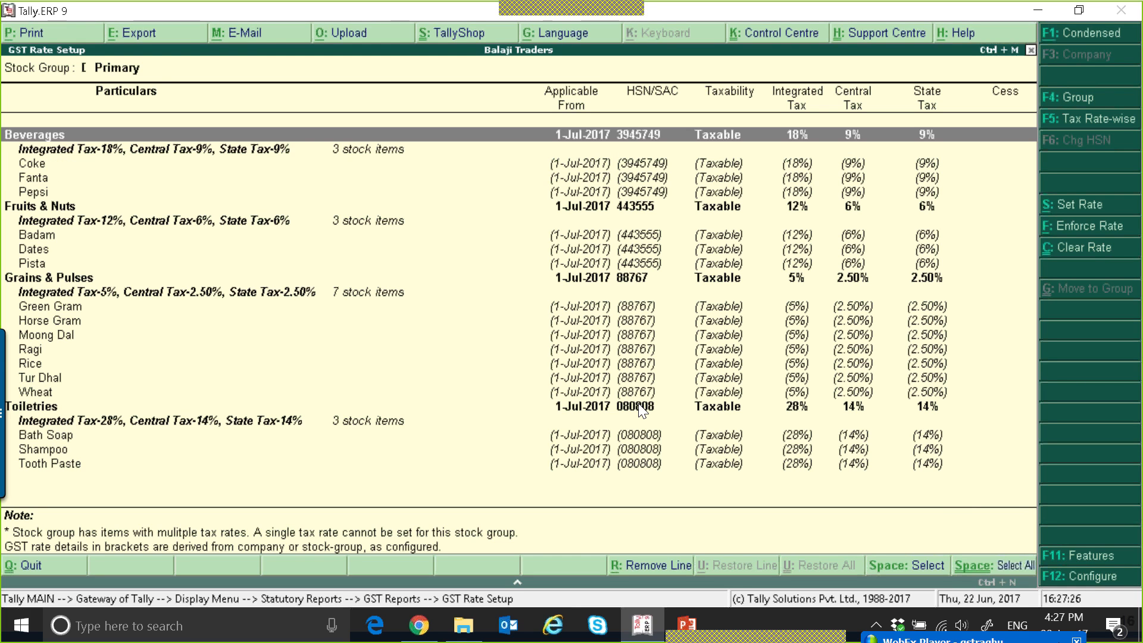
Go through the stock groups and their items, checking HSN/SAC codes and tax rates, and close the GST Rate Setup report.
{"action": "key", "text": "Down"}
{"action": "key", "text": "Down"}
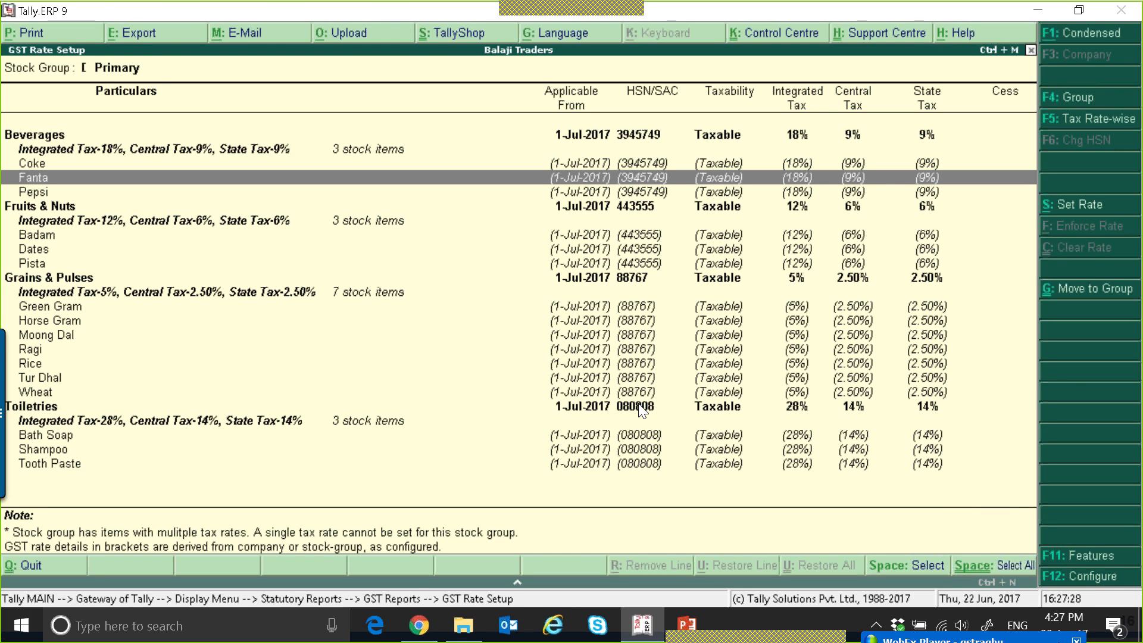
{"action": "key", "text": "Down"}
{"action": "key", "text": "Down"}
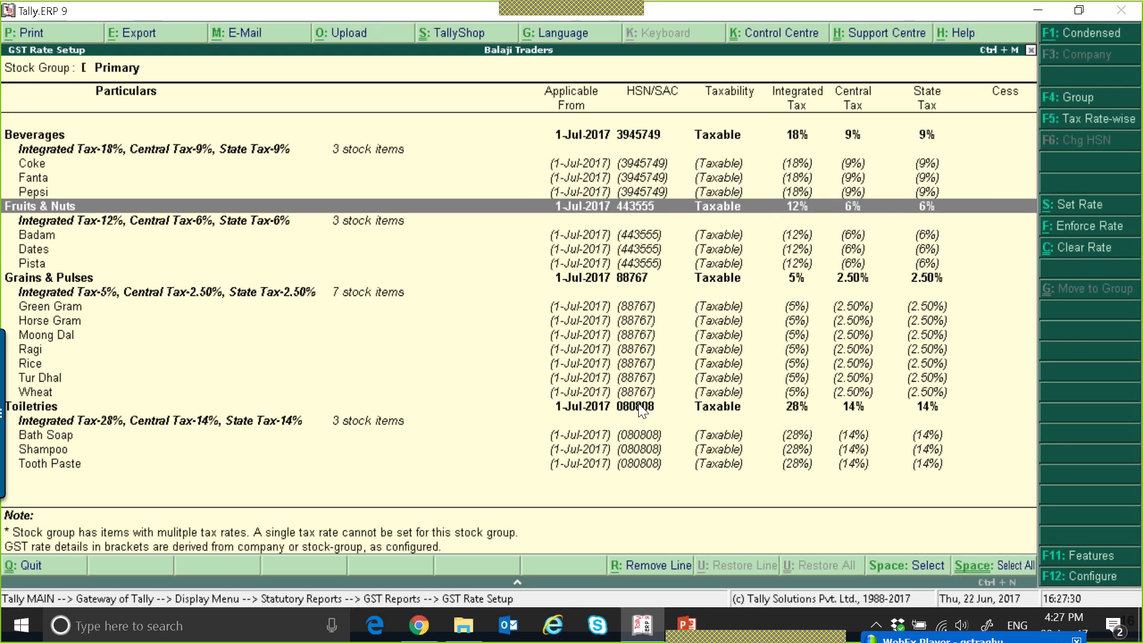
{"action": "key", "text": "Down"}
{"action": "key", "text": "Down"}
{"action": "key", "text": "Down"}
{"action": "key", "text": "Down"}
{"action": "key", "text": "Down"}
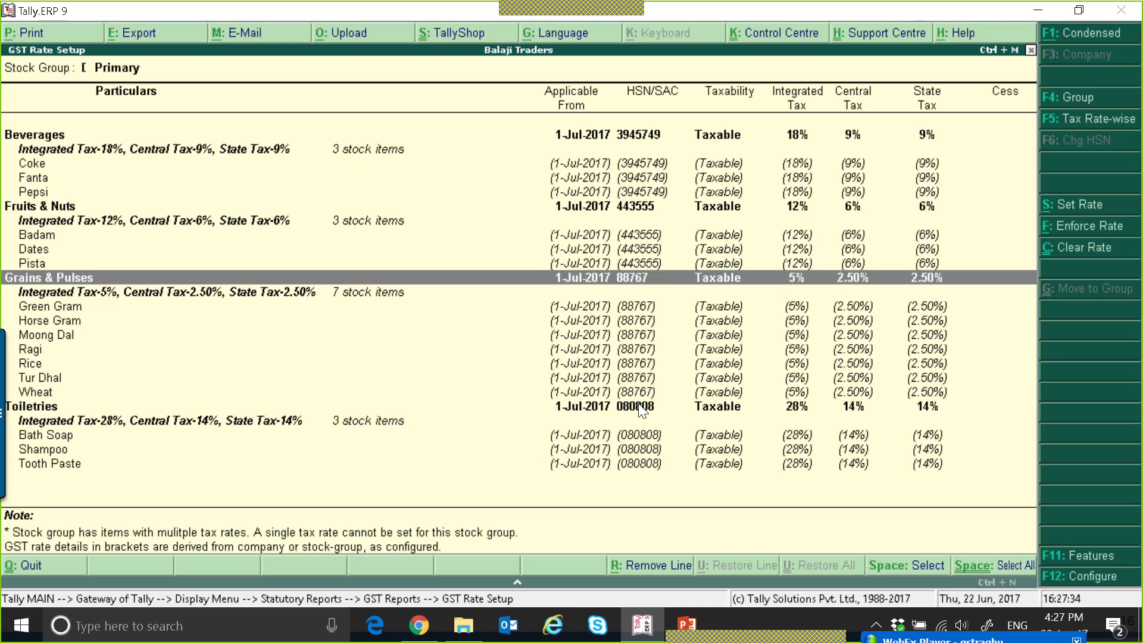
{"action": "key", "text": "Down"}
{"action": "key", "text": "Down"}
{"action": "key", "text": "Down"}
{"action": "key", "text": "Down"}
{"action": "key", "text": "Down"}
{"action": "key", "text": "Down"}
{"action": "key", "text": "Down"}
{"action": "key", "text": "Down"}
{"action": "key", "text": "Down"}
{"action": "key", "text": "Down"}
{"action": "key", "text": "Down"}
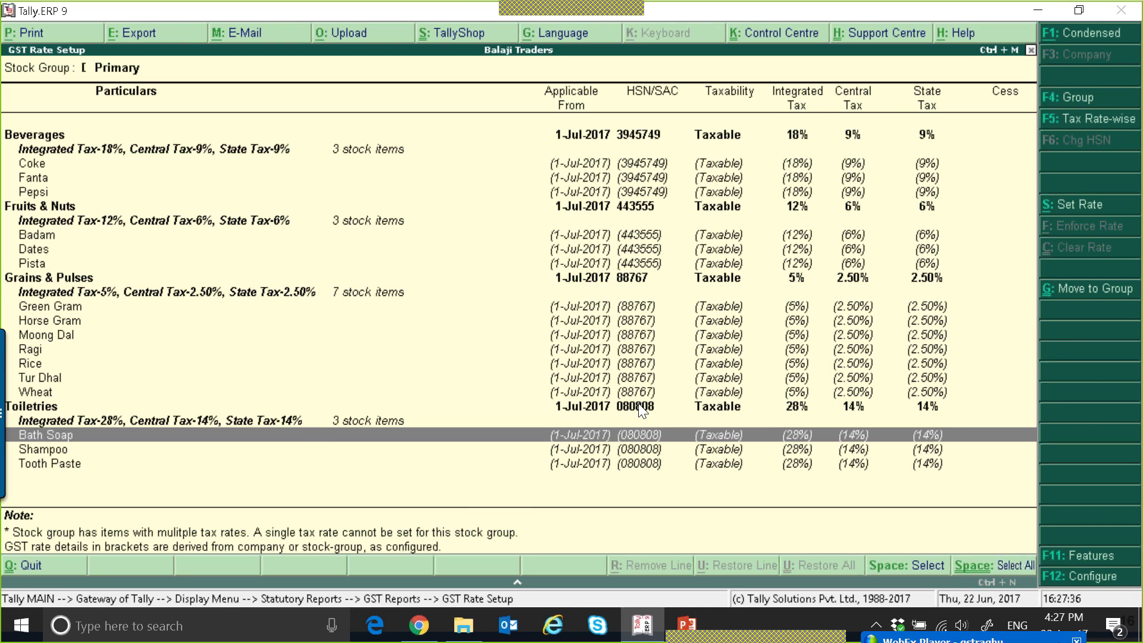
{"action": "key", "text": "Escape"}
{"action": "key", "text": "Escape"}
{"action": "key", "text": "Escape"}
{"action": "key", "text": "Escape"}
{"action": "key", "text": "Escape"}
{"action": "key", "text": "Escape"}
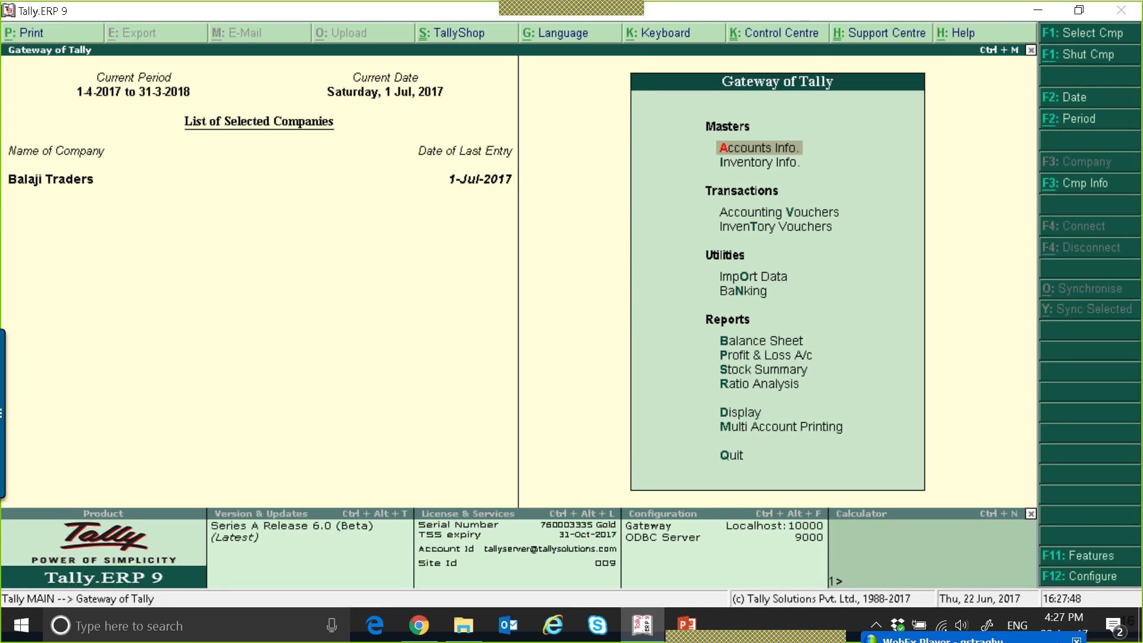
Open the GSTR-1 return from the statutory GST reports and look at the B2B Invoices line.
{"action": "key", "text": "d"}
{"action": "key", "text": "y"}
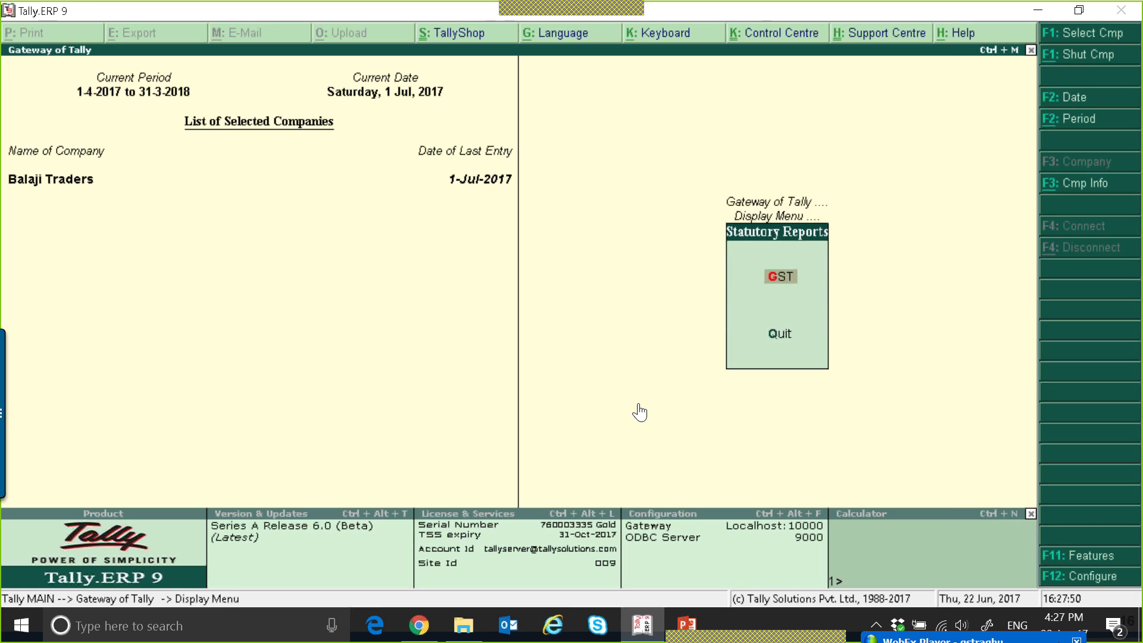
{"action": "key", "text": "g"}
{"action": "key", "text": "Return"}
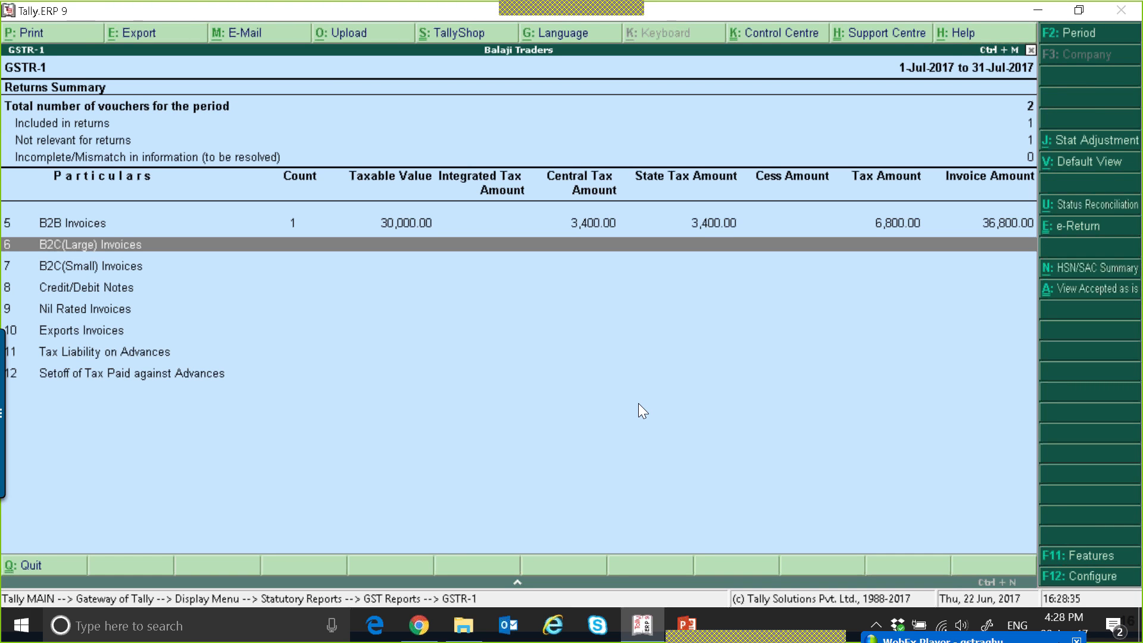
{"action": "key", "text": "Up"}
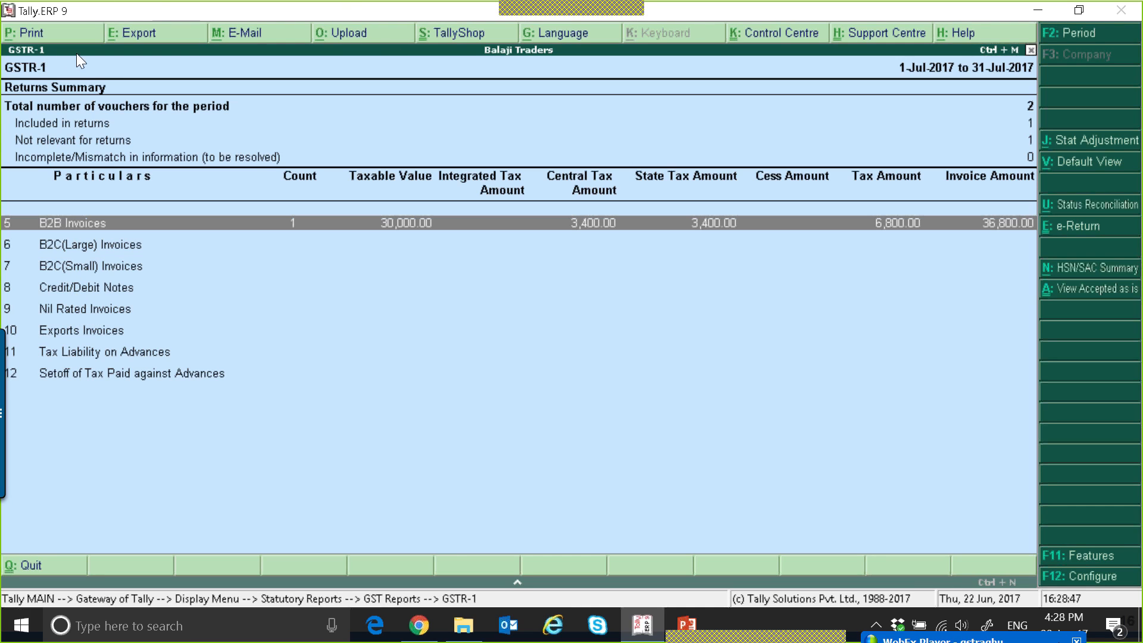
Compare the default and table-wise views of GSTR-1, checking the B2B and B2C(Large) Invoices lines.
{"action": "left_click", "coordinate": [1081, 170]}
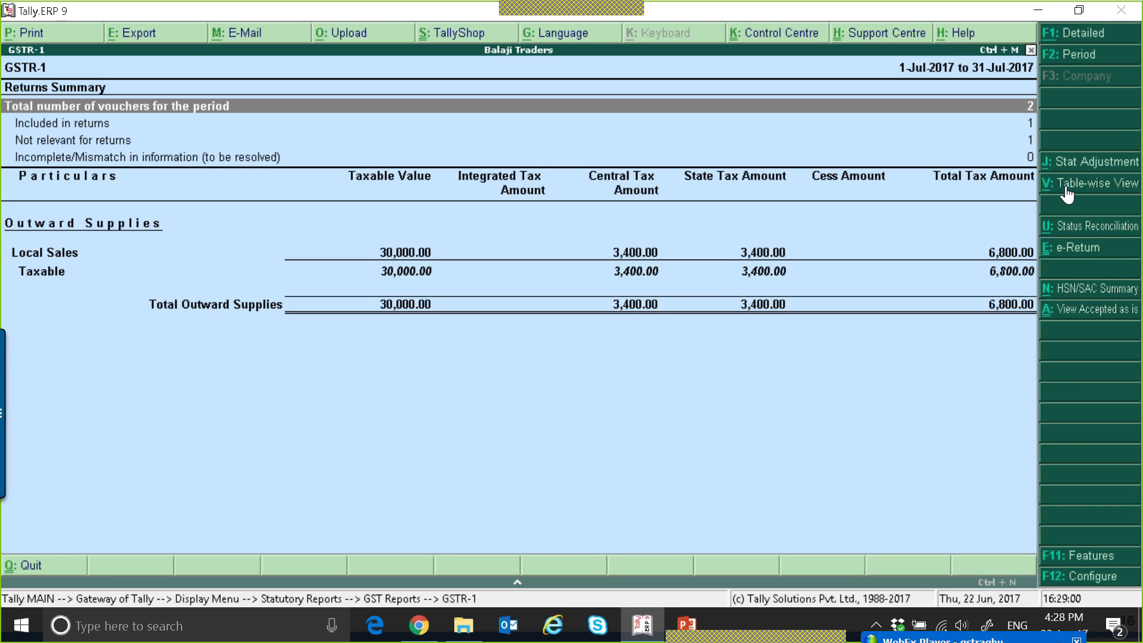
{"action": "left_click", "coordinate": [1066, 186]}
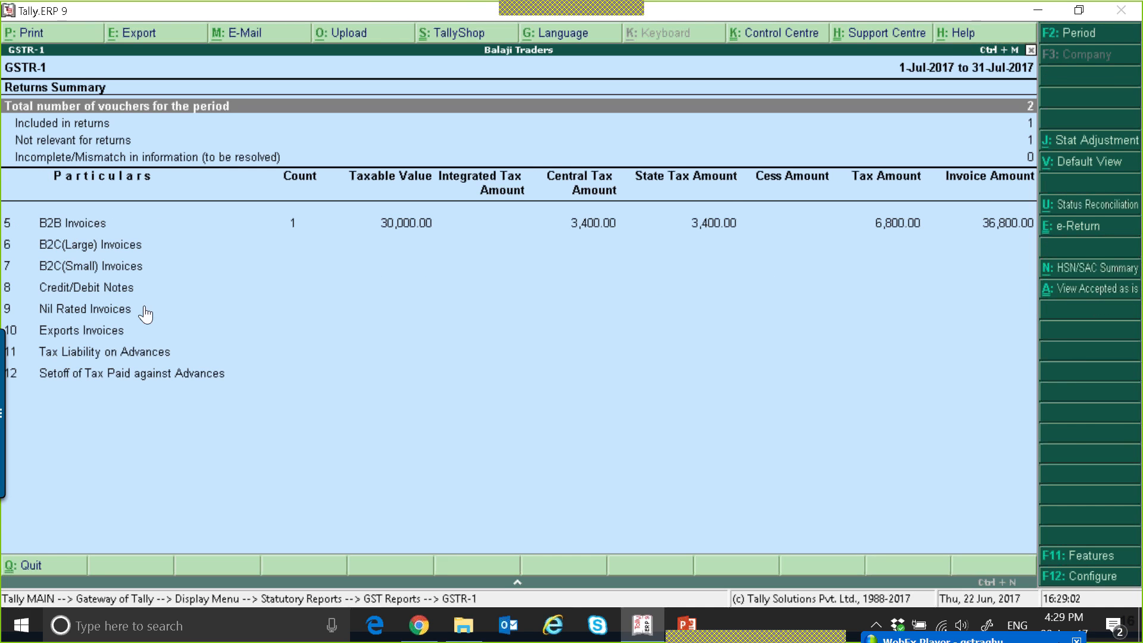
{"action": "left_click", "coordinate": [95, 225]}
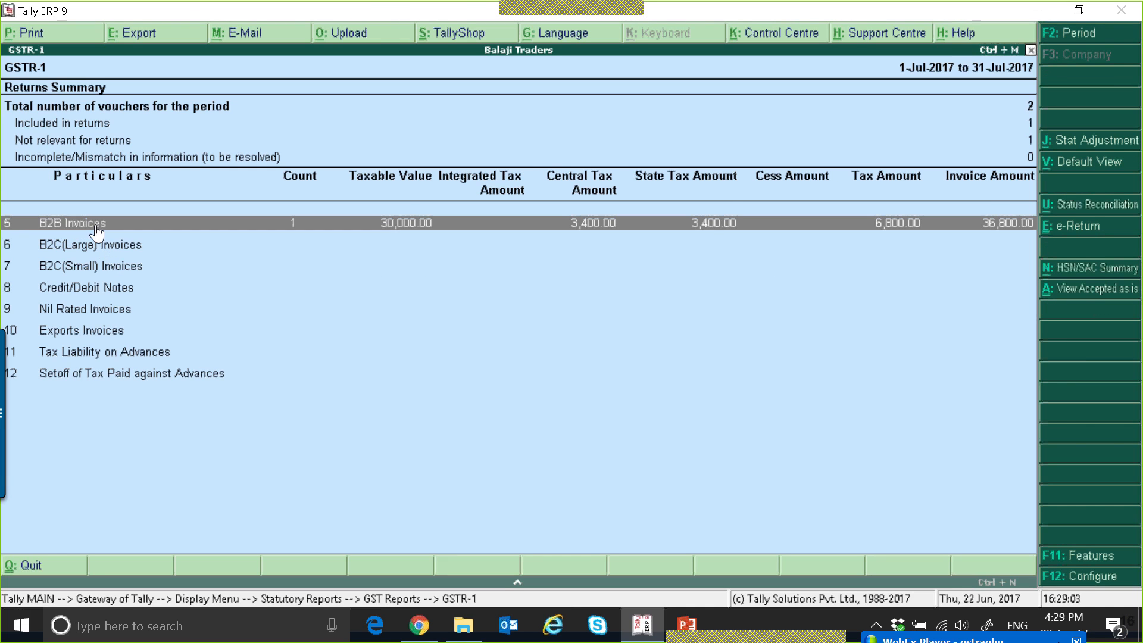
{"action": "left_click", "coordinate": [167, 246]}
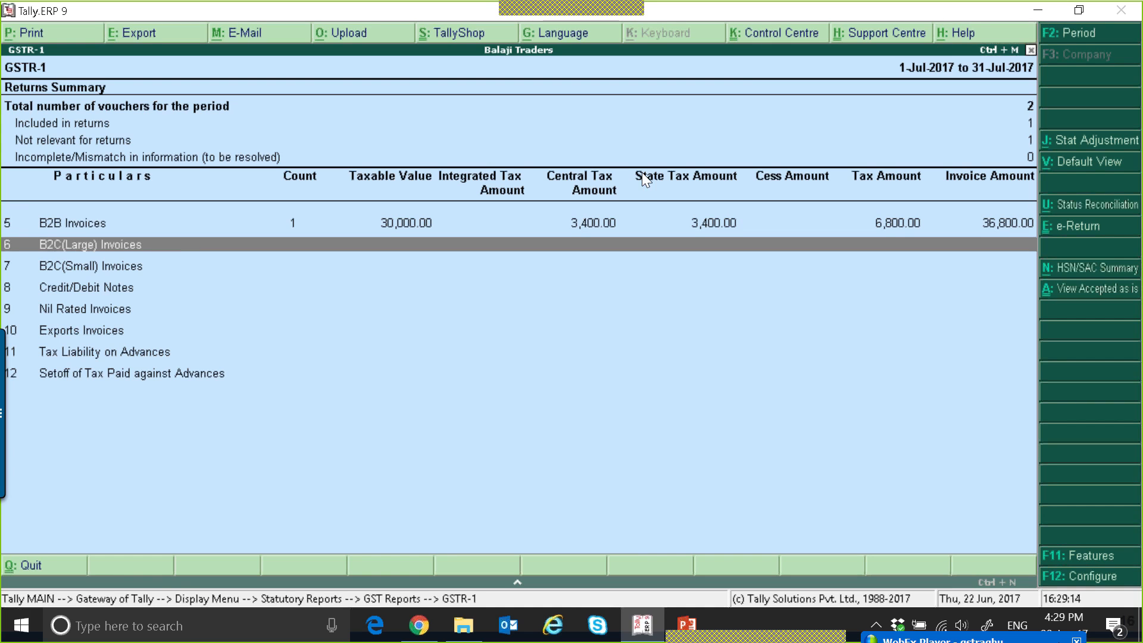
{"action": "left_click", "coordinate": [1058, 166]}
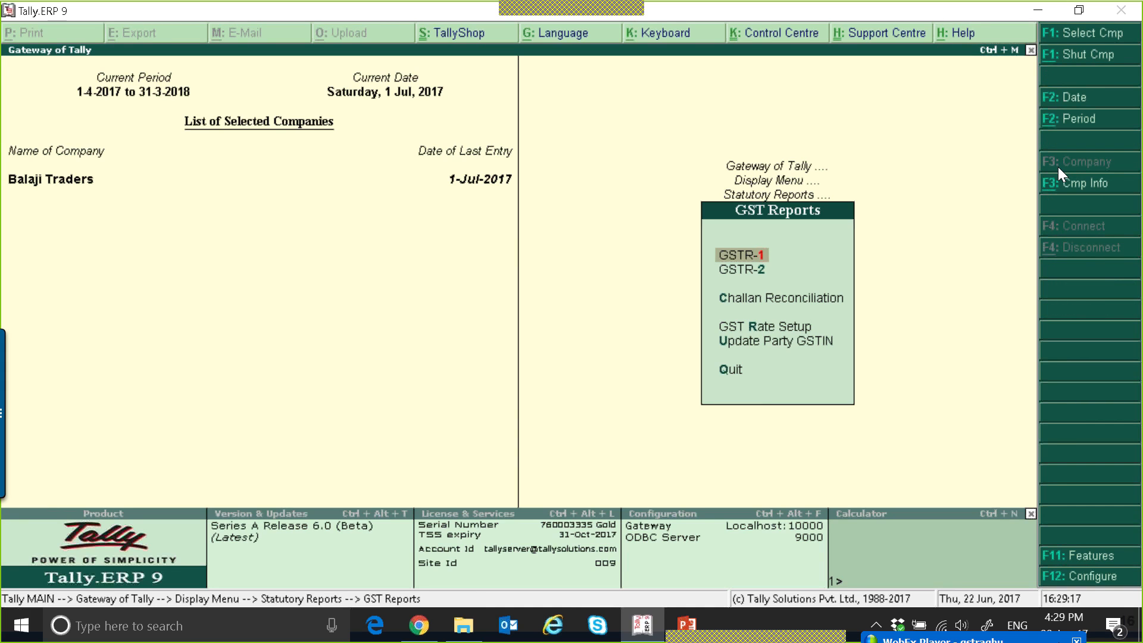
{"action": "left_click", "coordinate": [1084, 183]}
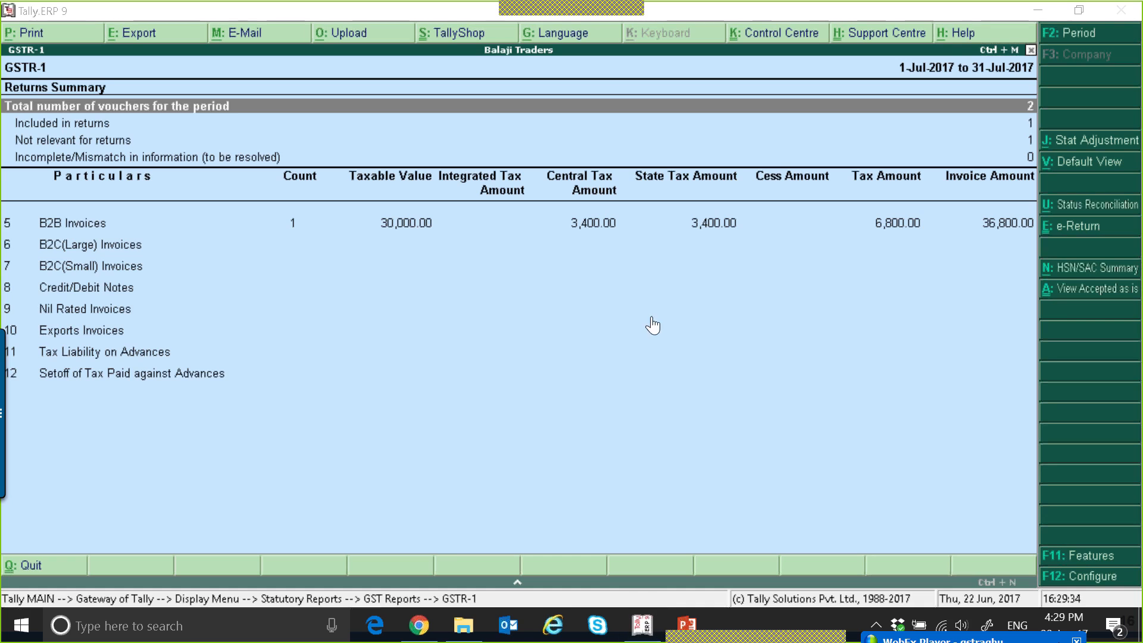
{"action": "left_click", "coordinate": [119, 245]}
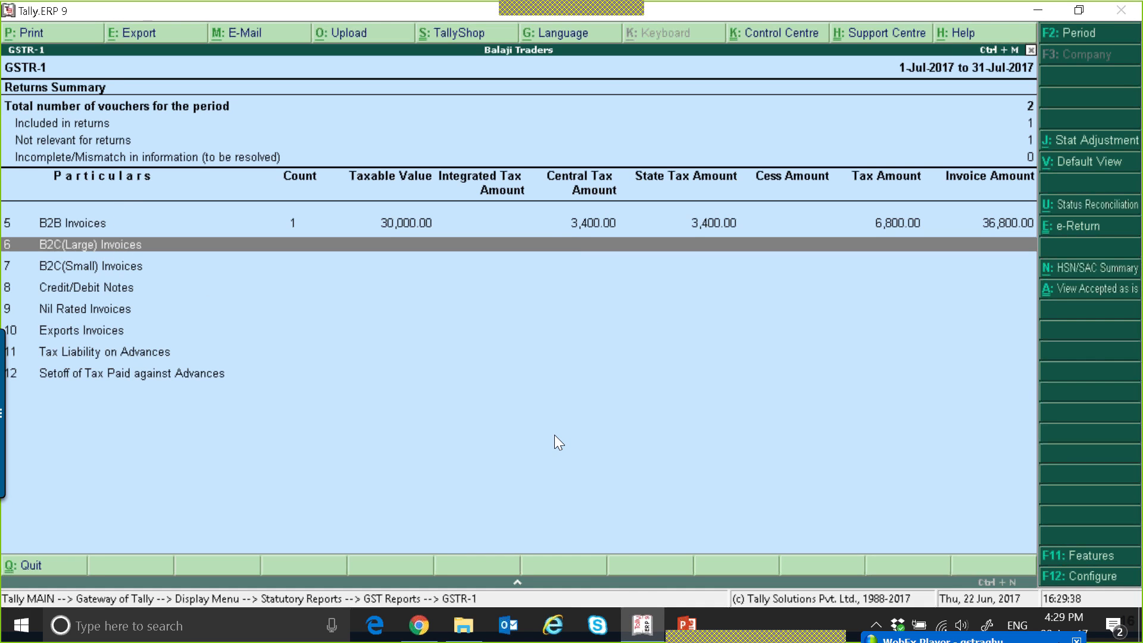
Leave the GSTR-1 return and open the Update Party GSTIN/UIN report for all ledgers from the GST reports.
{"action": "key", "text": "Up"}
{"action": "key", "text": "Escape"}
{"action": "key", "text": "Escape"}
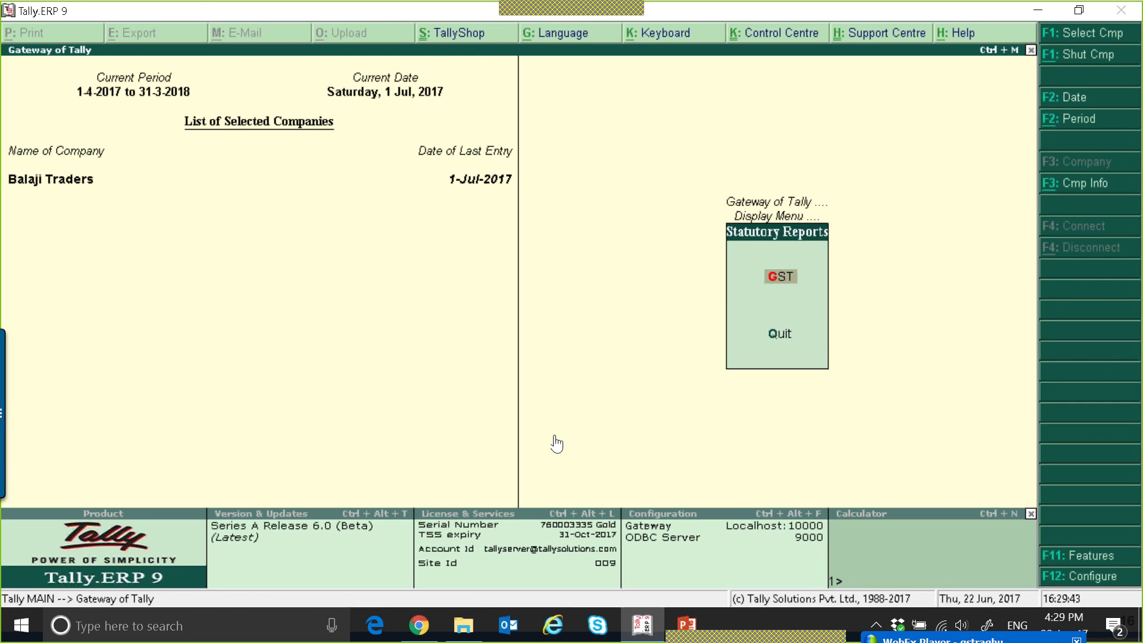
{"action": "key", "text": "Return"}
{"action": "key", "text": "Down"}
{"action": "key", "text": "Down"}
{"action": "key", "text": "Down"}
{"action": "key", "text": "Down"}
{"action": "key", "text": "Return"}
{"action": "key", "text": "Return"}
{"action": "key", "text": "Return"}
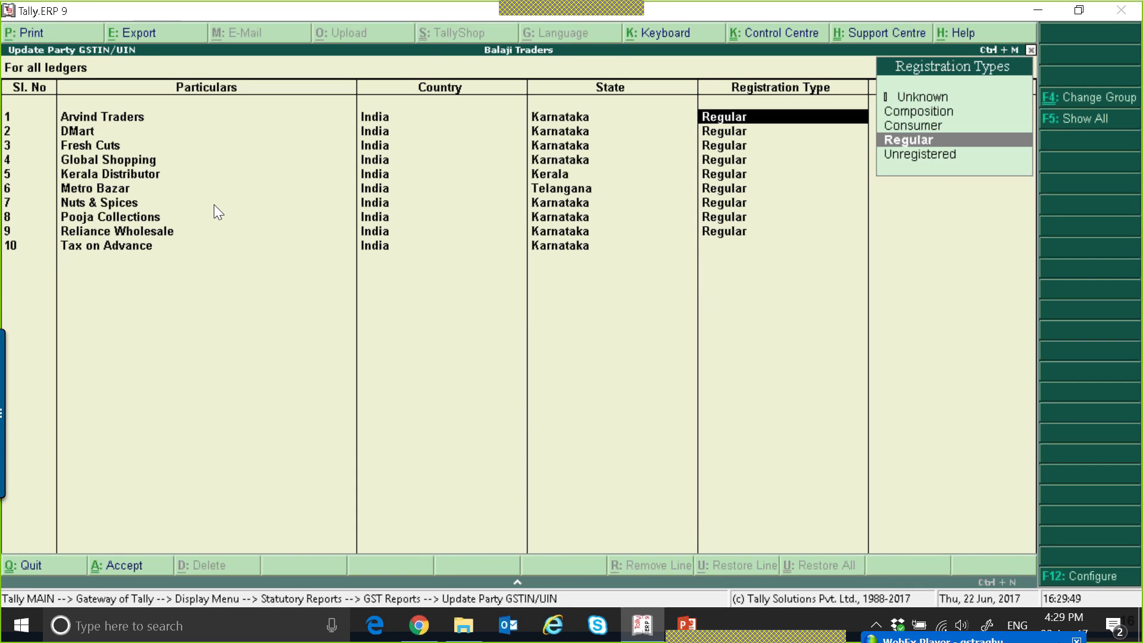
Check the parties' states and registration types, and leave the Update Party GSTIN/UIN report without changing anything.
{"action": "key", "text": "Return"}
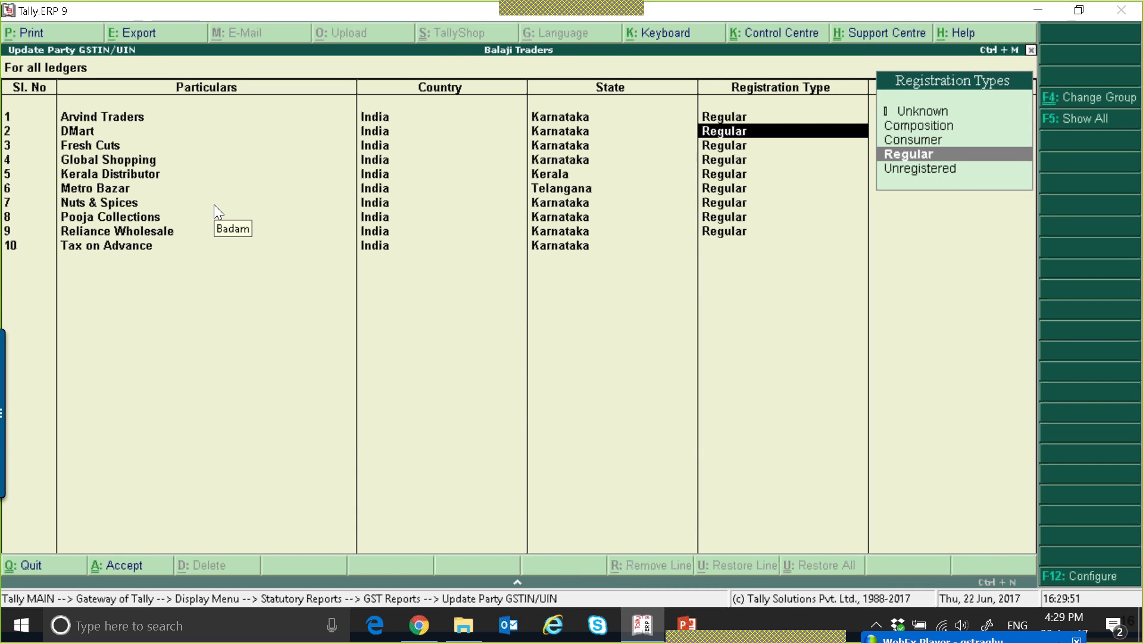
{"action": "key", "text": "BackSpace"}
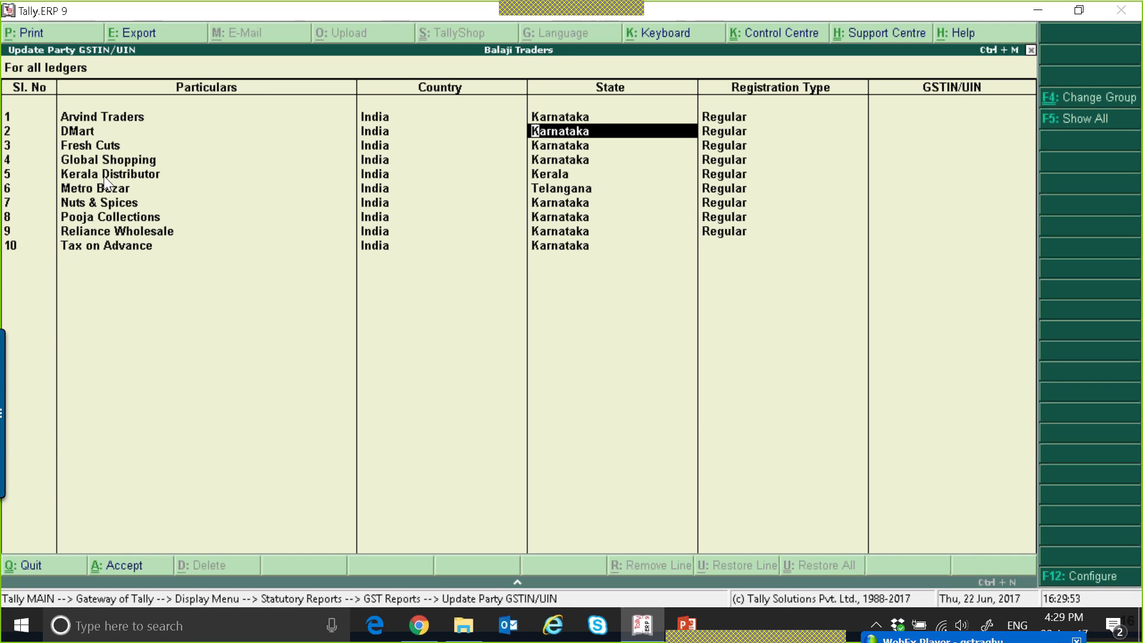
{"action": "key", "text": "Escape"}
{"action": "key", "text": "Escape"}
{"action": "key", "text": "Return"}
{"action": "key", "text": "Escape"}
{"action": "key", "text": "Escape"}
{"action": "key", "text": "Escape"}
{"action": "key", "text": "Escape"}
{"action": "key", "text": "Escape"}
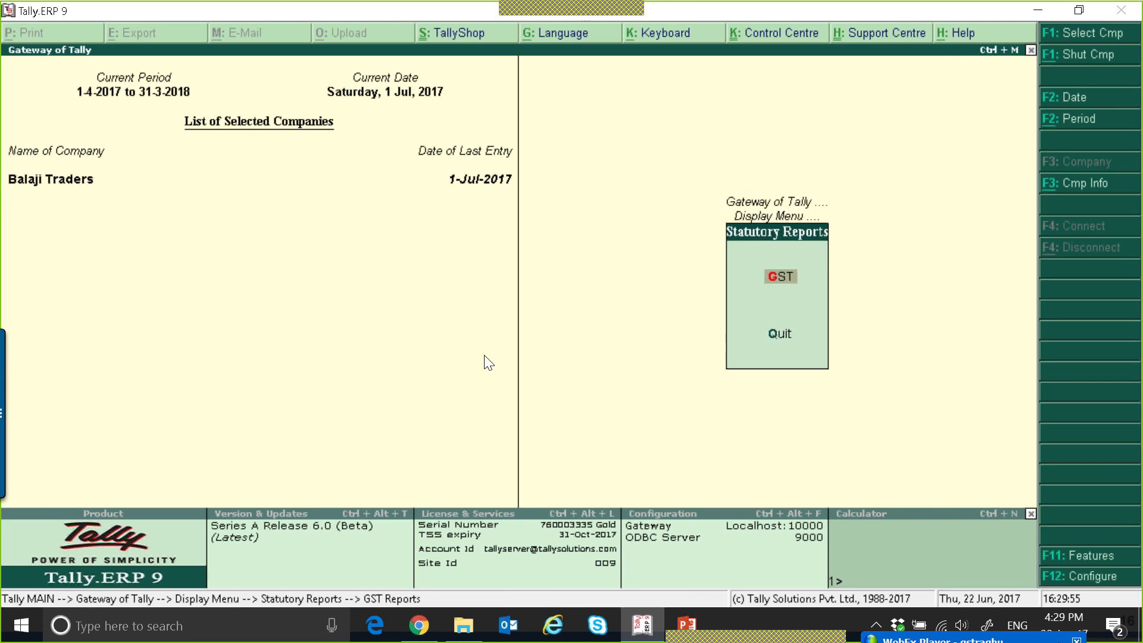
Open the Kerala Distributor ledger for alteration from the single-ledger accounts masters.
{"action": "key", "text": "Return"}
{"action": "key", "text": "Down"}
{"action": "key", "text": "Return"}
{"action": "key", "text": "Down"}
{"action": "key", "text": "Return"}
{"action": "type", "text": "k"}
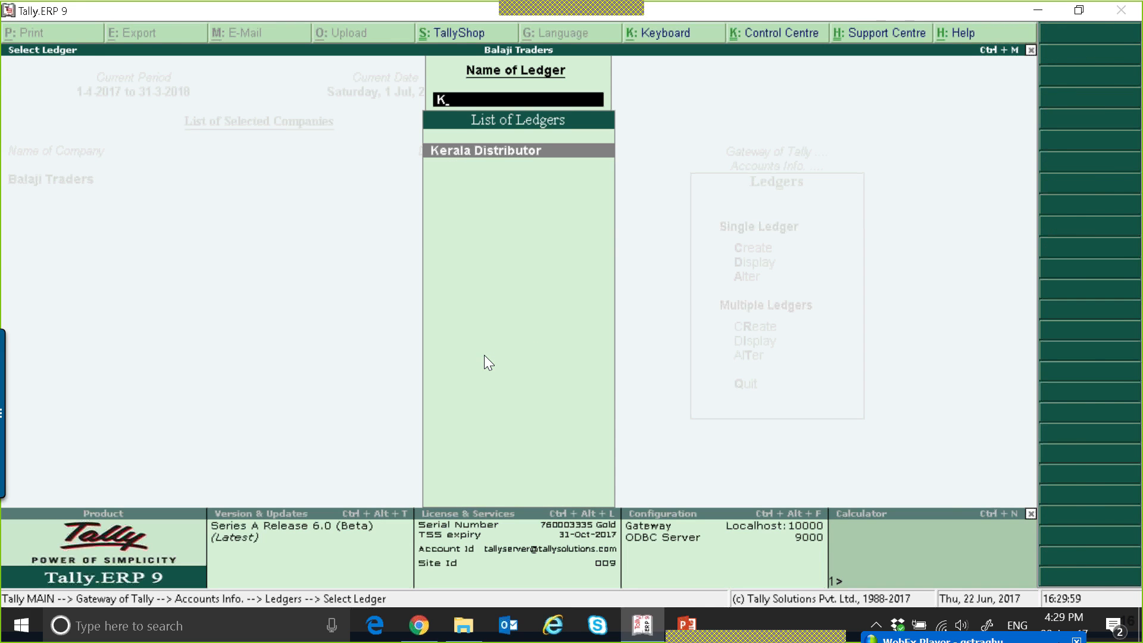
{"action": "key", "text": "Return"}
Enable Set/alter GST details for the Kerala Distributor ledger and keep its registration type as Regular.
{"action": "key", "text": "Return"}
{"action": "key", "text": "Return"}
{"action": "key", "text": "Return"}
{"action": "key", "text": "Return"}
{"action": "key", "text": "Return"}
{"action": "key", "text": "Return"}
{"action": "key", "text": "Return"}
{"action": "key", "text": "Return"}
{"action": "key", "text": "Return"}
{"action": "key", "text": "Return"}
{"action": "key", "text": "Return"}
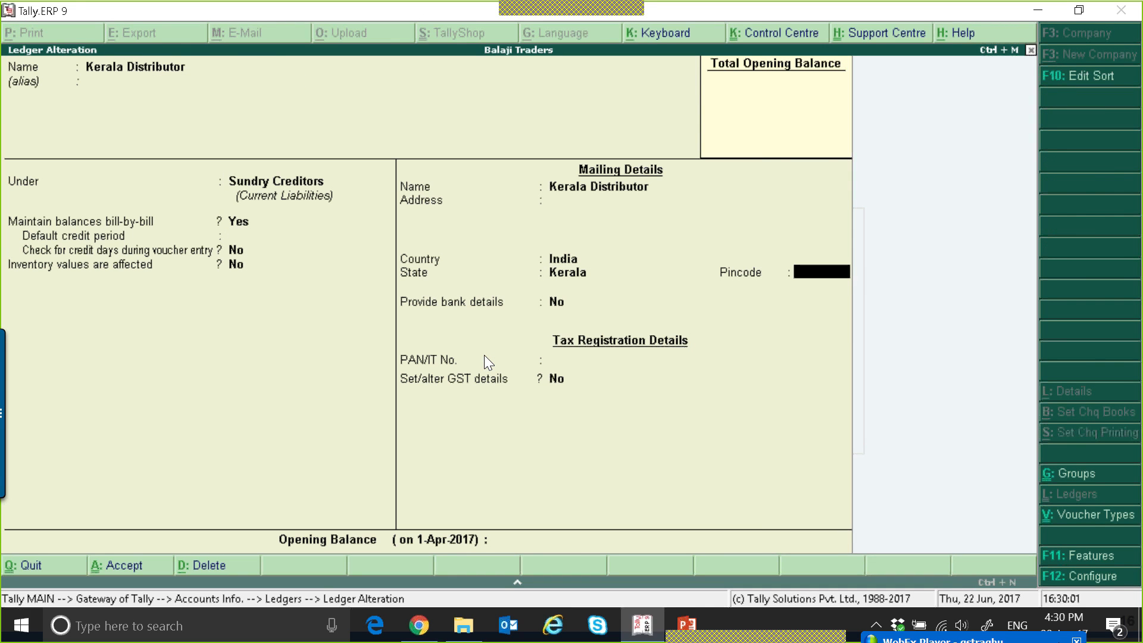
{"action": "key", "text": "Return"}
{"action": "key", "text": "Return"}
{"action": "key", "text": "Return"}
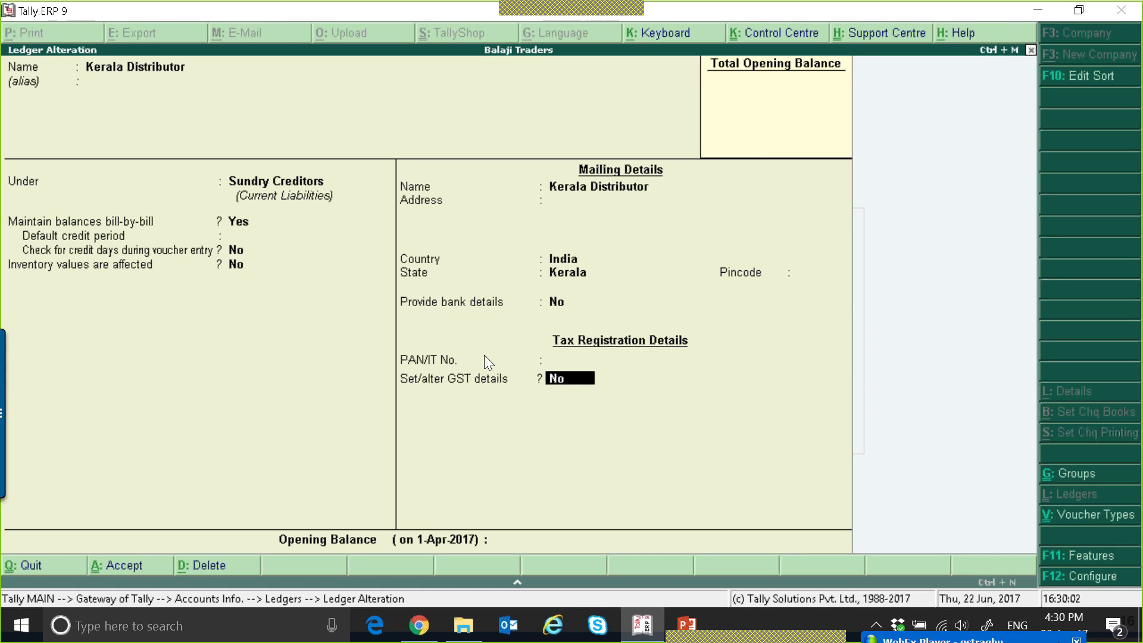
{"action": "type", "text": "y"}
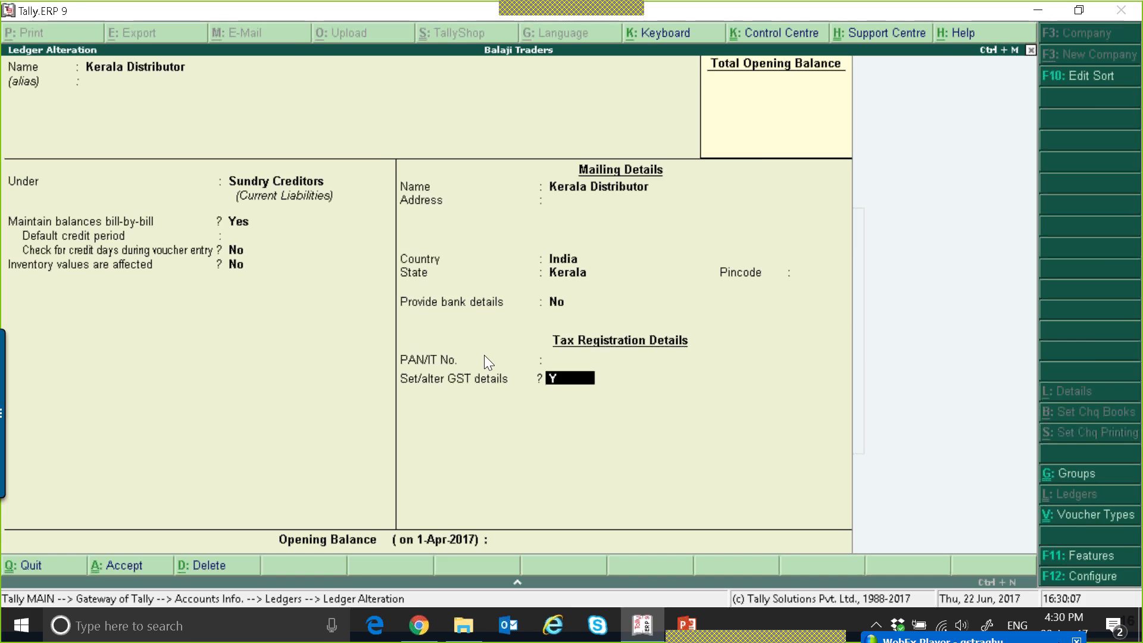
{"action": "key", "text": "Return"}
{"action": "key", "text": "Return"}
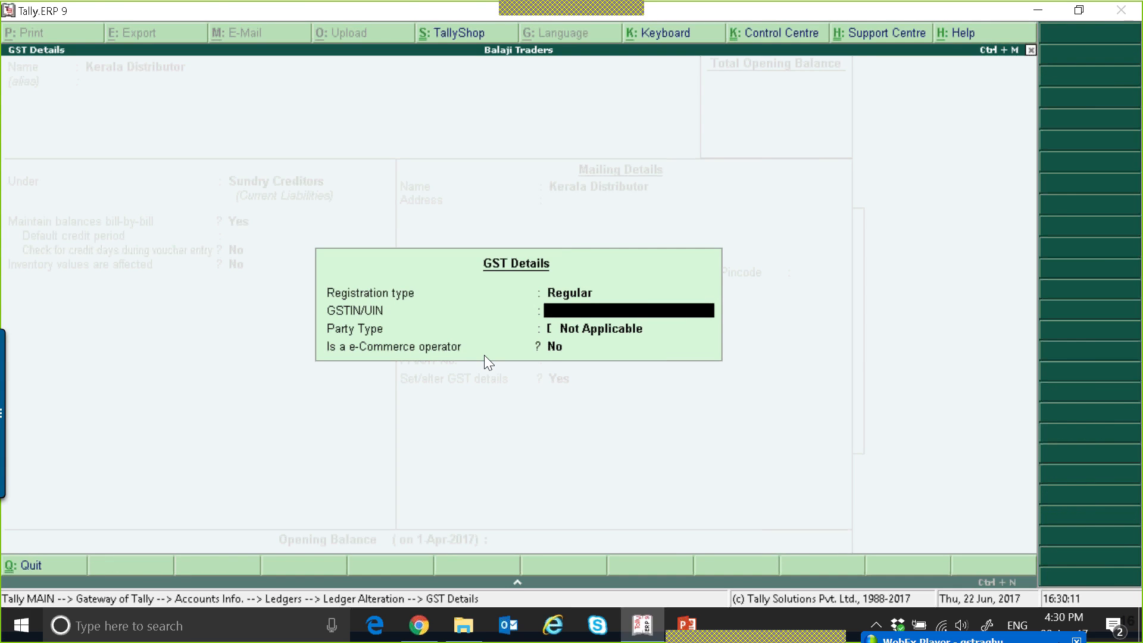
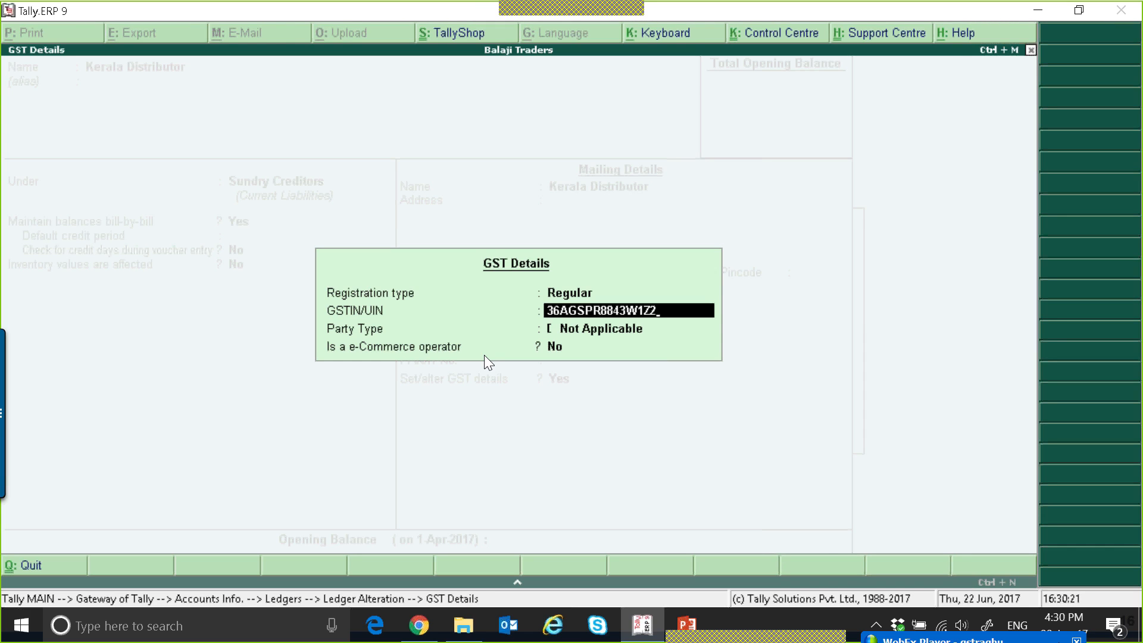
Enter the GSTIN/UIN of Kerala Distributor in its GST details, using state code 36.
{"action": "key", "text": "Return"}
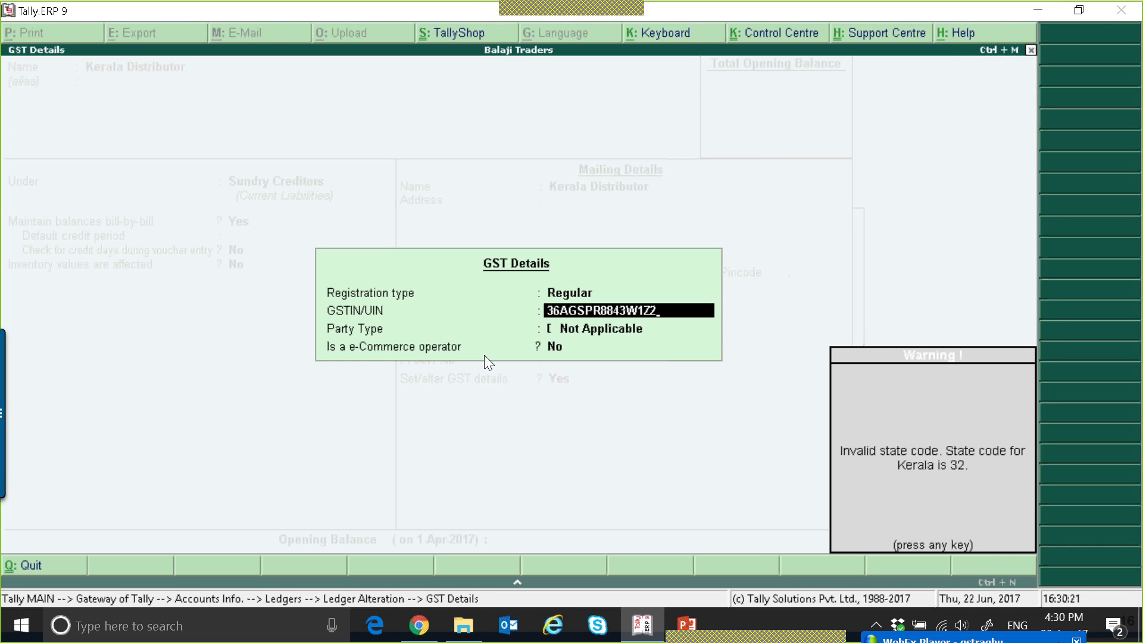
Correct the GSTIN's state code to 32 and keep the party type as Not Applicable.
{"action": "key", "text": "Return"}
{"action": "key", "text": "BackSpace"}
{"action": "key", "text": "Right"}
{"action": "type", "text": "2"}
{"action": "key", "text": "Return"}
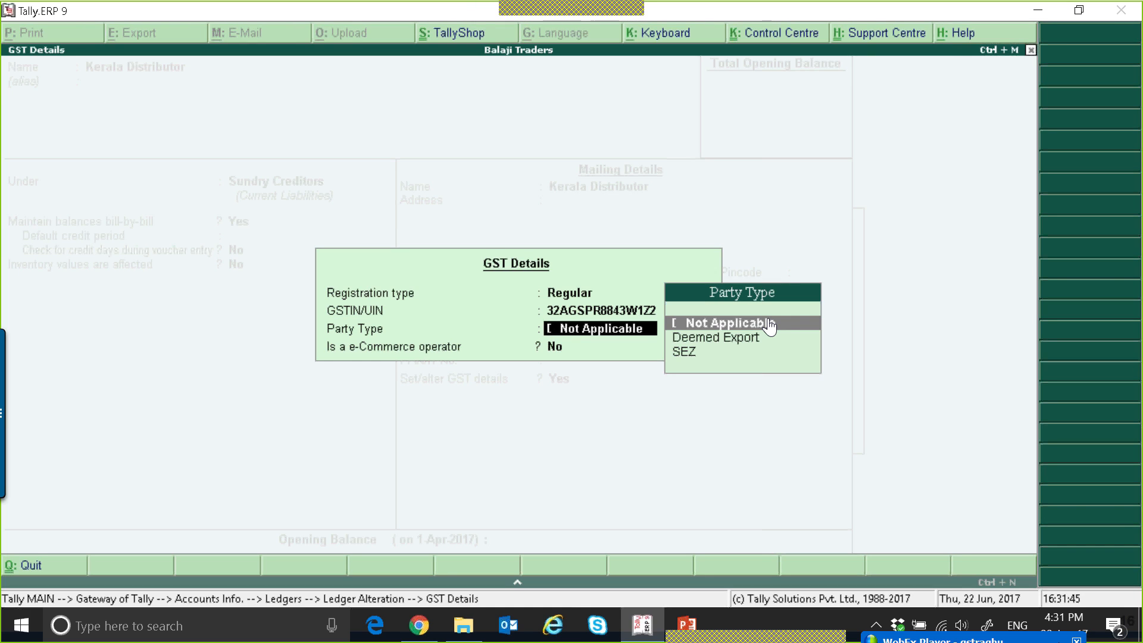
{"action": "key", "text": "Return"}
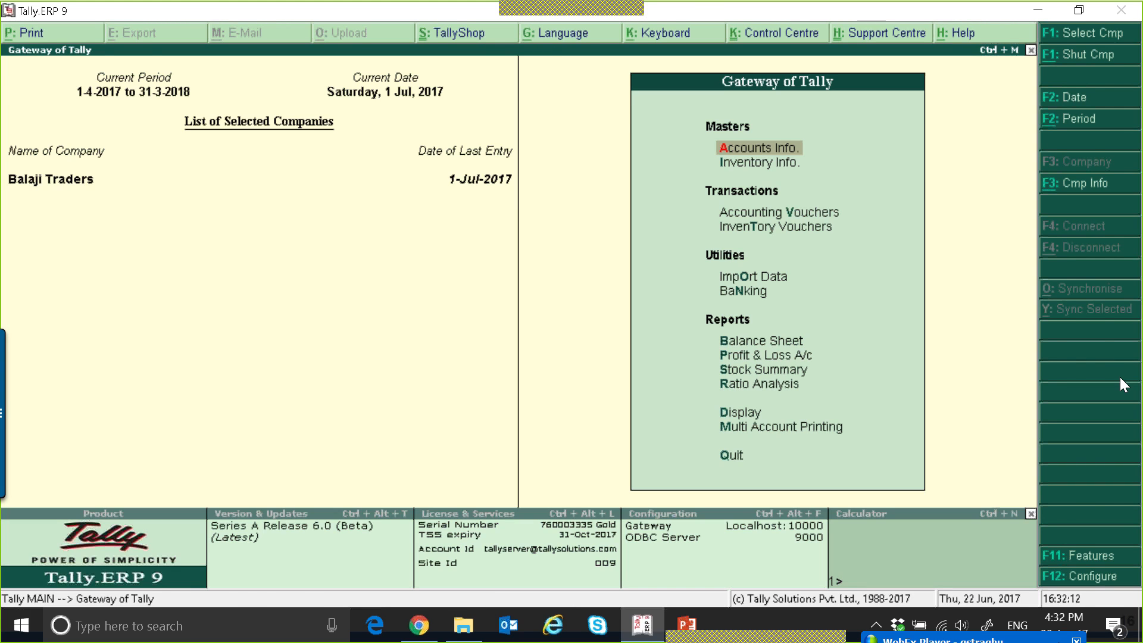
Start a sales voucher dated 3-Jul-2017 for Kerala Distributor with Sales as the sales ledger.
{"action": "key", "text": "v"}
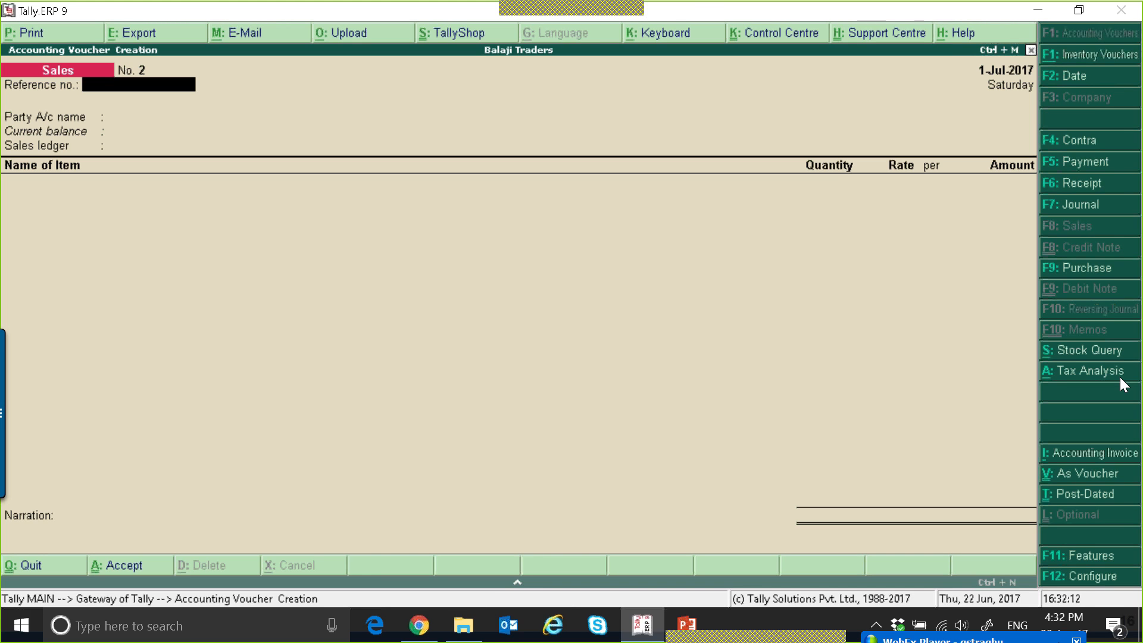
{"action": "key", "text": "plus"}
{"action": "key", "text": "plus"}
{"action": "key", "text": "Return"}
{"action": "type", "text": "k"}
{"action": "key", "text": "Return"}
{"action": "key", "text": "ctrl+a"}
{"action": "key", "text": "Return"}
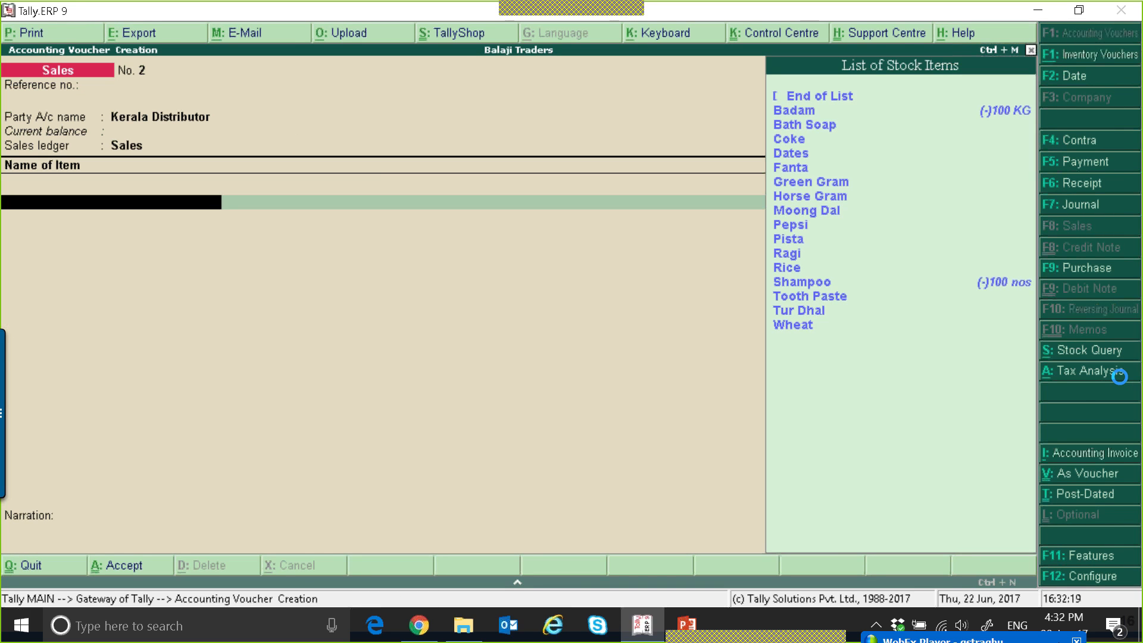
Add the item Badam to the sales voucher with a quantity of 100 KG at a rate of 150 per KG.
{"action": "key", "text": "Down"}
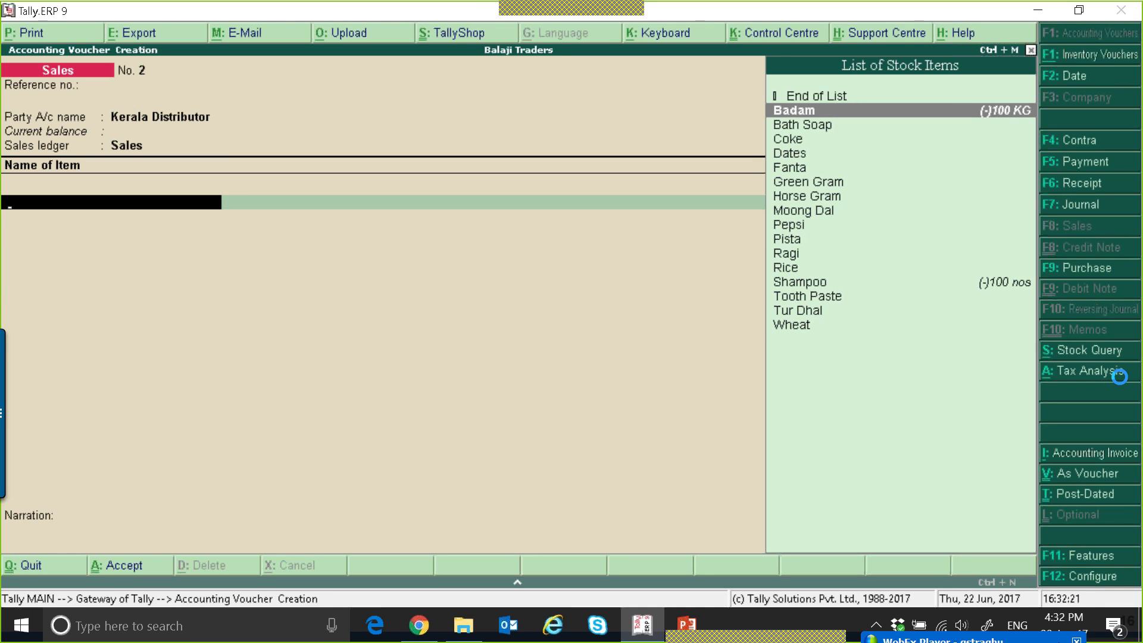
{"action": "key", "text": "Return"}
{"action": "type", "text": "100"}
{"action": "key", "text": "Return"}
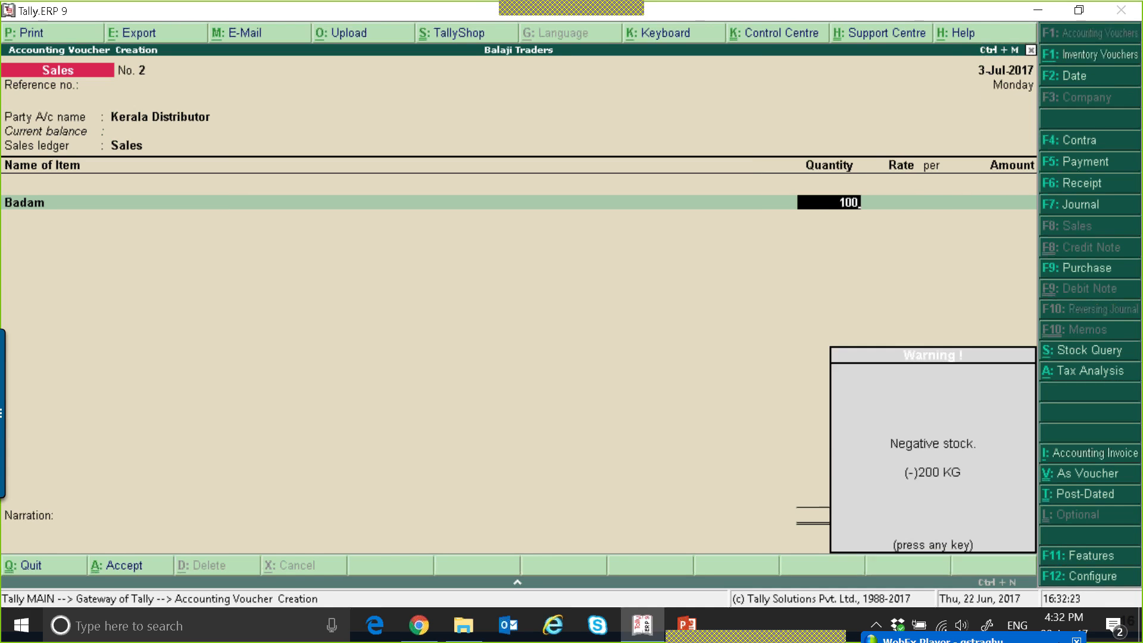
{"action": "key", "text": "Return"}
{"action": "type", "text": "150"}
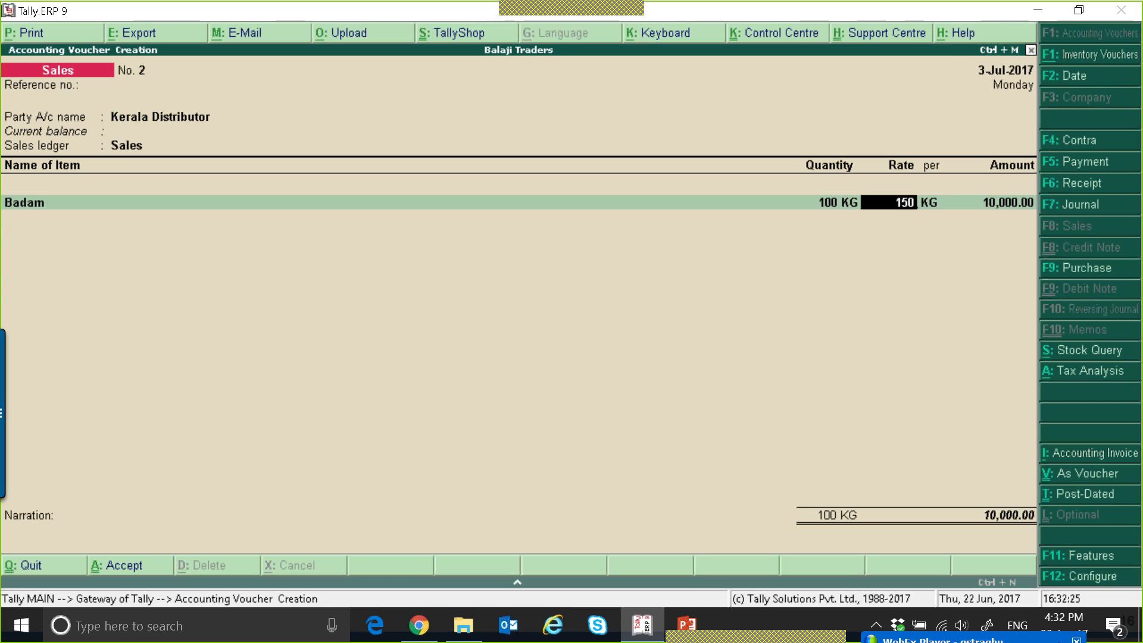
{"action": "key", "text": "Return"}
{"action": "key", "text": "Return"}
{"action": "key", "text": "Return"}
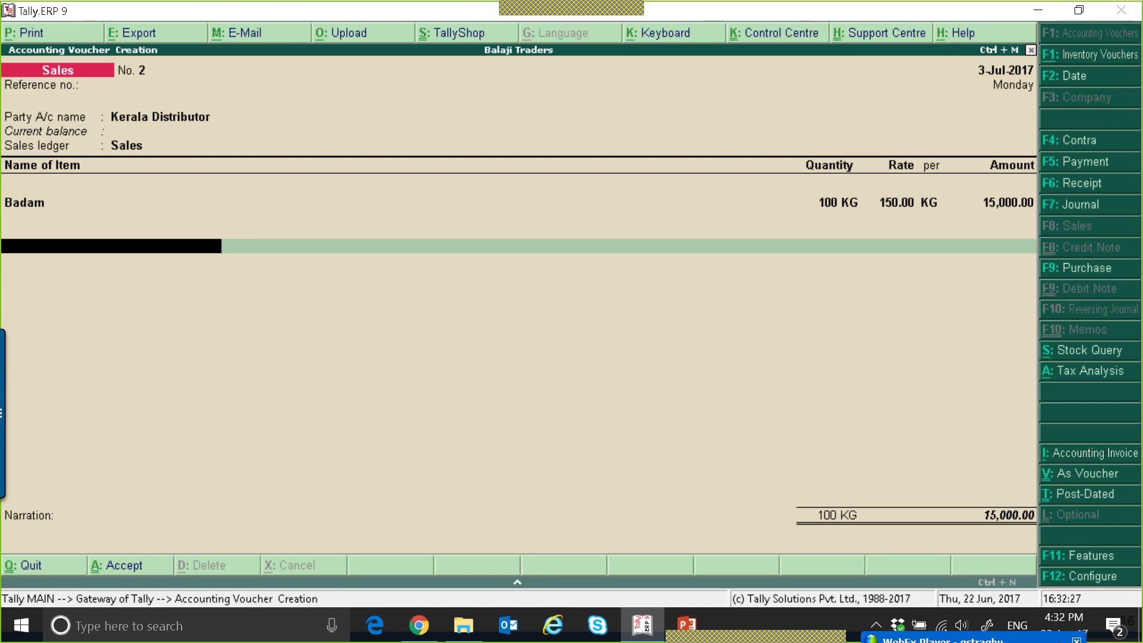
Try to apply the CGST and SGST ledgers to the Kerala Distributor sale.
{"action": "type", "text": "CG"}
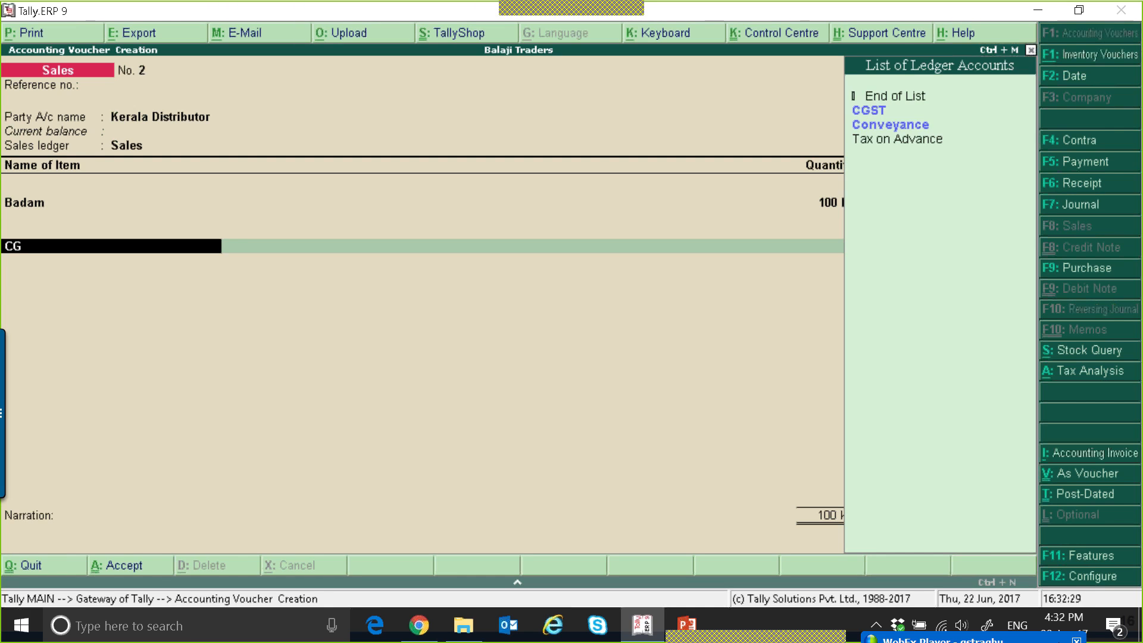
{"action": "key", "text": "Return"}
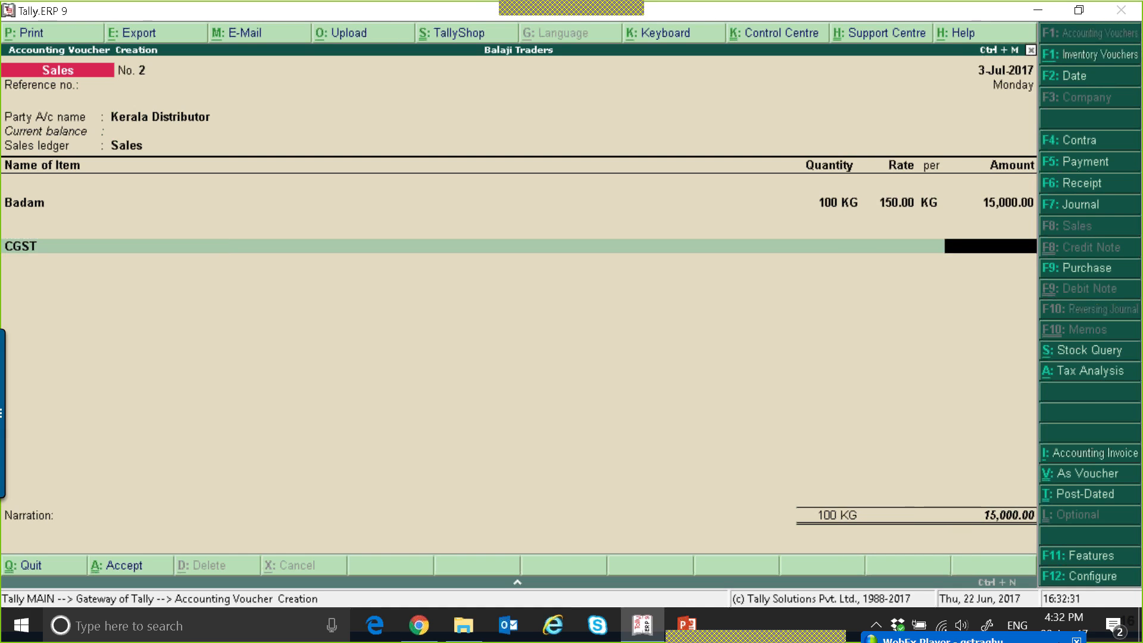
{"action": "key", "text": "Return"}
{"action": "type", "text": "SG"}
{"action": "key", "text": "Return"}
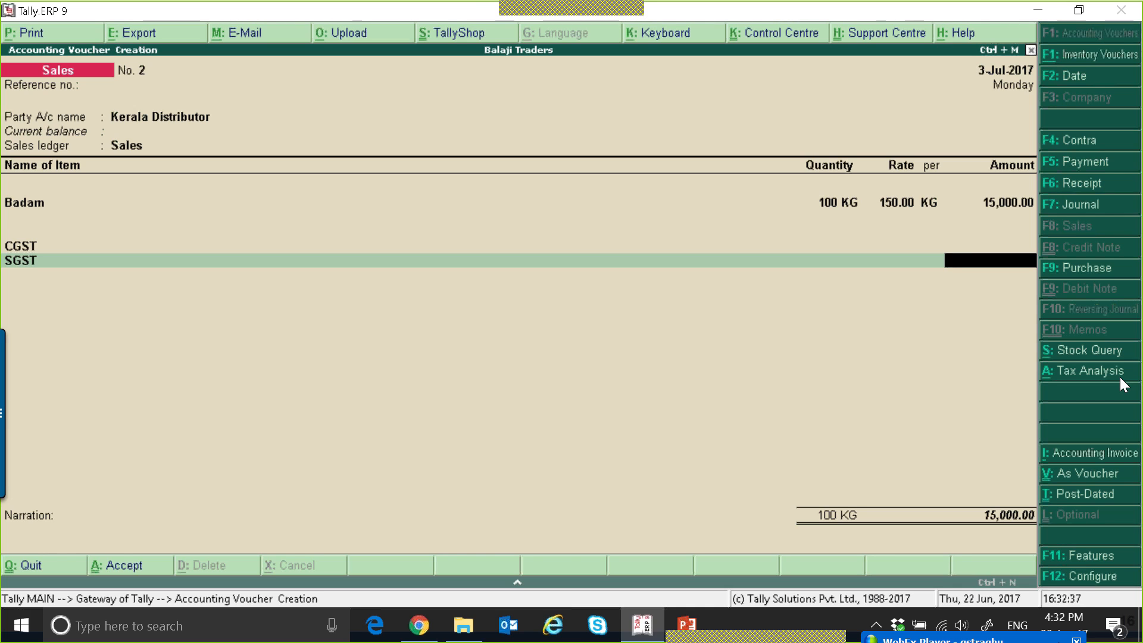
Replace the CGST line of the sales voucher with the IGST ledger and remove the SGST line.
{"action": "key", "text": "BackSpace"}
{"action": "key", "text": "BackSpace"}
{"action": "key", "text": "BackSpace"}
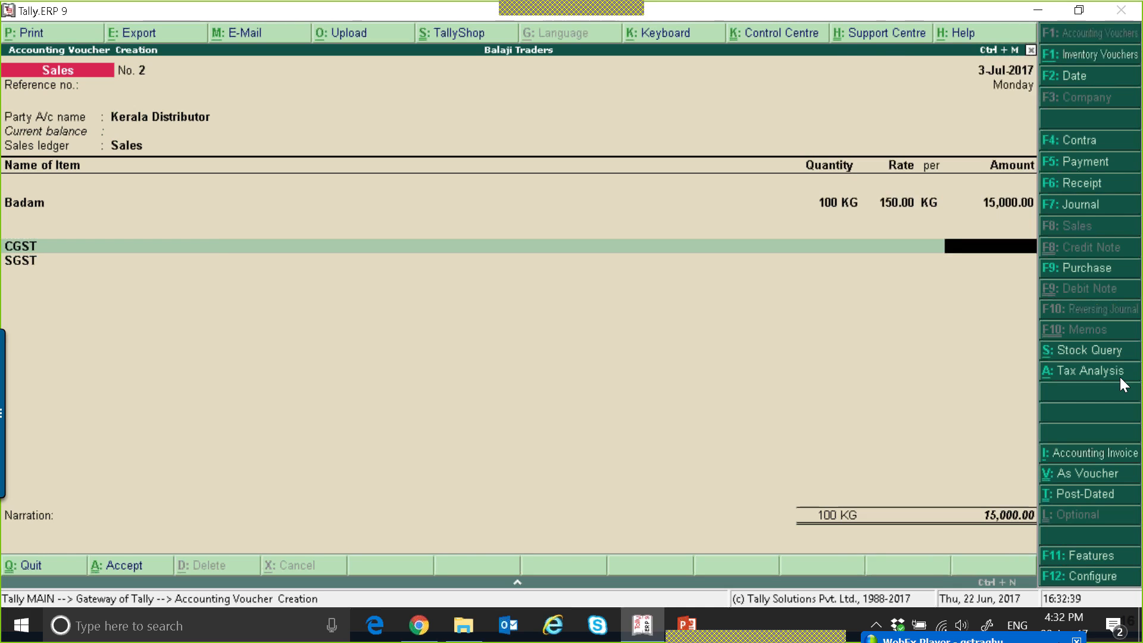
{"action": "type", "text": "i"}
{"action": "key", "text": "Return"}
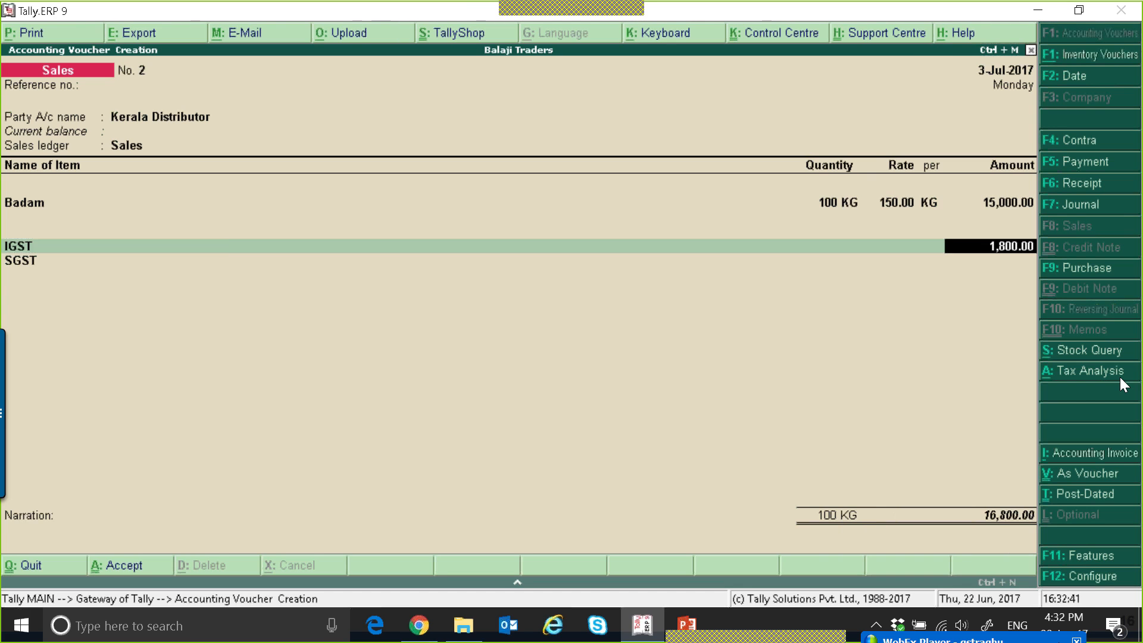
{"action": "key", "text": "Return"}
{"action": "key", "text": "Return"}
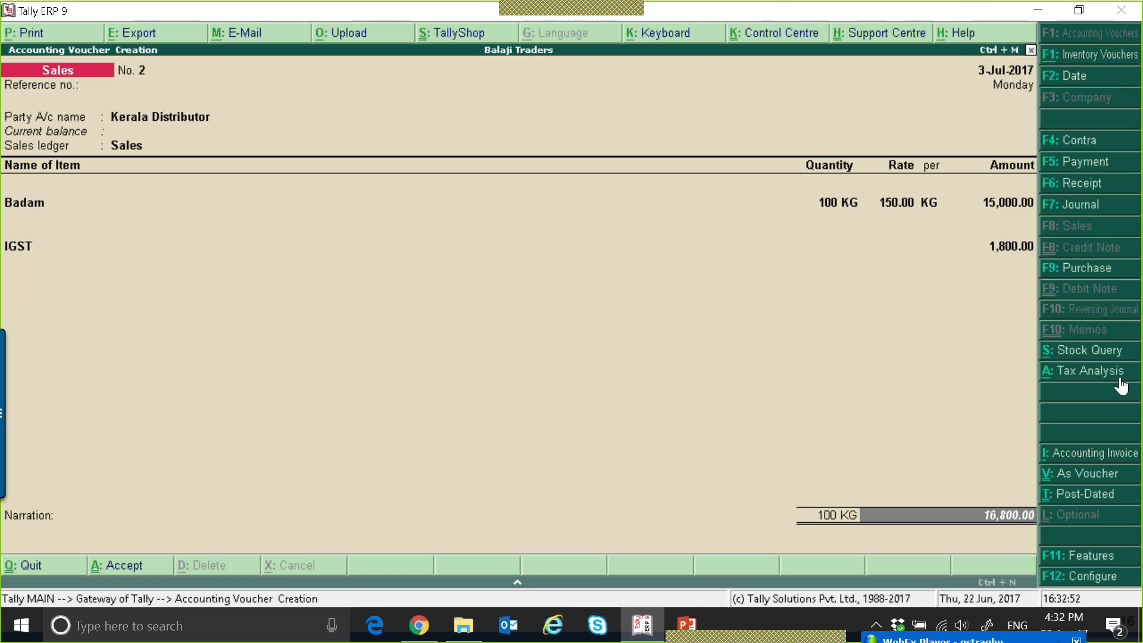
View the voucher's Tax Analysis in detailed form, check the integrated tax on Badam, and return to the voucher.
{"action": "left_click", "coordinate": [1078, 372]}
{"action": "key", "text": "alt+F1"}
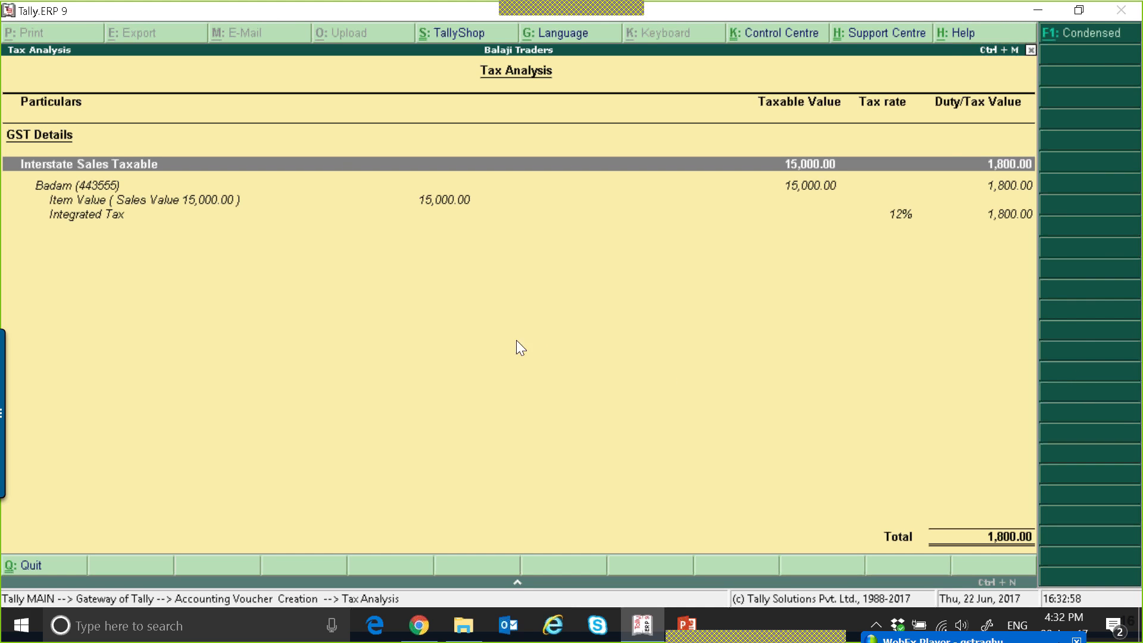
{"action": "key", "text": "Escape"}
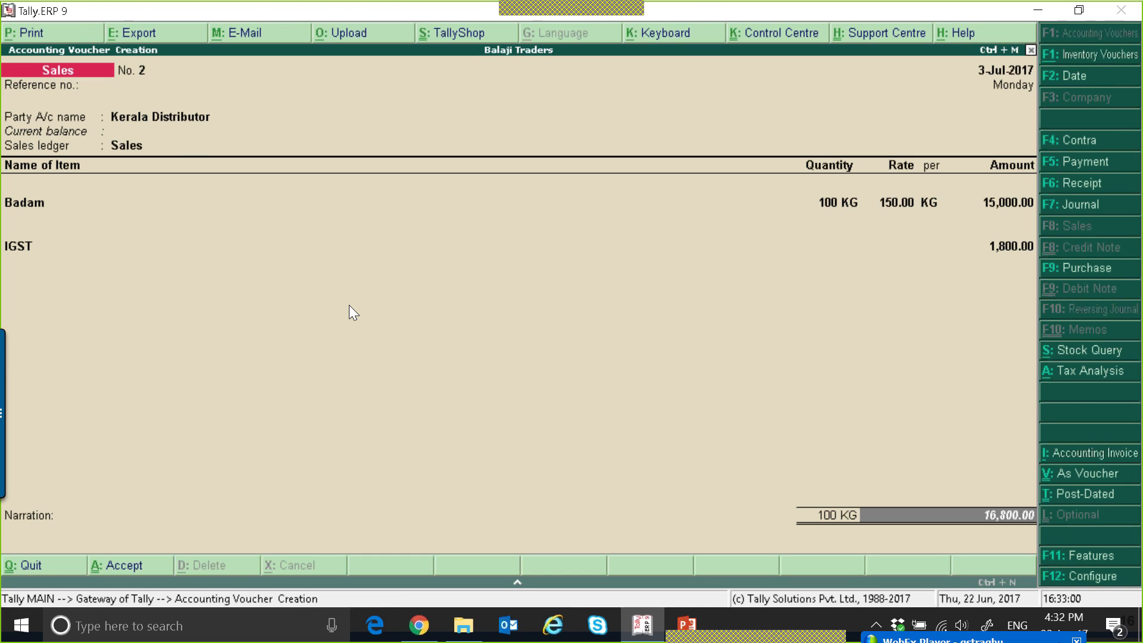
Accept the bill-wise details with New Ref 2 for Kerala Distributor, save the sales voucher and leave voucher entry.
{"action": "key", "text": "Return"}
{"action": "key", "text": "Return"}
{"action": "key", "text": "Return"}
{"action": "key", "text": "Return"}
{"action": "key", "text": "Return"}
{"action": "key", "text": "Return"}
{"action": "key", "text": "Return"}
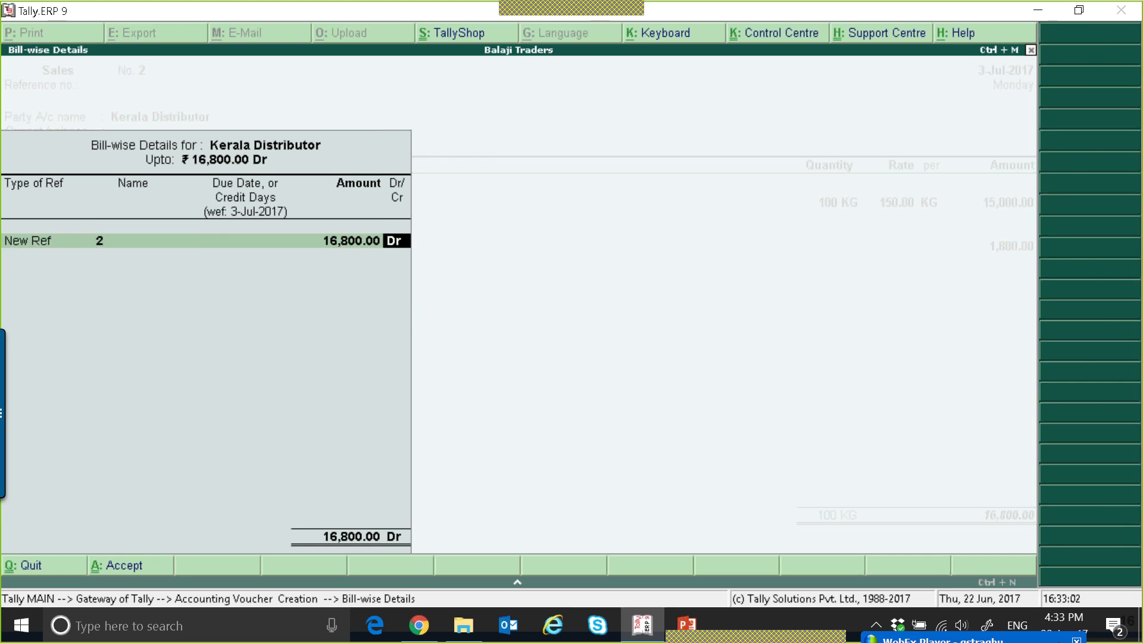
{"action": "key", "text": "Return"}
{"action": "key", "text": "Escape"}
{"action": "key", "text": "Return"}
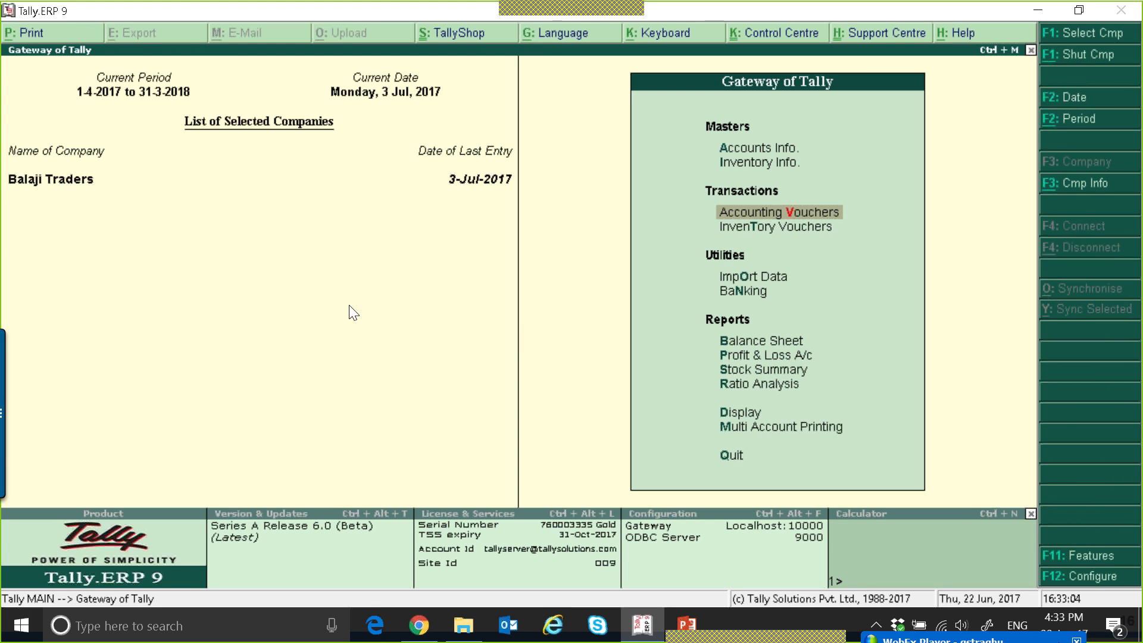
Open the GSTR-1 return from the statutory GST reports and examine the vouchers included under B2B Invoices.
{"action": "key", "text": "d"}
{"action": "key", "text": "o"}
{"action": "key", "text": "g"}
{"action": "key", "text": "Return"}
{"action": "key", "text": "Down"}
{"action": "key", "text": "Down"}
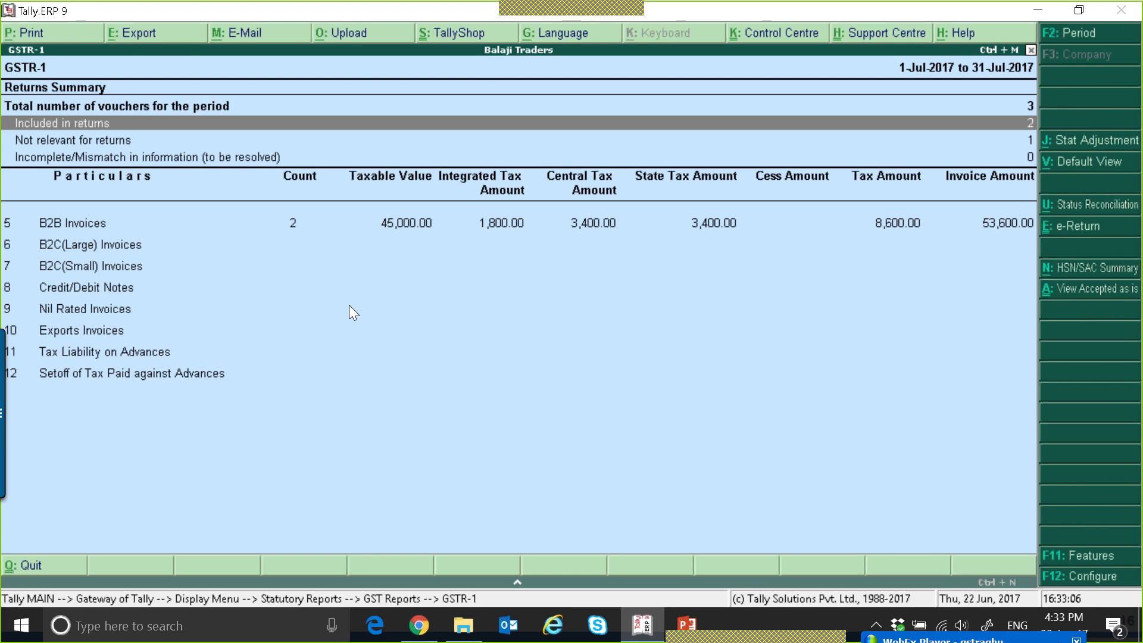
{"action": "key", "text": "Down"}
{"action": "key", "text": "Down"}
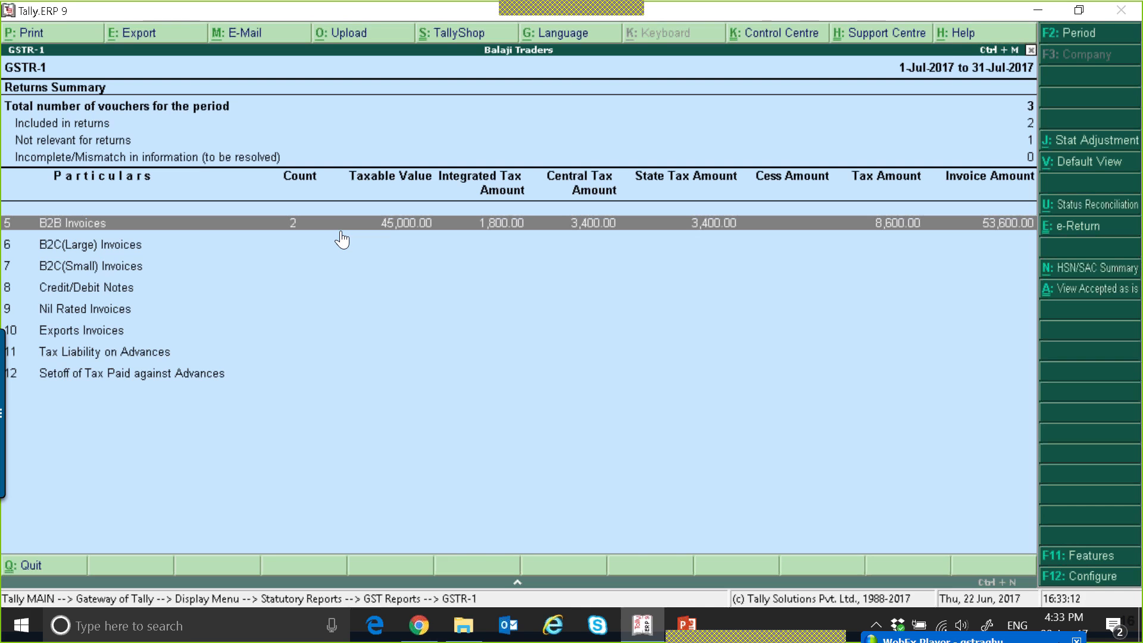
Open the B2B Invoices voucher register and compare the tax amounts of the Cool Joint and Kerala Distributor sales.
{"action": "key", "text": "Return"}
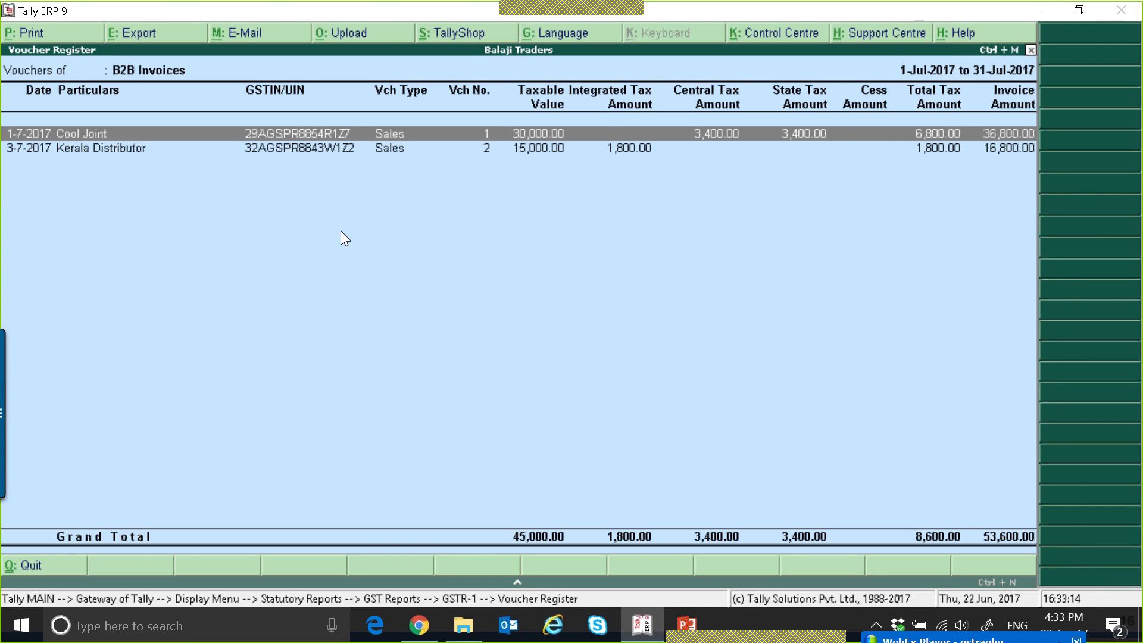
{"action": "key", "text": "Down"}
{"action": "key", "text": "Up"}
{"action": "key", "text": "Down"}
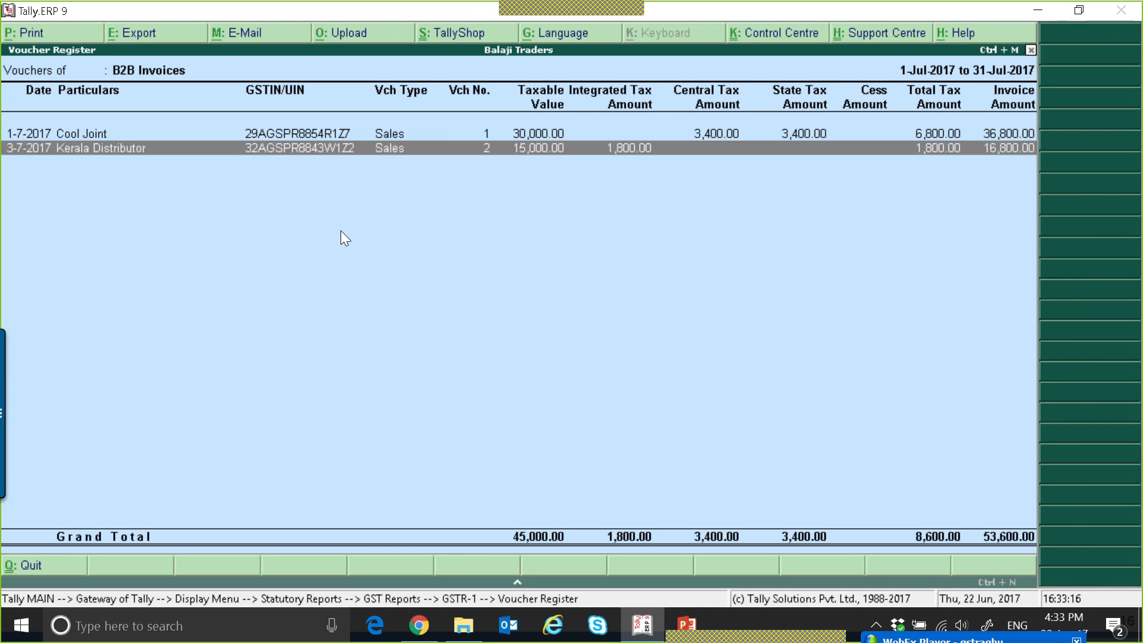
{"action": "key", "text": "Up"}
{"action": "key", "text": "Down"}
{"action": "key", "text": "Up"}
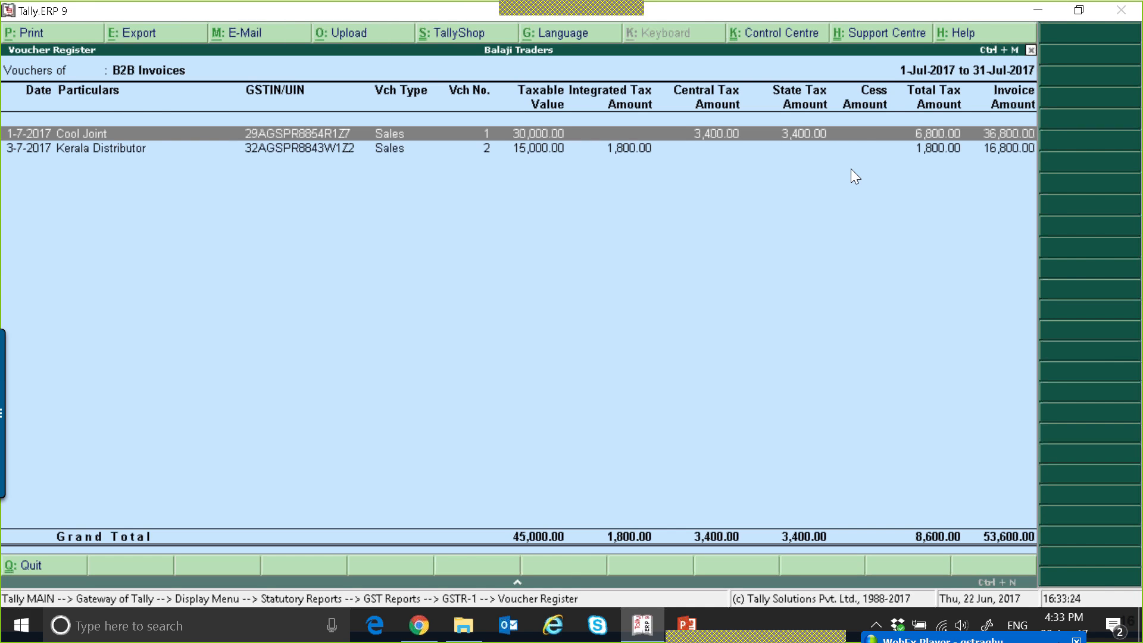
Return to the GSTR-1 summary and examine the B2B, B2C(Large) and B2C(Small) Invoices categories.
{"action": "key", "text": "Escape"}
{"action": "key", "text": "Down"}
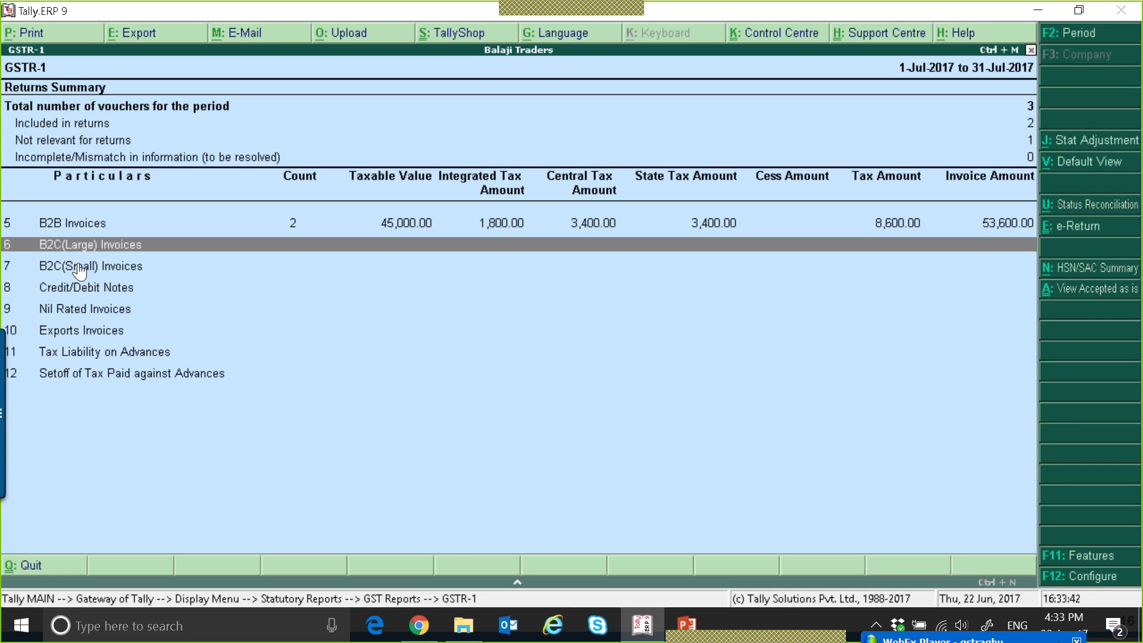
{"action": "key", "text": "Up"}
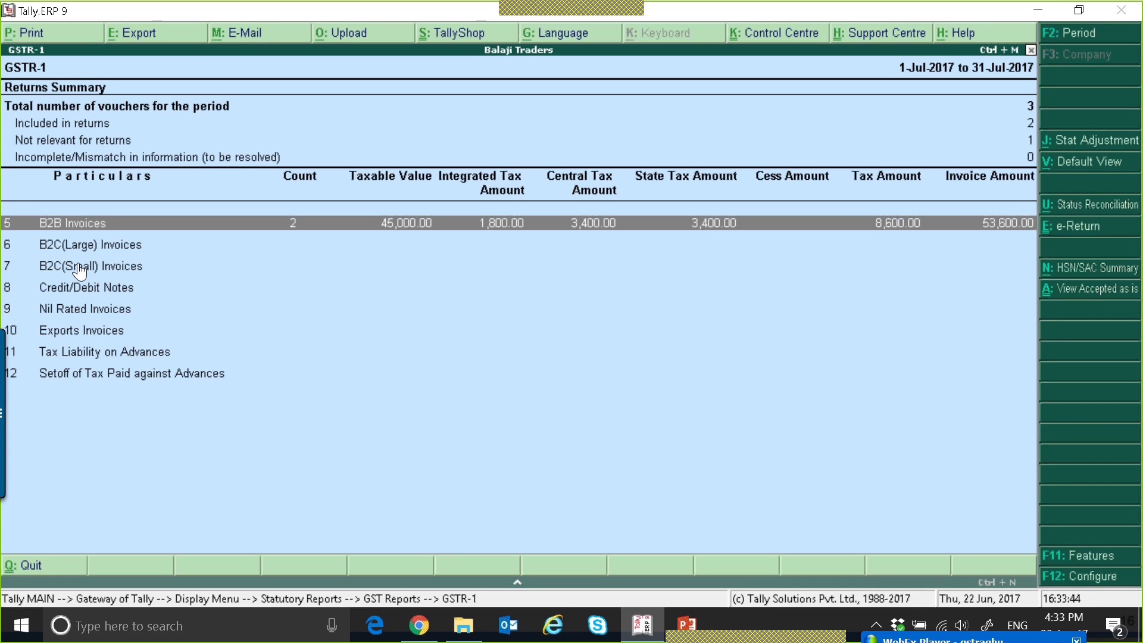
{"action": "key", "text": "Down"}
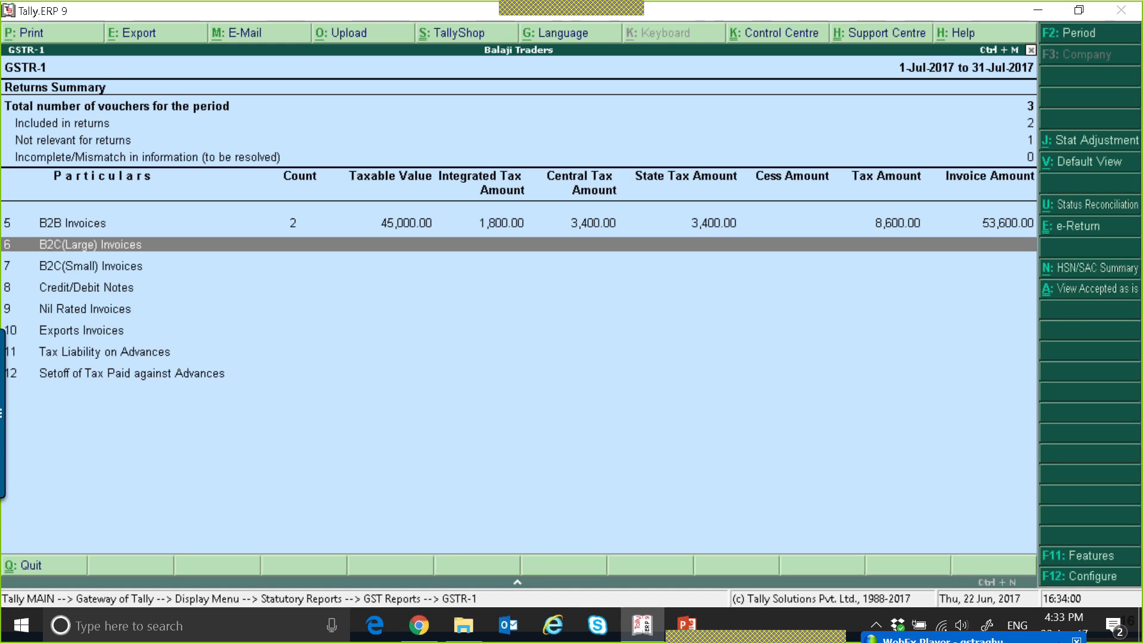
{"action": "left_click", "coordinate": [79, 268]}
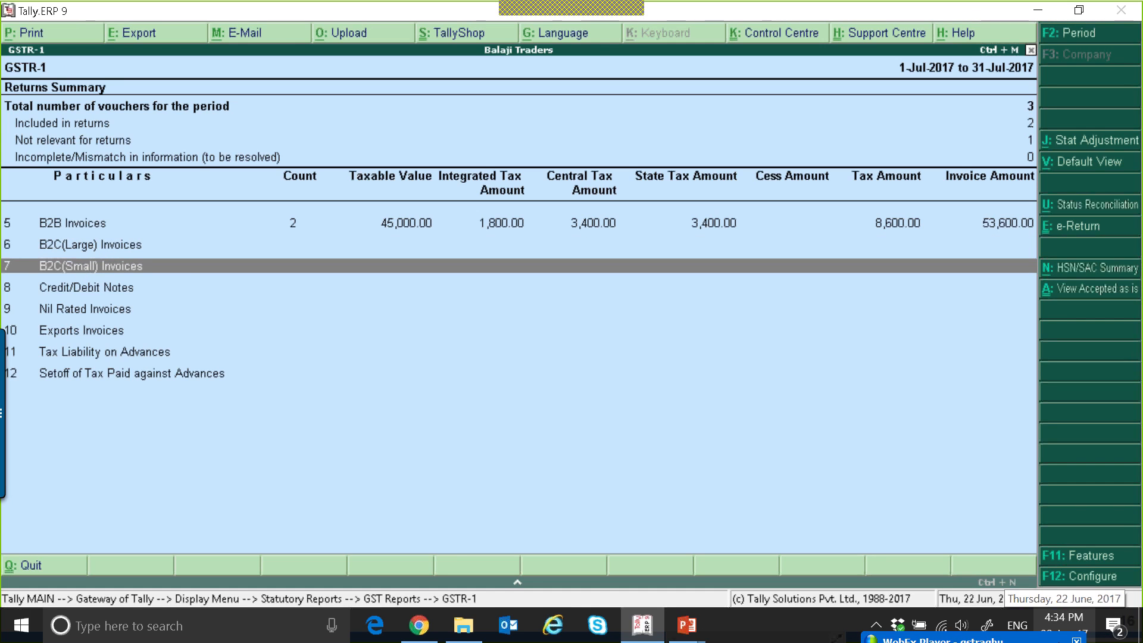
{"action": "key", "text": "Up"}
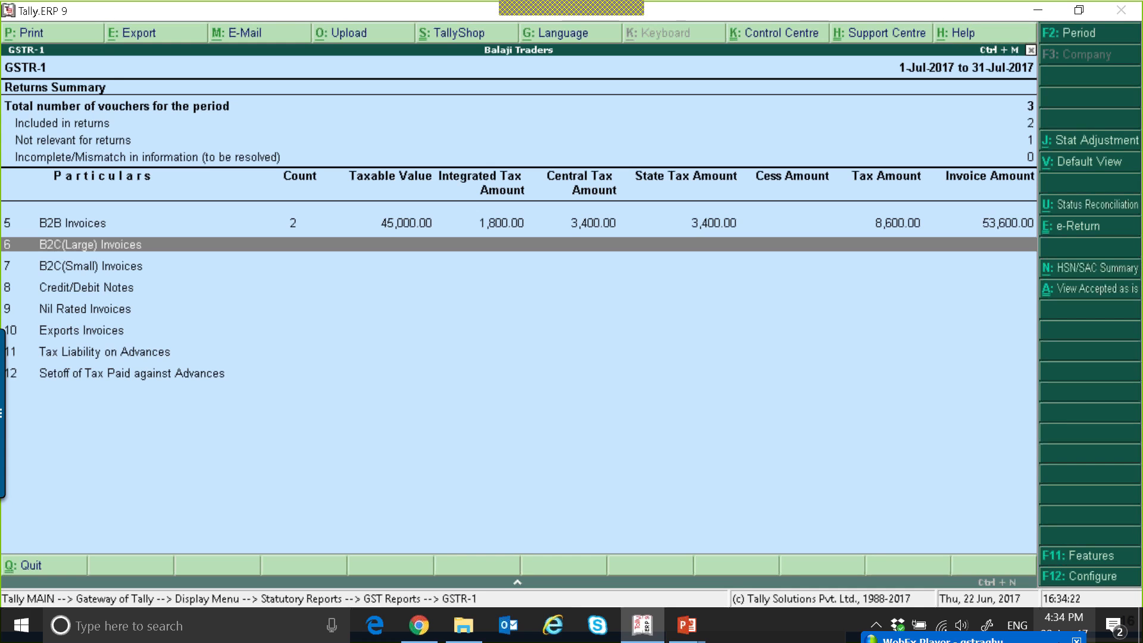
{"action": "key", "text": "Down"}
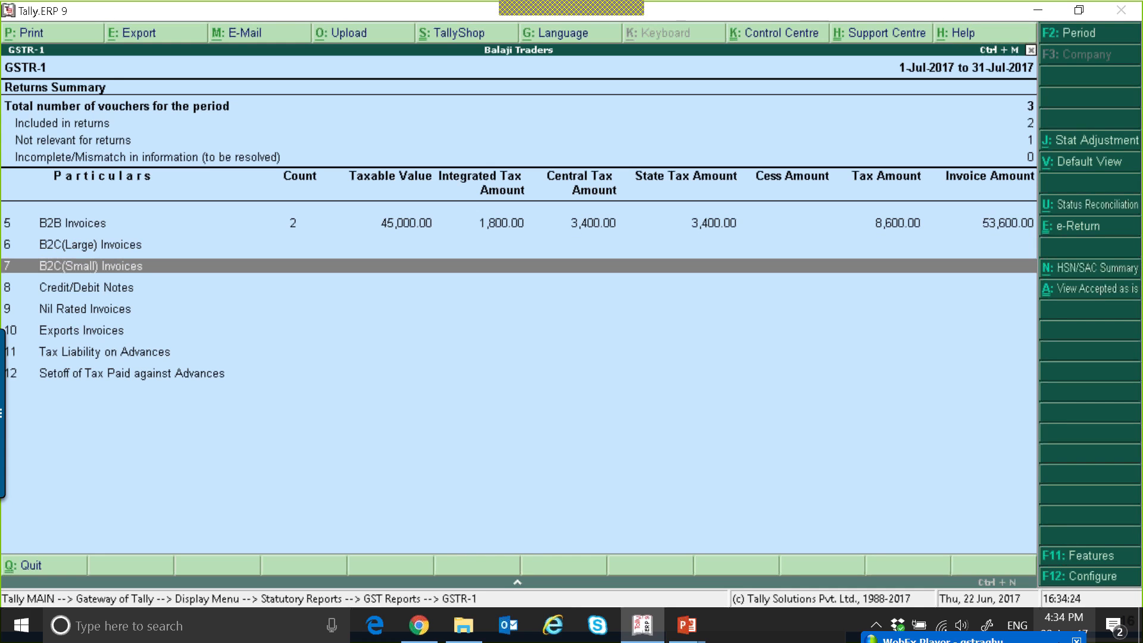
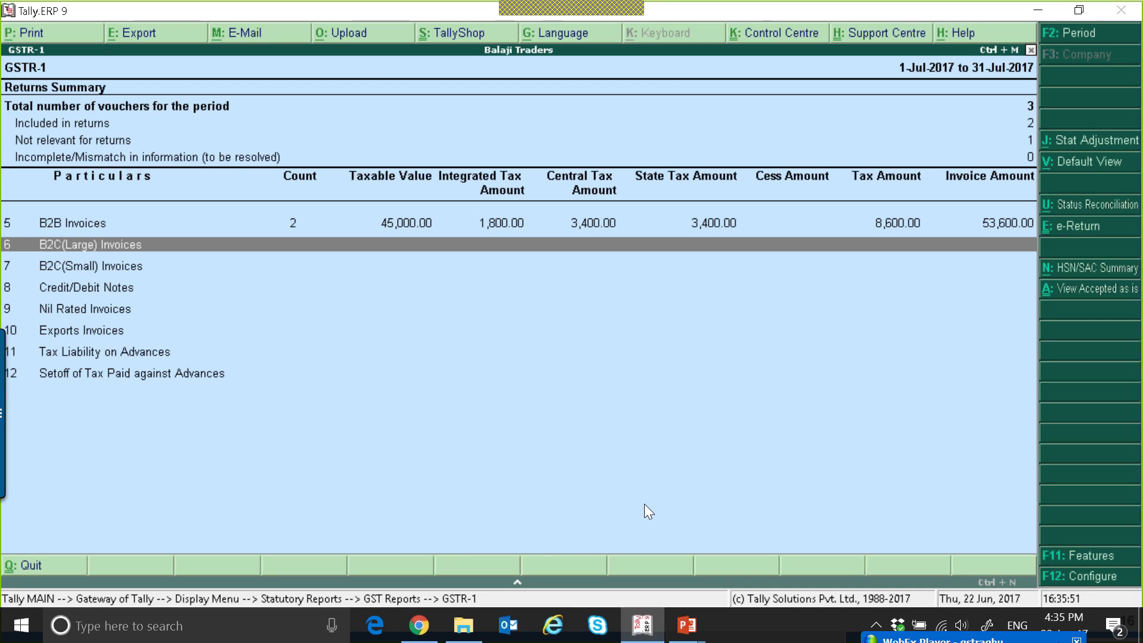
Leave the GSTR-1 return and start creating a new ledger with the first individual customer's name.
{"action": "key", "text": "Down"}
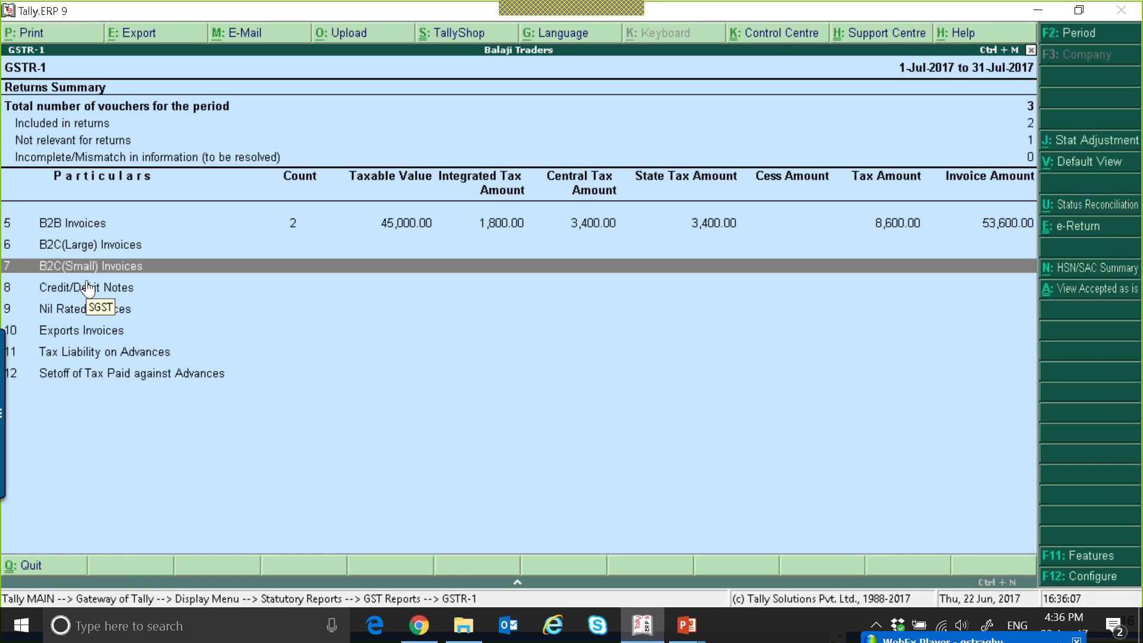
{"action": "key", "text": "Escape"}
{"action": "key", "text": "Escape"}
{"action": "key", "text": "Escape"}
{"action": "key", "text": "Escape"}
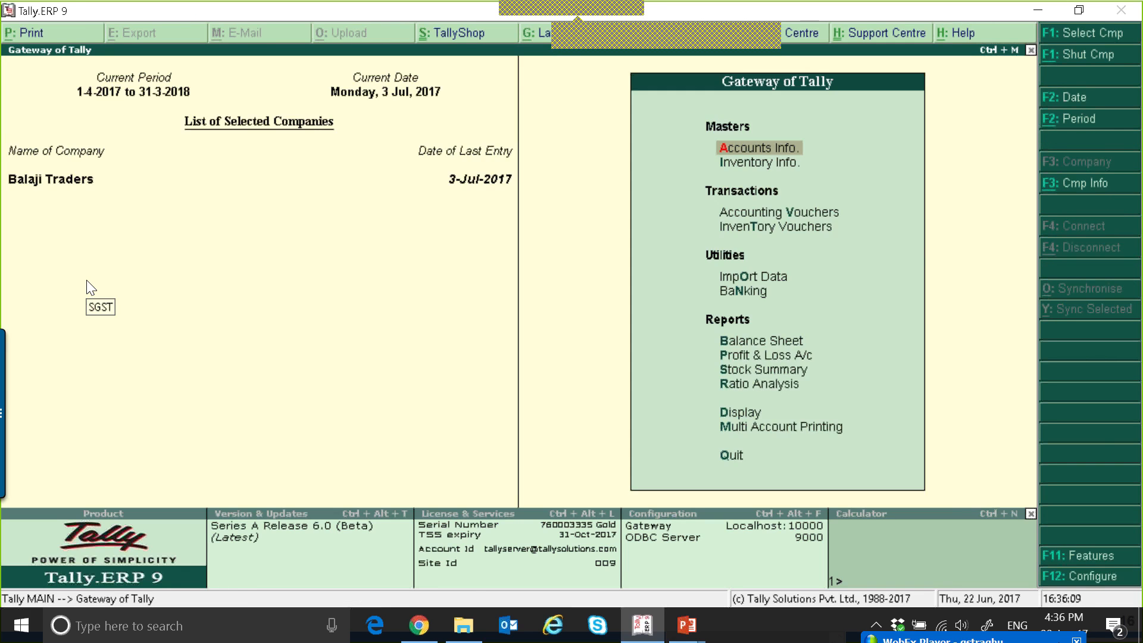
{"action": "key", "text": "Return"}
{"action": "key", "text": "l"}
{"action": "key", "text": "Return"}
{"action": "type", "text": "Mr Arjun"}
{"action": "key", "text": "Return"}
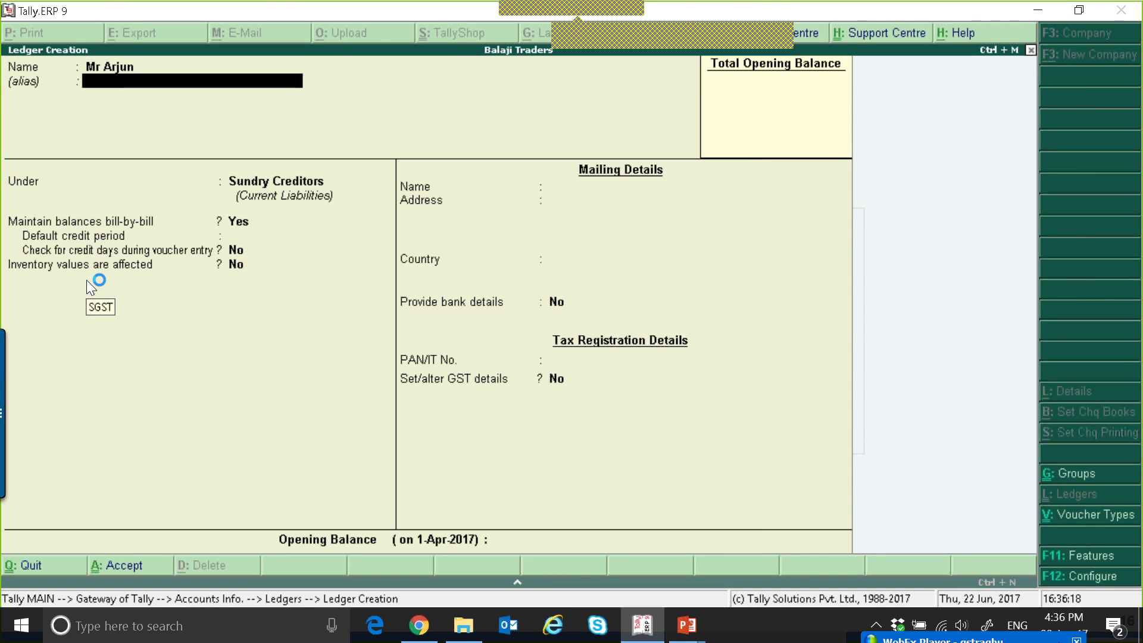
Group the first customer's ledger under Sundry Debtors, with India as the country and Karnataka as the state.
{"action": "key", "text": "Return"}
{"action": "key", "text": "Down"}
{"action": "key", "text": "Return"}
{"action": "key", "text": "Return"}
{"action": "key", "text": "Return"}
{"action": "key", "text": "Return"}
{"action": "key", "text": "Return"}
{"action": "key", "text": "Return"}
{"action": "key", "text": "Return"}
{"action": "key", "text": "Return"}
{"action": "key", "text": "Return"}
{"action": "key", "text": "Return"}
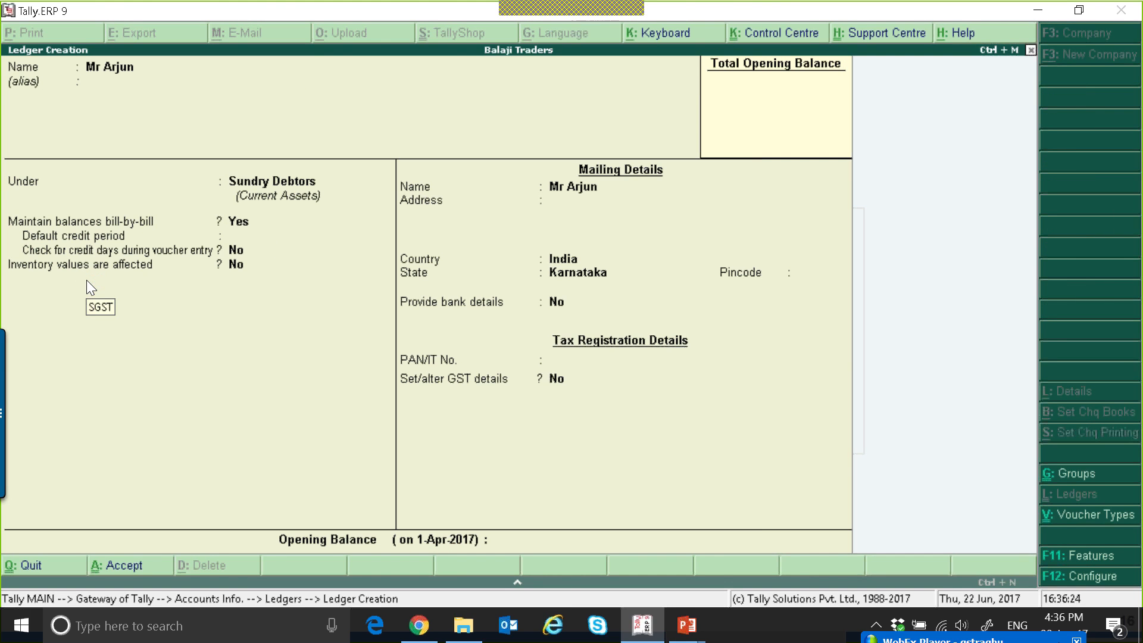
Enable GST details for the Karnataka customer, choose the party's registration type and save the ledger.
{"action": "key", "text": "Return"}
{"action": "key", "text": "Return"}
{"action": "key", "text": "y"}
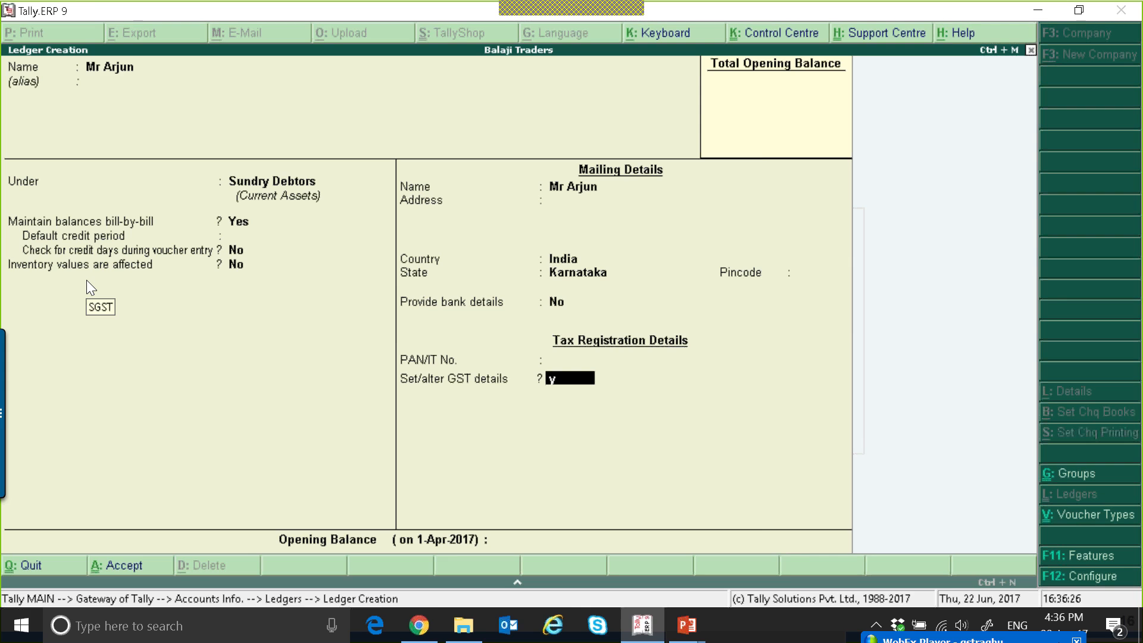
{"action": "key", "text": "Return"}
{"action": "key", "text": "Down"}
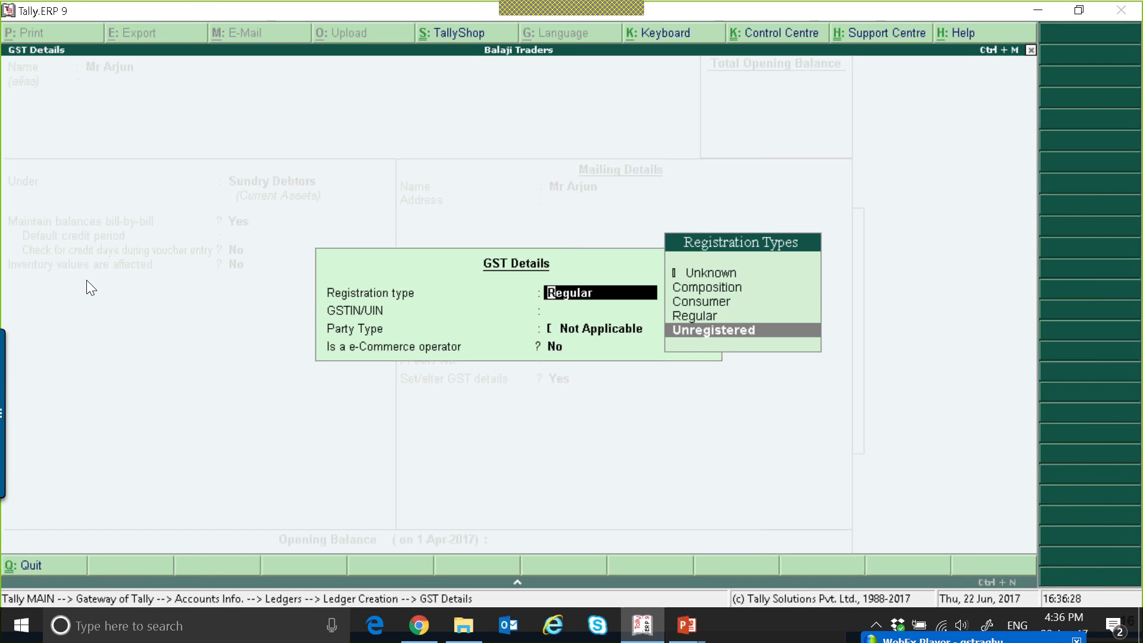
{"action": "key", "text": "Up"}
{"action": "key", "text": "Up"}
{"action": "key", "text": "Escape"}
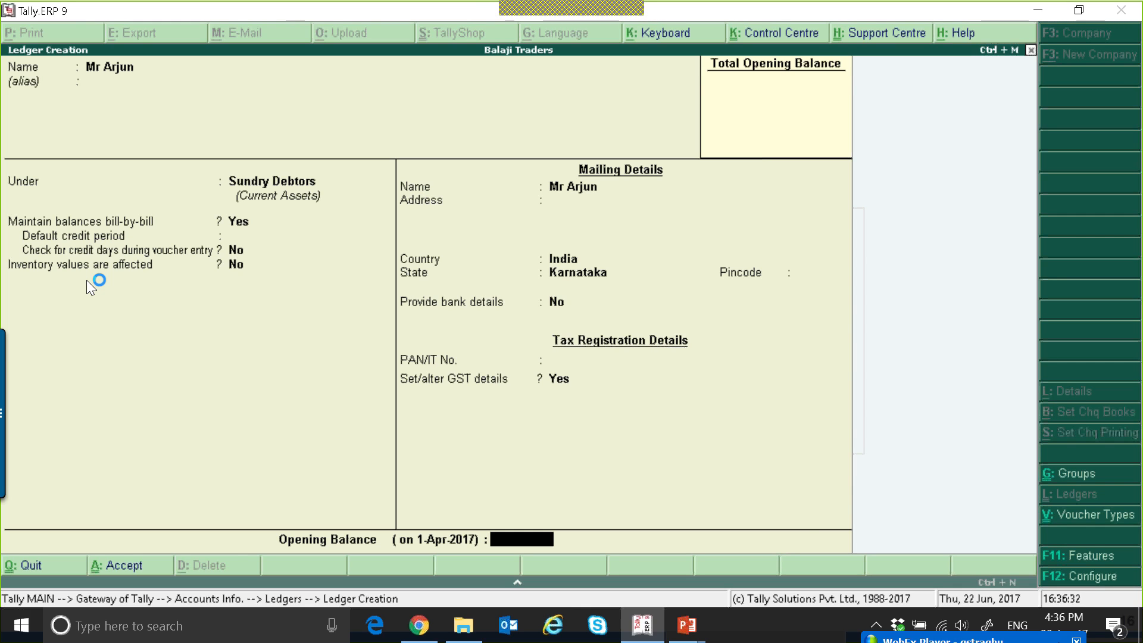
{"action": "key", "text": "Return"}
Create a second customer ledger with the individual's name under Sundry Debtors, maintaining balances bill-by-bill.
{"action": "key", "text": "Return"}
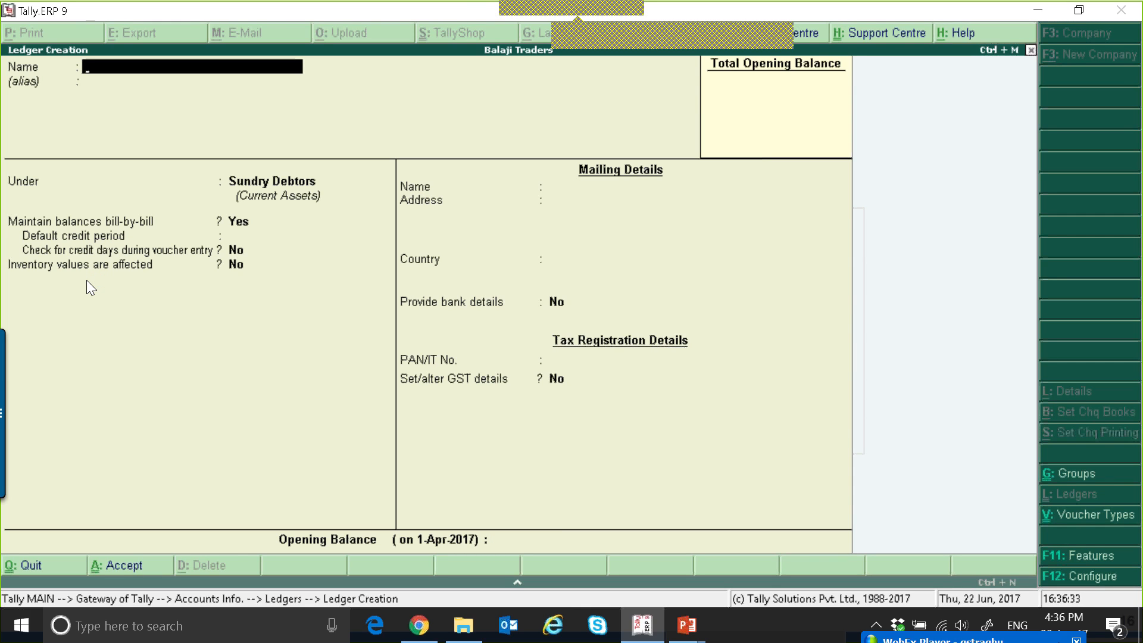
{"action": "type", "text": "Mr Kiran"}
{"action": "key", "text": "Return"}
{"action": "key", "text": "Return"}
Set the second customer's country to India and the state to Maharashtra.
{"action": "key", "text": "Return"}
{"action": "key", "text": "Return"}
{"action": "key", "text": "Return"}
{"action": "key", "text": "Return"}
{"action": "key", "text": "Return"}
{"action": "key", "text": "Return"}
{"action": "key", "text": "Return"}
{"action": "type", "text": "I"}
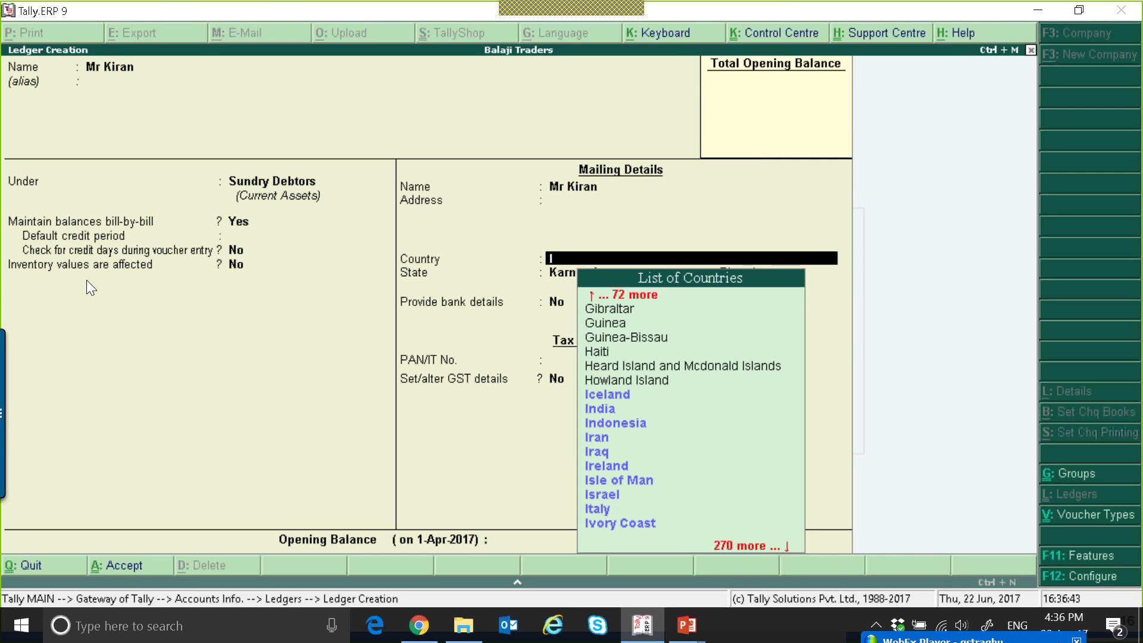
{"action": "type", "text": "n"}
{"action": "key", "text": "Return"}
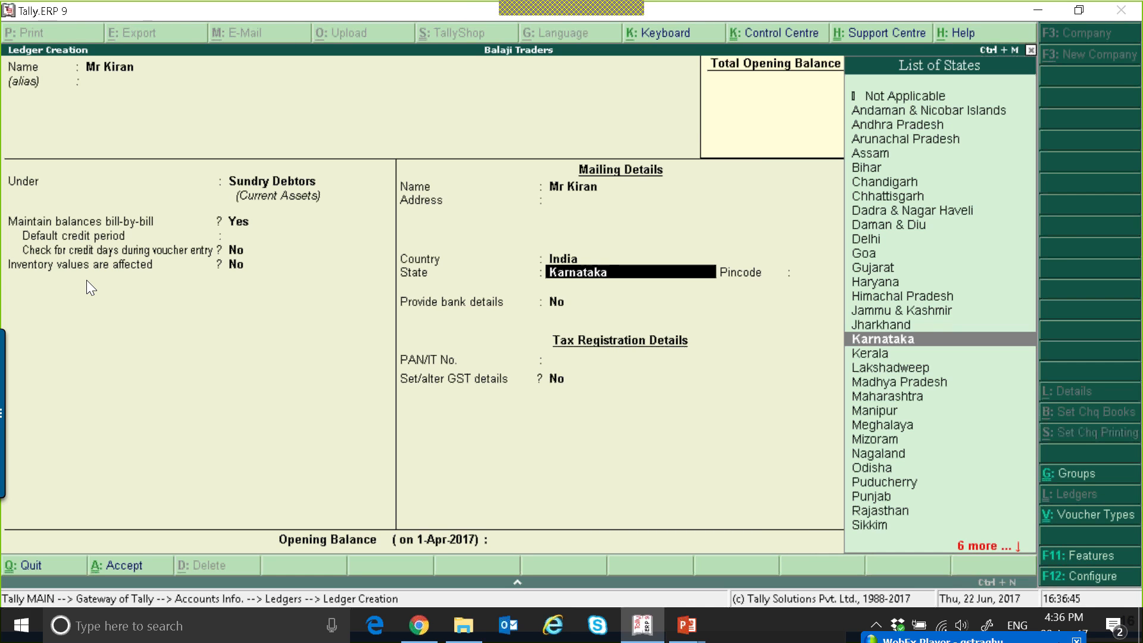
{"action": "type", "text": "Mah"}
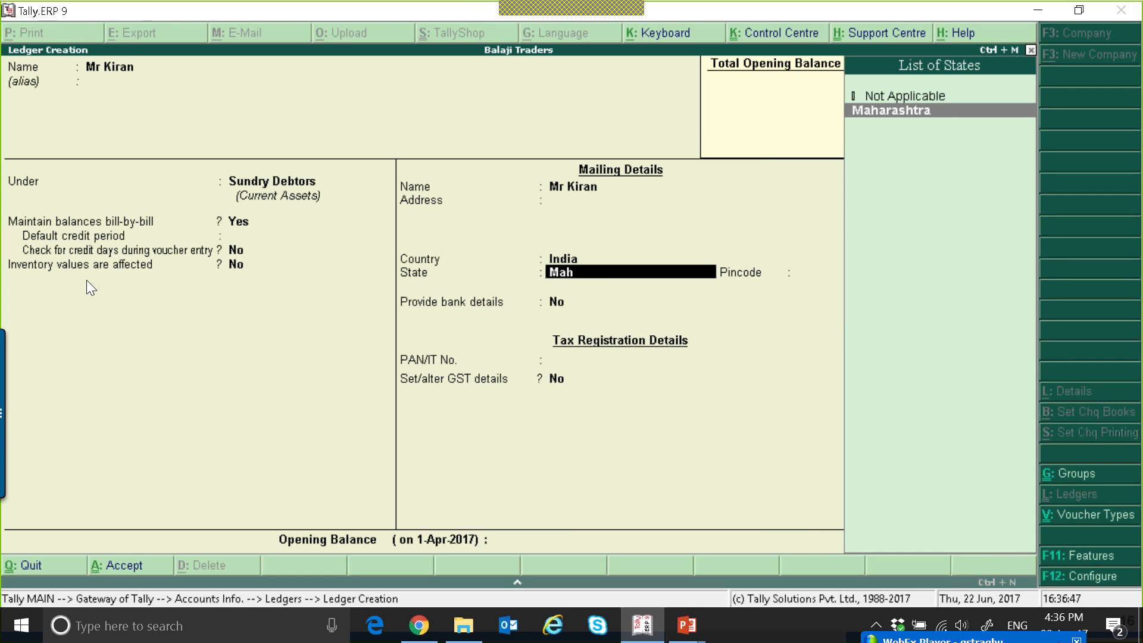
{"action": "key", "text": "Return"}
{"action": "key", "text": "Return"}
{"action": "key", "text": "Return"}
{"action": "key", "text": "Return"}
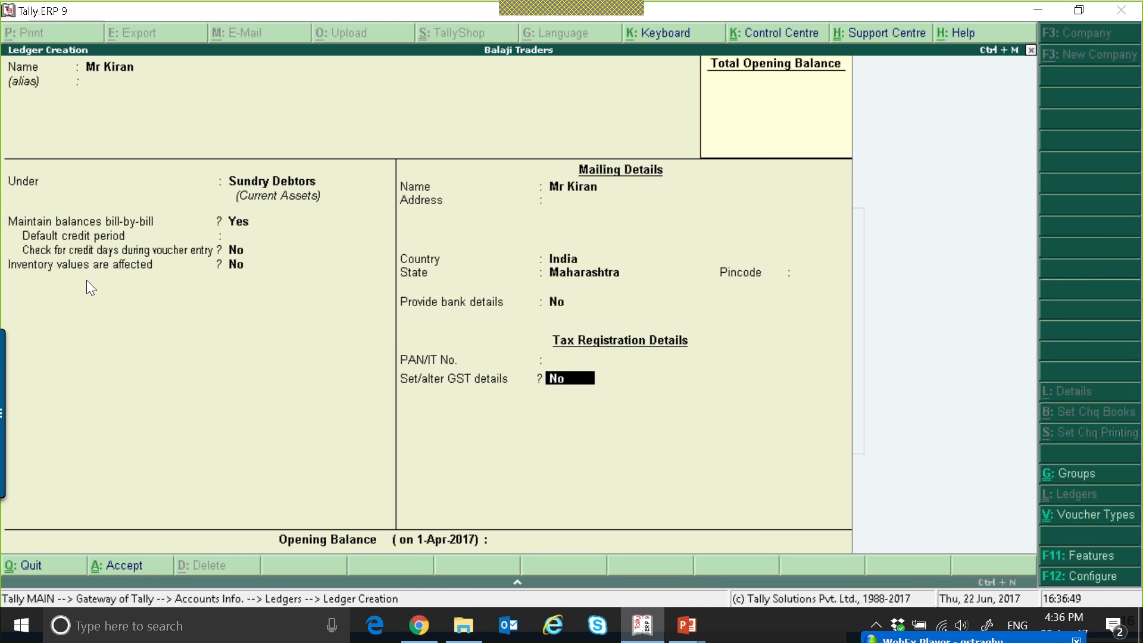
Enable GST details for the Maharashtra customer with registration type Unregistered, save the ledger and return to the Gateway.
{"action": "key", "text": "y"}
{"action": "key", "text": "Down"}
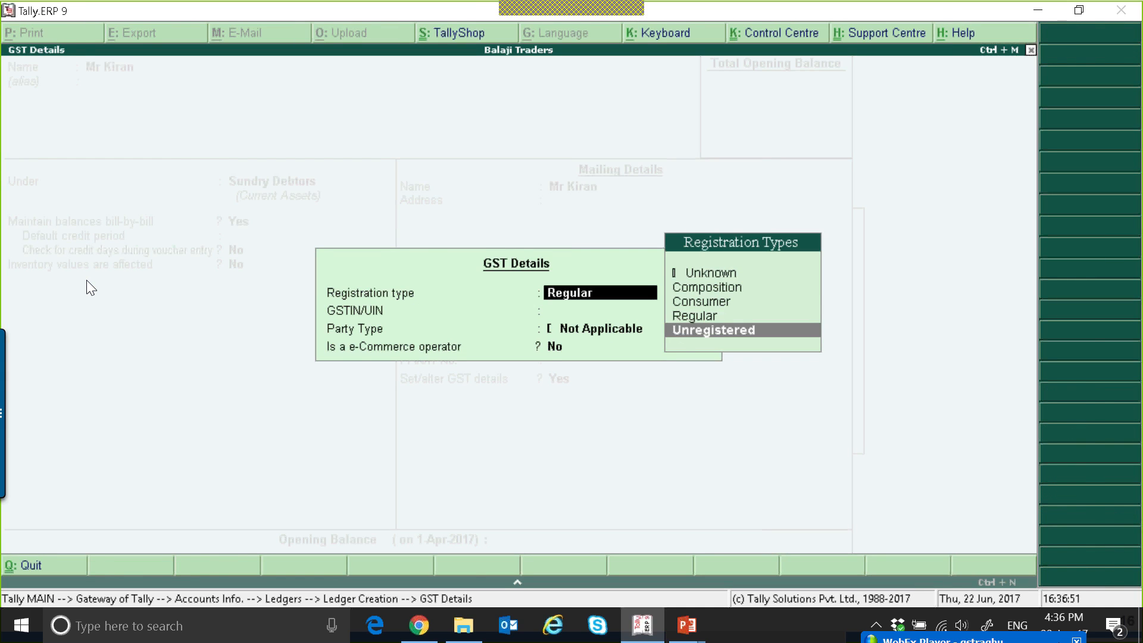
{"action": "key", "text": "Return"}
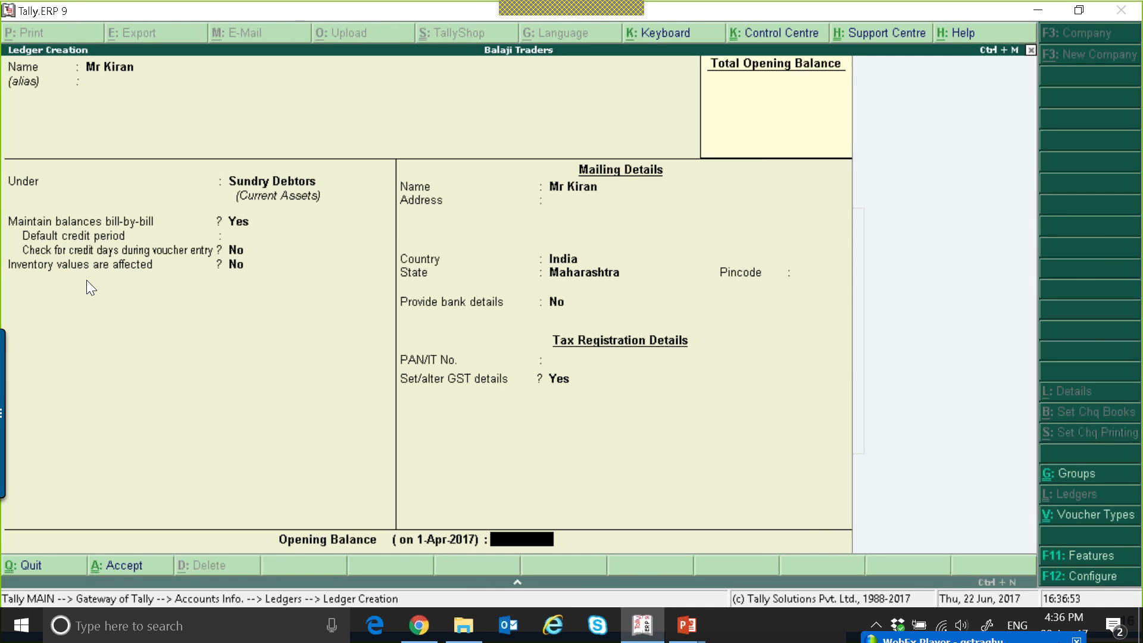
{"action": "key", "text": "Return"}
{"action": "key", "text": "Return"}
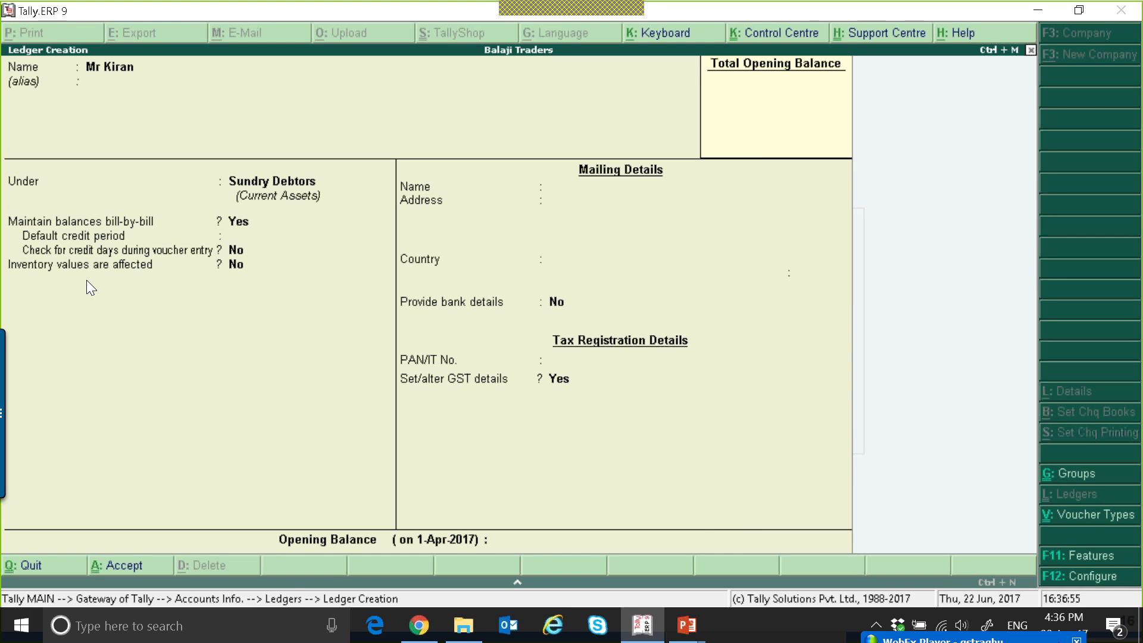
{"action": "key", "text": "Escape"}
Start a sales voucher for the Karnataka individual customer using the Sales ledger.
{"action": "key", "text": "Return"}
{"action": "key", "text": "Escape"}
{"action": "key", "text": "Escape"}
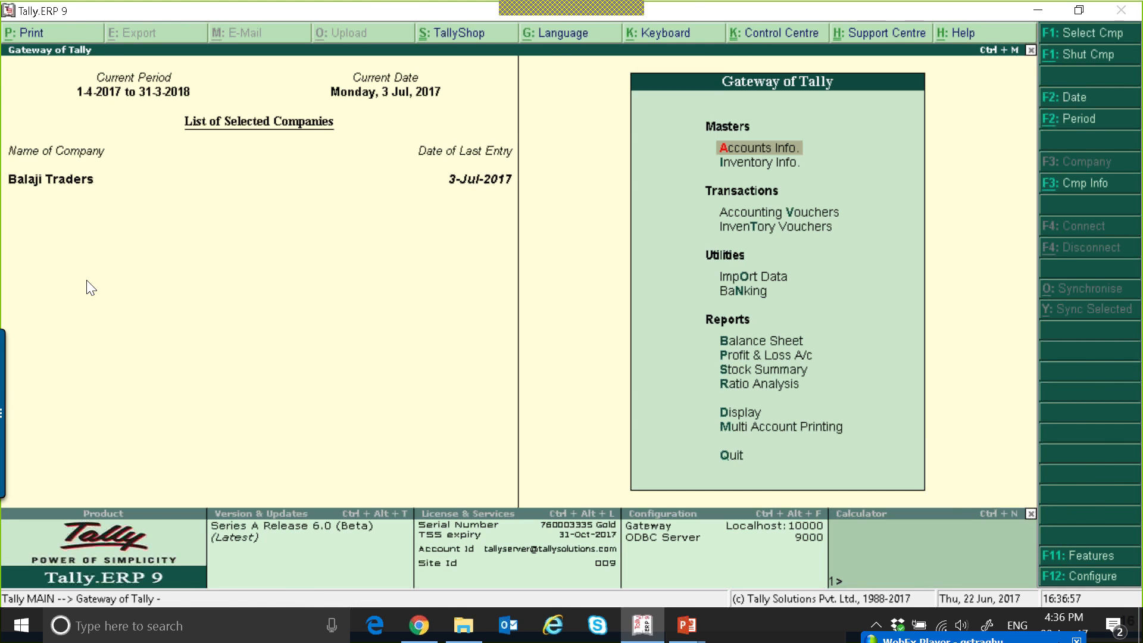
{"action": "key", "text": "v"}
{"action": "key", "text": "Return"}
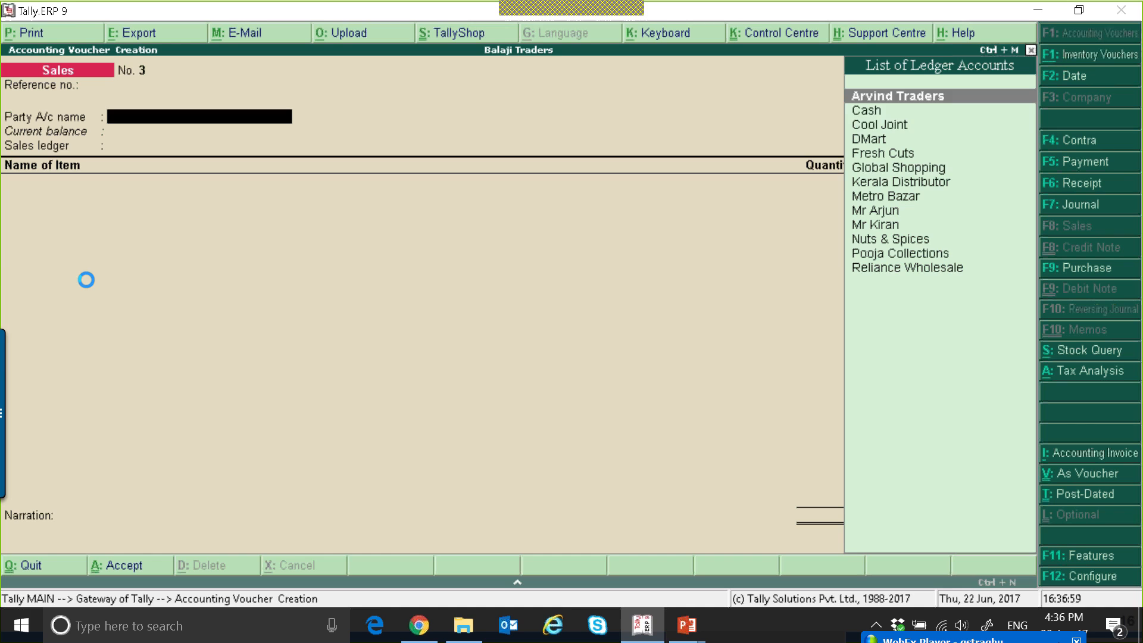
{"action": "key", "text": "Down"}
{"action": "key", "text": "Down"}
{"action": "key", "text": "Down"}
{"action": "key", "text": "Down"}
{"action": "key", "text": "Down"}
{"action": "key", "text": "Down"}
{"action": "key", "text": "Down"}
{"action": "key", "text": "Down"}
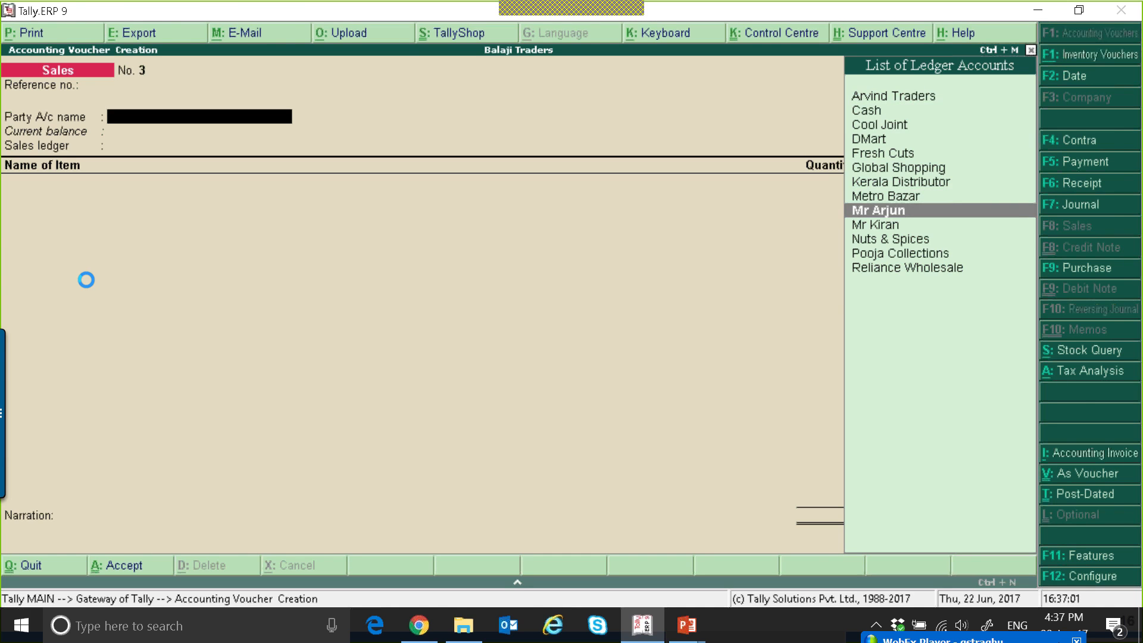
{"action": "key", "text": "Return"}
{"action": "key", "text": "ctrl+a"}
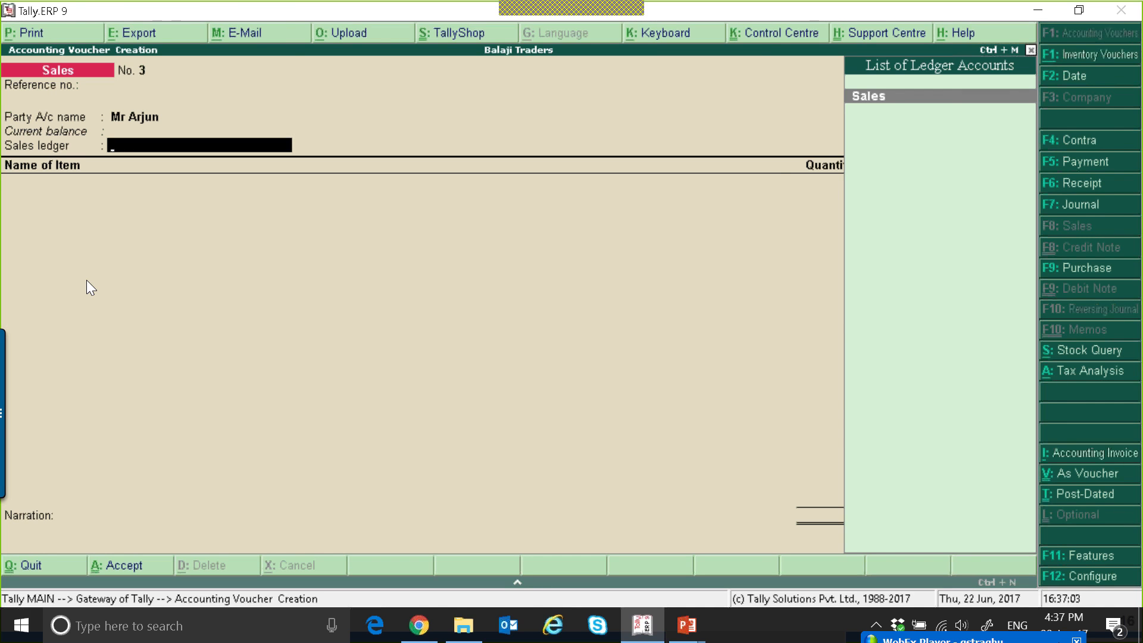
{"action": "key", "text": "Return"}
Add 100 nos of Bath Soap at a rate of 5,000 to the Karnataka customer's voucher.
{"action": "key", "text": "Down"}
{"action": "key", "text": "Down"}
{"action": "key", "text": "Return"}
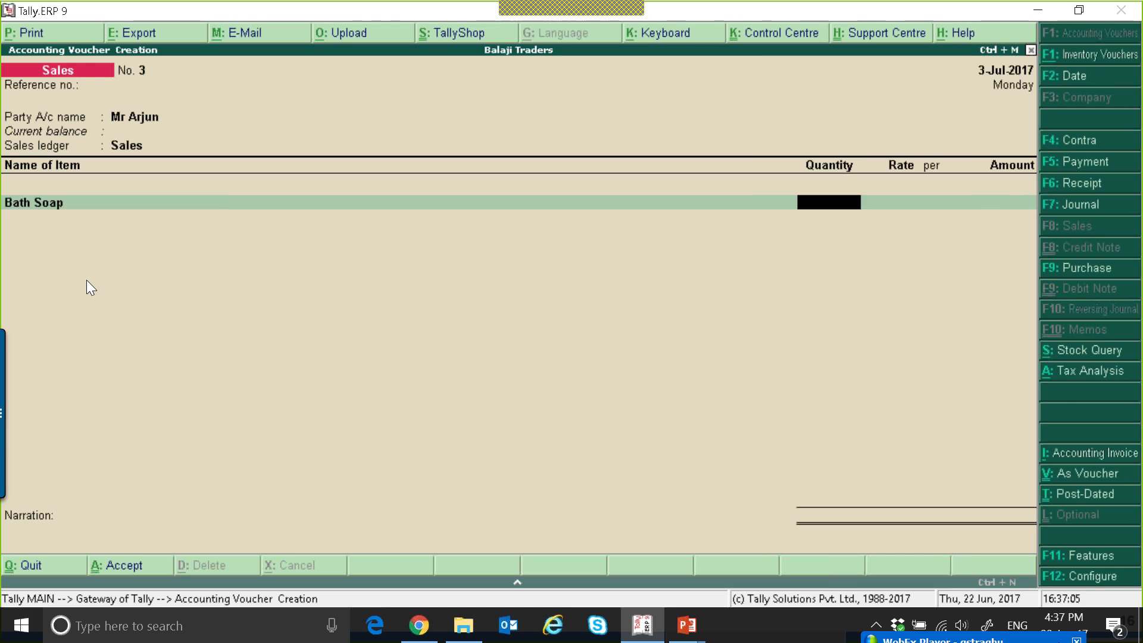
{"action": "type", "text": "100"}
{"action": "key", "text": "Return"}
{"action": "key", "text": "Return"}
{"action": "type", "text": "500"}
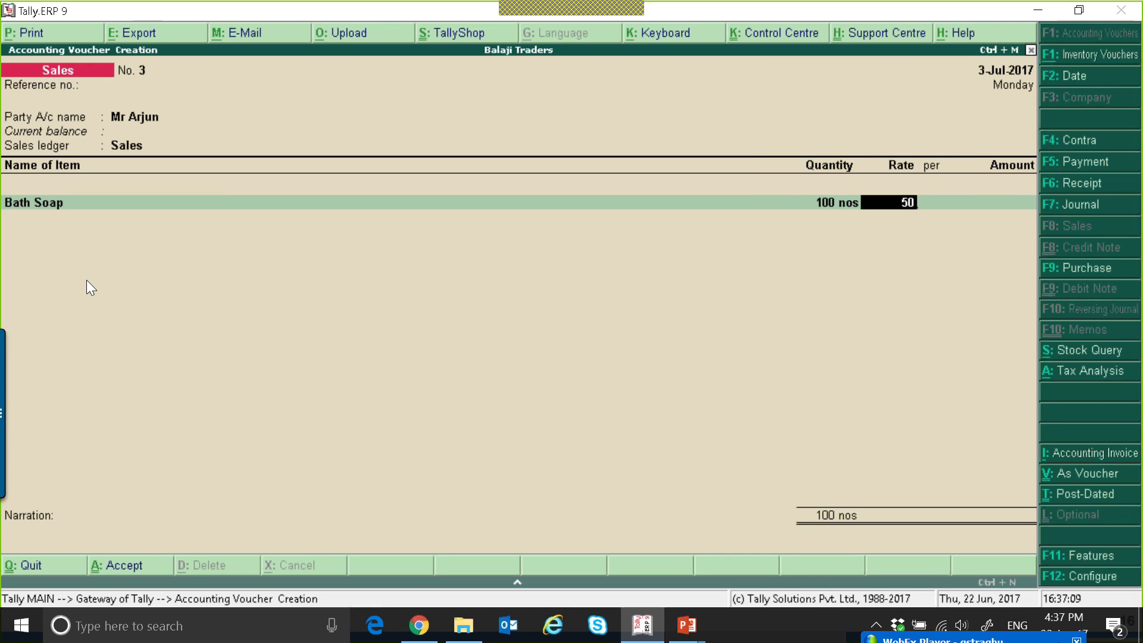
{"action": "key", "text": "Return"}
{"action": "key", "text": "BackSpace"}
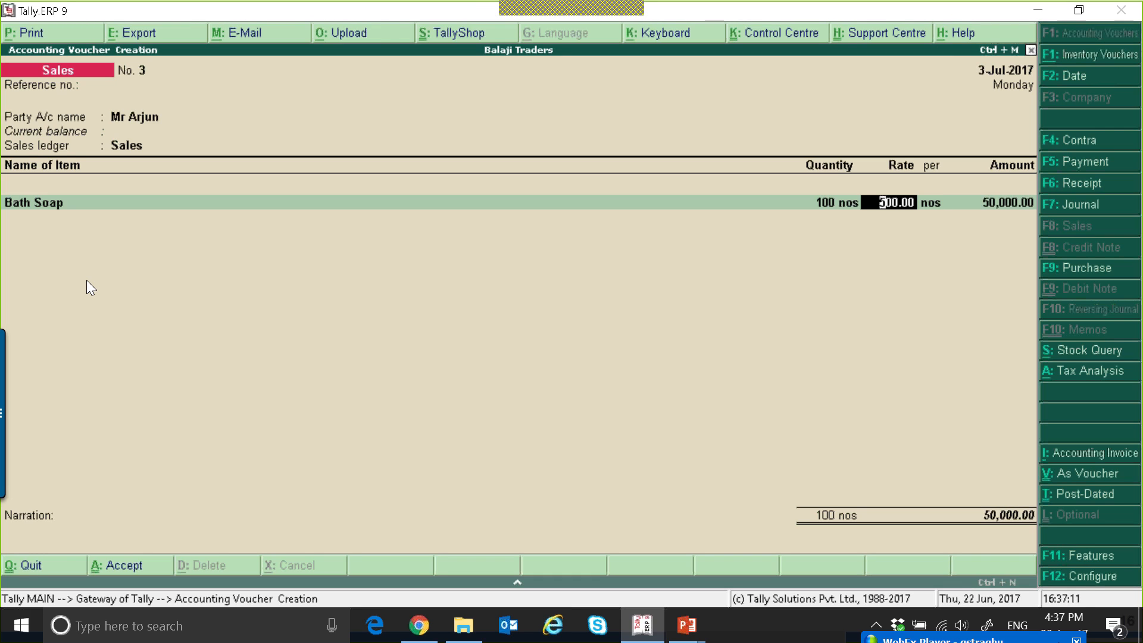
{"action": "type", "text": "5000"}
{"action": "key", "text": "Return"}
{"action": "key", "text": "Return"}
{"action": "key", "text": "Return"}
{"action": "key", "text": "Return"}
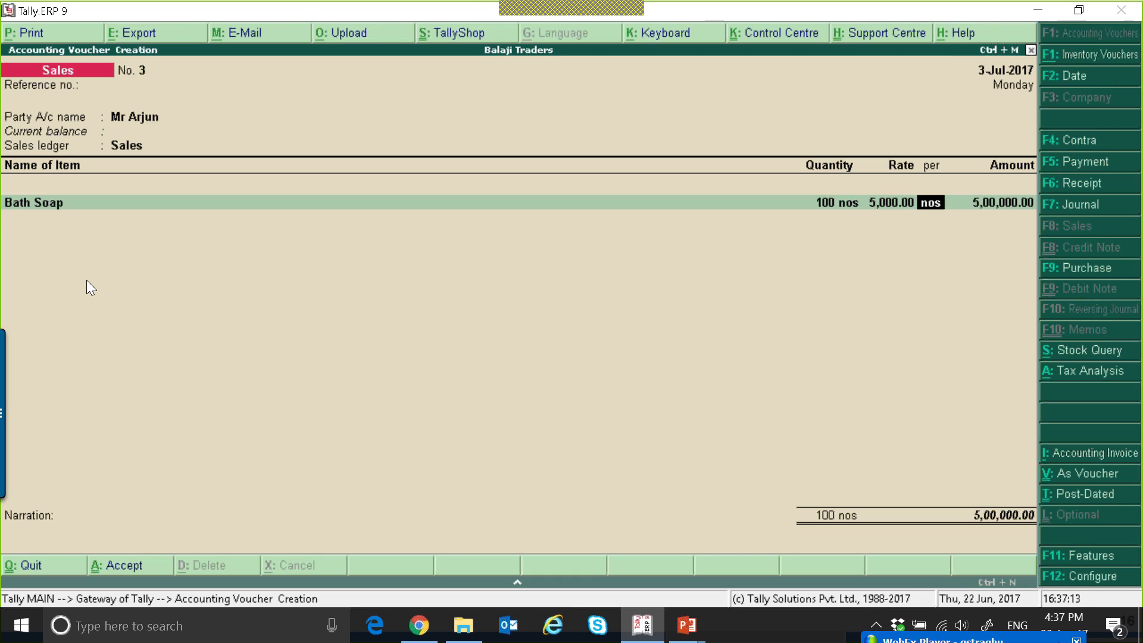
Apply the CGST and SGST tax ledgers to the Bath Soap sale.
{"action": "type", "text": "Cg"}
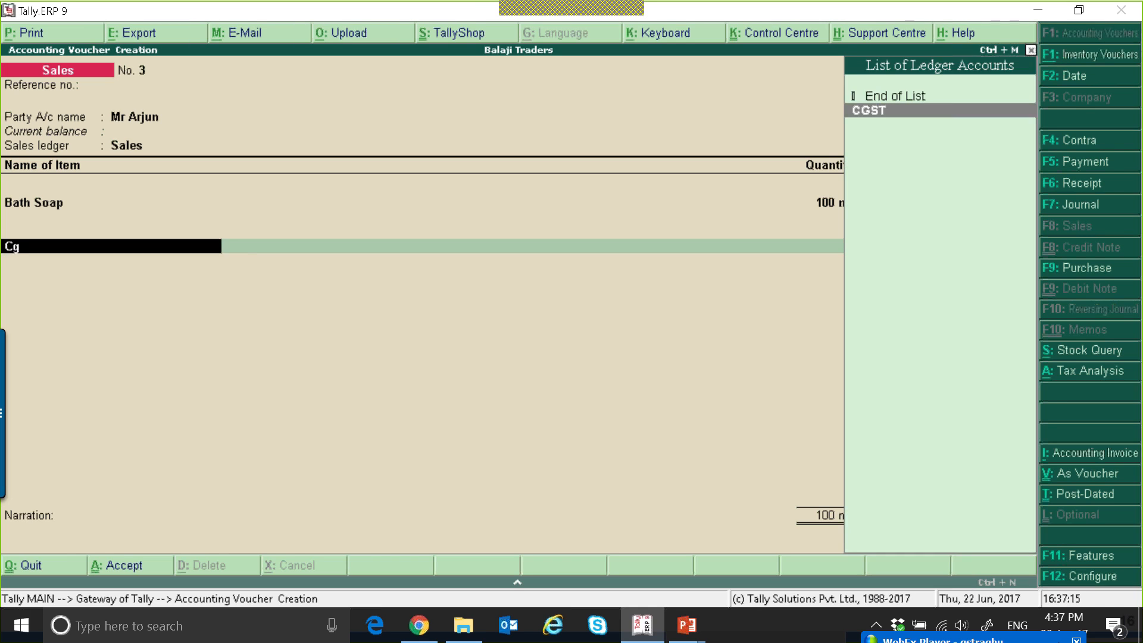
{"action": "key", "text": "Return"}
{"action": "key", "text": "Return"}
{"action": "type", "text": "Sg"}
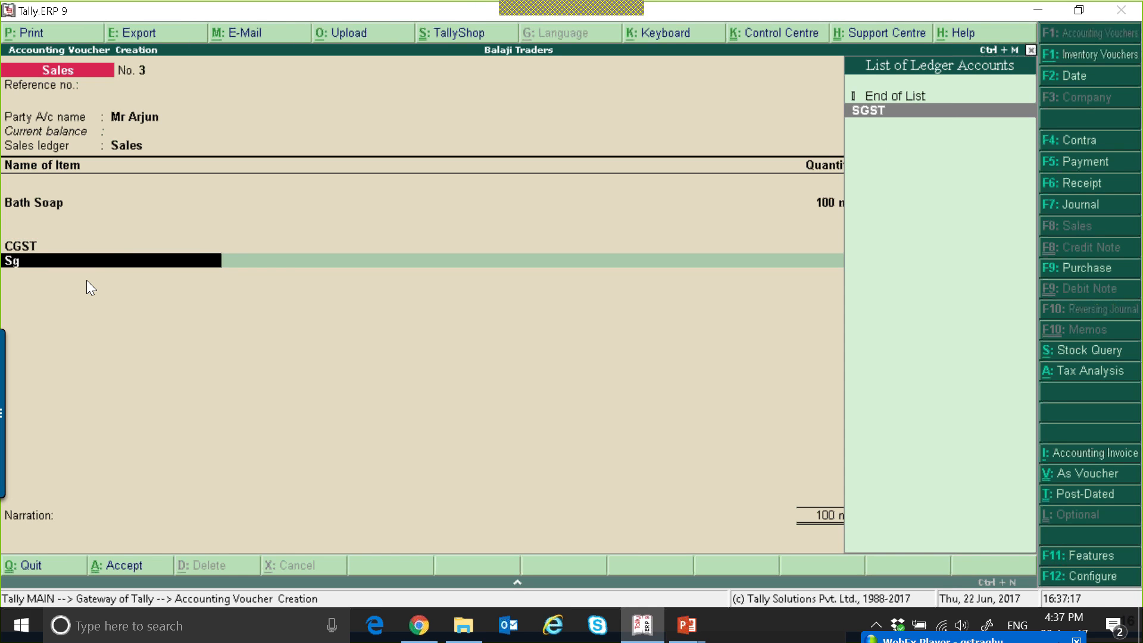
Accept the bill-wise details for the Karnataka customer and save sales voucher 3.
{"action": "key", "text": "Return"}
{"action": "key", "text": "Return"}
{"action": "key", "text": "Return"}
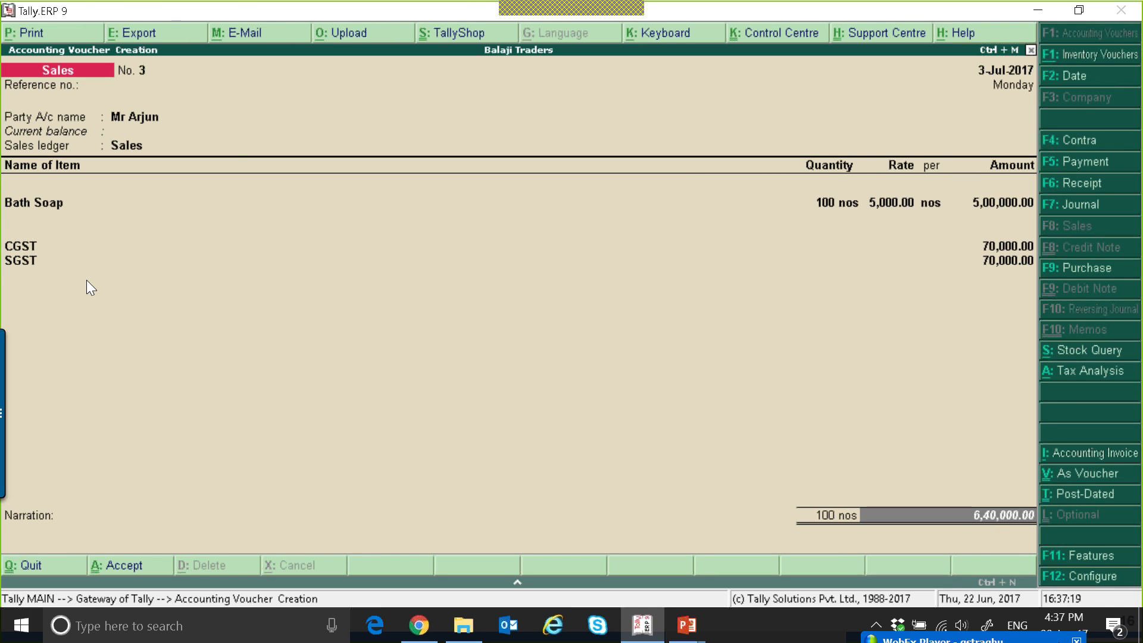
{"action": "key", "text": "Return"}
{"action": "key", "text": "Return"}
{"action": "key", "text": "Return"}
{"action": "key", "text": "Return"}
{"action": "key", "text": "Return"}
Start sales voucher 4 for the Maharashtra individual customer using the Sales ledger.
{"action": "key", "text": "Return"}
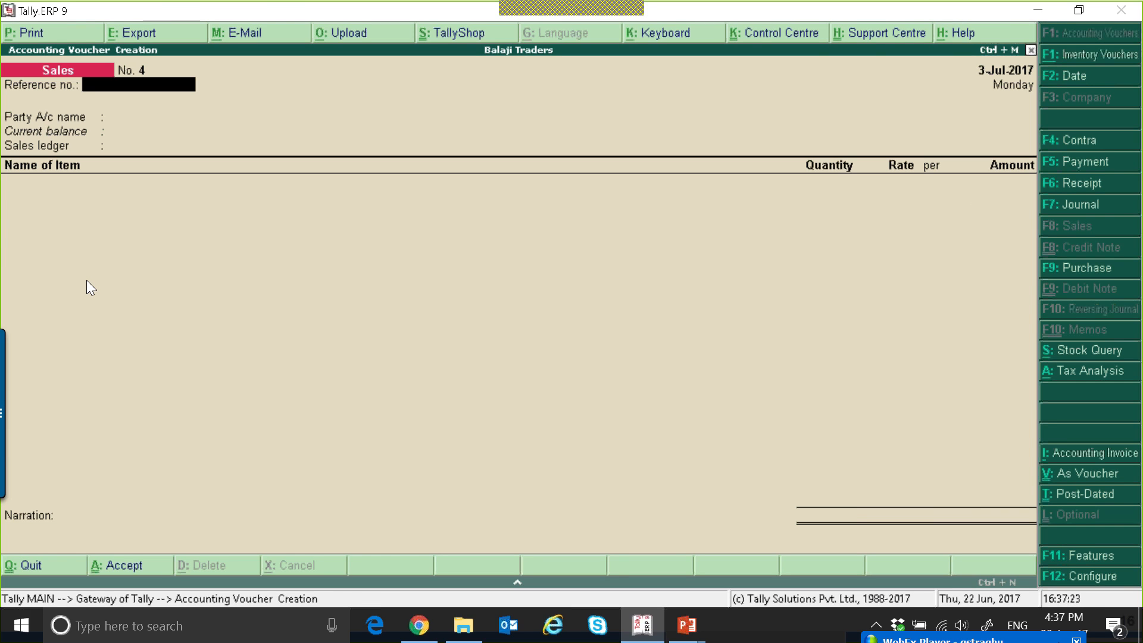
{"action": "key", "text": "Escape"}
{"action": "key", "text": "n"}
{"action": "key", "text": "Return"}
{"action": "key", "text": "Down"}
{"action": "key", "text": "Down"}
{"action": "key", "text": "Down"}
{"action": "key", "text": "Down"}
{"action": "key", "text": "Down"}
{"action": "key", "text": "Down"}
{"action": "key", "text": "Down"}
Add 100 ltrs of Fanta at a rate of 30 to the Maharashtra customer's voucher.
{"action": "key", "text": "Down"}
{"action": "key", "text": "Down"}
{"action": "key", "text": "Return"}
{"action": "key", "text": "ctrl+a"}
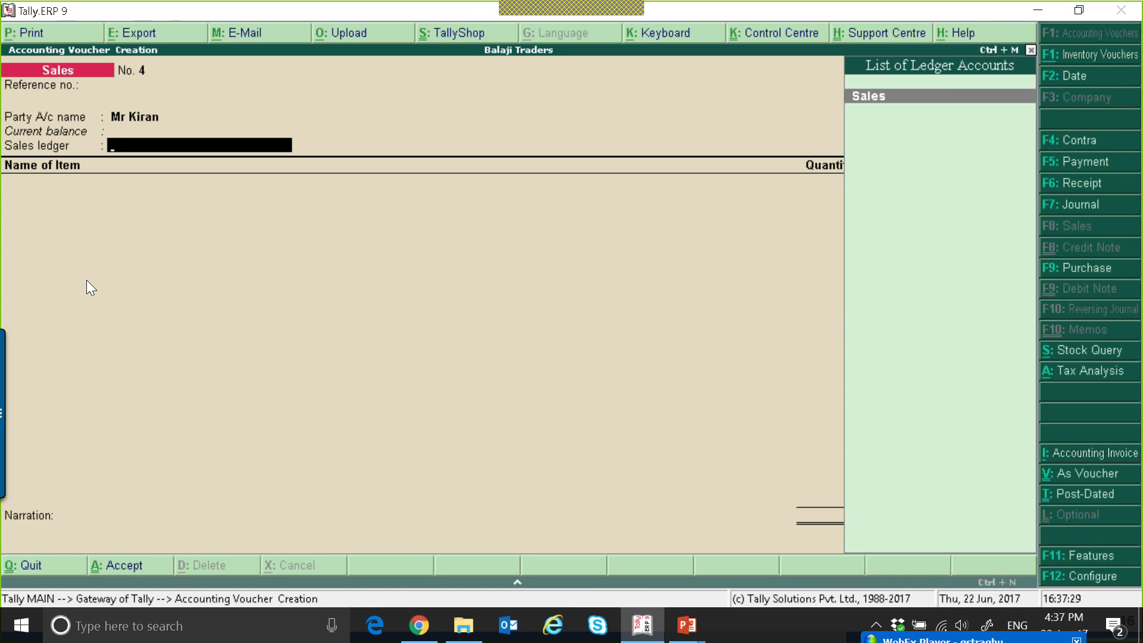
{"action": "key", "text": "Return"}
{"action": "key", "text": "Down"}
{"action": "key", "text": "Down"}
{"action": "key", "text": "Down"}
{"action": "key", "text": "Down"}
{"action": "key", "text": "Down"}
{"action": "key", "text": "Return"}
{"action": "type", "text": "100"}
{"action": "key", "text": "Return"}
{"action": "key", "text": "Return"}
{"action": "type", "text": "30"}
{"action": "key", "text": "Return"}
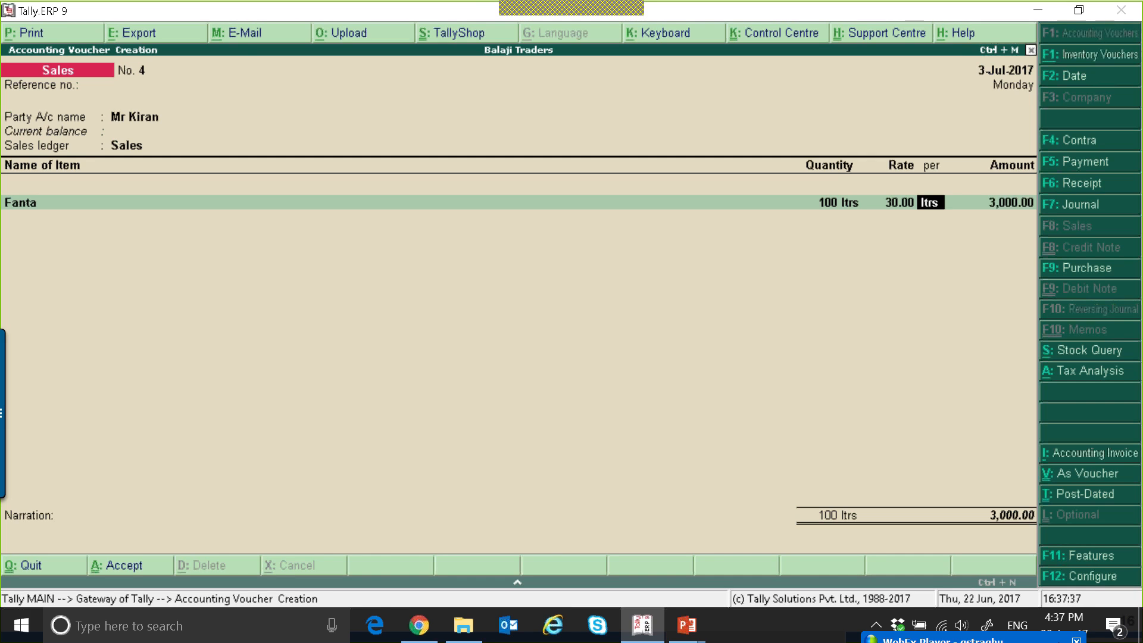
Apply the IGST tax ledger to the interstate Fanta sale.
{"action": "key", "text": "Return"}
{"action": "key", "text": "Return"}
{"action": "key", "text": "Return"}
{"action": "key", "text": "Return"}
{"action": "key", "text": "Return"}
{"action": "type", "text": "C"}
Accept the bill-wise details with New Ref 4 for the Maharashtra customer and save the voucher.
{"action": "key", "text": "Return"}
{"action": "key", "text": "BackSpace"}
{"action": "key", "text": "BackSpace"}
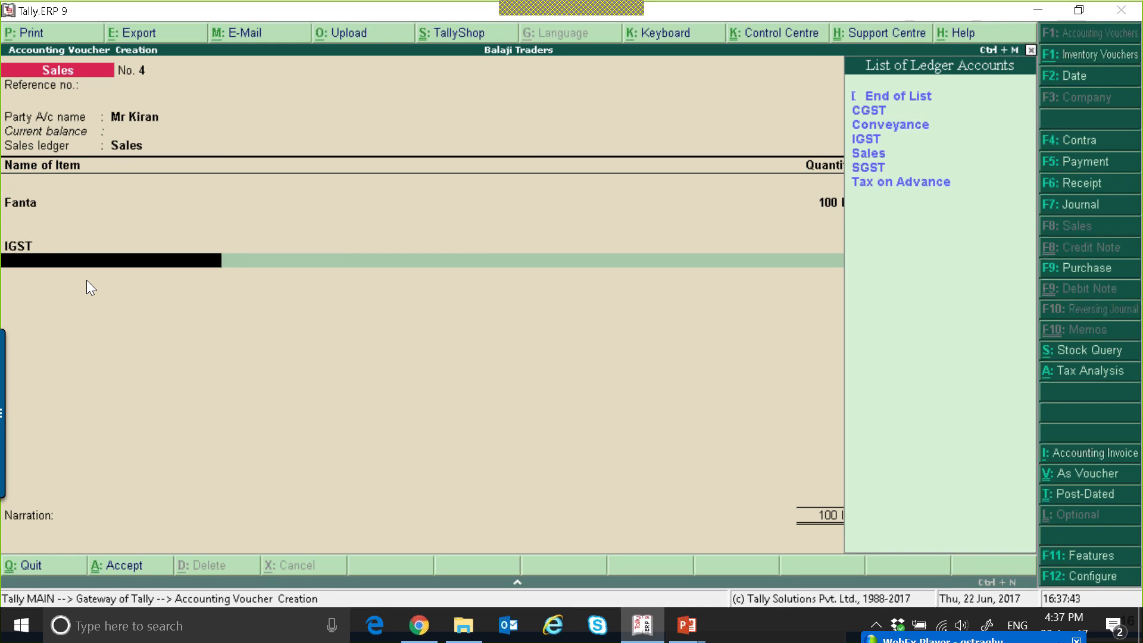
{"action": "key", "text": "Return"}
{"action": "key", "text": "Return"}
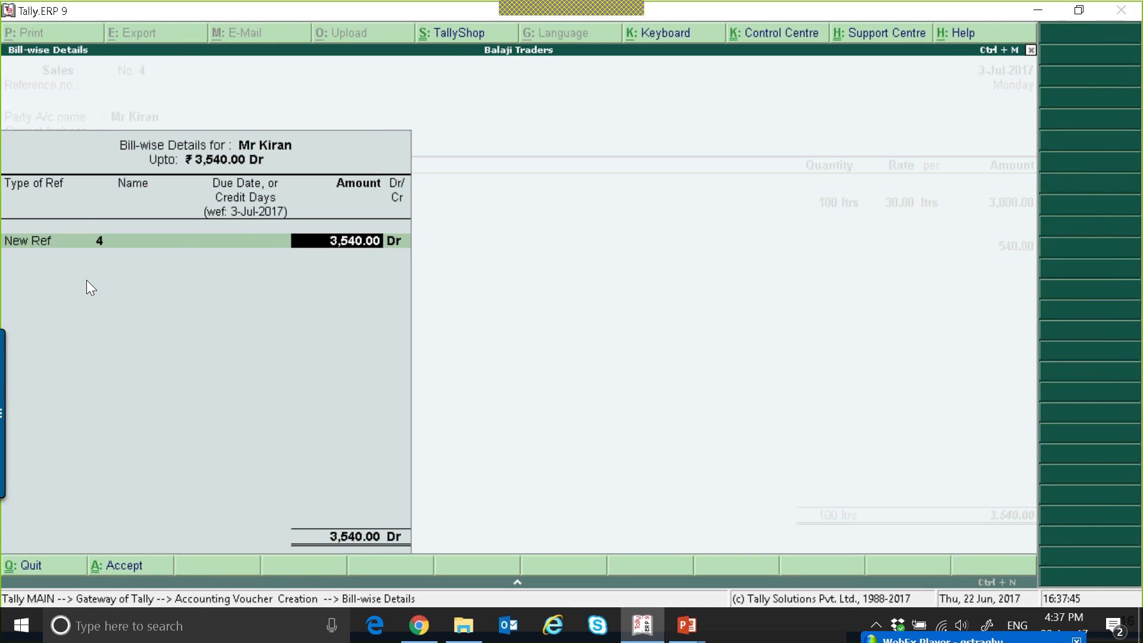
{"action": "key", "text": "Return"}
{"action": "key", "text": "Return"}
Start sales voucher 5 for the same Maharashtra customer using the Sales ledger.
{"action": "key", "text": "Return"}
{"action": "key", "text": "Down"}
{"action": "key", "text": "Down"}
{"action": "key", "text": "Down"}
{"action": "key", "text": "Down"}
{"action": "key", "text": "Down"}
{"action": "key", "text": "Down"}
{"action": "key", "text": "Down"}
{"action": "key", "text": "Down"}
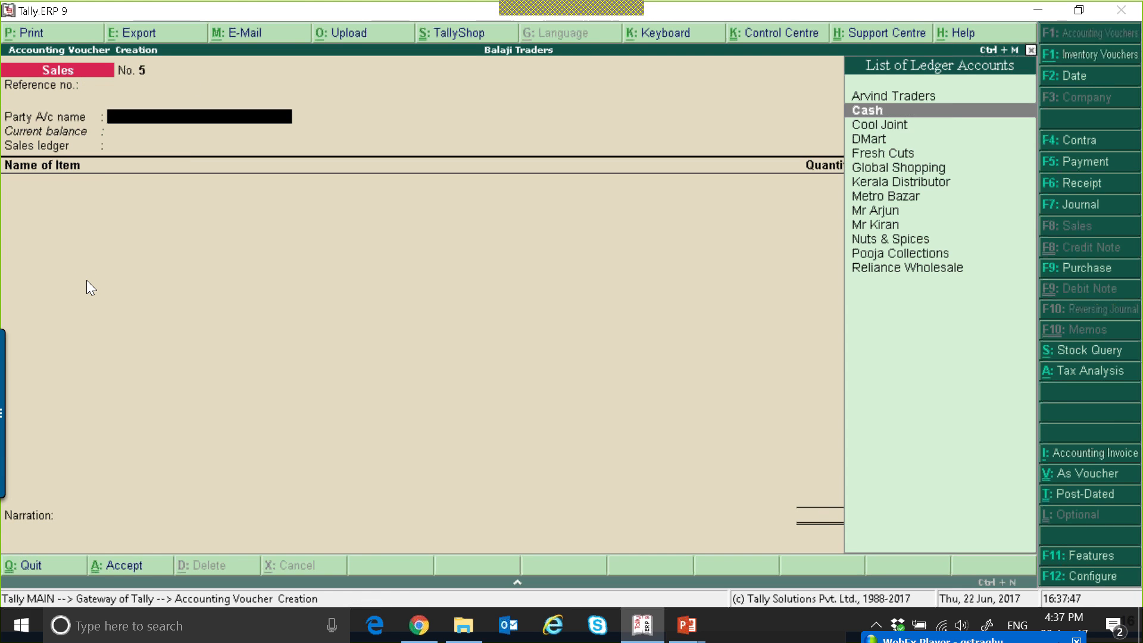
{"action": "key", "text": "Down"}
Add 100 nos of Bath Soap at a rate of 5,000 to the Maharashtra customer's second voucher.
{"action": "key", "text": "Return"}
{"action": "key", "text": "Return"}
{"action": "key", "text": "Return"}
{"action": "key", "text": "Down"}
{"action": "key", "text": "Down"}
{"action": "key", "text": "Return"}
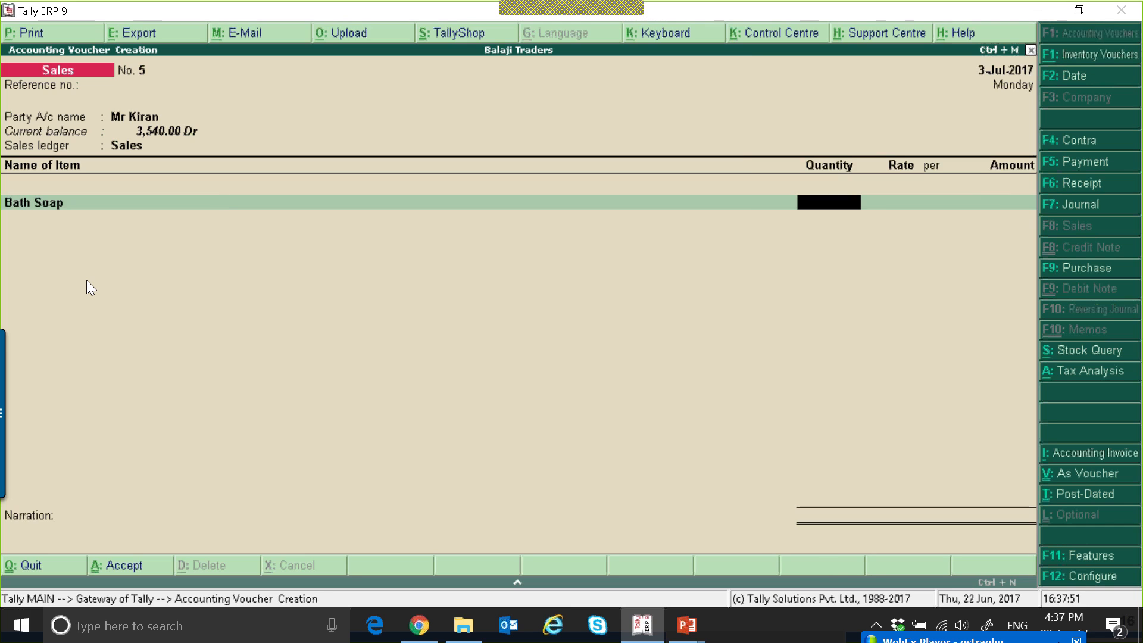
{"action": "type", "text": "100"}
{"action": "key", "text": "Return"}
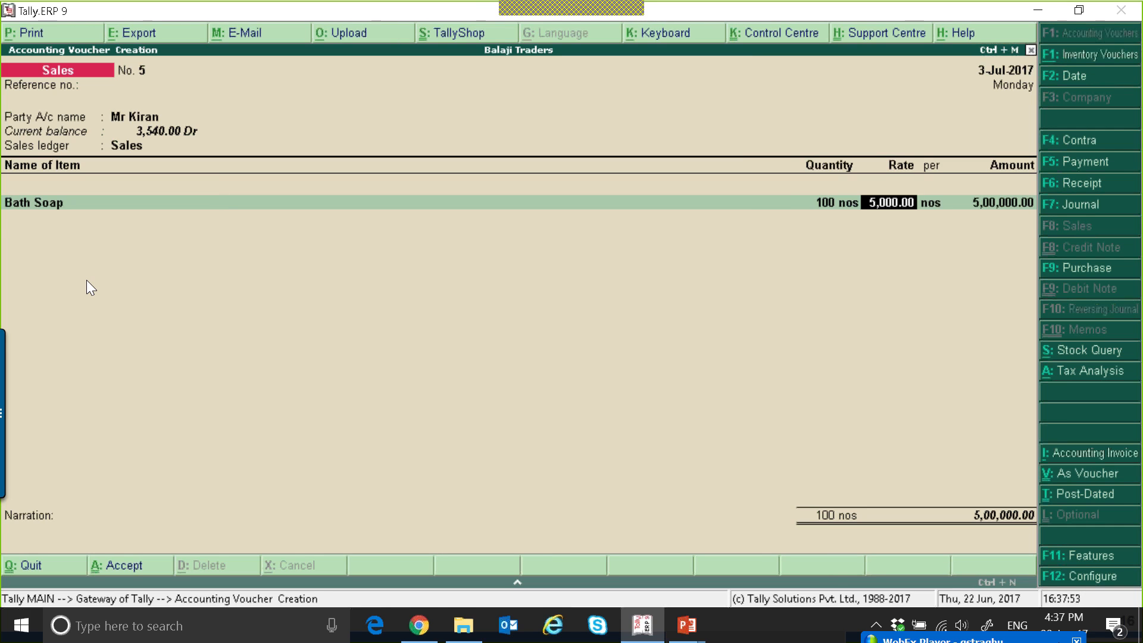
Apply the IGST tax ledger to the Maharashtra customer's Bath Soap sale and save sales voucher 5.
{"action": "key", "text": "Return"}
{"action": "key", "text": "Return"}
{"action": "key", "text": "Return"}
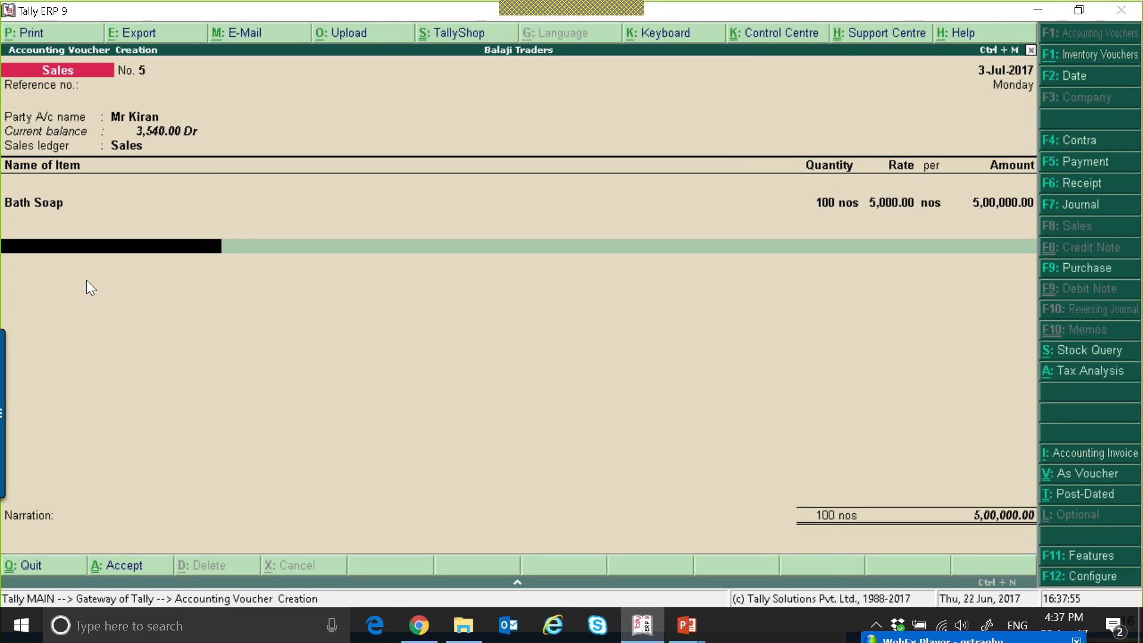
{"action": "key", "text": "Return"}
{"action": "key", "text": "Return"}
{"action": "key", "text": "Return"}
{"action": "key", "text": "Return"}
{"action": "key", "text": "Return"}
{"action": "key", "text": "Return"}
{"action": "key", "text": "Return"}
{"action": "key", "text": "Return"}
{"action": "key", "text": "Return"}
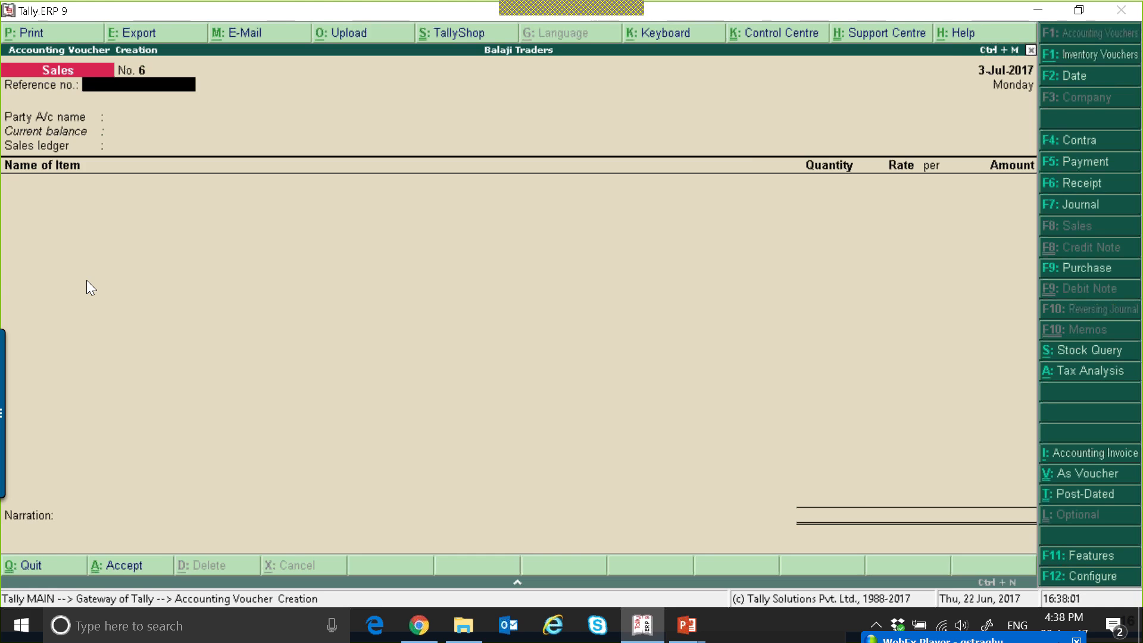
Open the GSTR-1 report and examine the vouchers listed under B2C(Large) Invoices.
{"action": "key", "text": "Escape"}
{"action": "key", "text": "d"}
{"action": "key", "text": "o"}
{"action": "key", "text": "Return"}
{"action": "key", "text": "Return"}
{"action": "key", "text": "Down"}
{"action": "key", "text": "Down"}
{"action": "key", "text": "Down"}
{"action": "key", "text": "Down"}
{"action": "key", "text": "Down"}
{"action": "key", "text": "Return"}
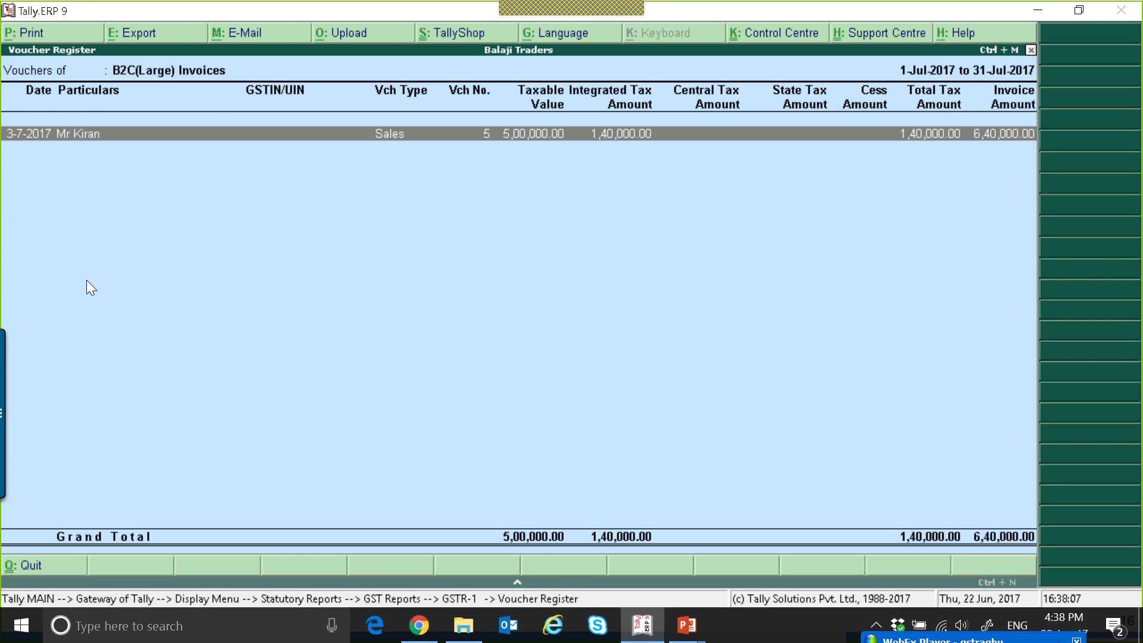
{"action": "key", "text": "Escape"}
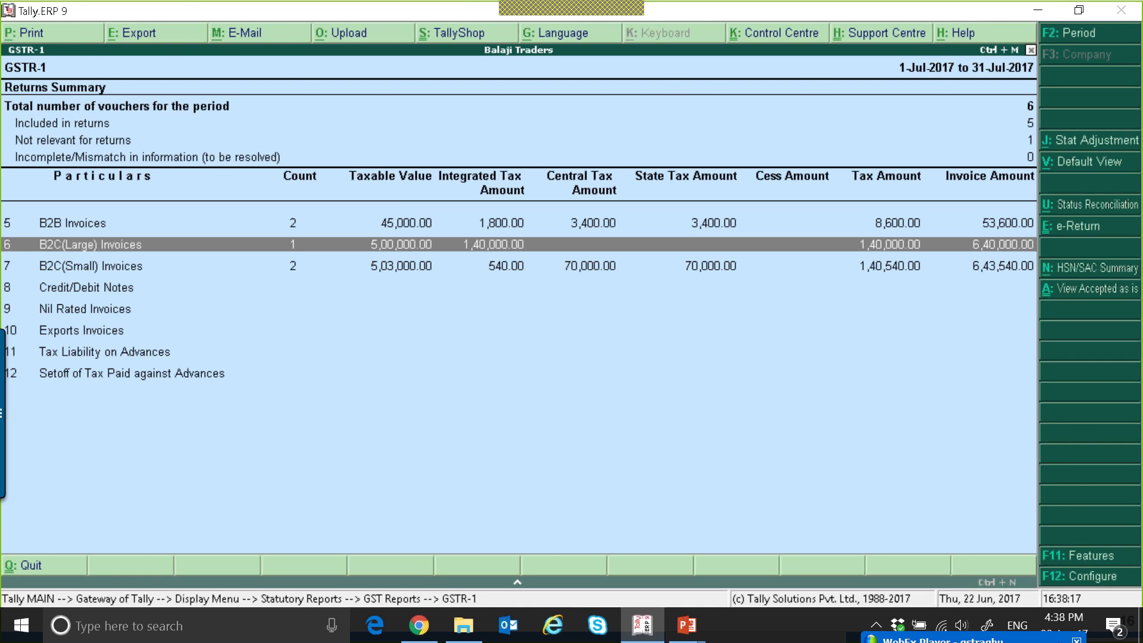
{"action": "key", "text": "Return"}
{"action": "key", "text": "Escape"}
Examine the state-wise breakup of B2C(Small) Invoices and return to the GSTR-1 summary.
{"action": "key", "text": "Down"}
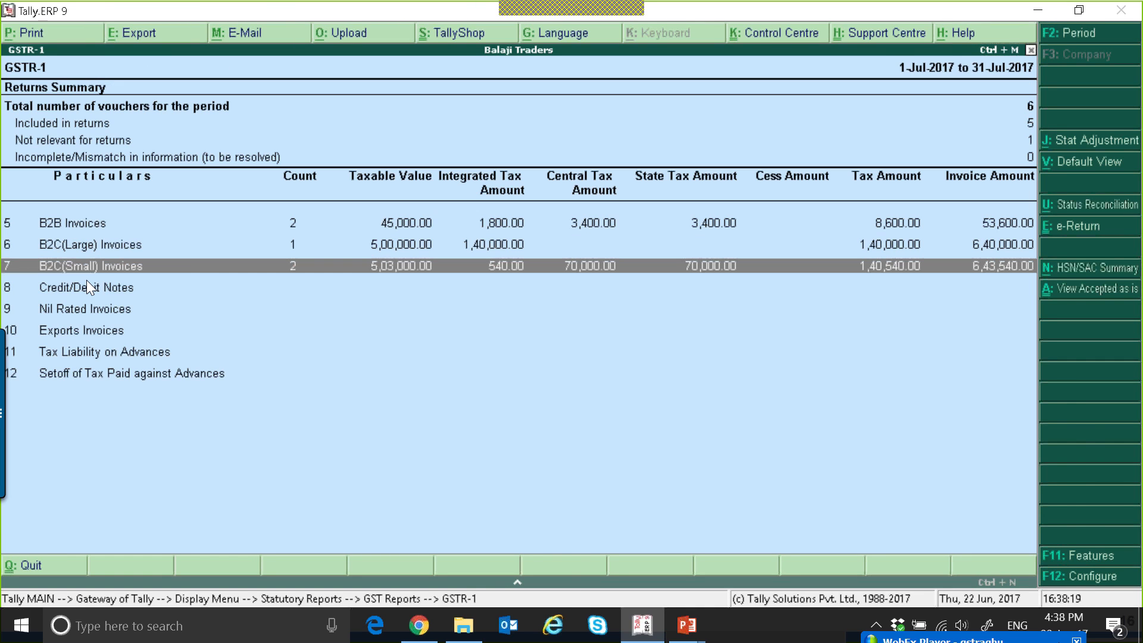
{"action": "key", "text": "Return"}
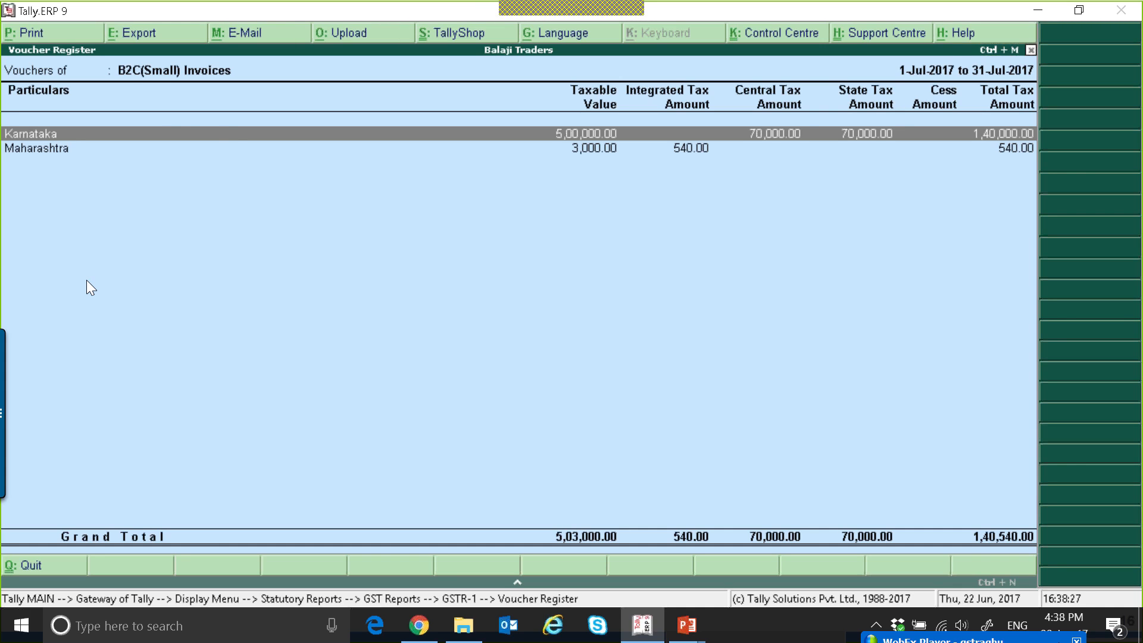
{"action": "key", "text": "Down"}
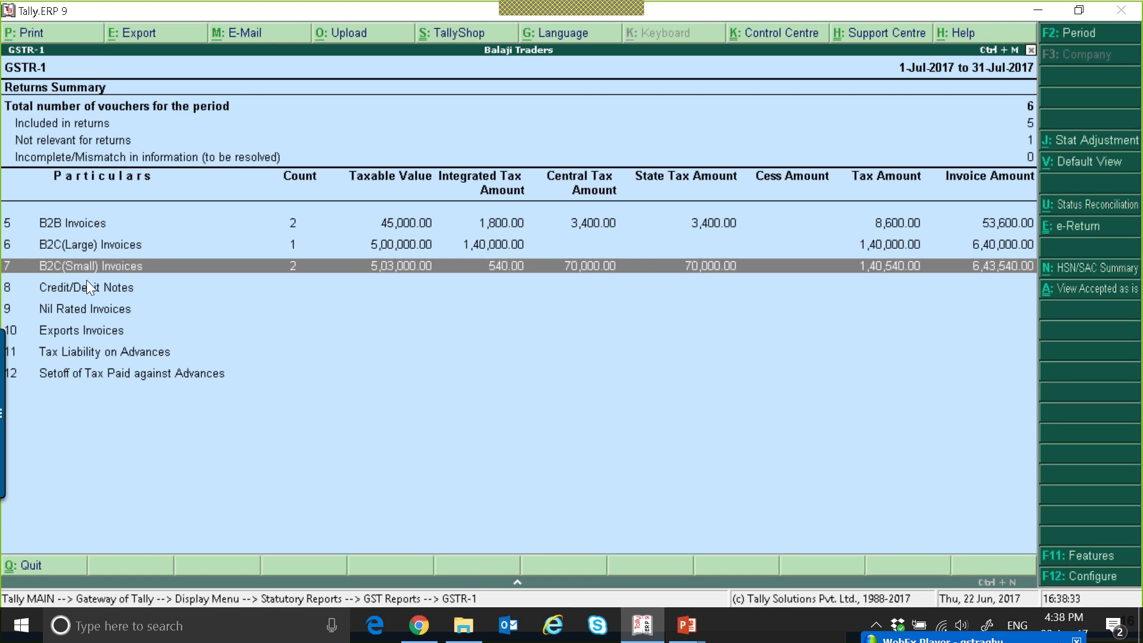
{"action": "key", "text": "Home"}
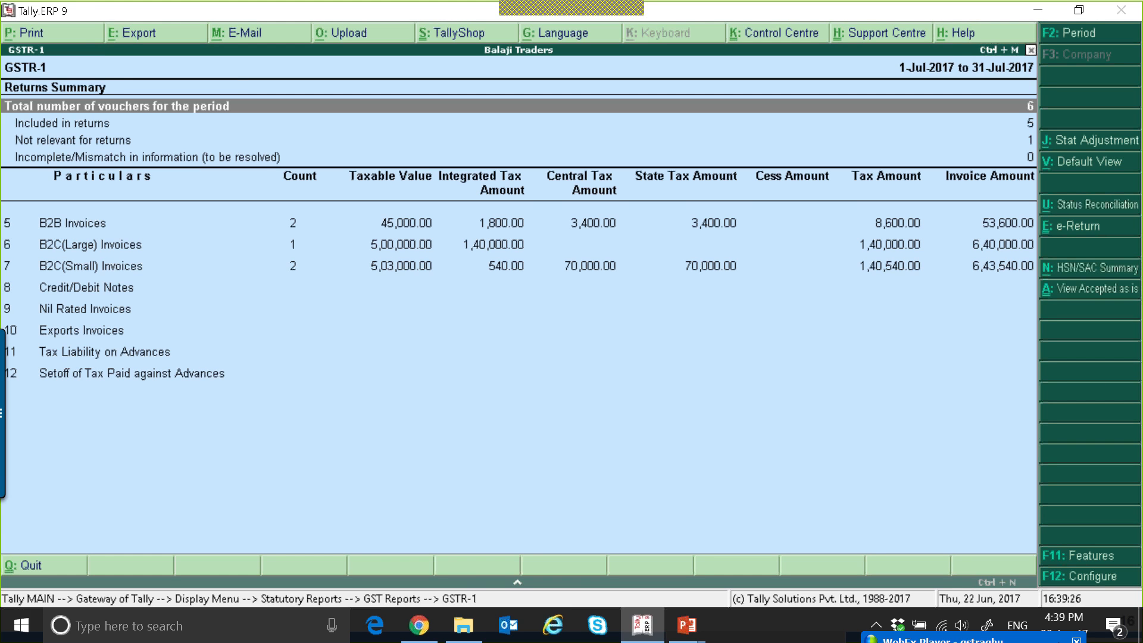
{"action": "key", "text": "Down"}
{"action": "key", "text": "Down"}
{"action": "key", "text": "Down"}
{"action": "key", "text": "Down"}
{"action": "key", "text": "Down"}
{"action": "key", "text": "Down"}
{"action": "key", "text": "Down"}
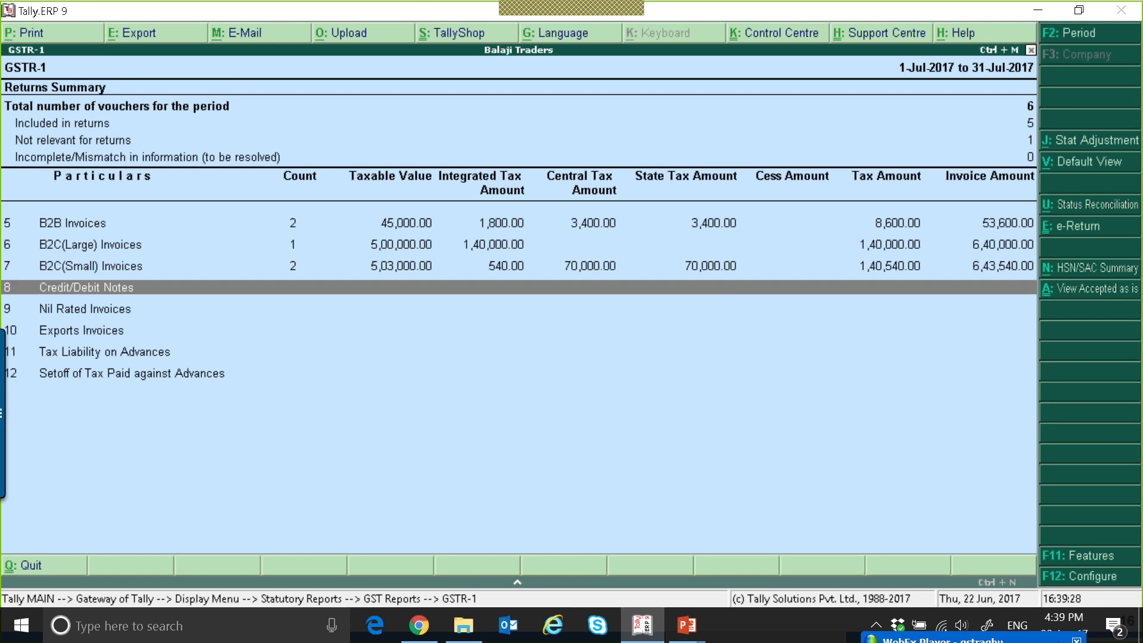
Leave GSTR-1 and view the Arvind Traders ledger in display mode.
{"action": "key", "text": "Escape"}
{"action": "key", "text": "Escape"}
{"action": "key", "text": "Escape"}
{"action": "key", "text": "Escape"}
{"action": "key", "text": "Escape"}
{"action": "key", "text": "Escape"}
{"action": "key", "text": "Return"}
{"action": "key", "text": "Return"}
{"action": "key", "text": "Escape"}
{"action": "key", "text": "Down"}
{"action": "key", "text": "Return"}
{"action": "key", "text": "Down"}
Alter the Arvind Traders ledger by setting its country to UAE, and save it.
{"action": "key", "text": "Return"}
{"action": "key", "text": "Return"}
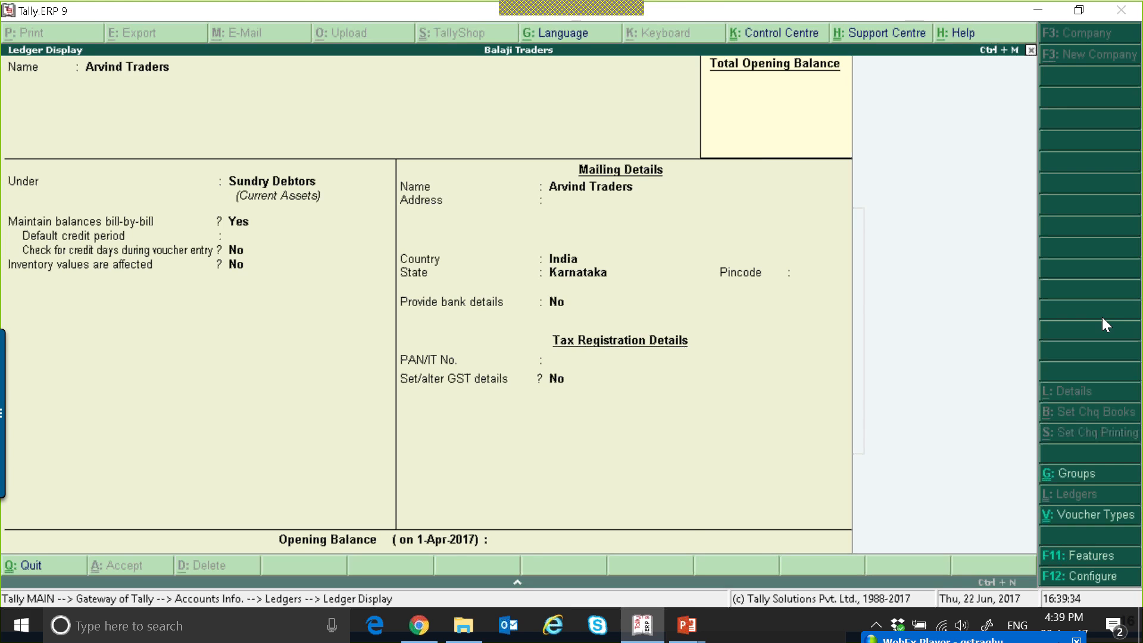
{"action": "key", "text": "Escape"}
{"action": "key", "text": "Escape"}
{"action": "key", "text": "Return"}
{"action": "key", "text": "Return"}
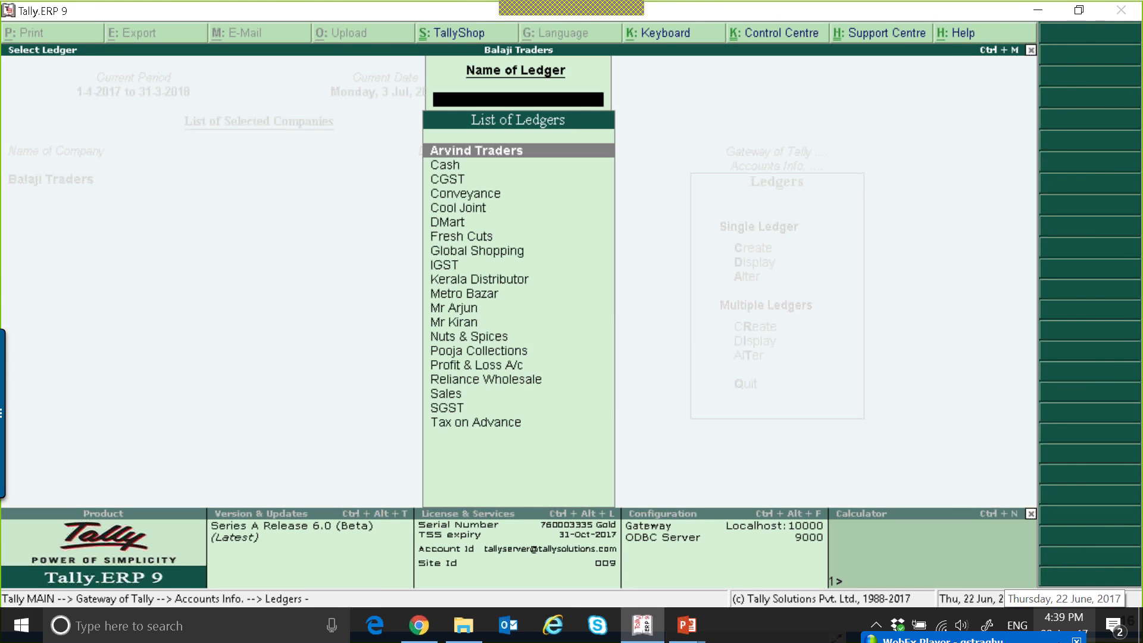
{"action": "key", "text": "Return"}
{"action": "key", "text": "Return"}
{"action": "key", "text": "Return"}
{"action": "key", "text": "Return"}
{"action": "key", "text": "Return"}
{"action": "key", "text": "Return"}
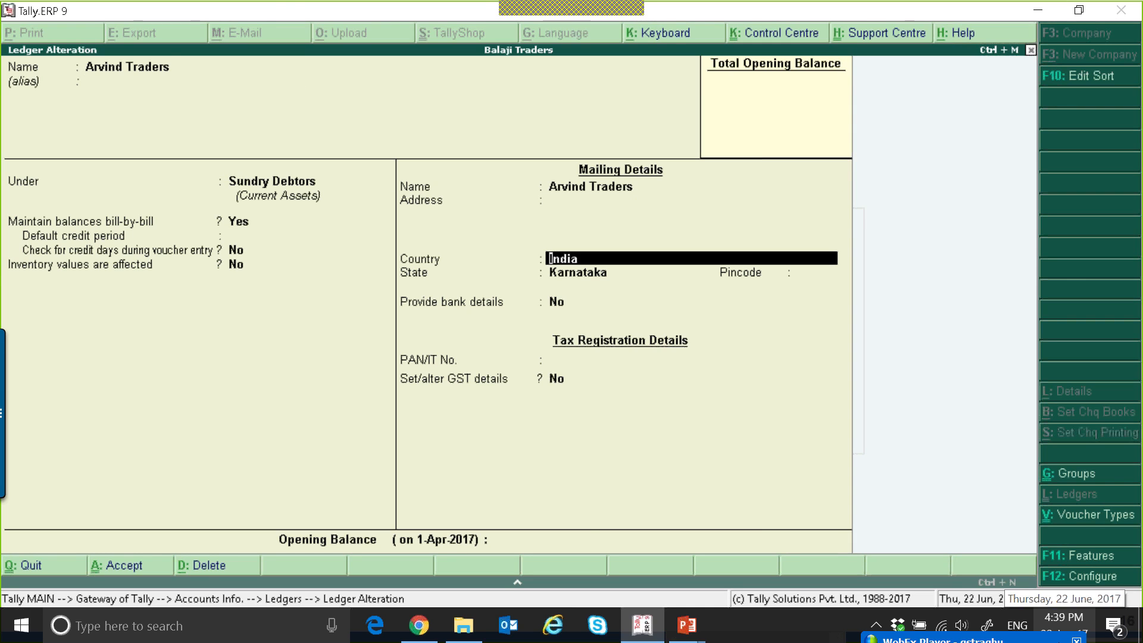
{"action": "type", "text": "U"}
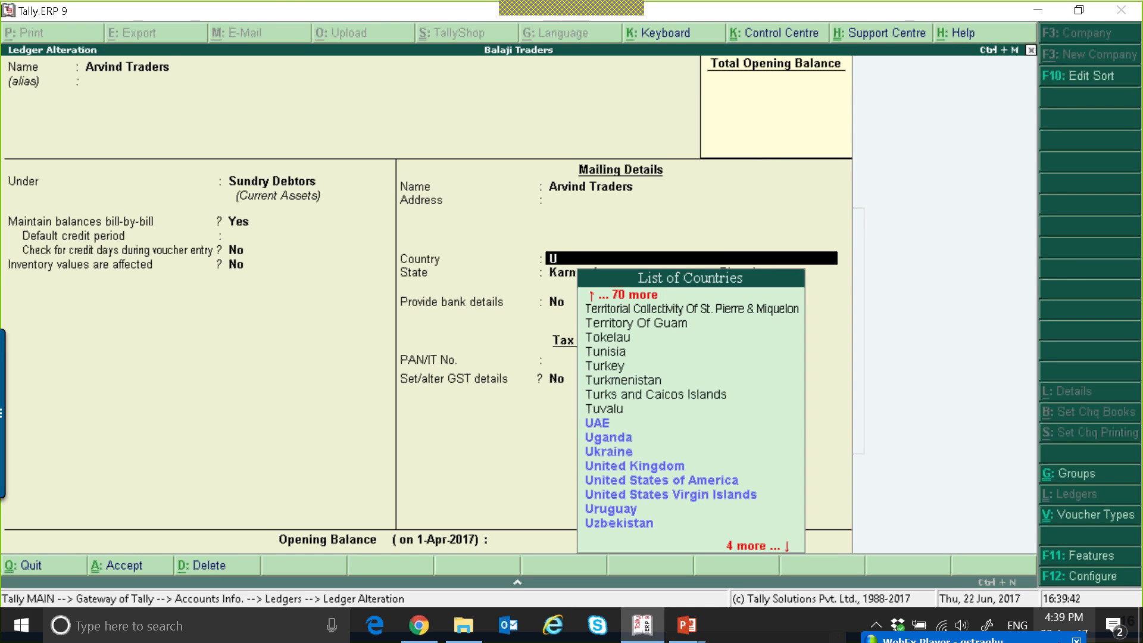
{"action": "key", "text": "Return"}
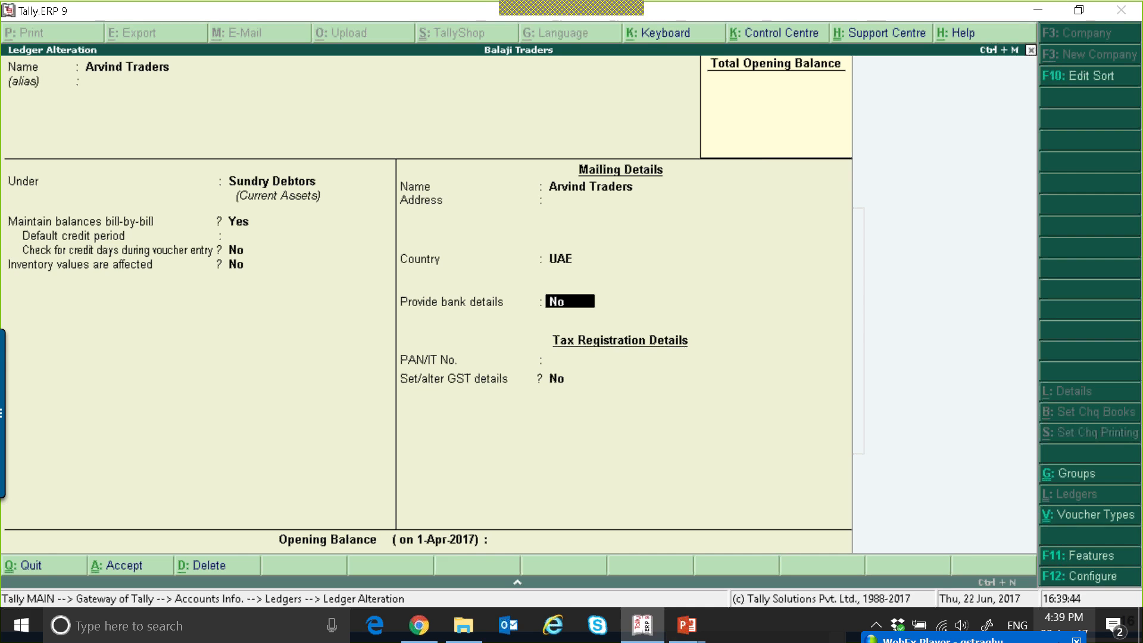
{"action": "key", "text": "Return"}
{"action": "key", "text": "Return"}
{"action": "key", "text": "BackSpace"}
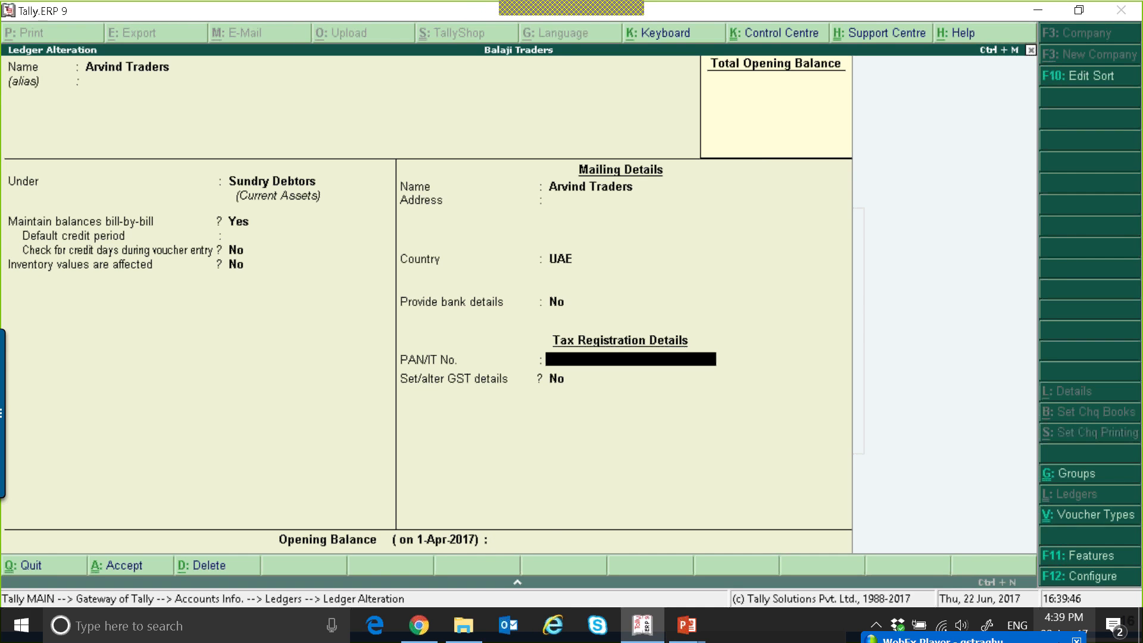
{"action": "key", "text": "Escape"}
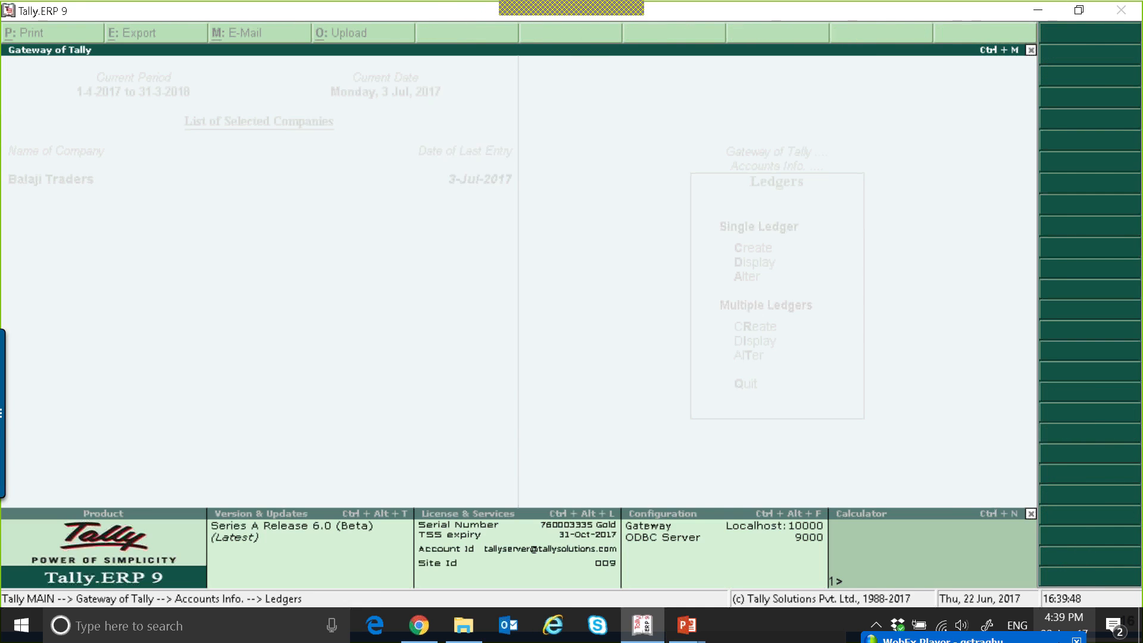
Start sales voucher 6 for Arvind Traders using the Sales ledger.
{"action": "key", "text": "Escape"}
{"action": "key", "text": "Escape"}
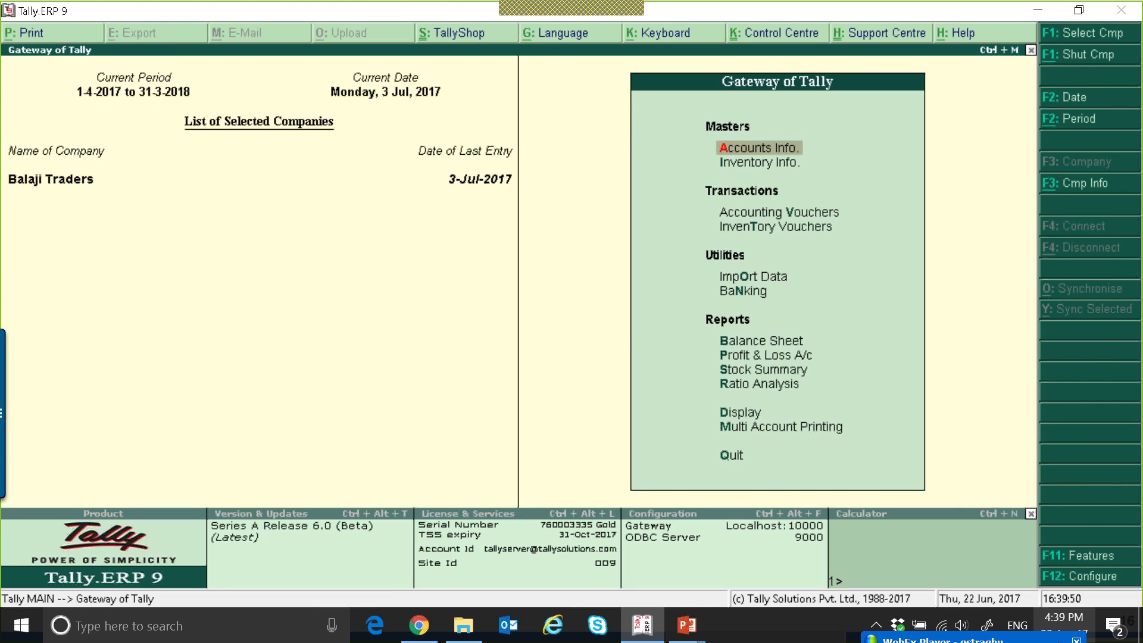
{"action": "key", "text": "v"}
{"action": "key", "text": "Return"}
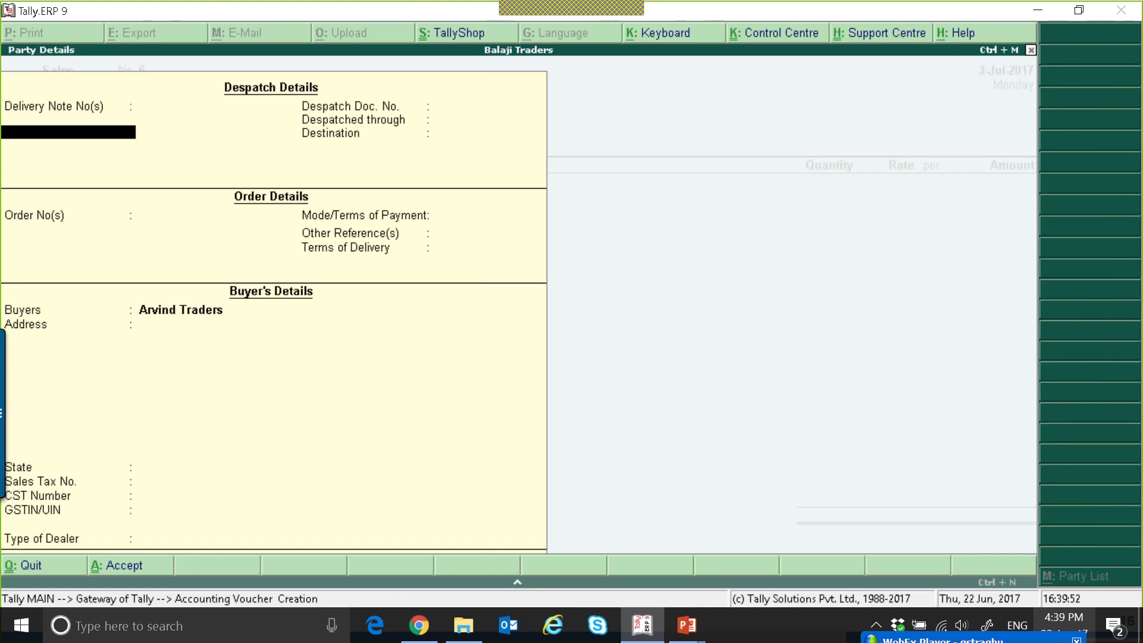
{"action": "key", "text": "ctrl+a"}
{"action": "key", "text": "Return"}
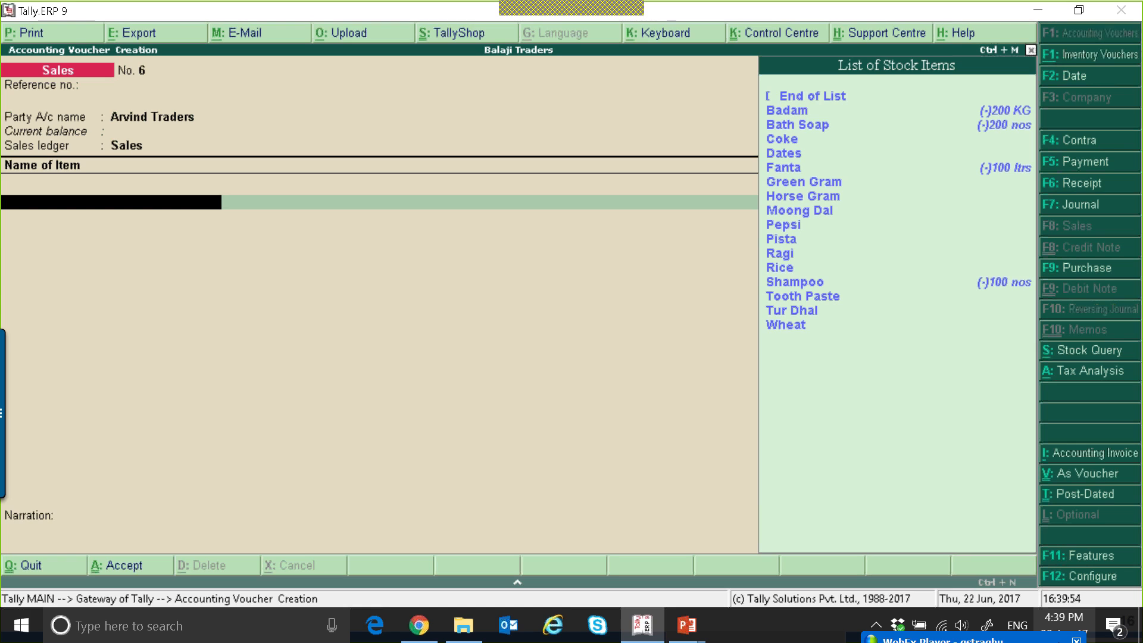
Add 100 KG of Horse Gram at a rate of 1,000 to the Arvind Traders voucher.
{"action": "key", "text": "Down"}
{"action": "key", "text": "Down"}
{"action": "key", "text": "Down"}
{"action": "key", "text": "Down"}
{"action": "key", "text": "Down"}
{"action": "key", "text": "Down"}
{"action": "key", "text": "Down"}
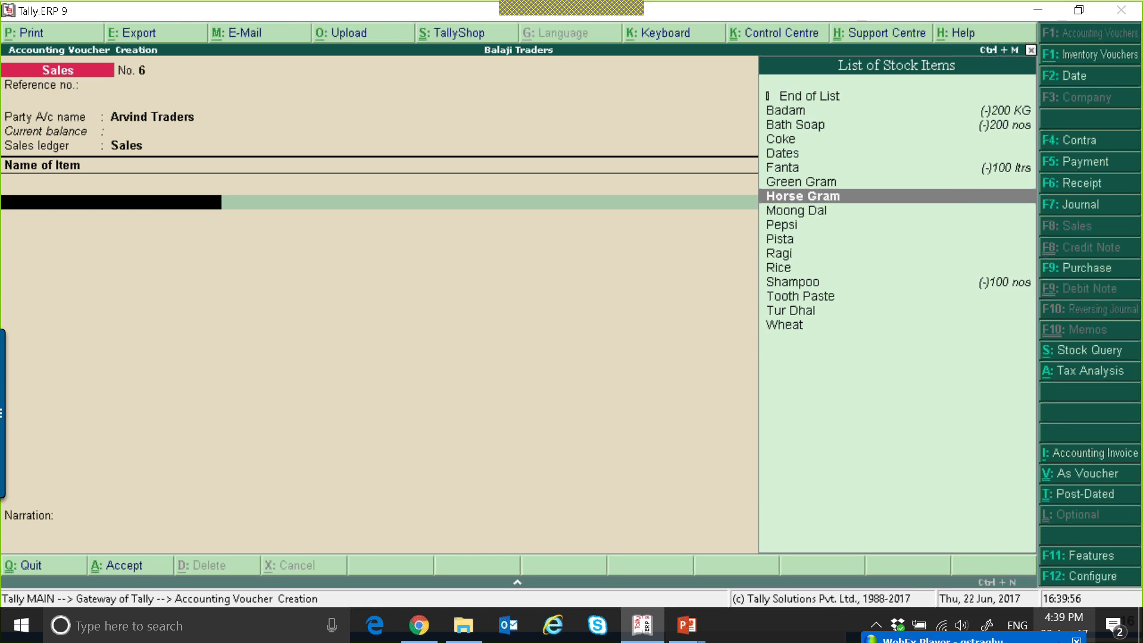
{"action": "key", "text": "Return"}
{"action": "type", "text": "100"}
{"action": "key", "text": "Return"}
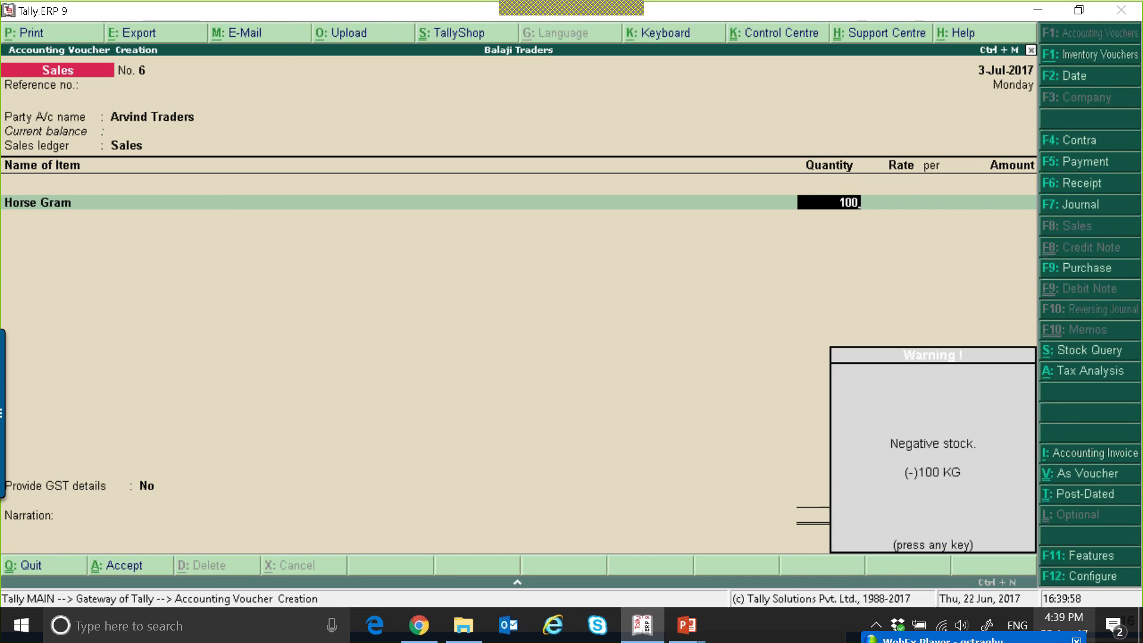
{"action": "key", "text": "Return"}
{"action": "type", "text": "1,000"}
{"action": "key", "text": "Return"}
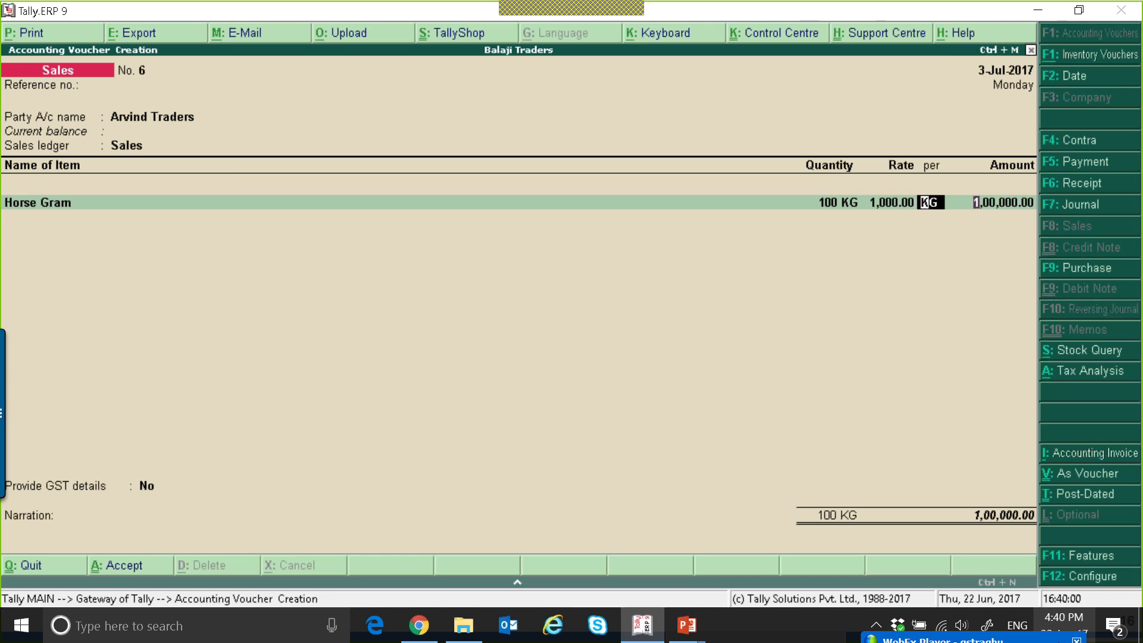
{"action": "key", "text": "Return"}
Apply the IGST tax ledger to the Horse Gram sale.
{"action": "key", "text": "Return"}
{"action": "type", "text": "cg"}
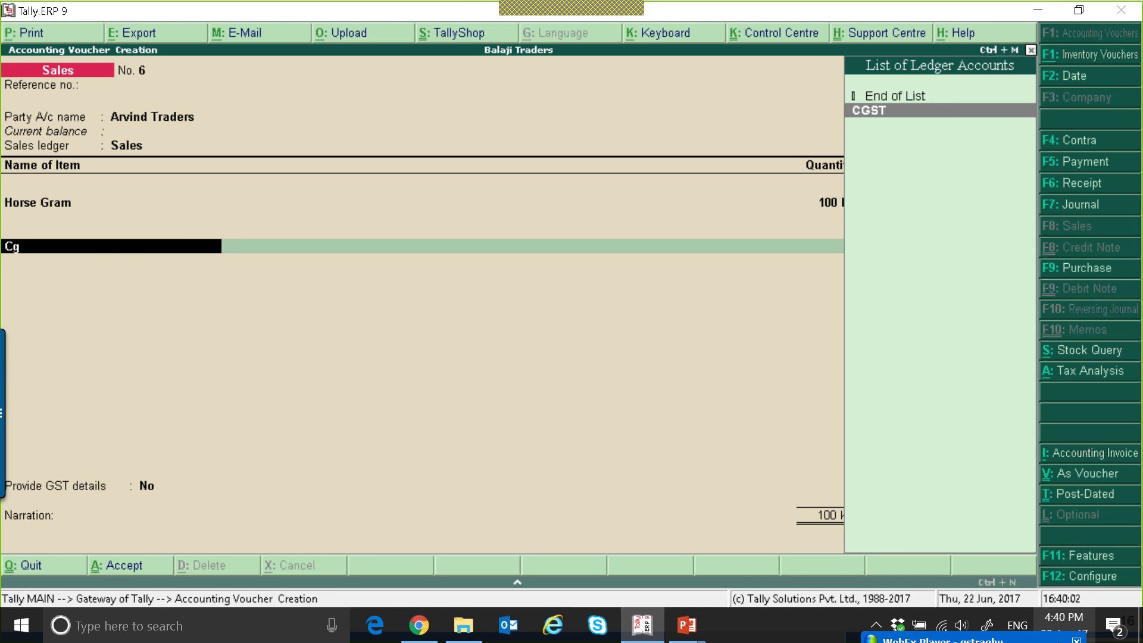
{"action": "key", "text": "Return"}
{"action": "key", "text": "BackSpace"}
{"action": "type", "text": "i"}
{"action": "key", "text": "Return"}
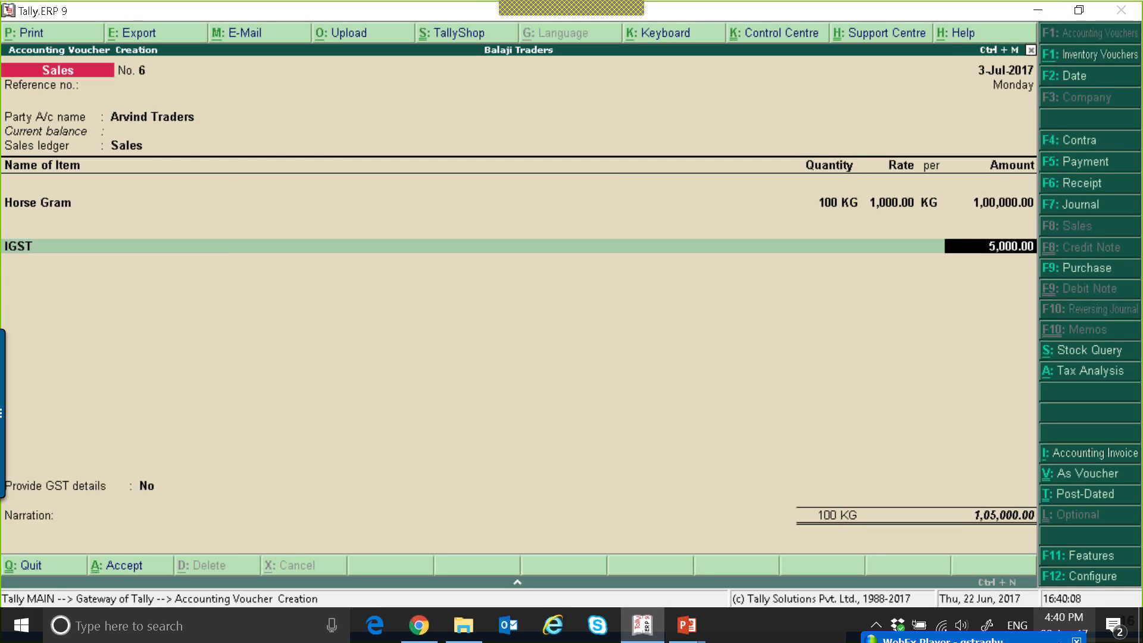
{"action": "key", "text": "Return"}
{"action": "key", "text": "Return"}
Accept the bill-wise details with New Ref 6 for Arvind Traders and save the voucher.
{"action": "key", "text": "Return"}
{"action": "key", "text": "Return"}
{"action": "key", "text": "Return"}
{"action": "key", "text": "Return"}
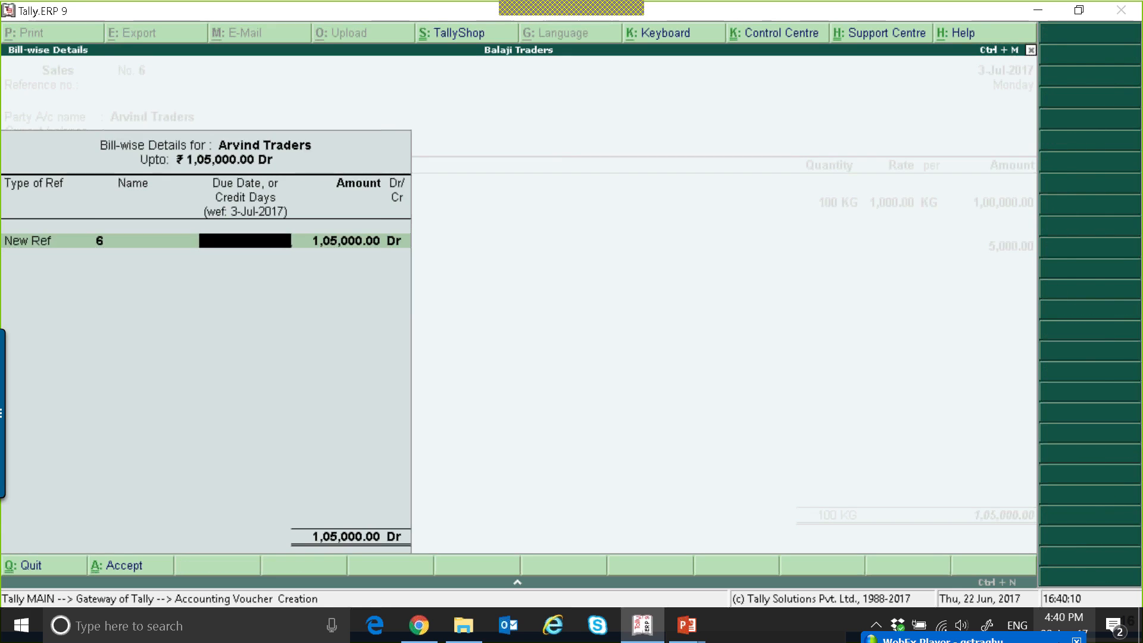
{"action": "key", "text": "Return"}
{"action": "key", "text": "Return"}
{"action": "key", "text": "Return"}
{"action": "key", "text": "Return"}
{"action": "key", "text": "Return"}
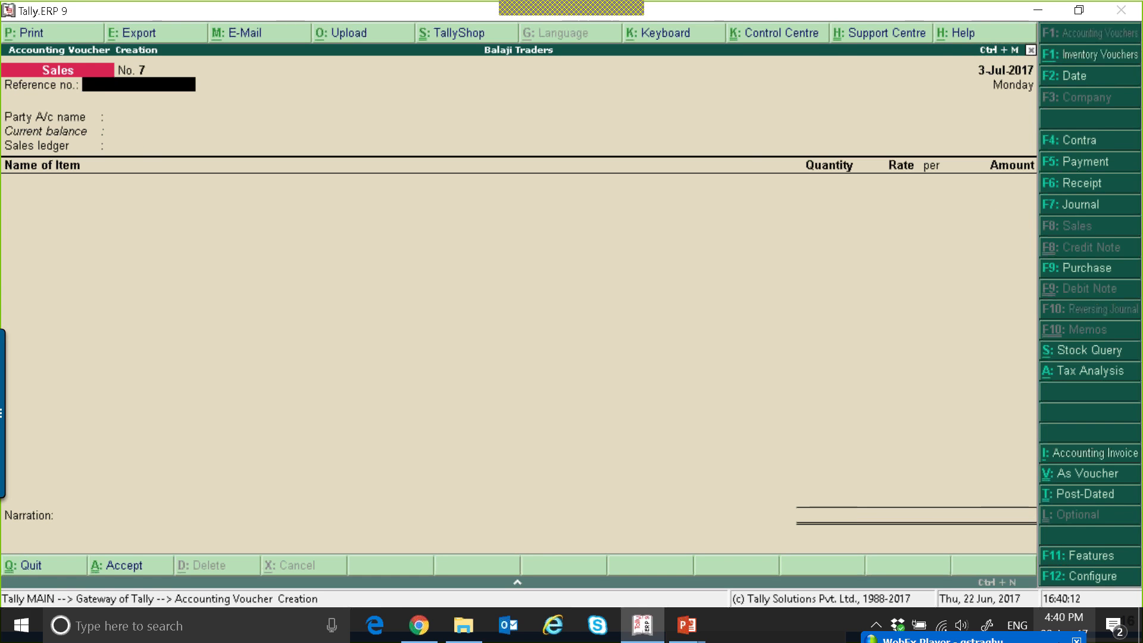
Open the GSTR-1 report and list the vouchers with incomplete or mismatched information.
{"action": "key", "text": "Escape"}
{"action": "key", "text": "d"}
{"action": "key", "text": "o"}
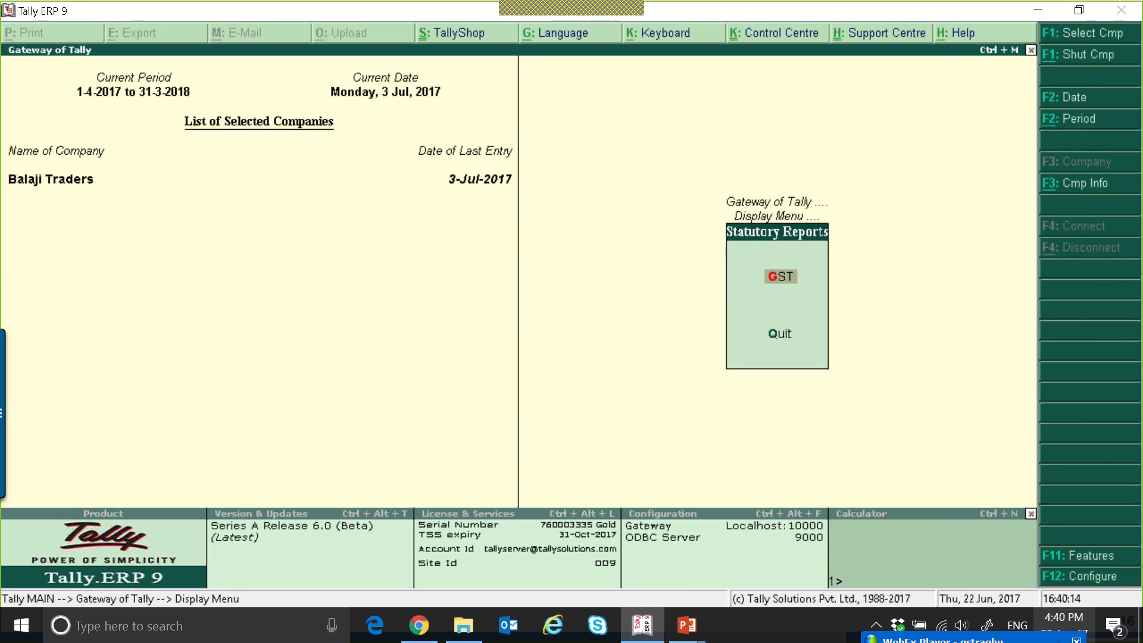
{"action": "key", "text": "g"}
{"action": "key", "text": "Return"}
{"action": "key", "text": "Down"}
{"action": "key", "text": "Down"}
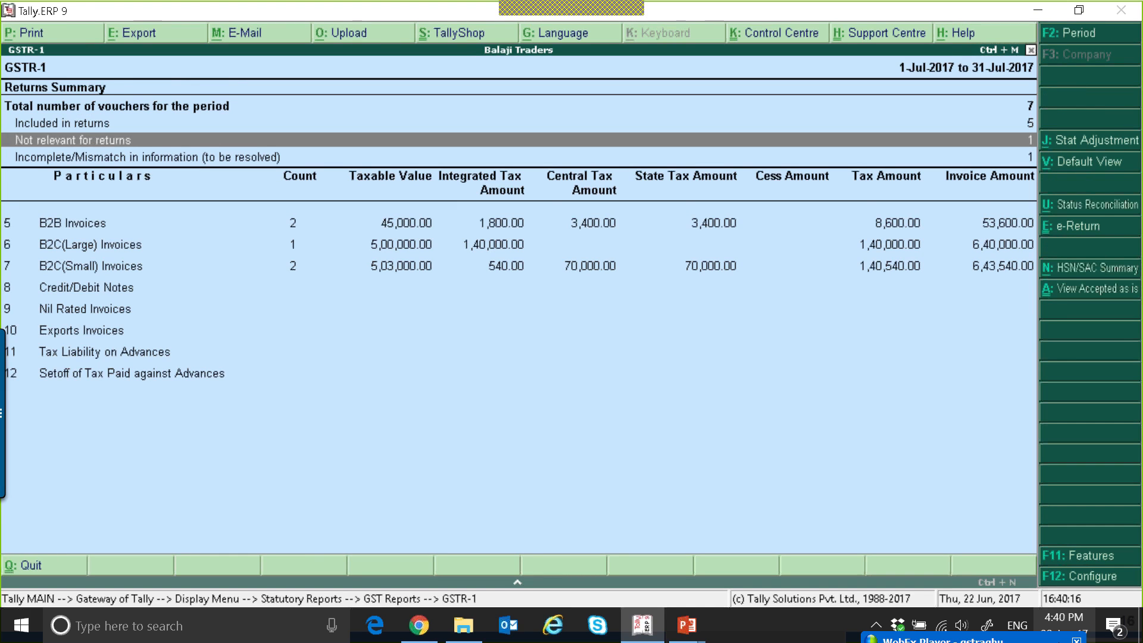
{"action": "key", "text": "Down"}
{"action": "key", "text": "Down"}
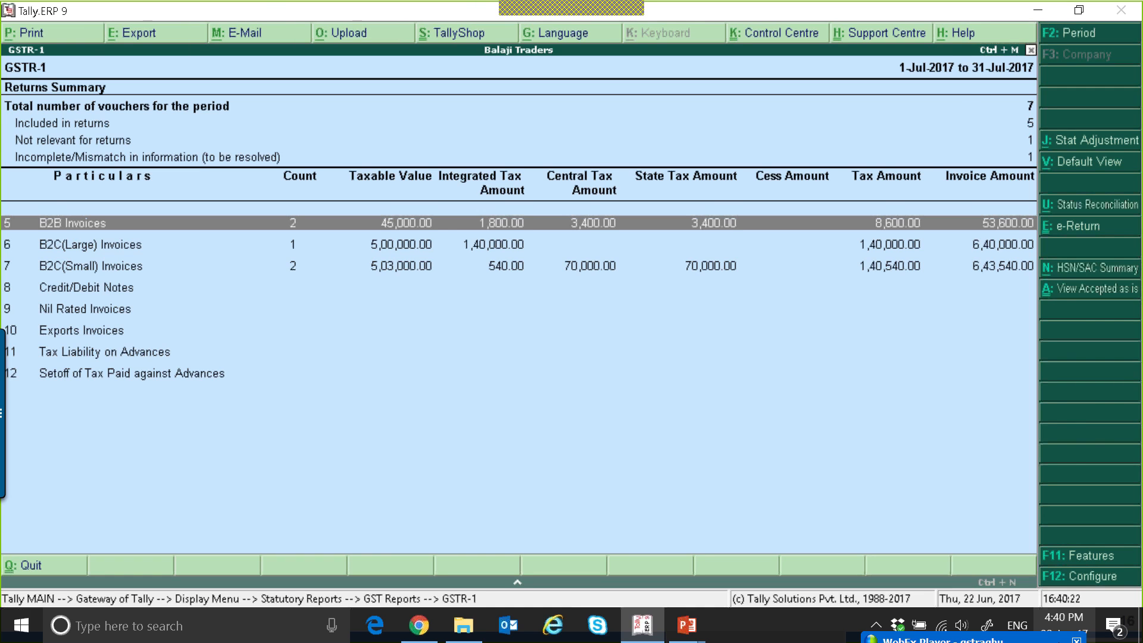
{"action": "key", "text": "Up"}
{"action": "key", "text": "Return"}
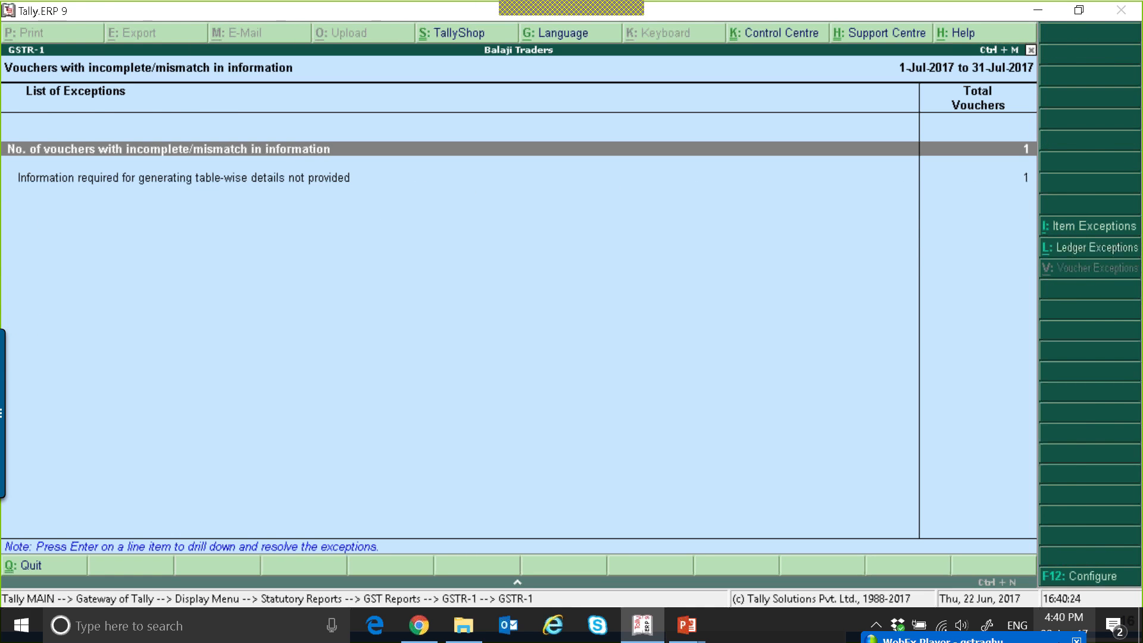
Resolve the table-wise details exception for the Arvind Traders voucher by setting its HSN code to 87878787.
{"action": "key", "text": "Escape"}
{"action": "key", "text": "Return"}
{"action": "key", "text": "Down"}
{"action": "key", "text": "Return"}
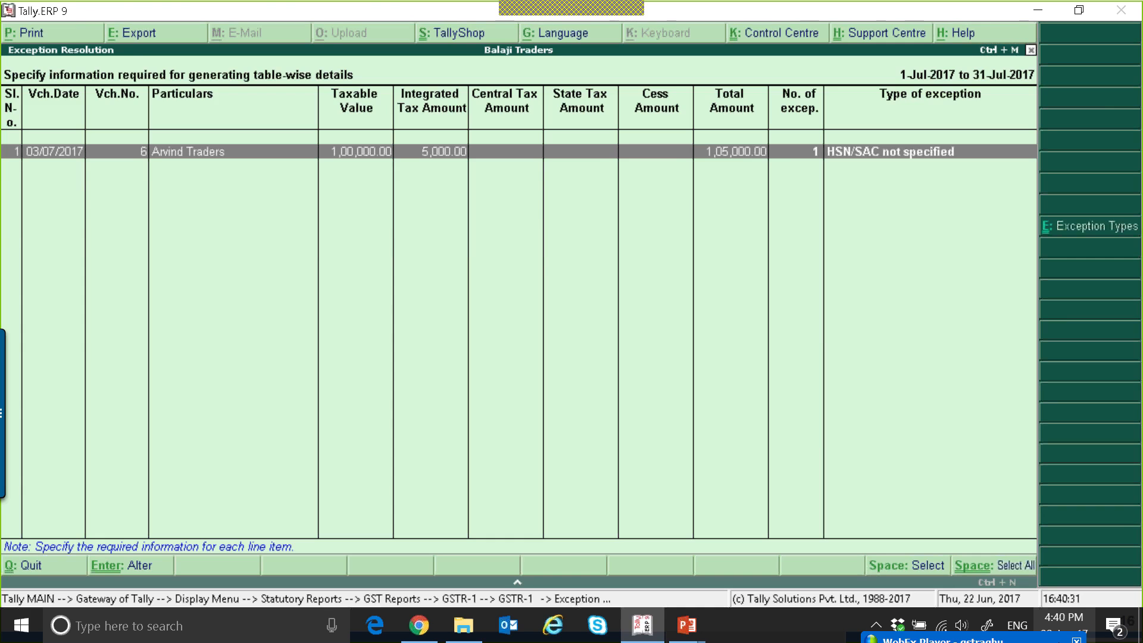
{"action": "key", "text": "Return"}
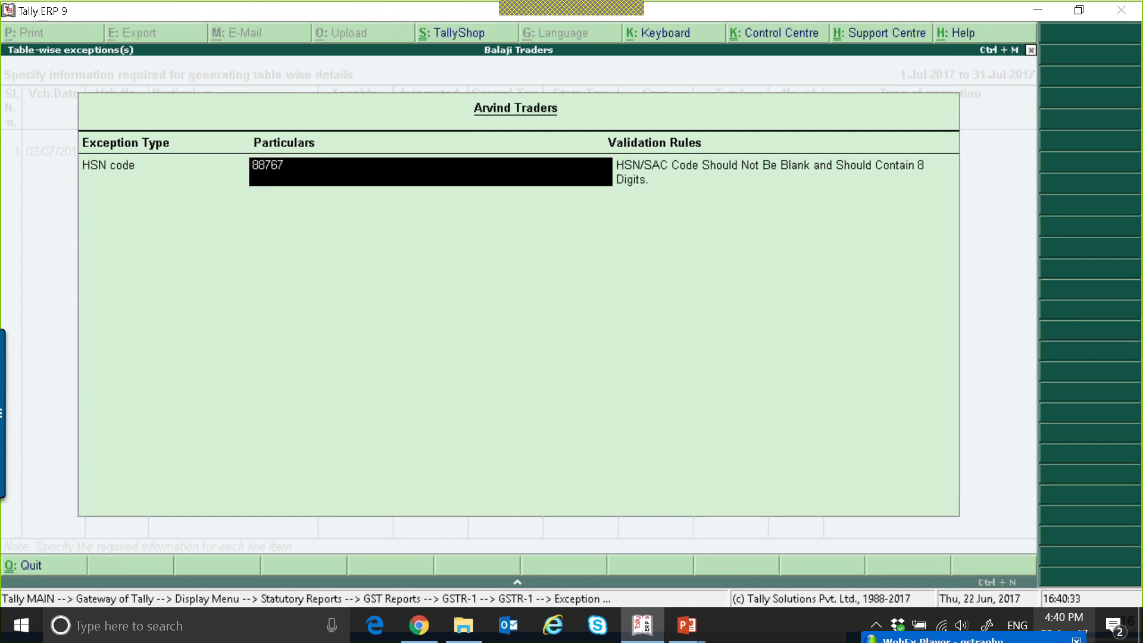
{"action": "type", "text": "87878787"}
{"action": "key", "text": "Return"}
{"action": "key", "text": "Return"}
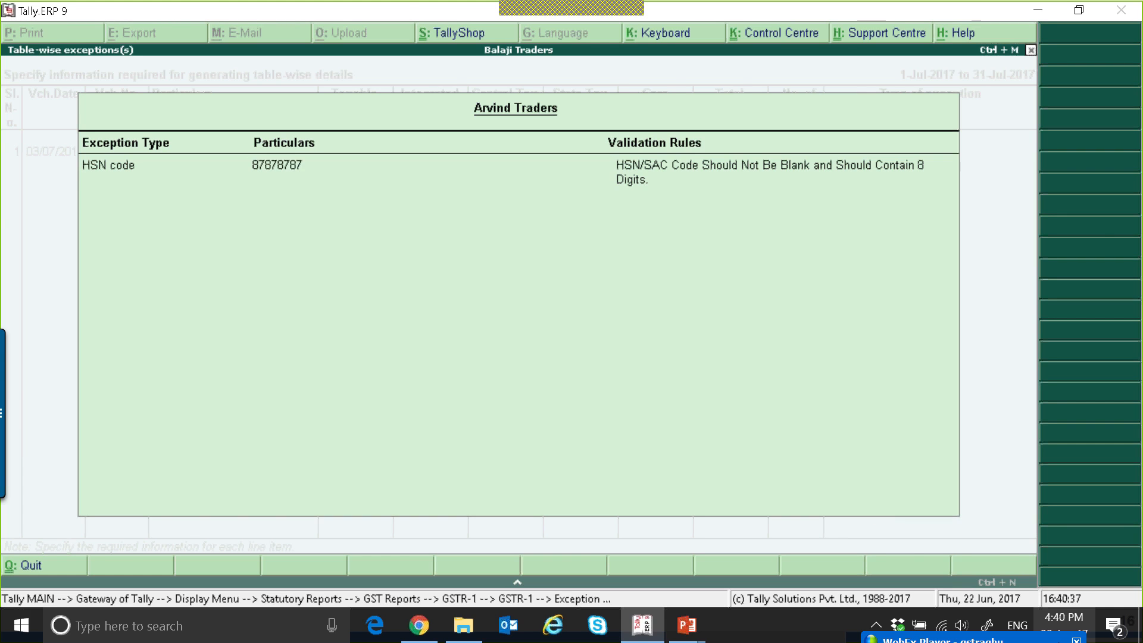
{"action": "key", "text": "Escape"}
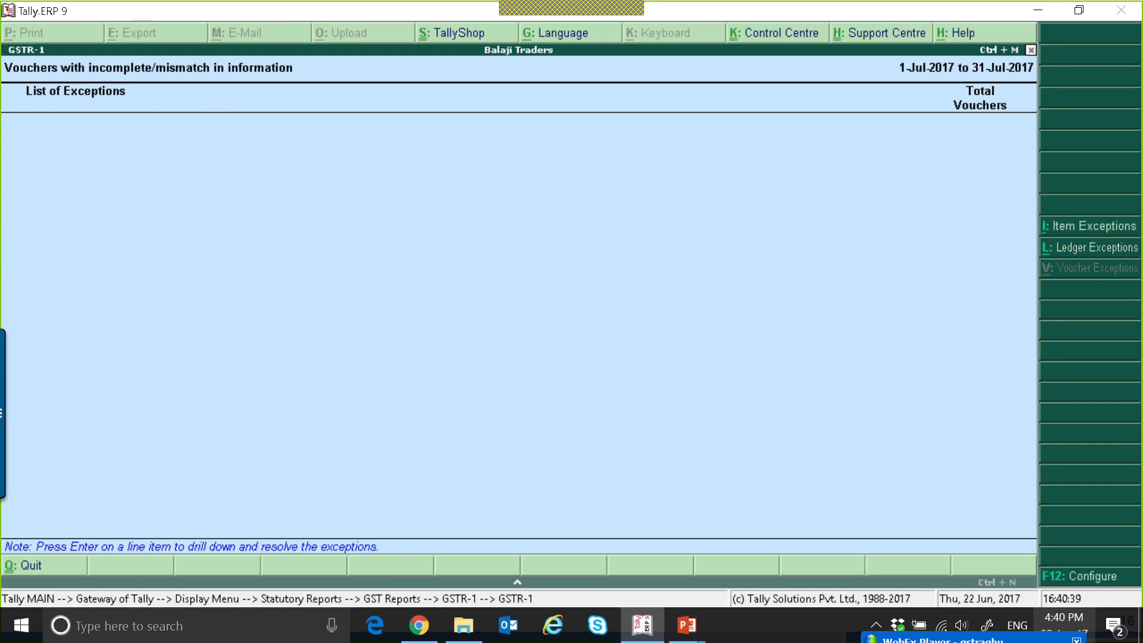
Check the Exports Invoices category in the GSTR-1 summary and leave the report.
{"action": "key", "text": "Escape"}
{"action": "key", "text": "Down"}
{"action": "key", "text": "Down"}
{"action": "key", "text": "Down"}
{"action": "key", "text": "Down"}
{"action": "key", "text": "Down"}
{"action": "key", "text": "Down"}
{"action": "key", "text": "Down"}
{"action": "key", "text": "Down"}
{"action": "key", "text": "Down"}
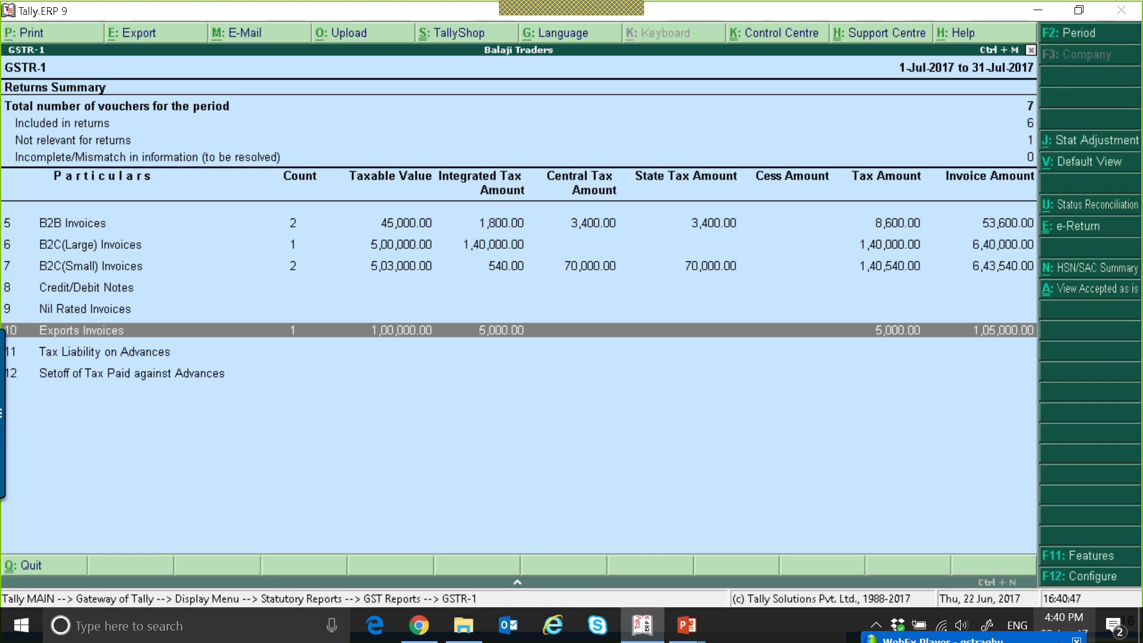
{"action": "key", "text": "Escape"}
{"action": "key", "text": "Escape"}
{"action": "key", "text": "Escape"}
{"action": "key", "text": "Escape"}
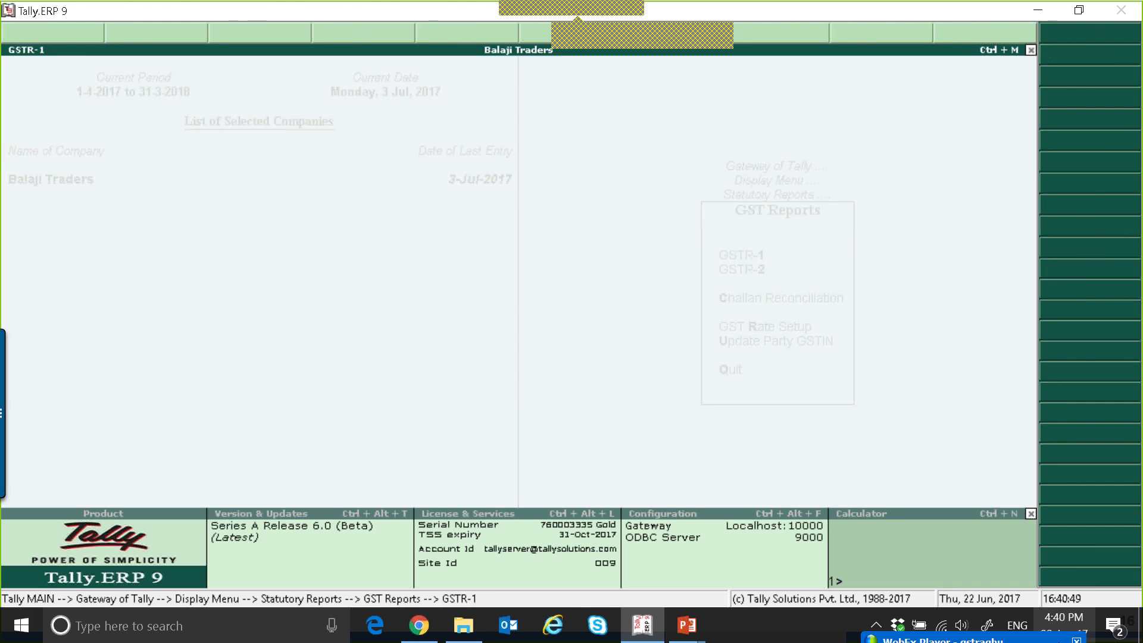
Start a new sales voucher for Cool Joint, accepting its party details and choosing Sales as the sales ledger.
{"action": "key", "text": "v"}
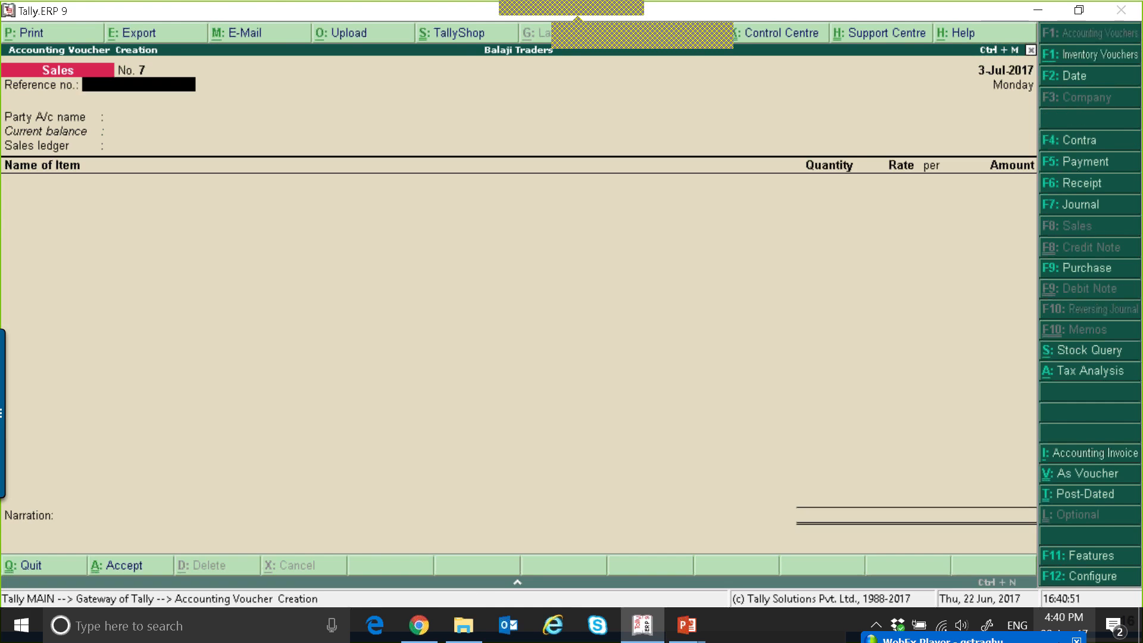
{"action": "key", "text": "Return"}
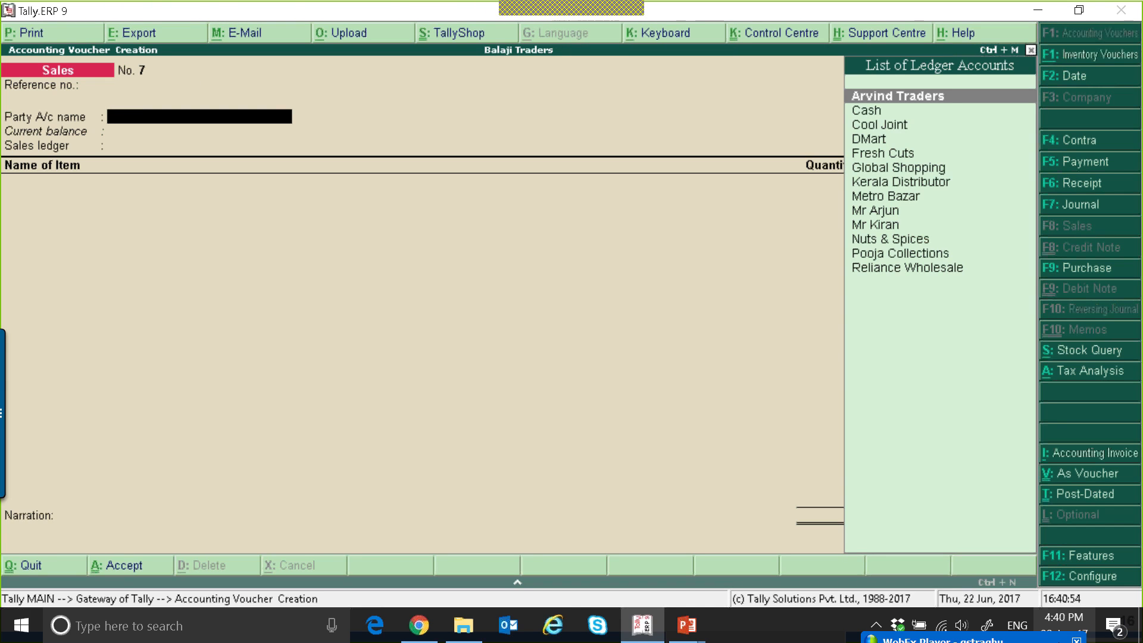
{"action": "key", "text": "Down"}
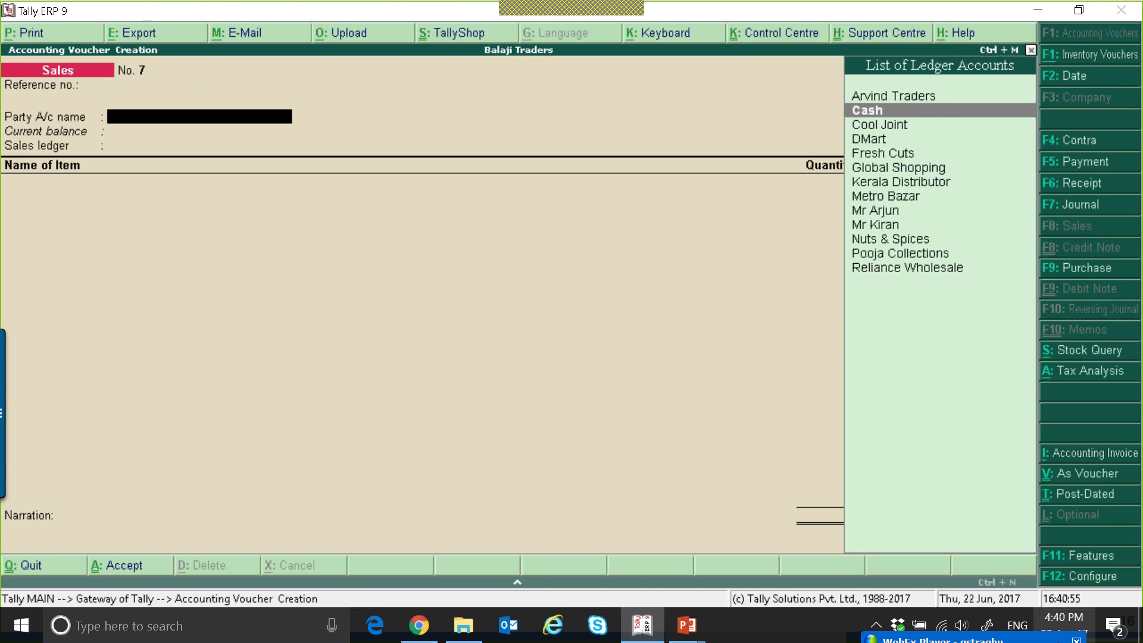
{"action": "key", "text": "Down"}
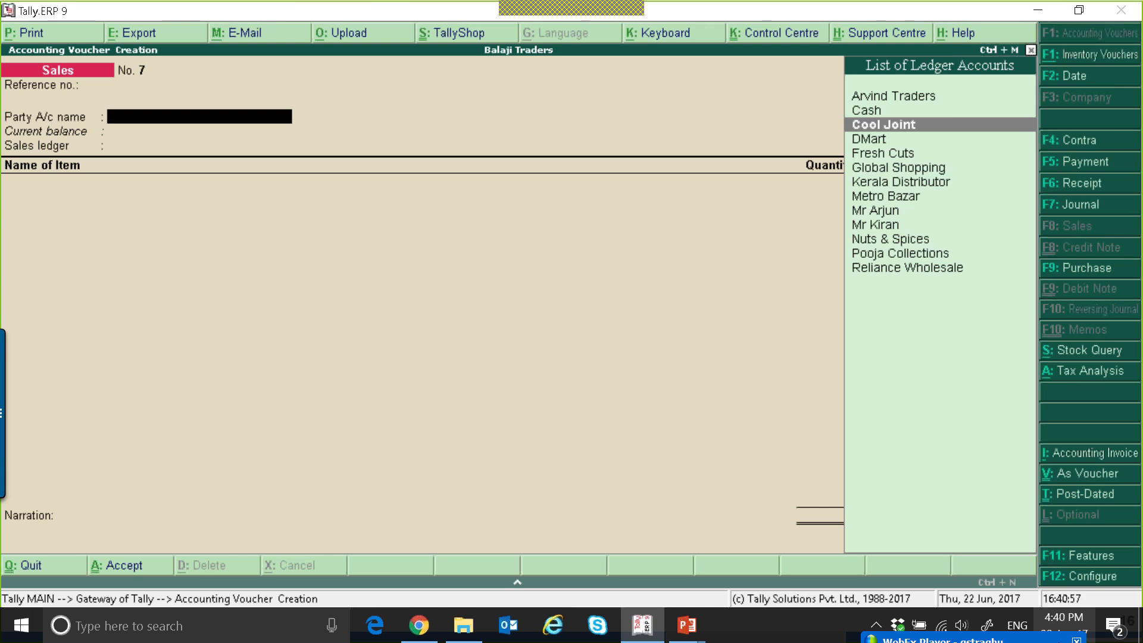
{"action": "key", "text": "Return"}
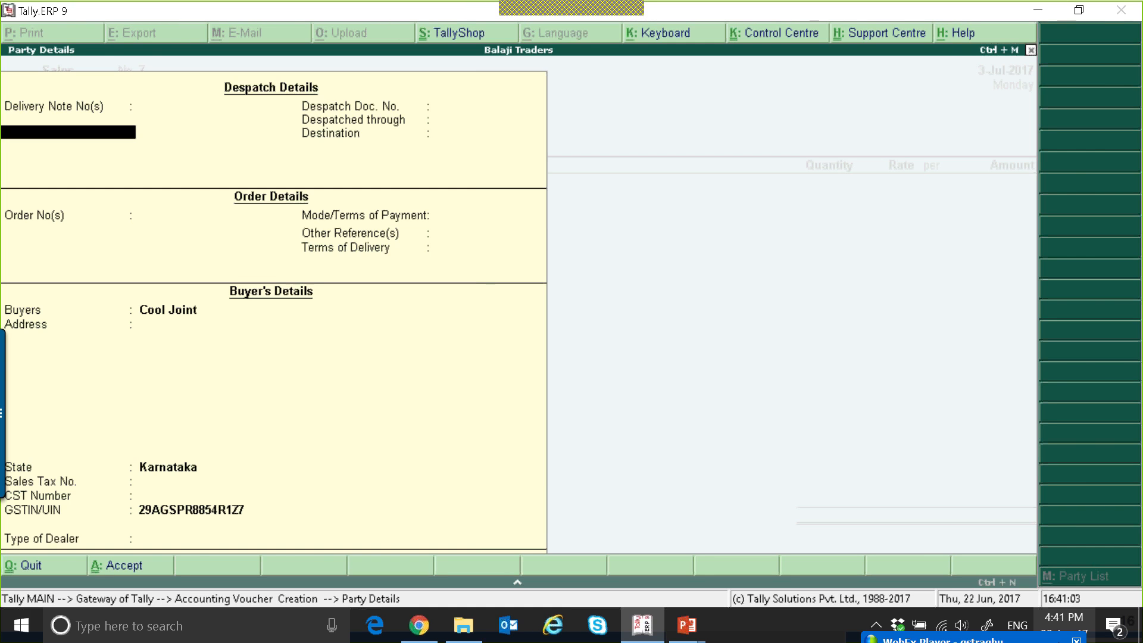
{"action": "key", "text": "ctrl+a"}
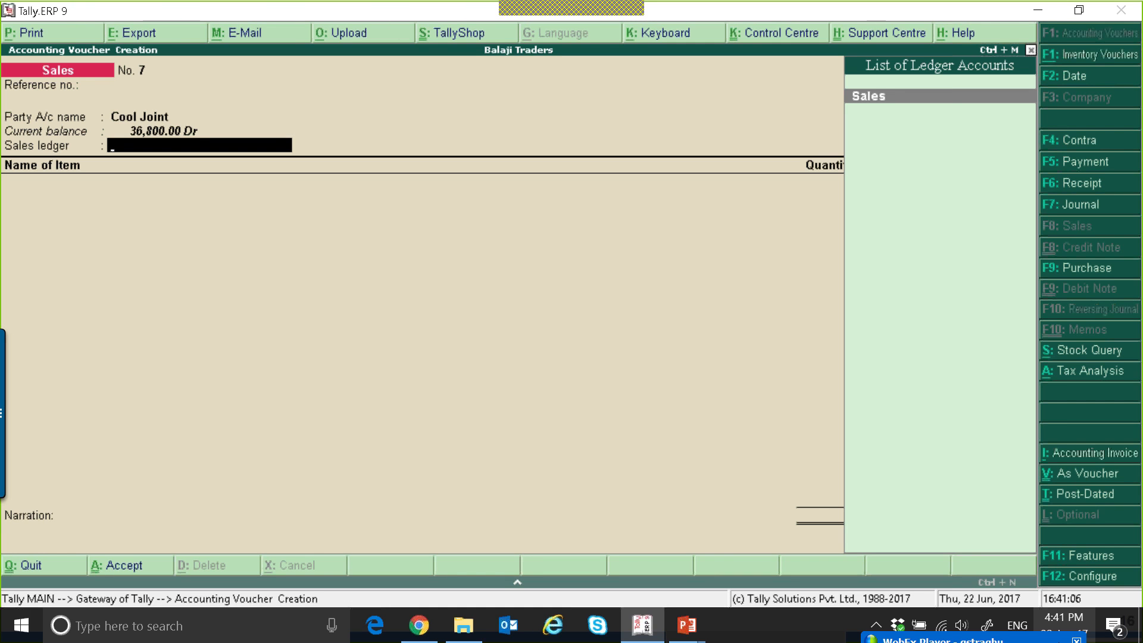
{"action": "key", "text": "Return"}
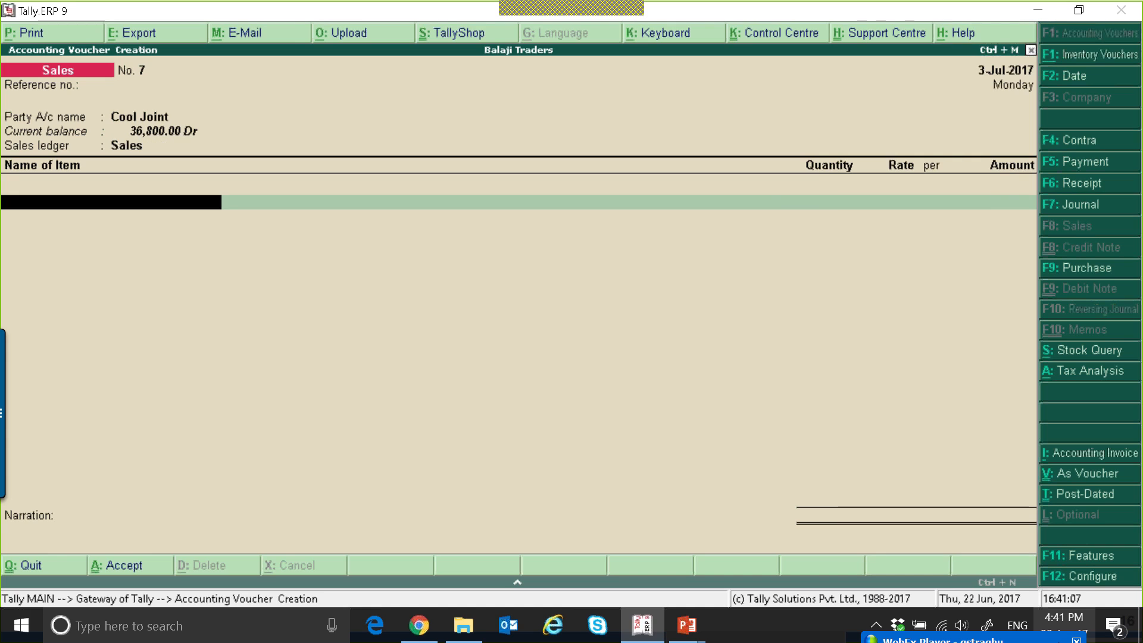
Add the stock item Badam with a quantity of 100 KG at a rate of 150.00 per KG.
{"action": "key", "text": "Down"}
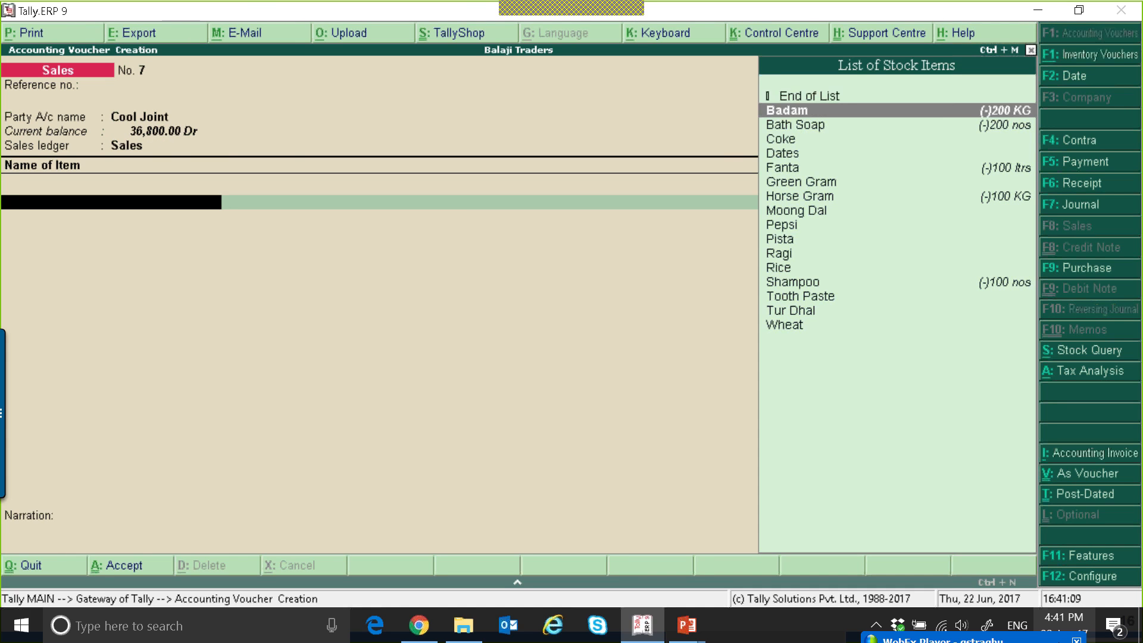
{"action": "key", "text": "Return"}
{"action": "type", "text": "100"}
{"action": "key", "text": "Return"}
{"action": "key", "text": "Return"}
{"action": "key", "text": "Return"}
{"action": "key", "text": "Return"}
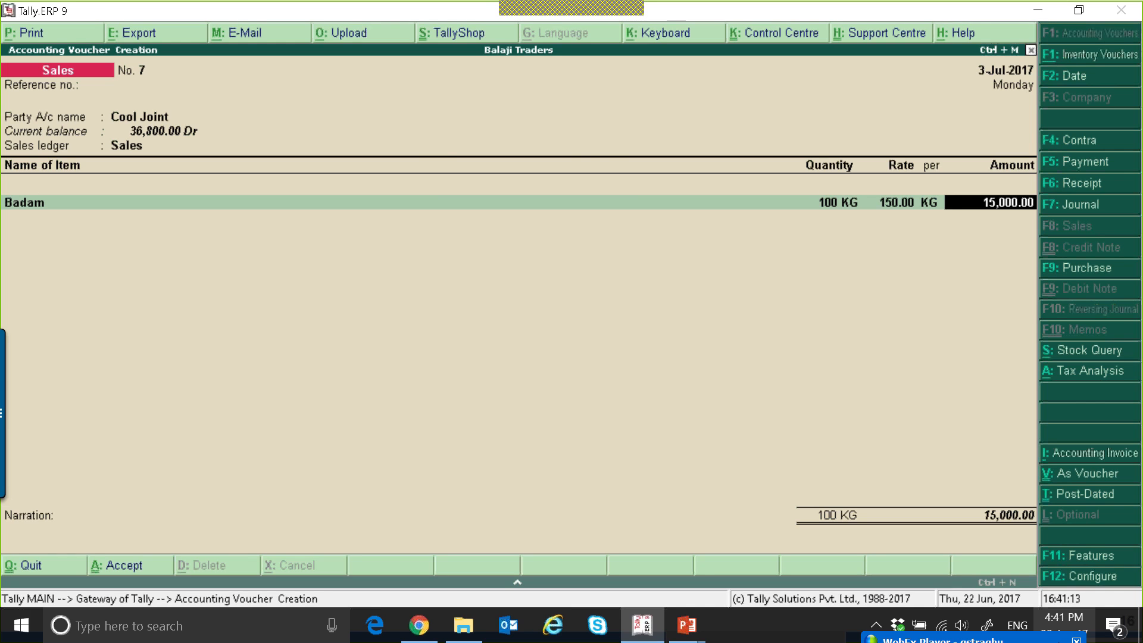
Configure the sales invoice to allow modification of tax details for GST.
{"action": "key", "text": "F12"}
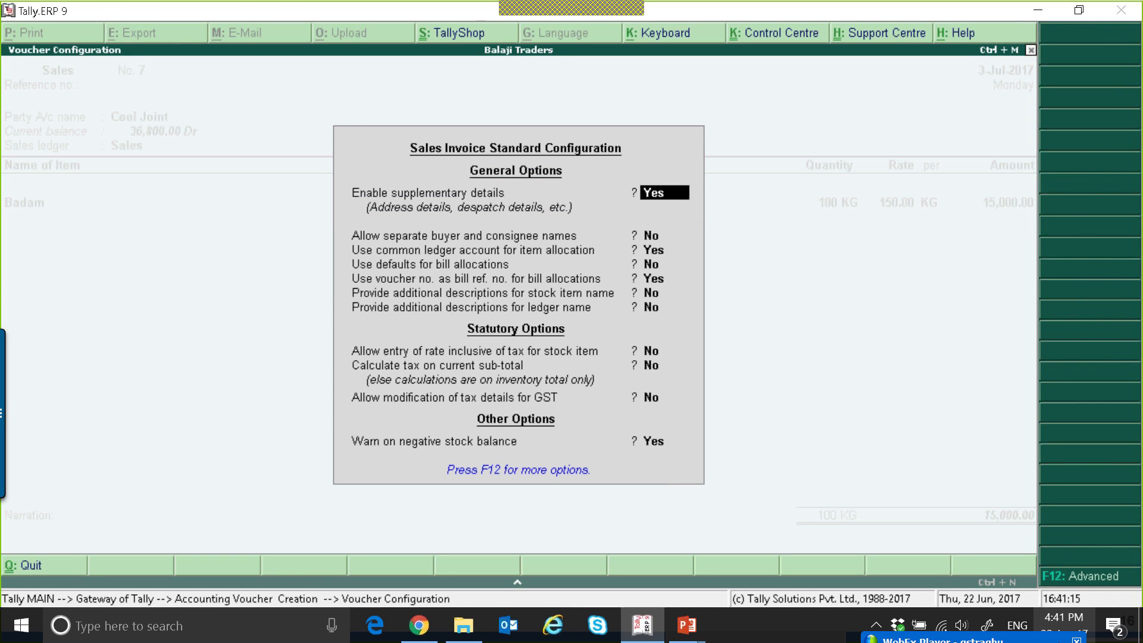
{"action": "key", "text": "Return"}
{"action": "key", "text": "Return"}
{"action": "key", "text": "Return"}
{"action": "key", "text": "Return"}
{"action": "key", "text": "Return"}
{"action": "key", "text": "Return"}
{"action": "key", "text": "Return"}
{"action": "key", "text": "Return"}
{"action": "key", "text": "Return"}
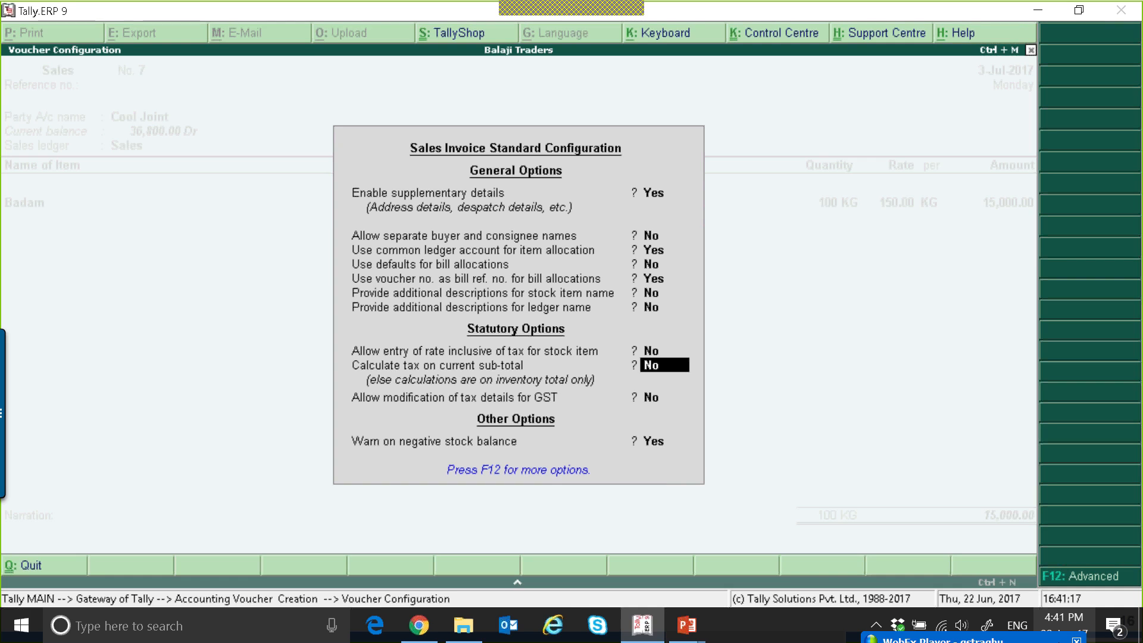
{"action": "type", "text": "y"}
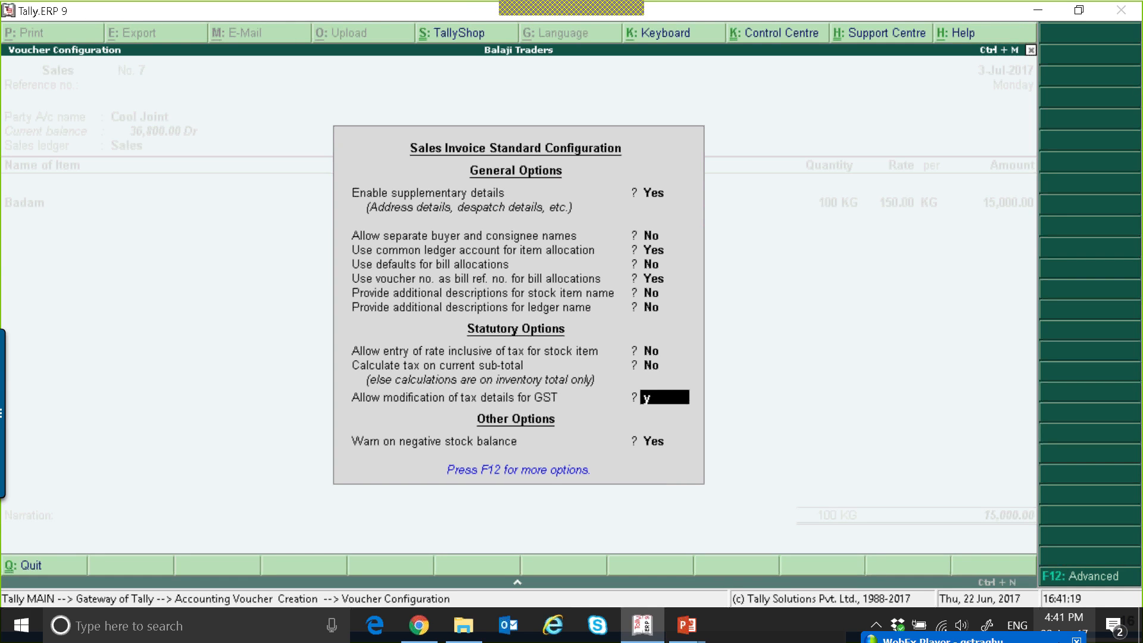
{"action": "key", "text": "Return"}
{"action": "key", "text": "Return"}
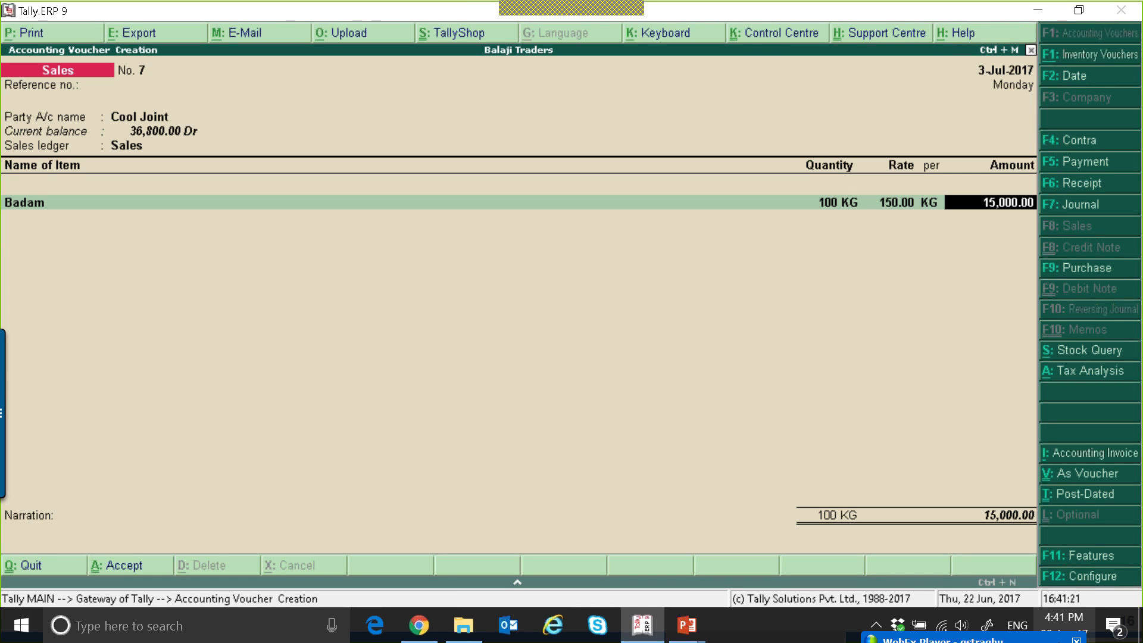
Return to the Sales ledger and set its GST classification to Deemed Exports Taxable.
{"action": "key", "text": "BackSpace"}
{"action": "key", "text": "BackSpace"}
{"action": "key", "text": "BackSpace"}
{"action": "key", "text": "BackSpace"}
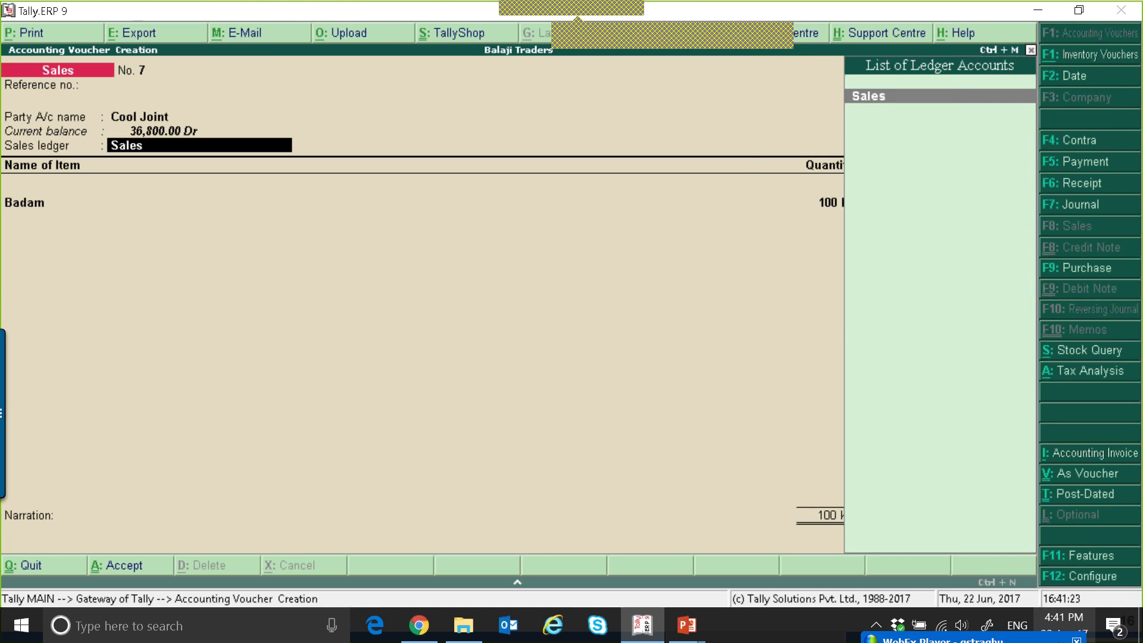
{"action": "key", "text": "Return"}
{"action": "key", "text": "Down"}
{"action": "key", "text": "Down"}
{"action": "key", "text": "Down"}
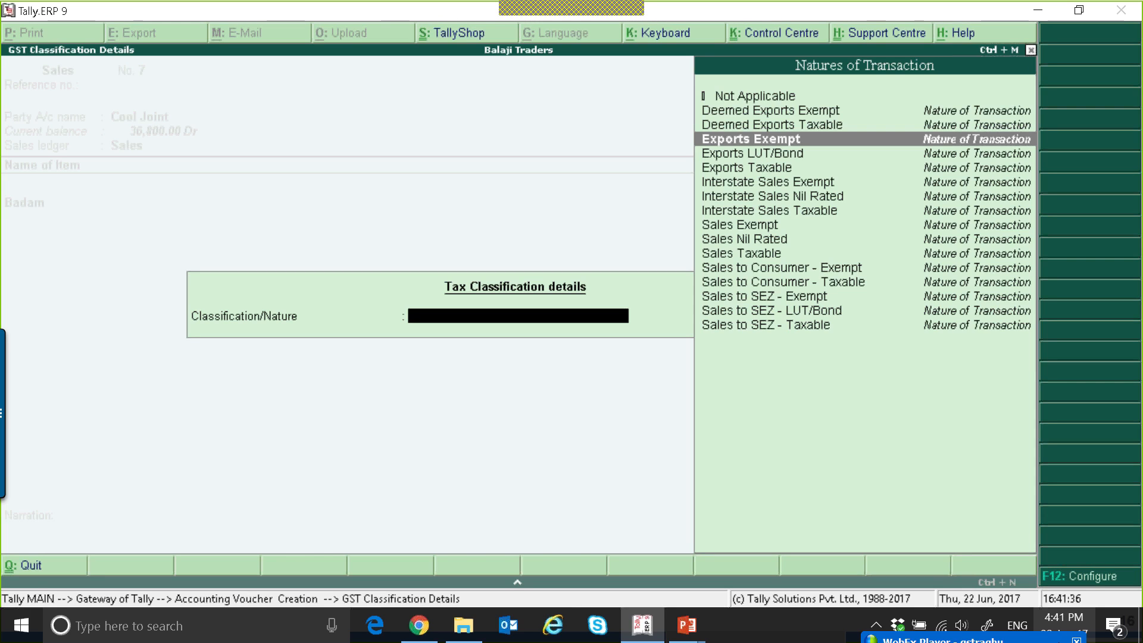
{"action": "key", "text": "Up"}
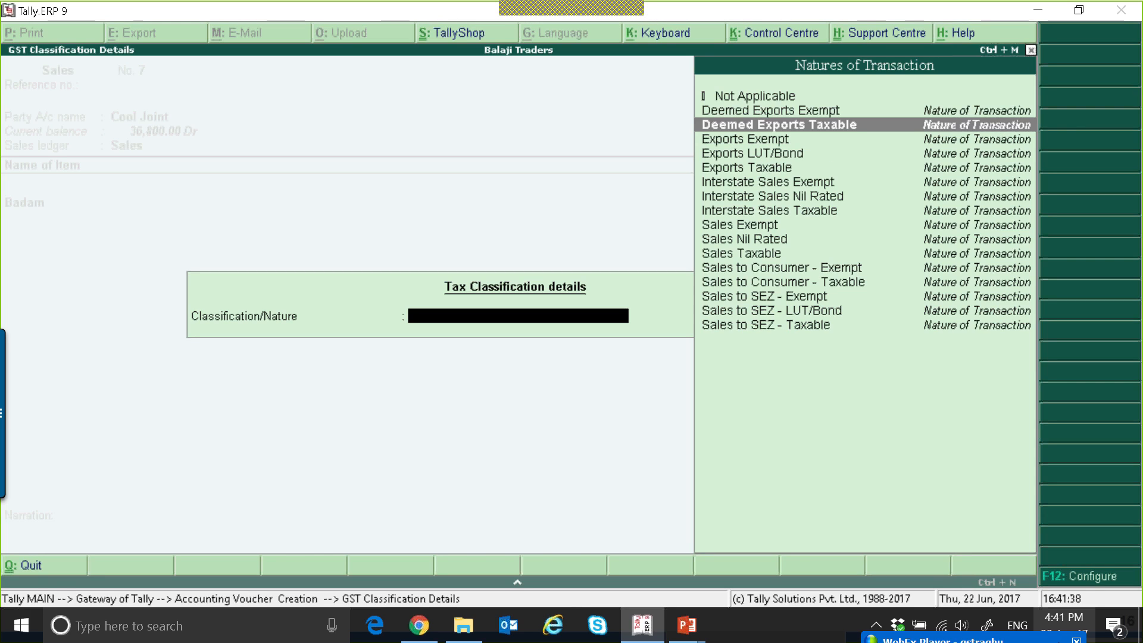
{"action": "key", "text": "Up"}
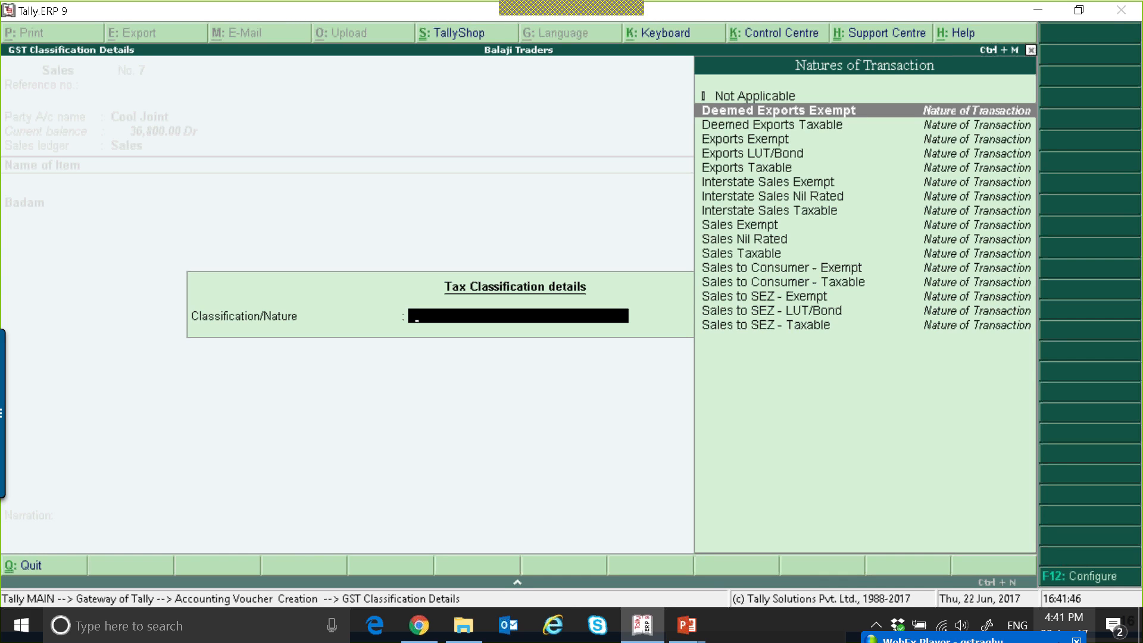
{"action": "key", "text": "Down"}
{"action": "key", "text": "Return"}
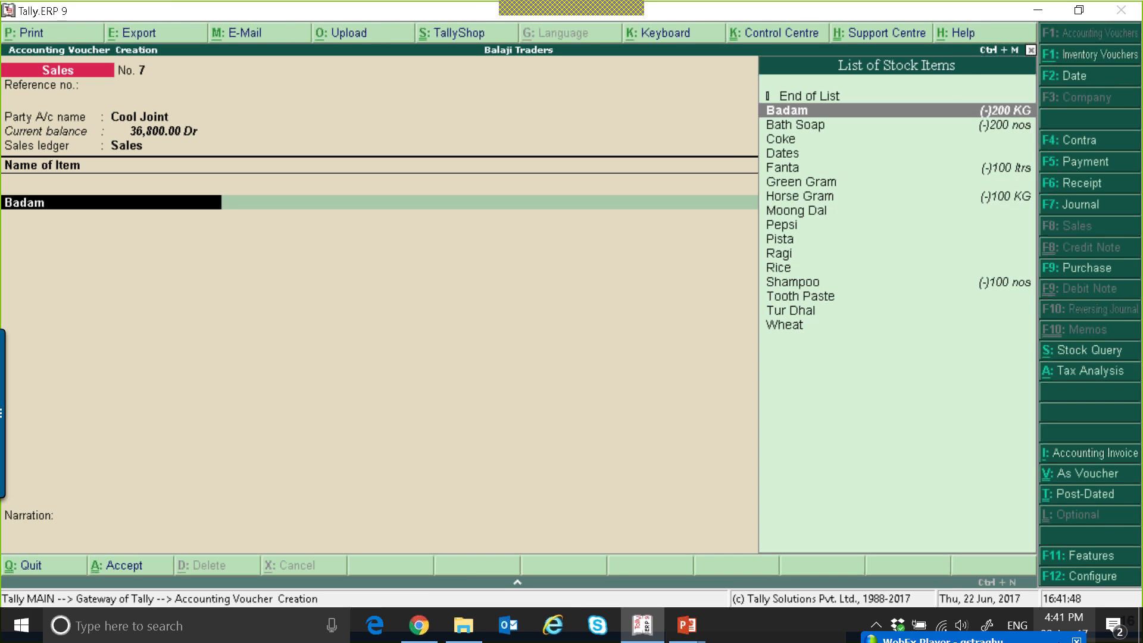
Keep the Badam item line as entered and add the IGST ledger to the Cool Joint voucher.
{"action": "key", "text": "Return"}
{"action": "key", "text": "Return"}
{"action": "key", "text": "Return"}
{"action": "key", "text": "Return"}
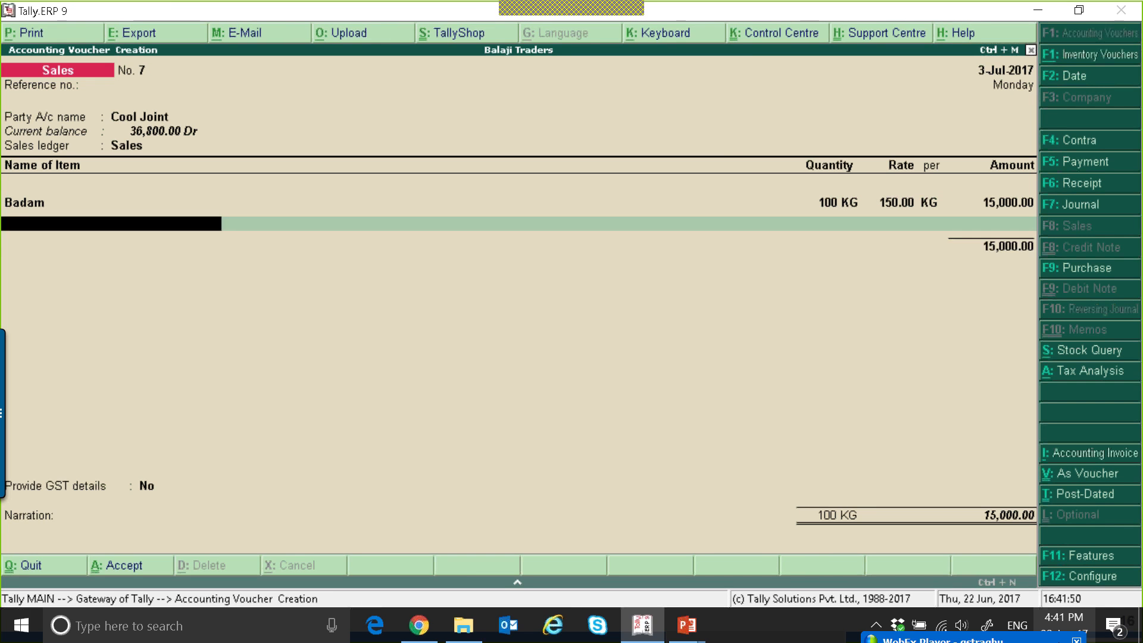
{"action": "key", "text": "Return"}
{"action": "key", "text": "Return"}
{"action": "key", "text": "Return"}
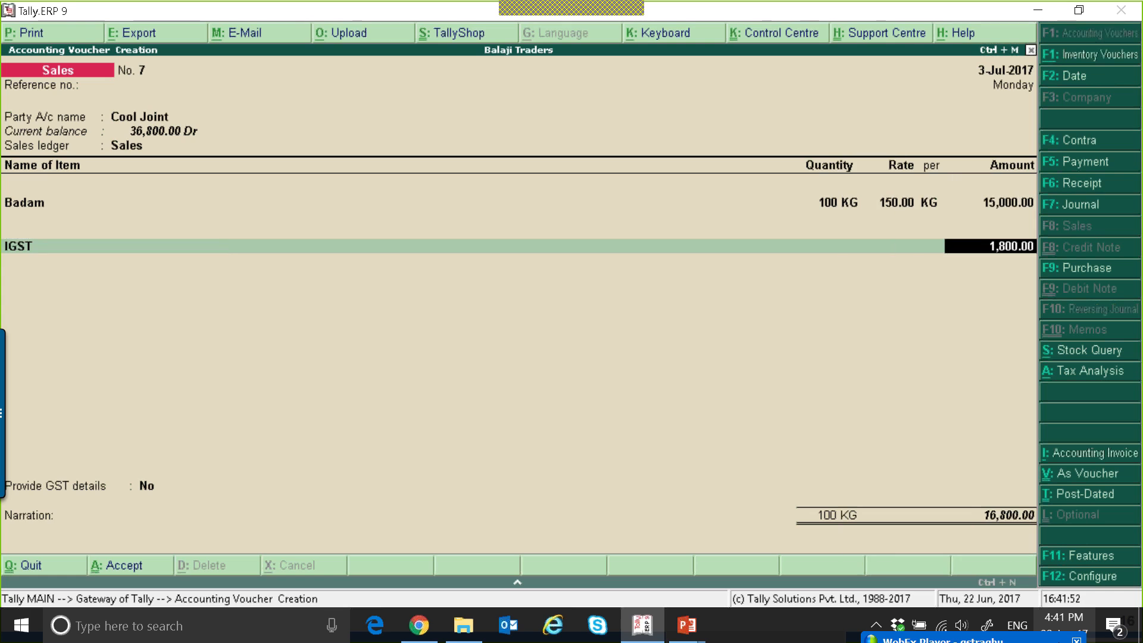
Try CGST in place of IGST as the tax ledger, and go back to the party account.
{"action": "key", "text": "BackSpace"}
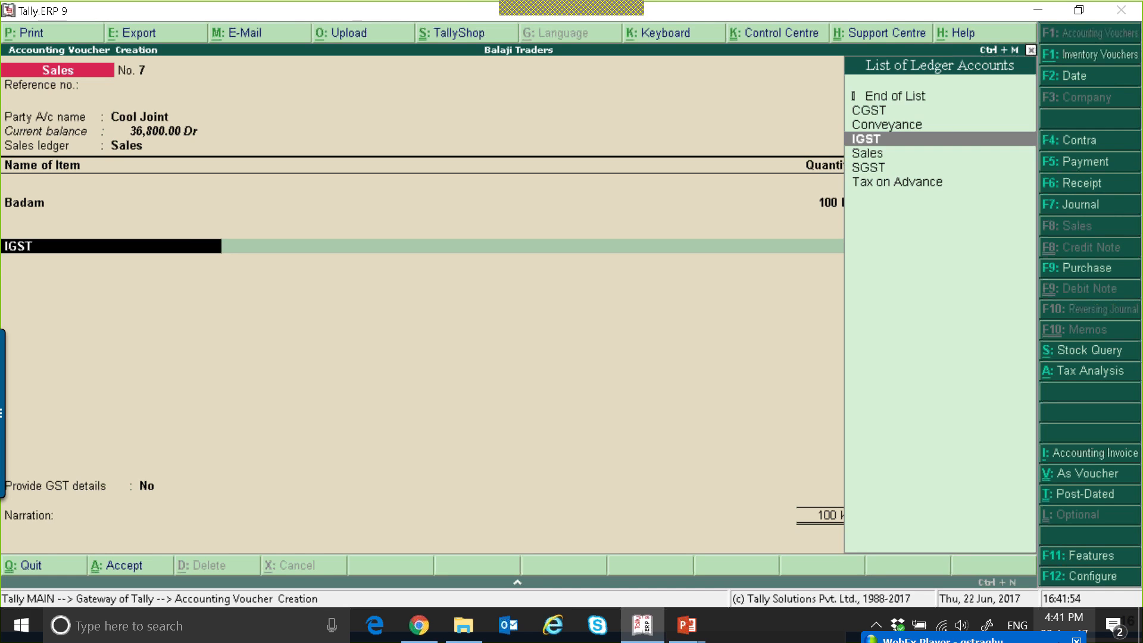
{"action": "type", "text": "cg"}
{"action": "key", "text": "Return"}
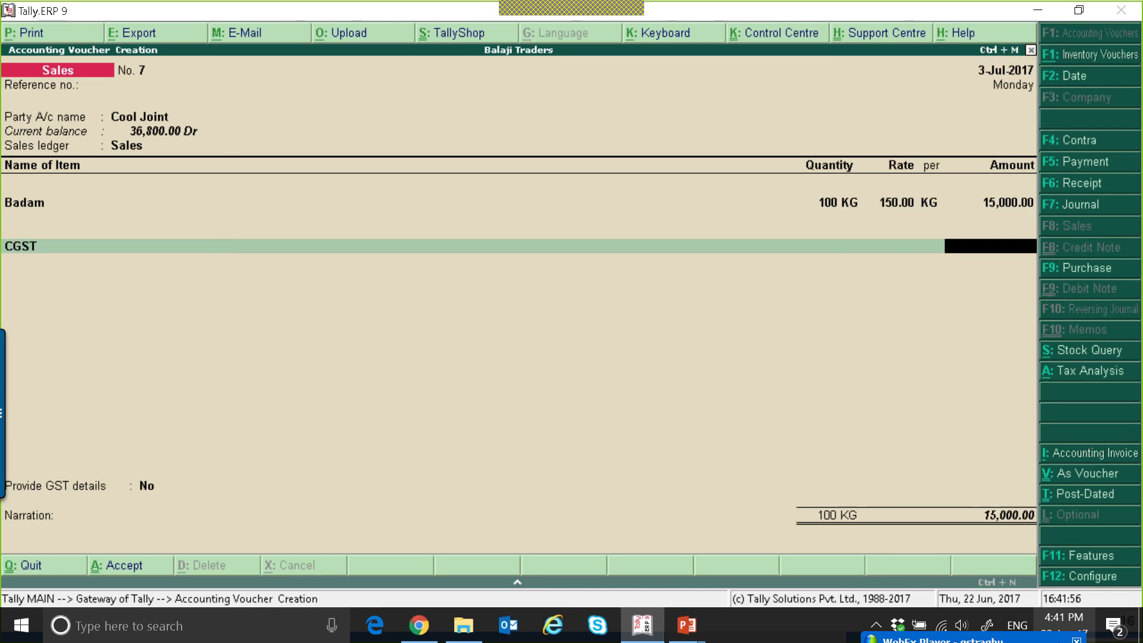
{"action": "key", "text": "BackSpace"}
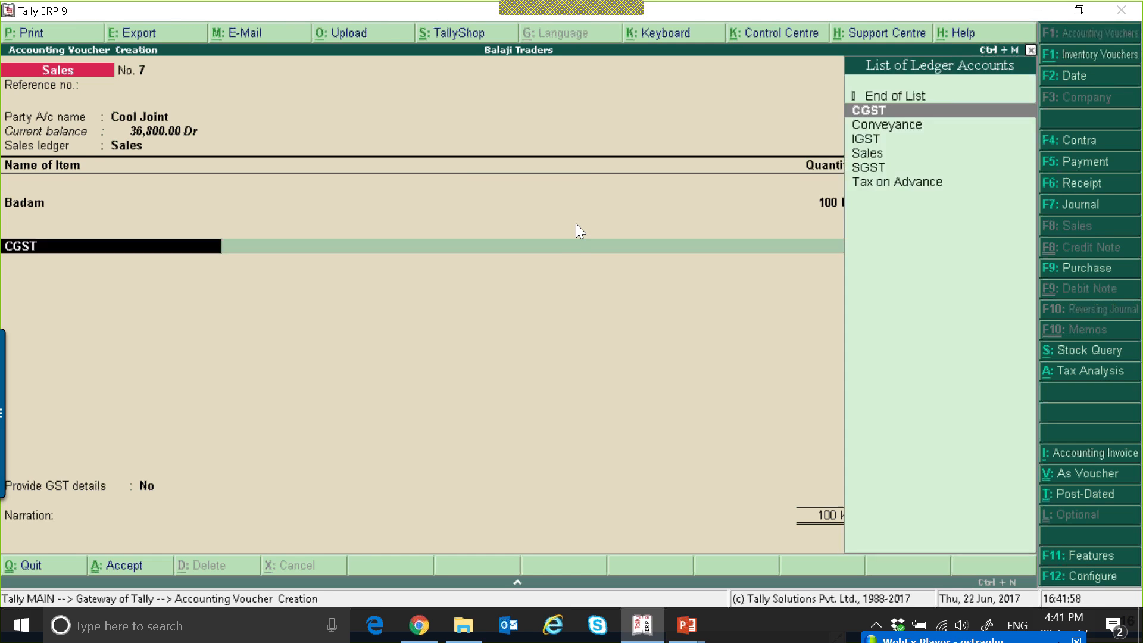
{"action": "key", "text": "BackSpace"}
{"action": "key", "text": "BackSpace"}
{"action": "key", "text": "BackSpace"}
{"action": "key", "text": "BackSpace"}
{"action": "key", "text": "BackSpace"}
{"action": "key", "text": "BackSpace"}
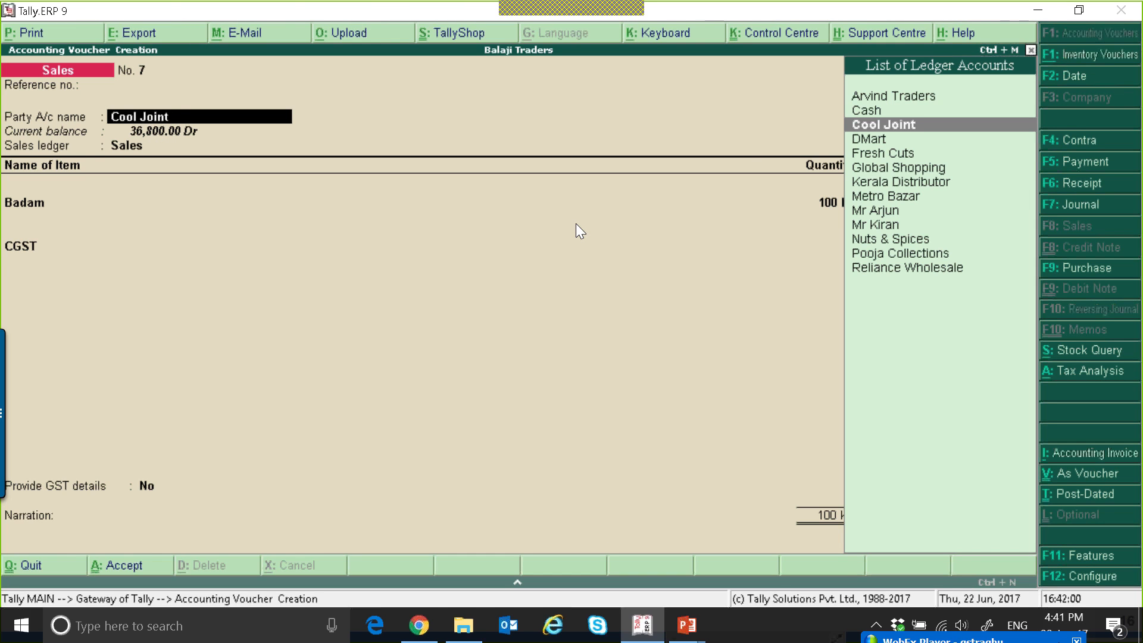
Check the Cool Joint ledger master, and re-accept the party details and the Deemed Exports Taxable classification.
{"action": "key", "text": "ctrl+Return"}
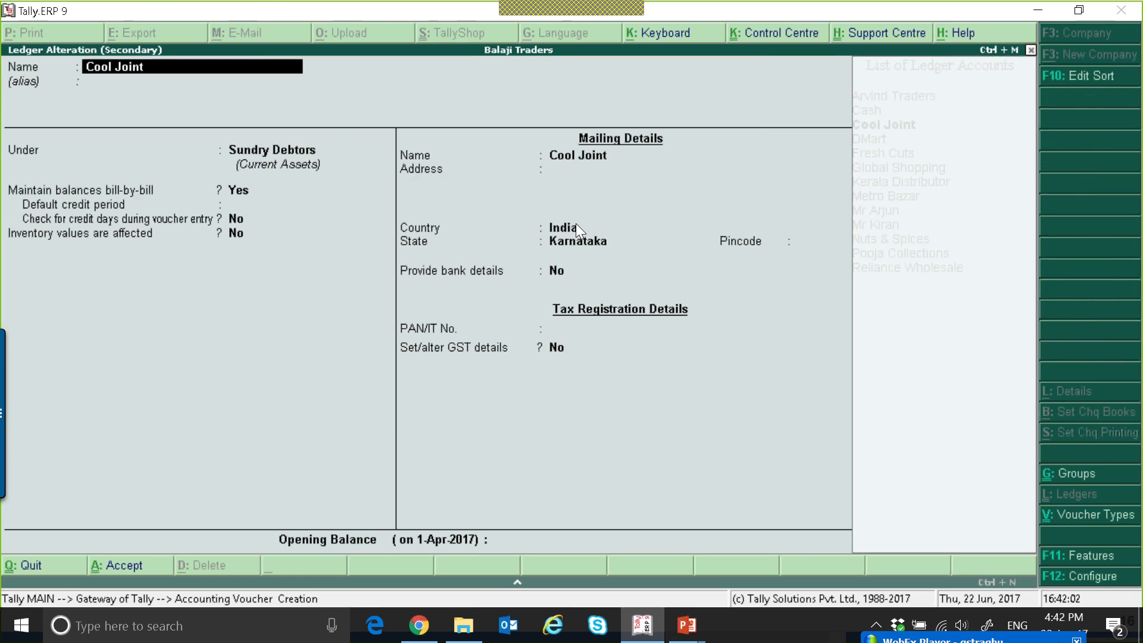
{"action": "key", "text": "ctrl+a"}
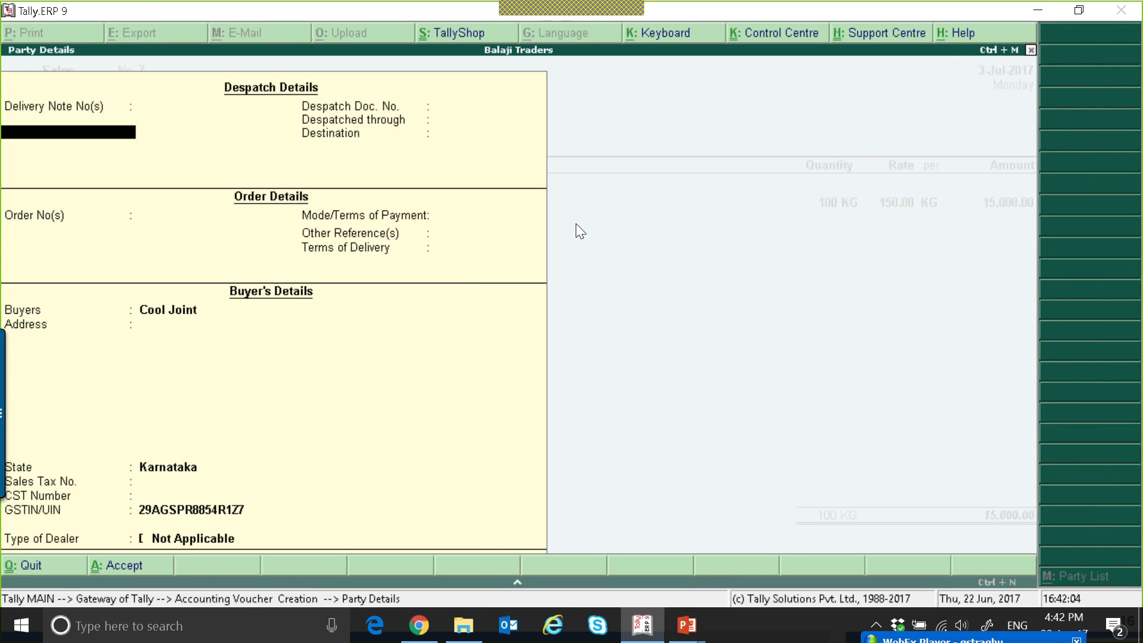
{"action": "key", "text": "ctrl+a"}
{"action": "key", "text": "Return"}
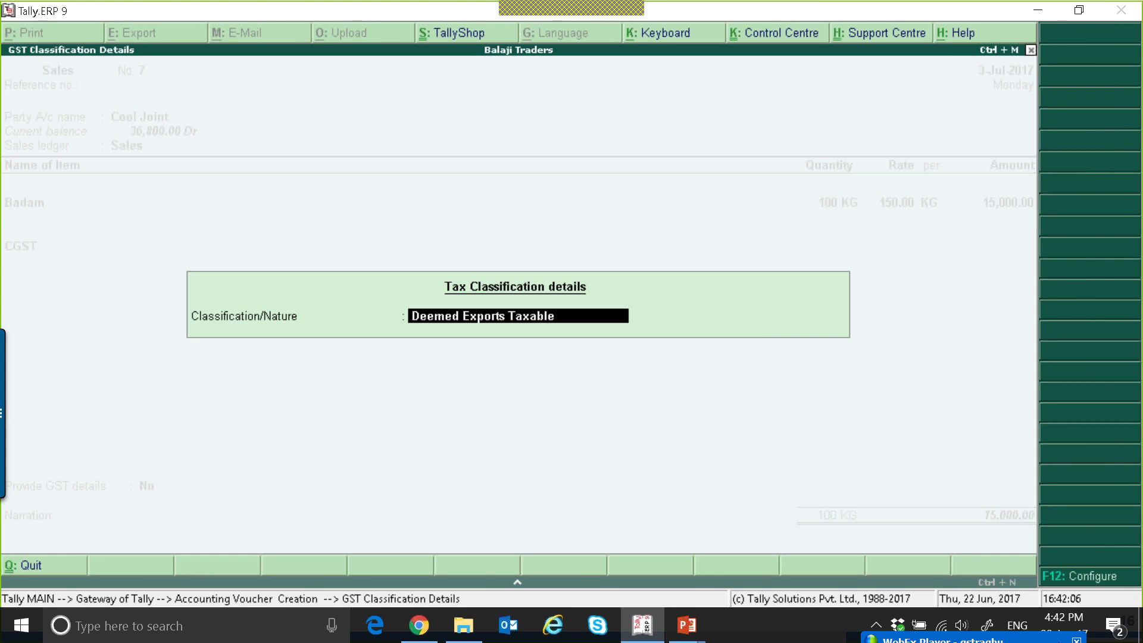
{"action": "key", "text": "Return"}
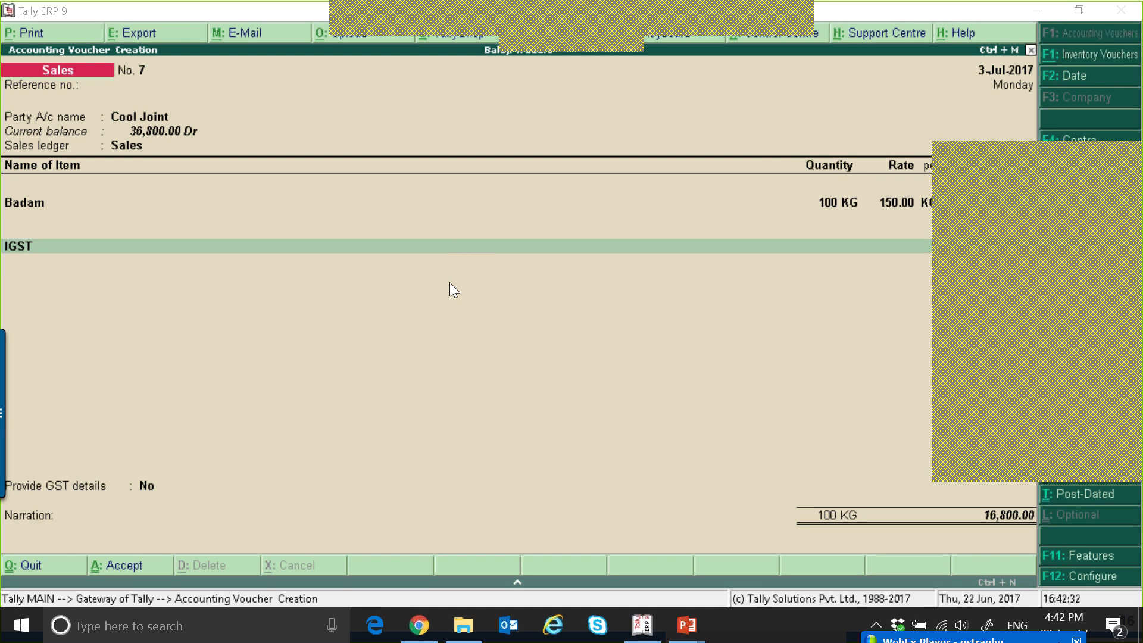
Accept IGST as the tax ledger on the Cool Joint voucher and save the voucher.
{"action": "left_click", "coordinate": [467, 246]}
{"action": "key", "text": "Return"}
{"action": "key", "text": "Return"}
{"action": "key", "text": "Return"}
{"action": "key", "text": "Return"}
{"action": "key", "text": "Return"}
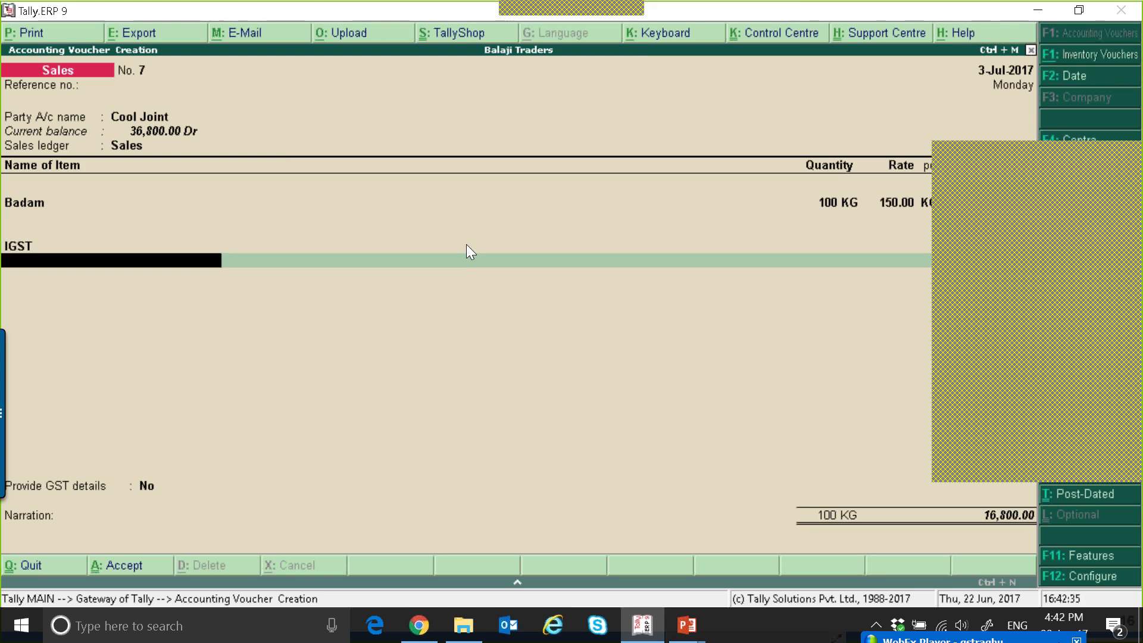
{"action": "key", "text": "Return"}
{"action": "key", "text": "Return"}
{"action": "key", "text": "Return"}
{"action": "key", "text": "Return"}
{"action": "key", "text": "Return"}
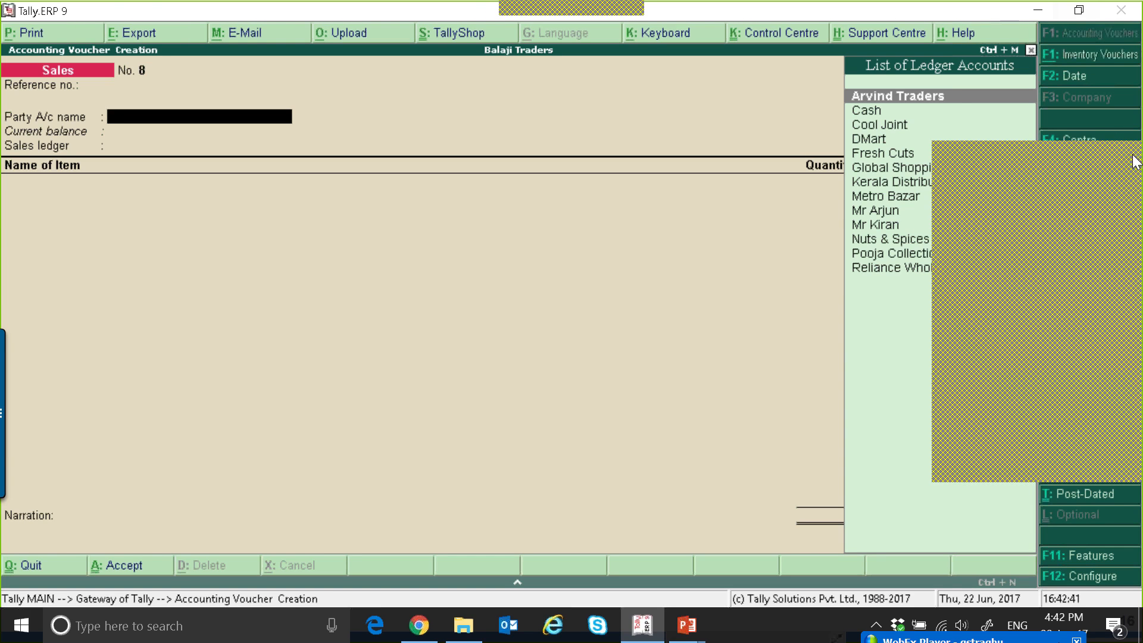
Choose Arvind Traders as the party of the new sales voucher and Sales as the sales ledger.
{"action": "key", "text": "Return"}
{"action": "key", "text": "ctrl+a"}
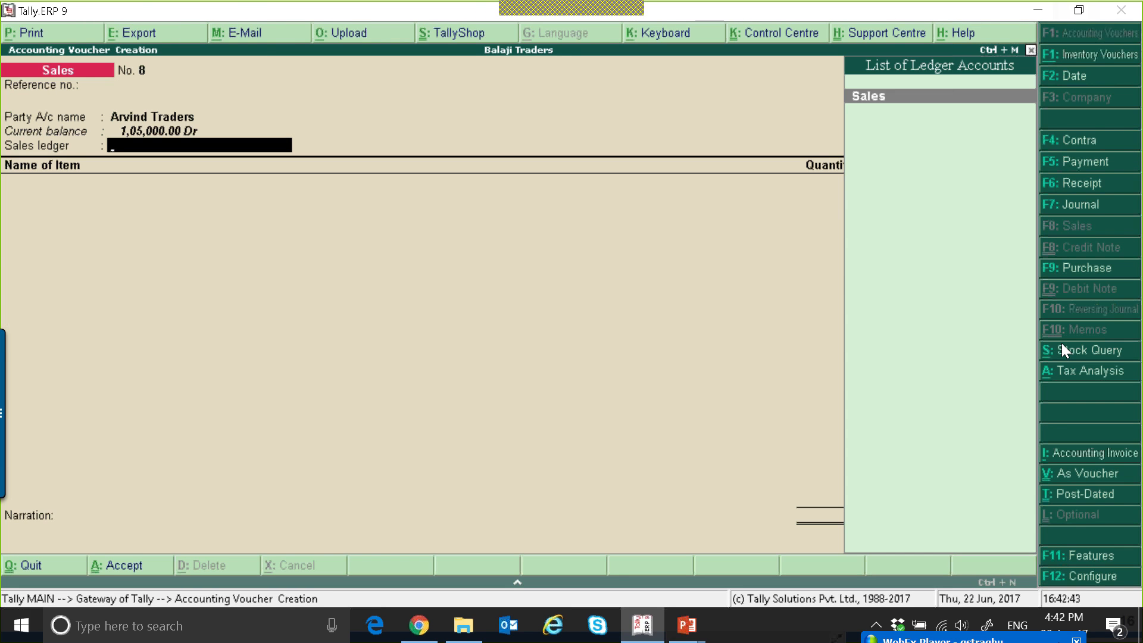
{"action": "key", "text": "Return"}
Classify the Arvind Traders sale as Exports LUT/Bond.
{"action": "key", "text": "Up"}
{"action": "key", "text": "Up"}
{"action": "key", "text": "Up"}
{"action": "key", "text": "Up"}
{"action": "key", "text": "Up"}
{"action": "key", "text": "Up"}
{"action": "key", "text": "Up"}
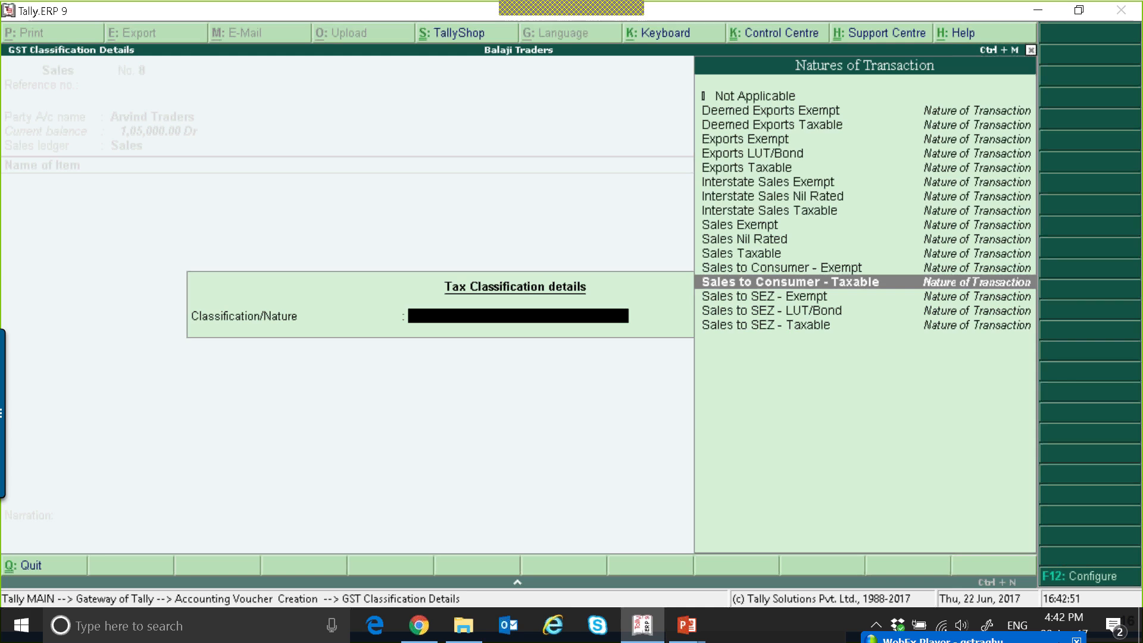
{"action": "key", "text": "Up"}
{"action": "key", "text": "Up"}
{"action": "key", "text": "Up"}
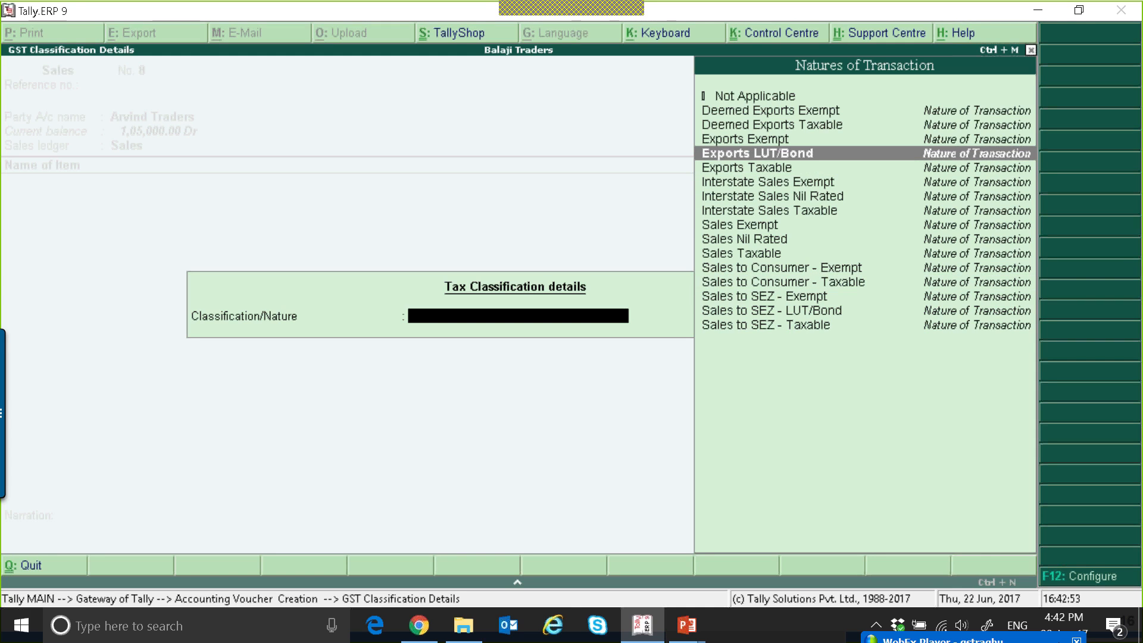
{"action": "key", "text": "Return"}
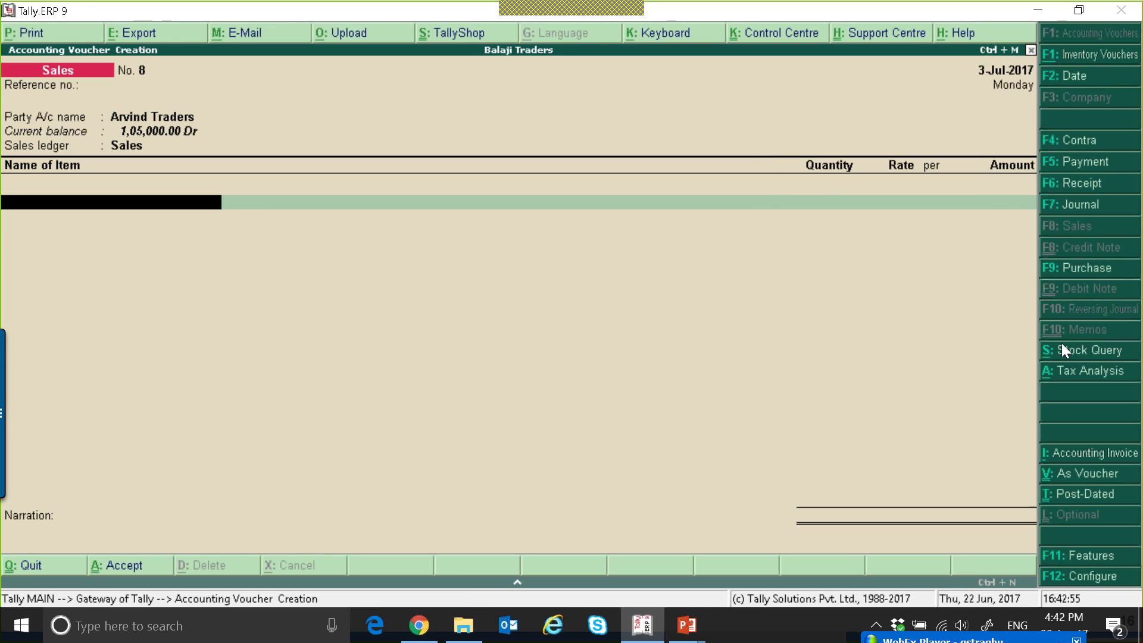
Add the stock item Bath Soap with a quantity of 100 nos at a rate of 5,000.00 each.
{"action": "key", "text": "Down"}
{"action": "key", "text": "Down"}
{"action": "key", "text": "Return"}
{"action": "type", "text": "100"}
{"action": "key", "text": "Return"}
{"action": "key", "text": "Return"}
{"action": "key", "text": "Return"}
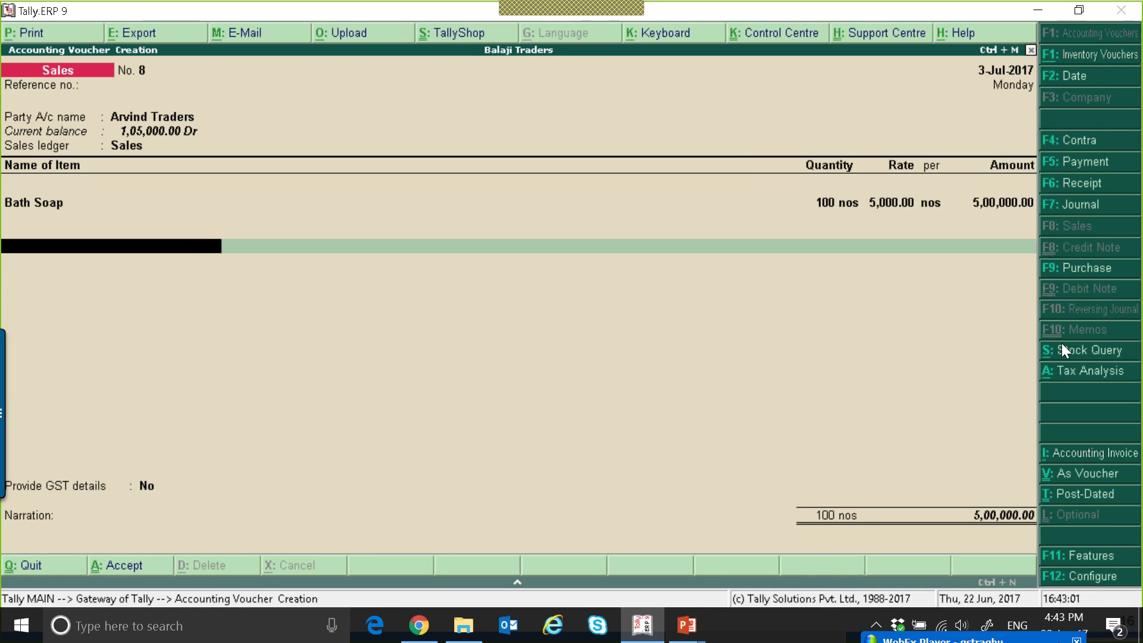
Try IGST and SGST as the tax ledger on the Arvind Traders voucher.
{"action": "key", "text": "Return"}
{"action": "key", "text": "Down"}
{"action": "key", "text": "Down"}
{"action": "key", "text": "Down"}
{"action": "key", "text": "Return"}
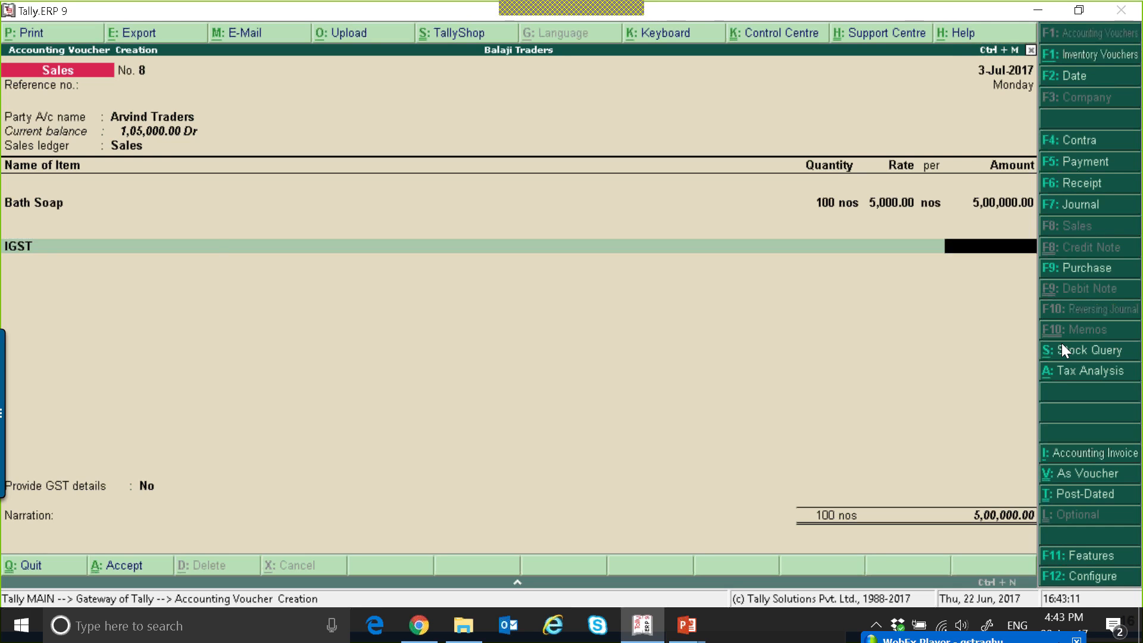
{"action": "key", "text": "BackSpace"}
{"action": "type", "text": "sg"}
{"action": "key", "text": "Return"}
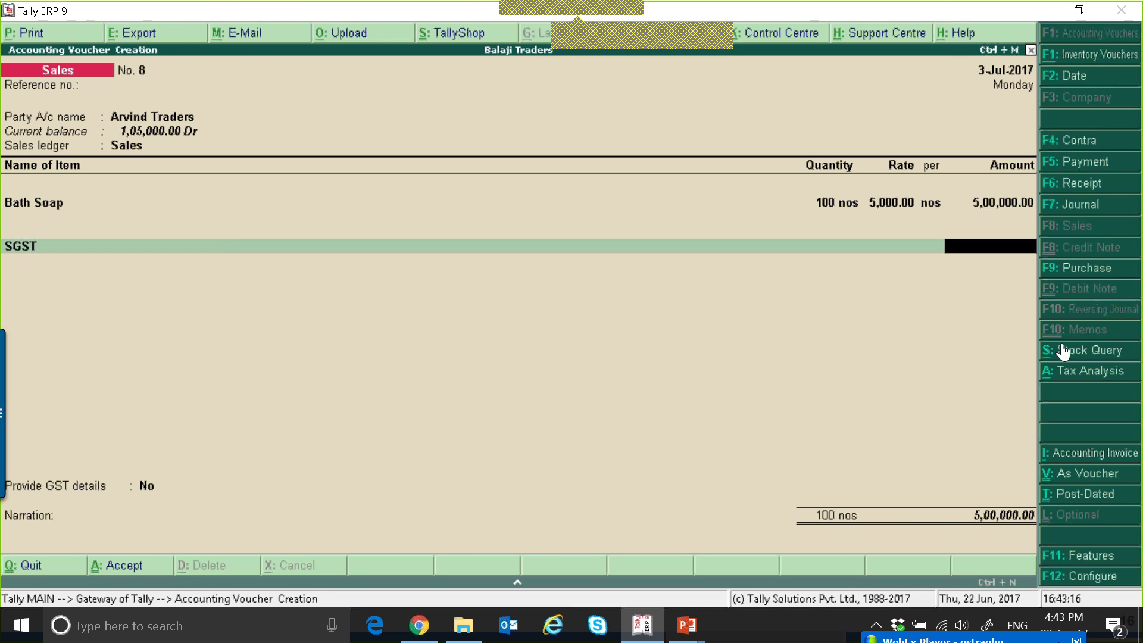
Save the Arvind Traders sales voucher.
{"action": "left_click", "coordinate": [636, 36]}
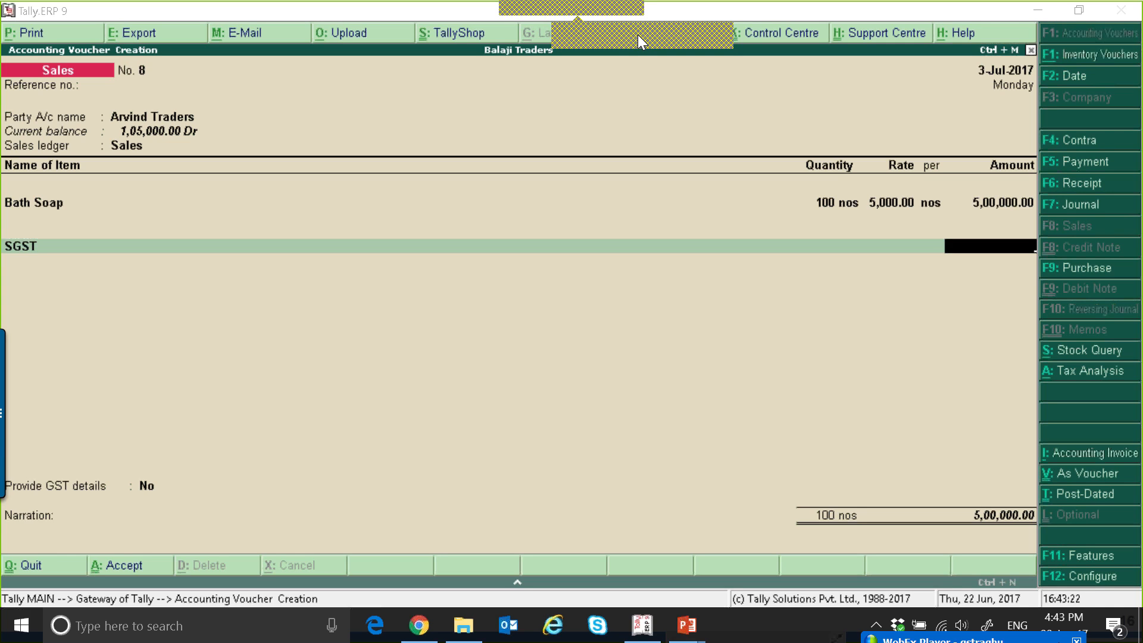
{"action": "left_click", "coordinate": [51, 247]}
{"action": "key", "text": "ctrl+a"}
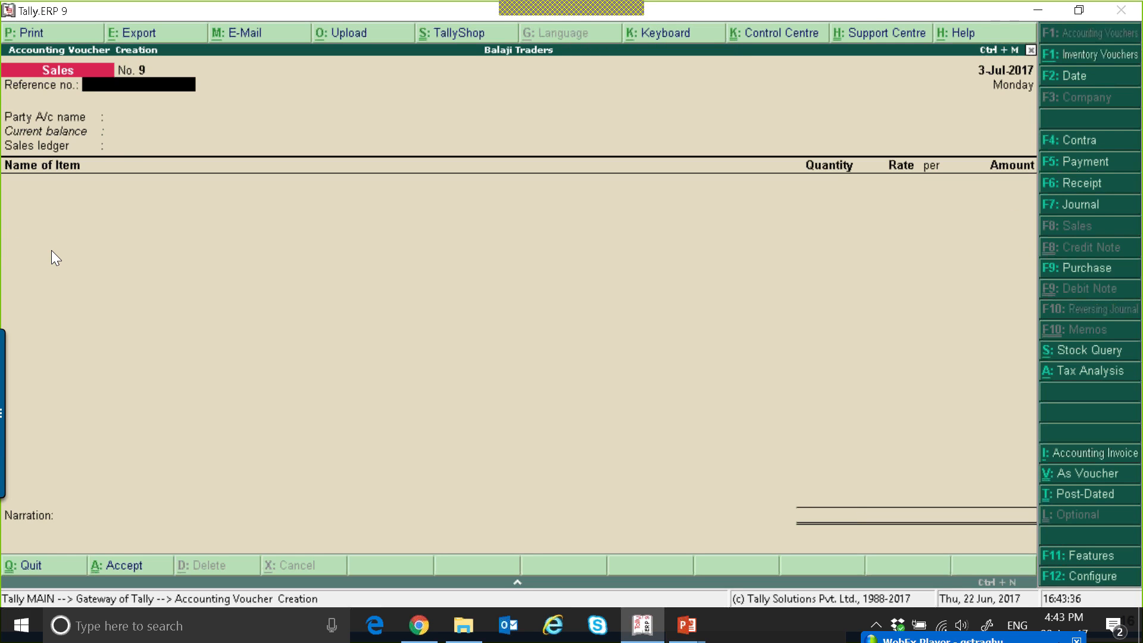
Reopen the saved Arvind Traders voucher, keep its bill-wise details, and accept the modified tax details with conflicts.
{"action": "key", "text": "Page_Up"}
{"action": "key", "text": "Return"}
{"action": "key", "text": "Return"}
{"action": "key", "text": "Return"}
{"action": "key", "text": "Return"}
{"action": "key", "text": "Return"}
{"action": "key", "text": "Return"}
{"action": "key", "text": "Return"}
{"action": "key", "text": "Return"}
{"action": "key", "text": "Return"}
{"action": "key", "text": "Return"}
{"action": "key", "text": "Return"}
{"action": "key", "text": "Return"}
{"action": "key", "text": "Return"}
{"action": "key", "text": "Return"}
{"action": "key", "text": "Return"}
{"action": "key", "text": "Return"}
{"action": "key", "text": "Return"}
{"action": "key", "text": "Return"}
{"action": "key", "text": "Return"}
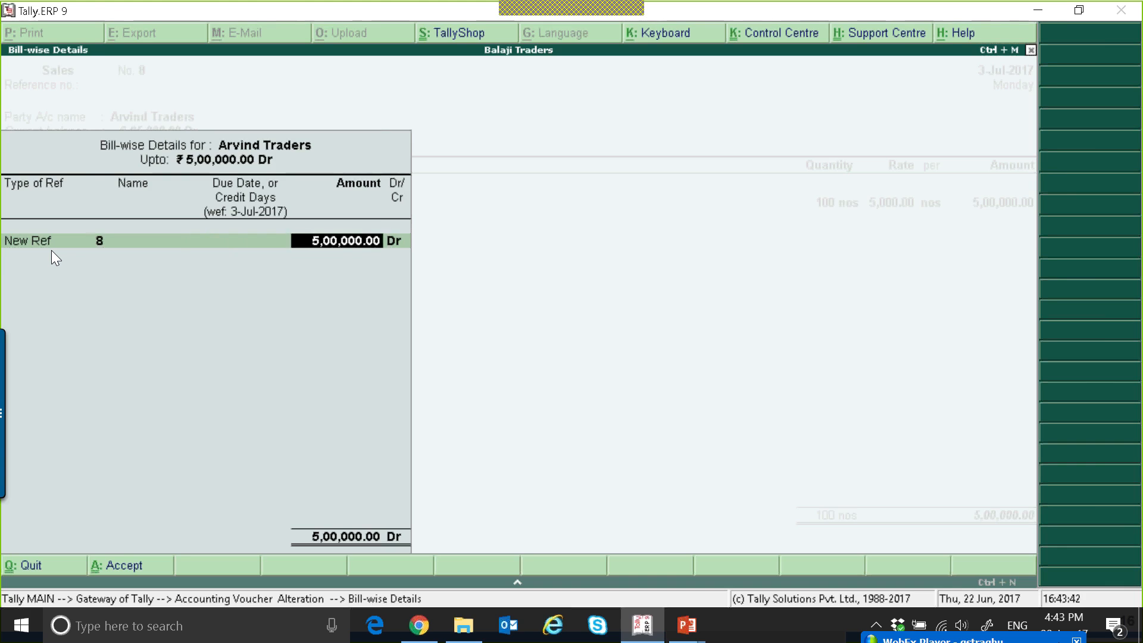
{"action": "key", "text": "Return"}
{"action": "key", "text": "Return"}
{"action": "key", "text": "Return"}
{"action": "key", "text": "Return"}
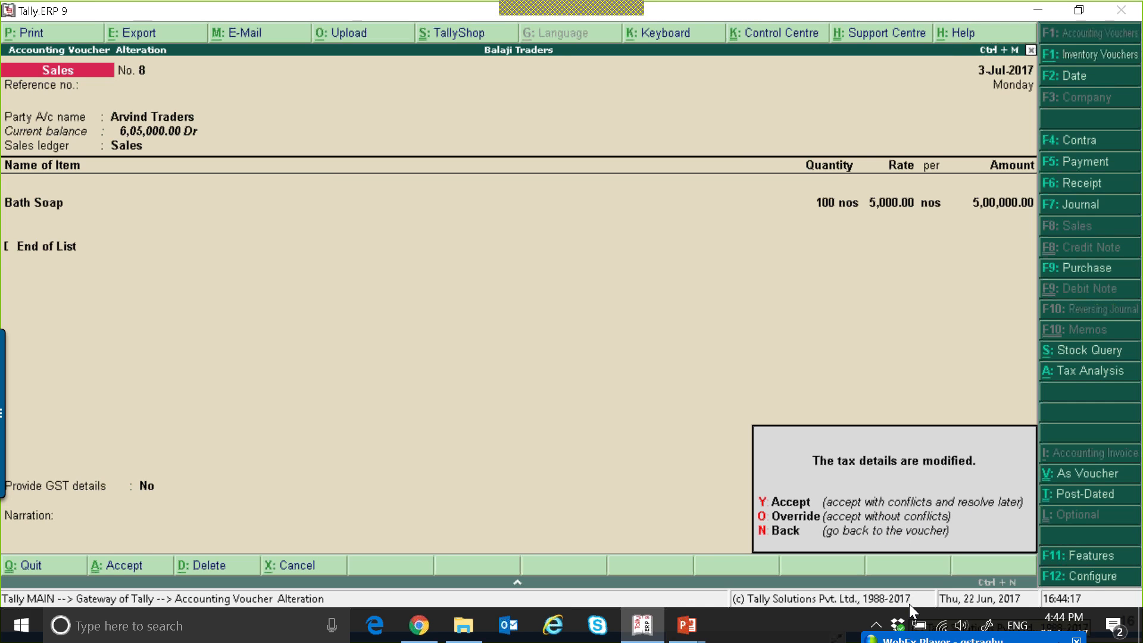
{"action": "key", "text": "y"}
{"action": "key", "text": "ctrl+a"}
Leave voucher entry and open the GSTR-1 list of vouchers with incomplete or mismatched information.
{"action": "key", "text": "Escape"}
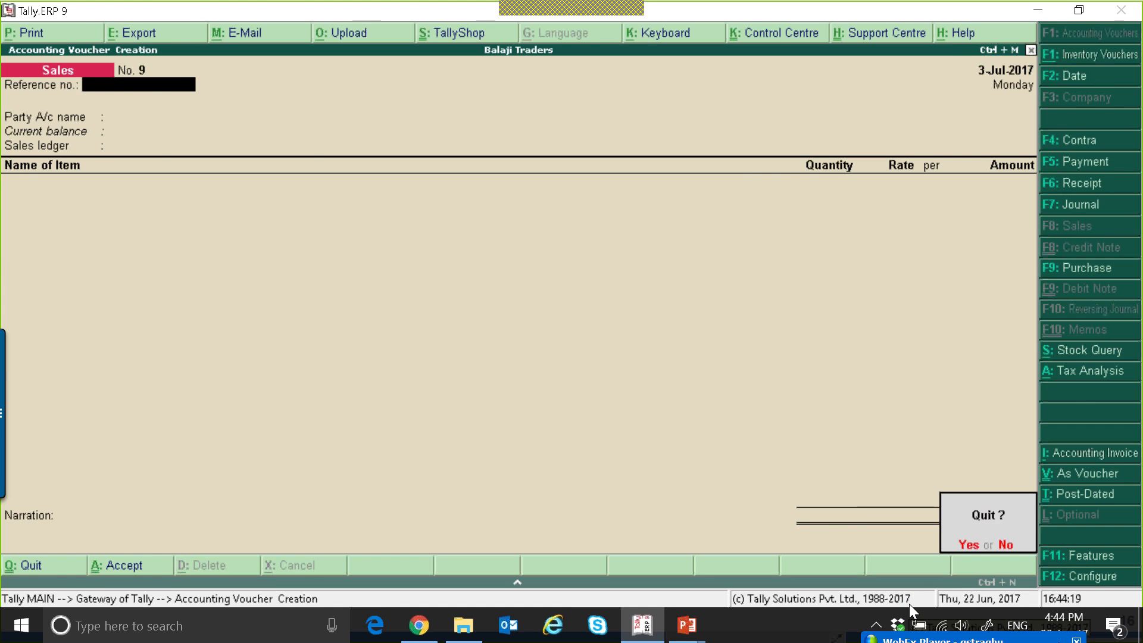
{"action": "key", "text": "Return"}
{"action": "key", "text": "d"}
{"action": "key", "text": "u"}
{"action": "key", "text": "Return"}
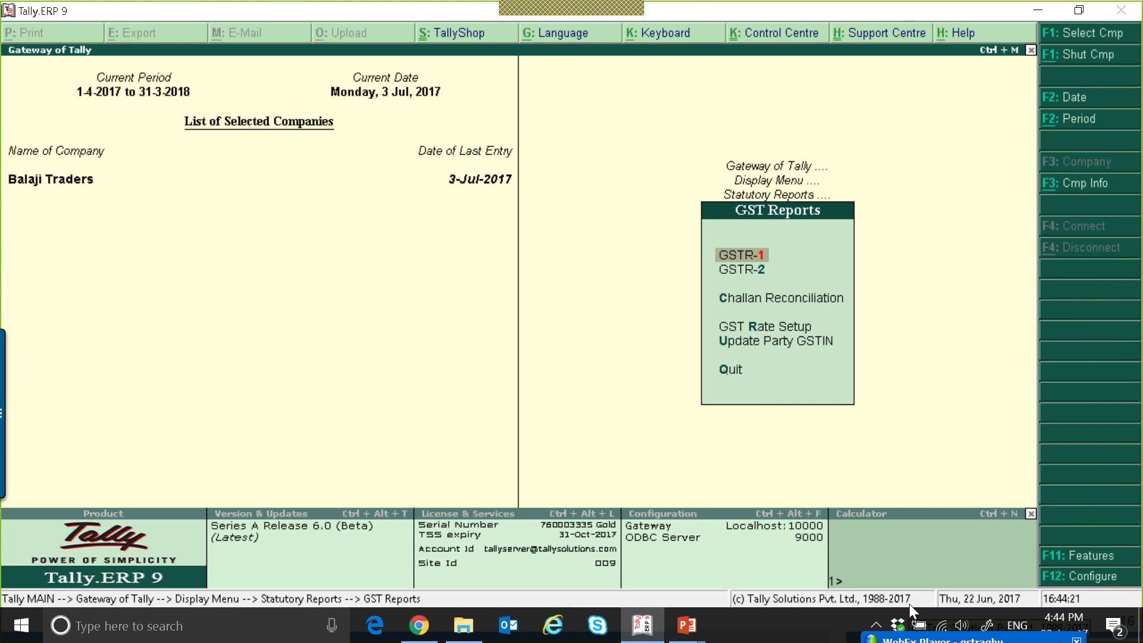
{"action": "key", "text": "Return"}
{"action": "key", "text": "Down"}
{"action": "key", "text": "Down"}
{"action": "key", "text": "Down"}
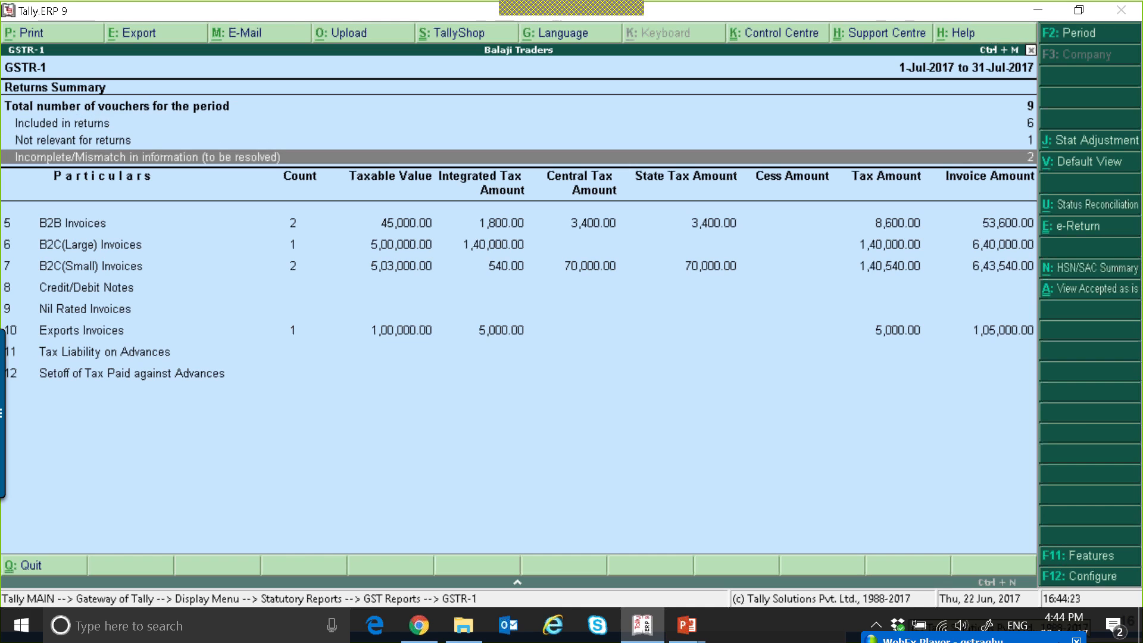
{"action": "key", "text": "Return"}
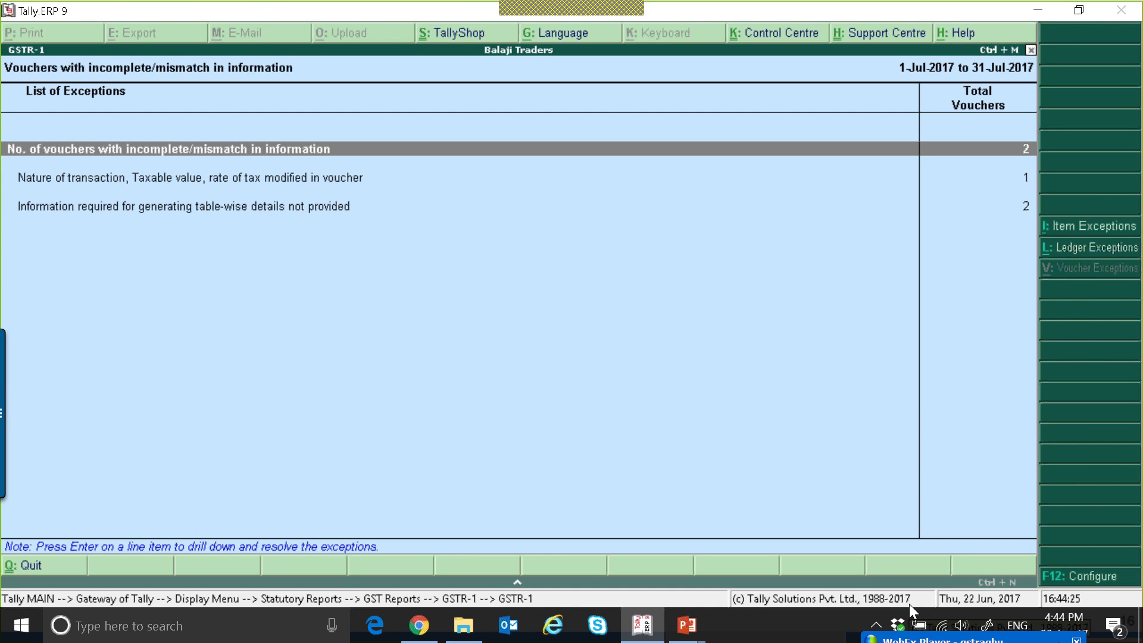
In the table-wise information exceptions, set the HSN code of the Arvind Traders voucher to 34568443.
{"action": "key", "text": "Down"}
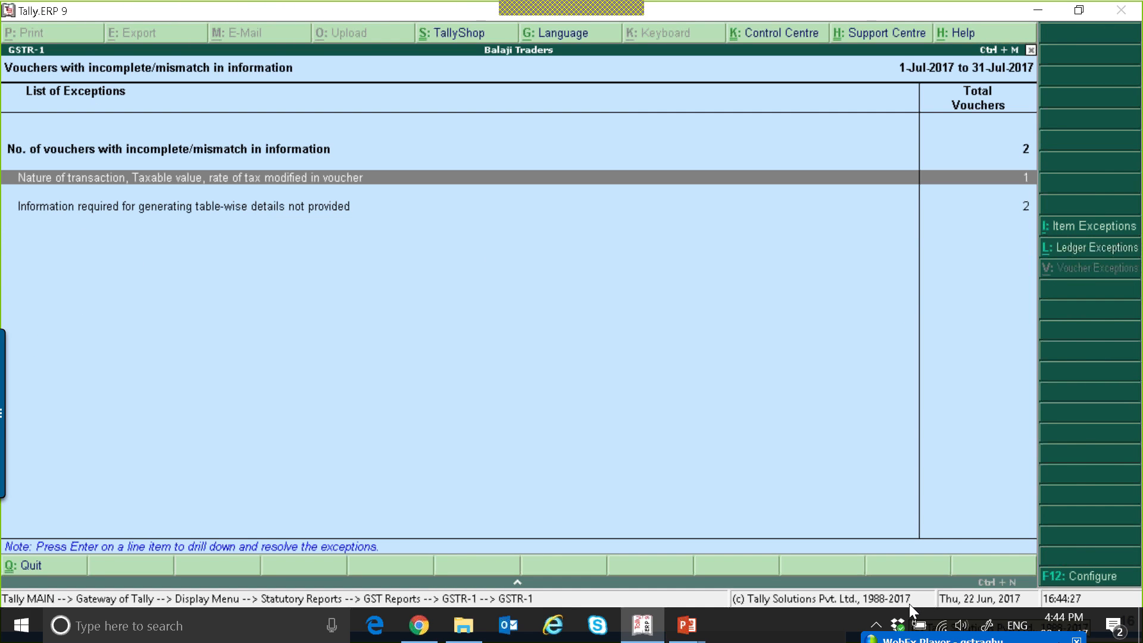
{"action": "key", "text": "Return"}
{"action": "key", "text": "Escape"}
{"action": "key", "text": "Down"}
{"action": "key", "text": "Return"}
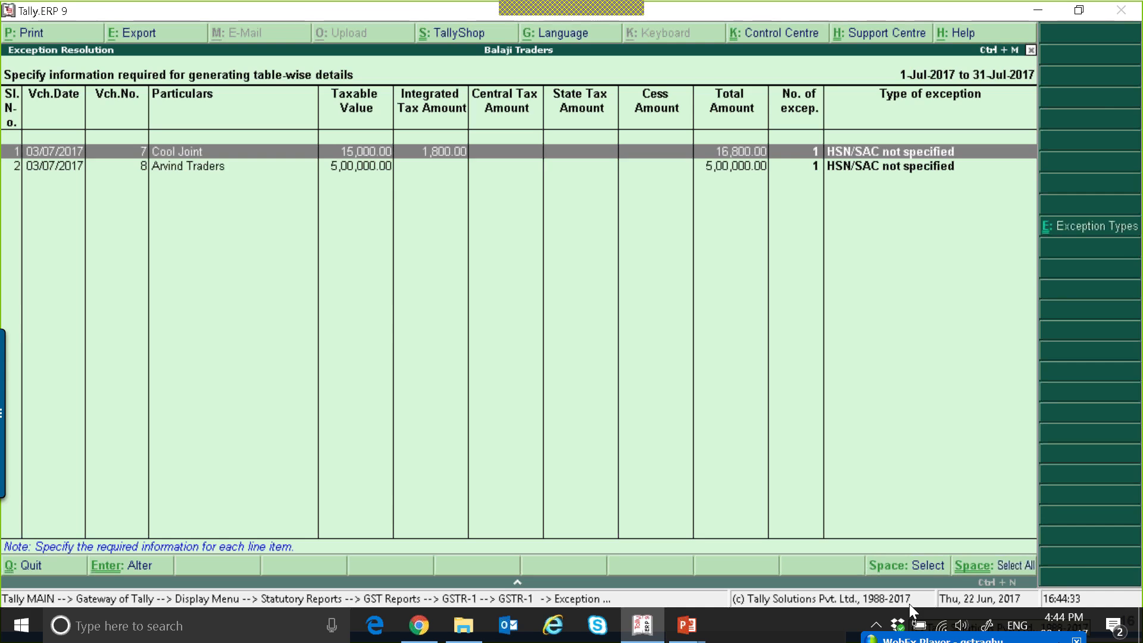
{"action": "key", "text": "Down"}
{"action": "key", "text": "Return"}
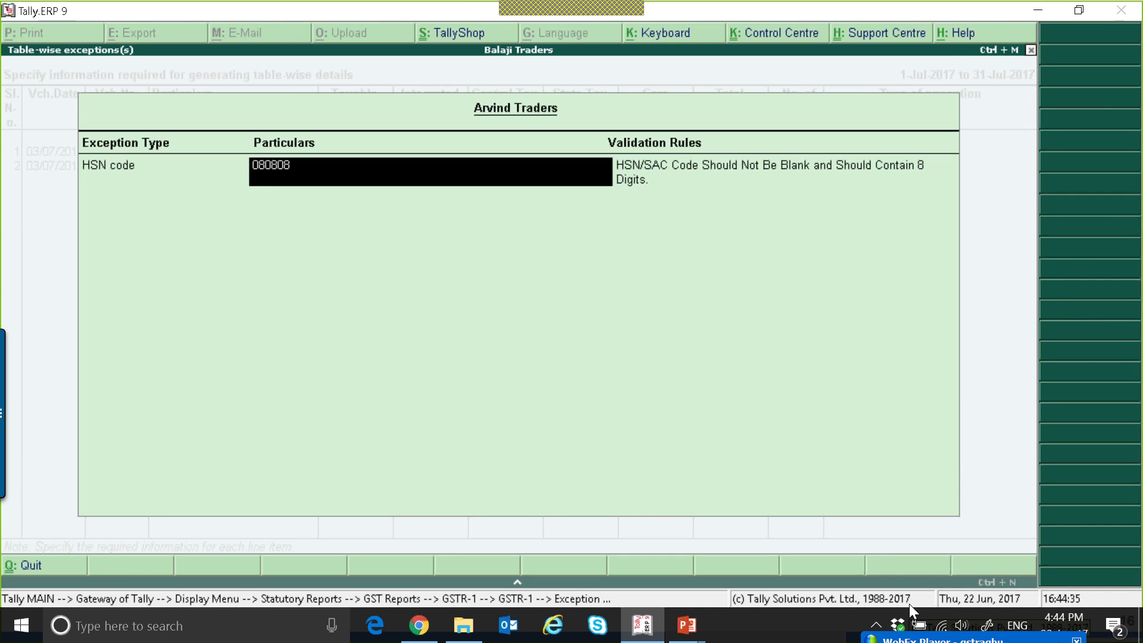
{"action": "type", "text": "34568443"}
{"action": "key", "text": "Return"}
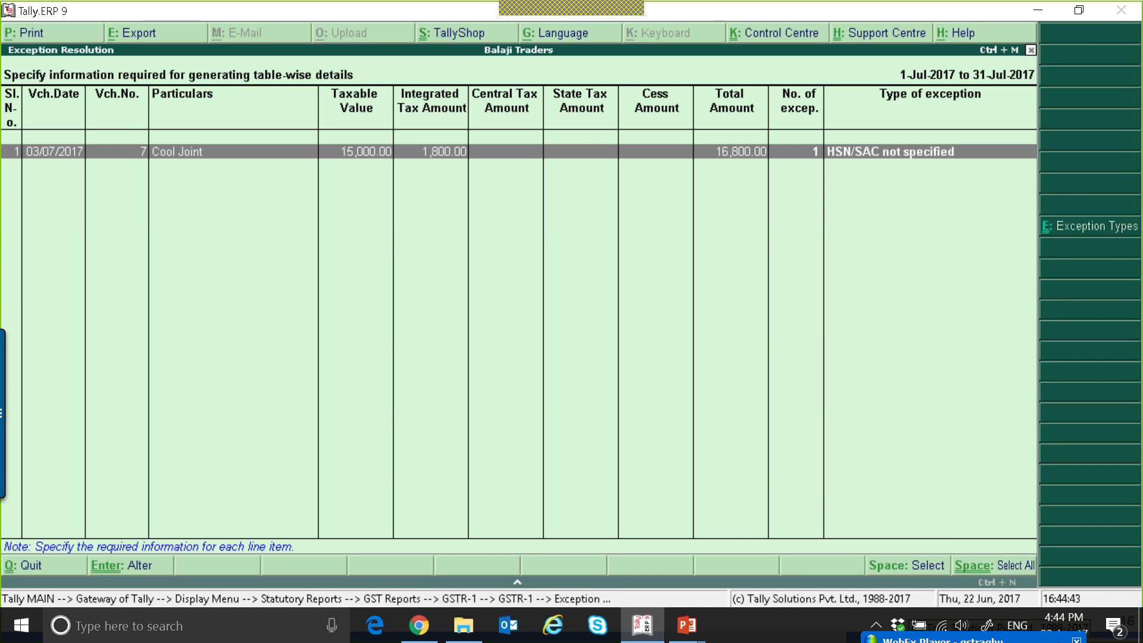
Set the HSN code of the Cool Joint voucher to 45453245 and accept the exception resolution.
{"action": "key", "text": "Return"}
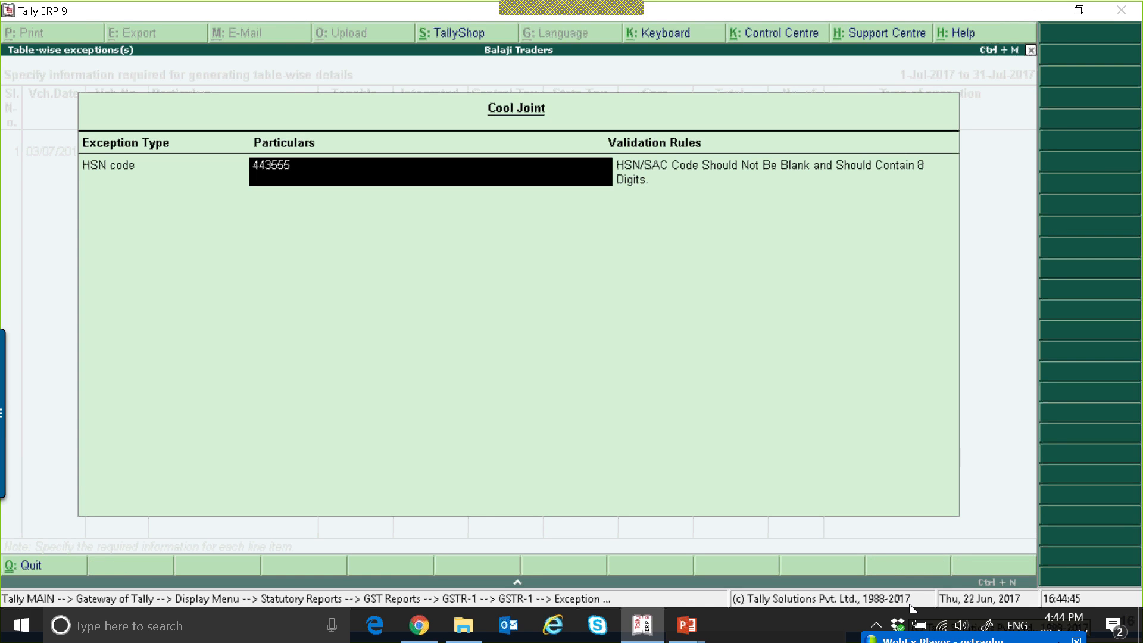
{"action": "type", "text": "45453245"}
{"action": "key", "text": "Return"}
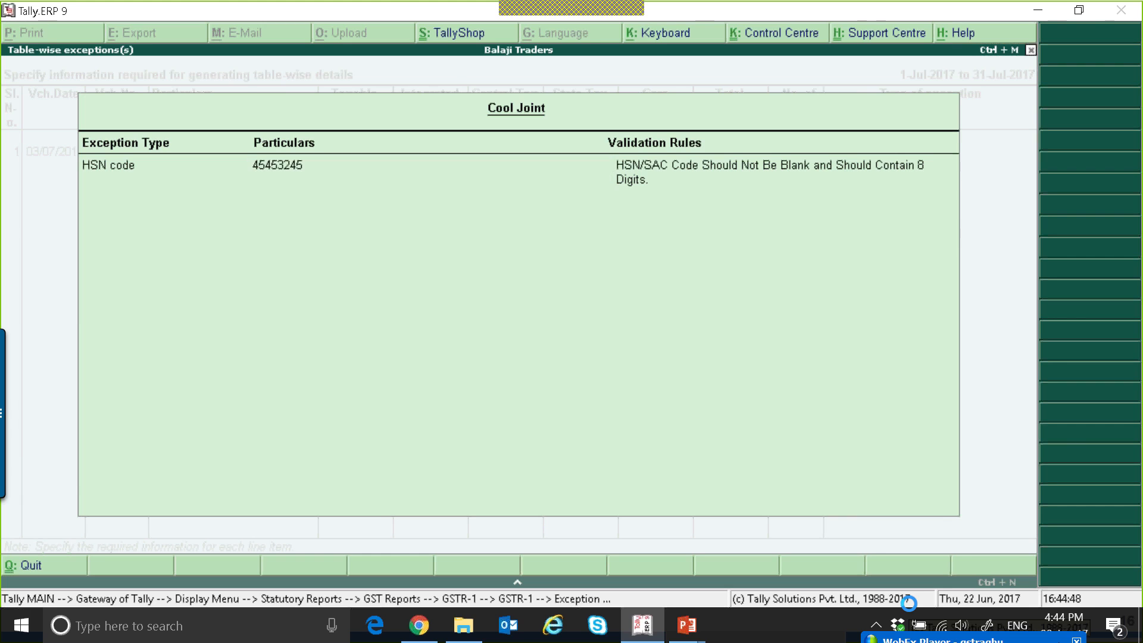
{"action": "key", "text": "ctrl+a"}
Examine the Exports Invoices, Credit/Debit Notes and incomplete/mismatch lines in the GSTR-1 summary.
{"action": "key", "text": "Down"}
{"action": "key", "text": "Down"}
{"action": "key", "text": "Down"}
{"action": "key", "text": "Down"}
{"action": "key", "text": "Down"}
{"action": "key", "text": "Down"}
{"action": "key", "text": "Down"}
{"action": "key", "text": "Down"}
{"action": "key", "text": "Down"}
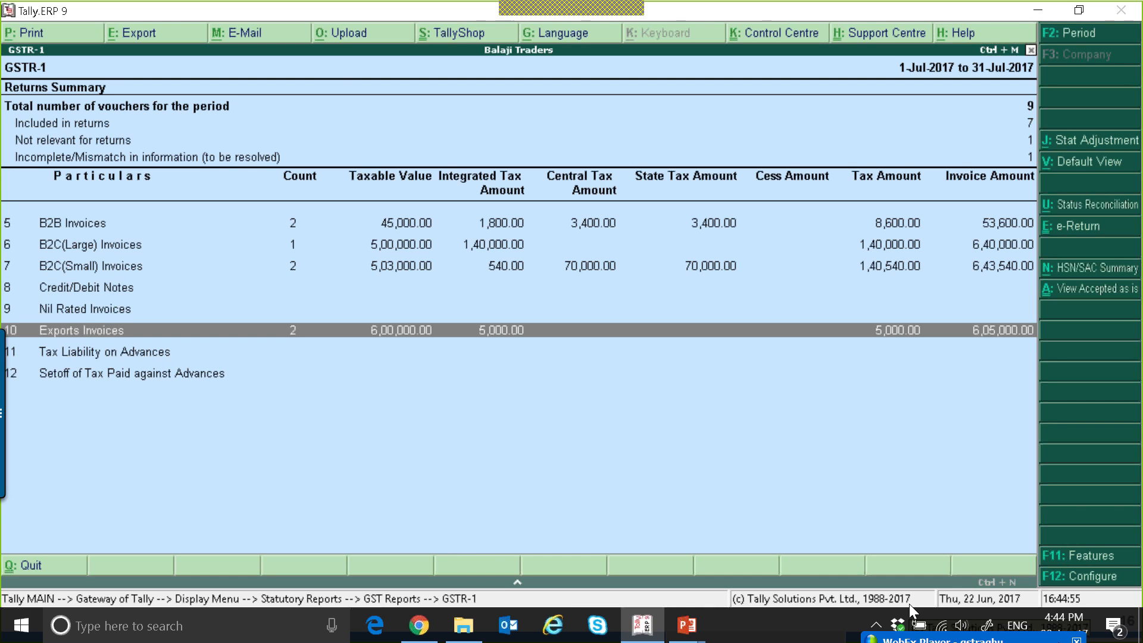
{"action": "key", "text": "Up"}
{"action": "key", "text": "Up"}
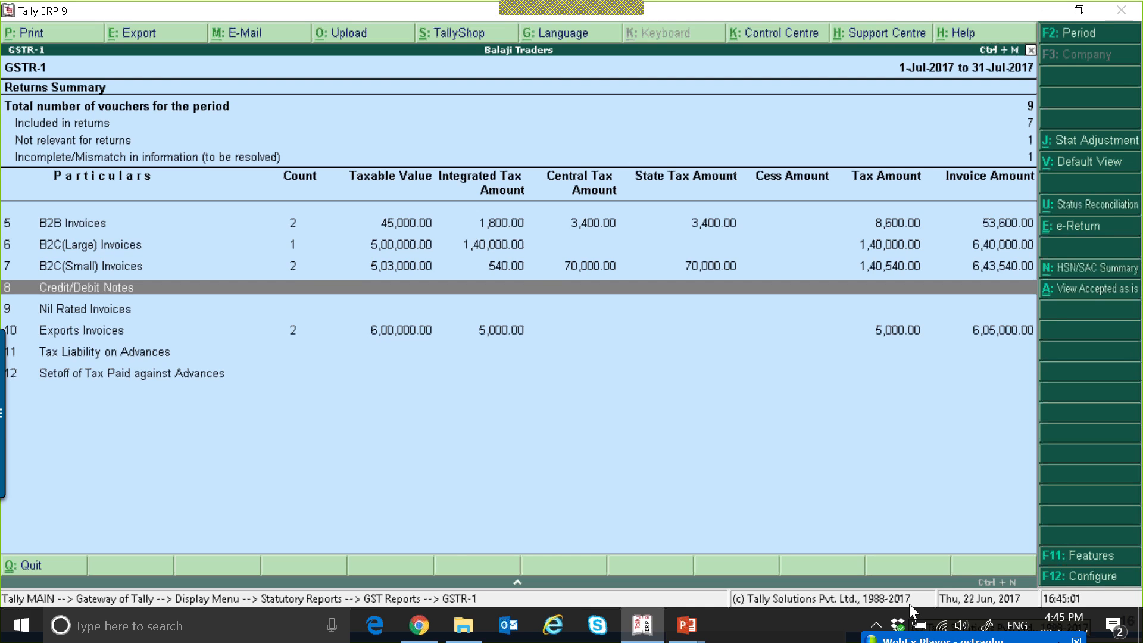
{"action": "key", "text": "Up"}
{"action": "key", "text": "Up"}
{"action": "key", "text": "Up"}
{"action": "key", "text": "Up"}
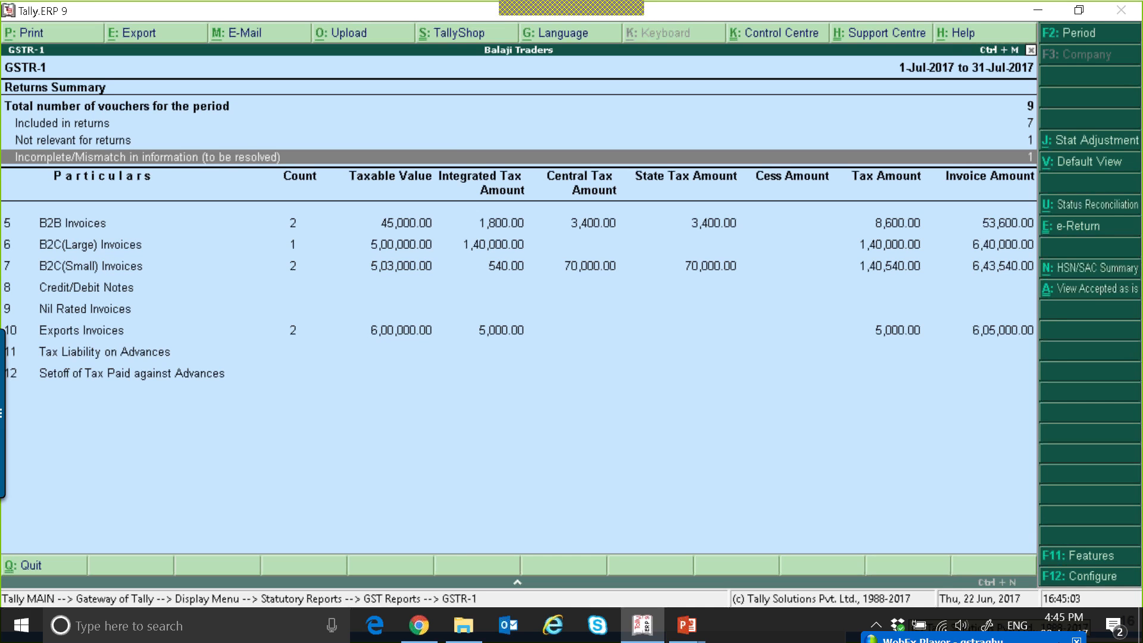
View the Cool Joint sales voucher under B2B Invoices, then return to the Gateway of Tally without changing it.
{"action": "key", "text": "Down"}
{"action": "key", "text": "Return"}
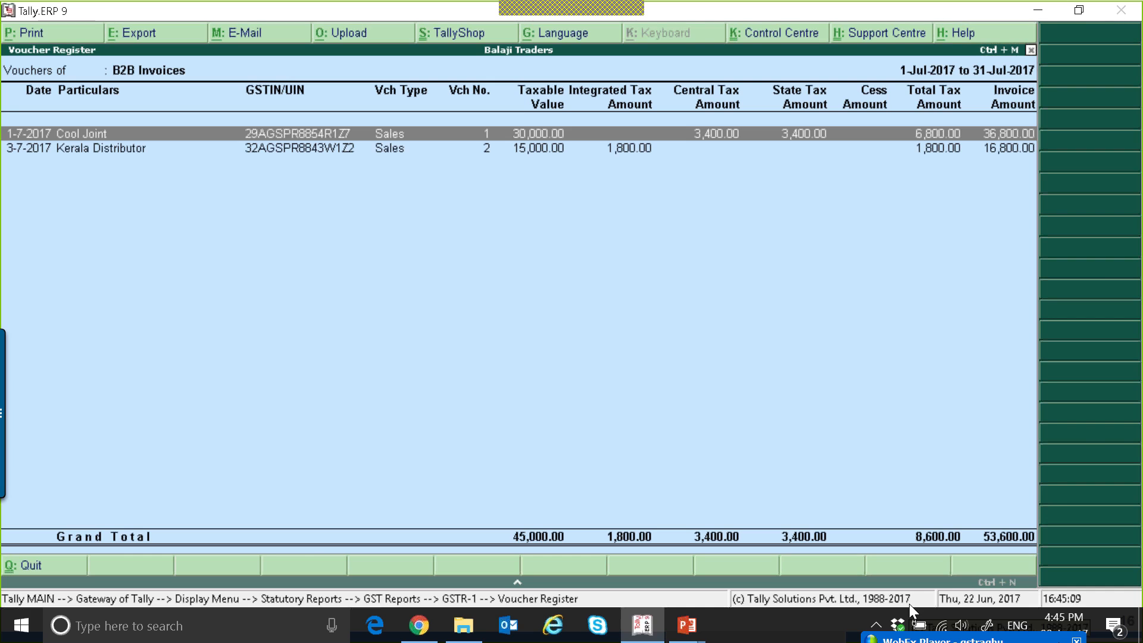
{"action": "key", "text": "Return"}
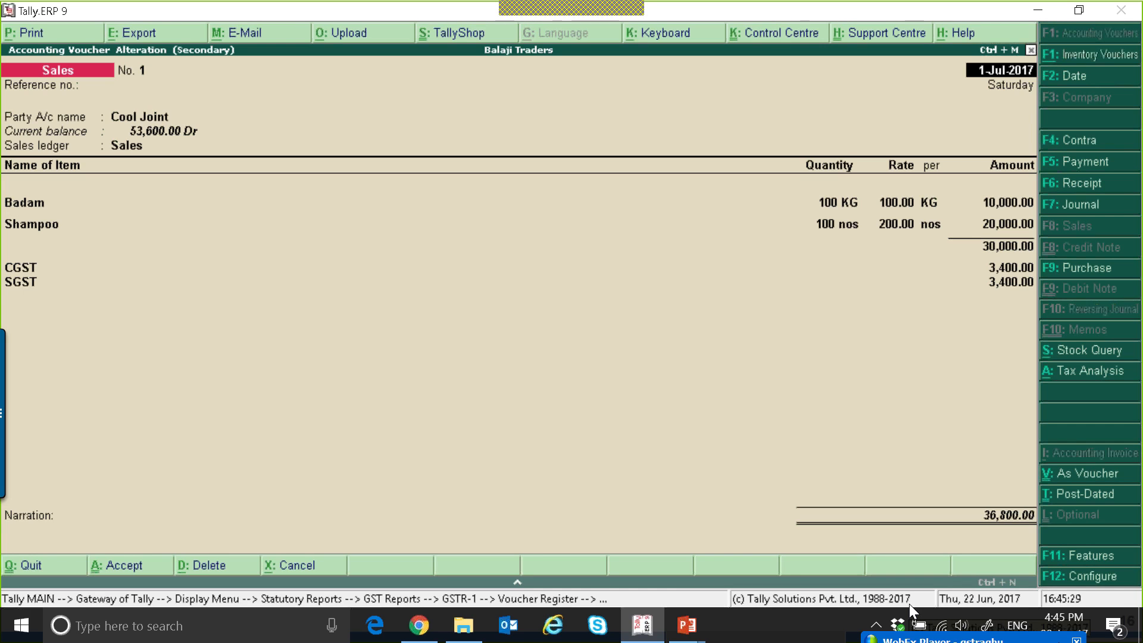
{"action": "key", "text": "Escape"}
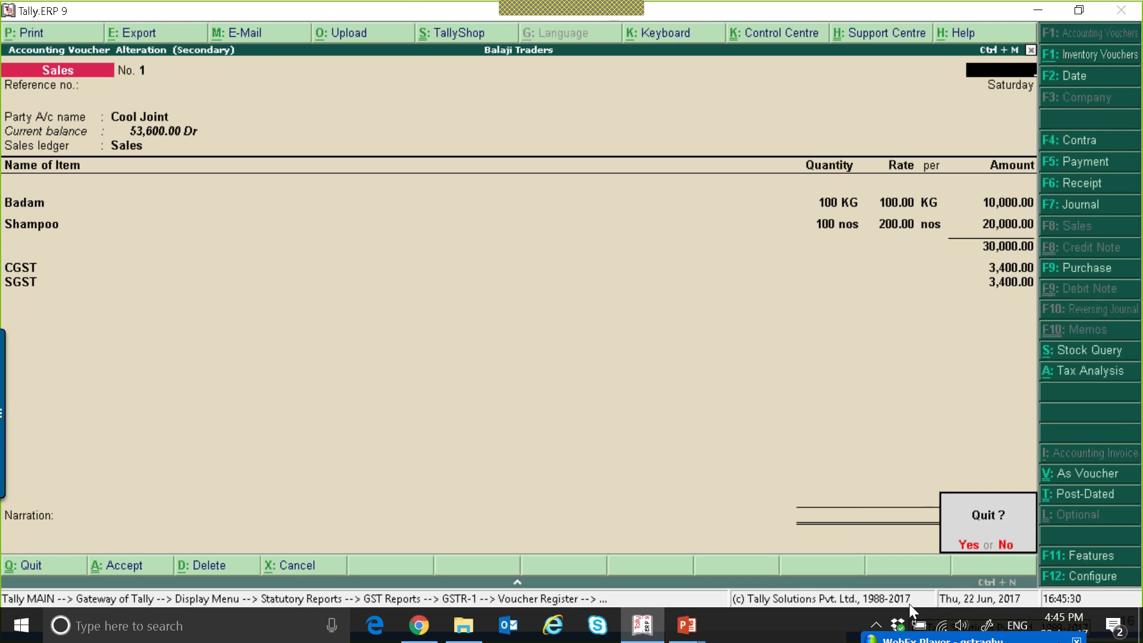
{"action": "key", "text": "Return"}
{"action": "key", "text": "Escape"}
{"action": "key", "text": "Escape"}
{"action": "key", "text": "Escape"}
{"action": "key", "text": "Escape"}
{"action": "key", "text": "Escape"}
{"action": "key", "text": "Escape"}
{"action": "key", "text": "Escape"}
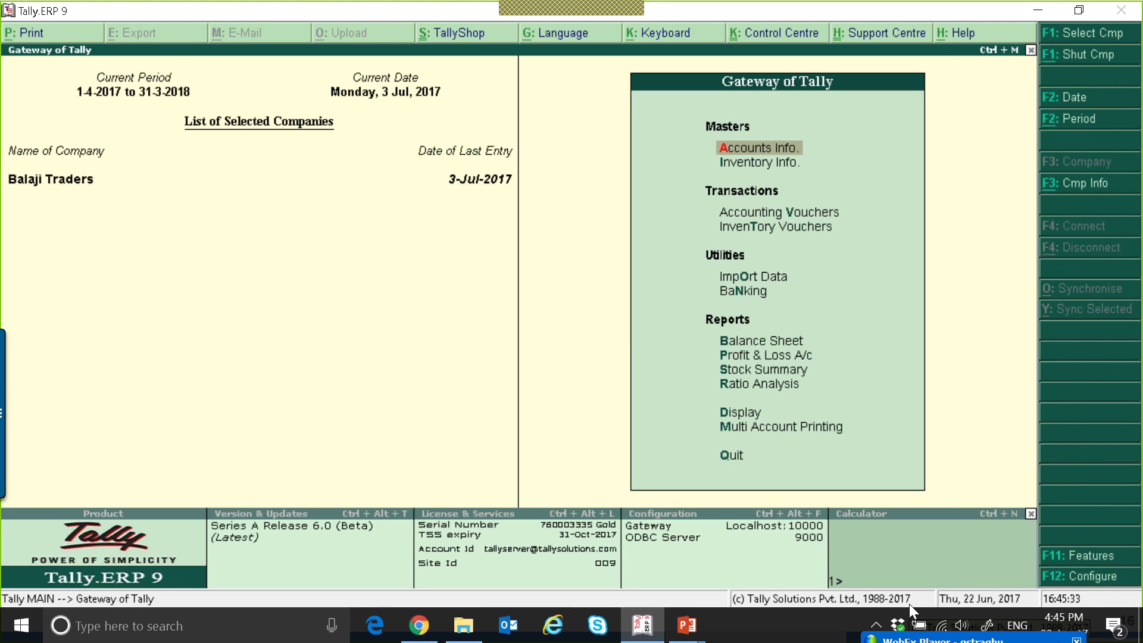
Enable debit and credit notes, recorded in invoice mode, in the company's accounting features and save the settings.
{"action": "key", "text": "F11"}
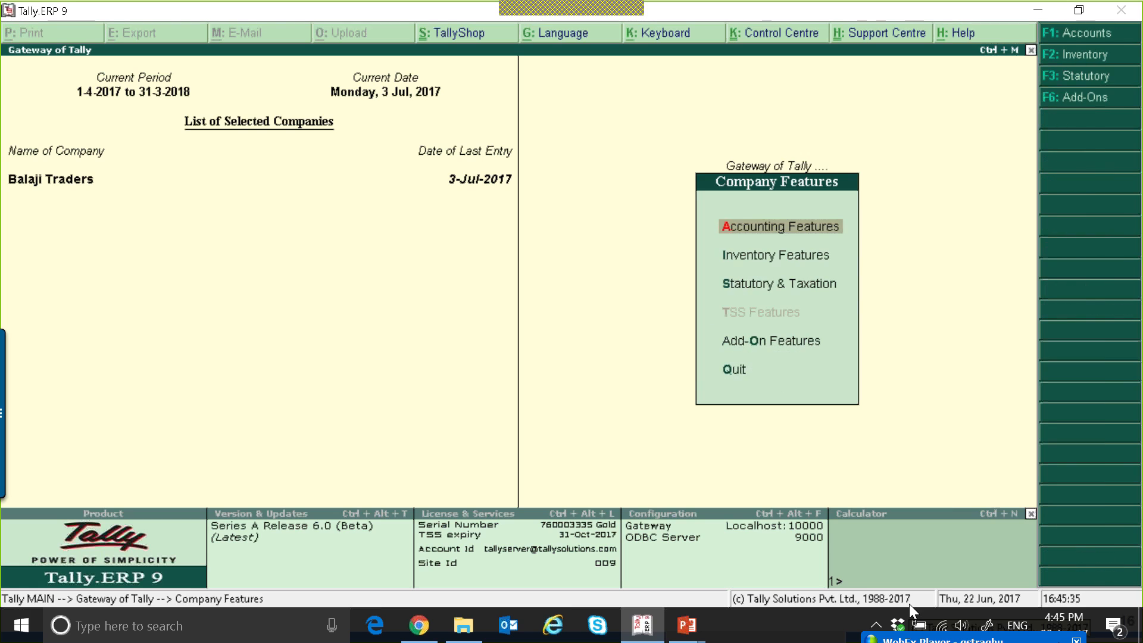
{"action": "key", "text": "Return"}
{"action": "key", "text": "Down"}
{"action": "key", "text": "Down"}
{"action": "key", "text": "Down"}
{"action": "key", "text": "Down"}
{"action": "key", "text": "Down"}
{"action": "key", "text": "Down"}
{"action": "key", "text": "Down"}
{"action": "key", "text": "Down"}
{"action": "key", "text": "Down"}
{"action": "key", "text": "Down"}
{"action": "key", "text": "Down"}
{"action": "type", "text": "y"}
{"action": "key", "text": "Return"}
{"action": "type", "text": "y"}
{"action": "key", "text": "Return"}
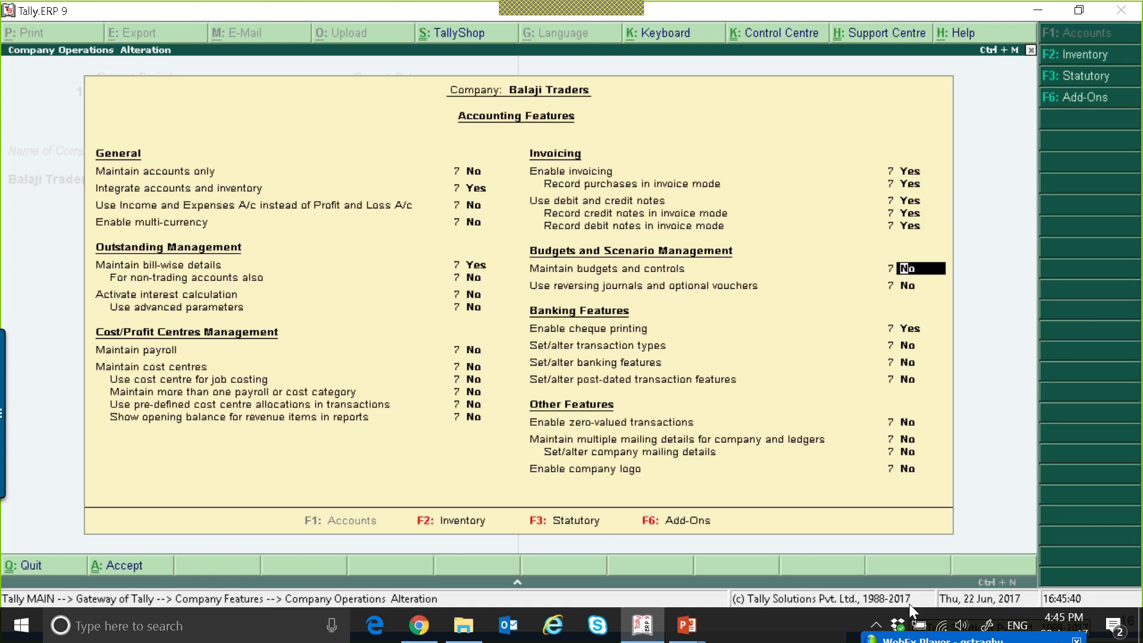
{"action": "key", "text": "ctrl+a"}
{"action": "key", "text": "Escape"}
Start a credit note against original invoice number 1 dated 1-Jul-2017.
{"action": "key", "text": "v"}
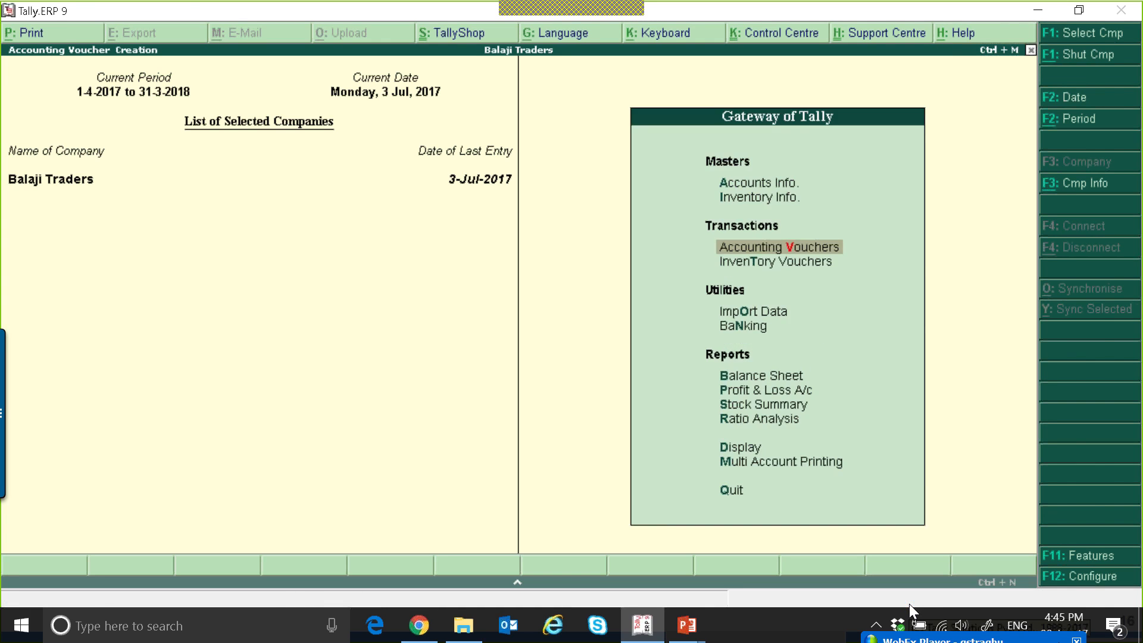
{"action": "left_click", "coordinate": [1080, 250]}
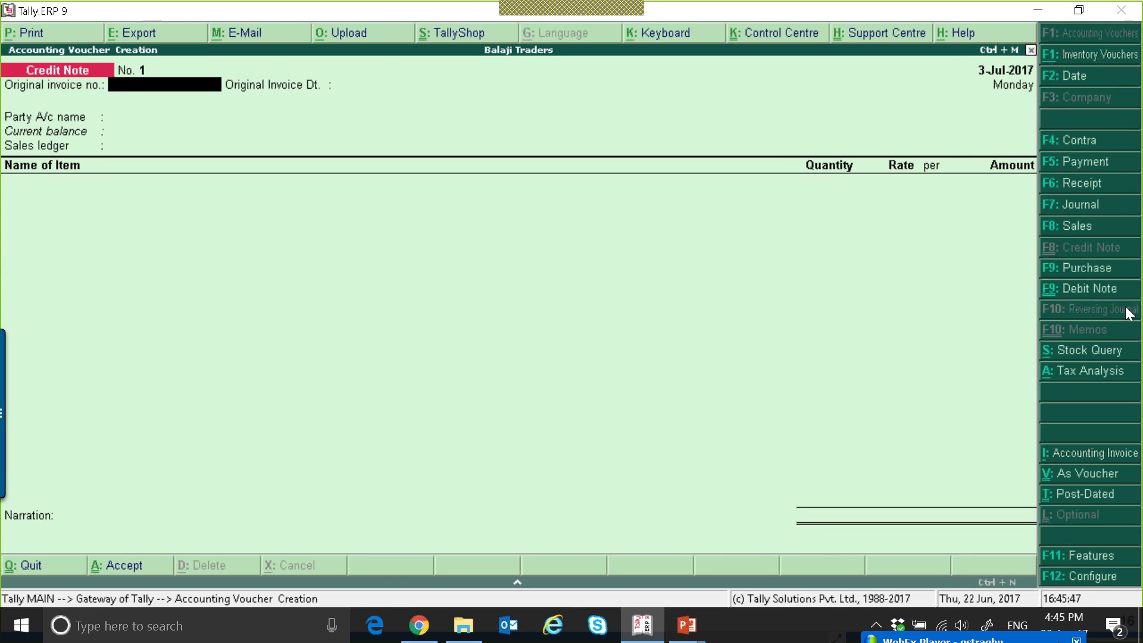
{"action": "type", "text": "1"}
{"action": "key", "text": "Return"}
{"action": "type", "text": "1"}
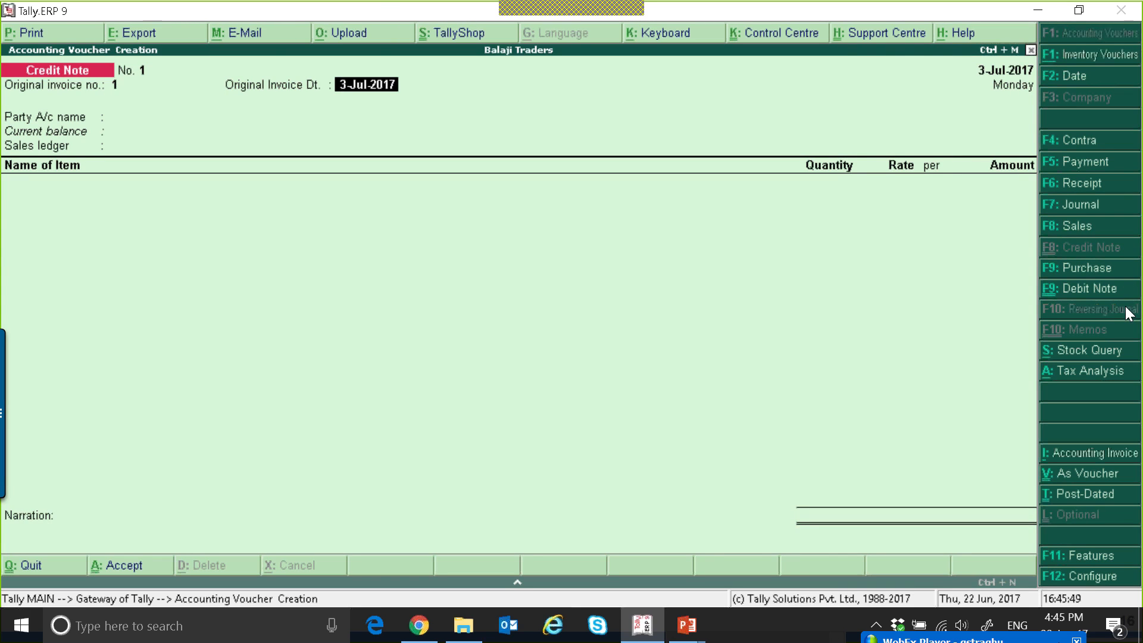
{"action": "key", "text": "Return"}
Choose Cool Joint as the credit note's party and Sales as its sales ledger, leaving the tax classification unset.
{"action": "key", "text": "Down"}
{"action": "key", "text": "Down"}
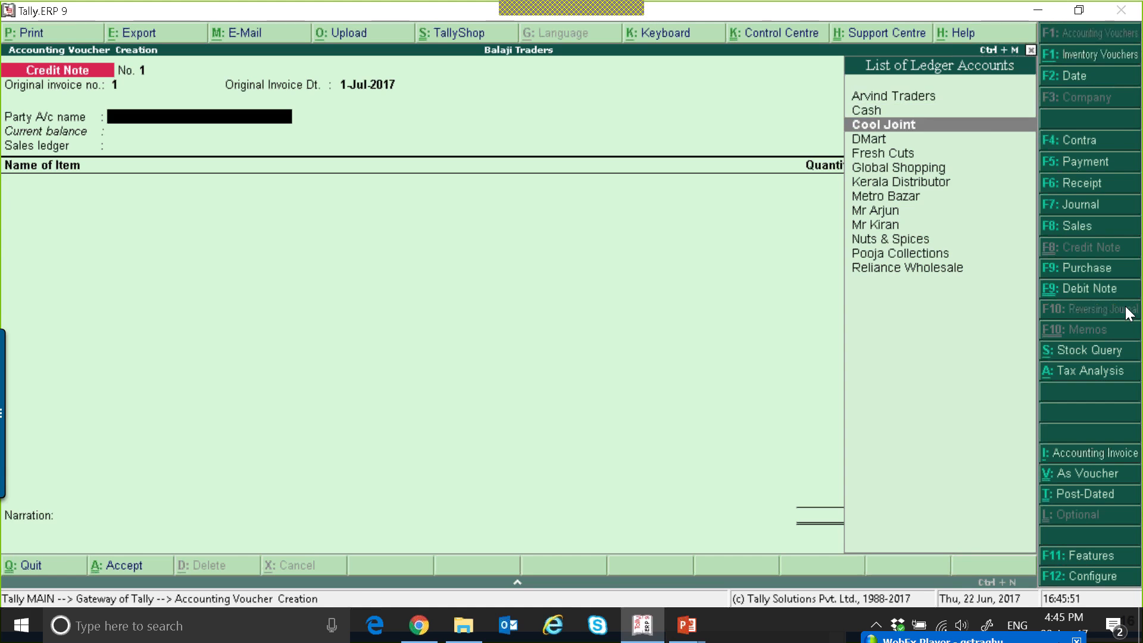
{"action": "key", "text": "Return"}
{"action": "key", "text": "ctrl+a"}
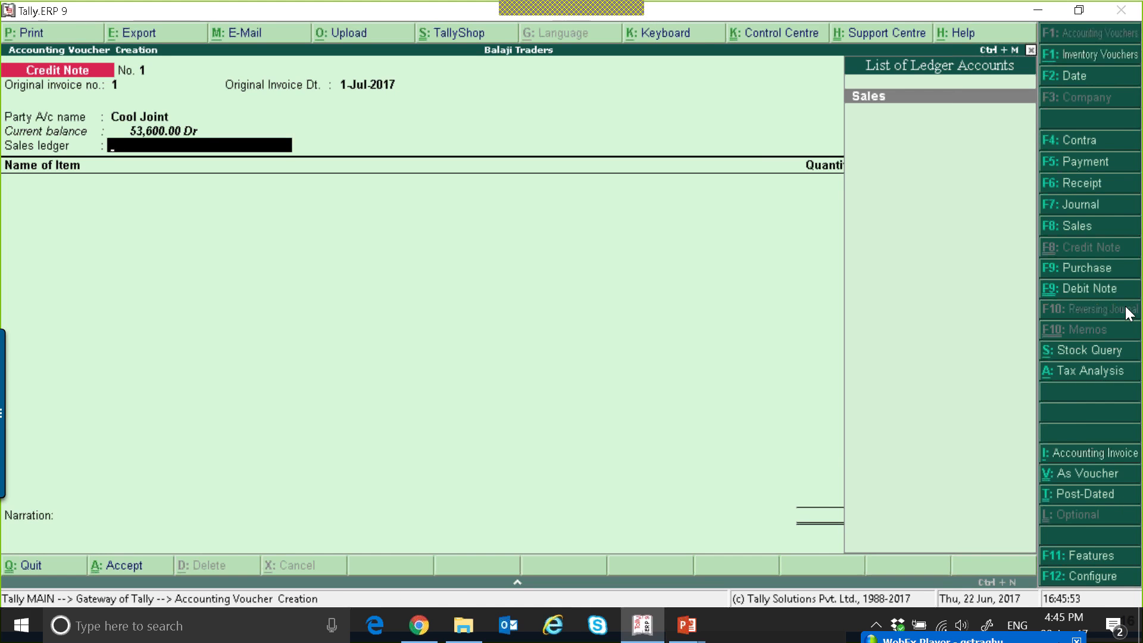
{"action": "key", "text": "Return"}
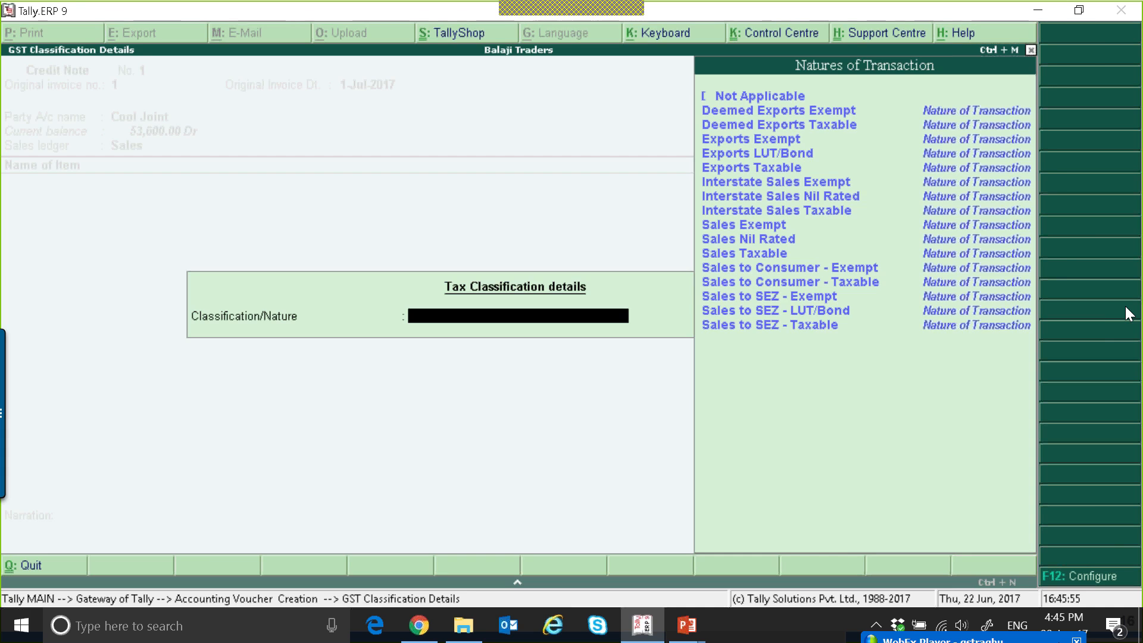
{"action": "key", "text": "Escape"}
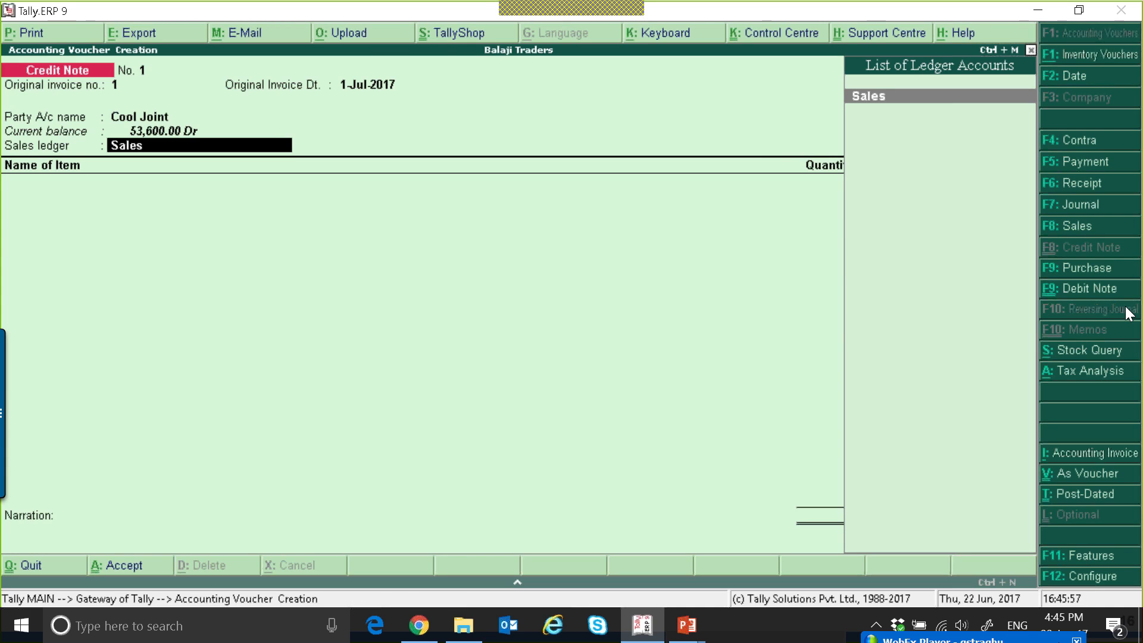
Turn off the tax classification prompt for the sales ledger in the credit note configuration.
{"action": "key", "text": "F12"}
{"action": "key", "text": "Return"}
{"action": "key", "text": "Return"}
{"action": "key", "text": "Return"}
{"action": "key", "text": "Return"}
{"action": "key", "text": "Return"}
{"action": "key", "text": "Return"}
{"action": "key", "text": "Return"}
{"action": "type", "text": "n"}
Add the stock item Badam to the credit note with quantity 100 KG at a rate of 100.00.
{"action": "key", "text": "Return"}
{"action": "key", "text": "Return"}
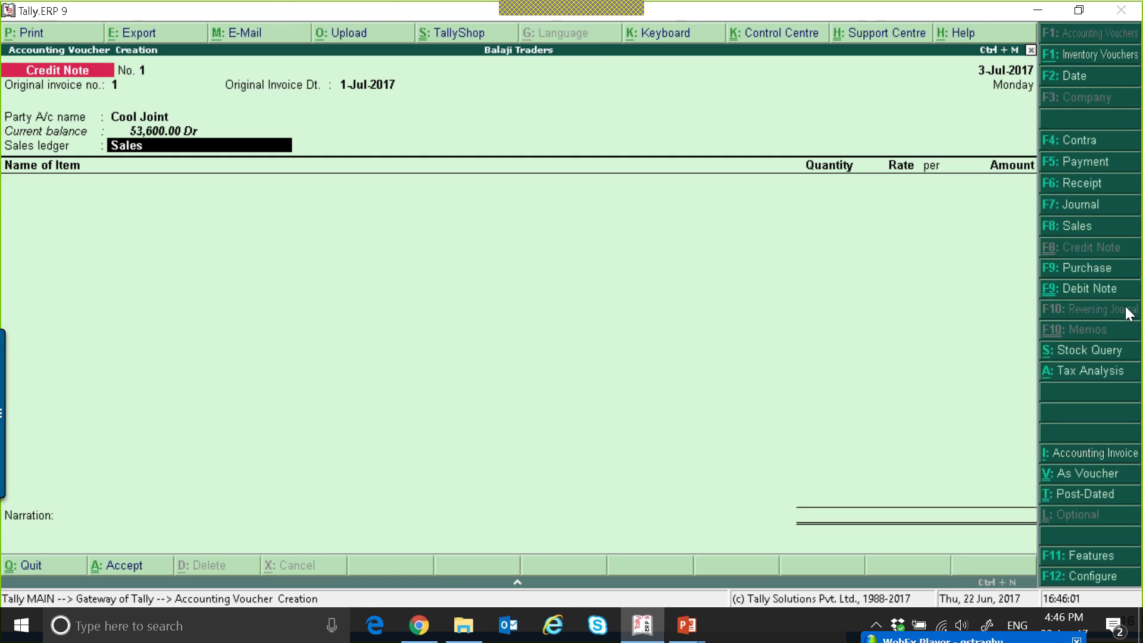
{"action": "key", "text": "Return"}
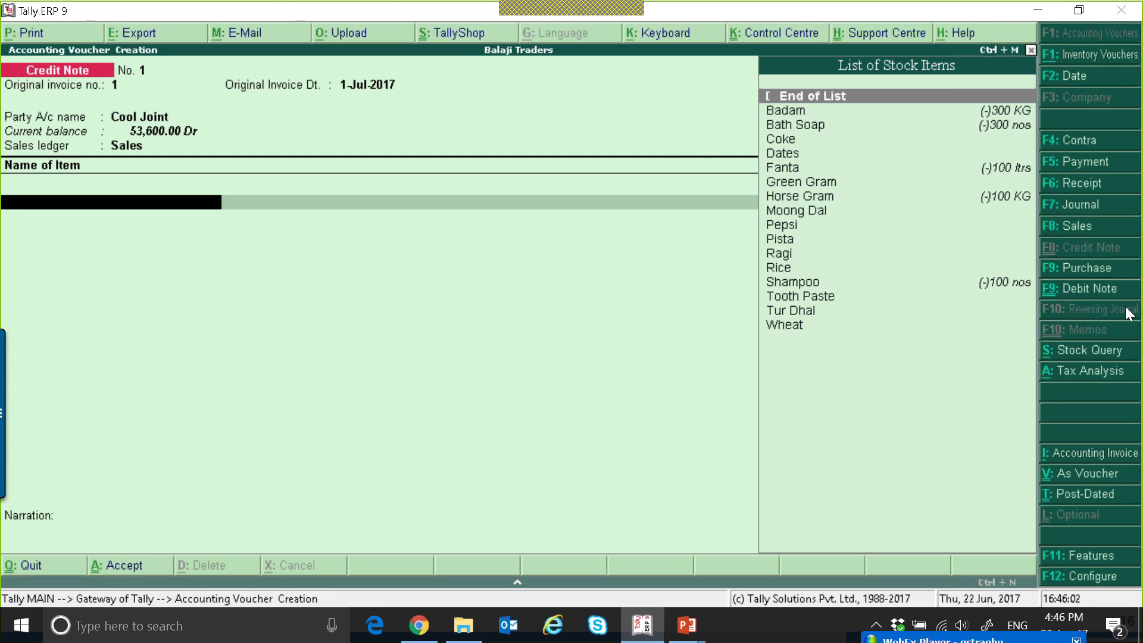
{"action": "key", "text": "Down"}
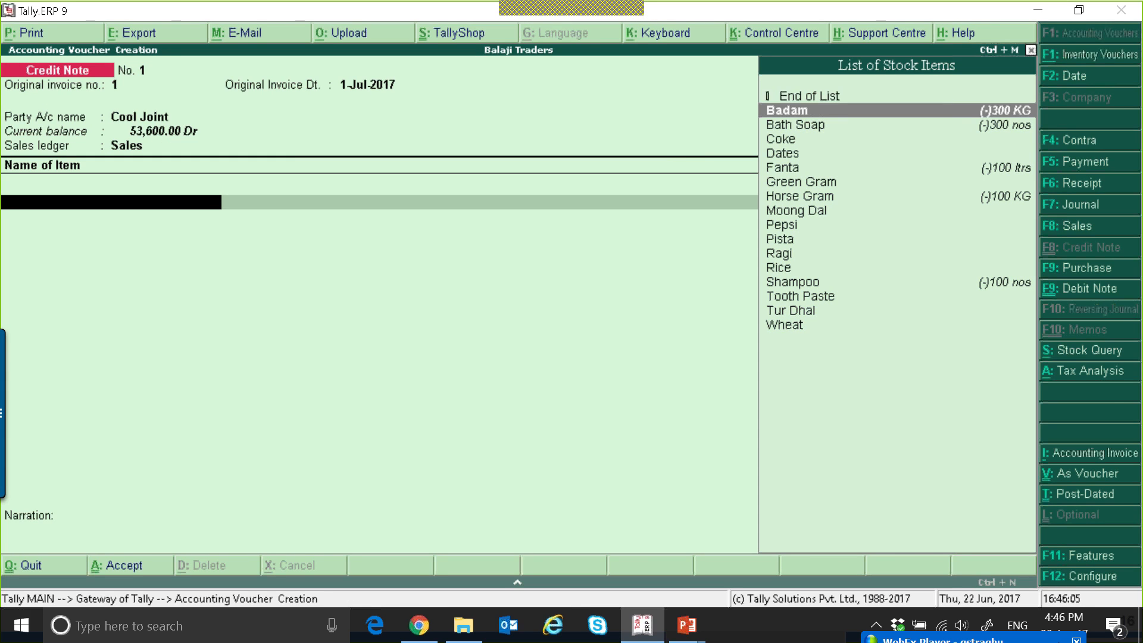
{"action": "key", "text": "Return"}
{"action": "type", "text": "100"}
{"action": "key", "text": "Return"}
{"action": "key", "text": "Return"}
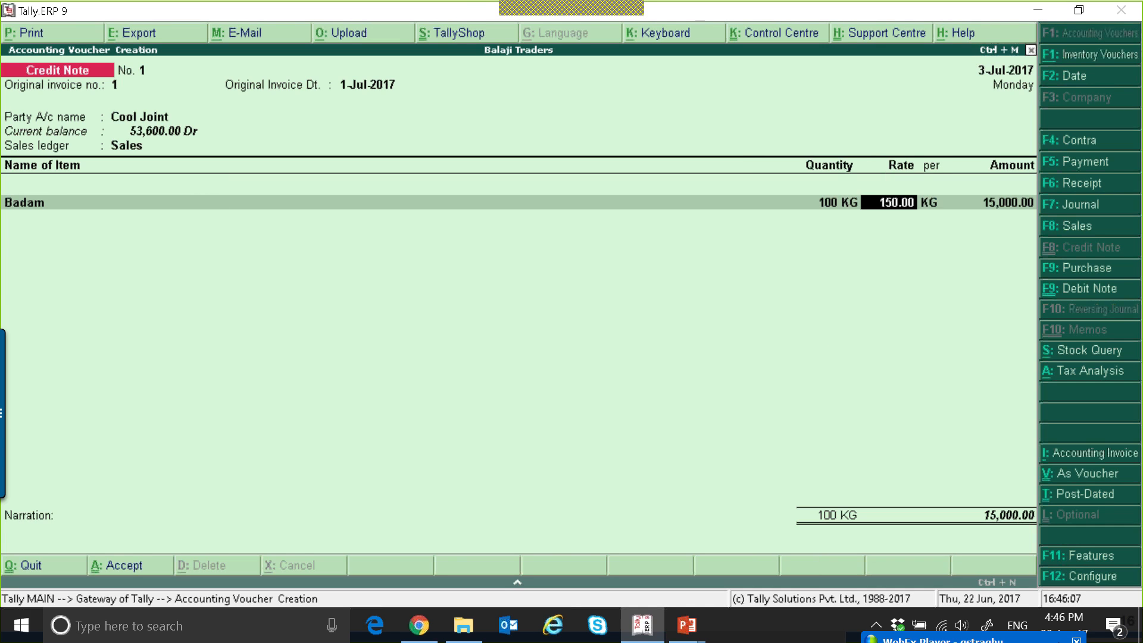
{"action": "type", "text": "100"}
Add the stock item Shampoo to the credit note with quantity 100 nos at a rate of 200.00.
{"action": "key", "text": "Return"}
{"action": "key", "text": "Return"}
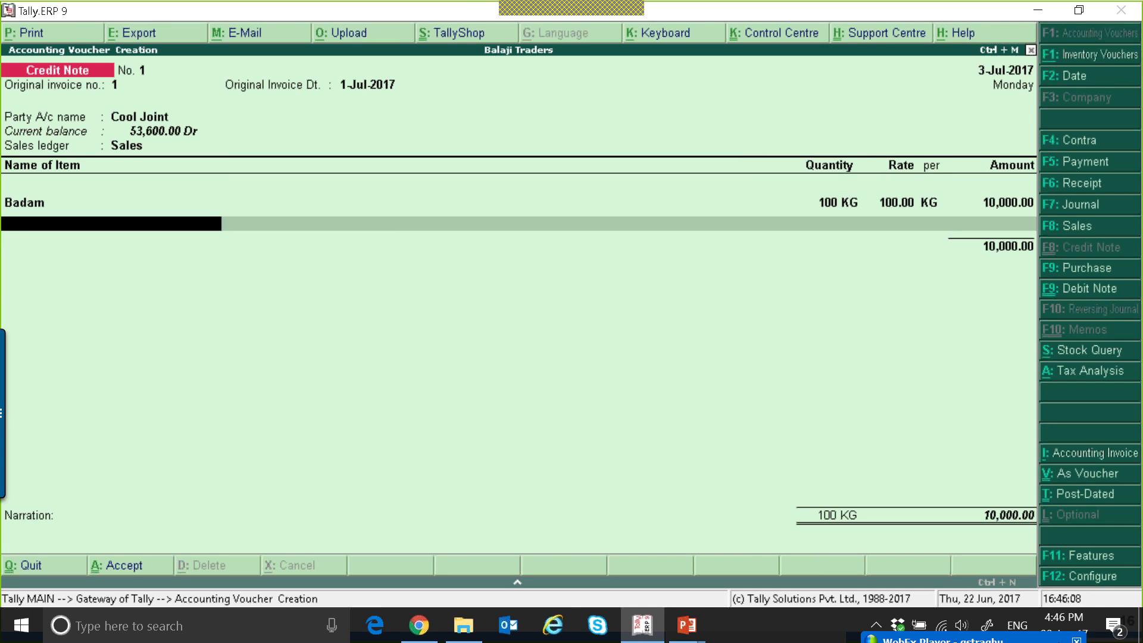
{"action": "type", "text": "s"}
{"action": "key", "text": "Return"}
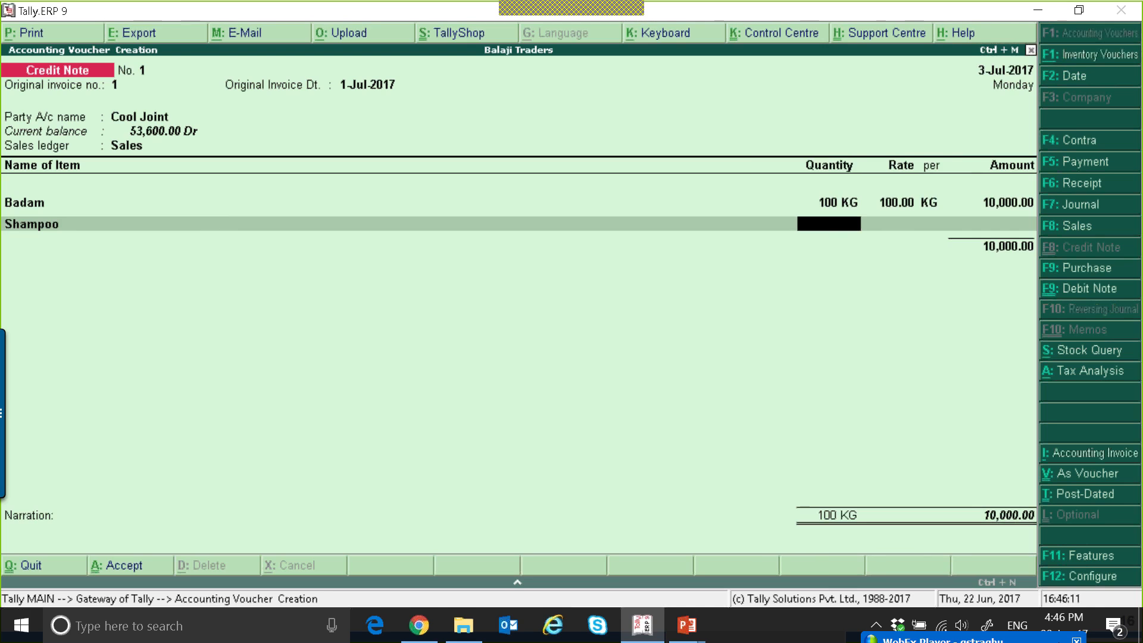
{"action": "type", "text": "100"}
Add the CGST and SGST ledgers below the credit note's items, using their calculated tax amounts.
{"action": "key", "text": "Return"}
{"action": "key", "text": "Return"}
{"action": "key", "text": "Return"}
{"action": "key", "text": "Return"}
{"action": "type", "text": "cg"}
{"action": "key", "text": "Return"}
{"action": "key", "text": "Return"}
{"action": "type", "text": "s"}
{"action": "key", "text": "Return"}
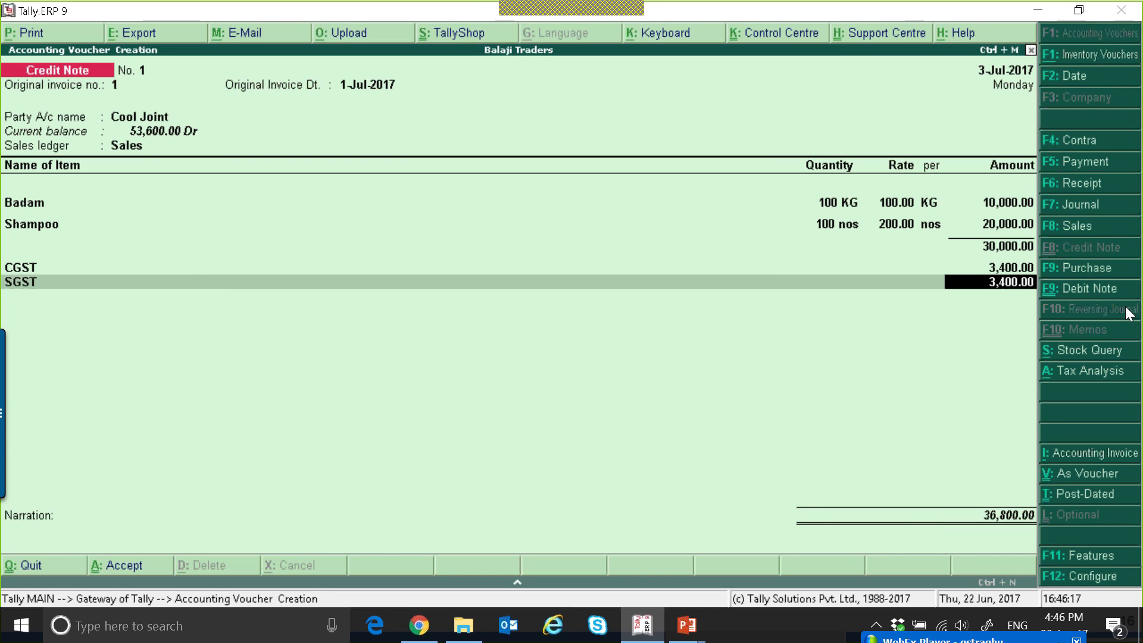
Adjust the credit note as Agst Ref against Cool Joint's pending bill 1 and save the voucher without a narration.
{"action": "key", "text": "Return"}
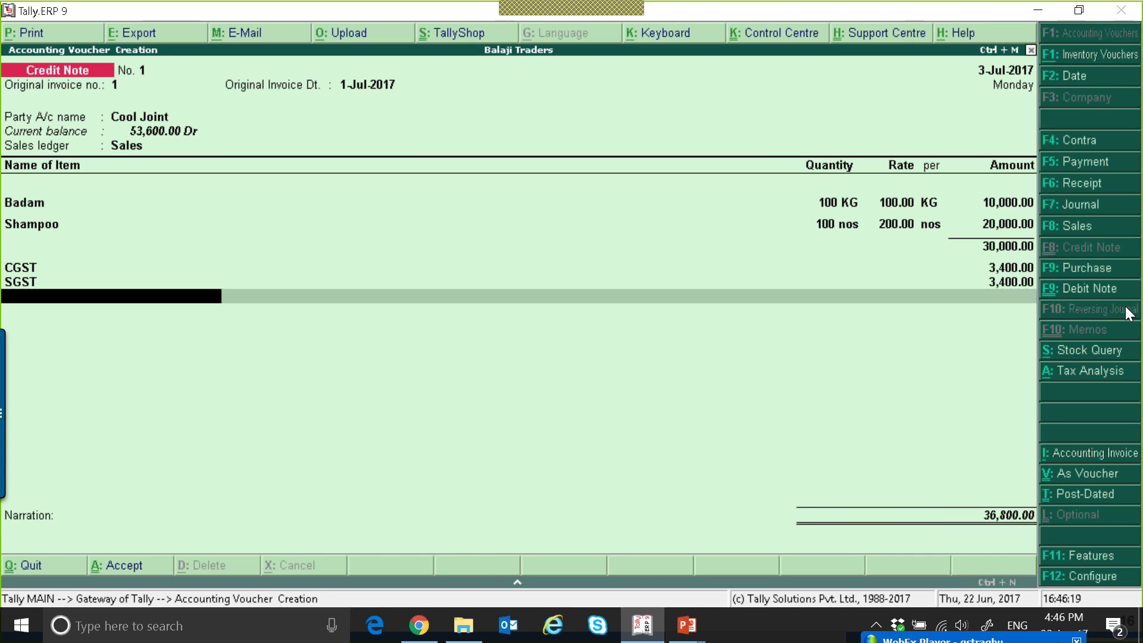
{"action": "key", "text": "Return"}
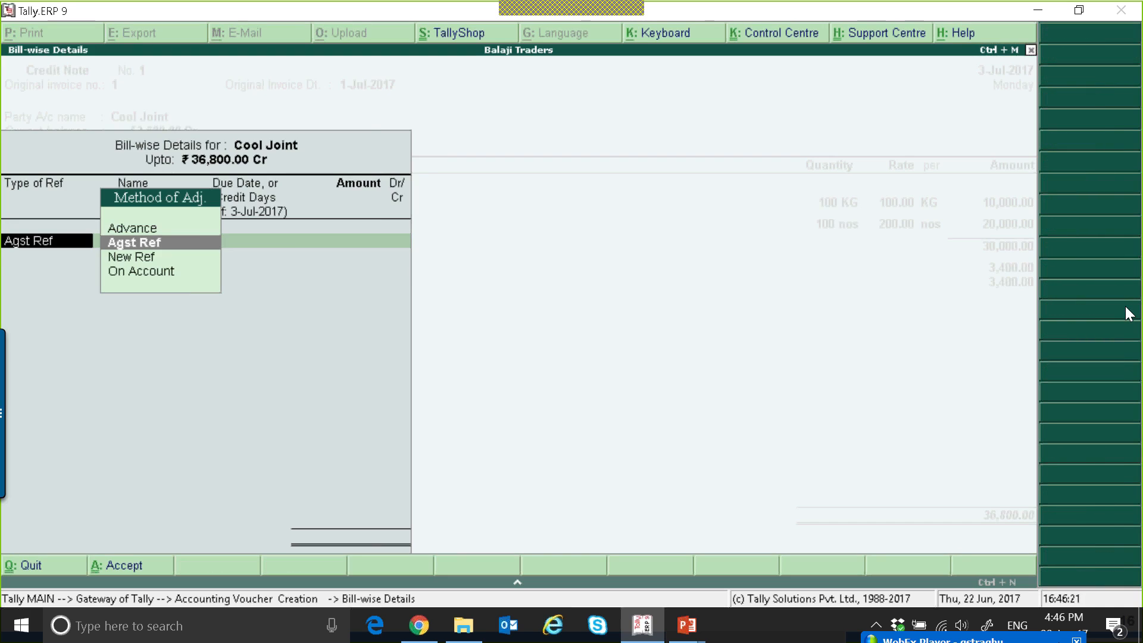
{"action": "key", "text": "Return"}
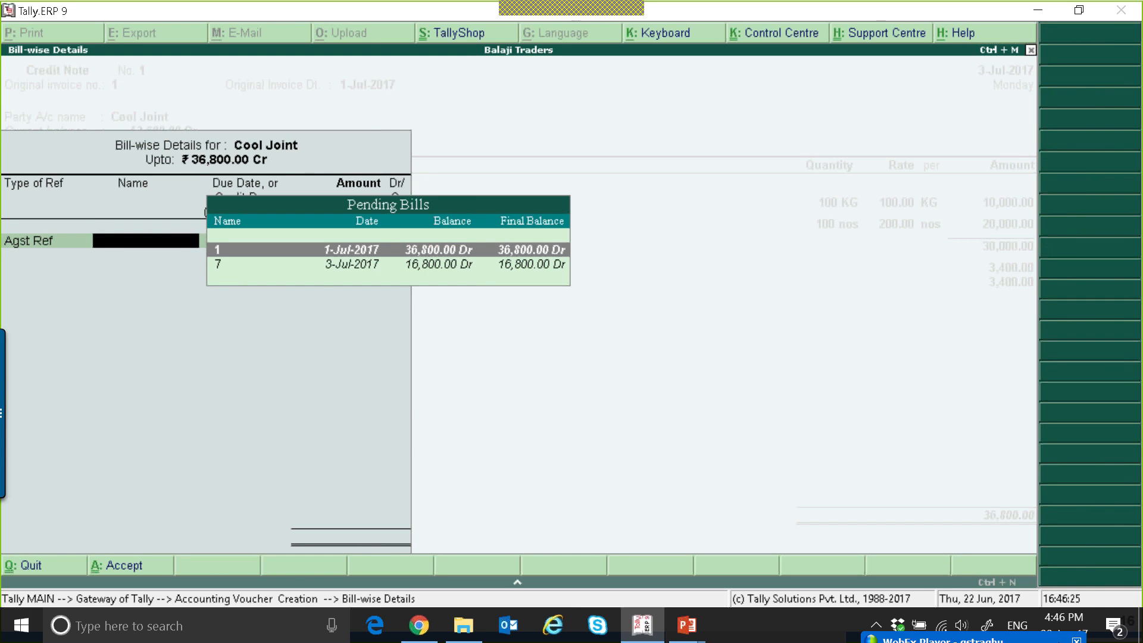
{"action": "key", "text": "Return"}
{"action": "key", "text": "Return"}
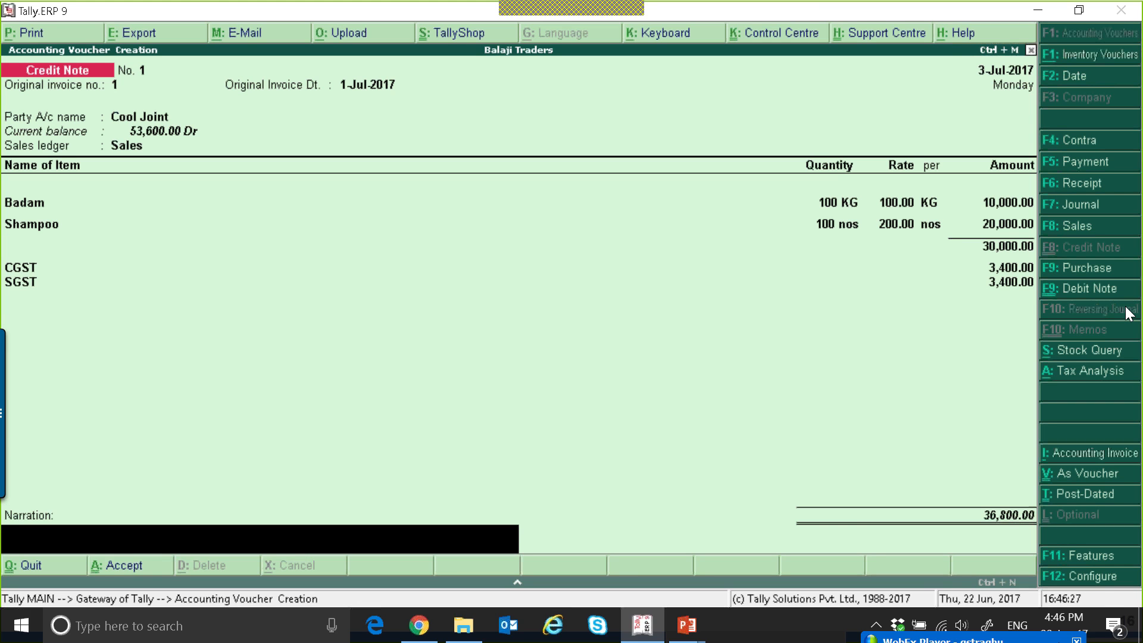
Leave voucher entry and open the GSTR-1 report from the GST statutory reports.
{"action": "key", "text": "Return"}
{"action": "key", "text": "Return"}
{"action": "key", "text": "Escape"}
{"action": "key", "text": "Return"}
{"action": "key", "text": "d"}
{"action": "key", "text": "o"}
{"action": "key", "text": "g"}
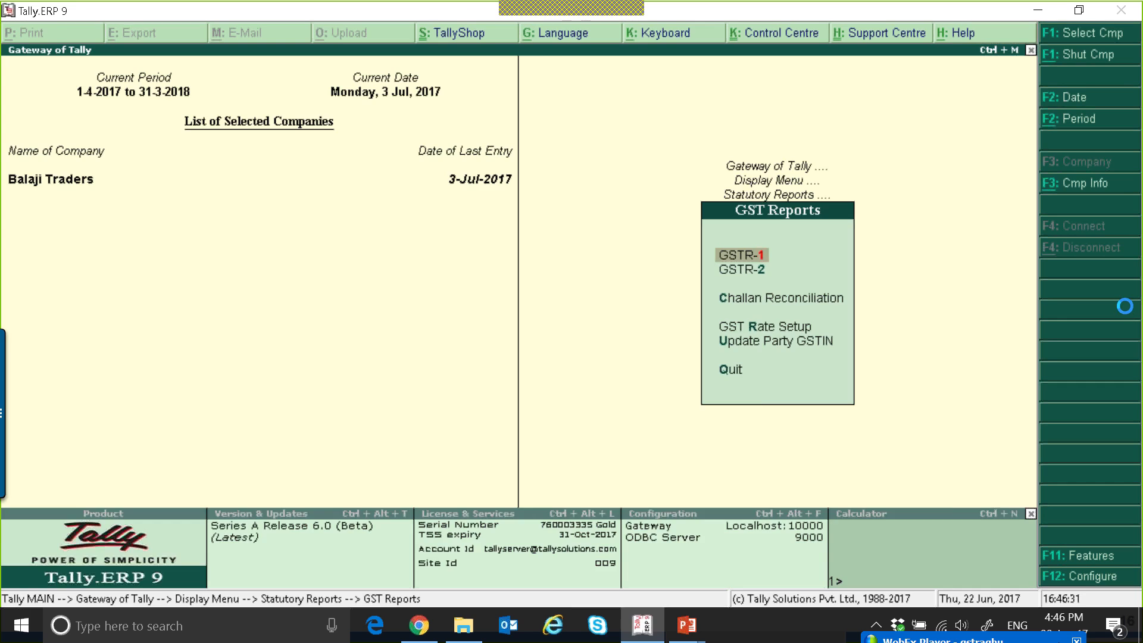
{"action": "key", "text": "Return"}
Examine the voucher register behind the Credit/Debit Notes category of GSTR-1 and return to the returns summary.
{"action": "key", "text": "Down"}
{"action": "key", "text": "Down"}
{"action": "key", "text": "Down"}
{"action": "key", "text": "Down"}
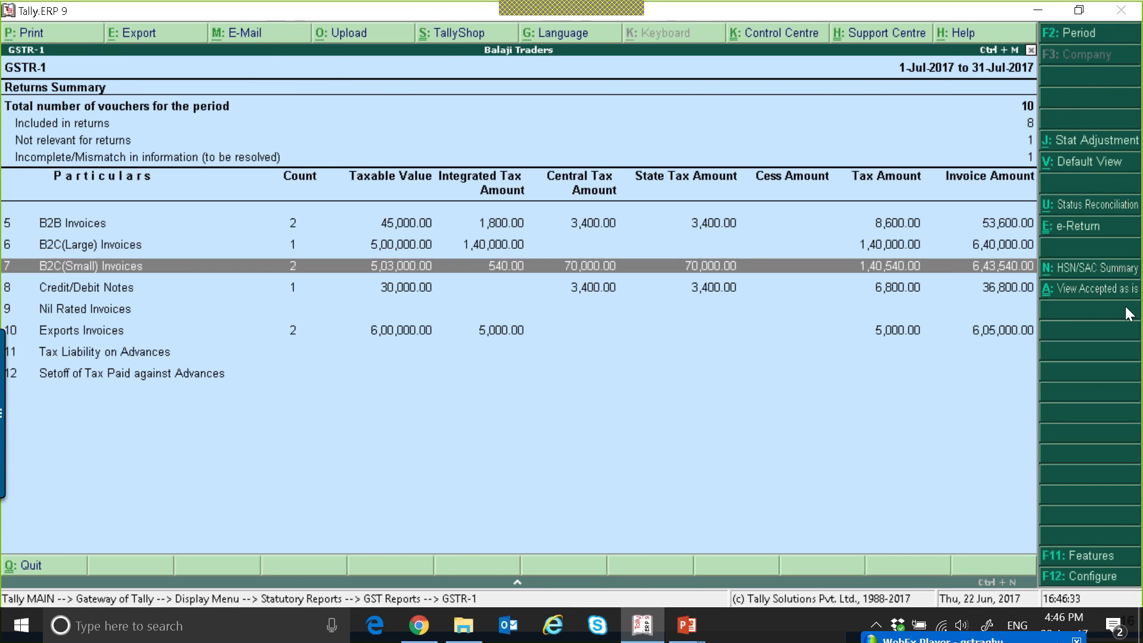
{"action": "key", "text": "Down"}
{"action": "key", "text": "Return"}
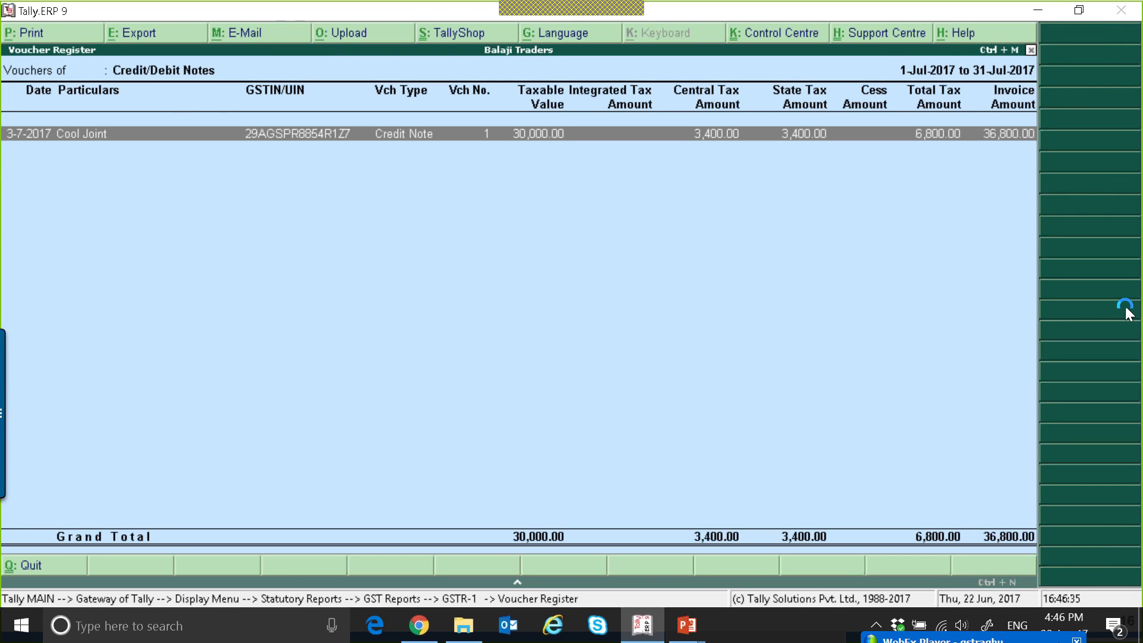
{"action": "key", "text": "Escape"}
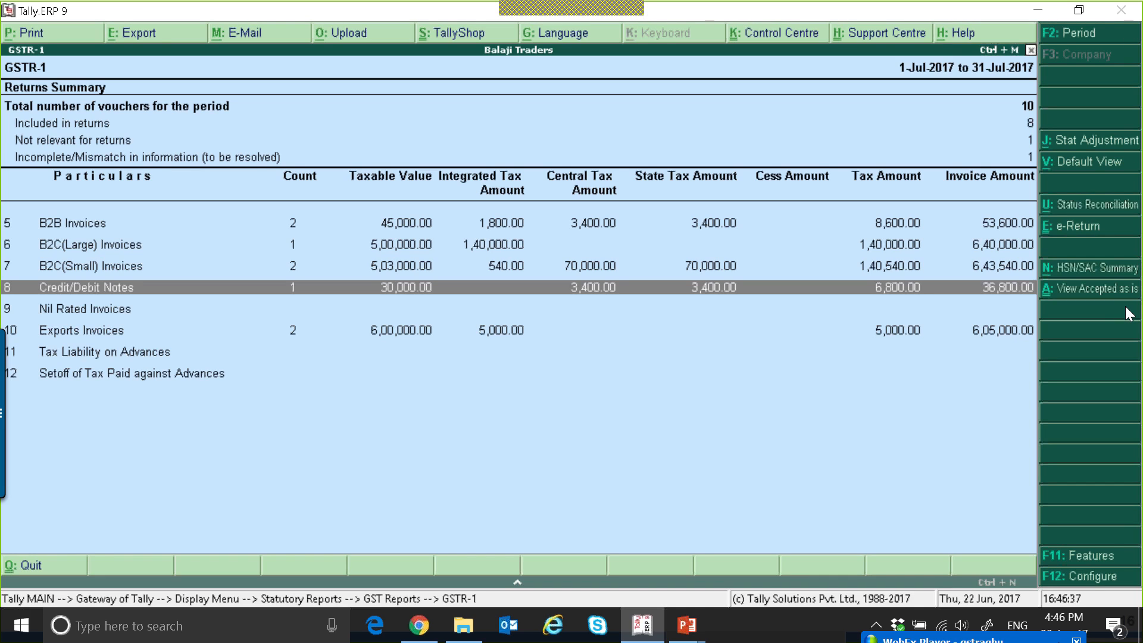
{"action": "key", "text": "Down"}
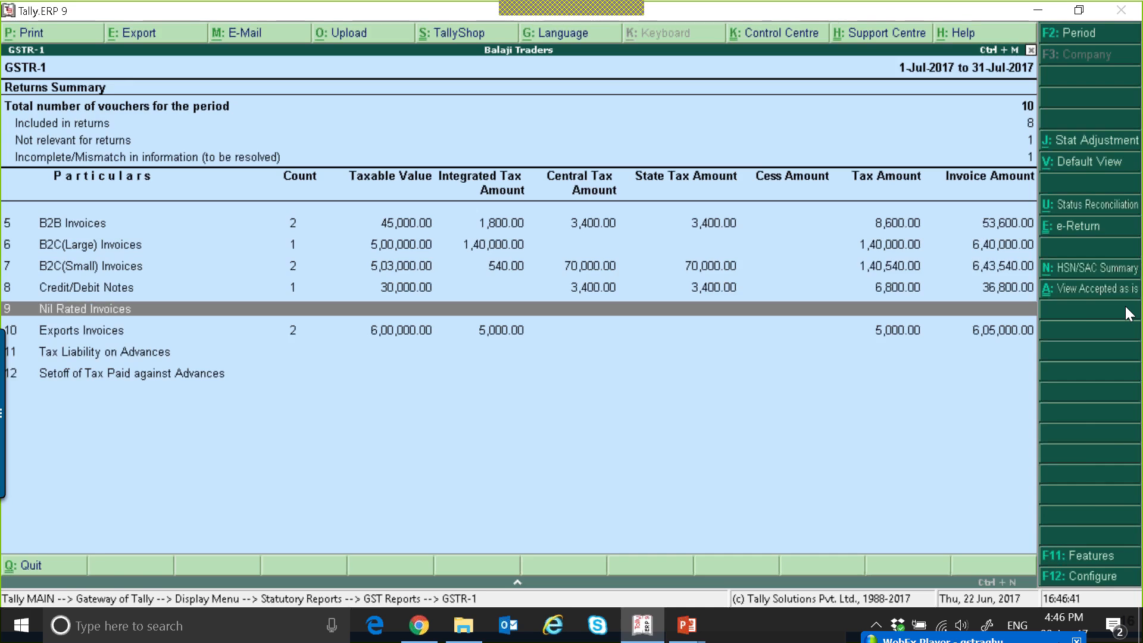
Exit the reports and start a sales voucher with DMart as the party and Sales as the sales ledger.
{"action": "key", "text": "Escape"}
{"action": "key", "text": "Escape"}
{"action": "key", "text": "Escape"}
{"action": "key", "text": "Escape"}
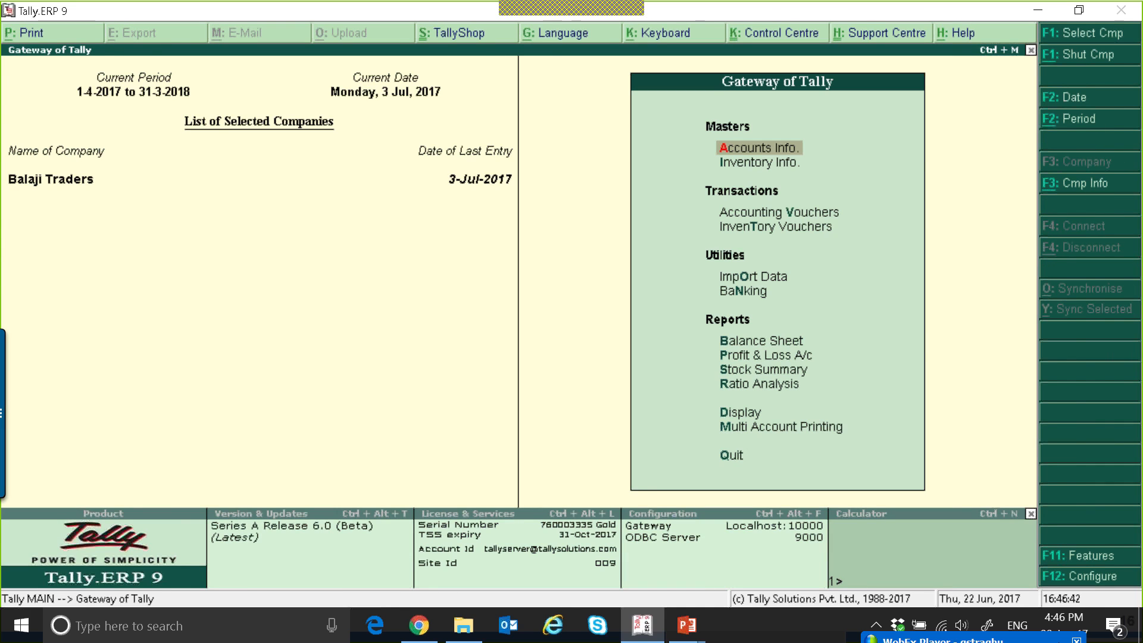
{"action": "key", "text": "v"}
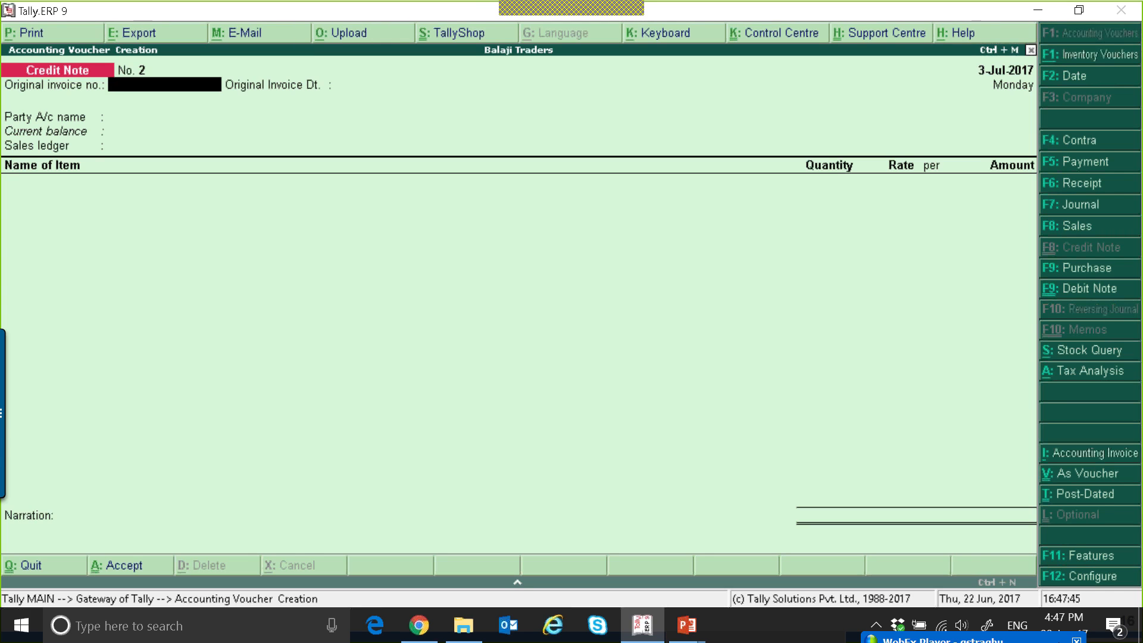
{"action": "key", "text": "F8"}
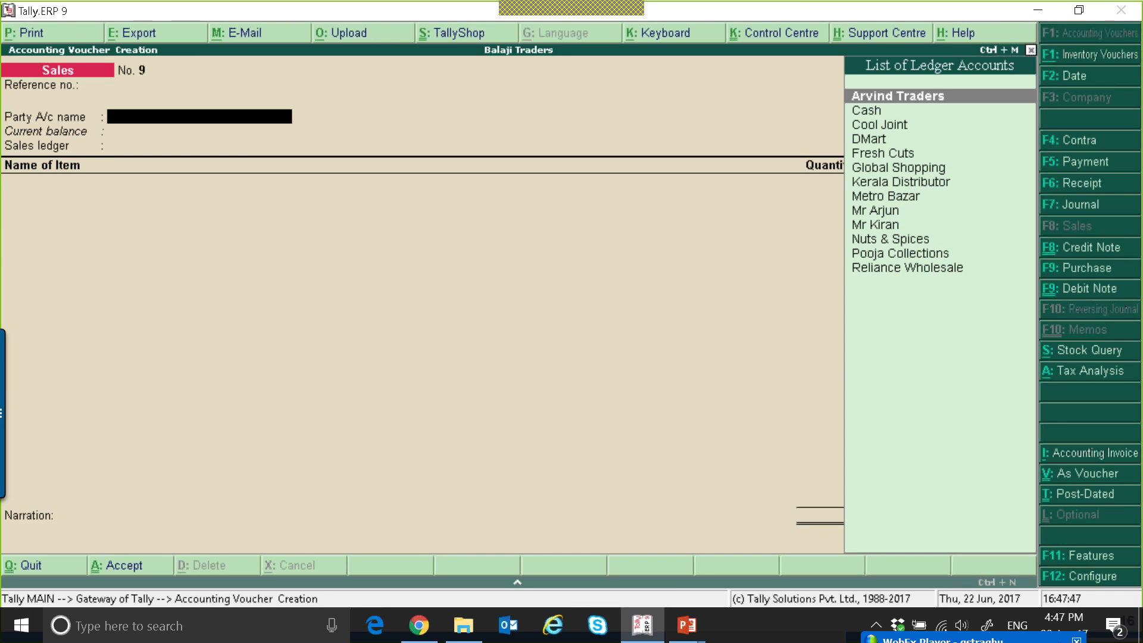
{"action": "key", "text": "Down"}
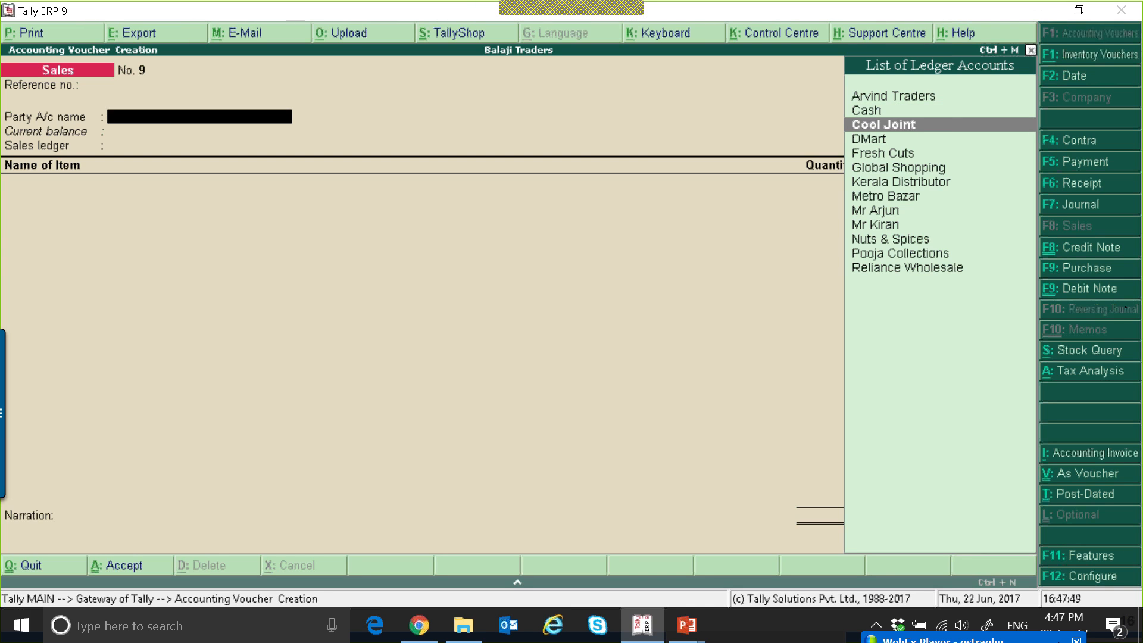
{"action": "key", "text": "Down"}
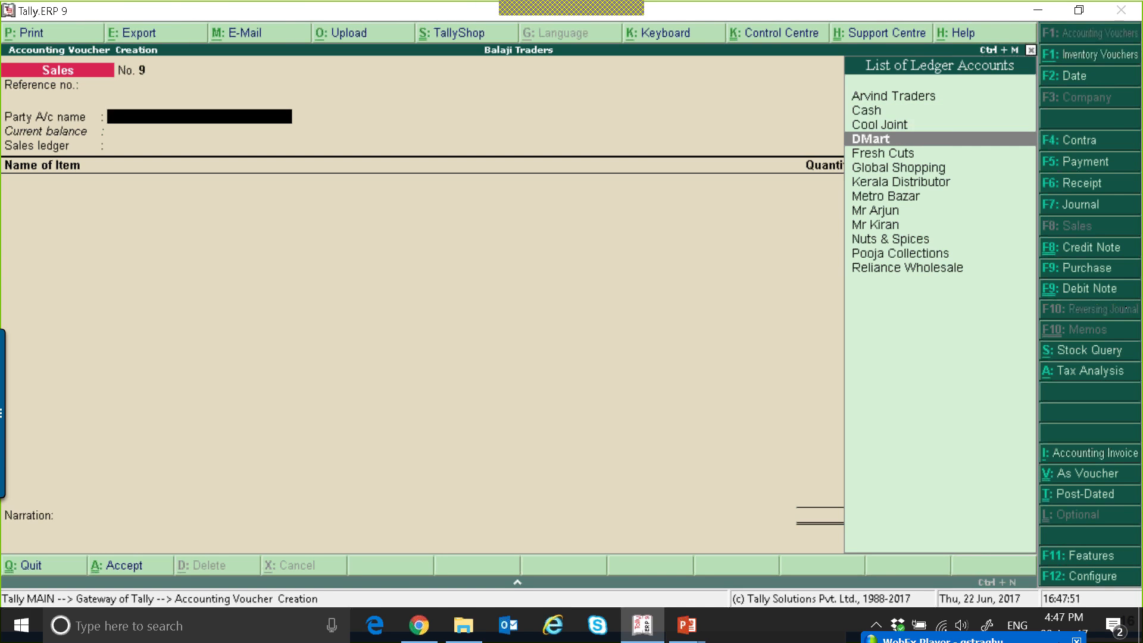
{"action": "key", "text": "Return"}
{"action": "key", "text": "ctrl+a"}
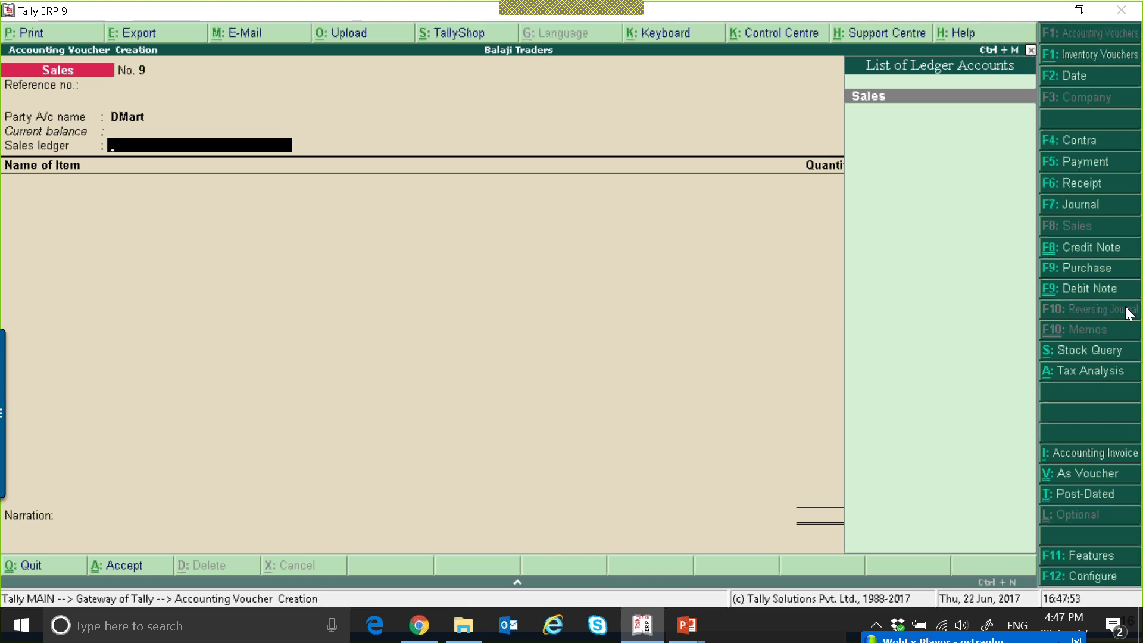
{"action": "key", "text": "Return"}
Open the DMart party ledger for alteration from the sales voucher and go to its Set/alter GST details option.
{"action": "key", "text": "BackSpace"}
{"action": "key", "text": "BackSpace"}
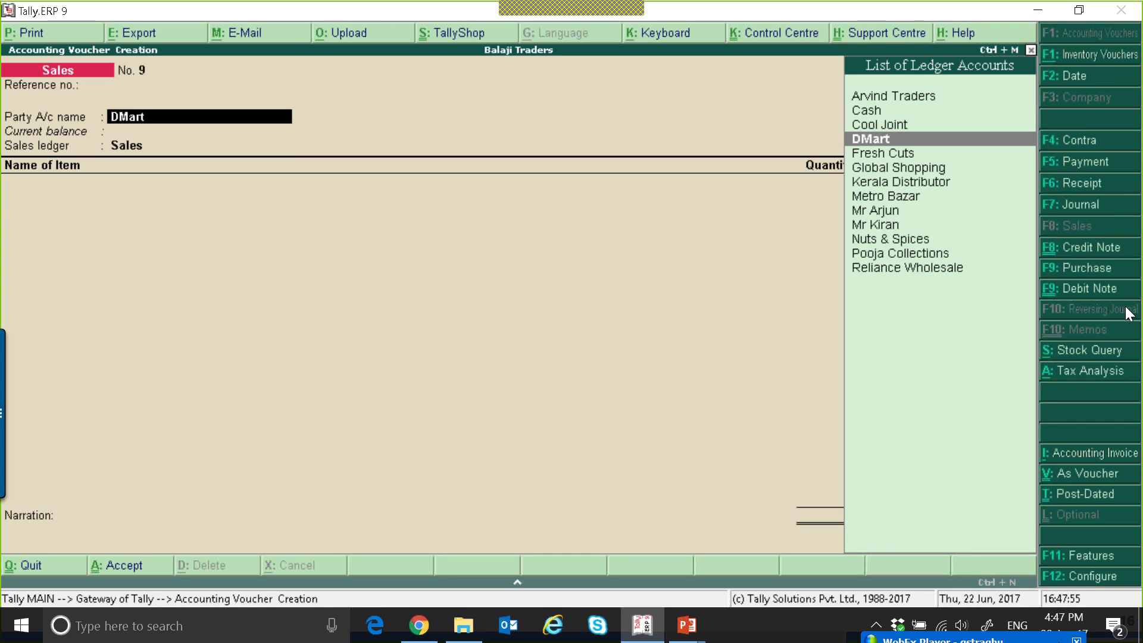
{"action": "key", "text": "ctrl+Return"}
{"action": "key", "text": "Return"}
{"action": "key", "text": "Return"}
{"action": "key", "text": "Return"}
{"action": "key", "text": "Return"}
{"action": "key", "text": "Return"}
{"action": "key", "text": "Return"}
{"action": "key", "text": "Return"}
{"action": "key", "text": "Return"}
{"action": "key", "text": "Return"}
{"action": "key", "text": "Return"}
{"action": "key", "text": "Return"}
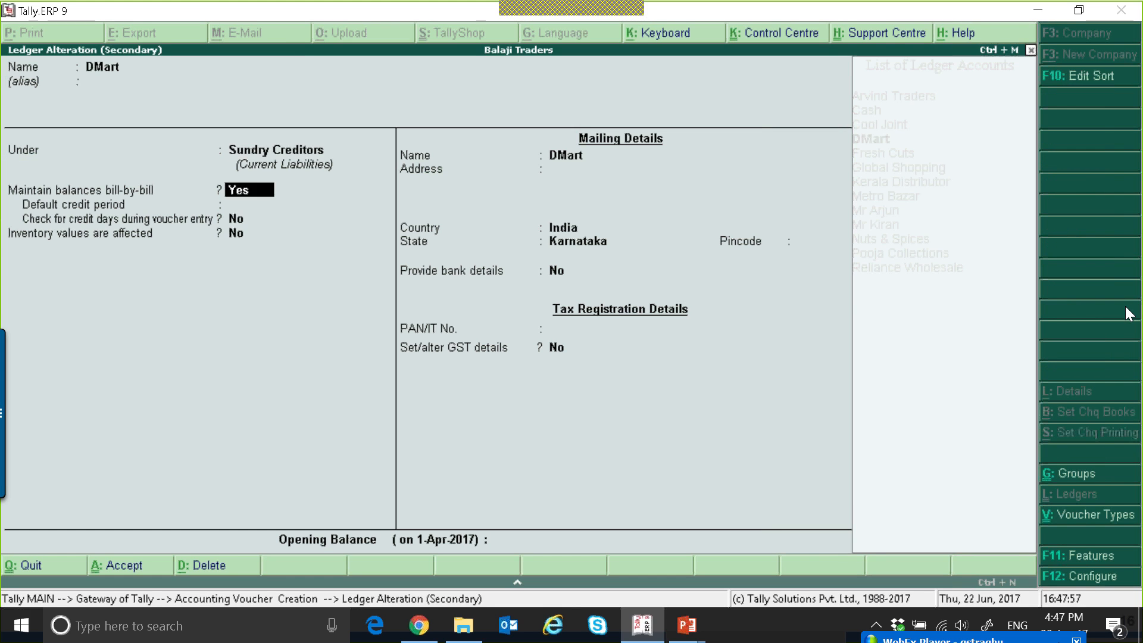
{"action": "key", "text": "Return"}
{"action": "key", "text": "Return"}
{"action": "key", "text": "Return"}
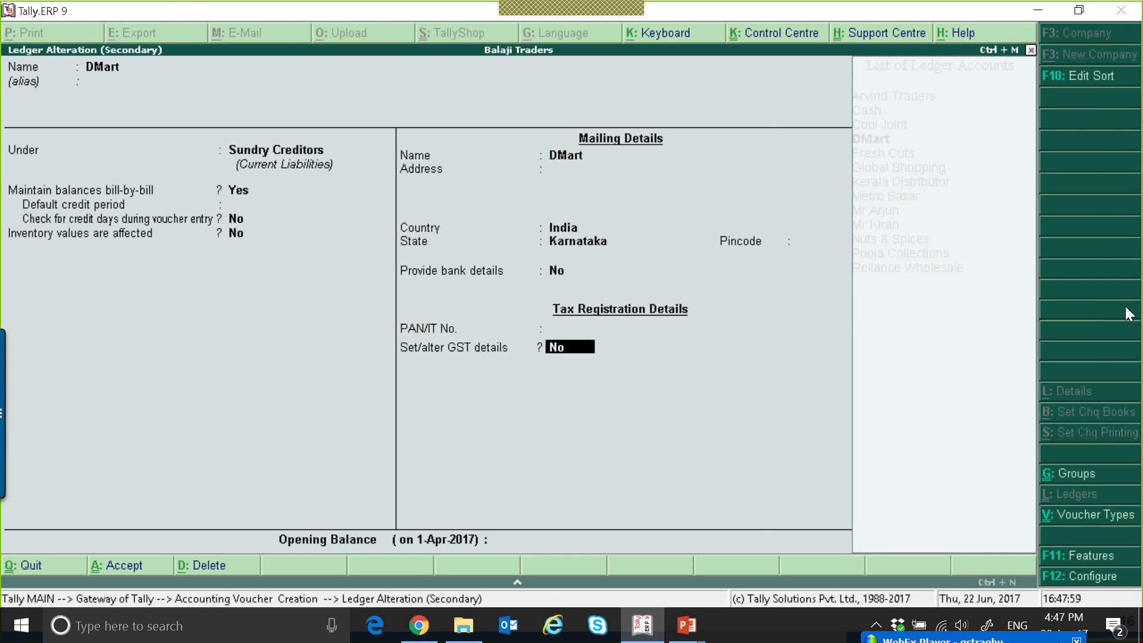
Enable GST details for the DMart ledger with Regular registration, enter the party's GSTIN, and save the ledger.
{"action": "key", "text": "y"}
{"action": "key", "text": "Return"}
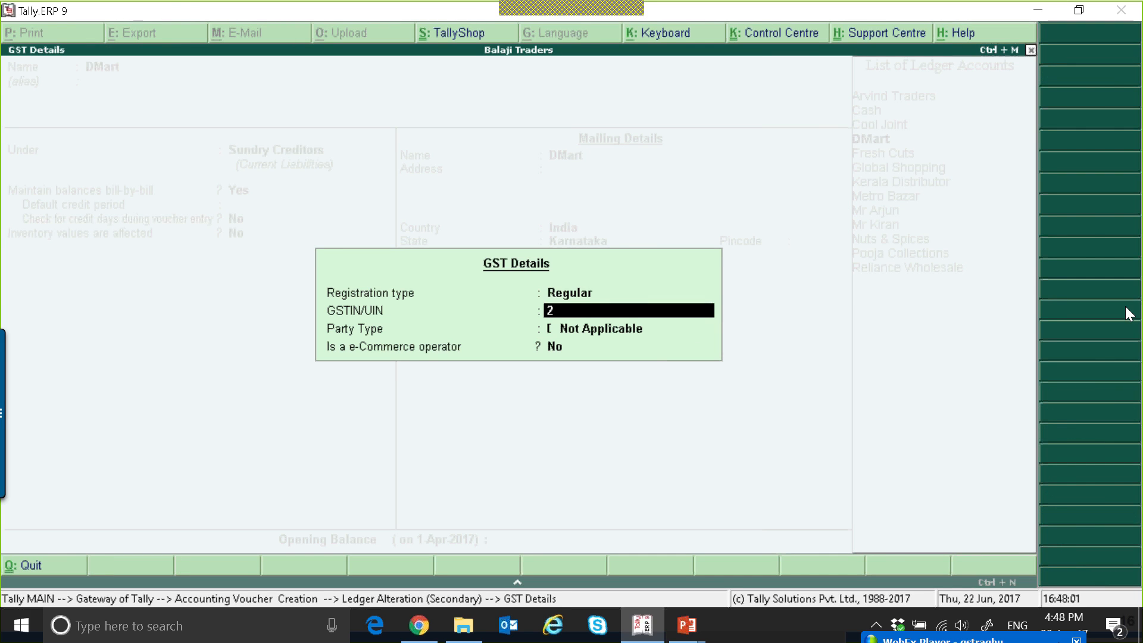
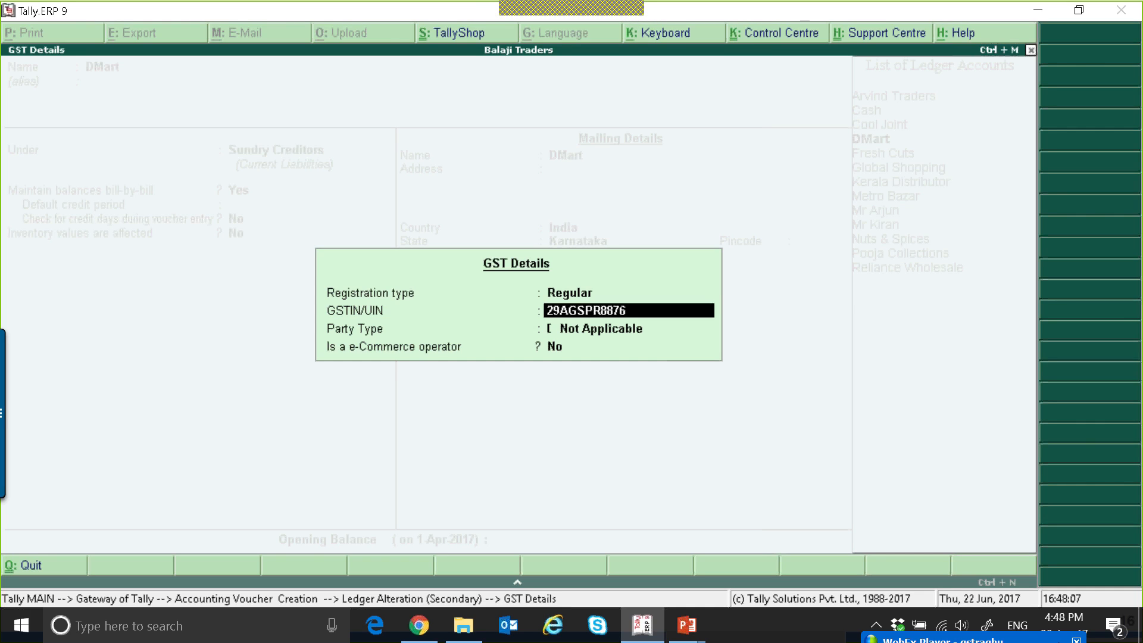
{"action": "key", "text": "Return"}
{"action": "key", "text": "Return"}
{"action": "key", "text": "Return"}
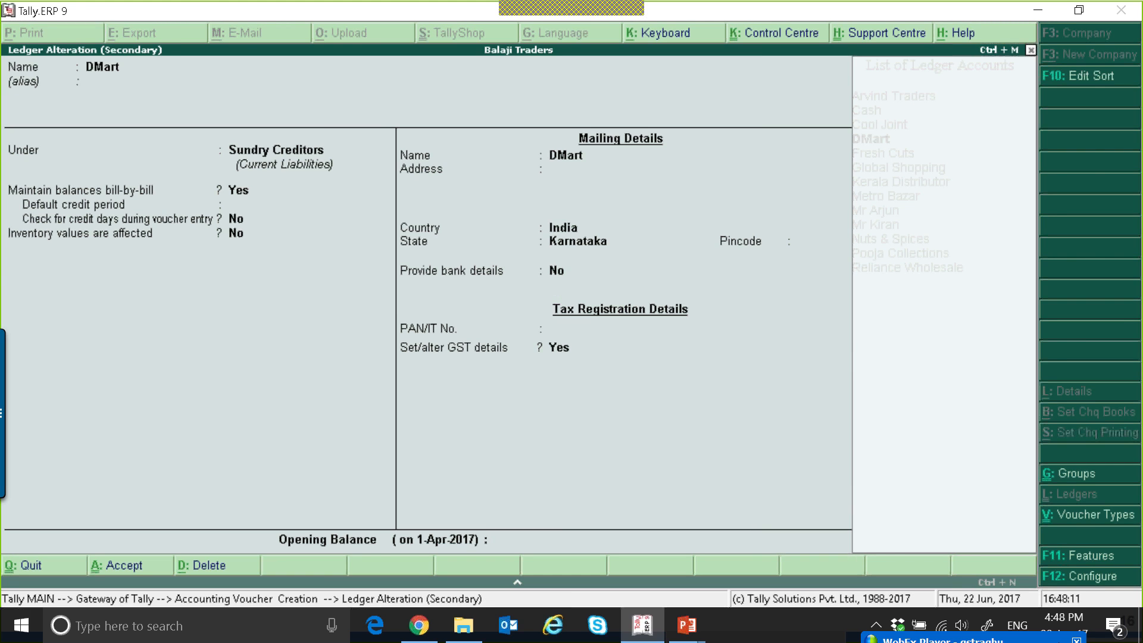
{"action": "key", "text": "ctrl+a"}
{"action": "key", "text": "Escape"}
{"action": "key", "text": "y"}
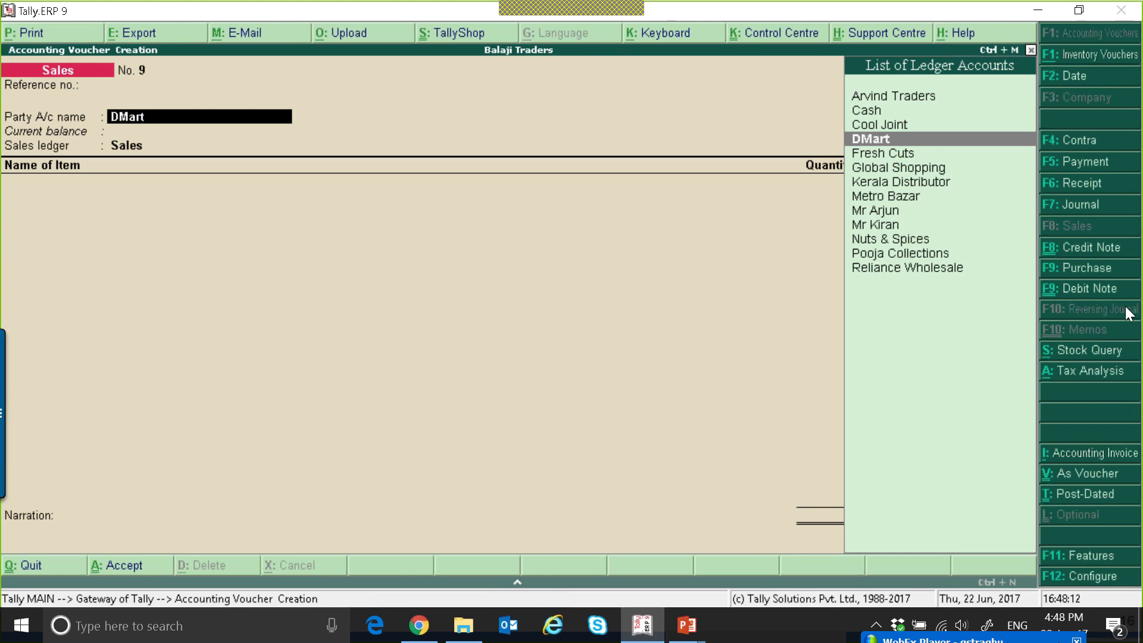
Confirm DMart as the party and Sales as the sales ledger again in the sales voucher.
{"action": "key", "text": "Escape"}
{"action": "key", "text": "Return"}
{"action": "type", "text": "D"}
{"action": "key", "text": "Return"}
{"action": "key", "text": "ctrl+a"}
{"action": "key", "text": "Return"}
Create a new stock item named Exempt Stock from the sales voucher, under Primary with nos as its unit.
{"action": "key", "text": "Down"}
{"action": "key", "text": "Down"}
{"action": "key", "text": "Down"}
{"action": "key", "text": "Down"}
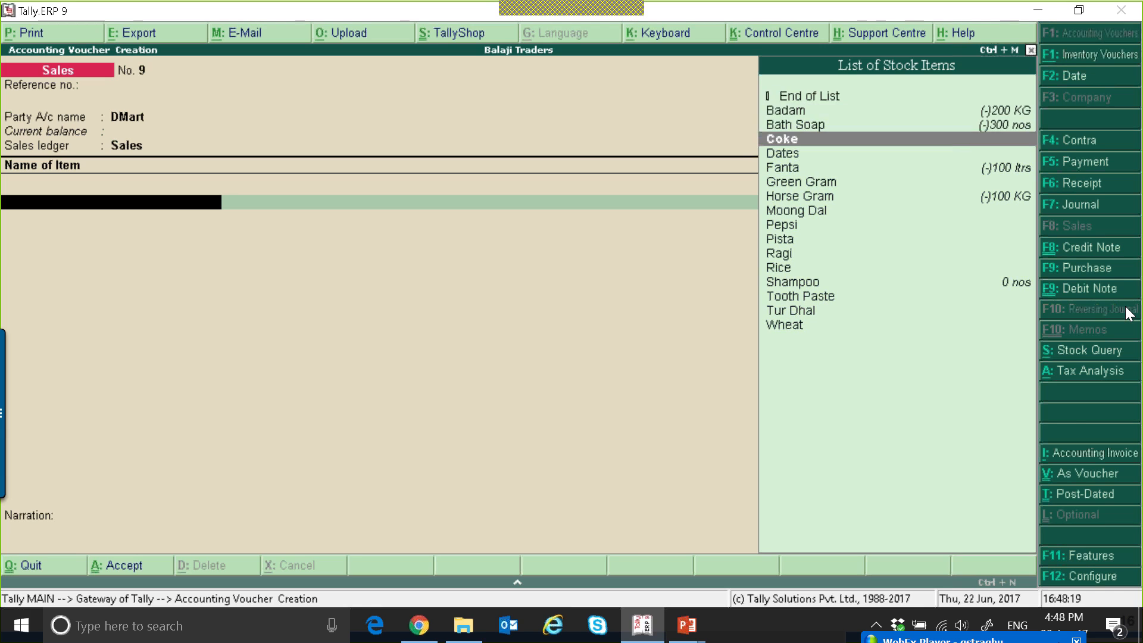
{"action": "key", "text": "alt+c"}
{"action": "type", "text": "Exempt Stock"}
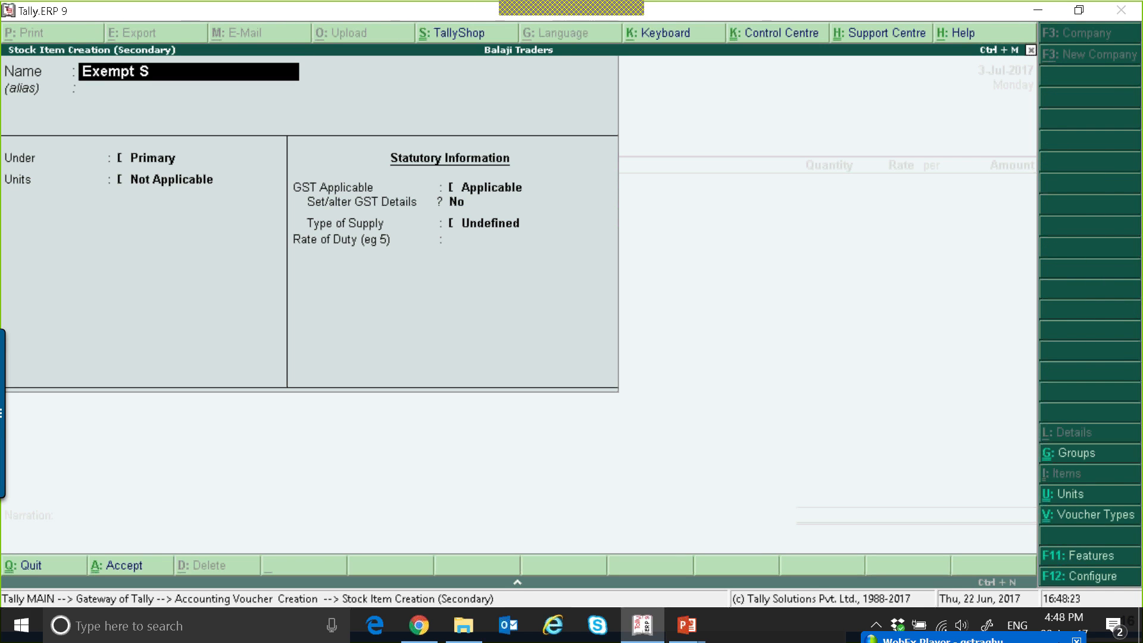
{"action": "key", "text": "Return"}
{"action": "key", "text": "Return"}
{"action": "key", "text": "Return"}
{"action": "key", "text": "Down"}
{"action": "key", "text": "Down"}
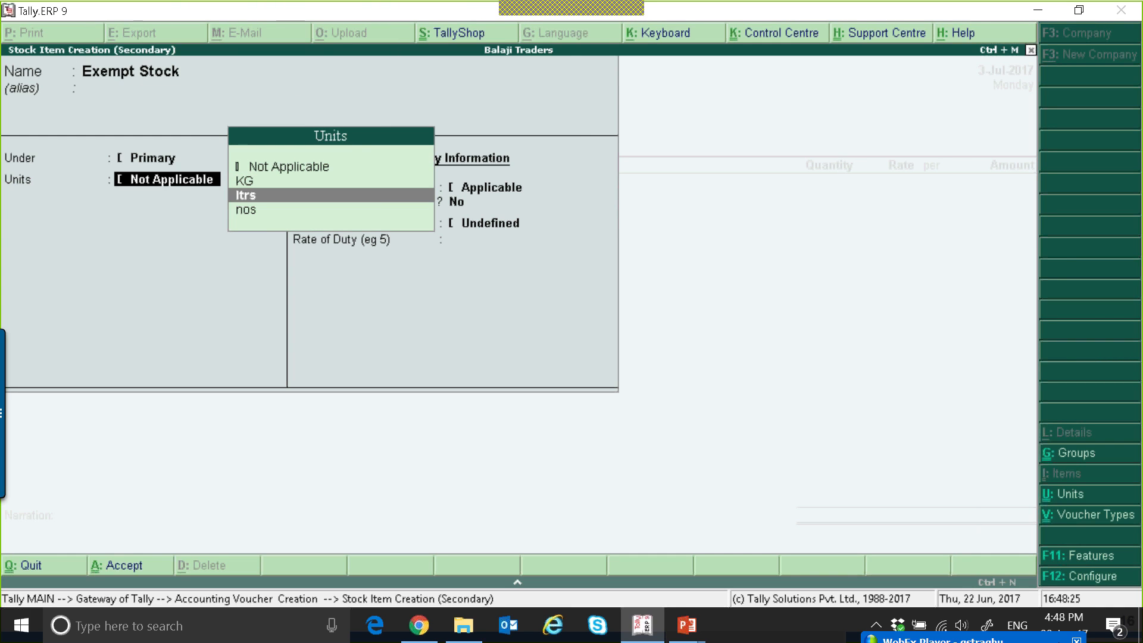
{"action": "key", "text": "Down"}
{"action": "key", "text": "Return"}
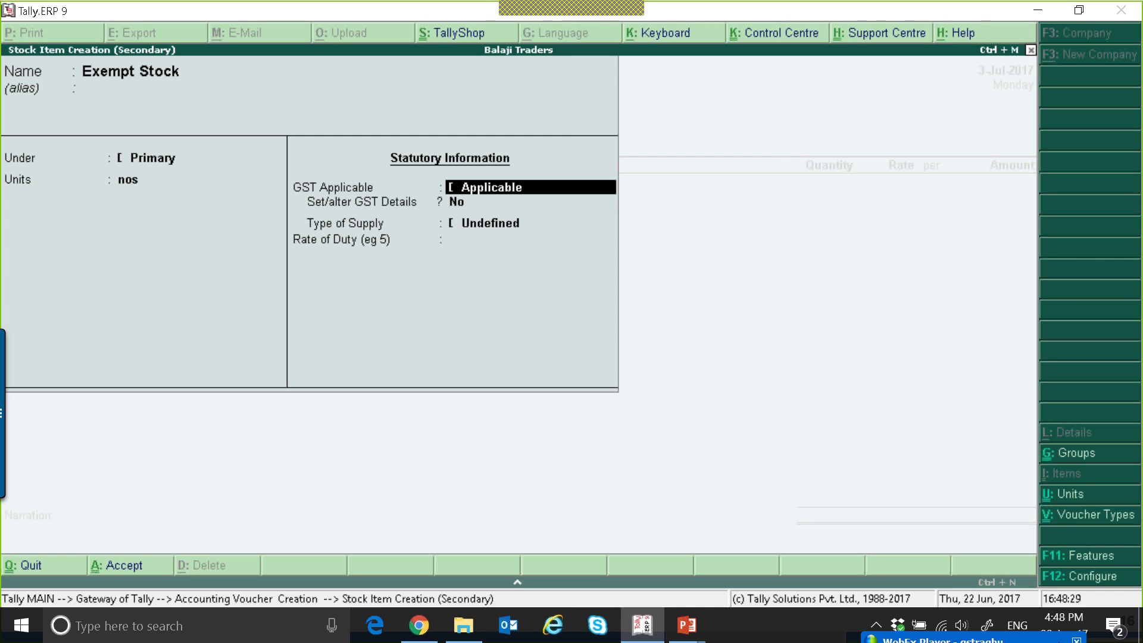
Keep GST applicable for Exempt Stock, enable its GST details, and enter the description Exemp Stock and HSN/SAC 245345.
{"action": "key", "text": "y"}
{"action": "key", "text": "Return"}
{"action": "key", "text": "y"}
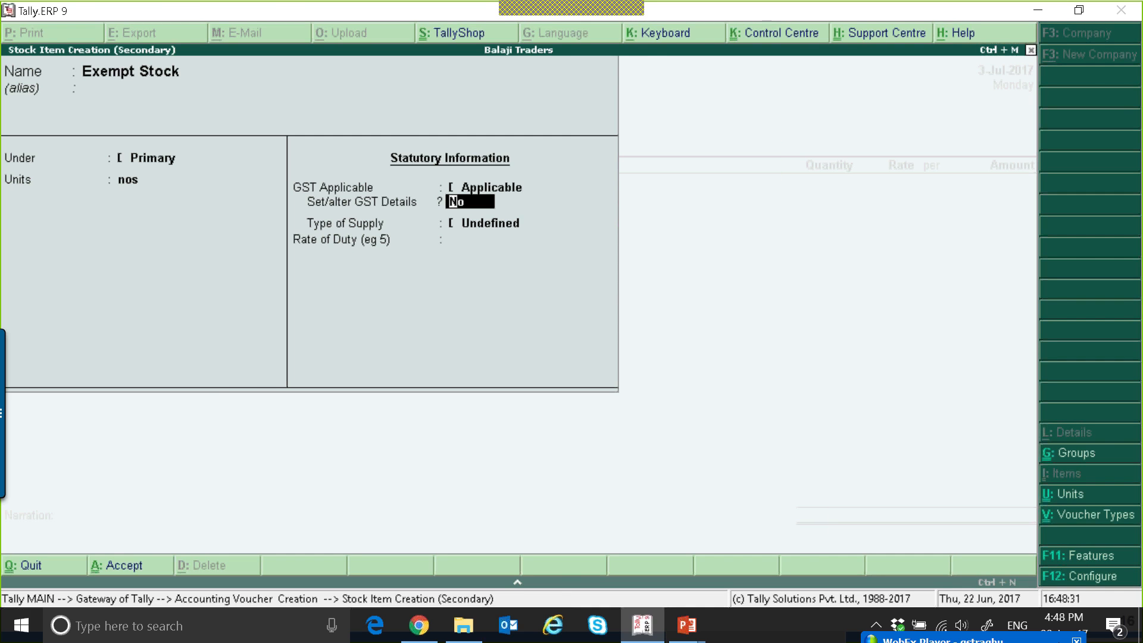
{"action": "key", "text": "Return"}
{"action": "type", "text": "Exemp Stock"}
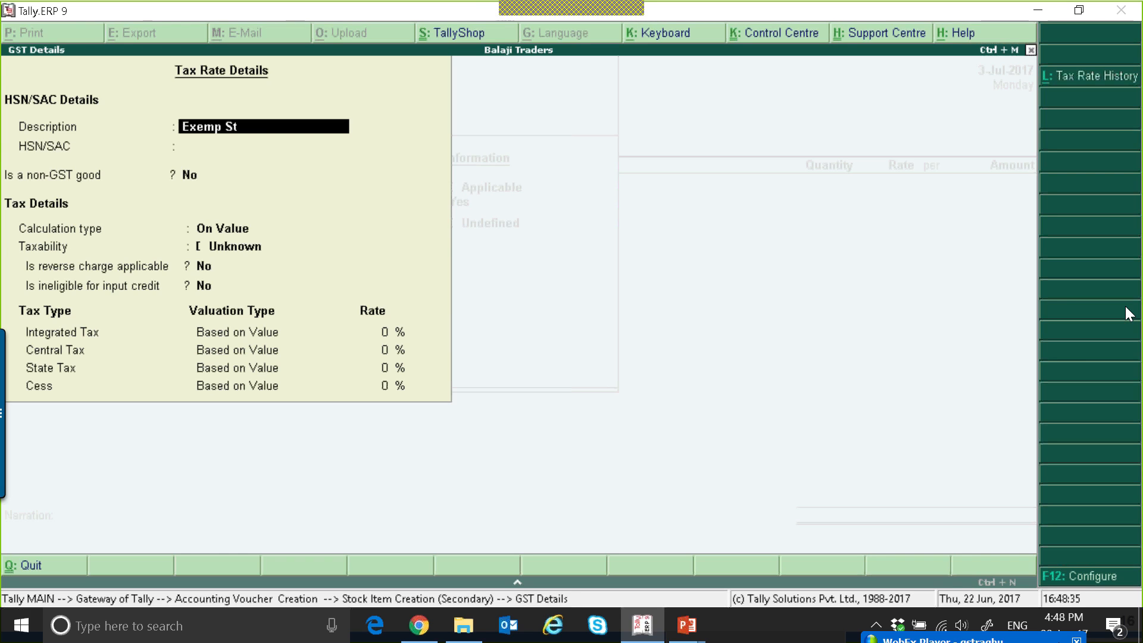
{"action": "key", "text": "Return"}
{"action": "type", "text": "245345"}
{"action": "key", "text": "Return"}
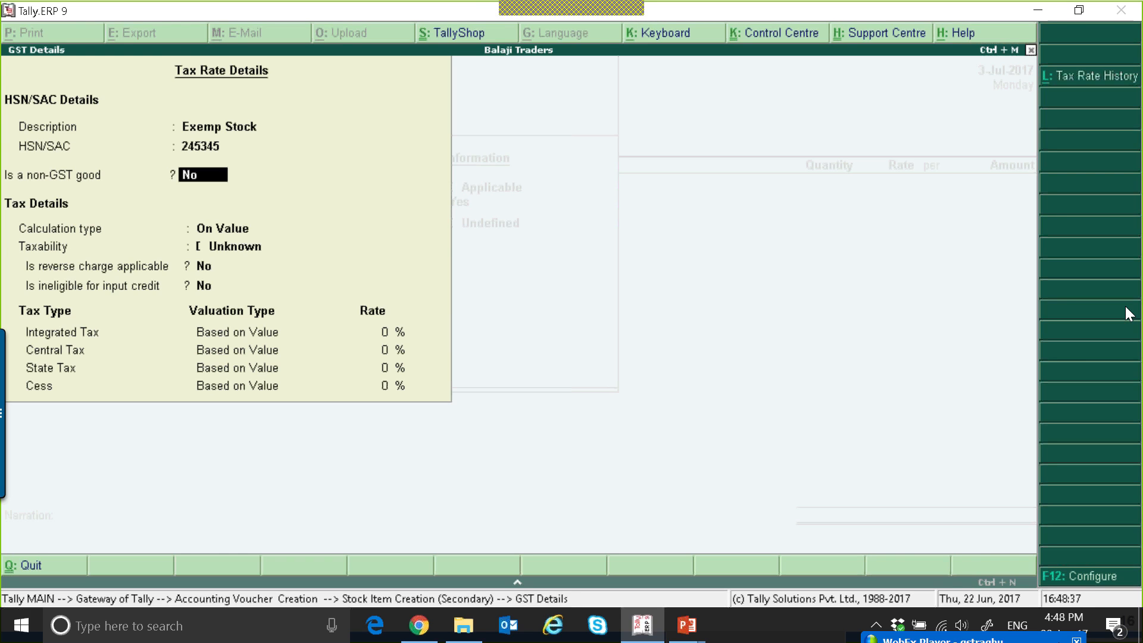
Keep Exempt Stock as a GST good calculated on value, and set its taxability to Exempt.
{"action": "key", "text": "Return"}
{"action": "key", "text": "Return"}
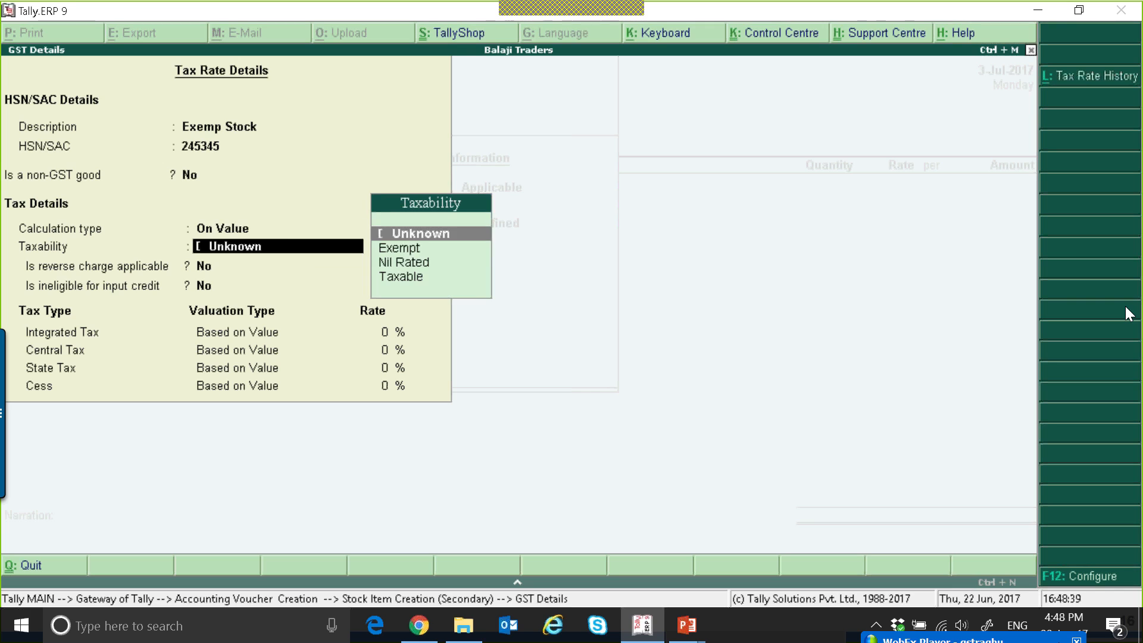
{"action": "key", "text": "Down"}
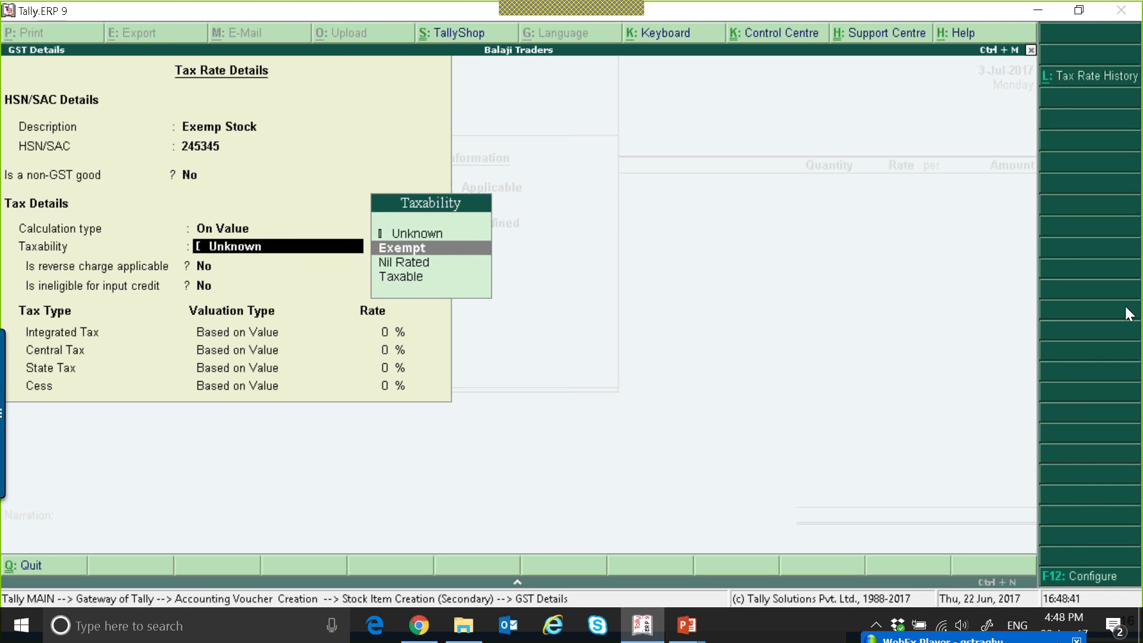
{"action": "key", "text": "Return"}
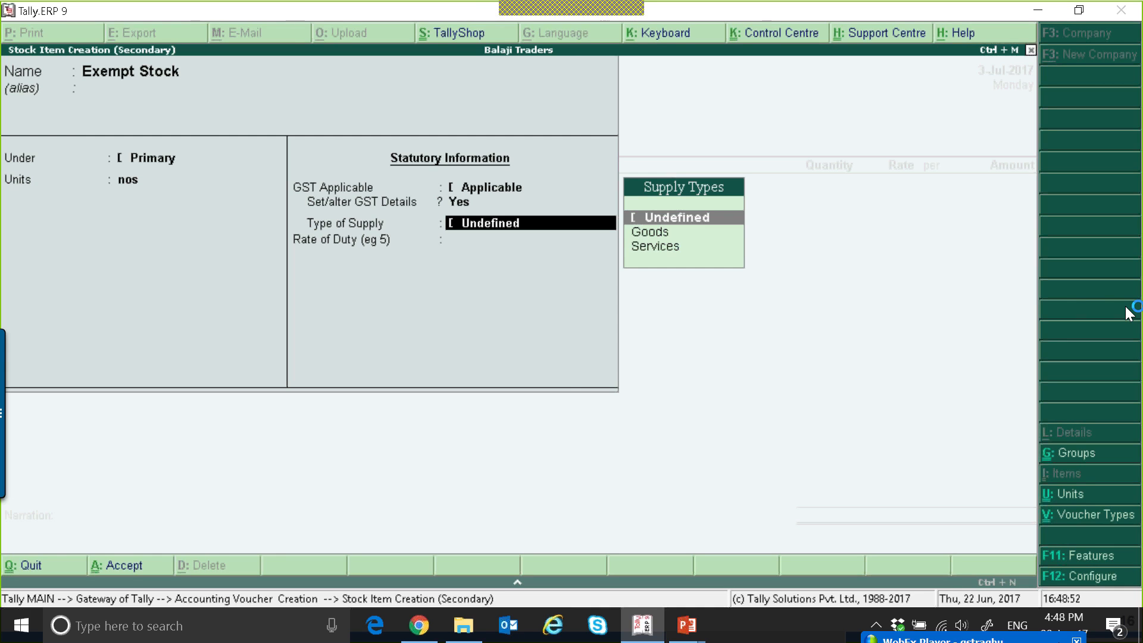
Leave the type of supply for Exempt Stock as Undefined and save the stock item.
{"action": "key", "text": "Down"}
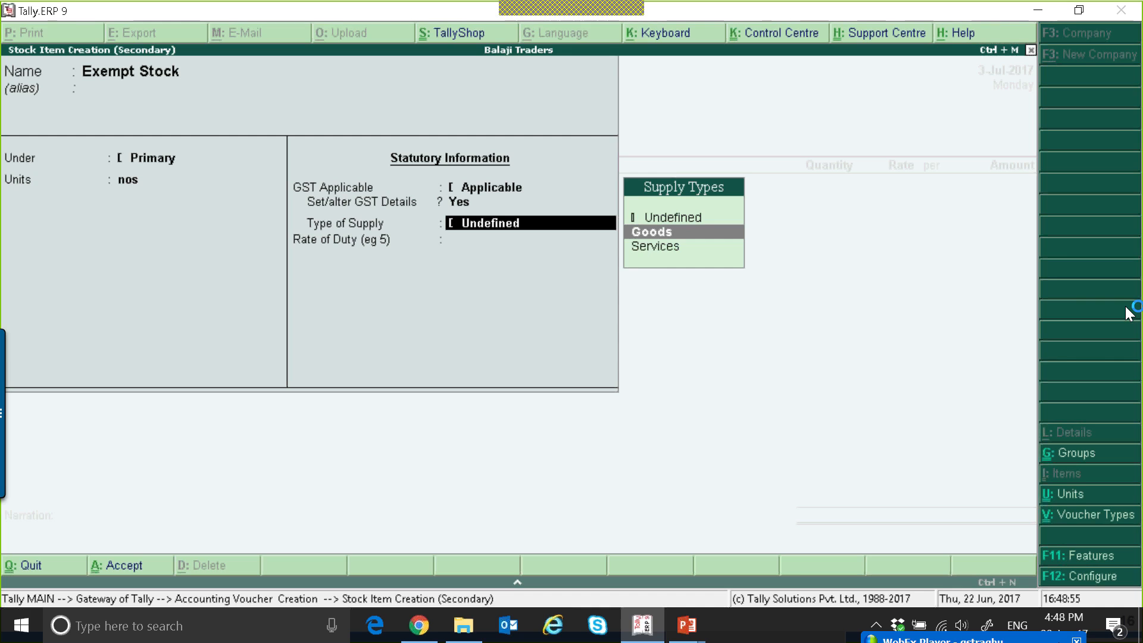
{"action": "key", "text": "Up"}
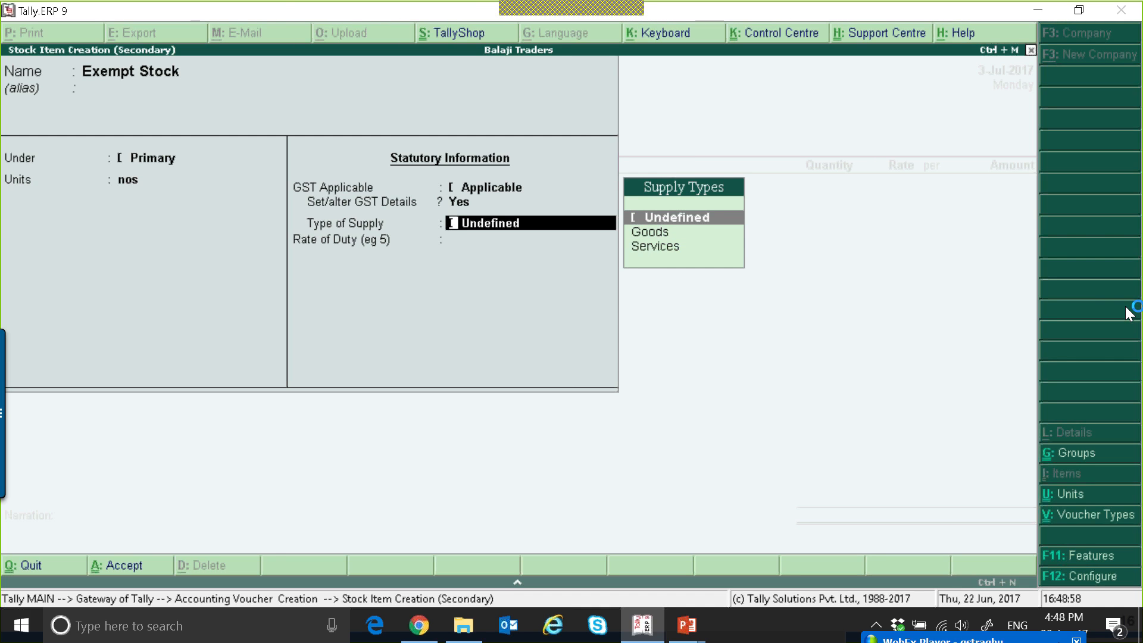
{"action": "key", "text": "Return"}
Enter Exempt Stock in the DMart sales voucher with quantity 100 nos at a rate of 100.
{"action": "key", "text": "Return"}
{"action": "key", "text": "Return"}
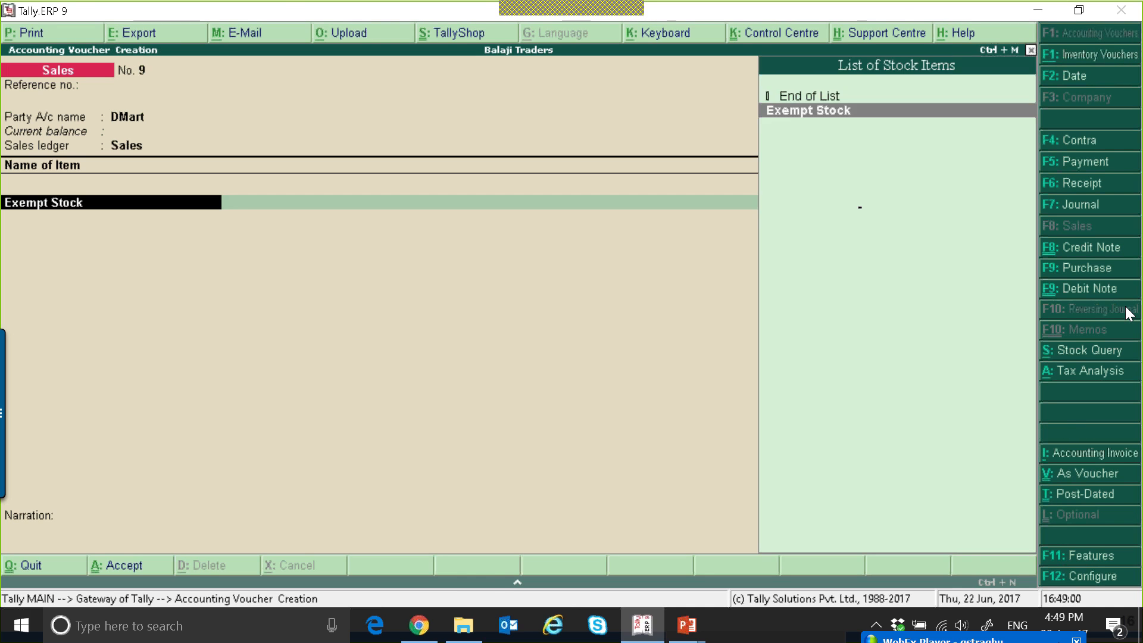
{"action": "key", "text": "Return"}
{"action": "type", "text": "100"}
{"action": "key", "text": "Return"}
{"action": "key", "text": "Return"}
{"action": "type", "text": "100"}
{"action": "key", "text": "Return"}
{"action": "key", "text": "Return"}
{"action": "key", "text": "Return"}
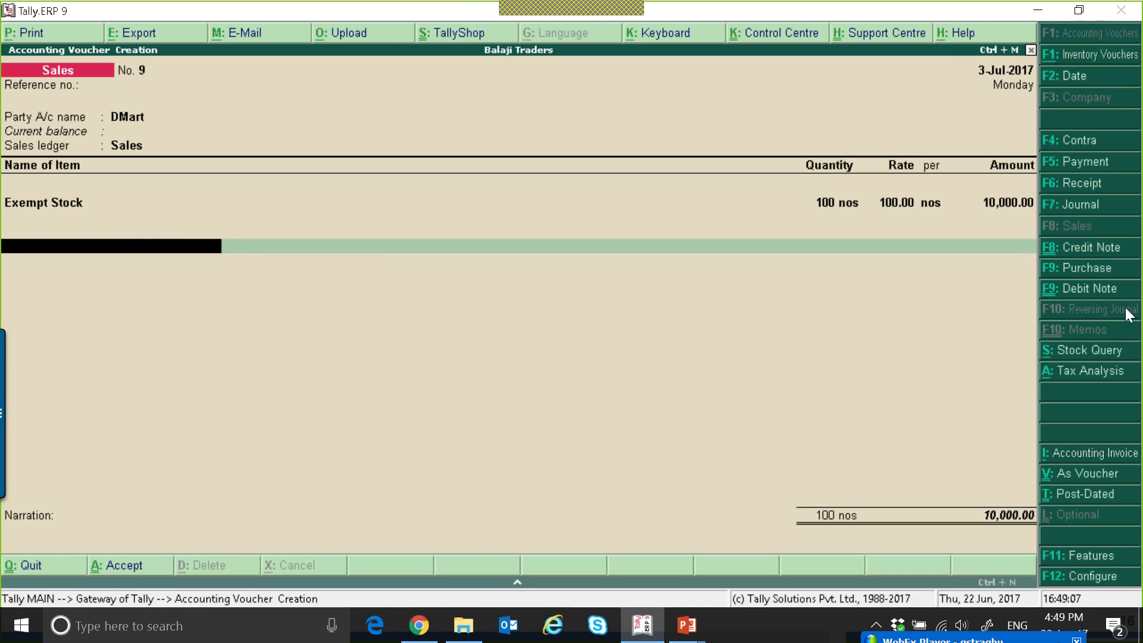
Add the CGST, SGST and IGST ledgers below the item, leaving their amounts blank.
{"action": "type", "text": "Cg"}
{"action": "key", "text": "Return"}
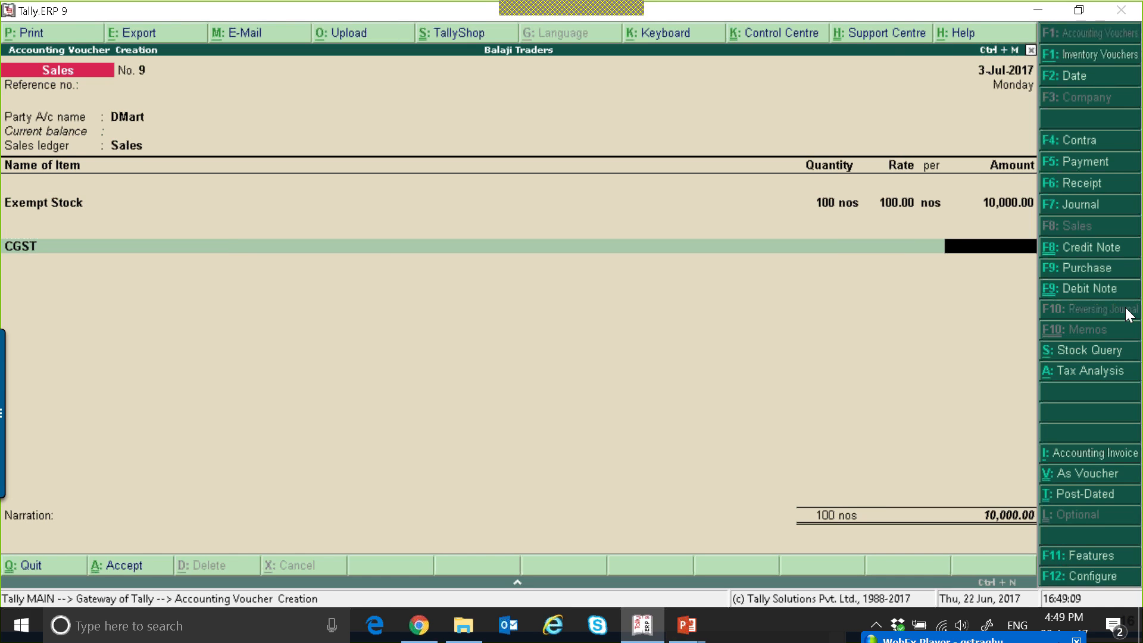
{"action": "key", "text": "Return"}
{"action": "type", "text": "Sg"}
{"action": "key", "text": "Return"}
{"action": "key", "text": "Return"}
{"action": "type", "text": "Ig"}
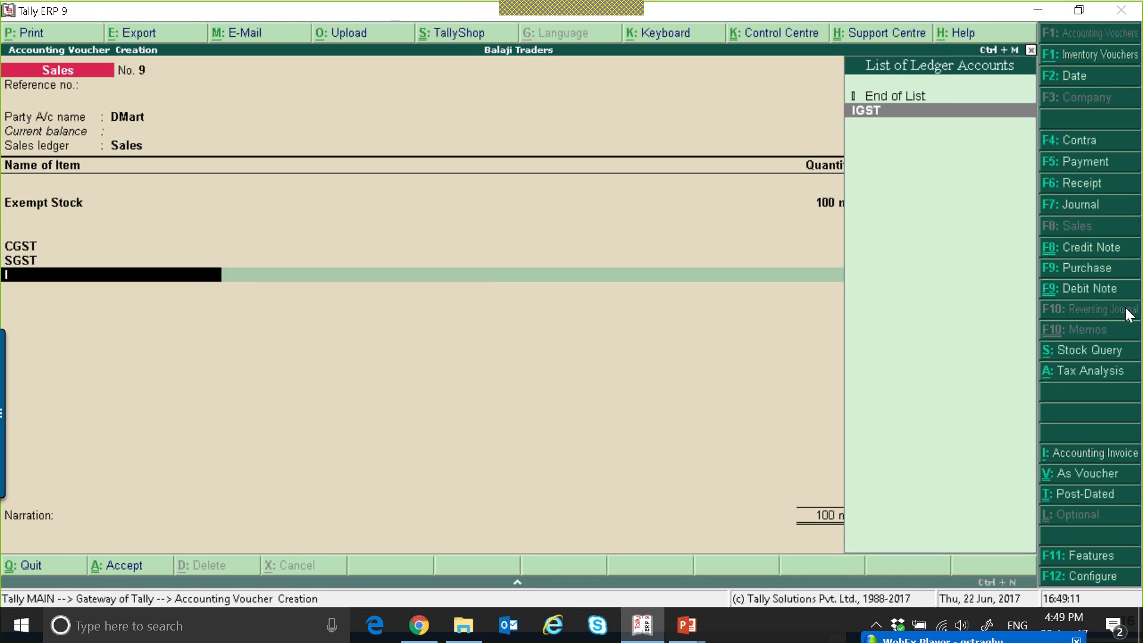
{"action": "key", "text": "Return"}
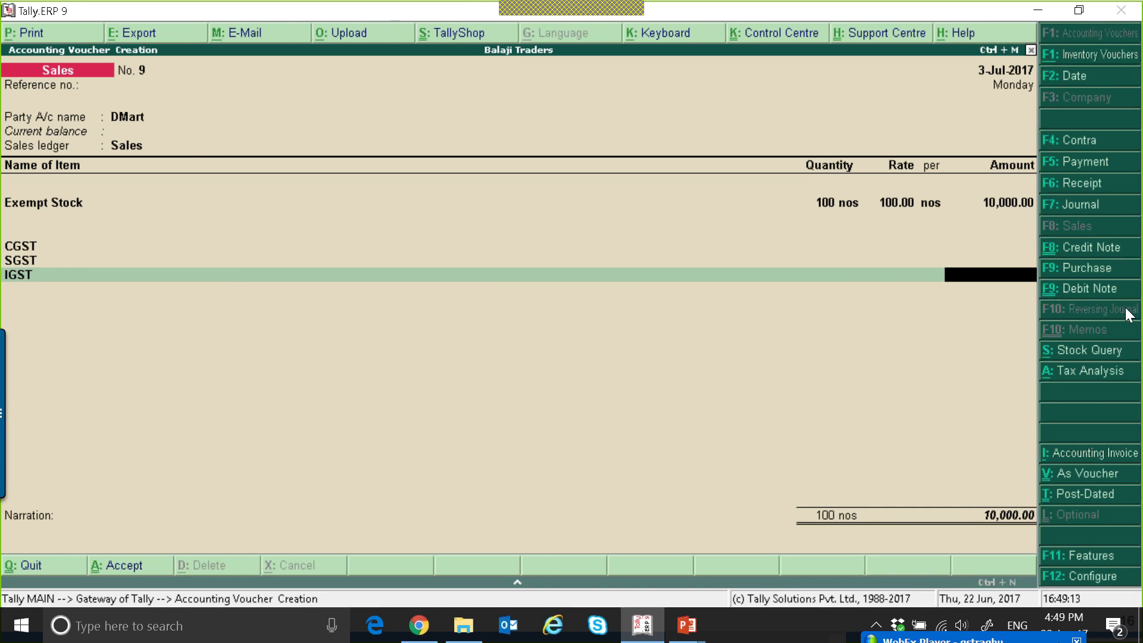
{"action": "key", "text": "Return"}
{"action": "key", "text": "Return"}
{"action": "key", "text": "Return"}
{"action": "key", "text": "Return"}
Leave voucher entry, open the GSTR-1 report and go to the Nil Rated Invoices row.
{"action": "key", "text": "Return"}
{"action": "key", "text": "Return"}
{"action": "key", "text": "Return"}
{"action": "key", "text": "Return"}
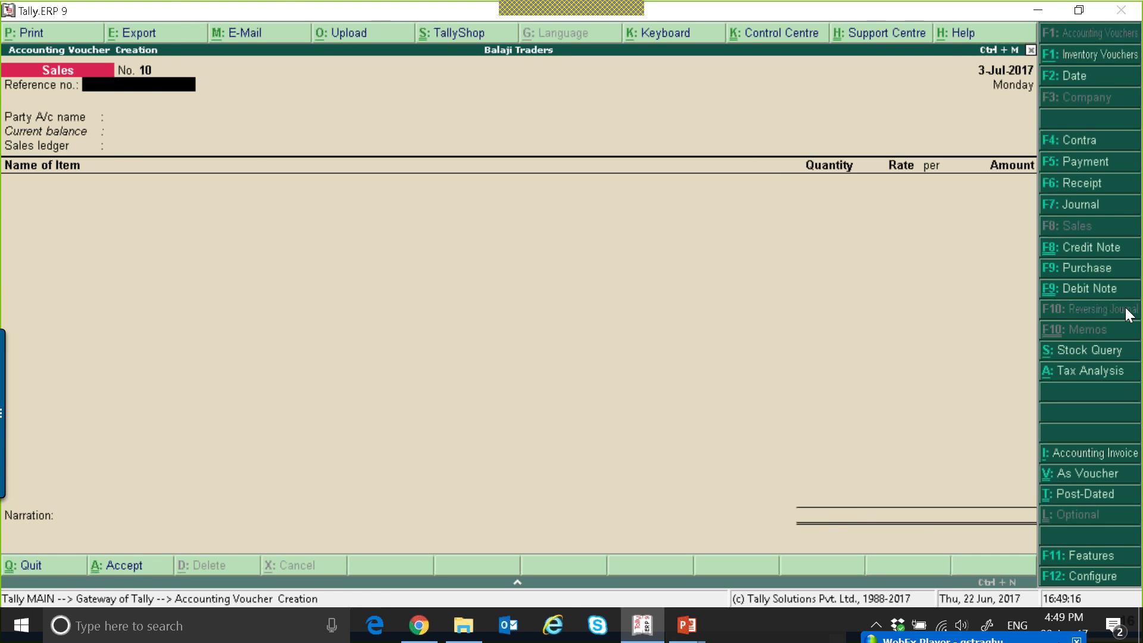
{"action": "key", "text": "Escape"}
{"action": "key", "text": "d"}
{"action": "key", "text": "o"}
{"action": "key", "text": "Return"}
{"action": "key", "text": "Return"}
{"action": "key", "text": "Down"}
{"action": "key", "text": "Down"}
{"action": "key", "text": "Down"}
{"action": "key", "text": "Down"}
{"action": "key", "text": "Down"}
{"action": "key", "text": "Down"}
{"action": "key", "text": "Down"}
{"action": "key", "text": "Down"}
{"action": "key", "text": "Down"}
{"action": "key", "text": "Up"}
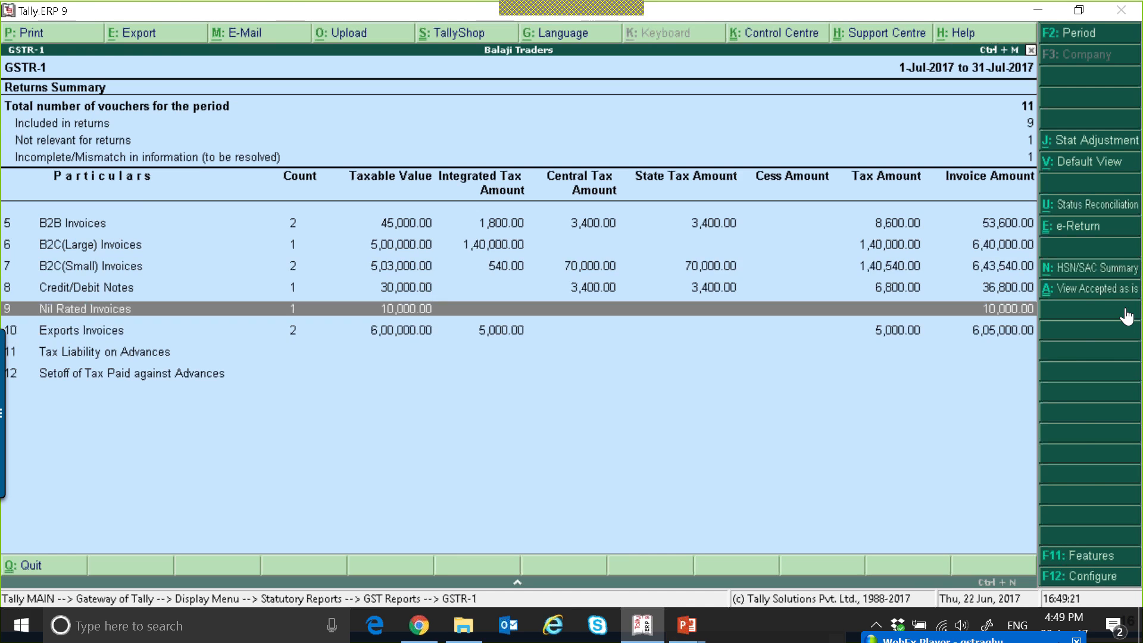
Drill into Nil Rated Invoices and examine the Exempted, Nil-Rated and Non GST categories.
{"action": "key", "text": "Return"}
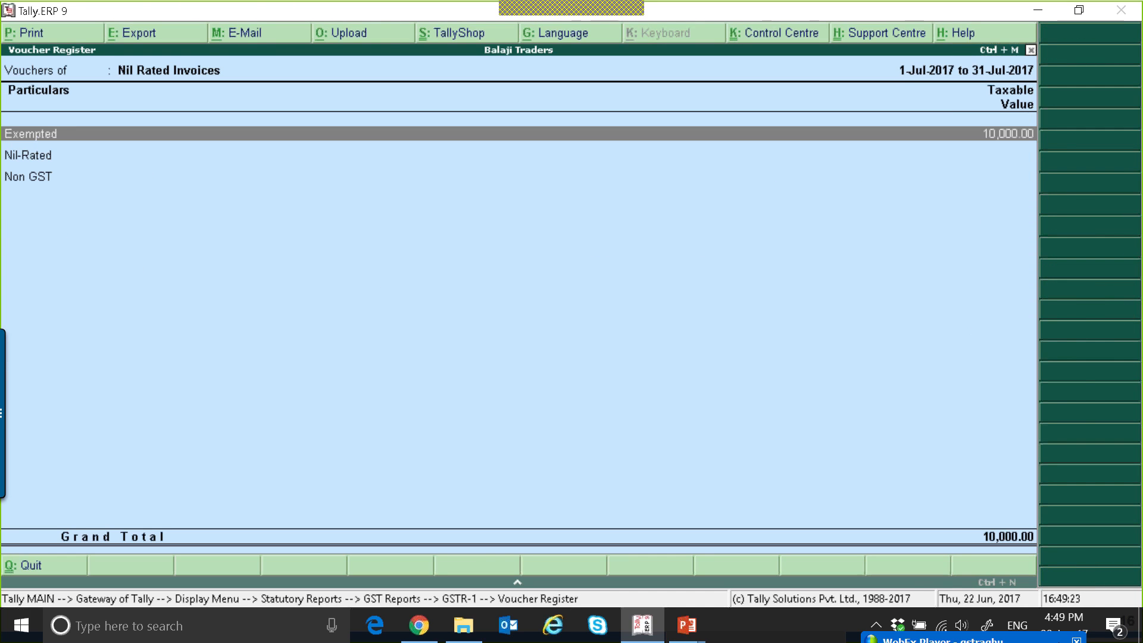
{"action": "key", "text": "Down"}
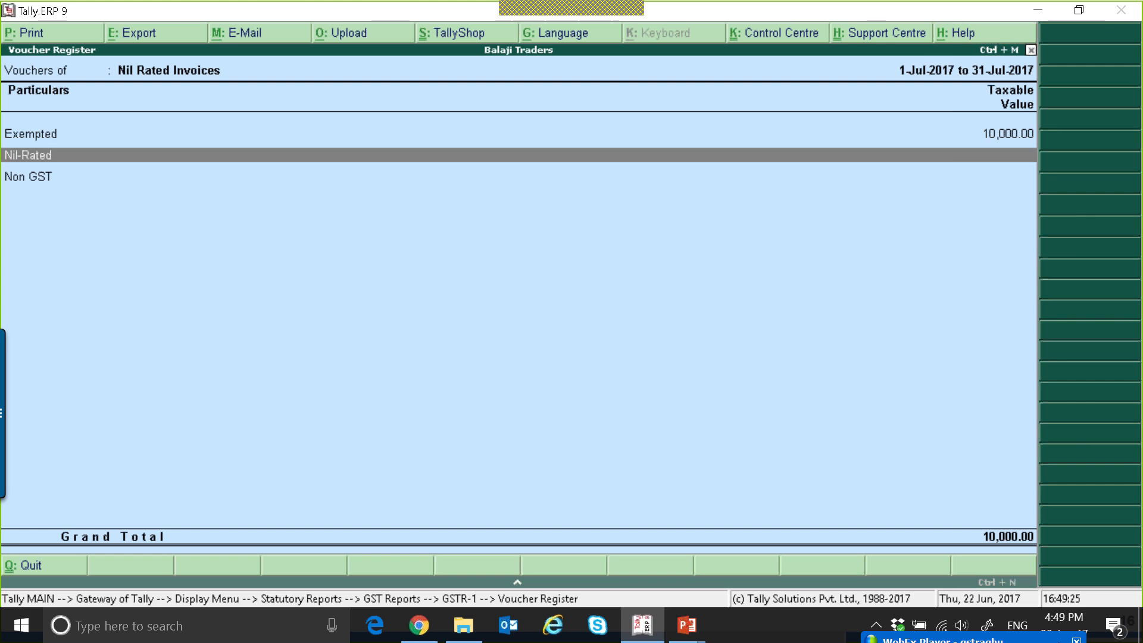
{"action": "key", "text": "Down"}
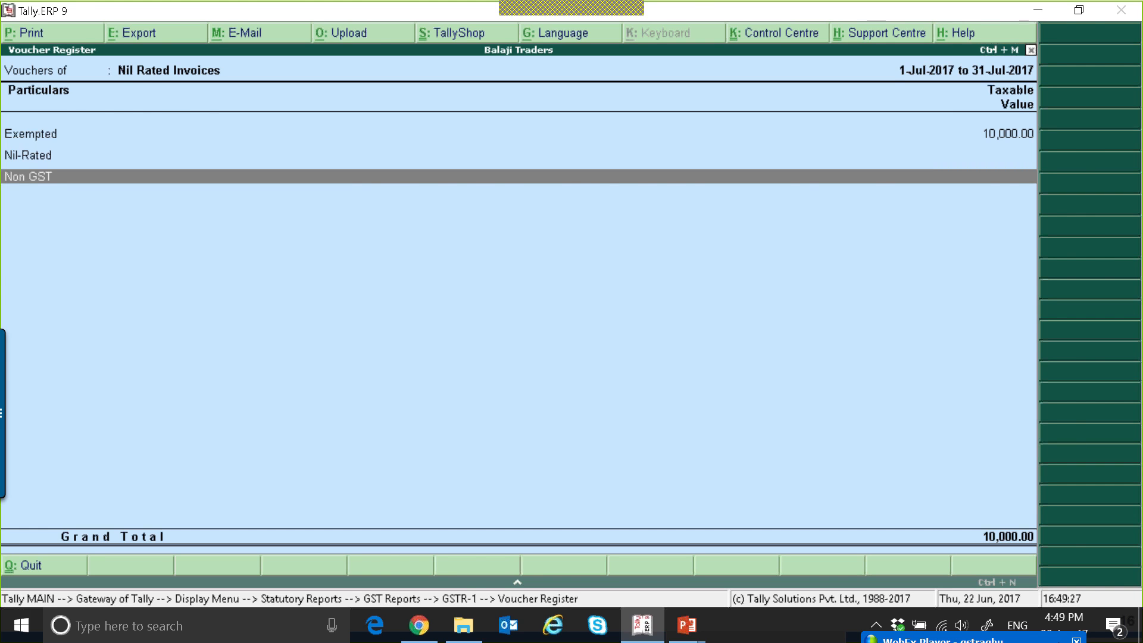
Open the DMart sales voucher from the Exempted category and move to its Exempt Stock item line.
{"action": "key", "text": "Escape"}
{"action": "key", "text": "Return"}
{"action": "key", "text": "Return"}
{"action": "key", "text": "Return"}
{"action": "key", "text": "Return"}
Try to mark the Exempt Stock item as a non-GST good applicable from 1-Jul-2017.
{"action": "key", "text": "Return"}
{"action": "key", "text": "Return"}
{"action": "key", "text": "Return"}
{"action": "key", "text": "ctrl+a"}
{"action": "key", "text": "Return"}
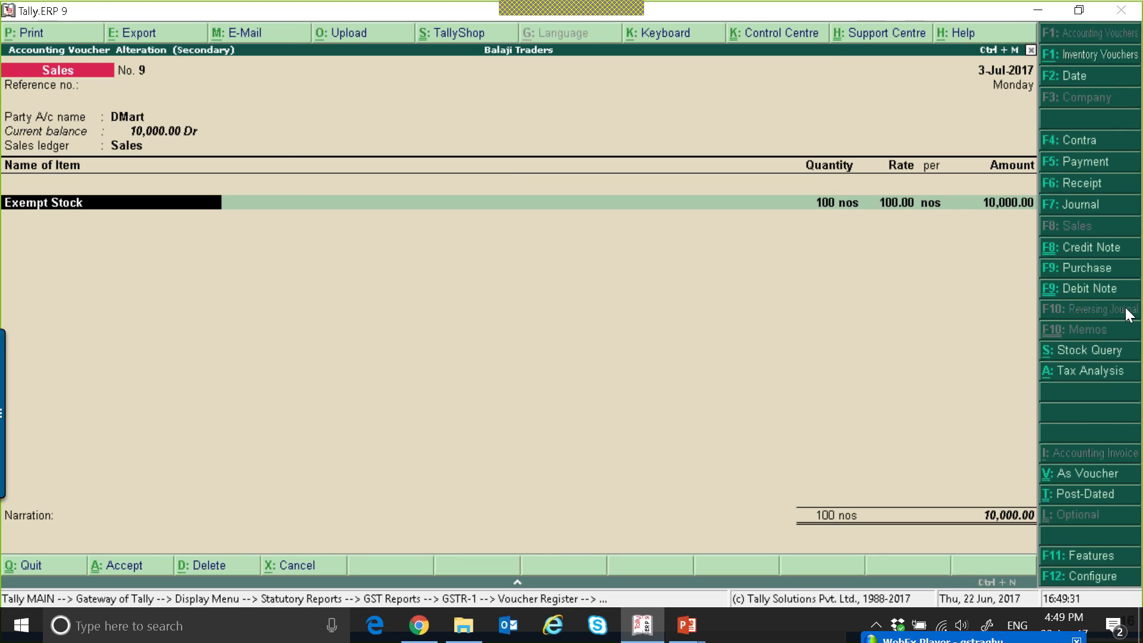
{"action": "key", "text": "ctrl+Return"}
{"action": "key", "text": "Return"}
{"action": "key", "text": "Return"}
{"action": "key", "text": "Return"}
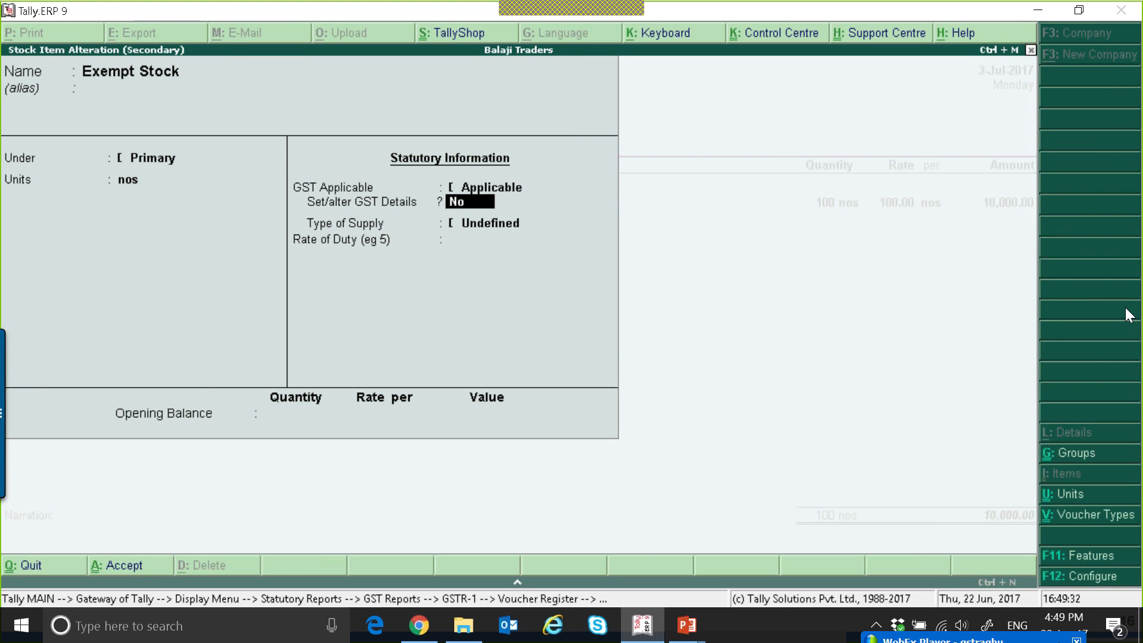
{"action": "key", "text": "y"}
{"action": "key", "text": "Return"}
{"action": "key", "text": "y"}
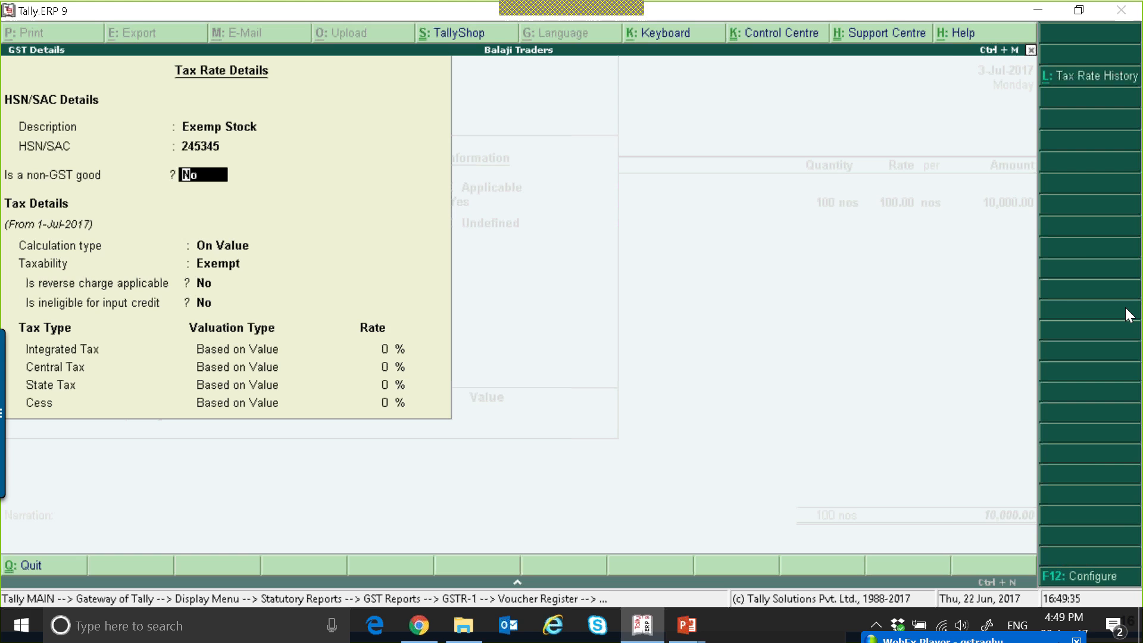
{"action": "key", "text": "Return"}
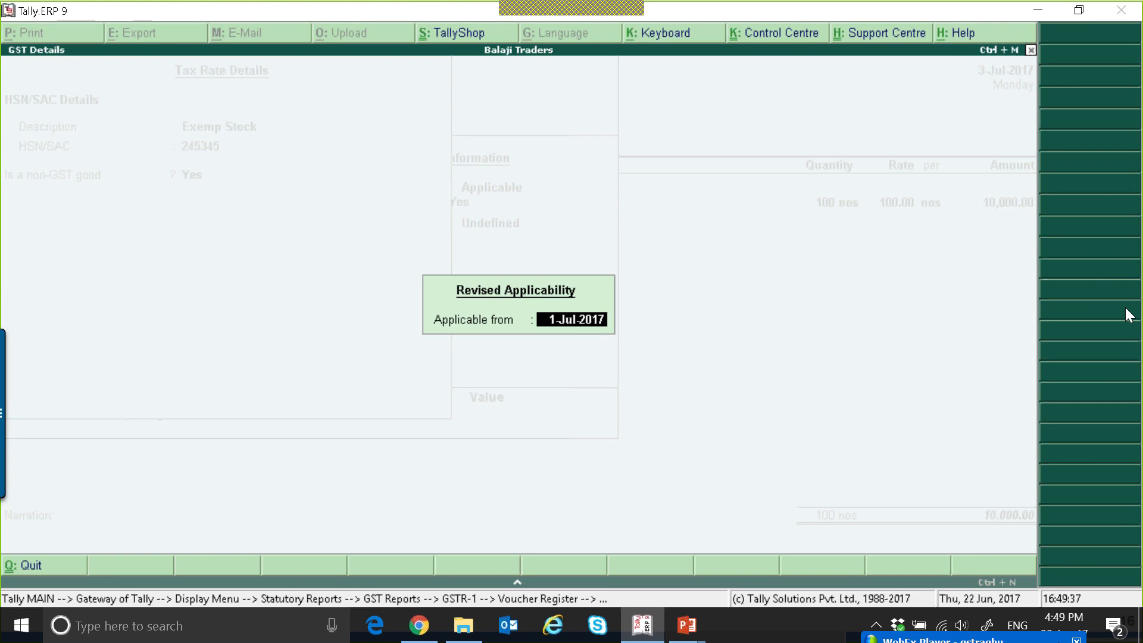
{"action": "key", "text": "Return"}
Discard the stock item and voucher changes and return to the Nil Rated Invoices register.
{"action": "key", "text": "Escape"}
{"action": "key", "text": "y"}
{"action": "key", "text": "Escape"}
{"action": "key", "text": "y"}
{"action": "key", "text": "Escape"}
{"action": "key", "text": "y"}
{"action": "key", "text": "Escape"}
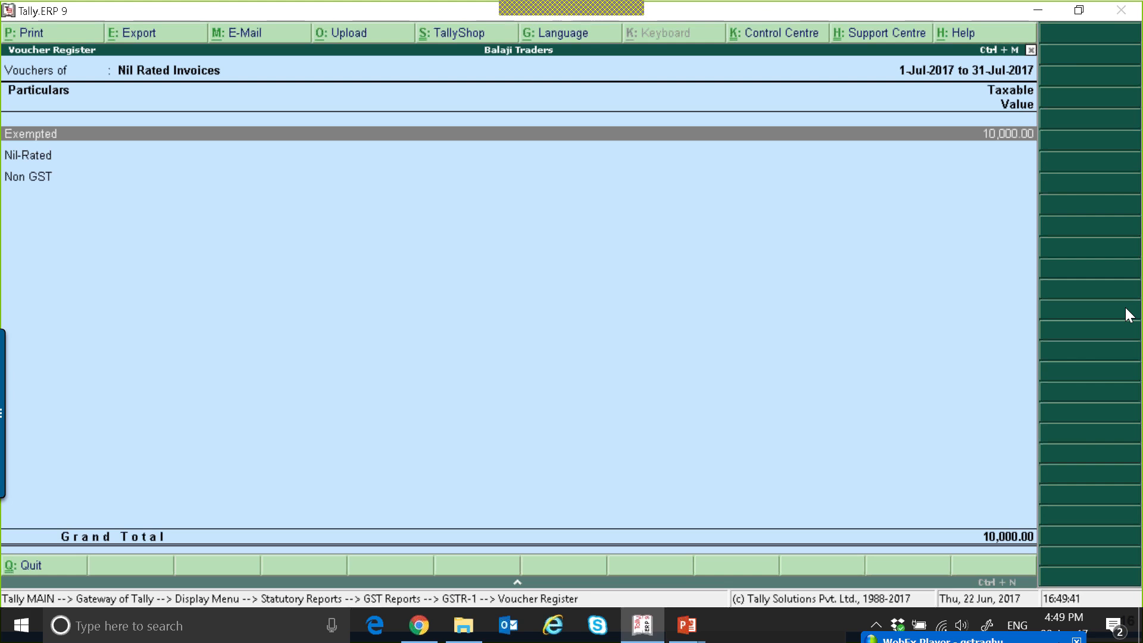
Look through the nil-rated categories again and reopen the DMart sales voucher from Exempted.
{"action": "key", "text": "Down"}
{"action": "key", "text": "Down"}
{"action": "key", "text": "Up"}
{"action": "key", "text": "Up"}
{"action": "key", "text": "Return"}
{"action": "key", "text": "Return"}
{"action": "key", "text": "Return"}
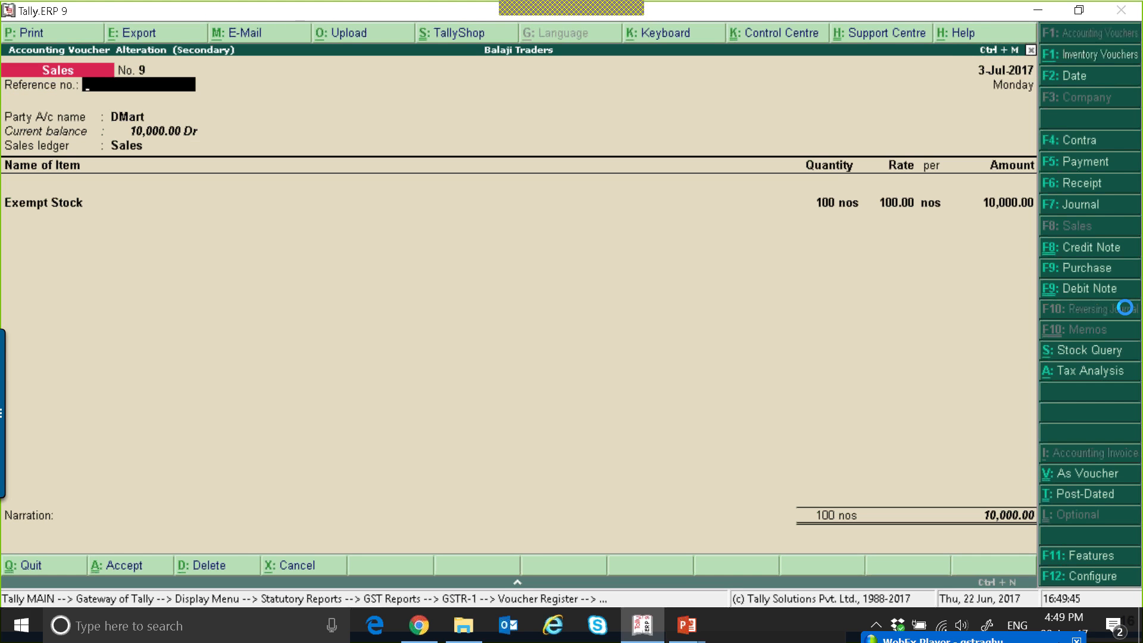
Enable modification of tax details for GST in the sales invoice configuration.
{"action": "key", "text": "F12"}
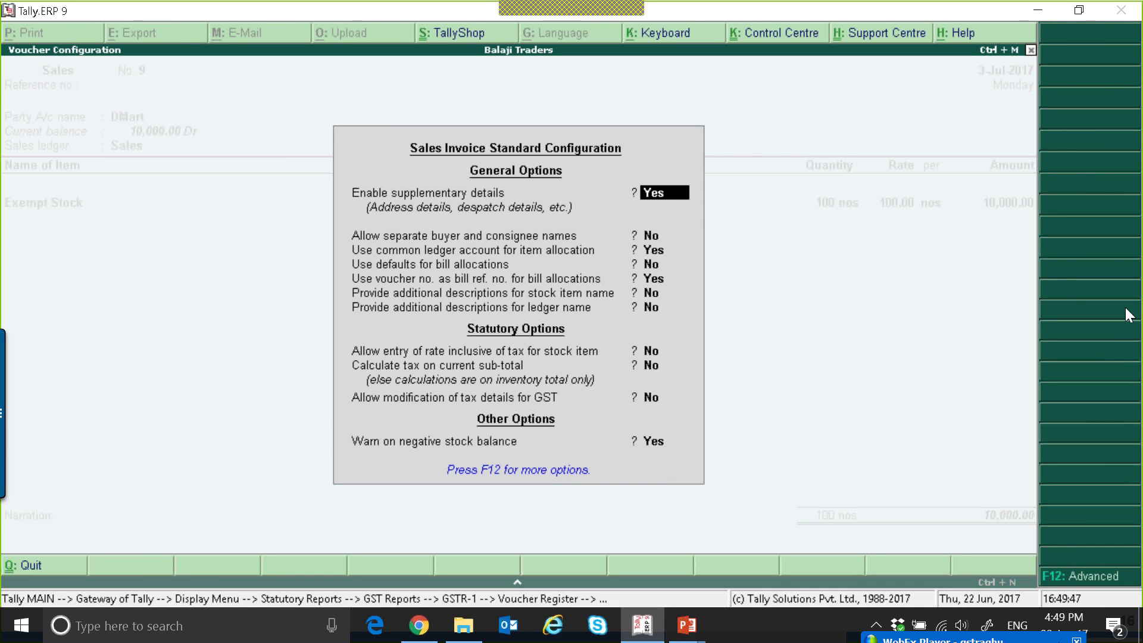
{"action": "key", "text": "Return"}
{"action": "key", "text": "Return"}
{"action": "key", "text": "Return"}
{"action": "key", "text": "Return"}
{"action": "key", "text": "Return"}
{"action": "key", "text": "Return"}
{"action": "key", "text": "Return"}
{"action": "key", "text": "Return"}
{"action": "key", "text": "Return"}
{"action": "key", "text": "Return"}
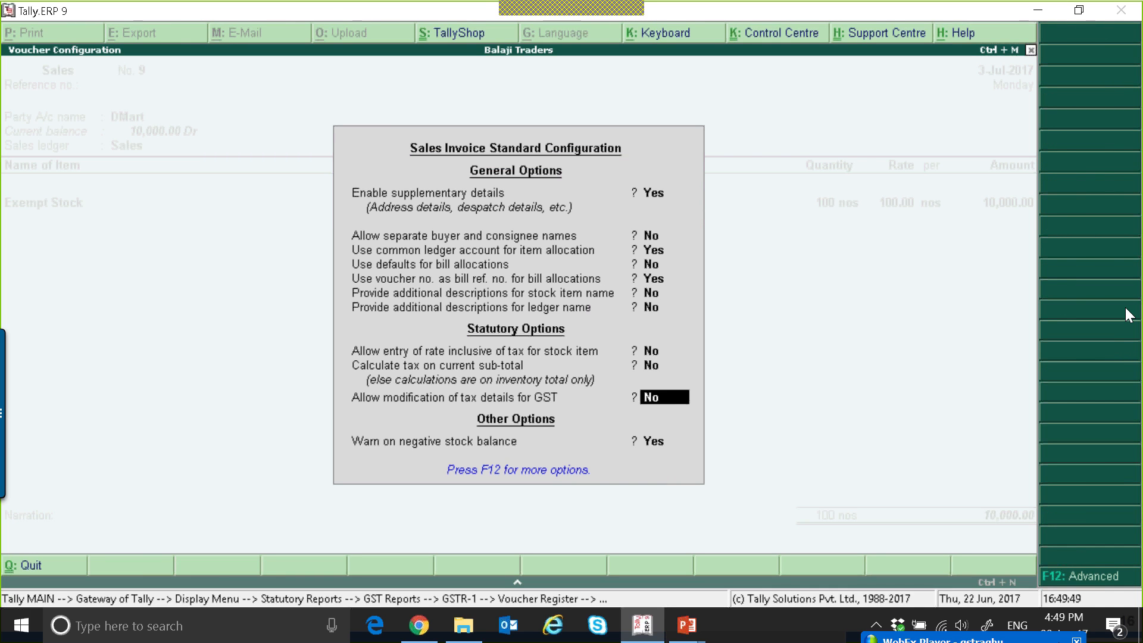
{"action": "key", "text": "Up"}
{"action": "key", "text": "Return"}
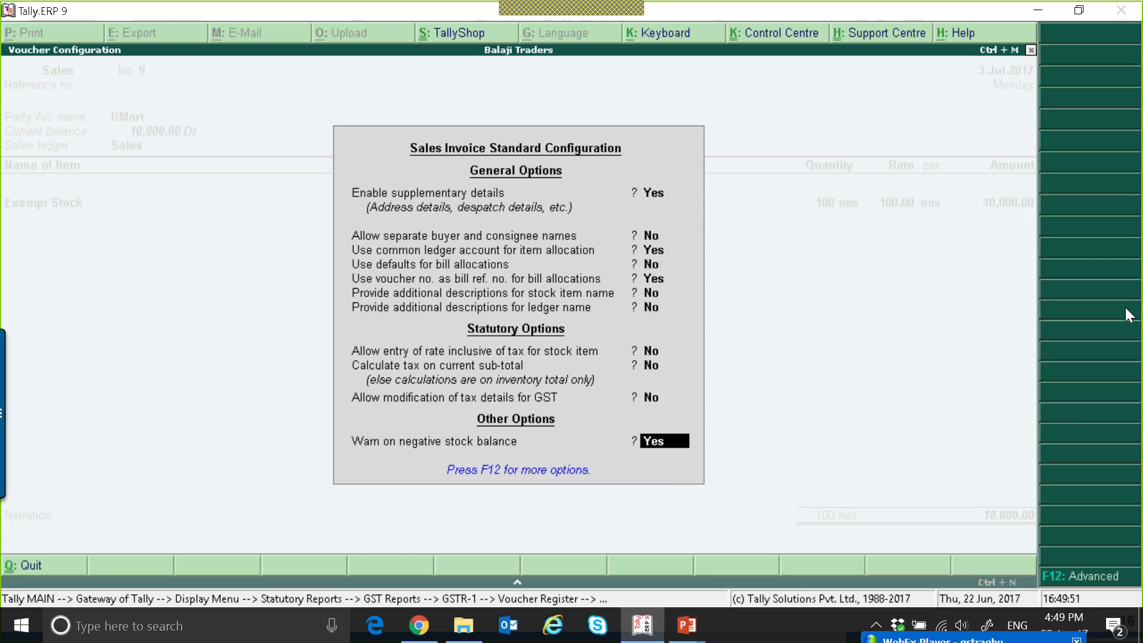
{"action": "key", "text": "Up"}
{"action": "type", "text": "y"}
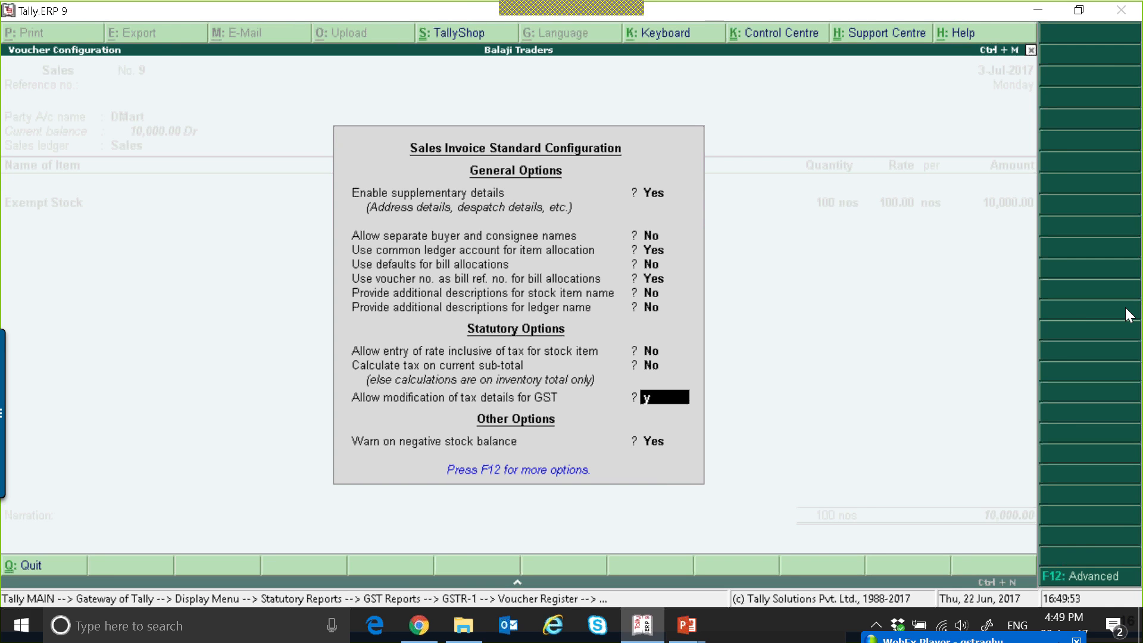
{"action": "key", "text": "Return"}
{"action": "key", "text": "Return"}
{"action": "key", "text": "Return"}
{"action": "key", "text": "Return"}
{"action": "key", "text": "Return"}
{"action": "key", "text": "Return"}
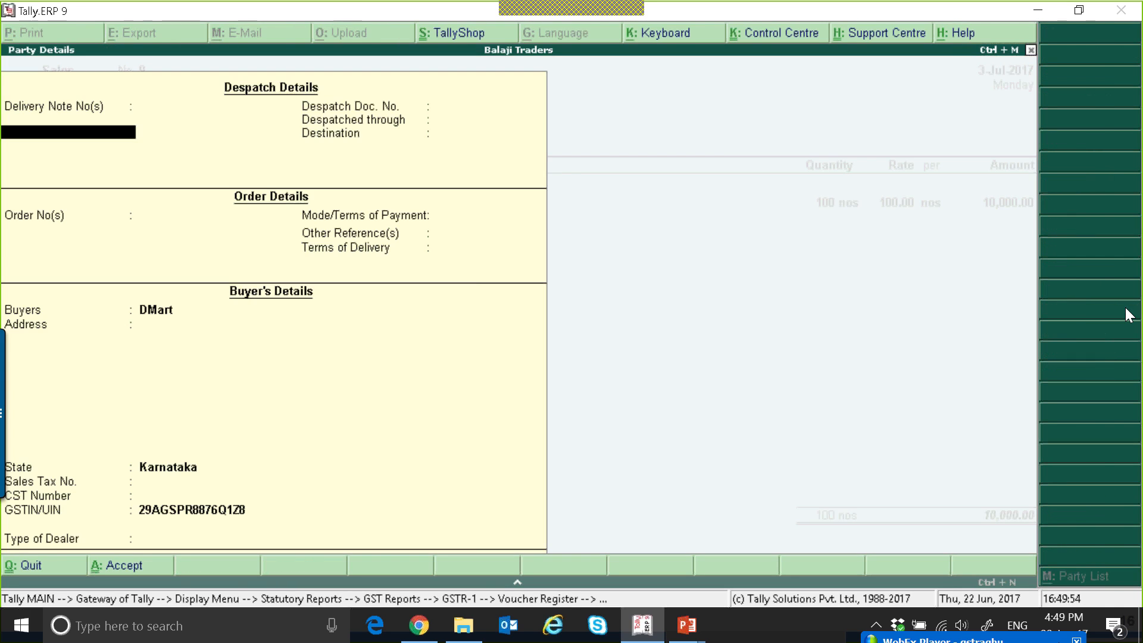
Browse the natures of transaction for the sales ledger down to Sales Nil Rated, and quit the voucher without saving.
{"action": "key", "text": "ctrl+a"}
{"action": "key", "text": "Return"}
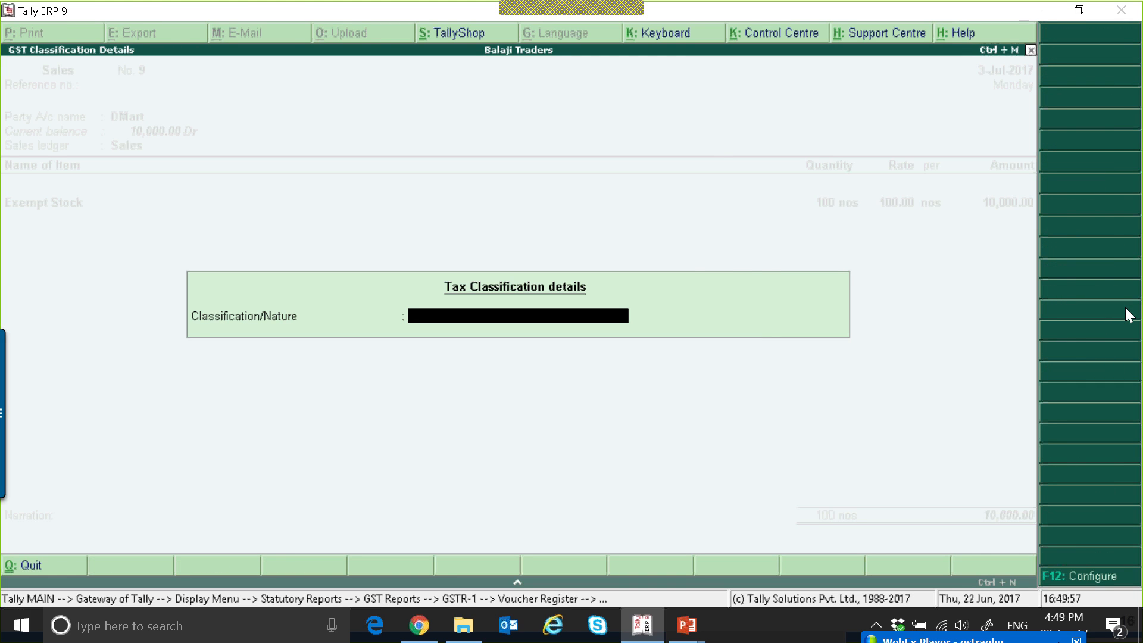
{"action": "key", "text": "Down"}
{"action": "key", "text": "Down"}
{"action": "key", "text": "Down"}
{"action": "key", "text": "Down"}
{"action": "key", "text": "Down"}
{"action": "key", "text": "Down"}
{"action": "key", "text": "Down"}
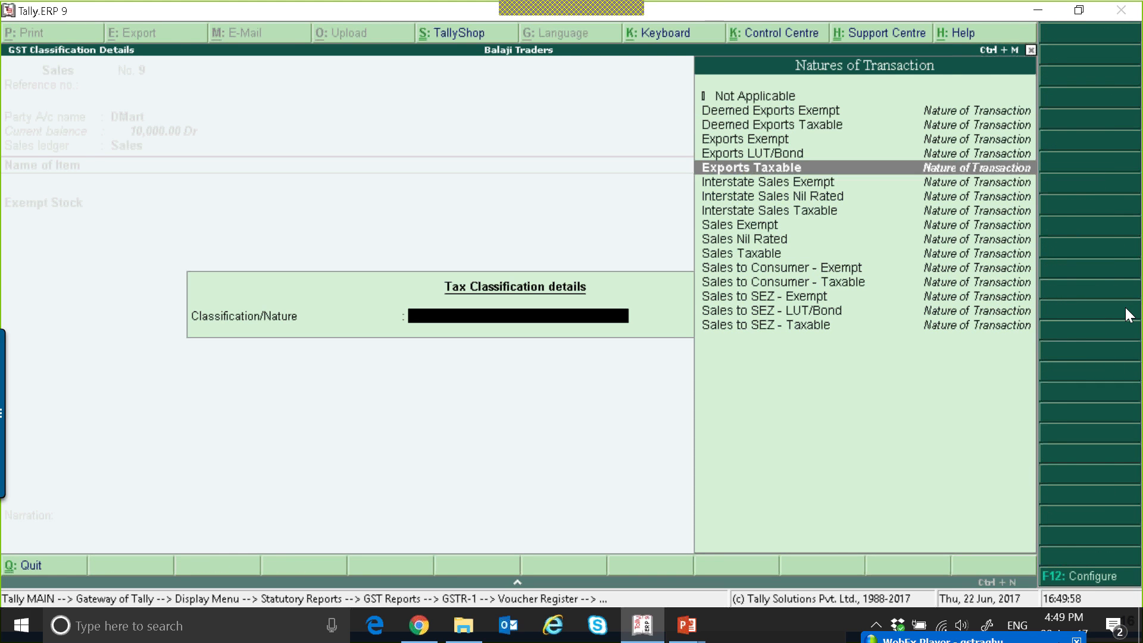
{"action": "key", "text": "Down"}
{"action": "key", "text": "Down"}
{"action": "key", "text": "Down"}
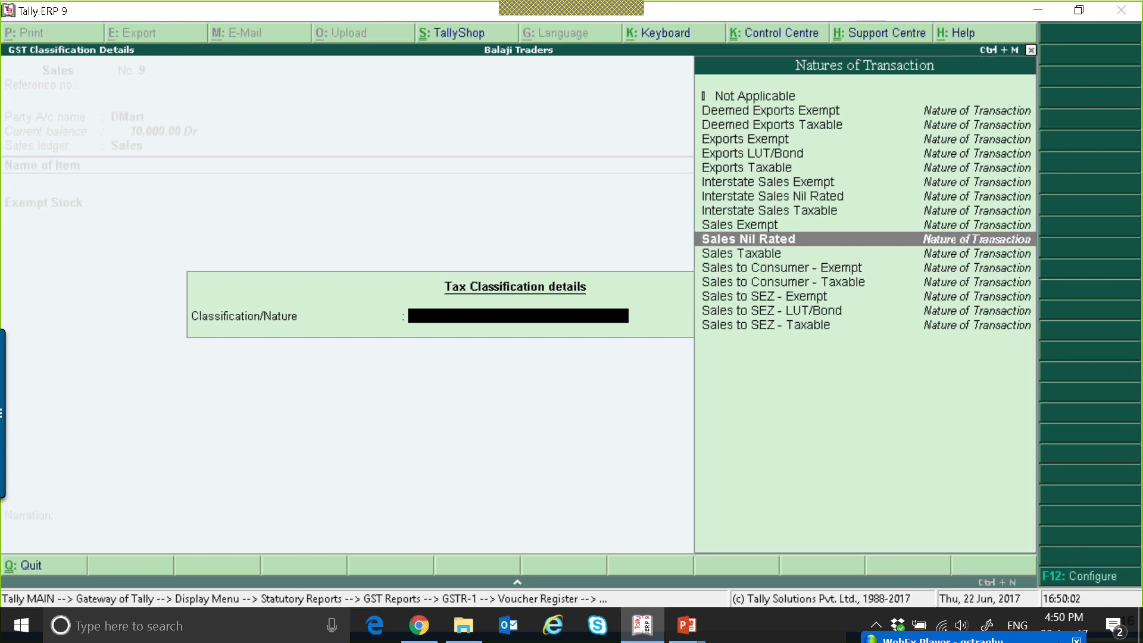
{"action": "key", "text": "Escape"}
{"action": "key", "text": "Escape"}
{"action": "key", "text": "y"}
{"action": "key", "text": "Escape"}
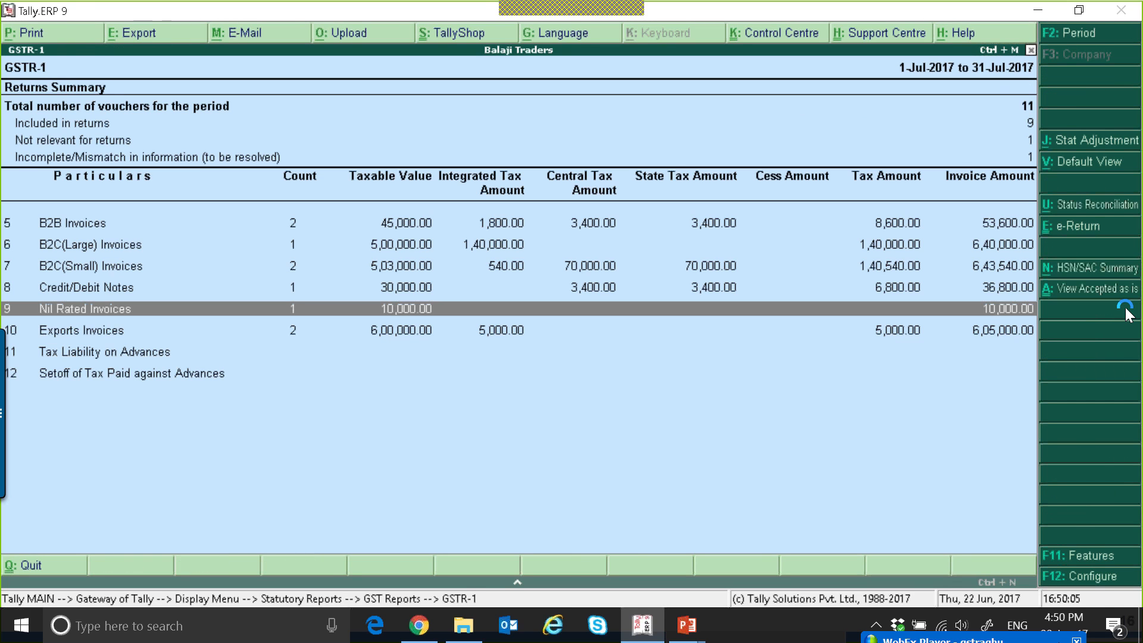
Recheck the Exempted, Nil-Rated and Non GST breakdown of Nil Rated Invoices and return to the GSTR-1 summary.
{"action": "key", "text": "Return"}
{"action": "key", "text": "Down"}
{"action": "key", "text": "Down"}
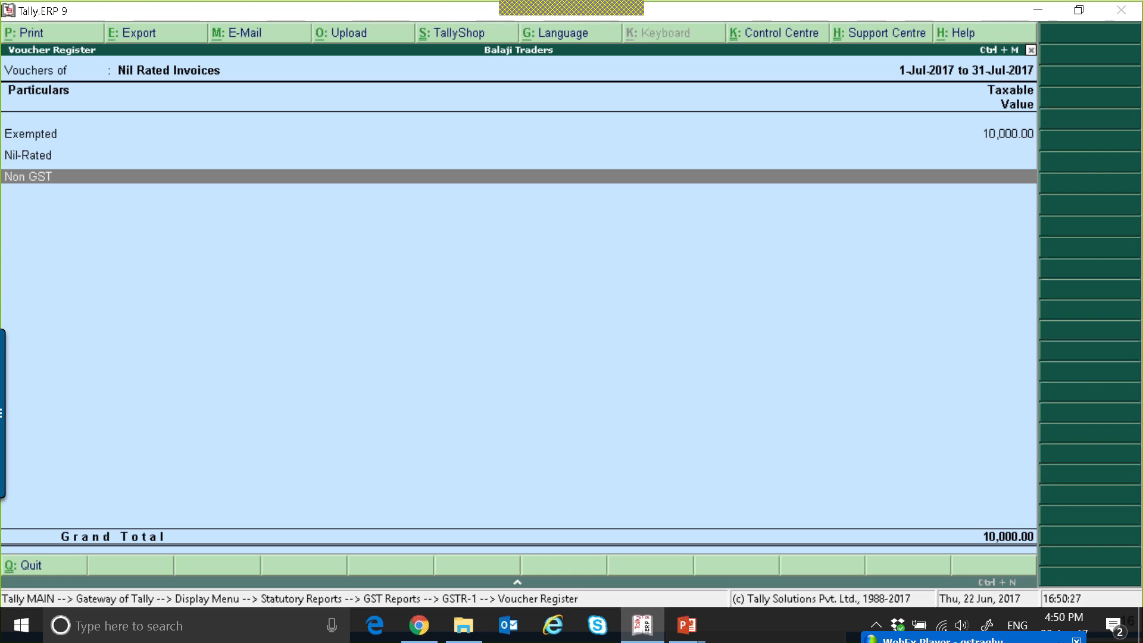
{"action": "key", "text": "Escape"}
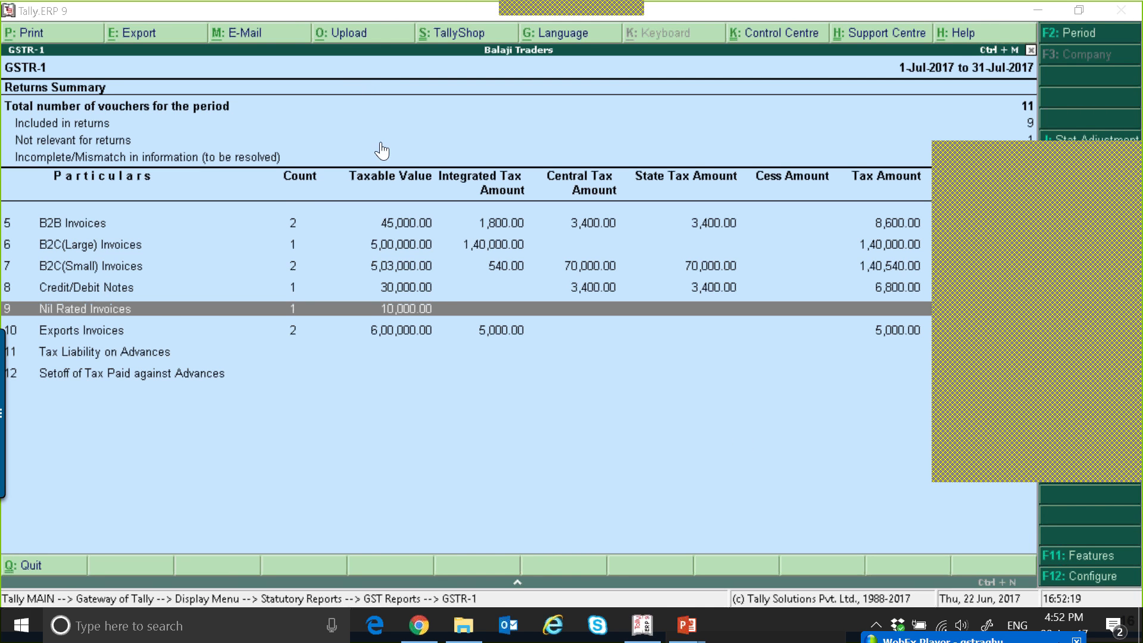
Go to the Tax Liability on Advances row in the GSTR-1 summary.
{"action": "left_click", "coordinate": [408, 307]}
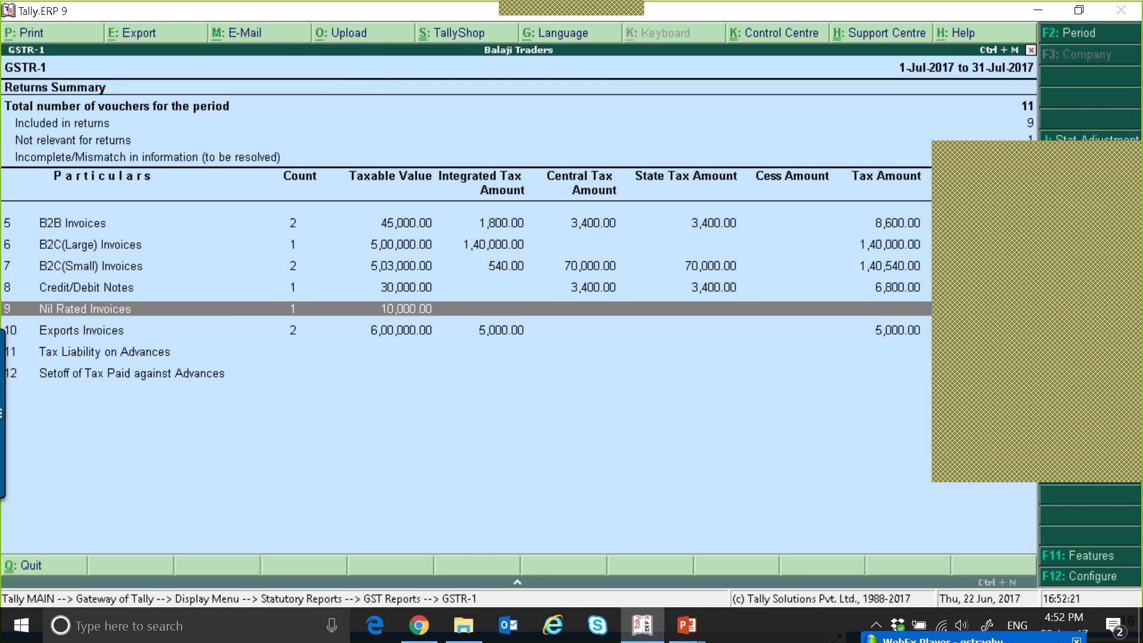
{"action": "left_click", "coordinate": [338, 355]}
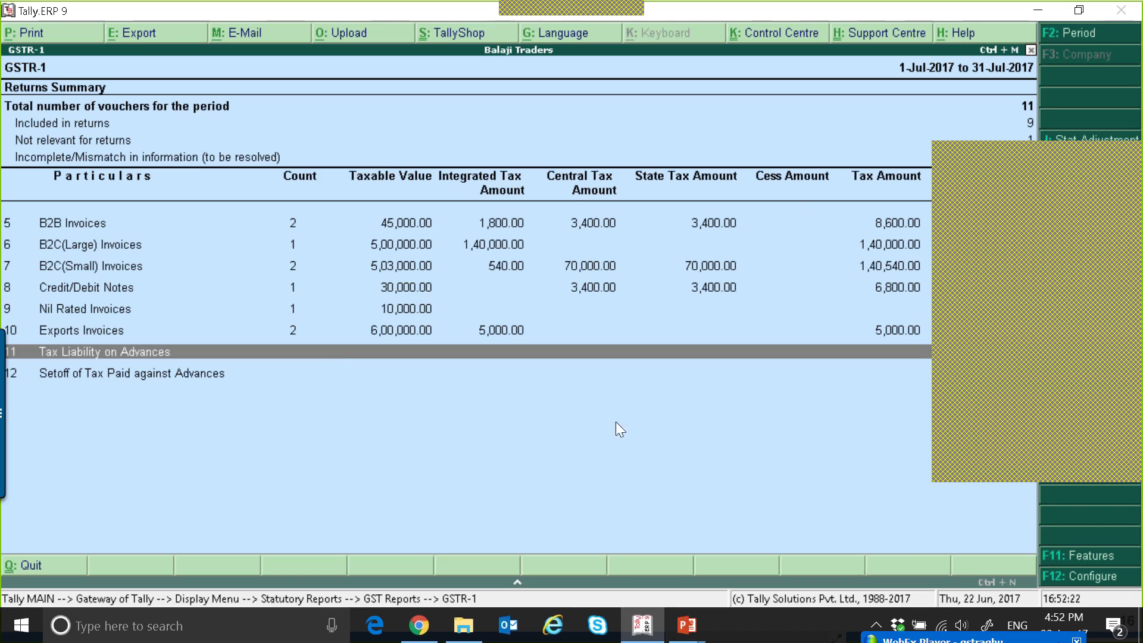
{"action": "left_click", "coordinate": [1132, 155]}
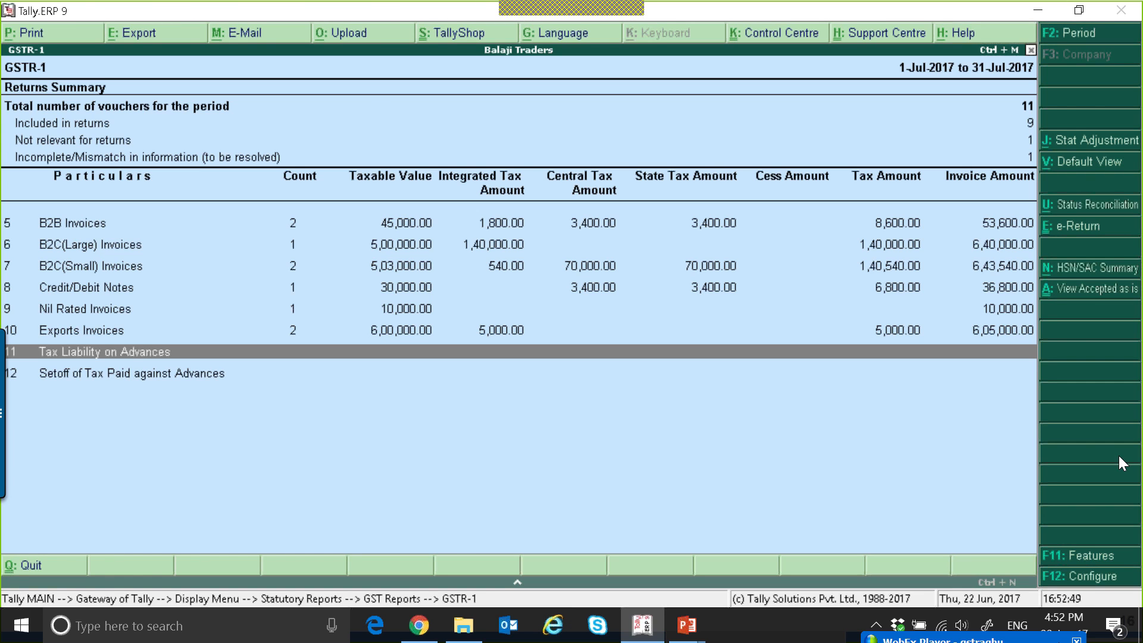
Leave the GSTR-1 report and open the creation form for a single stock item.
{"action": "key", "text": "Escape"}
{"action": "key", "text": "Escape"}
{"action": "key", "text": "Escape"}
{"action": "key", "text": "Escape"}
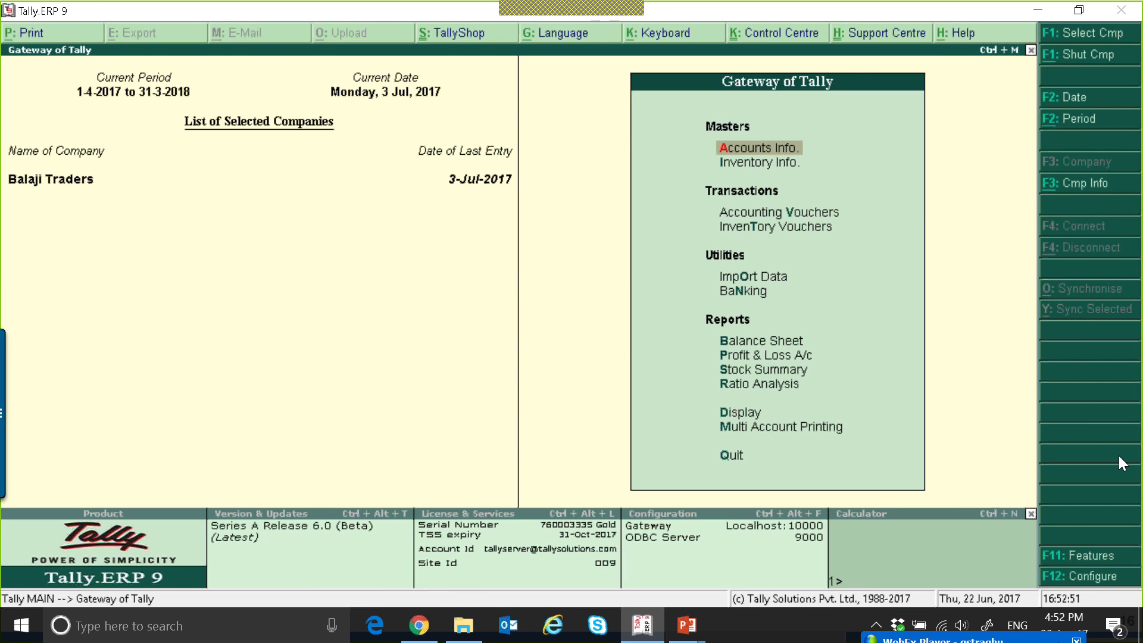
{"action": "key", "text": "Return"}
{"action": "key", "text": "Down"}
{"action": "key", "text": "Escape"}
{"action": "key", "text": "Down"}
{"action": "key", "text": "Return"}
{"action": "key", "text": "Down"}
{"action": "key", "text": "Return"}
Name the new stock item Slab Itesm, keep it under Primary, and set its units to nos with GST applicable.
{"action": "key", "text": "Return"}
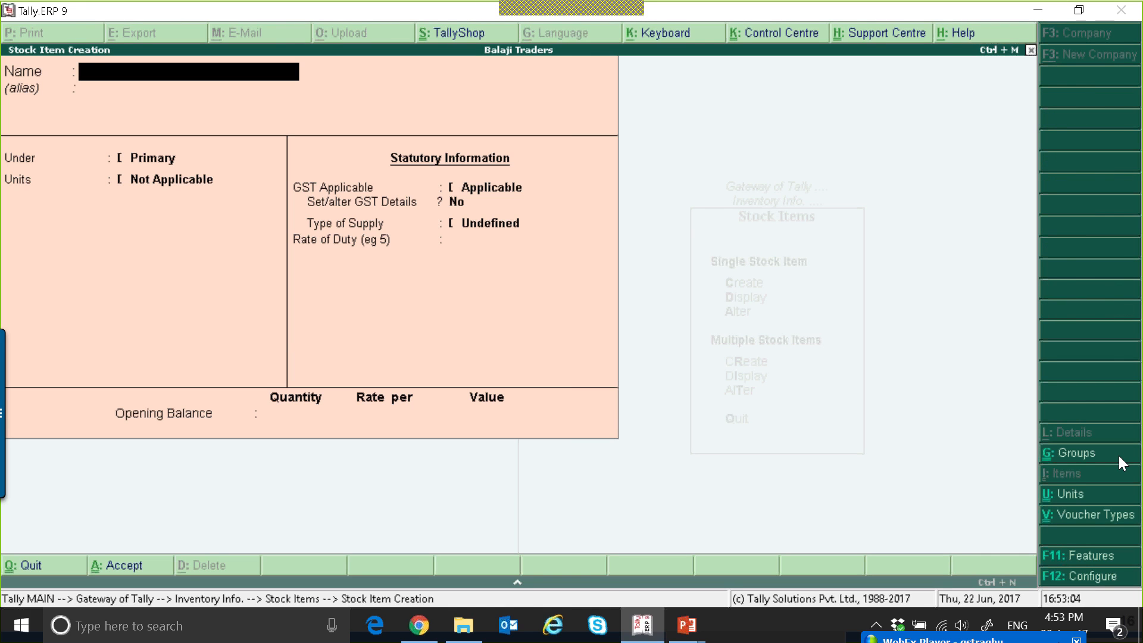
{"action": "type", "text": "Slab Itesm"}
{"action": "key", "text": "Return"}
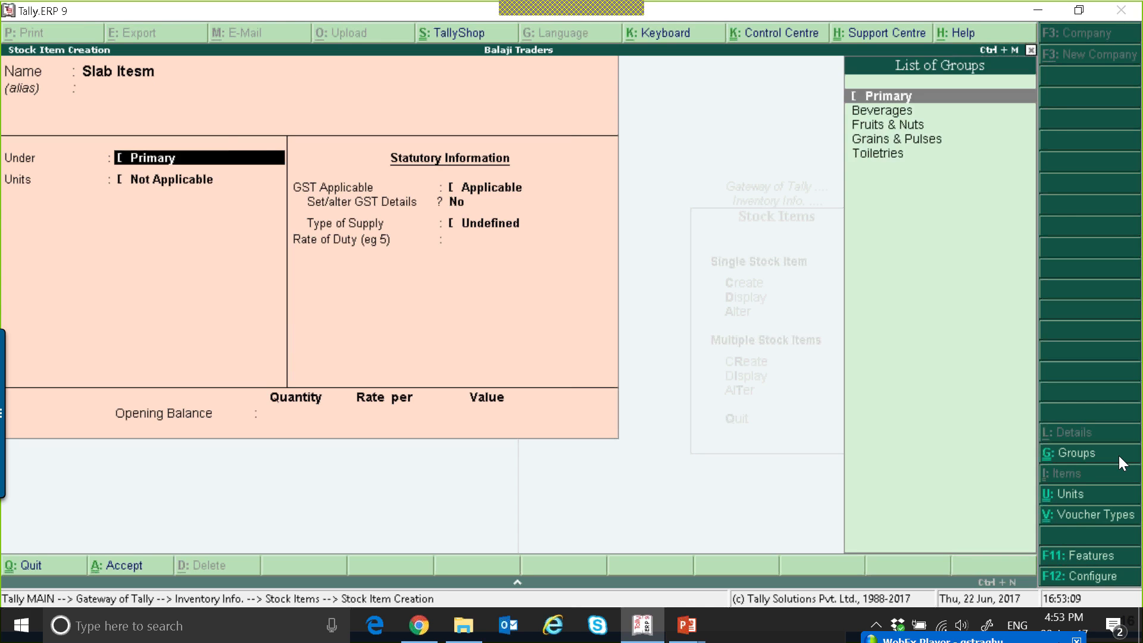
{"action": "key", "text": "Return"}
{"action": "key", "text": "Down"}
{"action": "key", "text": "Down"}
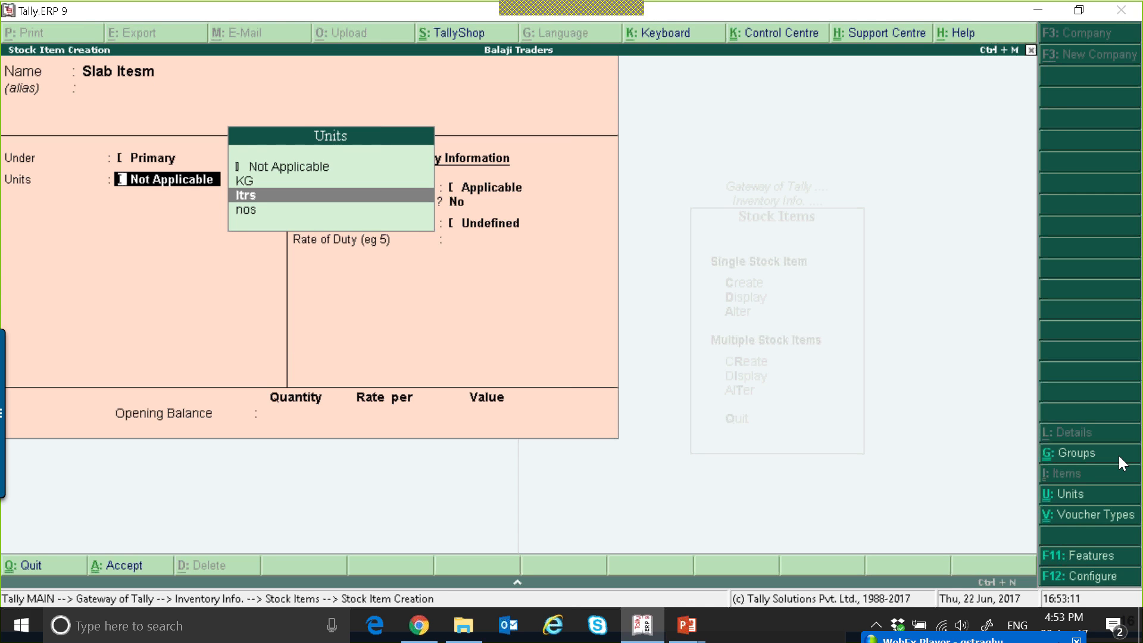
{"action": "key", "text": "Down"}
{"action": "key", "text": "Return"}
Enable GST details for the stock item, with description Slab Rate and HSN/SAC 34545, as a GST good.
{"action": "key", "text": "Return"}
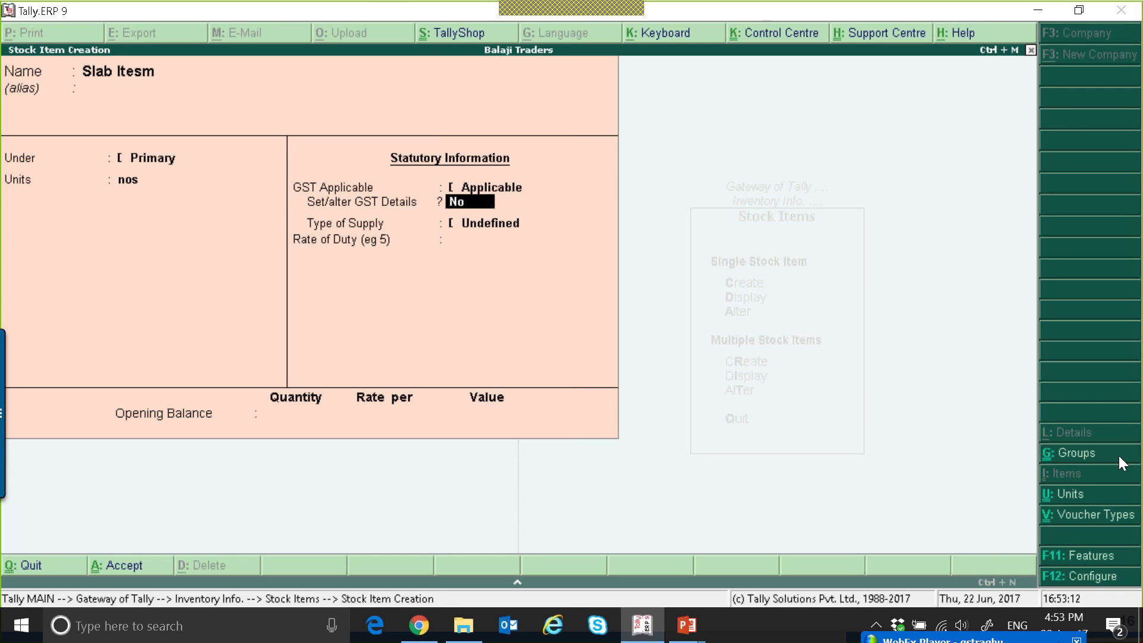
{"action": "type", "text": "y"}
{"action": "key", "text": "Return"}
{"action": "type", "text": "Slab Rate"}
{"action": "key", "text": "Return"}
{"action": "type", "text": "34545"}
{"action": "key", "text": "Return"}
{"action": "key", "text": "Return"}
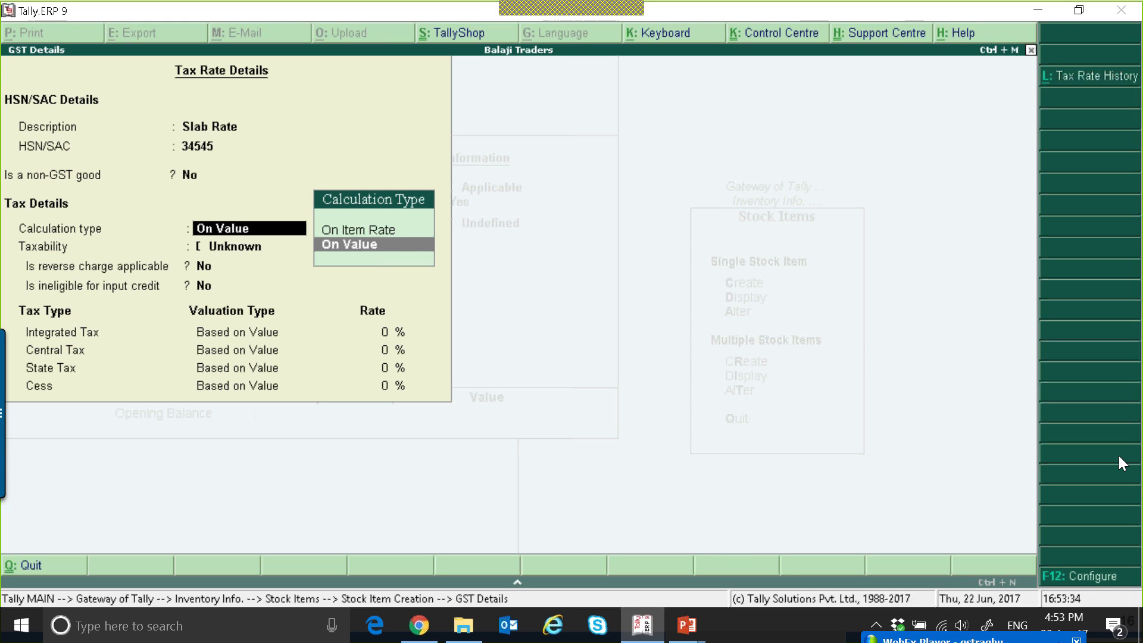
Set the calculation type to On Item Rate and make the slab from 0 up to 499 Exempt.
{"action": "key", "text": "Up"}
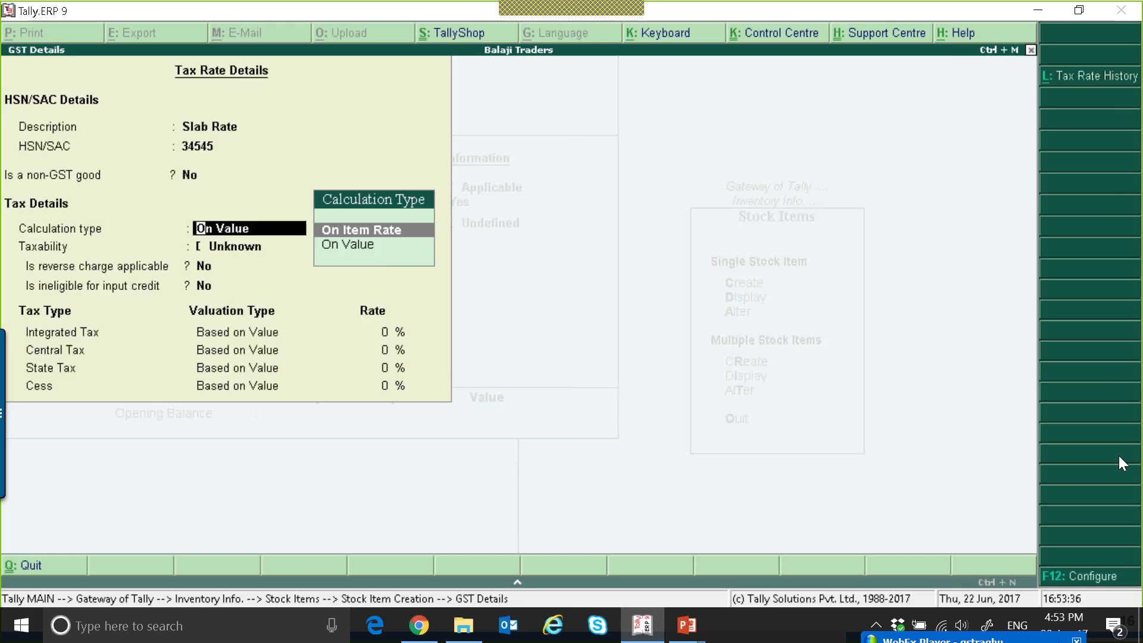
{"action": "key", "text": "Return"}
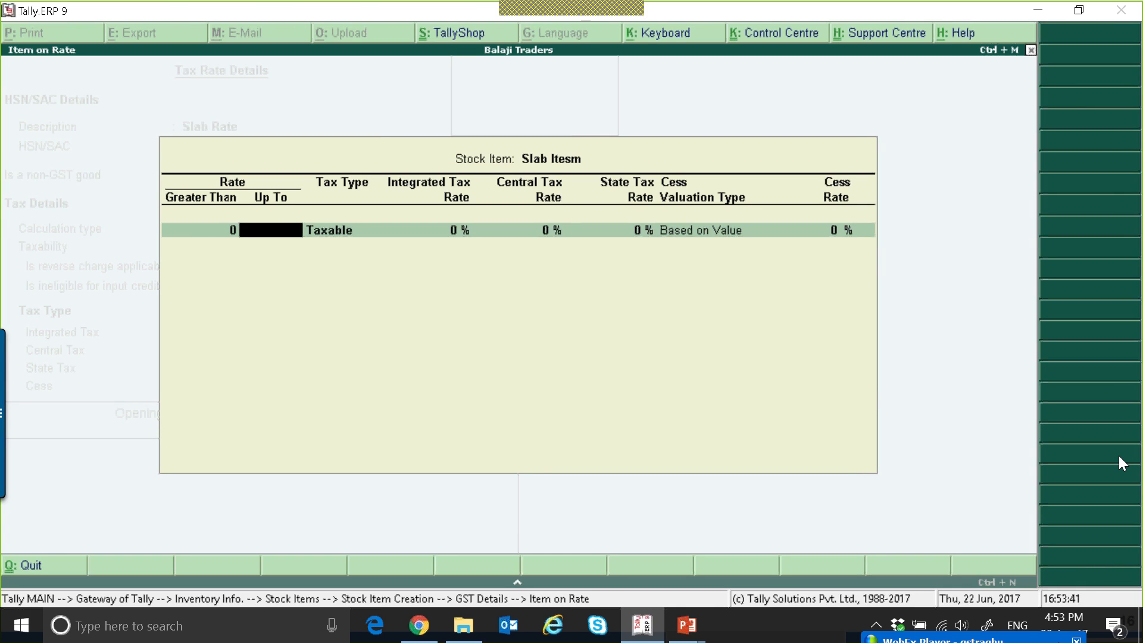
{"action": "type", "text": "499"}
{"action": "key", "text": "Return"}
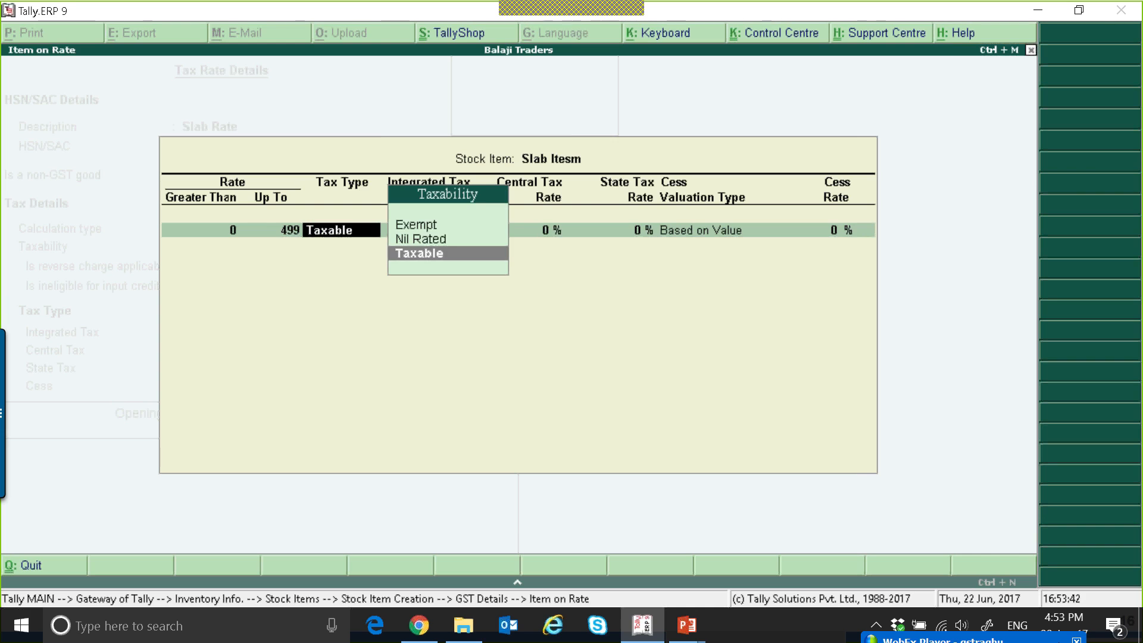
{"action": "key", "text": "Up"}
{"action": "key", "text": "Up"}
{"action": "key", "text": "Return"}
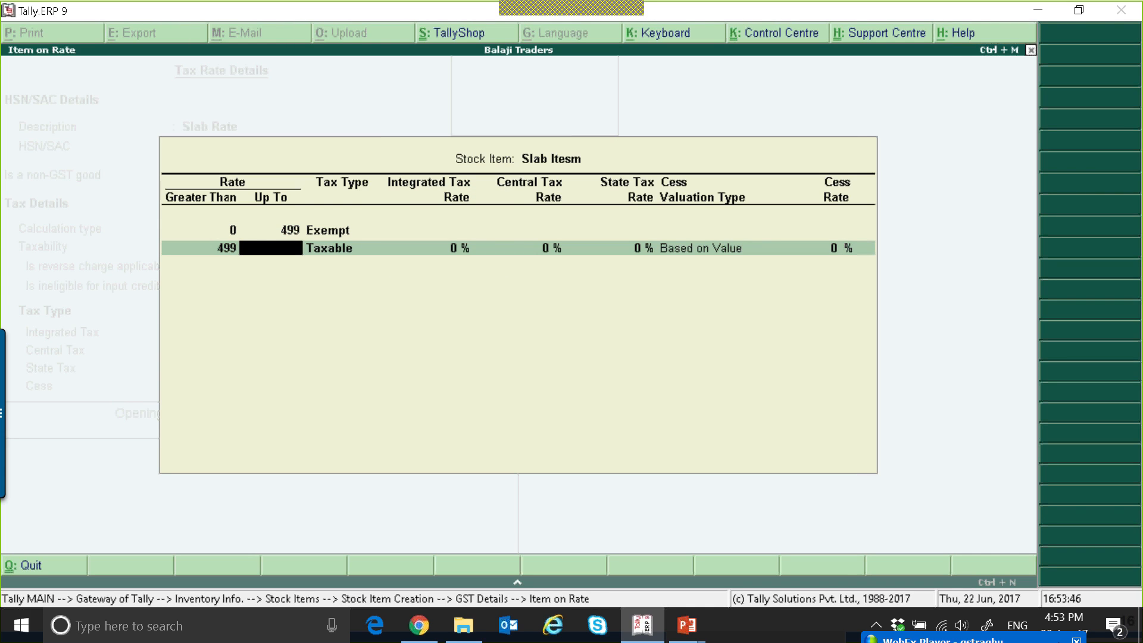
Make the slab above 499 Taxable at 5% integrated tax, save the stock item, and return to the Gateway of Tally.
{"action": "key", "text": "Return"}
{"action": "key", "text": "Return"}
{"action": "type", "text": "1"}
{"action": "key", "text": "BackSpace"}
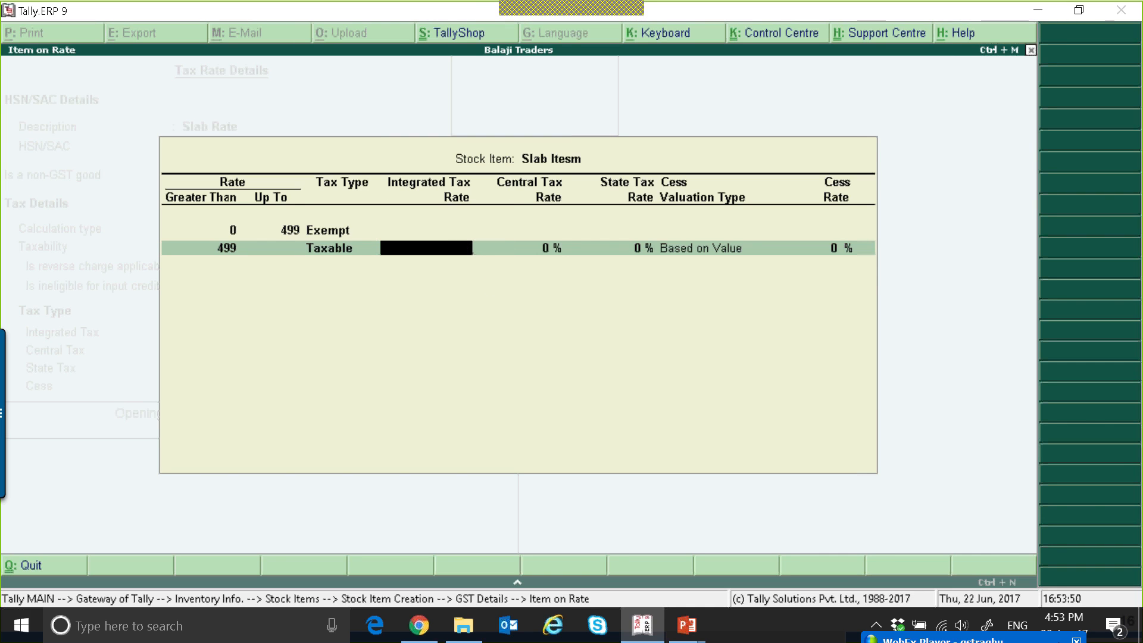
{"action": "type", "text": "5"}
{"action": "key", "text": "Return"}
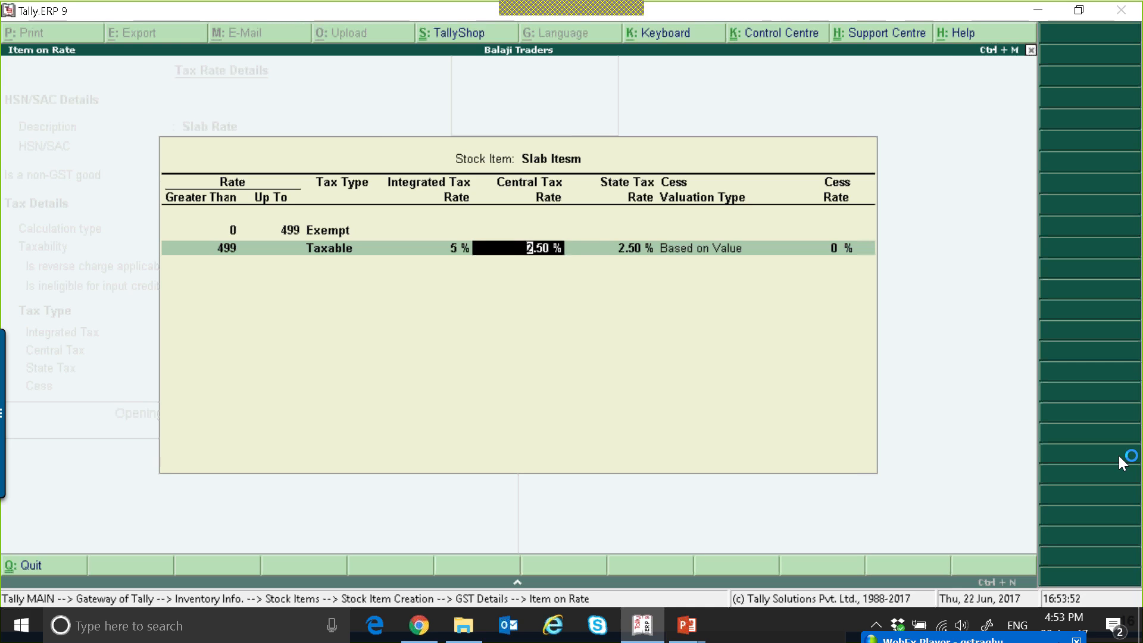
{"action": "key", "text": "Return"}
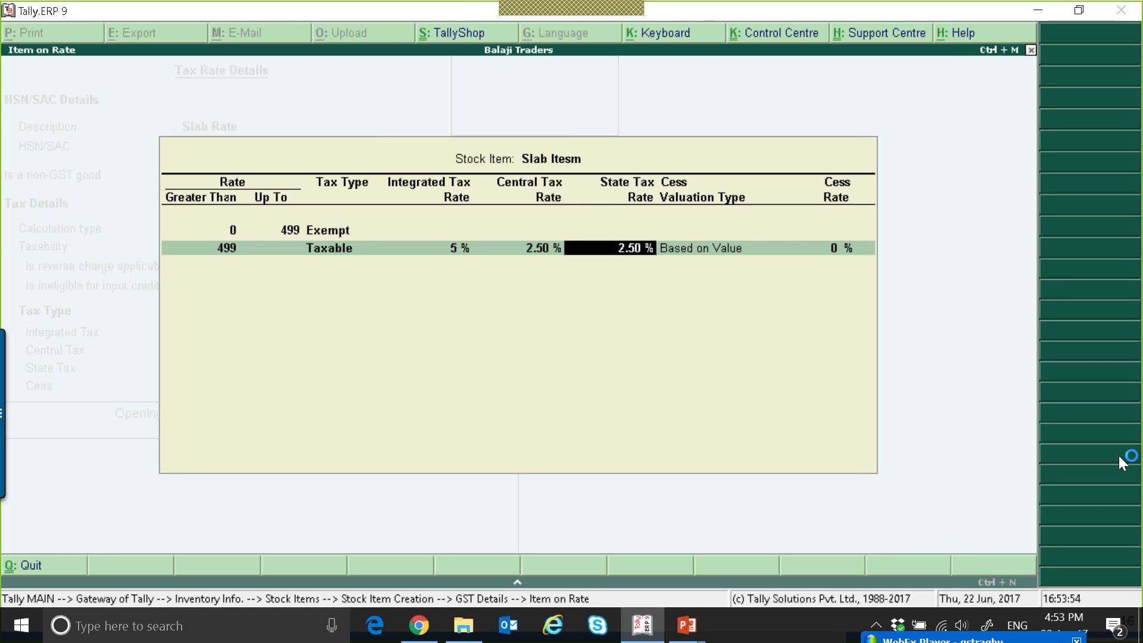
{"action": "key", "text": "Return"}
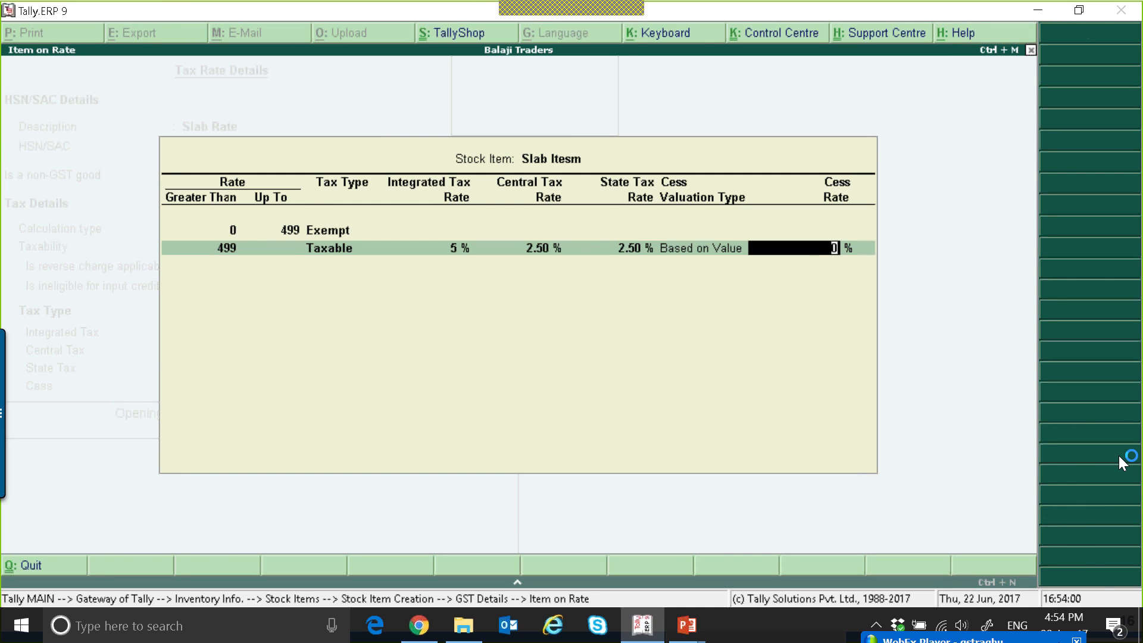
{"action": "key", "text": "Return"}
{"action": "key", "text": "ctrl+a"}
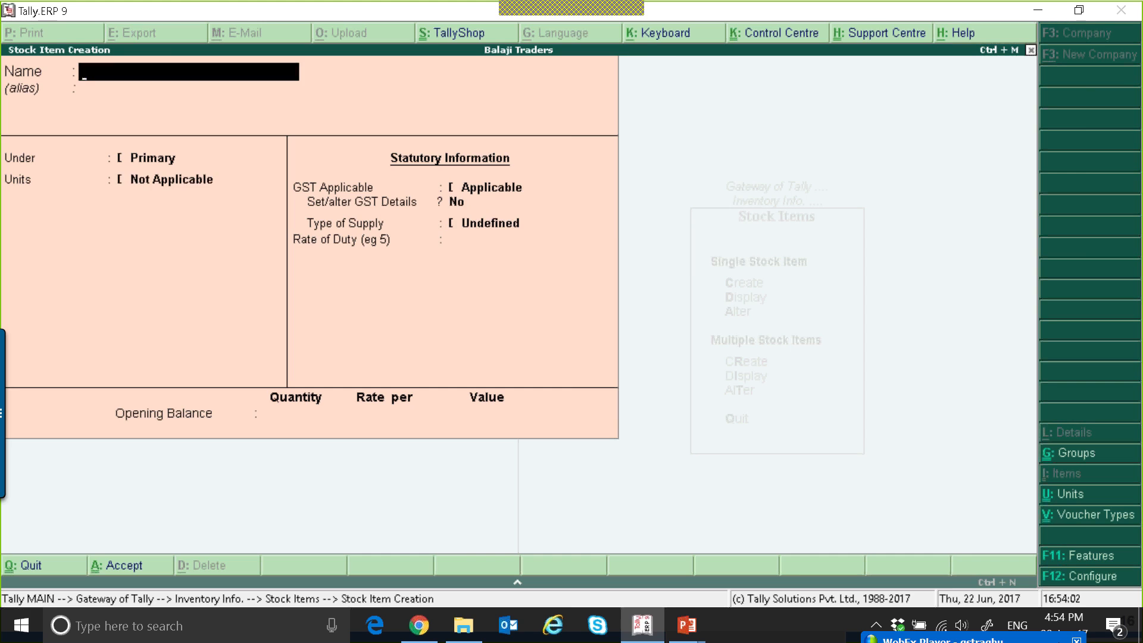
{"action": "key", "text": "Escape"}
{"action": "key", "text": "Escape"}
{"action": "key", "text": "Escape"}
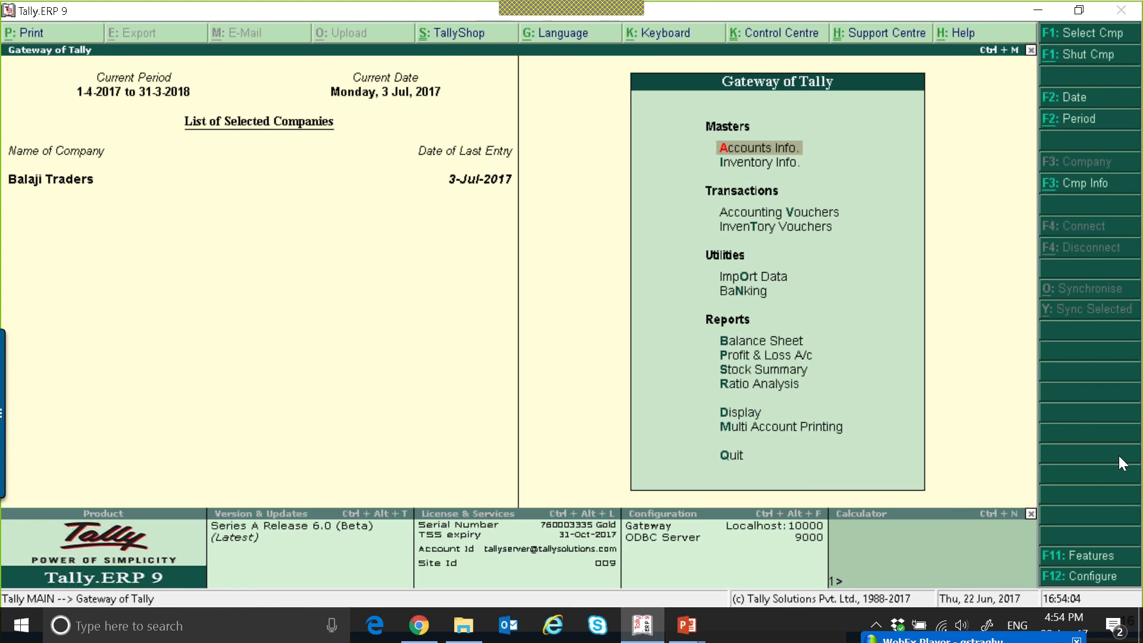
Start a sales invoice for Cool Joint with the Sales ledger.
{"action": "key", "text": "v"}
{"action": "key", "text": "Down"}
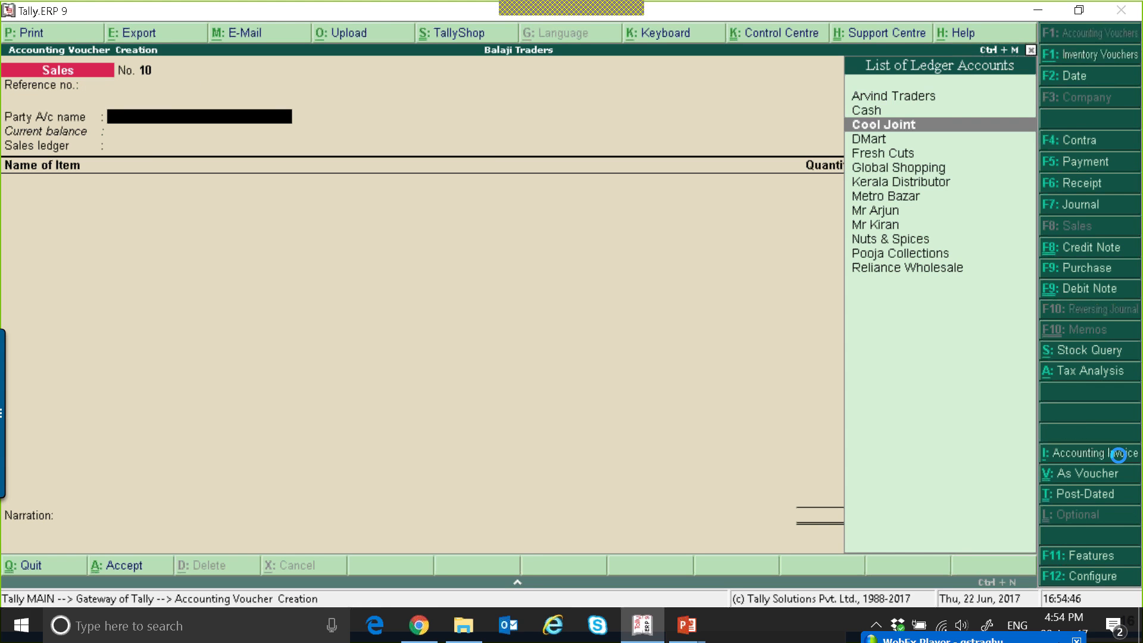
{"action": "key", "text": "Return"}
{"action": "key", "text": "ctrl+a"}
{"action": "key", "text": "Return"}
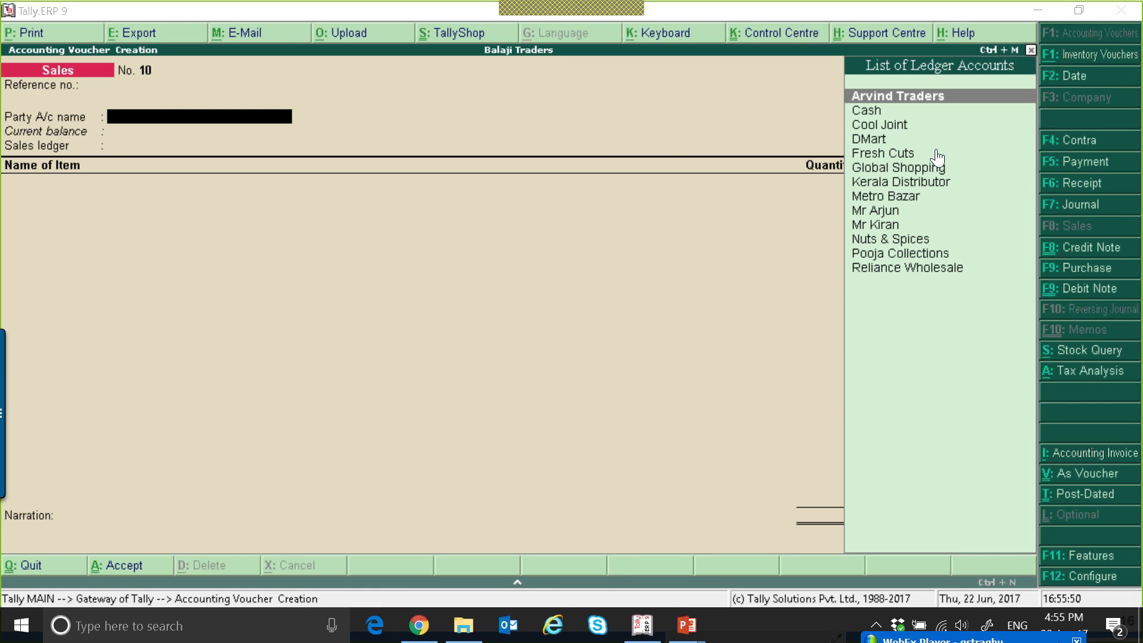
{"action": "left_click", "coordinate": [879, 126]}
{"action": "key", "text": "Return"}
{"action": "key", "text": "ctrl+a"}
{"action": "key", "text": "Return"}
Add 1 nos of Slab Itesm at a rate of 510 to the sales invoice.
{"action": "key", "text": "Return"}
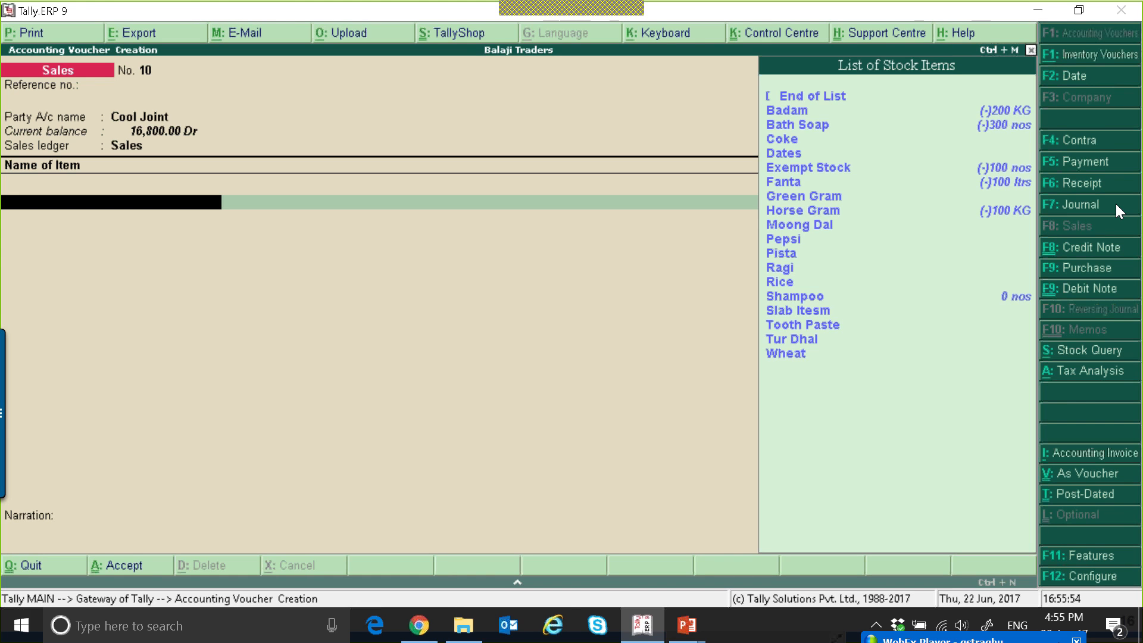
{"action": "type", "text": "S"}
{"action": "key", "text": "Down"}
{"action": "key", "text": "Return"}
{"action": "type", "text": "1"}
{"action": "key", "text": "Return"}
{"action": "type", "text": "510"}
{"action": "key", "text": "Return"}
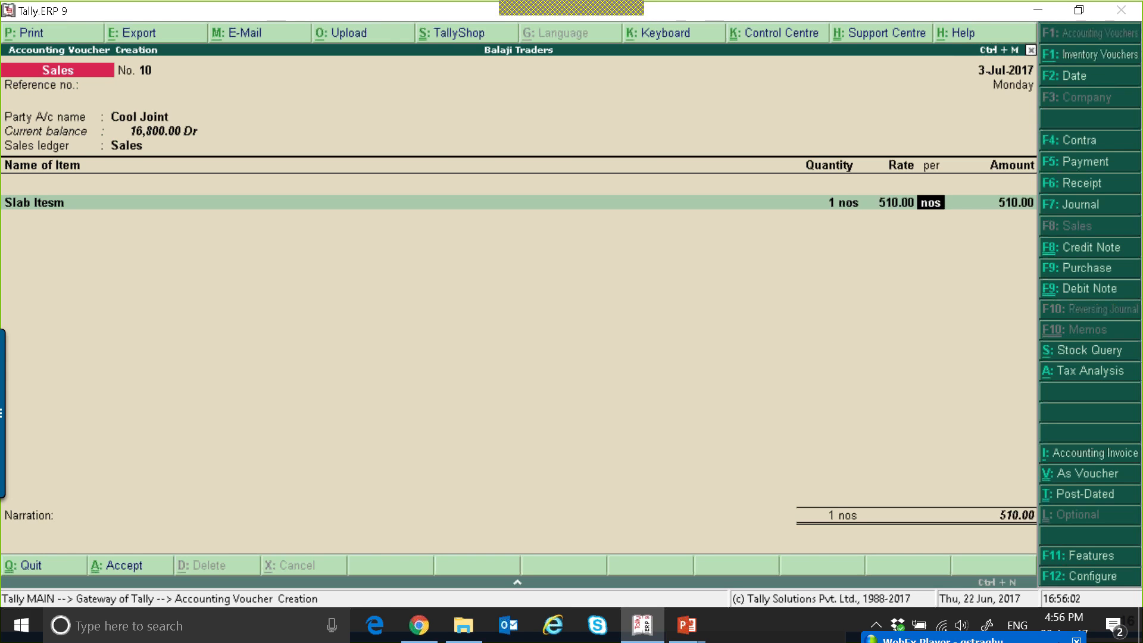
Add the CGST and SGST ledgers to check the tax on the item, and quit the invoice without saving.
{"action": "key", "text": "Return"}
{"action": "key", "text": "Return"}
{"action": "key", "text": "Return"}
{"action": "type", "text": "Cg"}
{"action": "key", "text": "Return"}
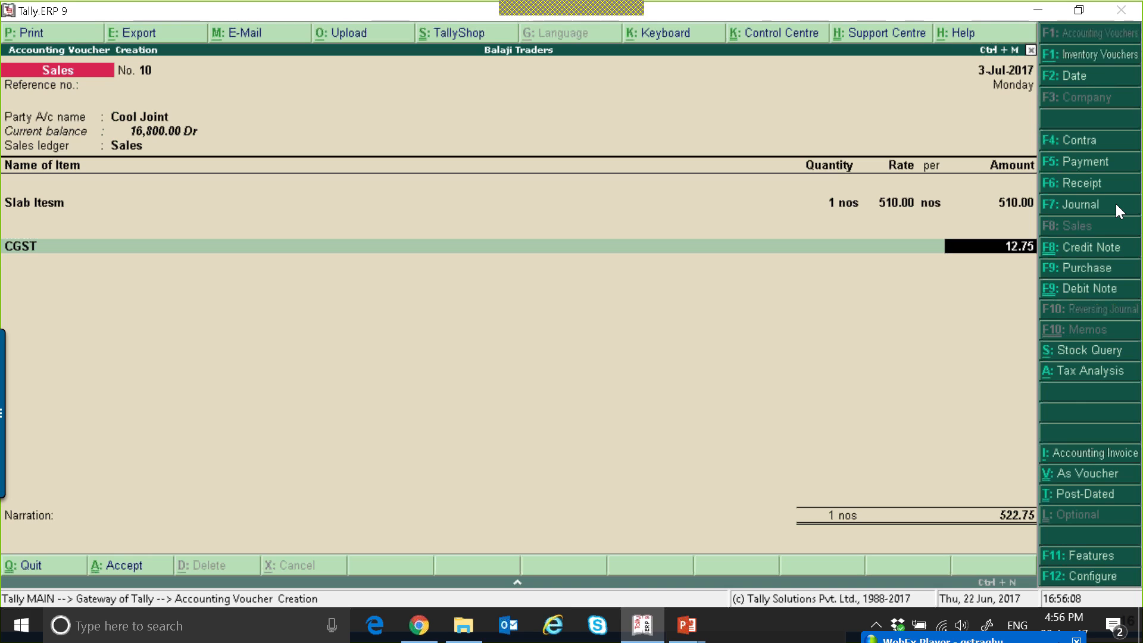
{"action": "key", "text": "Return"}
{"action": "type", "text": "S"}
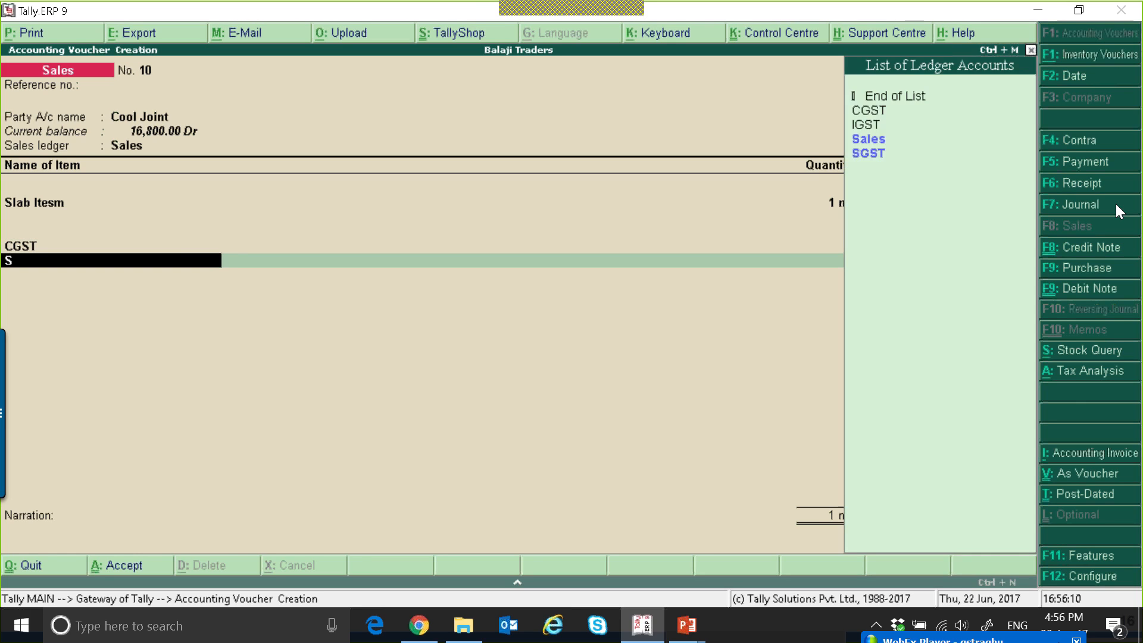
{"action": "type", "text": "G"}
{"action": "key", "text": "Return"}
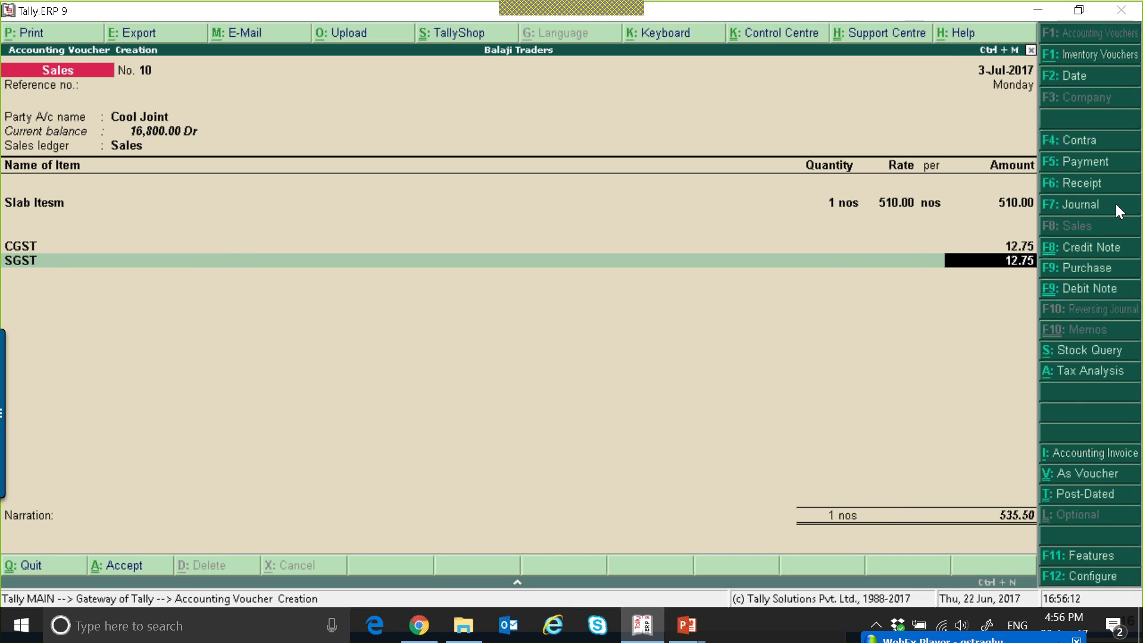
{"action": "key", "text": "Escape"}
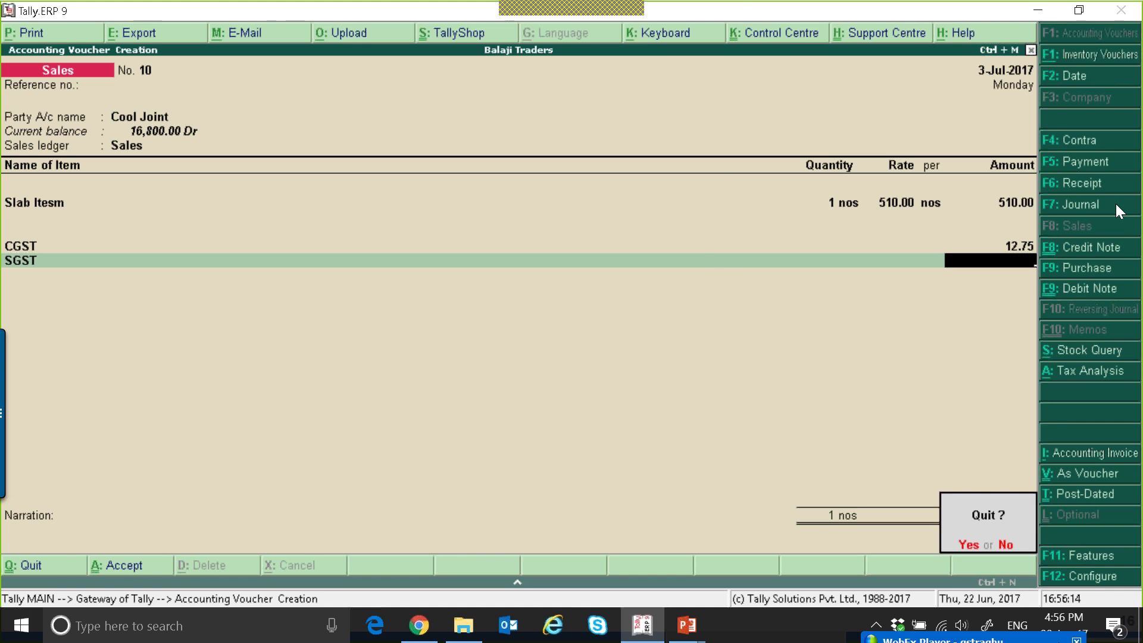
{"action": "key", "text": "y"}
Start a fresh sales invoice for Cool Joint using the Sales ledger.
{"action": "key", "text": "Return"}
{"action": "key", "text": "Return"}
{"action": "type", "text": "C"}
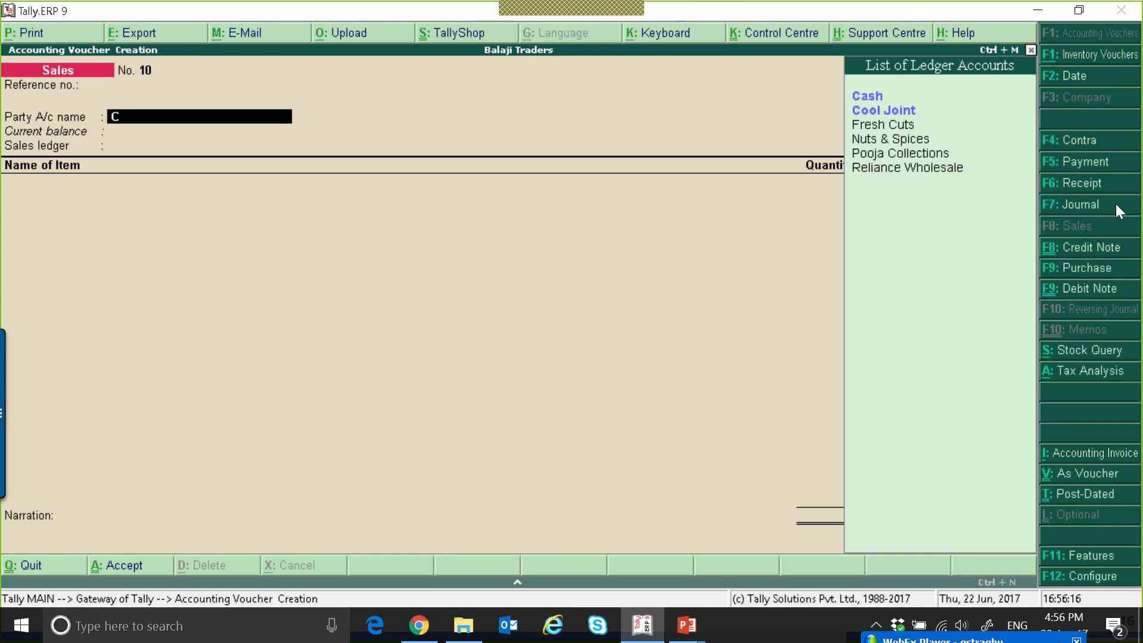
{"action": "key", "text": "Down"}
{"action": "key", "text": "Return"}
{"action": "key", "text": "ctrl+a"}
{"action": "key", "text": "Return"}
{"action": "key", "text": "ctrl+a"}
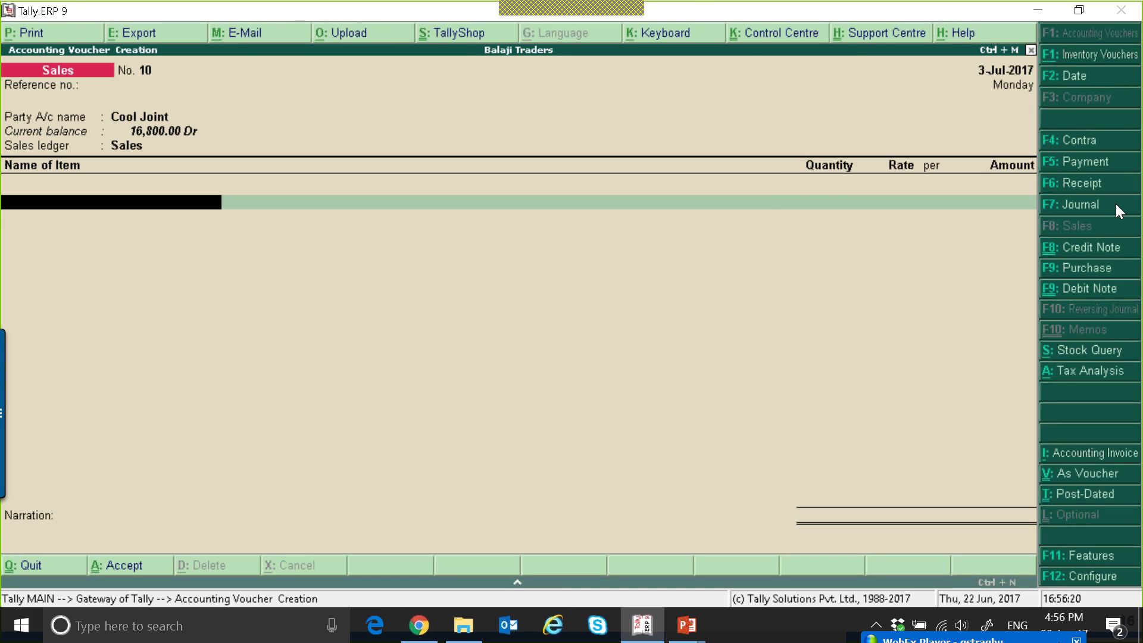
Enter 1 nos of Slab Itesm at a rate of 499 in the invoice.
{"action": "type", "text": "S"}
{"action": "key", "text": "Down"}
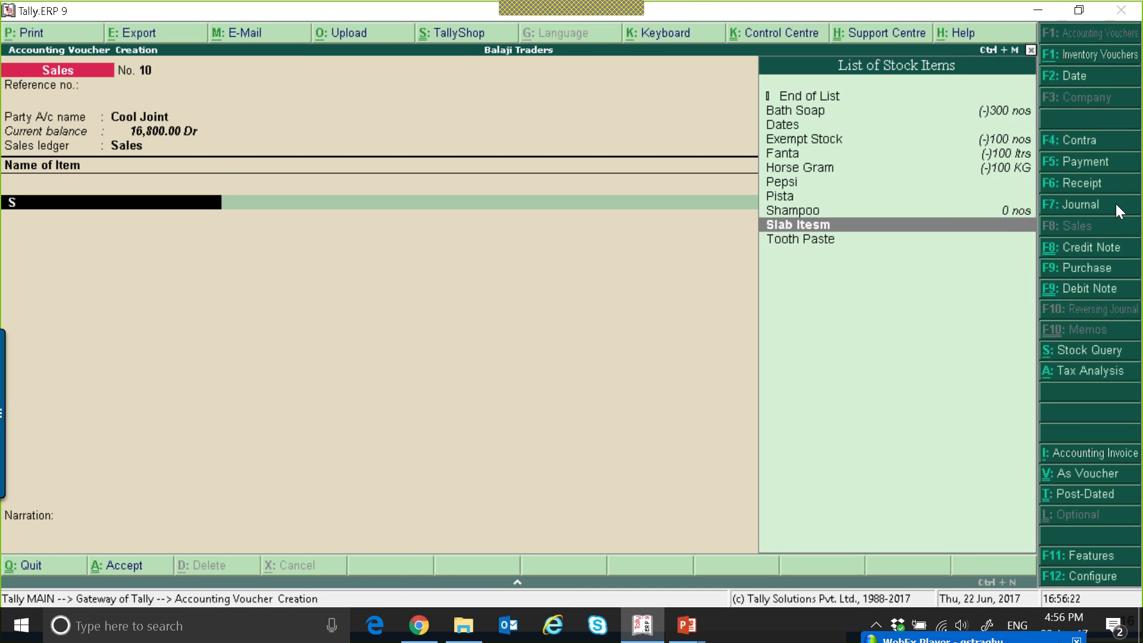
{"action": "key", "text": "Return"}
{"action": "type", "text": "1"}
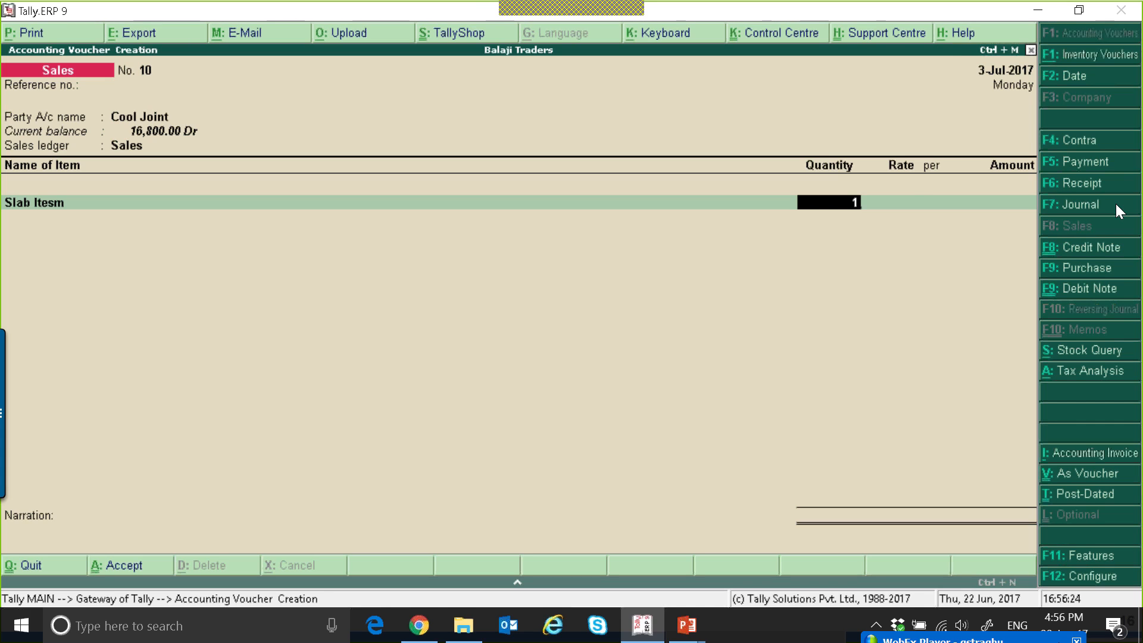
{"action": "key", "text": "Return"}
{"action": "type", "text": "499"}
{"action": "key", "text": "Return"}
Add the CGST ledger to check the tax on the exempt slab, and quit the invoice without saving.
{"action": "key", "text": "Return"}
{"action": "key", "text": "Return"}
{"action": "type", "text": "C"}
{"action": "key", "text": "Down"}
{"action": "key", "text": "Return"}
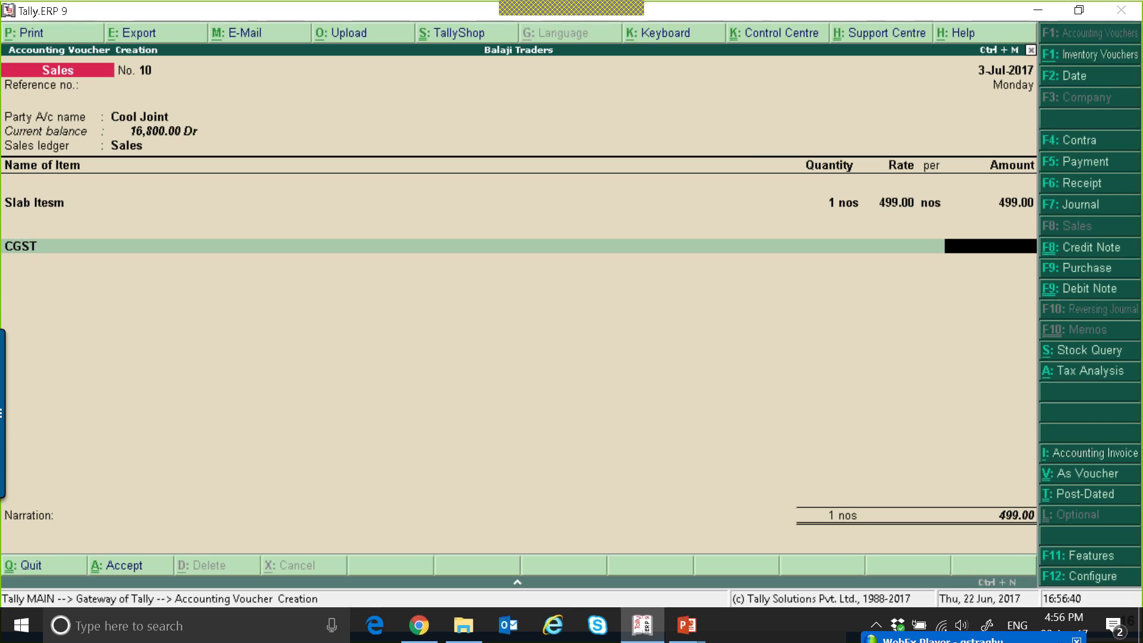
{"action": "key", "text": "Escape"}
{"action": "key", "text": "Return"}
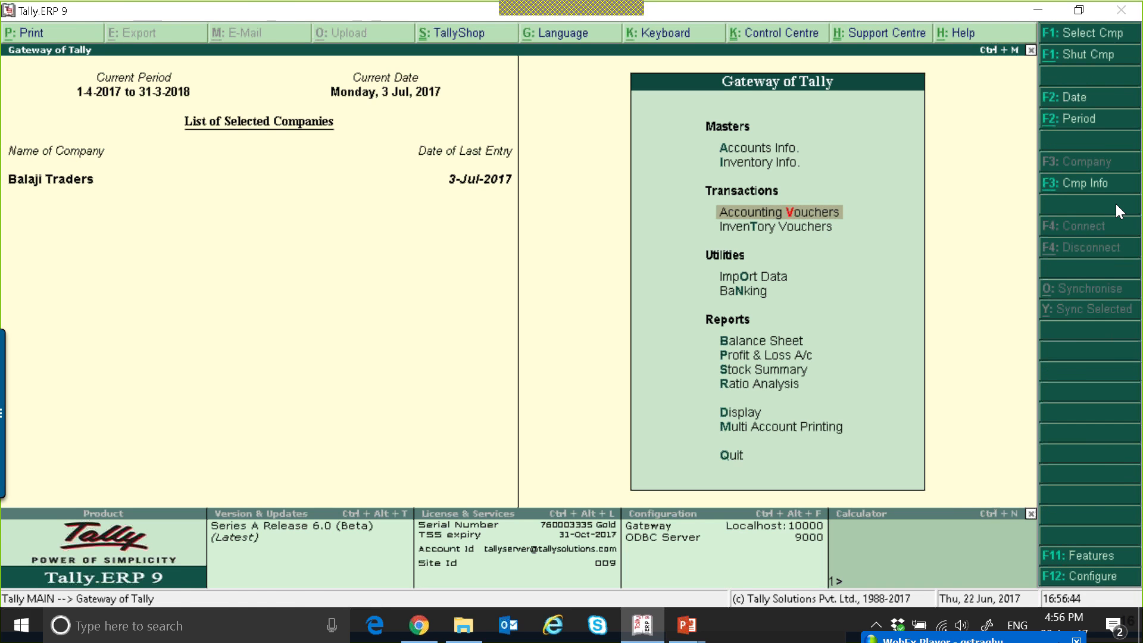
Start a sales voucher in accounting invoice mode with Cool Joint as the party.
{"action": "key", "text": "Return"}
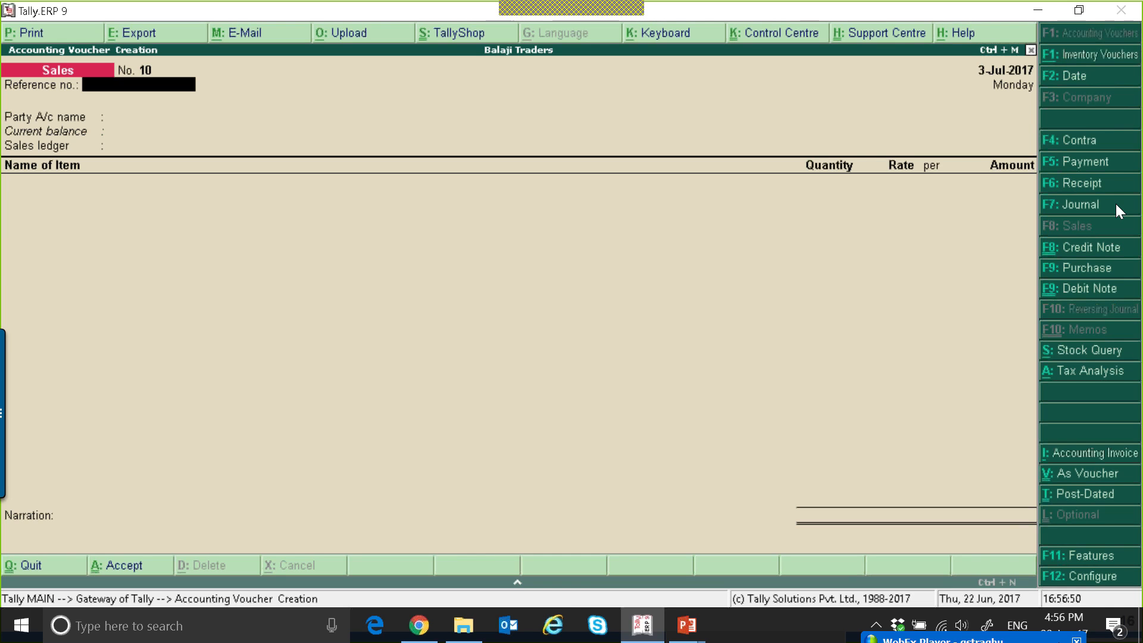
{"action": "key", "text": "ctrl+i"}
{"action": "key", "text": "Return"}
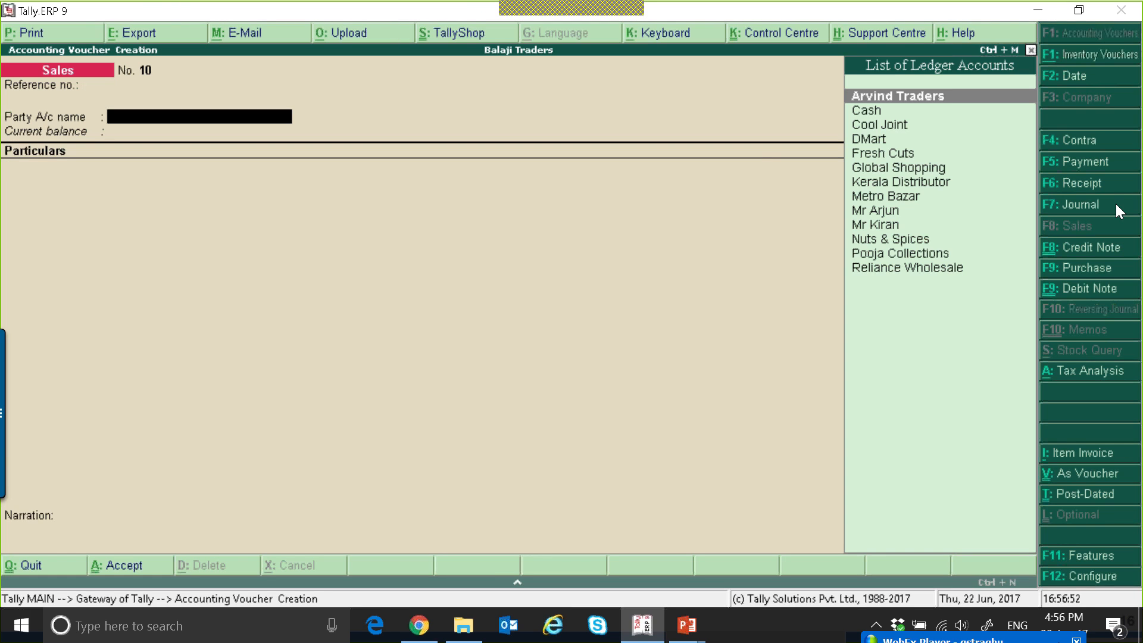
{"action": "key", "text": "Down"}
{"action": "key", "text": "Down"}
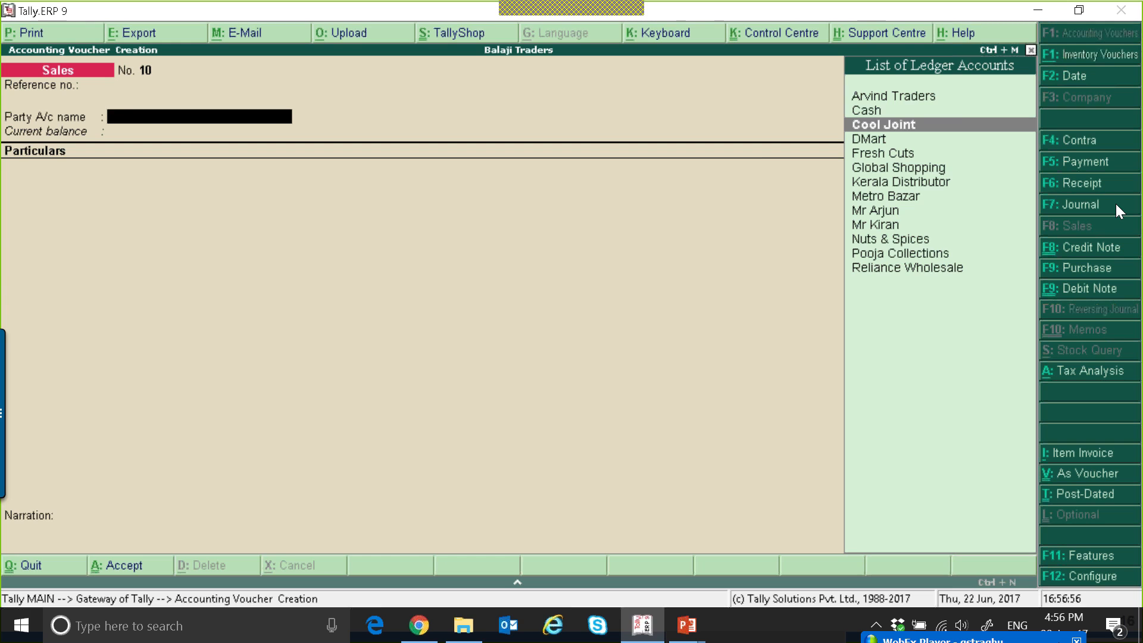
{"action": "key", "text": "Return"}
{"action": "key", "text": "ctrl+a"}
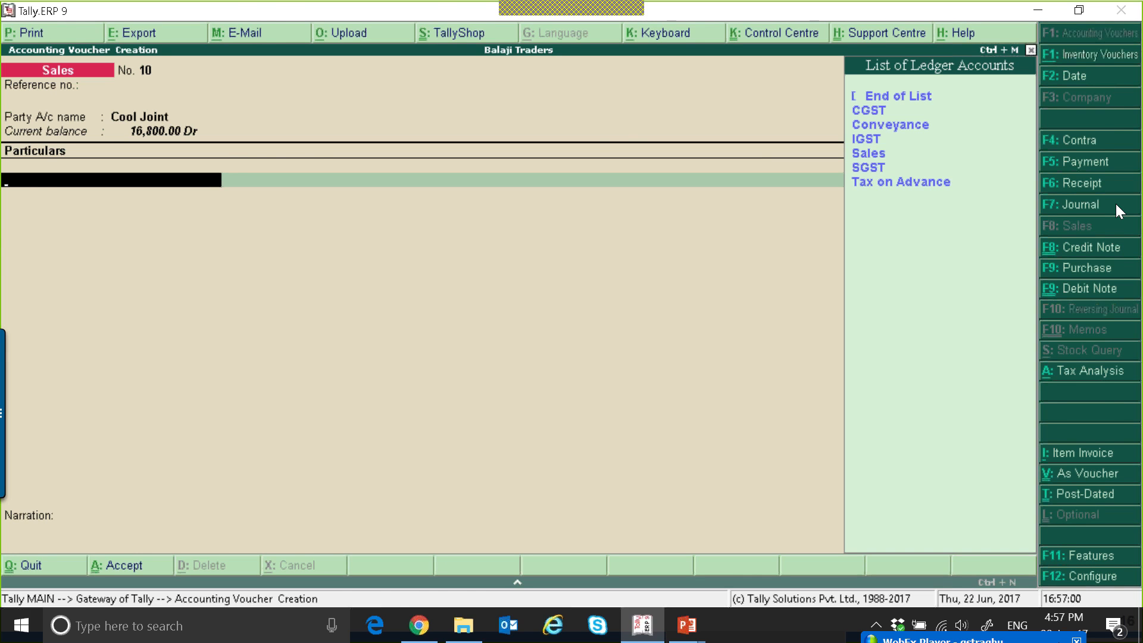
Start a new ledger named Advertisement Service from within the sales voucher.
{"action": "key", "text": "alt+c"}
{"action": "type", "text": "A"}
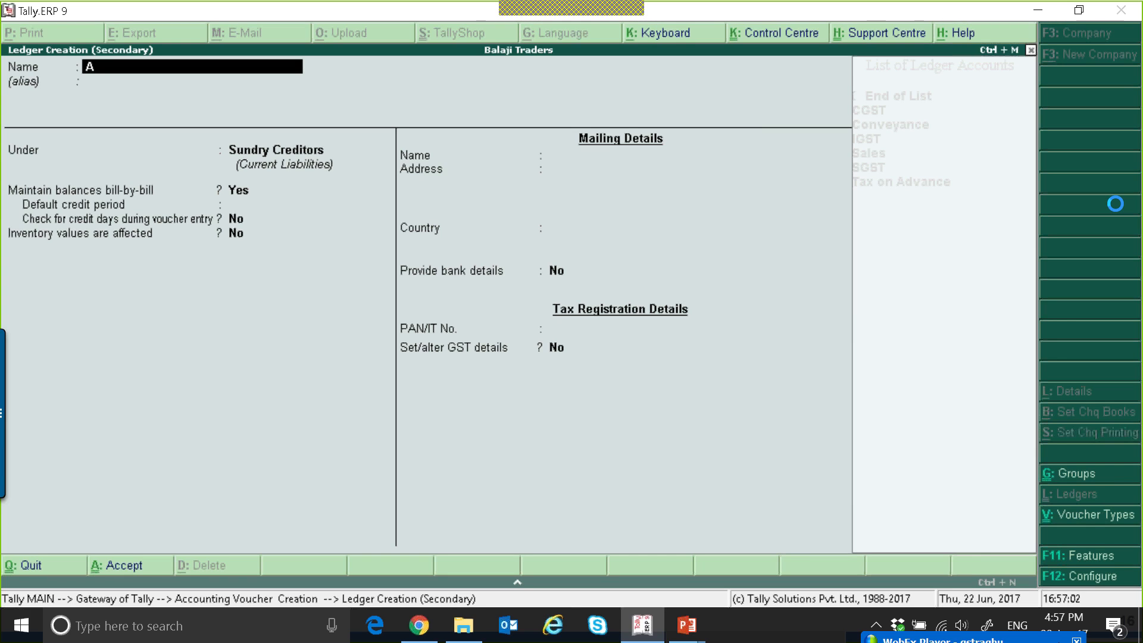
{"action": "type", "text": "dvertisement Service"}
{"action": "key", "text": "Return"}
Group the Advertisement Service ledger under Sales Accounts, keeping inventory values affected and GST applicable.
{"action": "key", "text": "Return"}
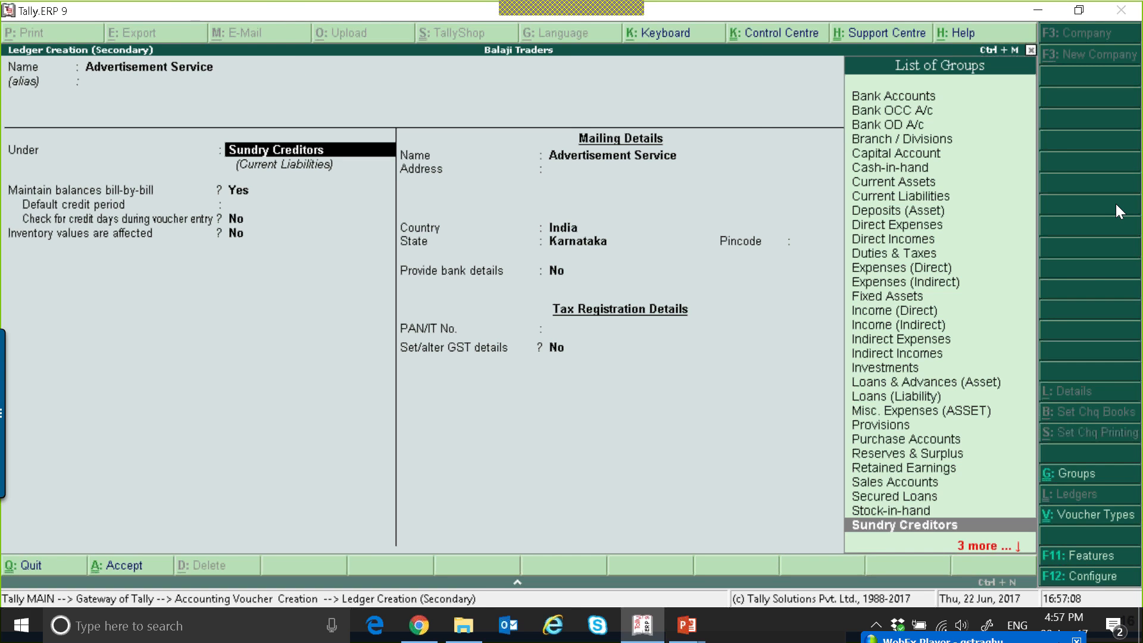
{"action": "type", "text": "Sa"}
{"action": "key", "text": "Return"}
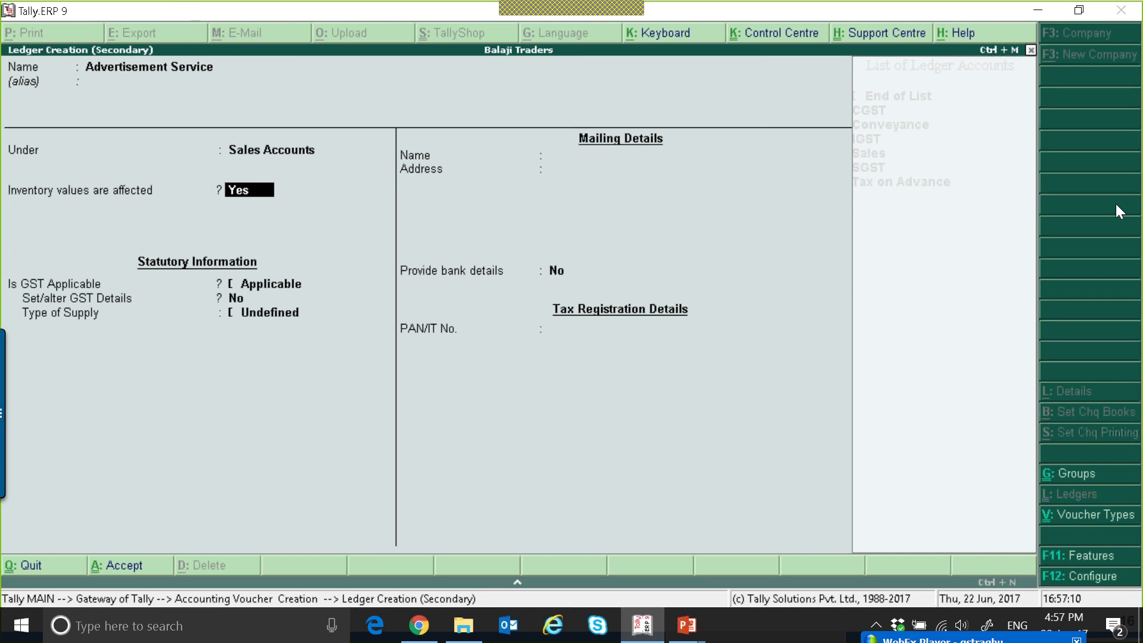
{"action": "key", "text": "Return"}
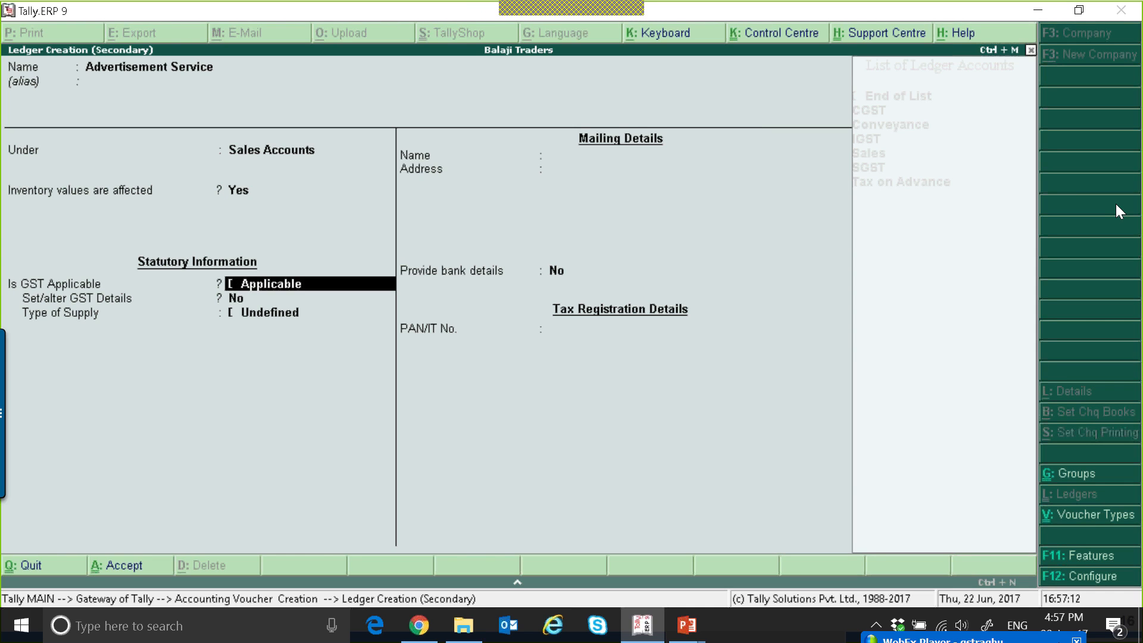
{"action": "key", "text": "BackSpace"}
{"action": "key", "text": "Down"}
{"action": "key", "text": "Return"}
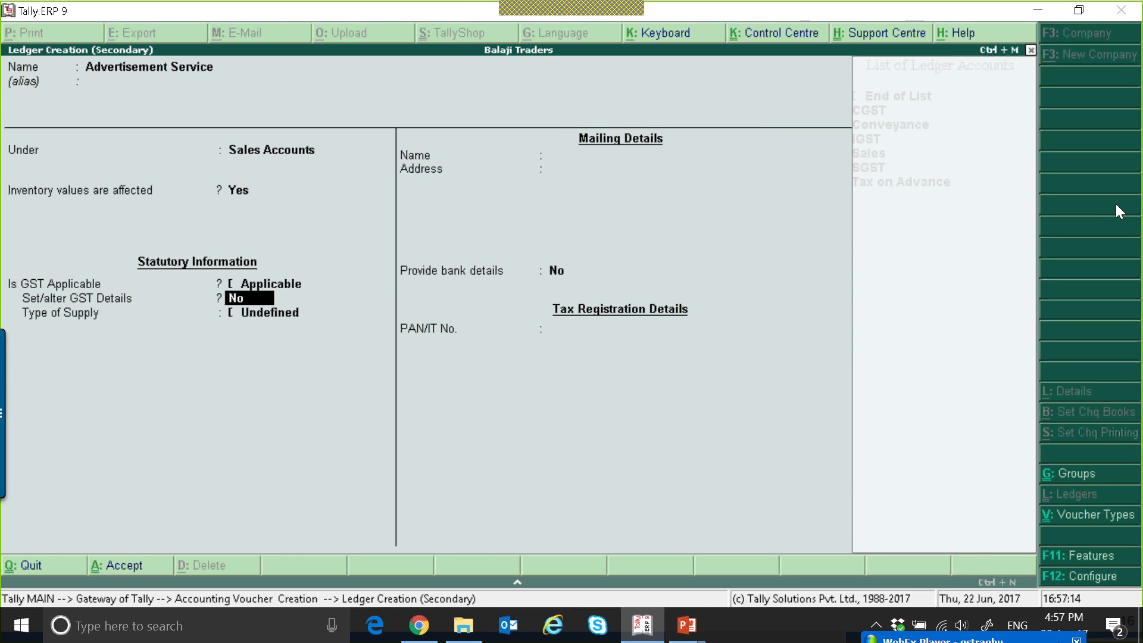
Enable GST details for the ledger and enter the description Ad Service with HSN/SAC 3462346, keeping it as a GST item.
{"action": "key", "text": "y"}
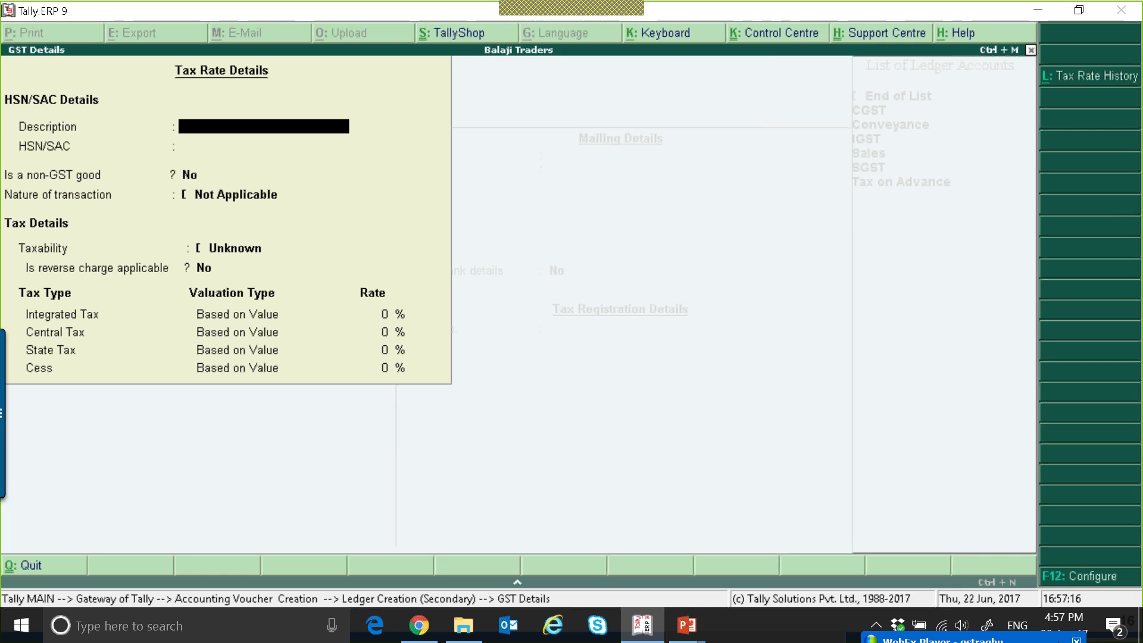
{"action": "type", "text": "Ad Servcie"}
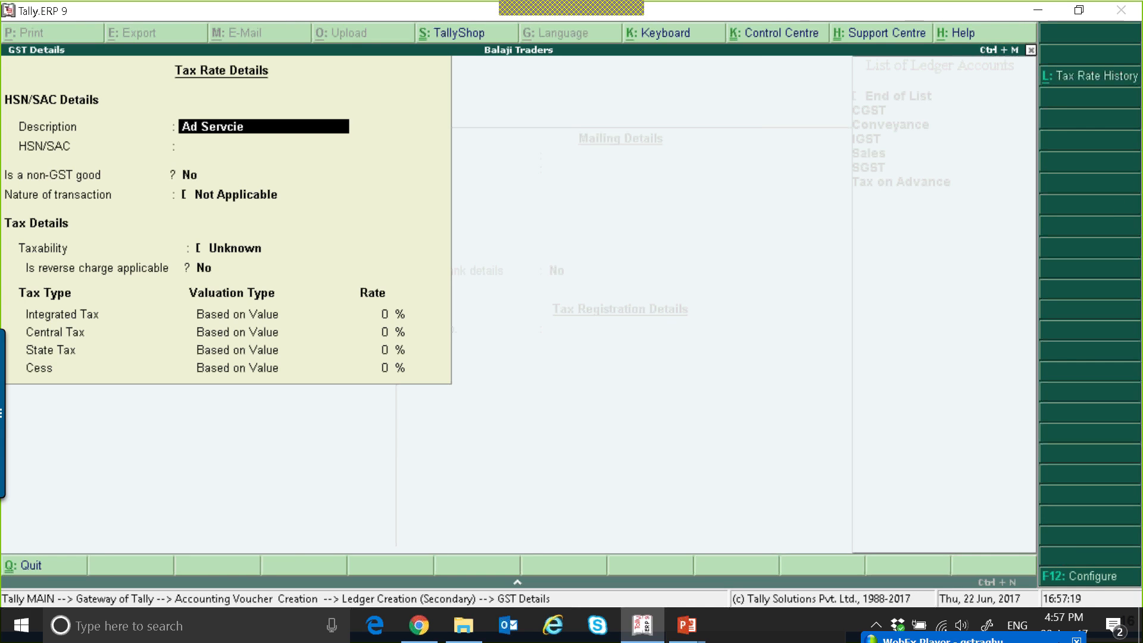
{"action": "key", "text": "BackSpace"}
{"action": "key", "text": "BackSpace"}
{"action": "key", "text": "BackSpace"}
{"action": "type", "text": "ice"}
{"action": "key", "text": "Return"}
{"action": "type", "text": "3462346"}
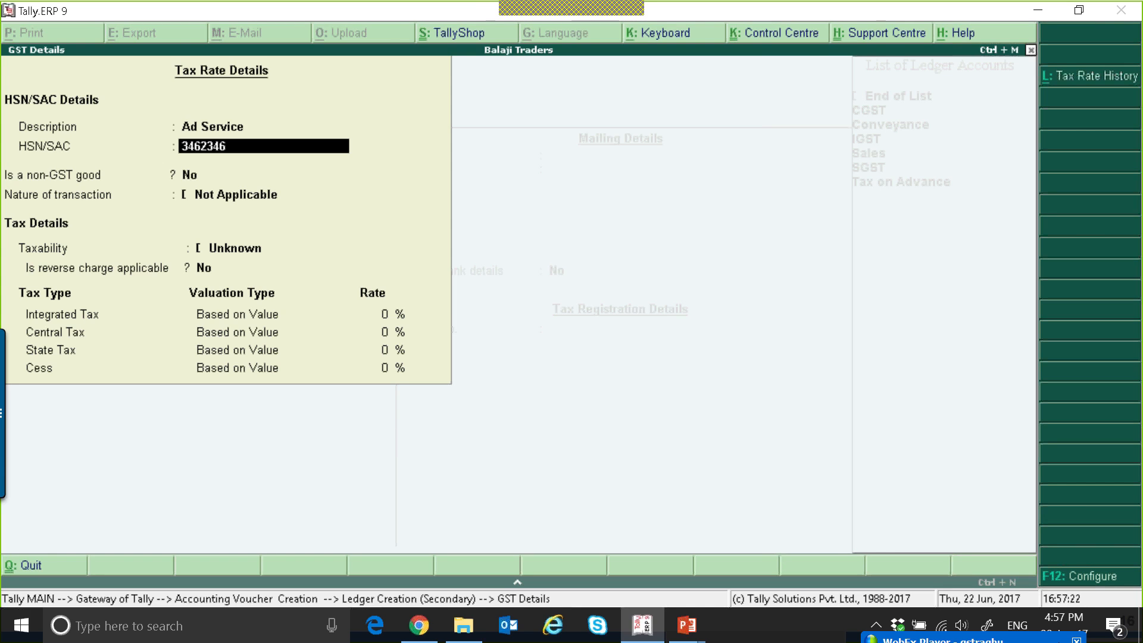
{"action": "key", "text": "Return"}
{"action": "key", "text": "Return"}
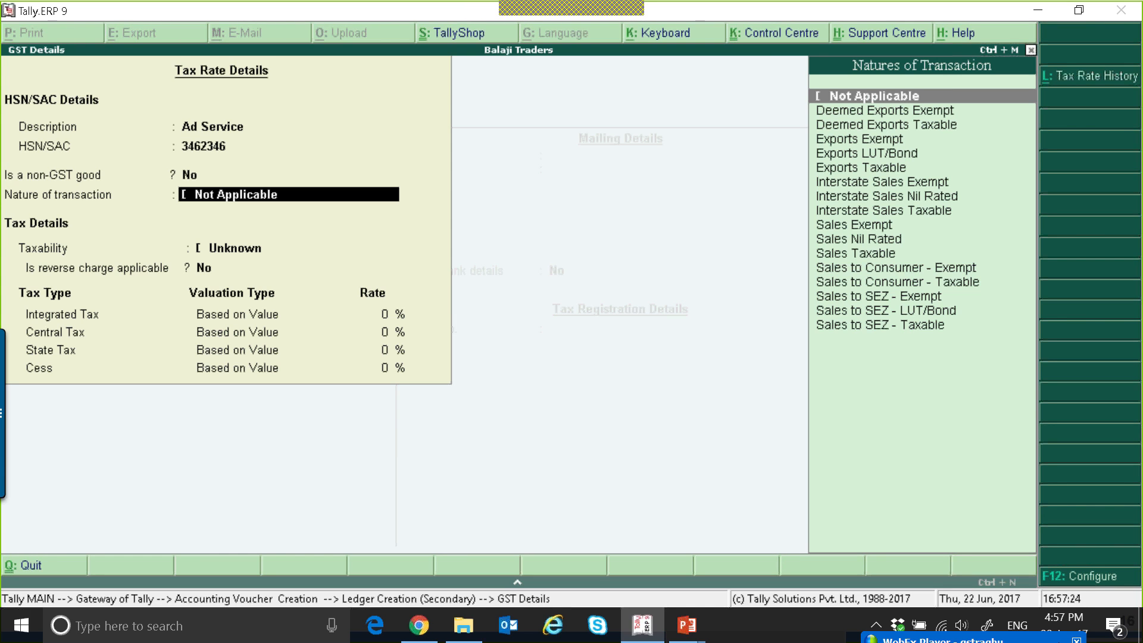
Set the nature of transaction to Sales Taxable with 12% integrated tax and accept the tax rate details.
{"action": "key", "text": "Down"}
{"action": "key", "text": "Down"}
{"action": "key", "text": "Down"}
{"action": "key", "text": "Down"}
{"action": "key", "text": "Down"}
{"action": "key", "text": "Down"}
{"action": "key", "text": "Down"}
{"action": "key", "text": "Down"}
{"action": "key", "text": "Down"}
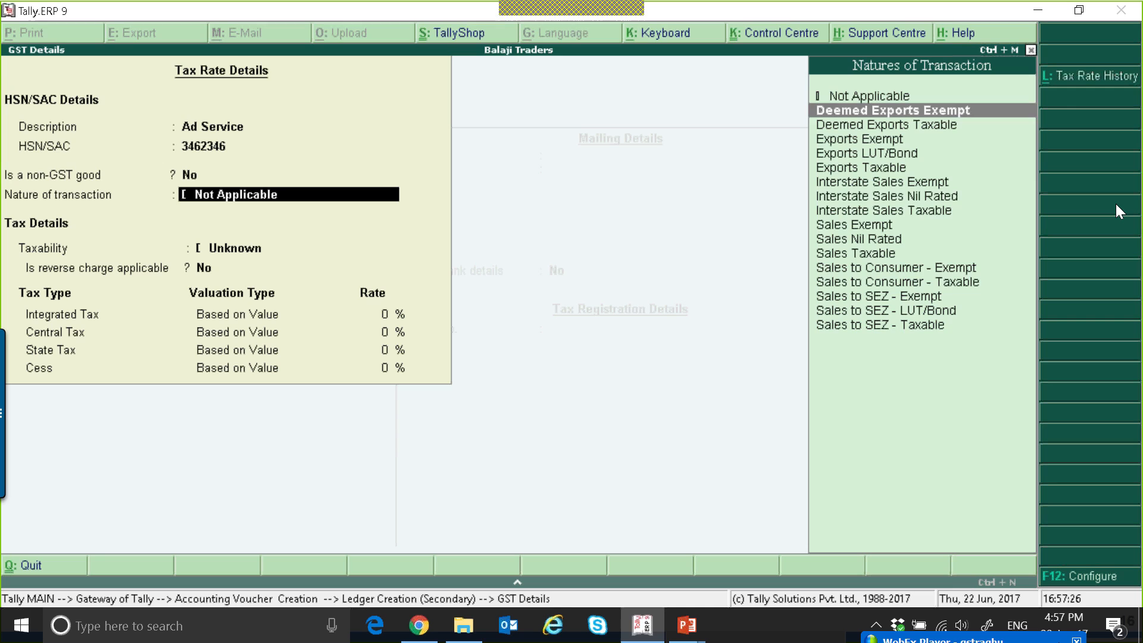
{"action": "key", "text": "Down"}
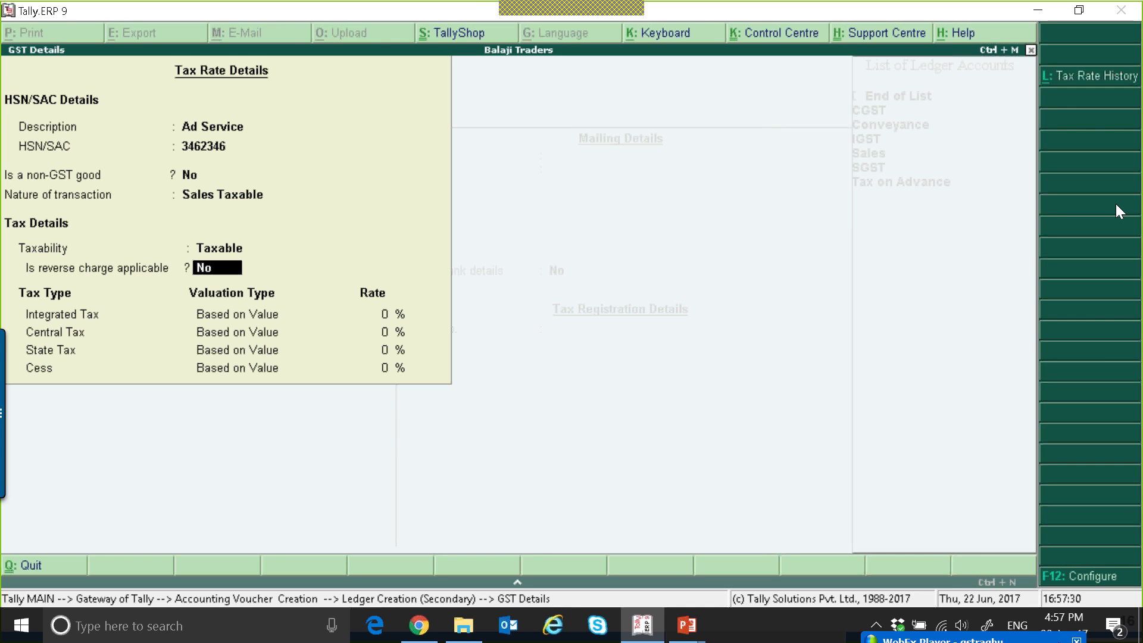
{"action": "key", "text": "Return"}
{"action": "type", "text": "12"}
{"action": "key", "text": "Return"}
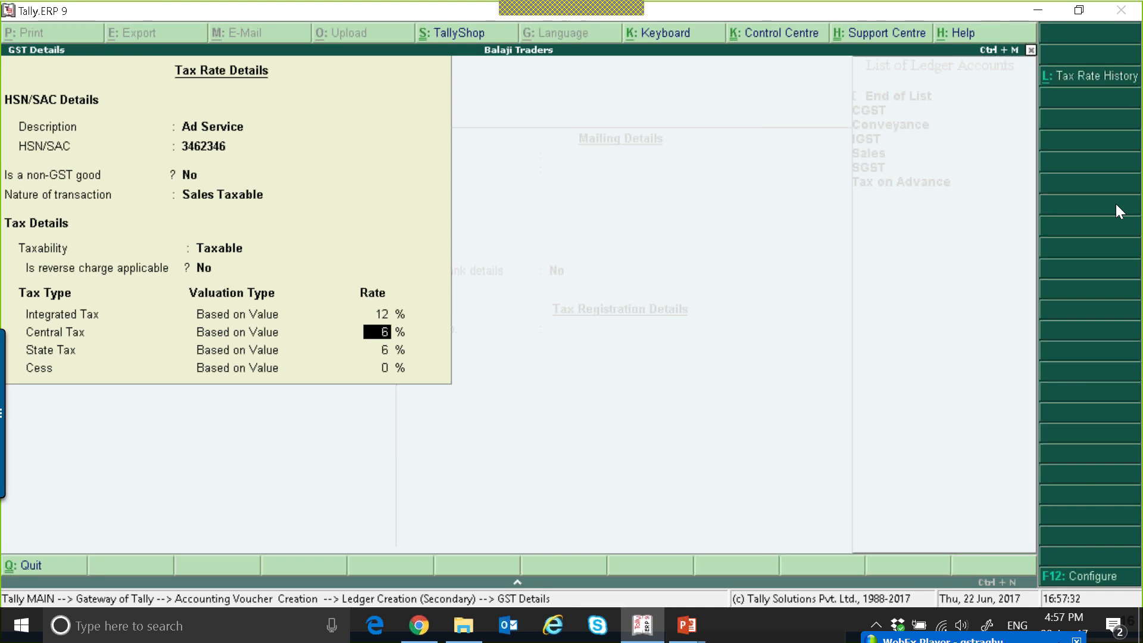
{"action": "key", "text": "ctrl+a"}
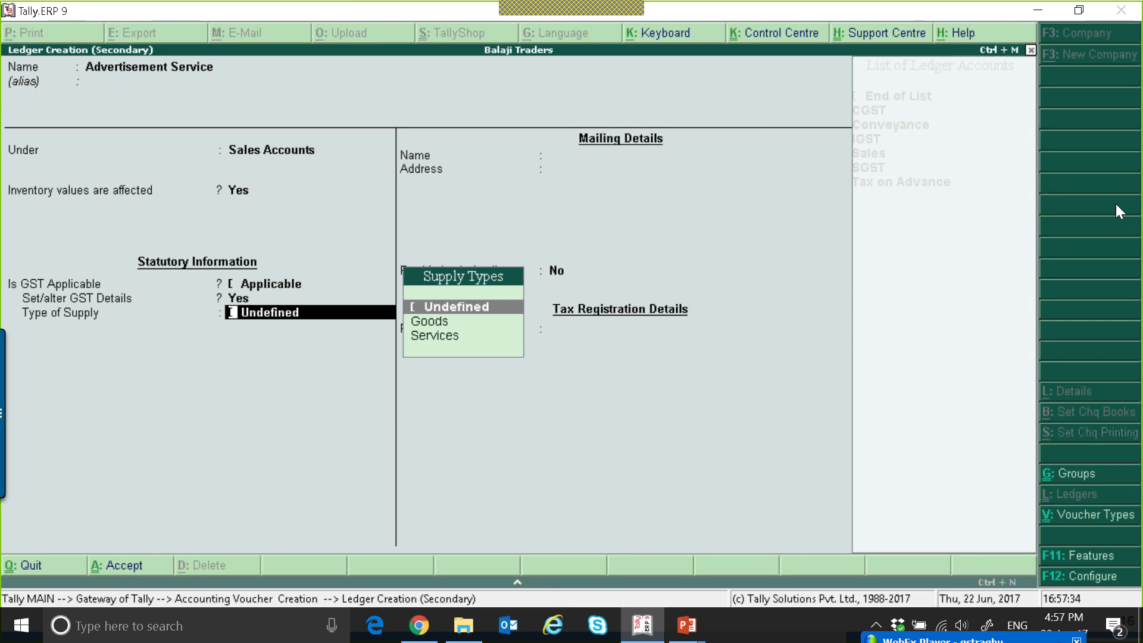
Set the ledger's type of supply to Services after reviewing the available supply types.
{"action": "key", "text": "Down"}
{"action": "key", "text": "Down"}
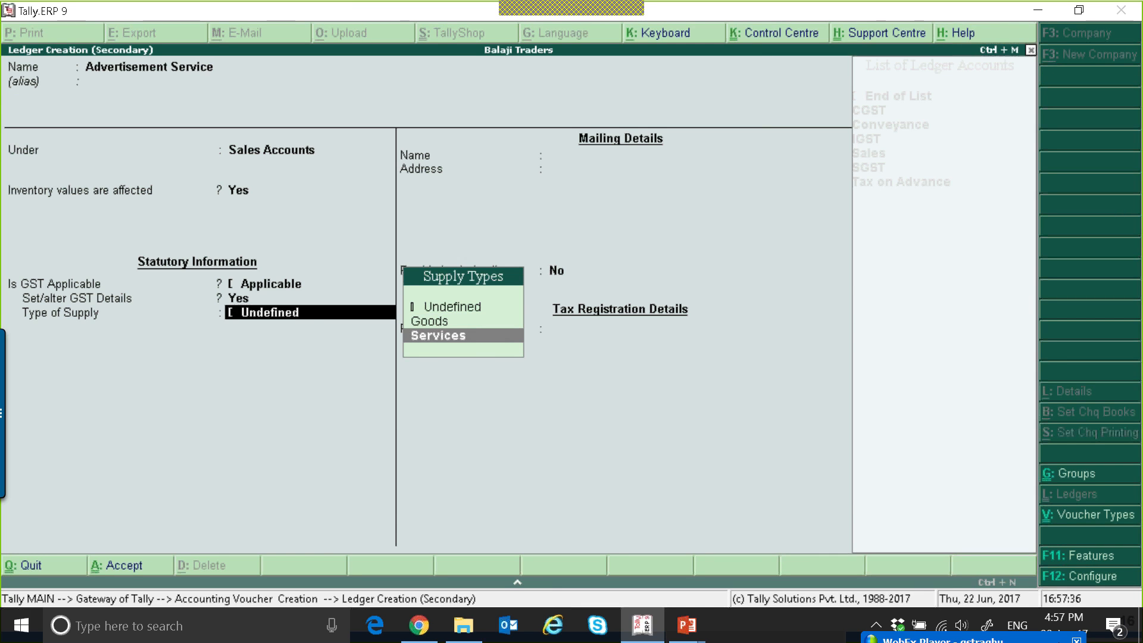
{"action": "key", "text": "Return"}
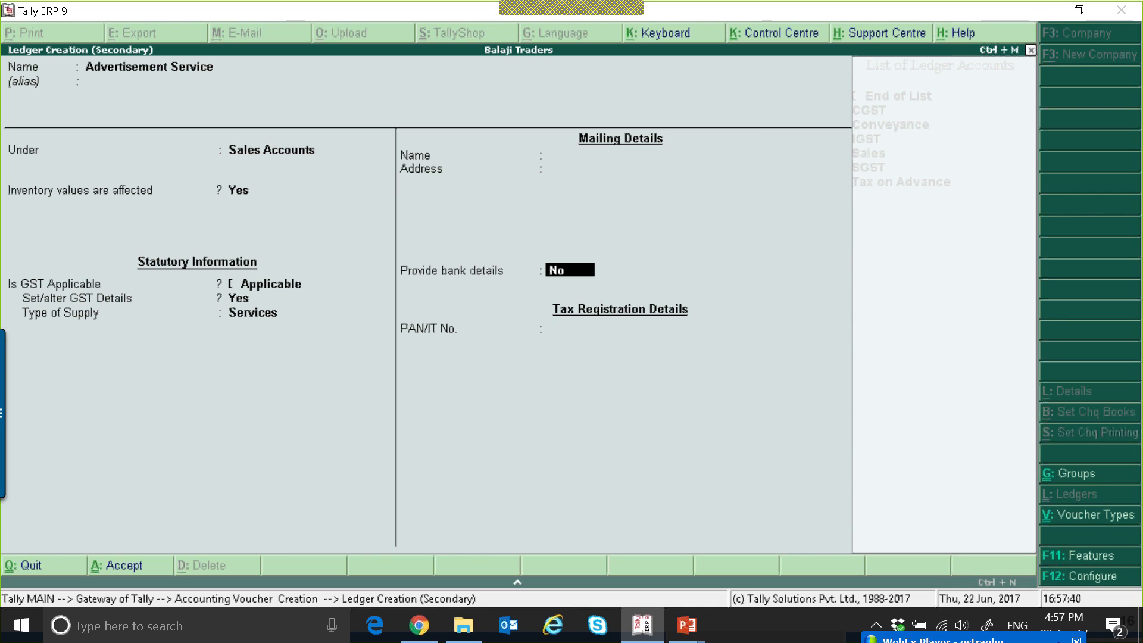
{"action": "key", "text": "BackSpace"}
{"action": "key", "text": "Up"}
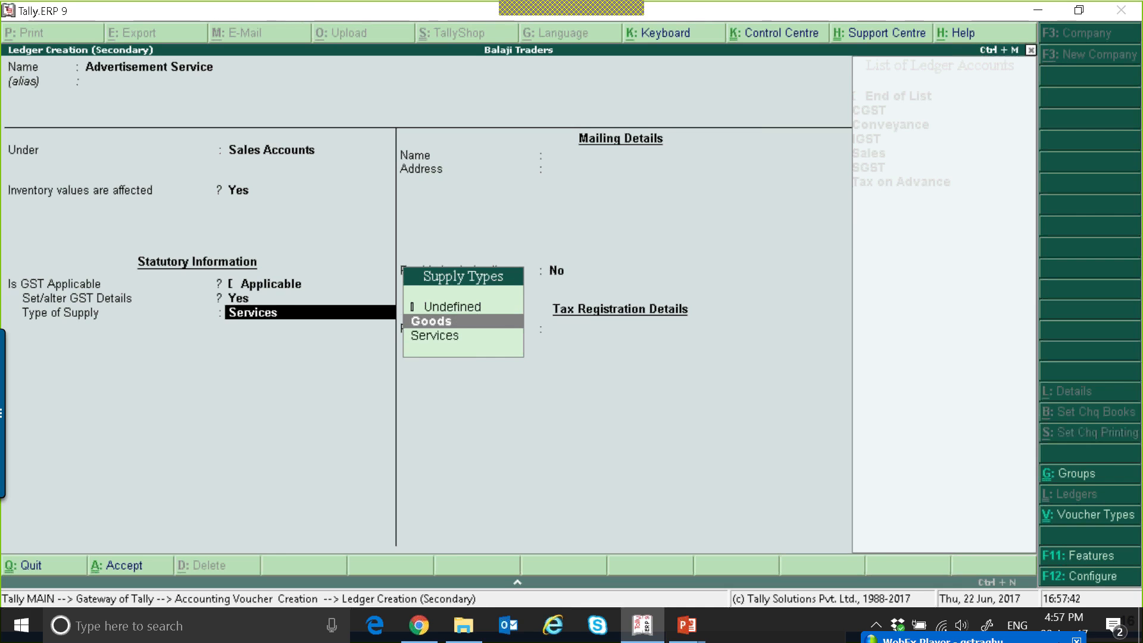
{"action": "key", "text": "Up"}
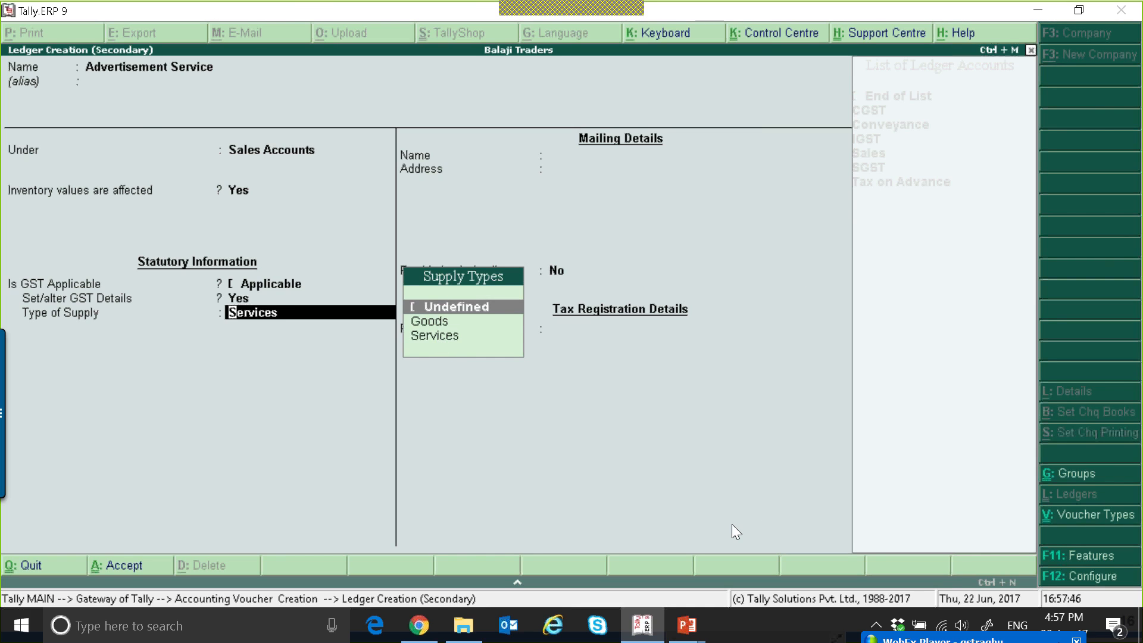
{"action": "key", "text": "Down"}
{"action": "key", "text": "Down"}
{"action": "key", "text": "Return"}
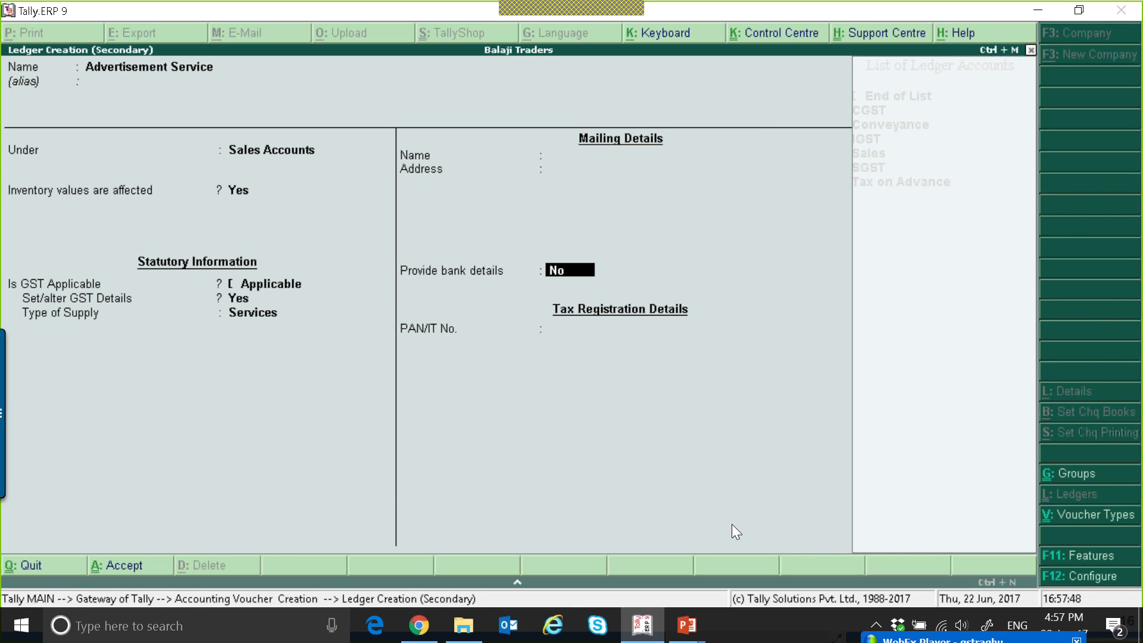
Enter 1,00,000 for Advertisement Service in the voucher and accept its default tax classification.
{"action": "type", "text": "100000"}
{"action": "key", "text": "Return"}
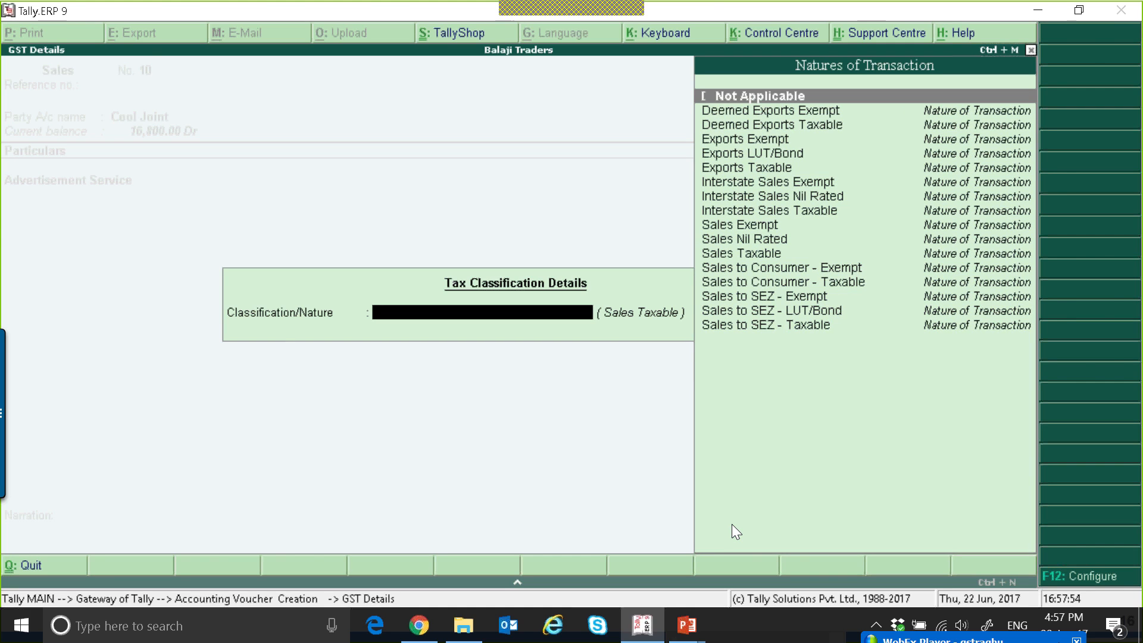
{"action": "key", "text": "Return"}
Add the CGST and SGST ledgers to the voucher and accept Cool Joint's bill-wise details as New Ref 10.
{"action": "type", "text": "cg"}
{"action": "key", "text": "Return"}
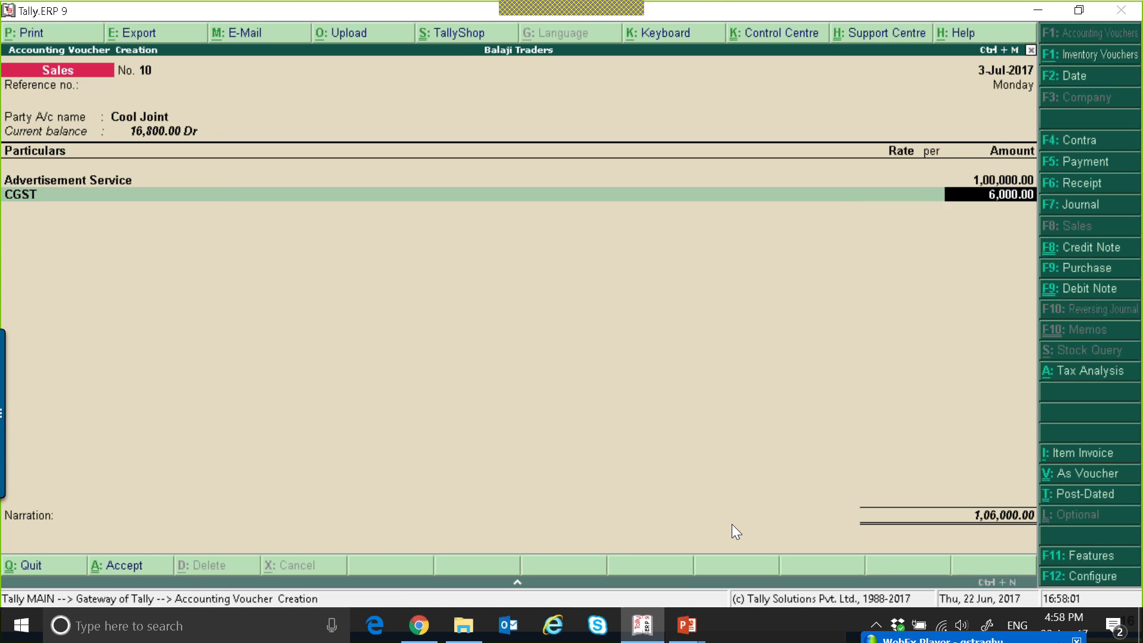
{"action": "key", "text": "Return"}
{"action": "type", "text": "sg"}
{"action": "key", "text": "Return"}
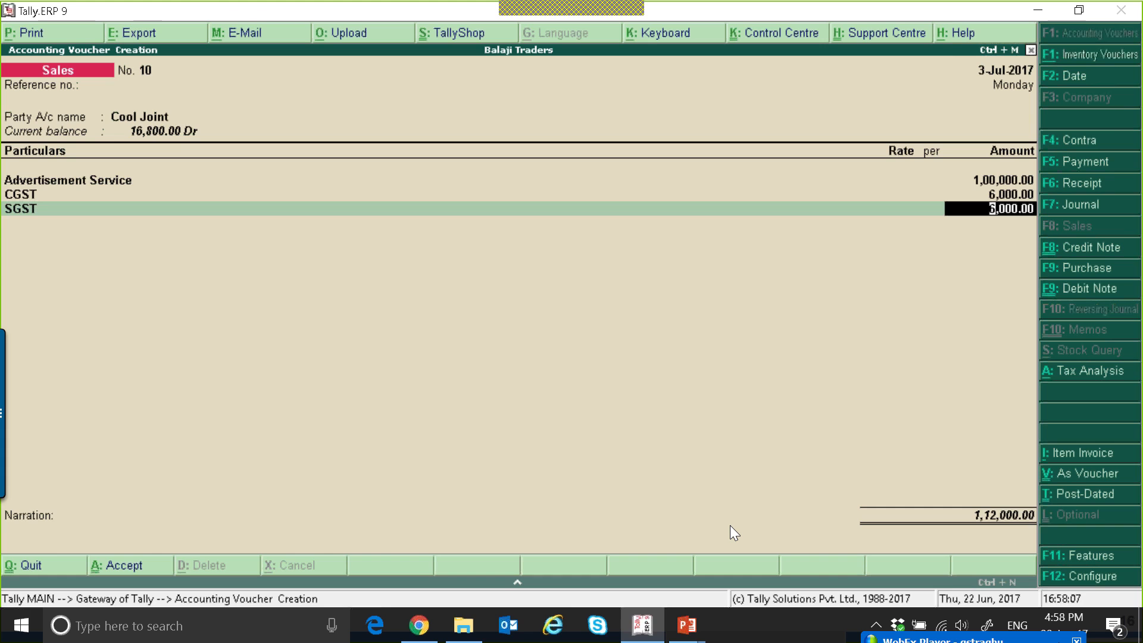
{"action": "key", "text": "Return"}
{"action": "key", "text": "Return"}
{"action": "key", "text": "Return"}
{"action": "key", "text": "Return"}
{"action": "key", "text": "Return"}
{"action": "key", "text": "Return"}
{"action": "key", "text": "Return"}
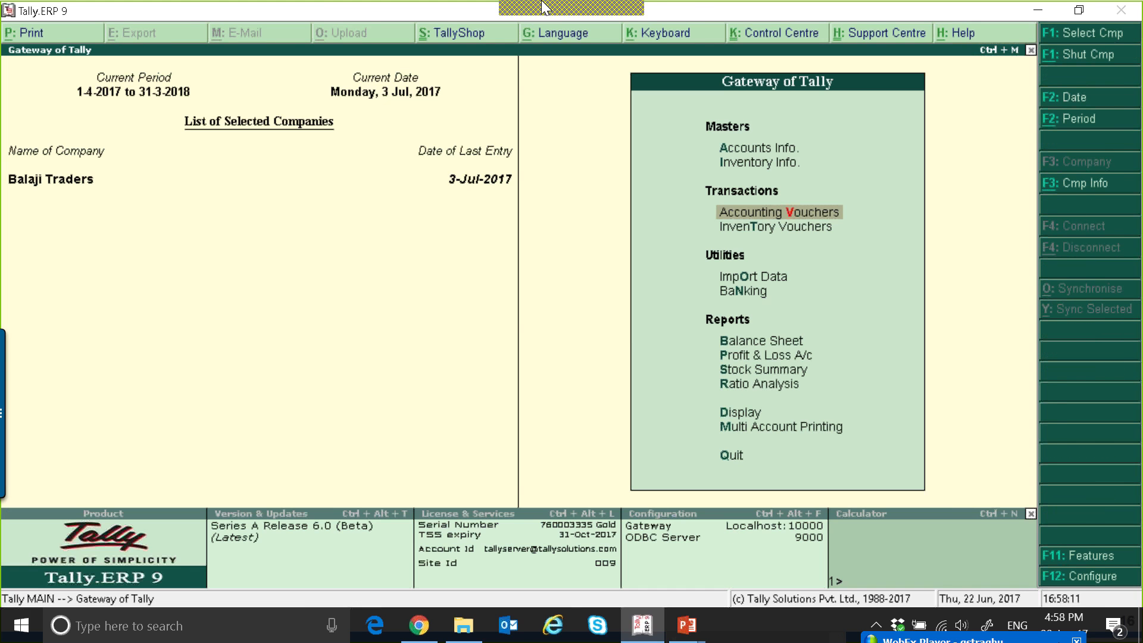
{"action": "mouse_move", "coordinate": [543, 3]}
{"action": "left_click", "coordinate": [689, 22]}
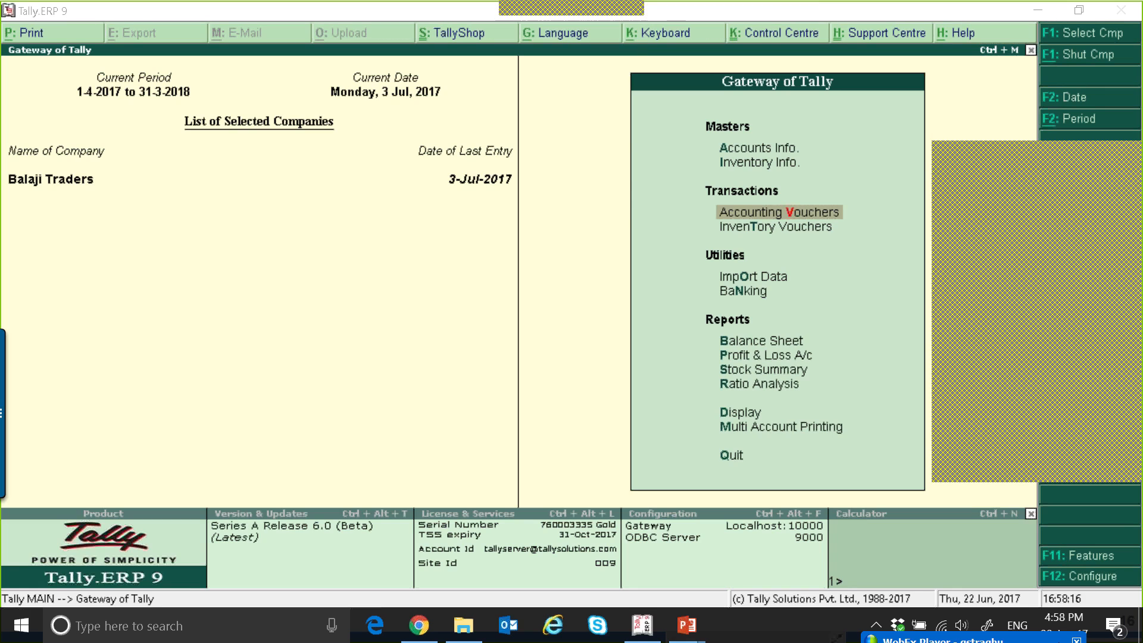
{"action": "mouse_move", "coordinate": [642, 623]}
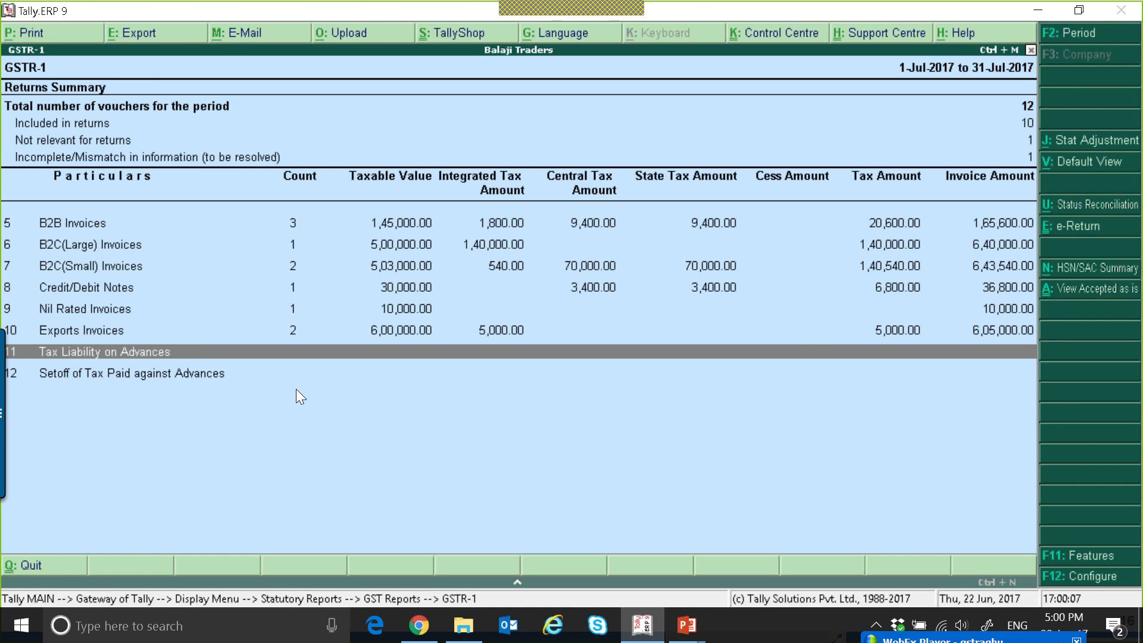
Close the GSTR-1 report and return to the Gateway of Tally, declining to quit the program.
{"action": "key", "text": "Escape"}
{"action": "key", "text": "Escape"}
{"action": "key", "text": "Escape"}
{"action": "key", "text": "Escape"}
{"action": "key", "text": "Escape"}
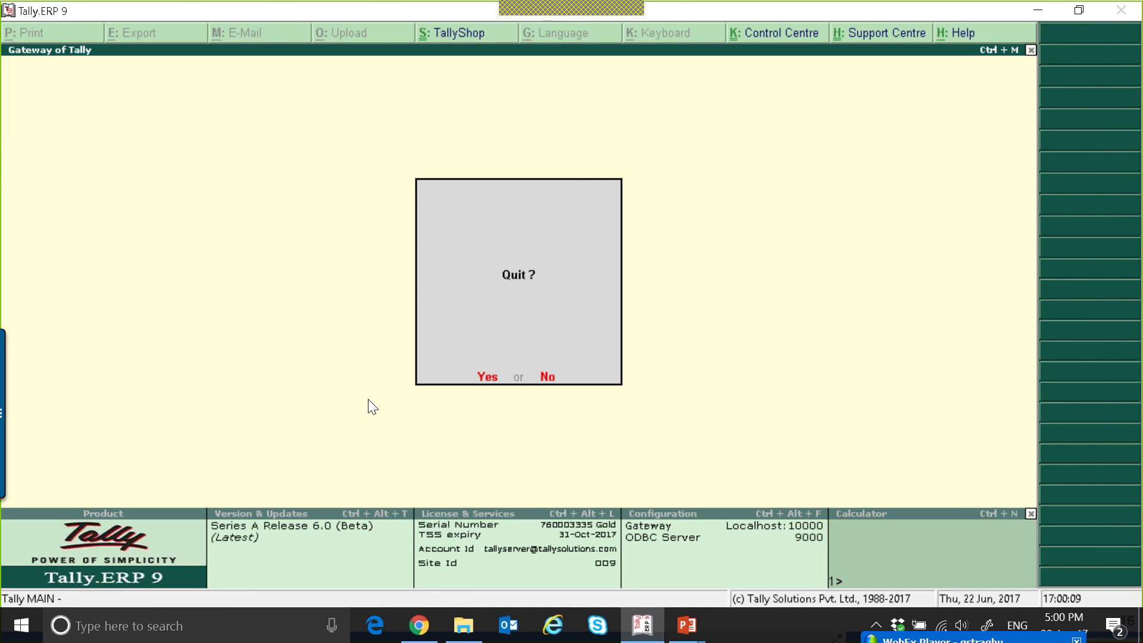
{"action": "key", "text": "n"}
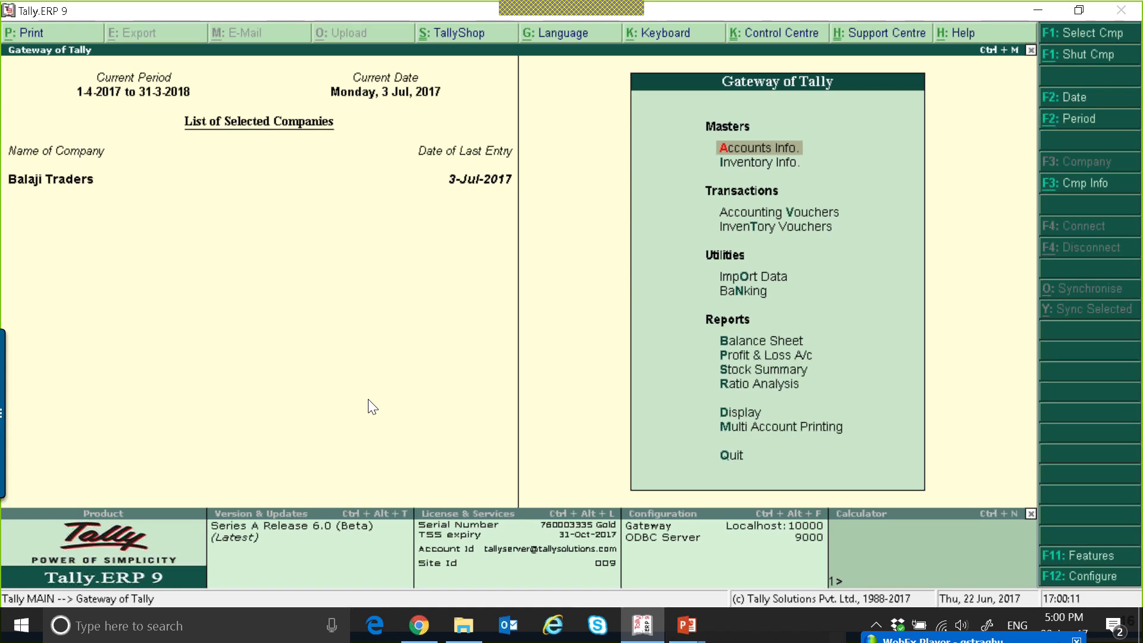
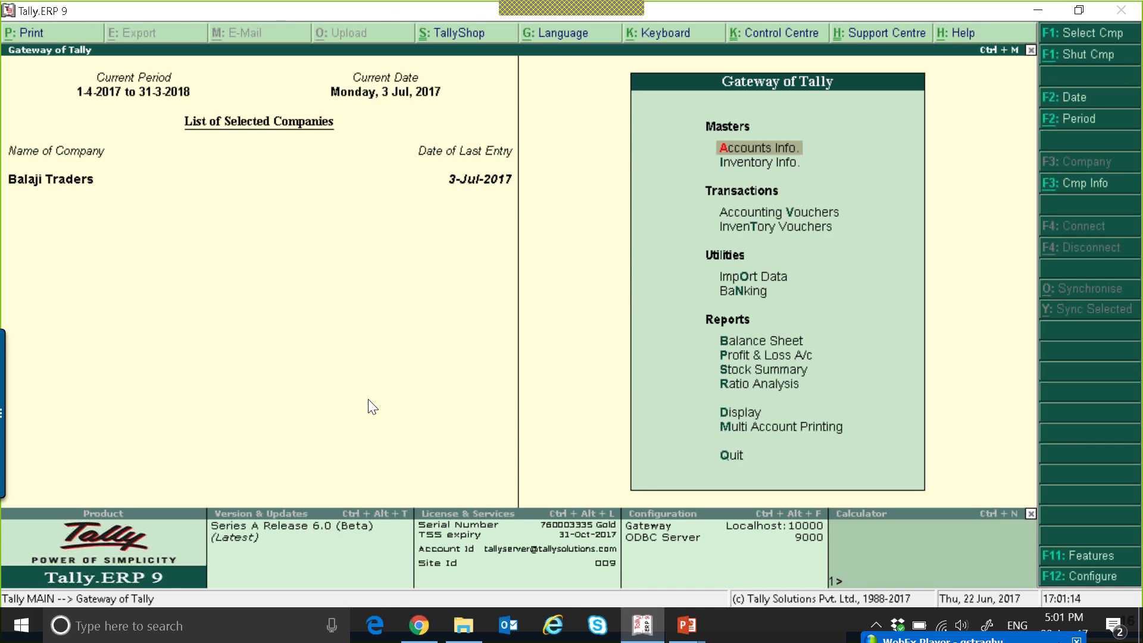
Start a new receipt voucher dated 15-7-2017.
{"action": "key", "text": "v"}
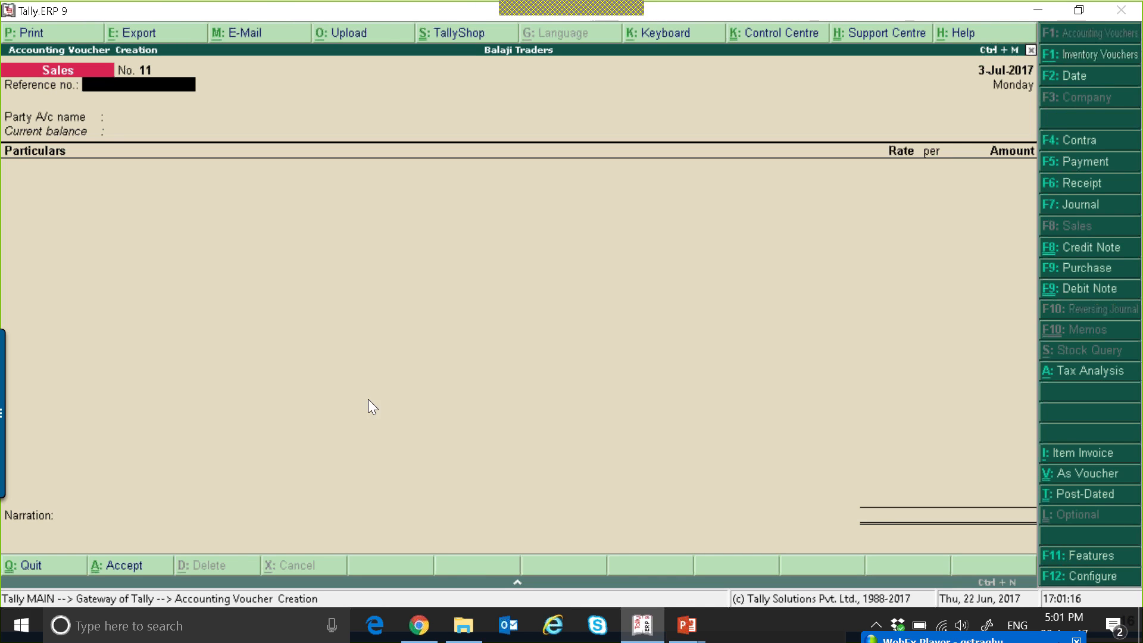
{"action": "key", "text": "F6"}
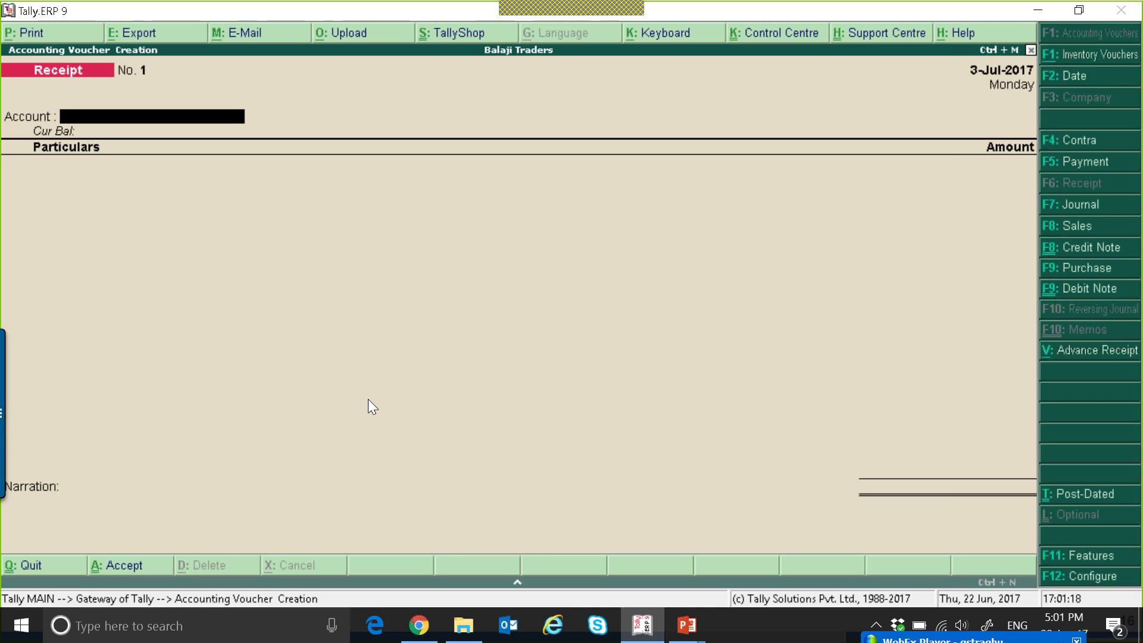
{"action": "key", "text": "F2"}
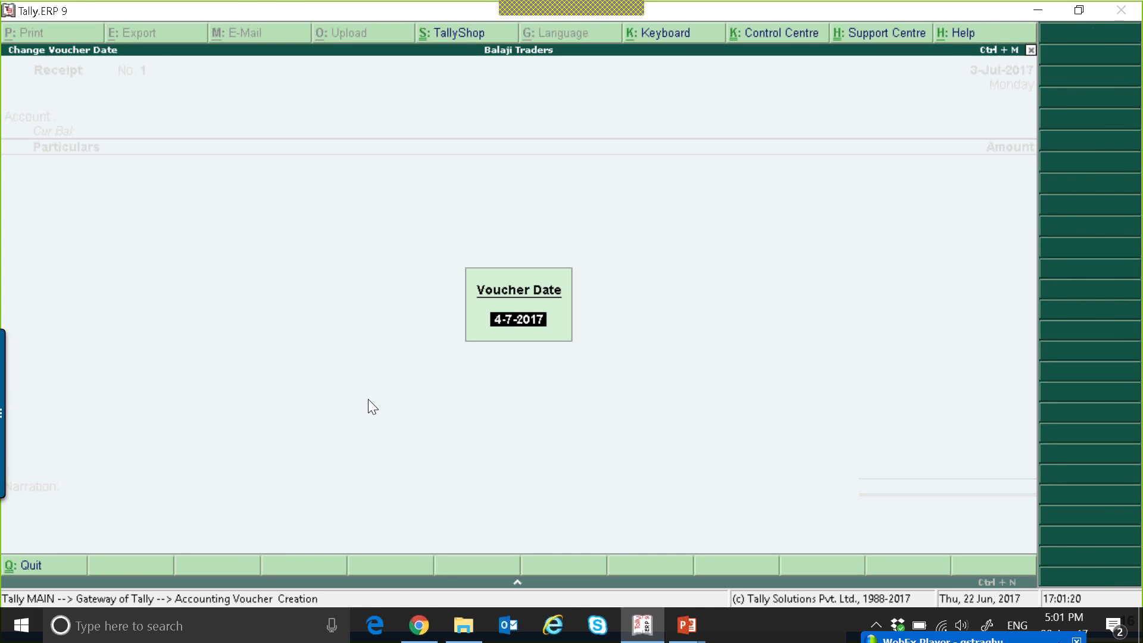
{"action": "type", "text": "15-7"}
{"action": "key", "text": "Return"}
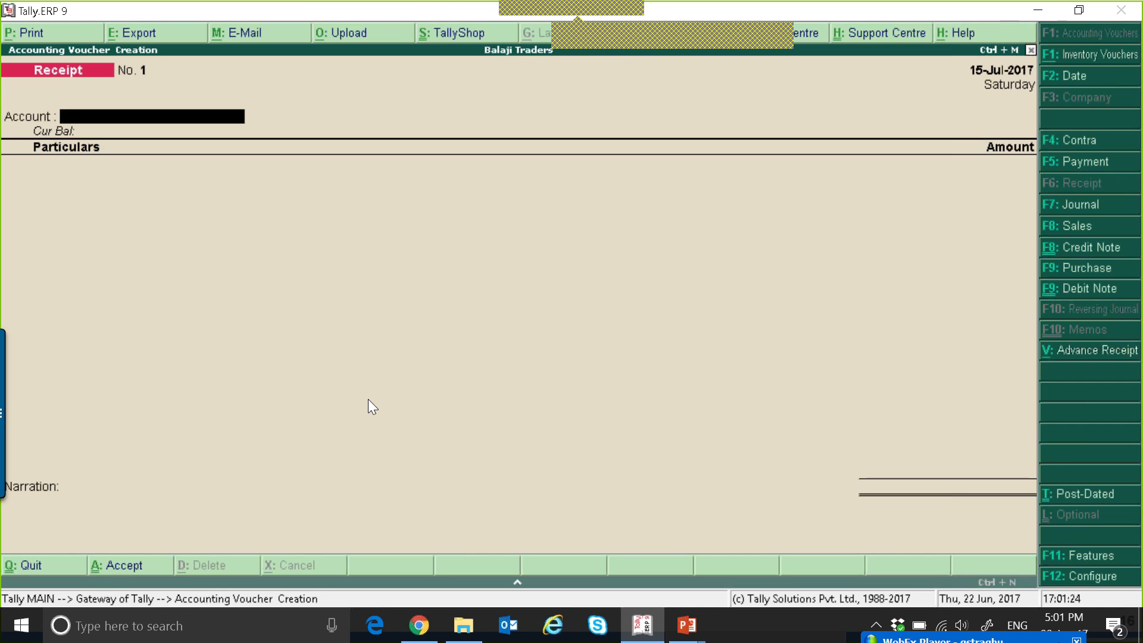
Receive into Cash from Cool Joint, mark the receipt as an Advance Receipt, and open its advance receipt details.
{"action": "key", "text": "space"}
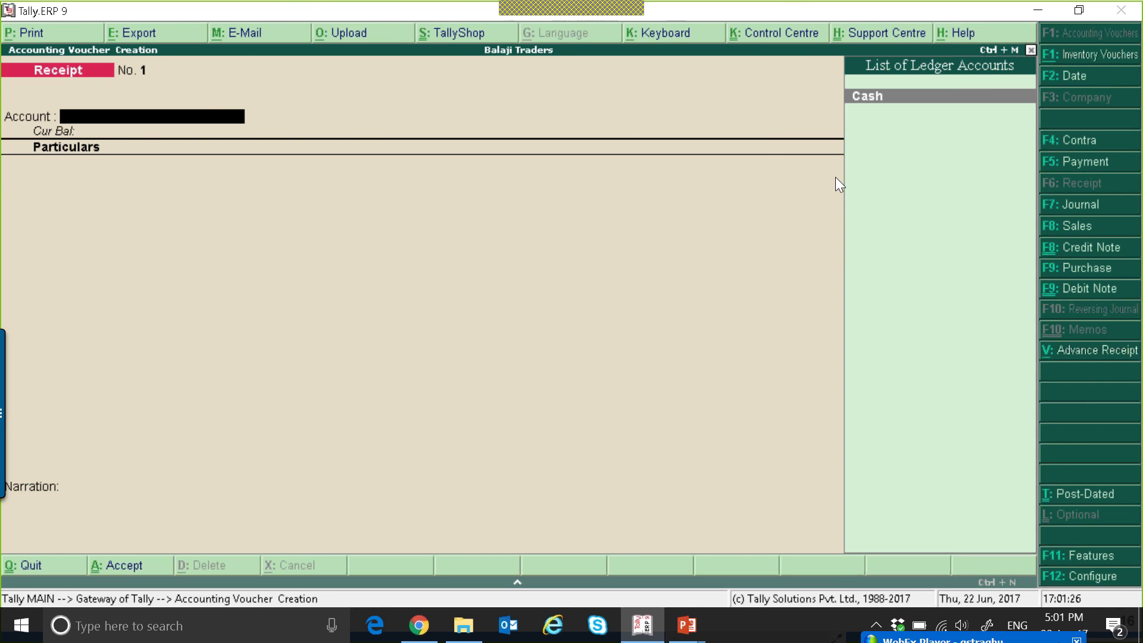
{"action": "key", "text": "Return"}
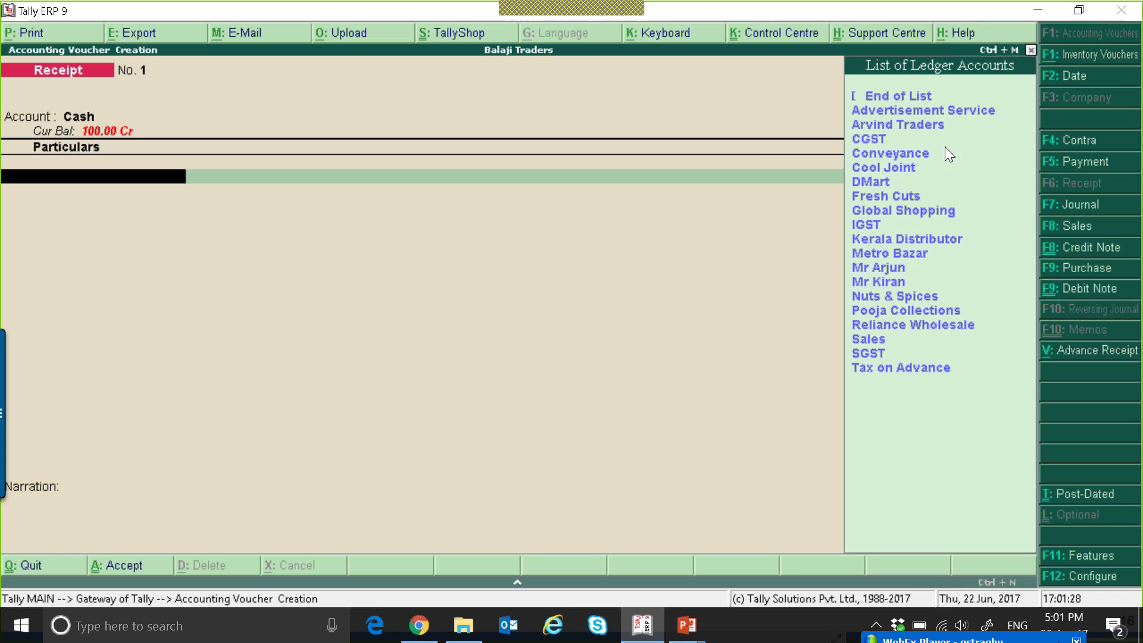
{"action": "left_click", "coordinate": [896, 171]}
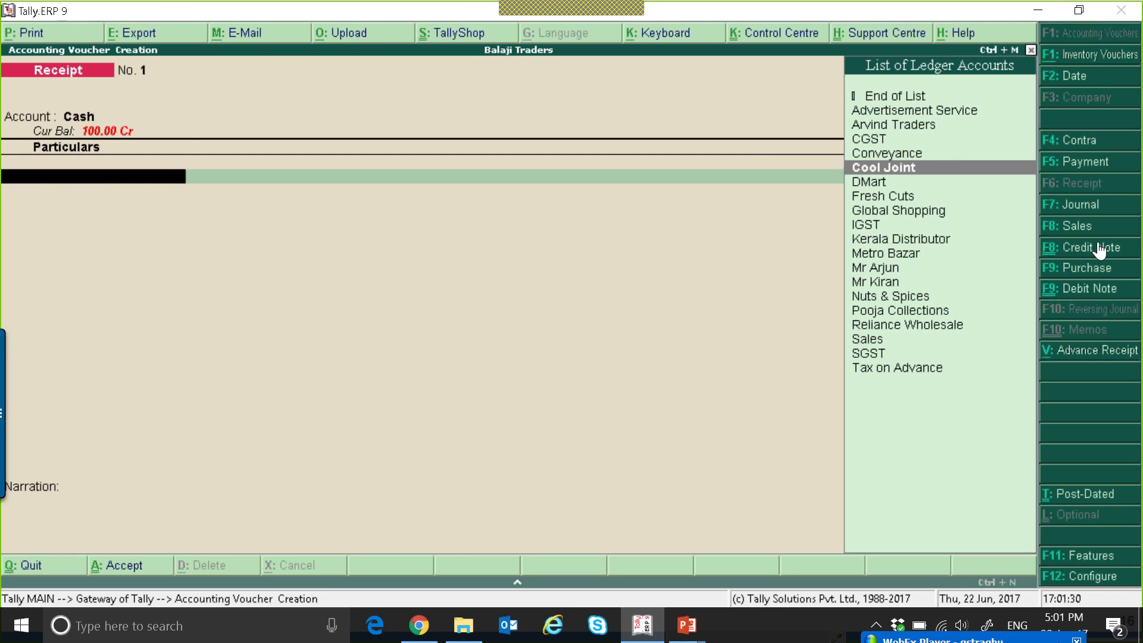
{"action": "key", "text": "Return"}
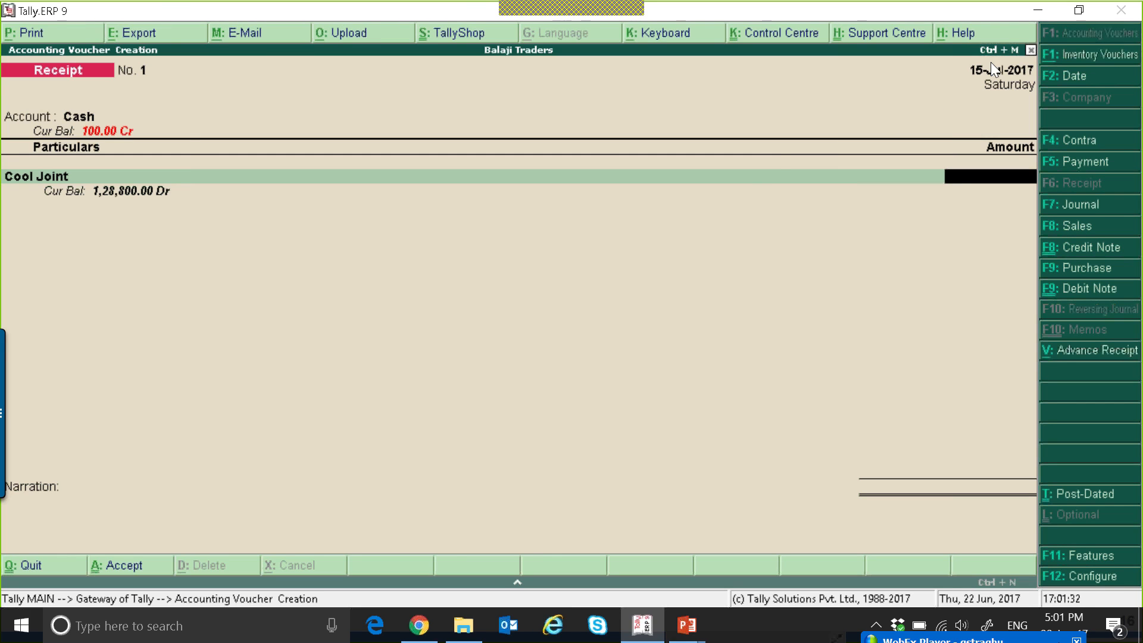
{"action": "left_click", "coordinate": [1063, 359]}
{"action": "key", "text": "Return"}
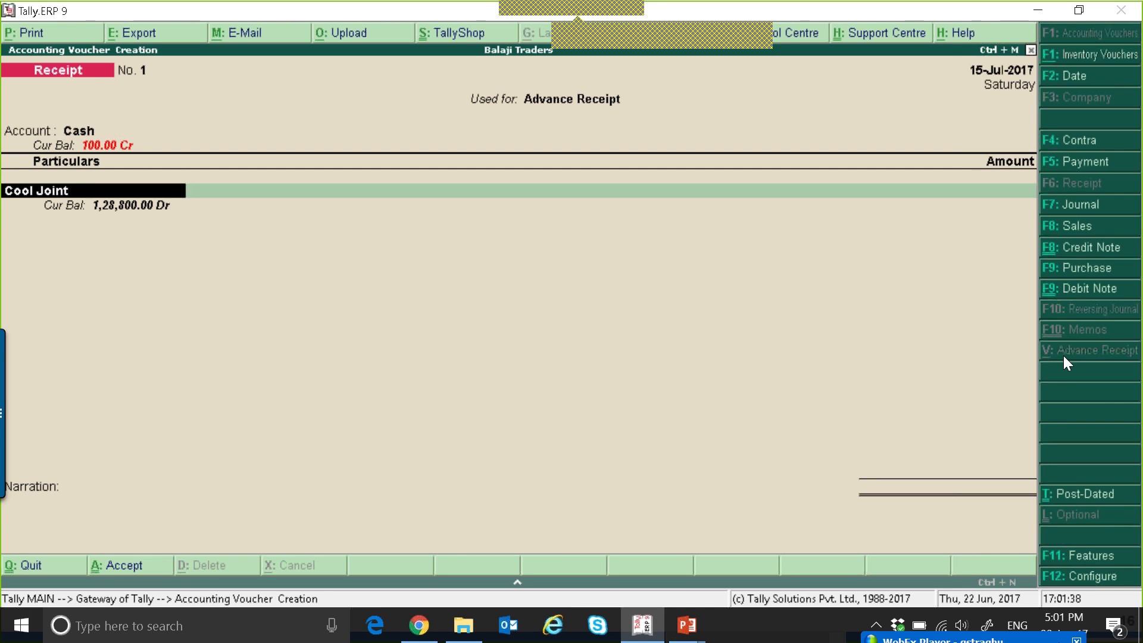
{"action": "key", "text": "Return"}
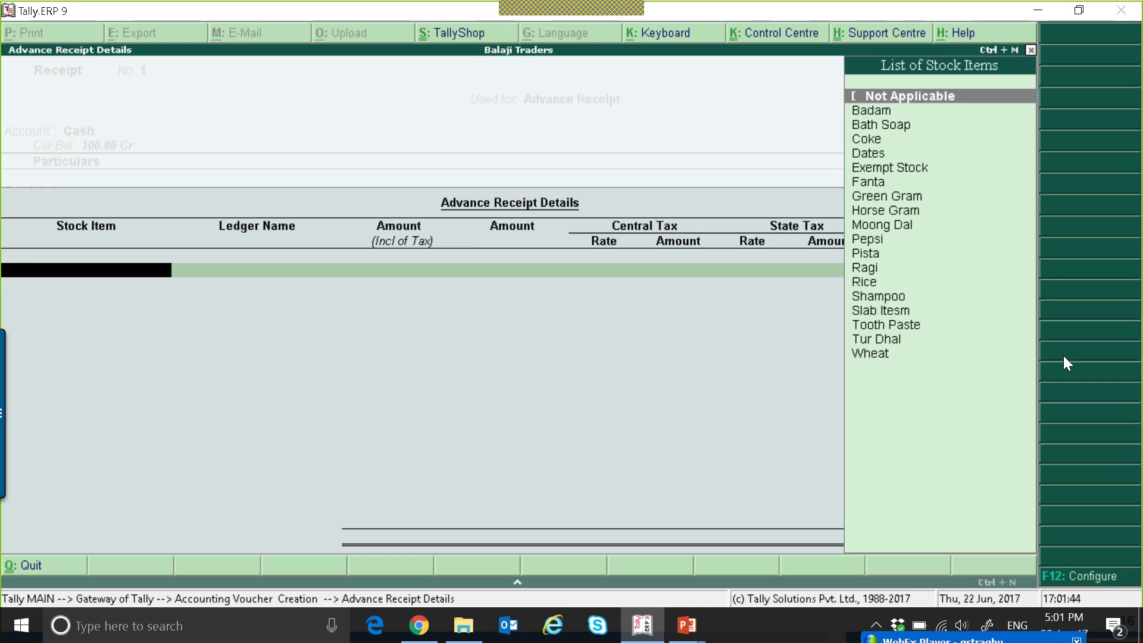
Try Badam as the stock item in the advance receipt details.
{"action": "key", "text": "Down"}
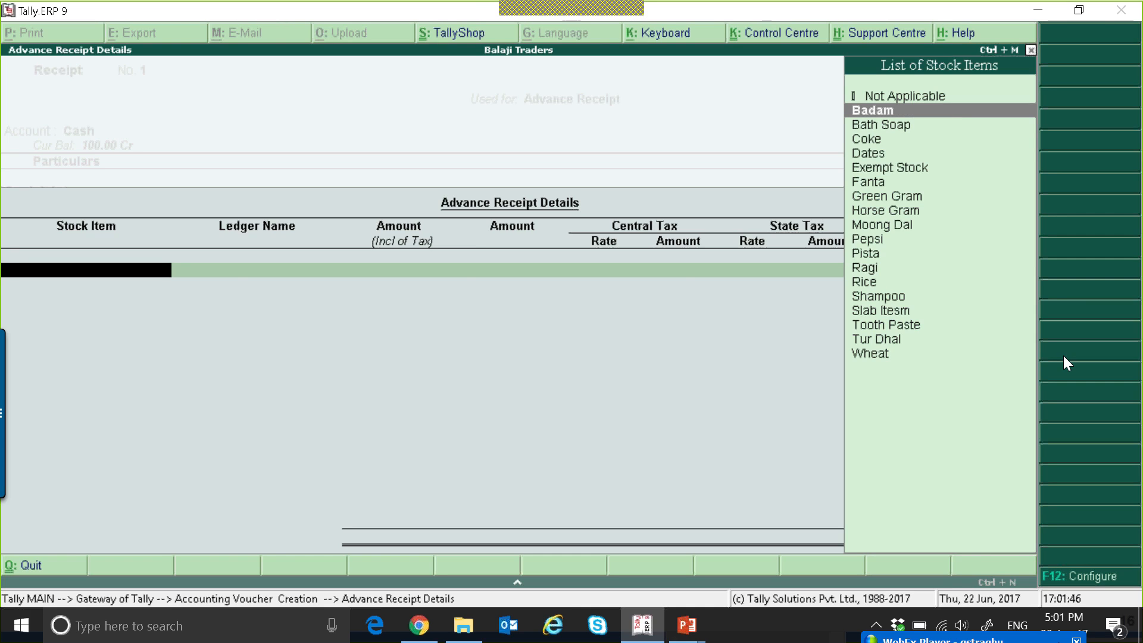
{"action": "key", "text": "Return"}
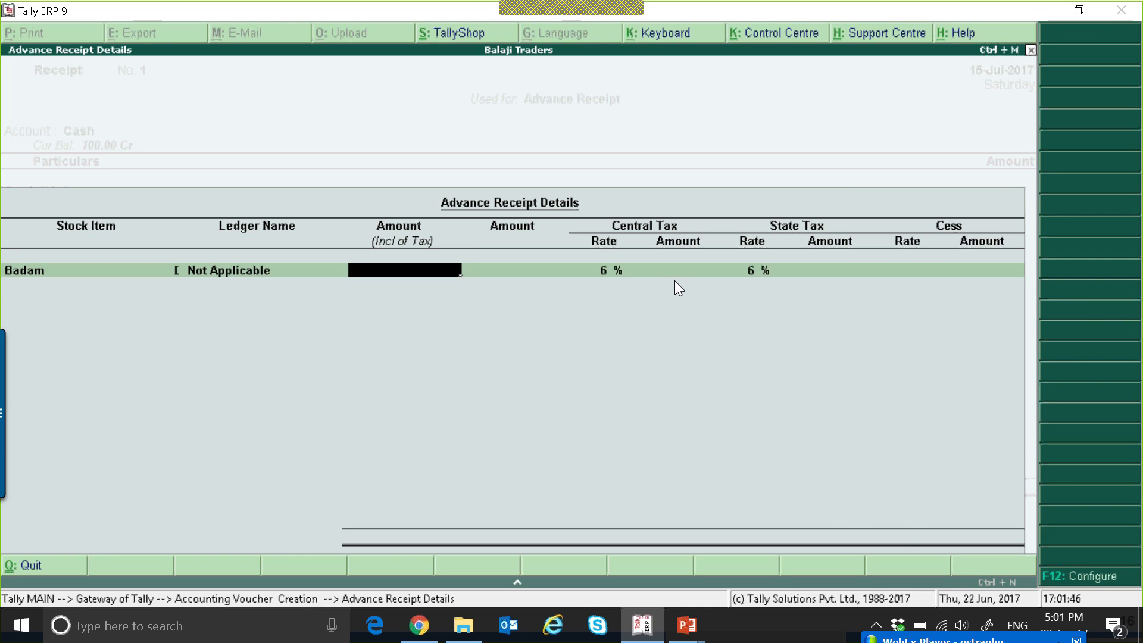
{"action": "key", "text": "BackSpace"}
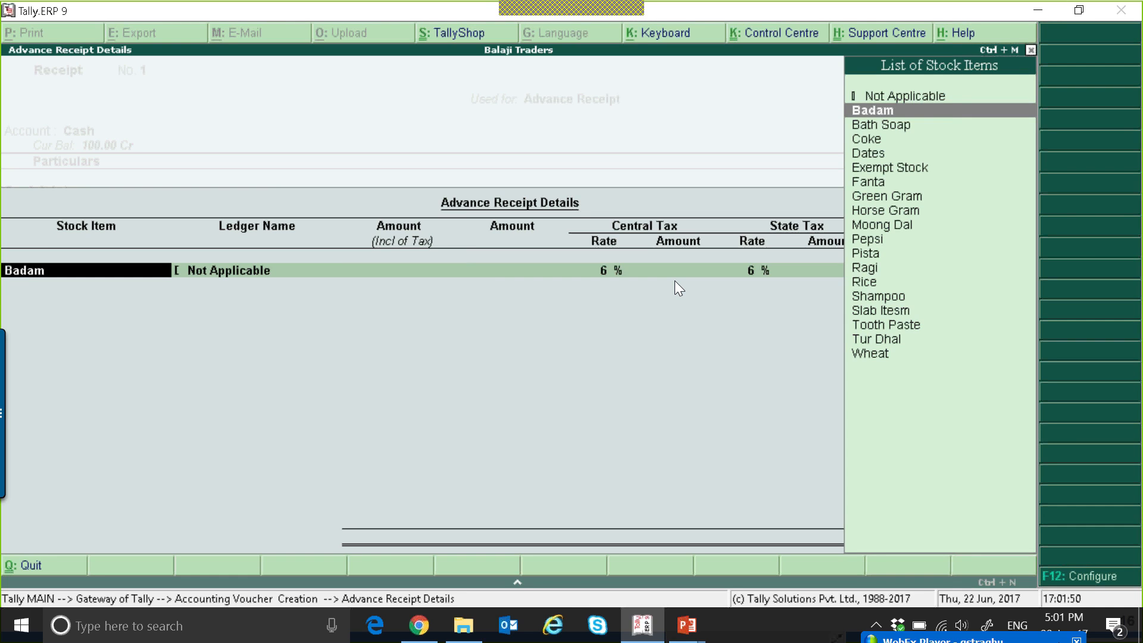
Set the advance's stock item to Not Applicable and its ledger to Sales.
{"action": "key", "text": "Up"}
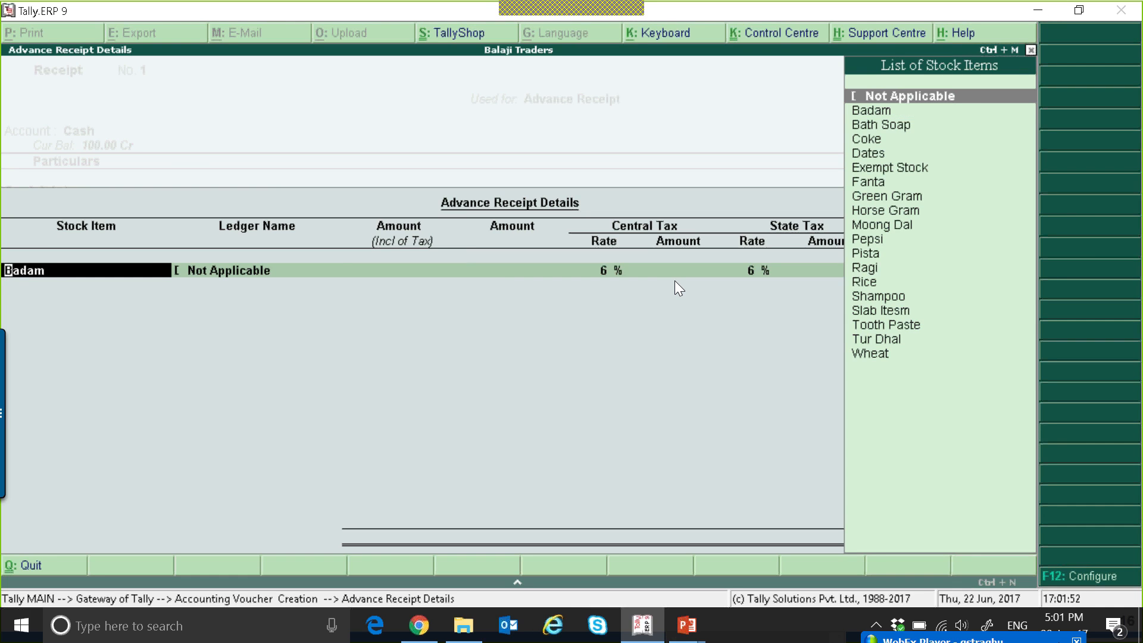
{"action": "key", "text": "Return"}
{"action": "key", "text": "Down"}
{"action": "key", "text": "Down"}
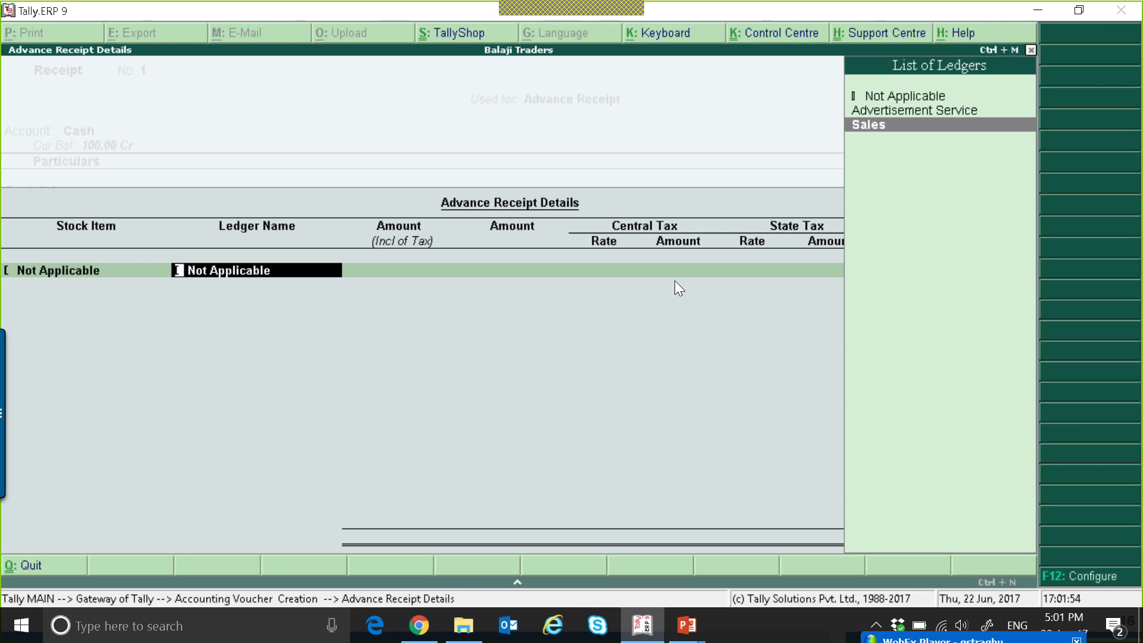
{"action": "key", "text": "Return"}
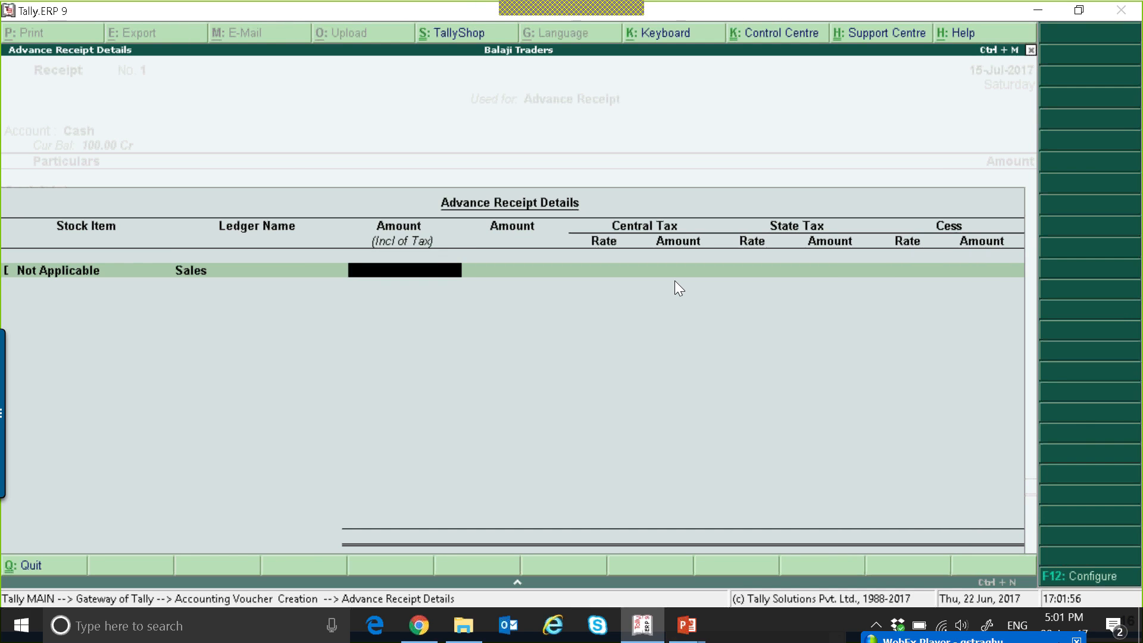
Check the advance details configuration and keep modification of tax details set to Yes.
{"action": "key", "text": "BackSpace"}
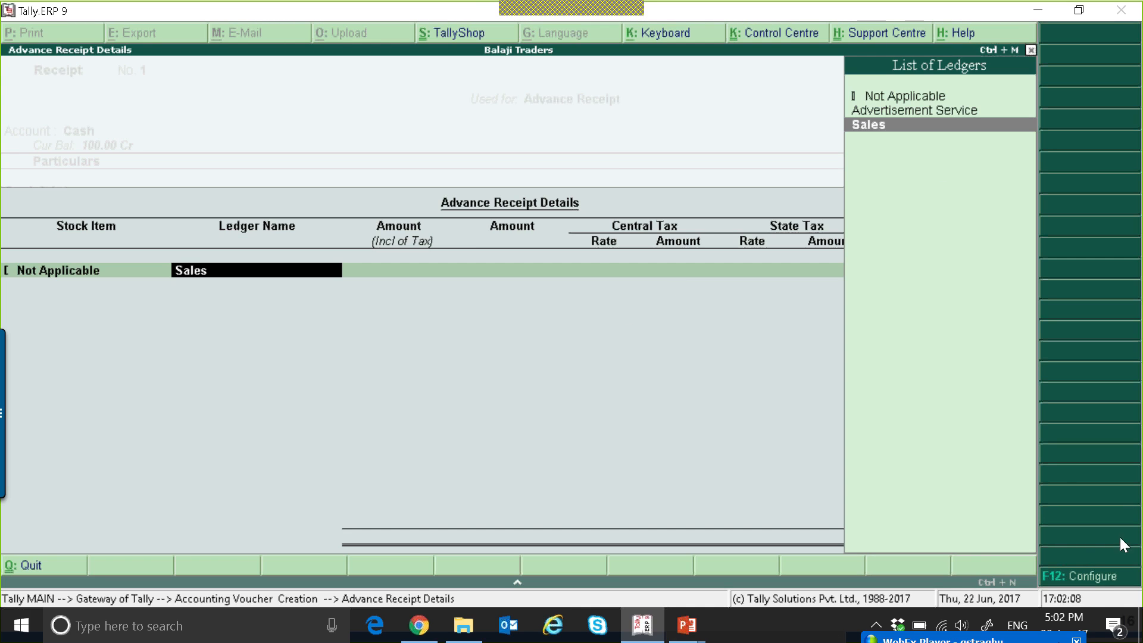
{"action": "left_click", "coordinate": [1081, 574]}
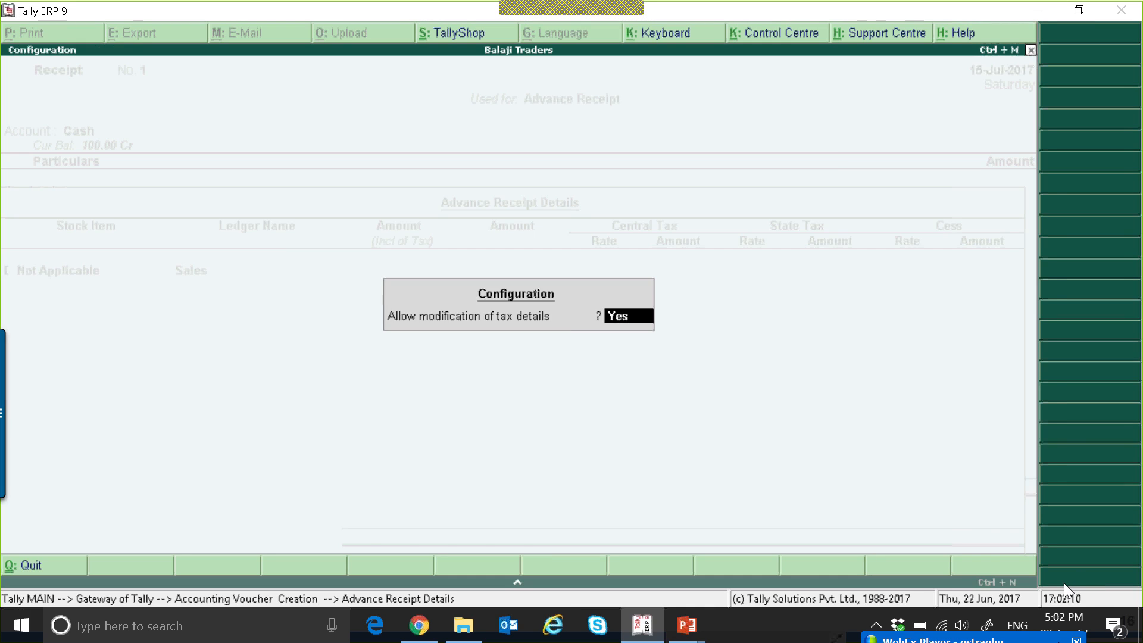
{"action": "key", "text": "Return"}
Enter 1,00,000 as the tax-exclusive amount for the Sales line, skipping the tax-inclusive amount.
{"action": "key", "text": "Return"}
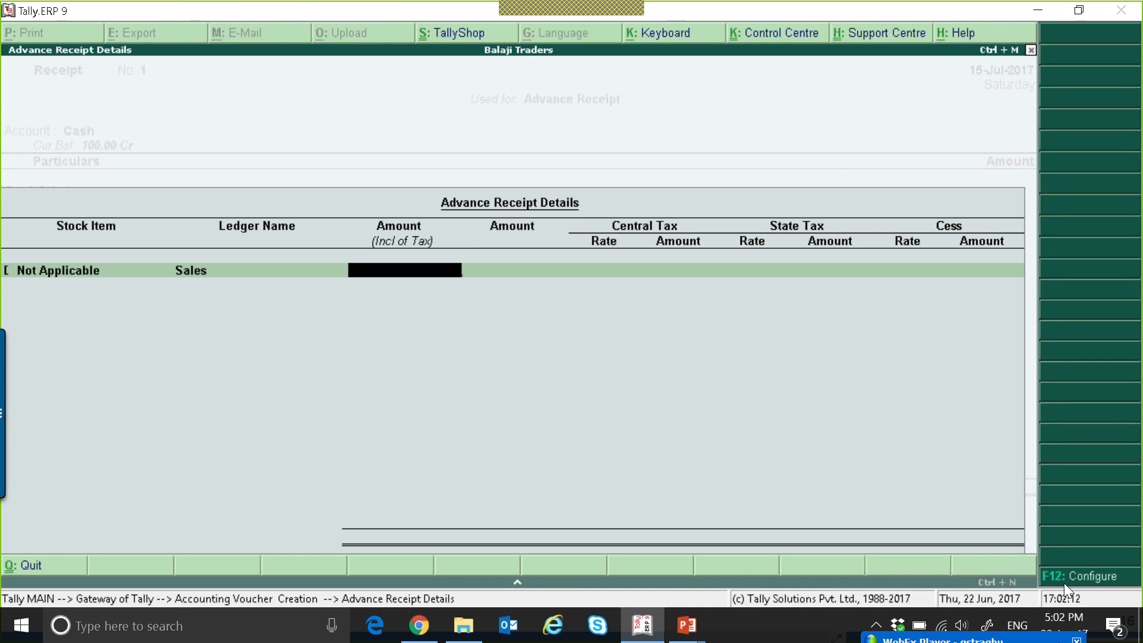
{"action": "key", "text": "Return"}
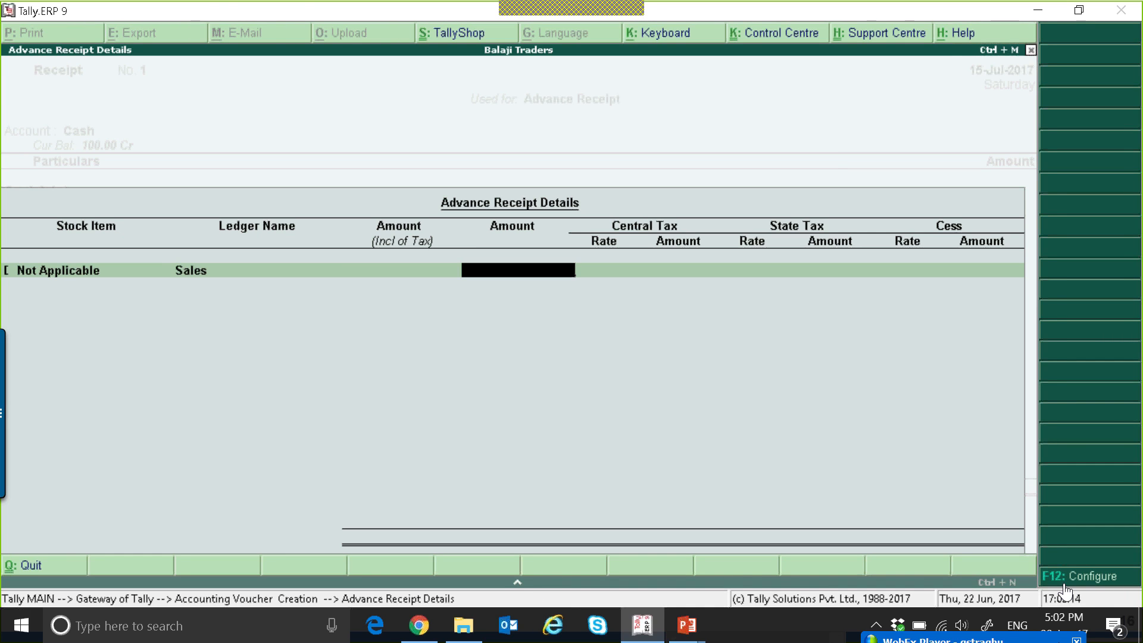
{"action": "type", "text": "1,"}
{"action": "type", "text": "00,00"}
{"action": "type", "text": "0"}
{"action": "key", "text": "Return"}
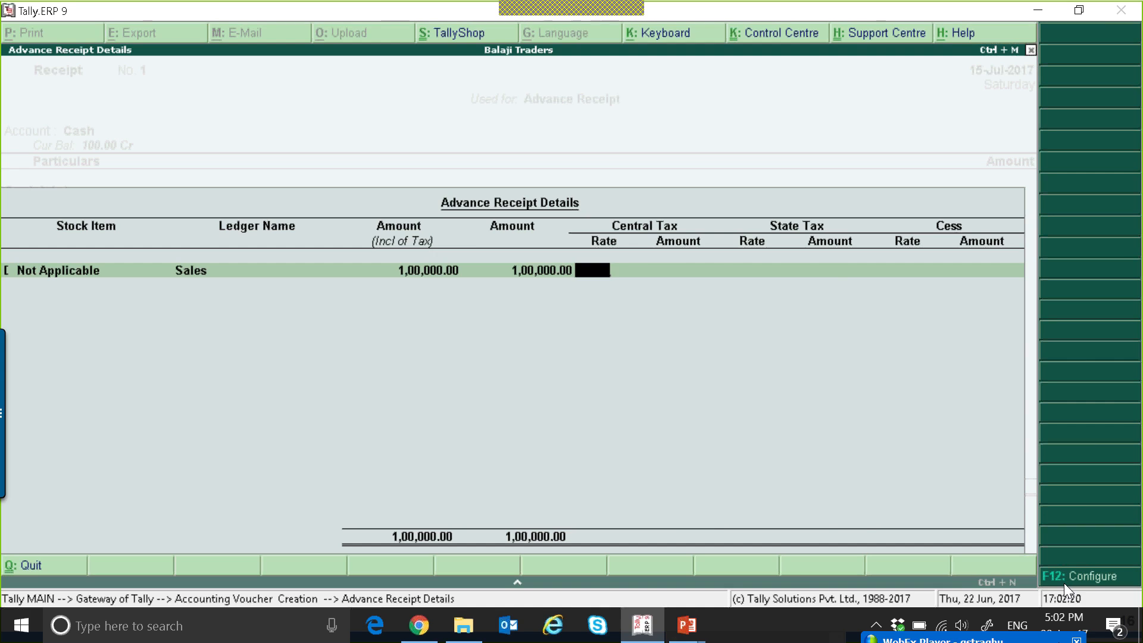
Set the central tax rate to 6%, accept the state tax, leave Cess blank, and finish the advance receipt details.
{"action": "type", "text": "6"}
{"action": "key", "text": "Return"}
{"action": "key", "text": "Return"}
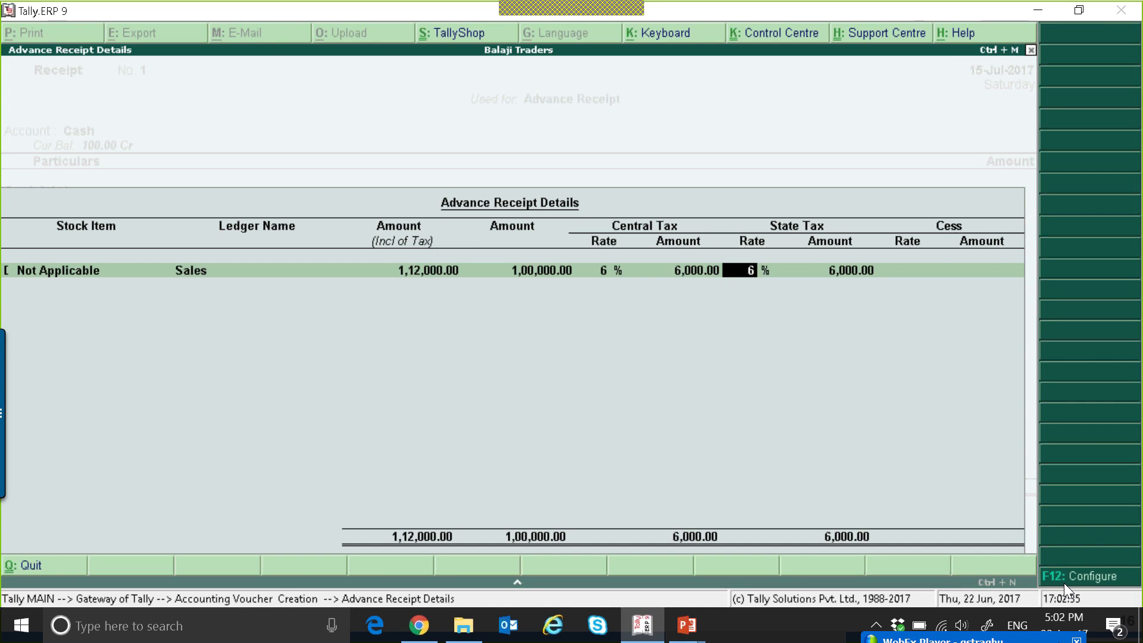
{"action": "key", "text": "Return"}
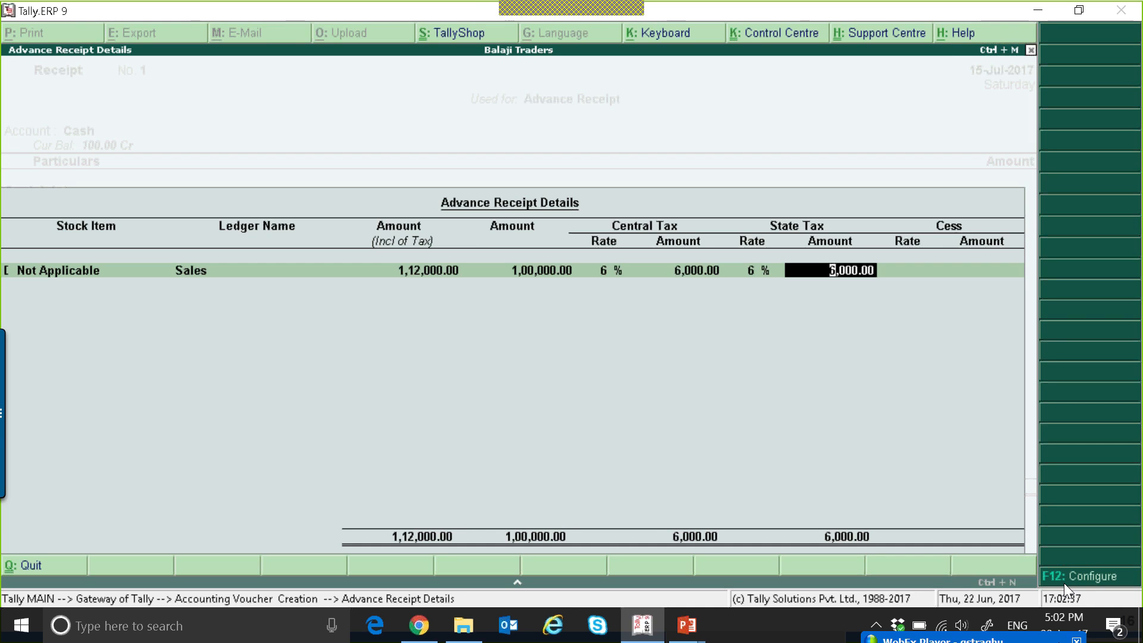
{"action": "key", "text": "Return"}
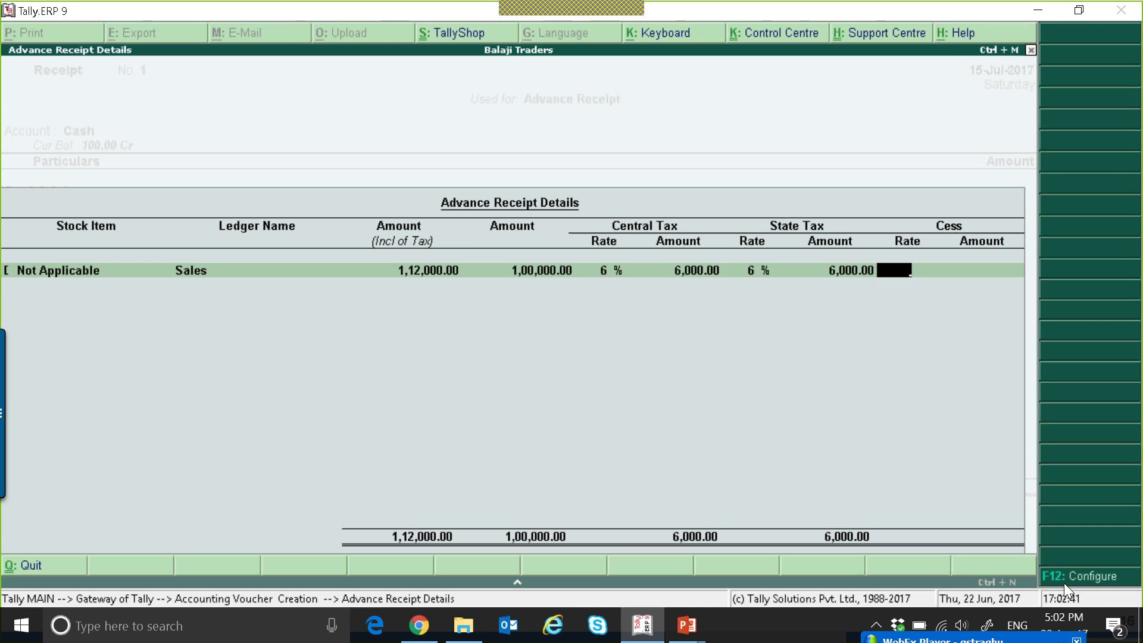
{"action": "key", "text": "Return"}
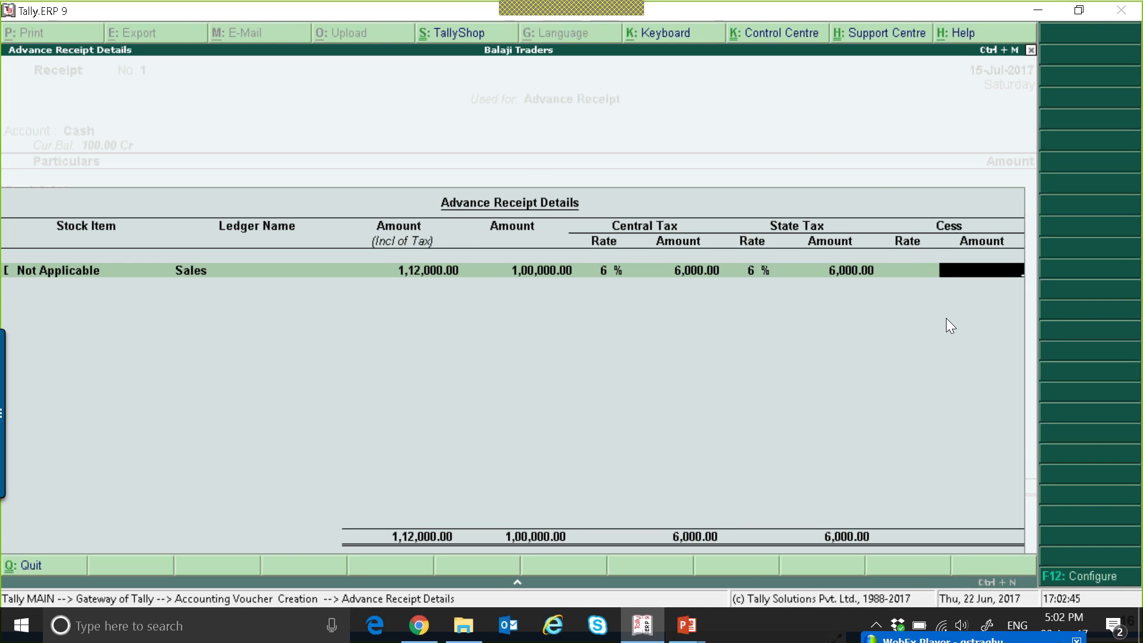
{"action": "key", "text": "Return"}
{"action": "key", "text": "Return"}
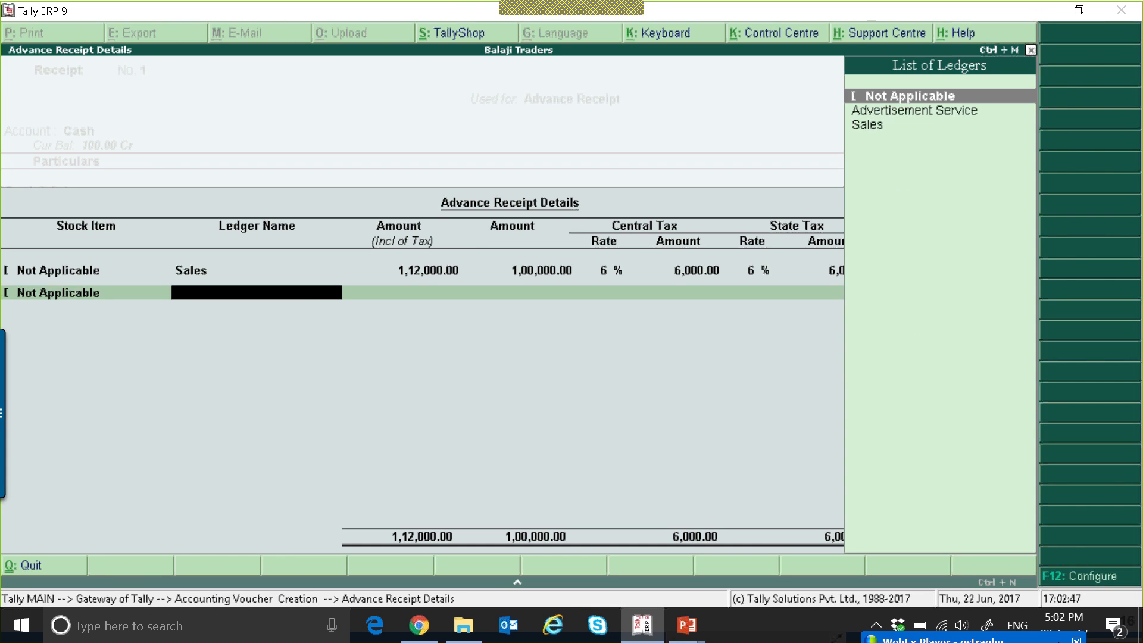
{"action": "key", "text": "Return"}
{"action": "key", "text": "Return"}
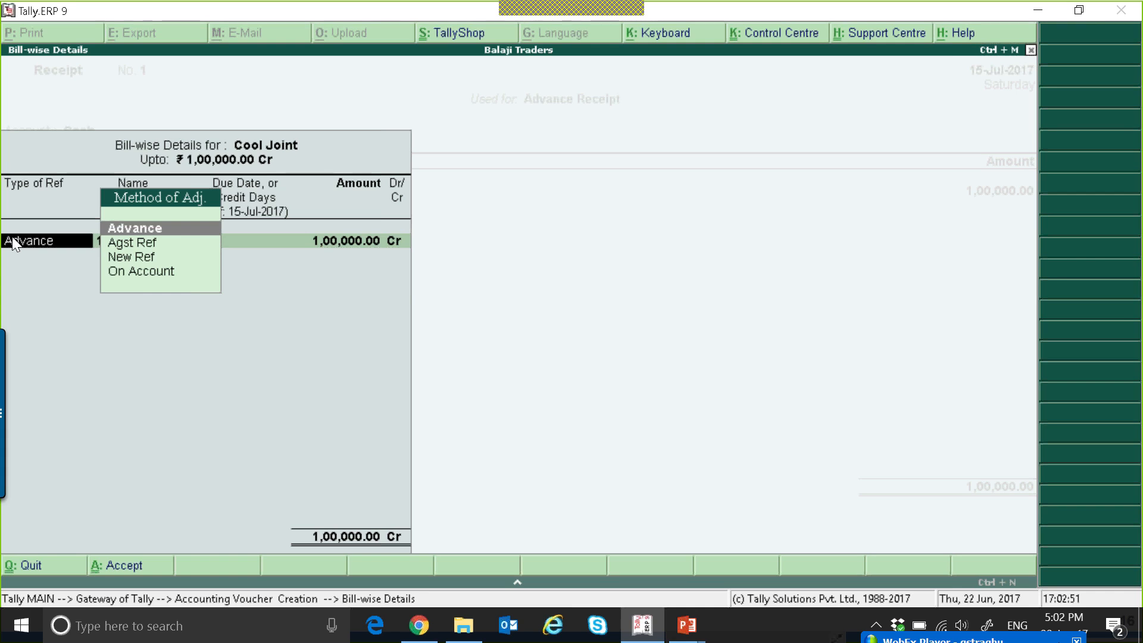
Review the adjustment methods in Cool Joint's bill-wise details and keep the 1,00,000 as Advance reference 1.
{"action": "key", "text": "Down"}
{"action": "key", "text": "Down"}
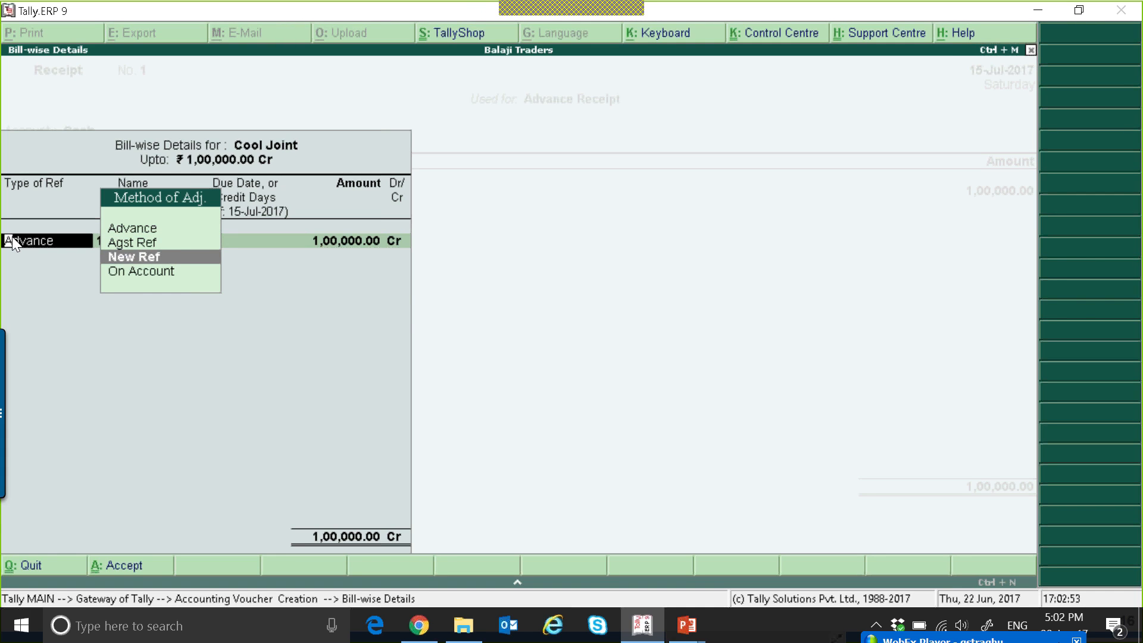
{"action": "key", "text": "Up"}
{"action": "key", "text": "Down"}
{"action": "key", "text": "Down"}
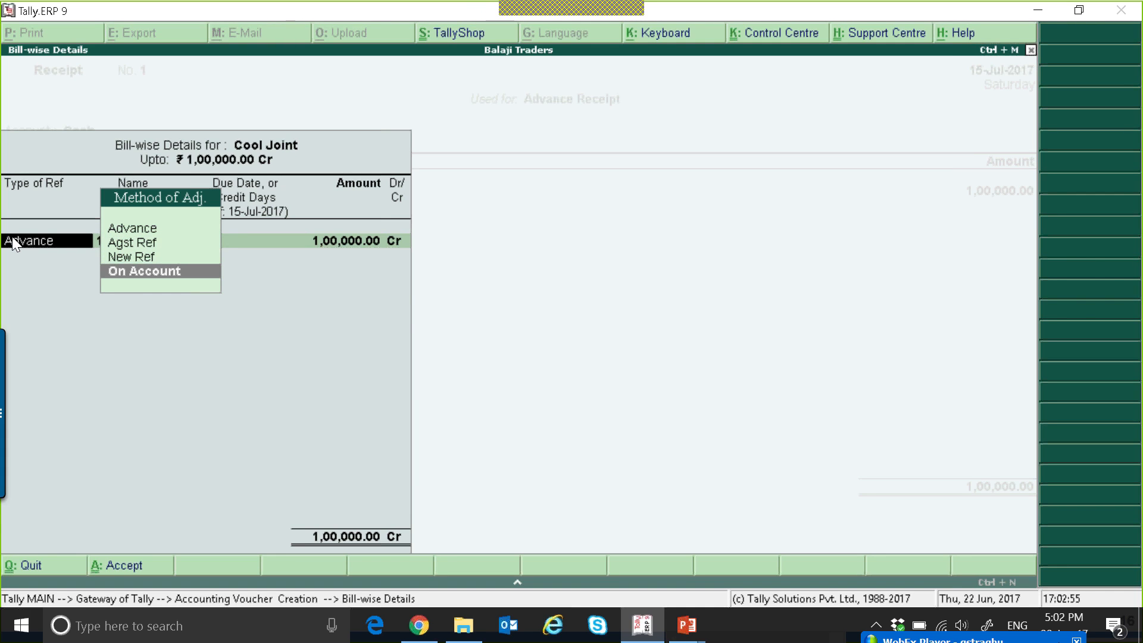
{"action": "key", "text": "Up"}
{"action": "key", "text": "Up"}
{"action": "key", "text": "Up"}
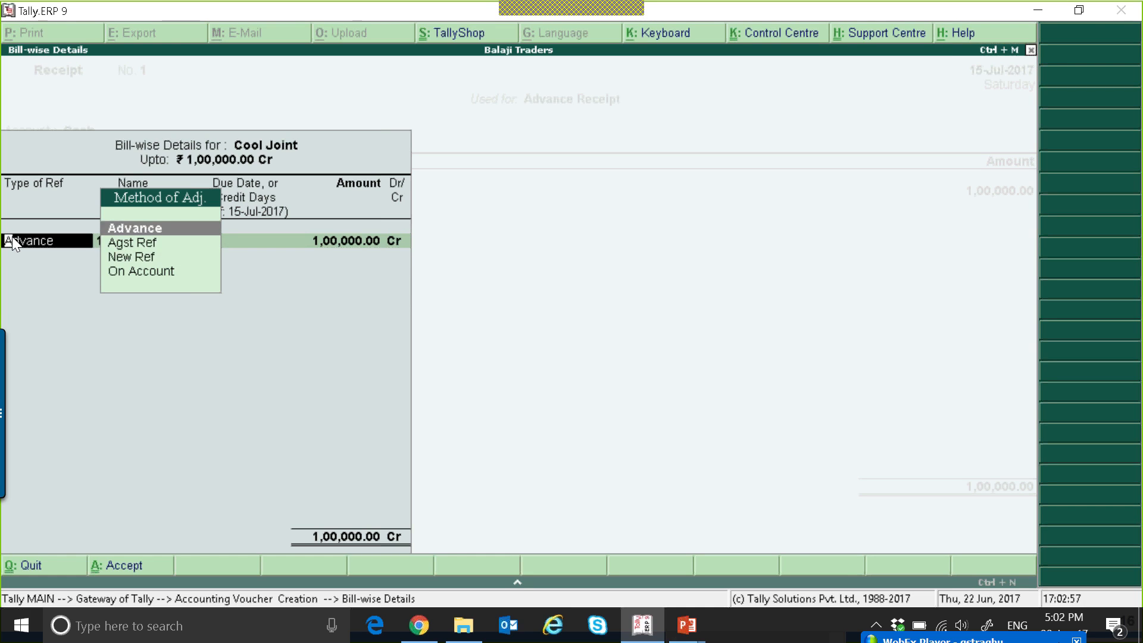
{"action": "key", "text": "Return"}
{"action": "key", "text": "Return"}
{"action": "key", "text": "Return"}
{"action": "key", "text": "Return"}
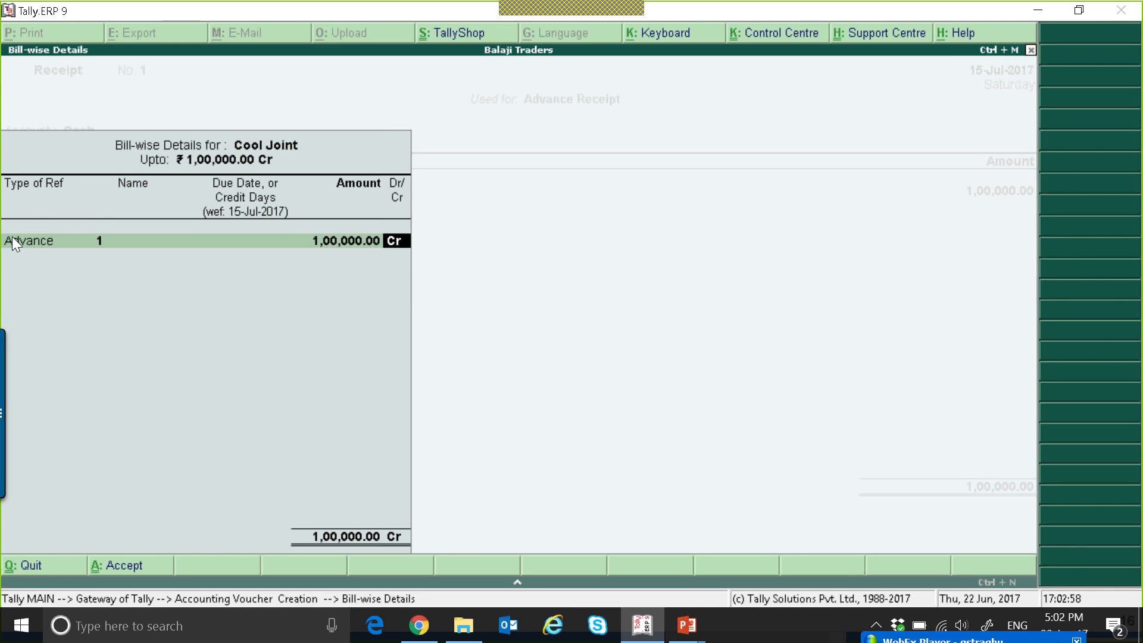
Go back to the Cool Joint entry, check its bill-by-bill setting in the ledger master, and accept the ledger.
{"action": "key", "text": "BackSpace"}
{"action": "key", "text": "BackSpace"}
{"action": "key", "text": "BackSpace"}
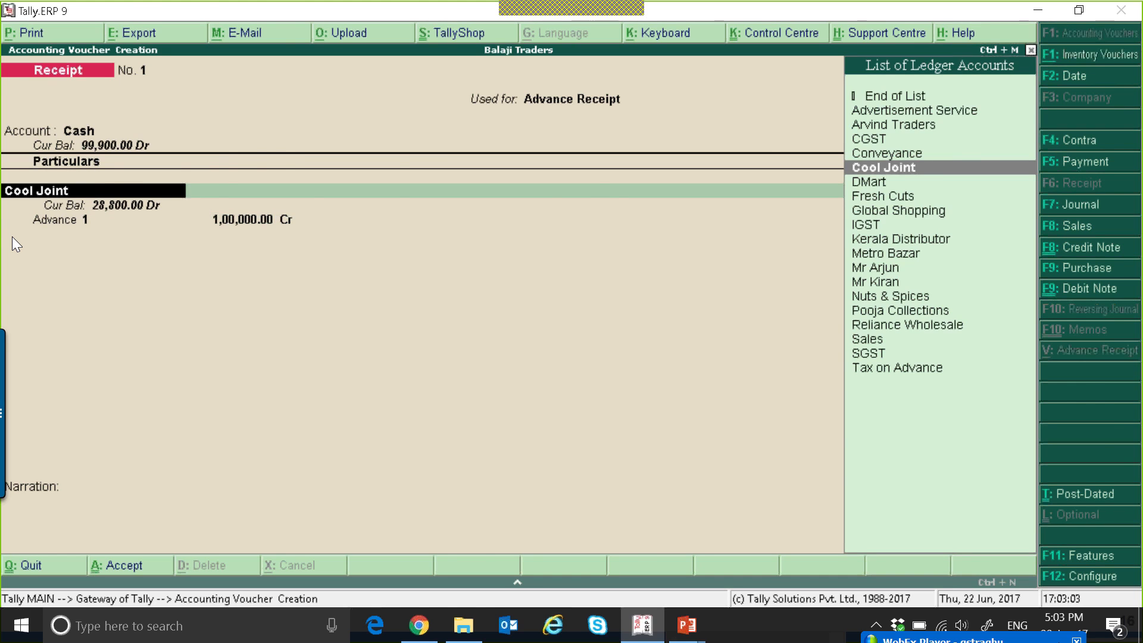
{"action": "key", "text": "ctrl+Return"}
{"action": "key", "text": "Return"}
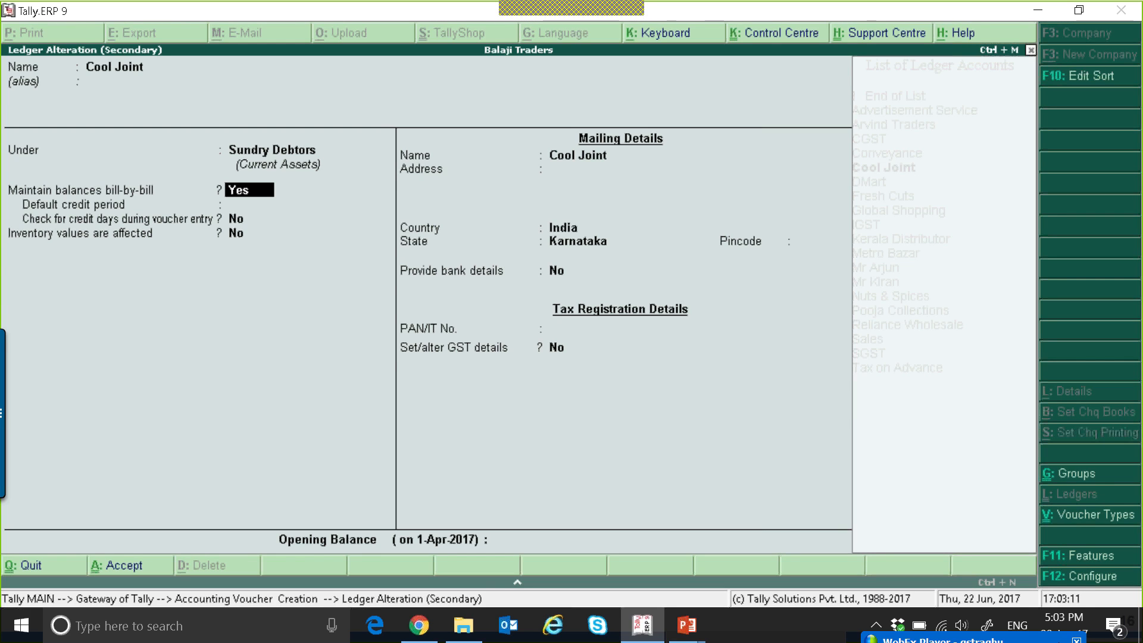
{"action": "key", "text": "ctrl+a"}
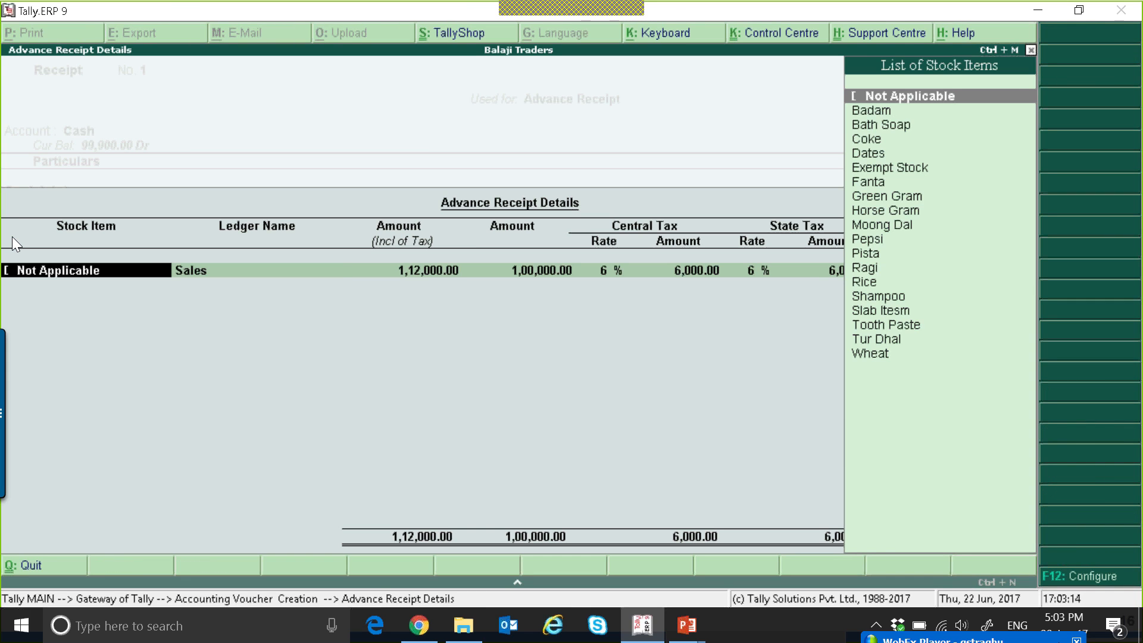
Step through Cool Joint's advance receipt details and accept the stock item, ledger, amounts and tax rates as entered.
{"action": "key", "text": "Return"}
{"action": "key", "text": "Return"}
{"action": "key", "text": "Return"}
{"action": "key", "text": "Return"}
{"action": "key", "text": "Return"}
{"action": "key", "text": "Return"}
{"action": "key", "text": "Return"}
{"action": "key", "text": "Return"}
{"action": "key", "text": "Return"}
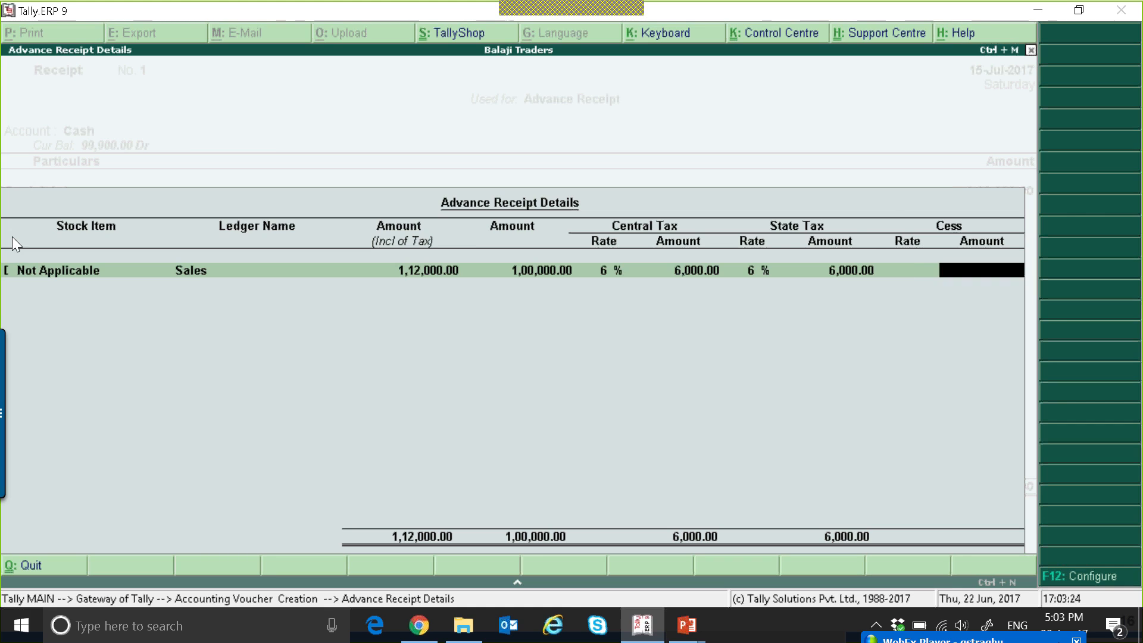
{"action": "key", "text": "Return"}
Keep the 1,00,000 as Advance reference 1 for Cool Joint, save the receipt, and leave voucher entry.
{"action": "key", "text": "Return"}
{"action": "key", "text": "Return"}
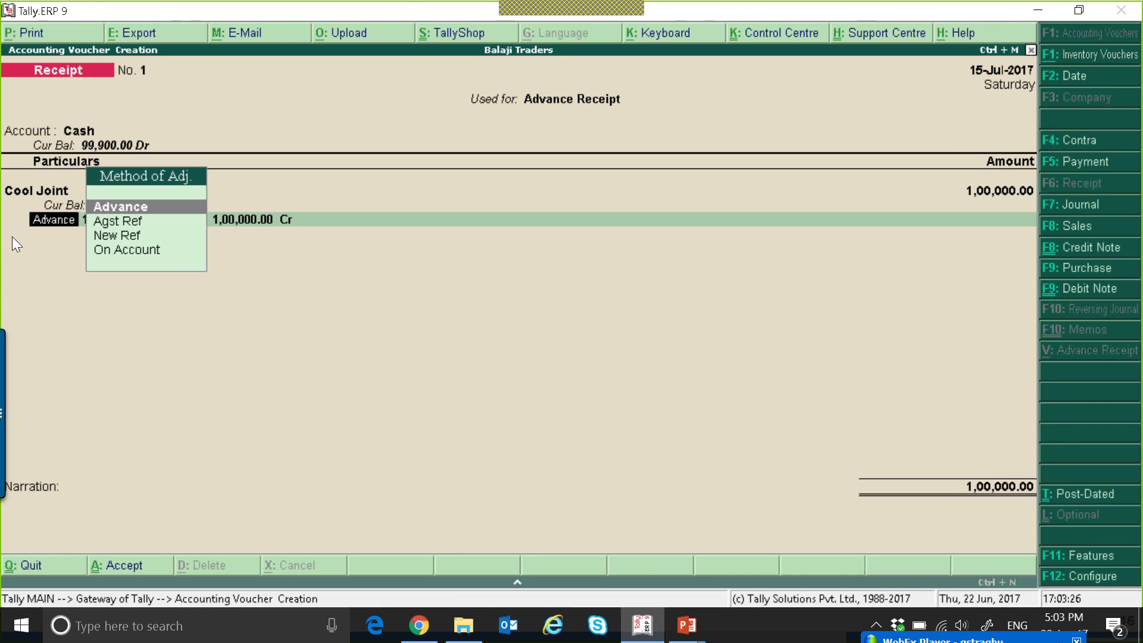
{"action": "key", "text": "Return"}
{"action": "key", "text": "Return"}
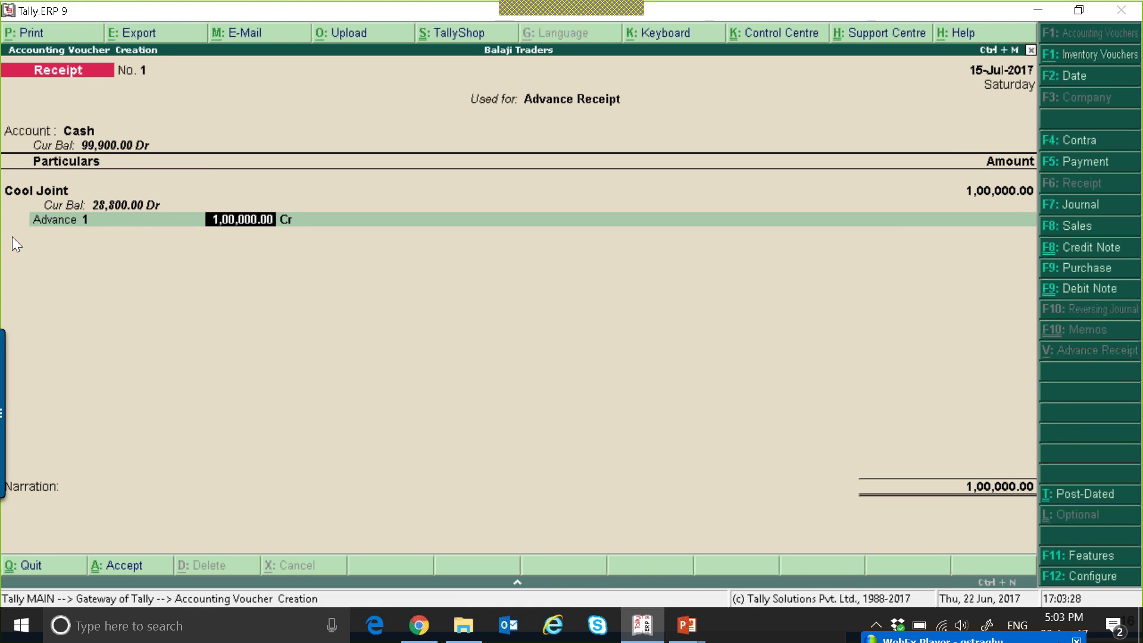
{"action": "key", "text": "Return"}
{"action": "key", "text": "Return"}
{"action": "key", "text": "Return"}
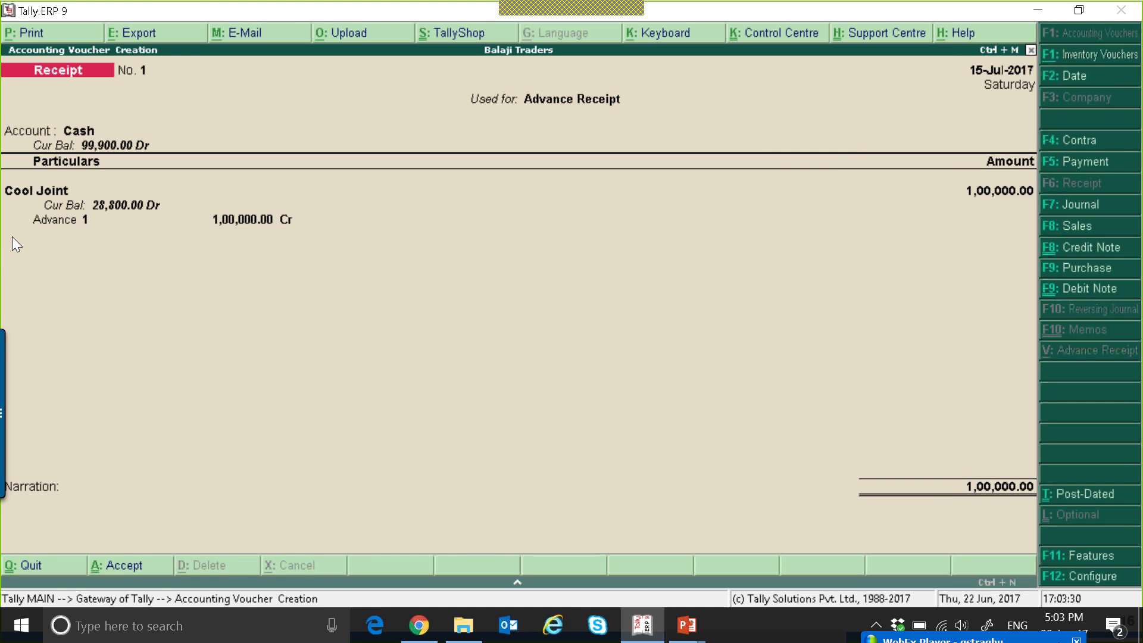
{"action": "key", "text": "Return"}
{"action": "key", "text": "Escape"}
{"action": "key", "text": "y"}
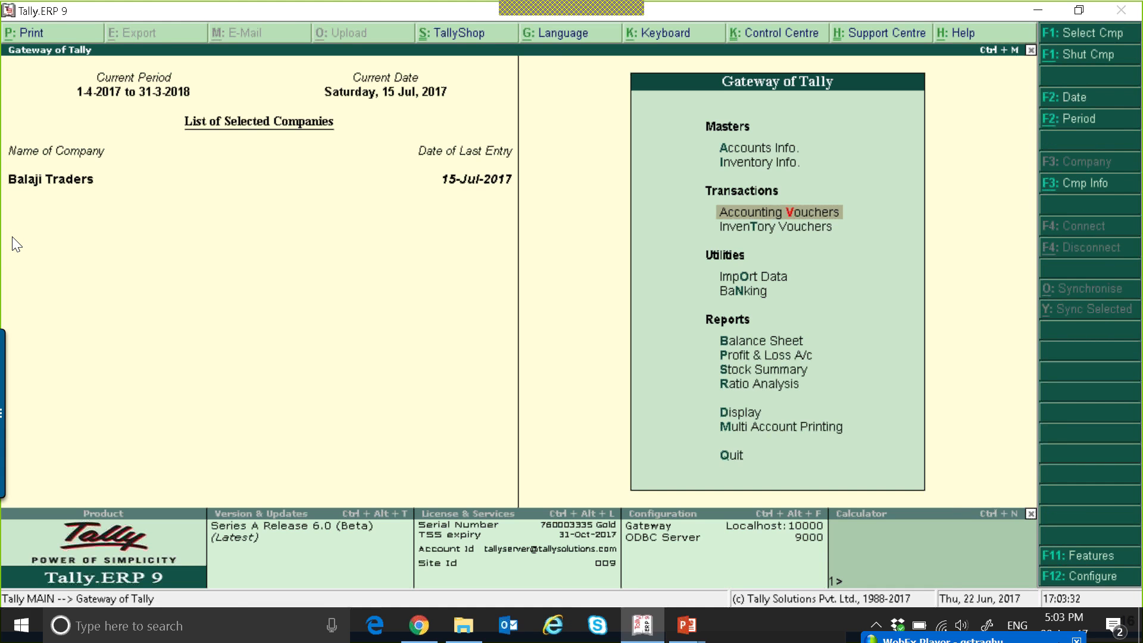
Check the statutory reports, return to the Gateway of Tally and decline to quit.
{"action": "key", "text": "d"}
{"action": "key", "text": "u"}
{"action": "key", "text": "Return"}
Create a Sundry Debtors ledger in the customer's name and enable its GST details with Regular registration.
{"action": "key", "text": "Return"}
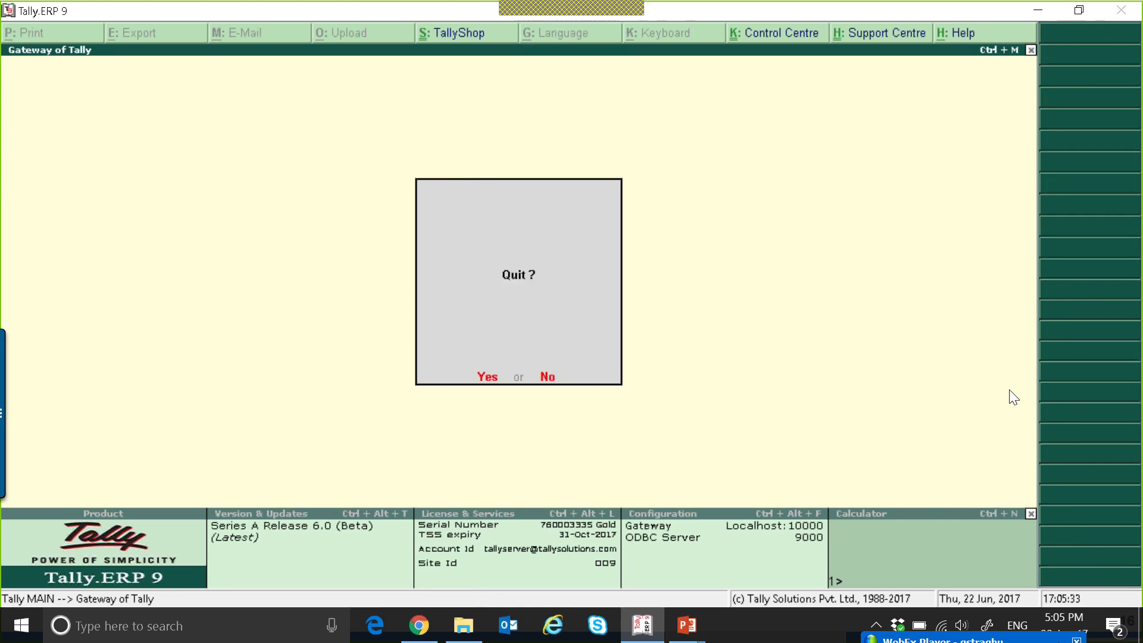
{"action": "key", "text": "n"}
{"action": "key", "text": "a"}
{"action": "key", "text": "l"}
{"action": "key", "text": "Return"}
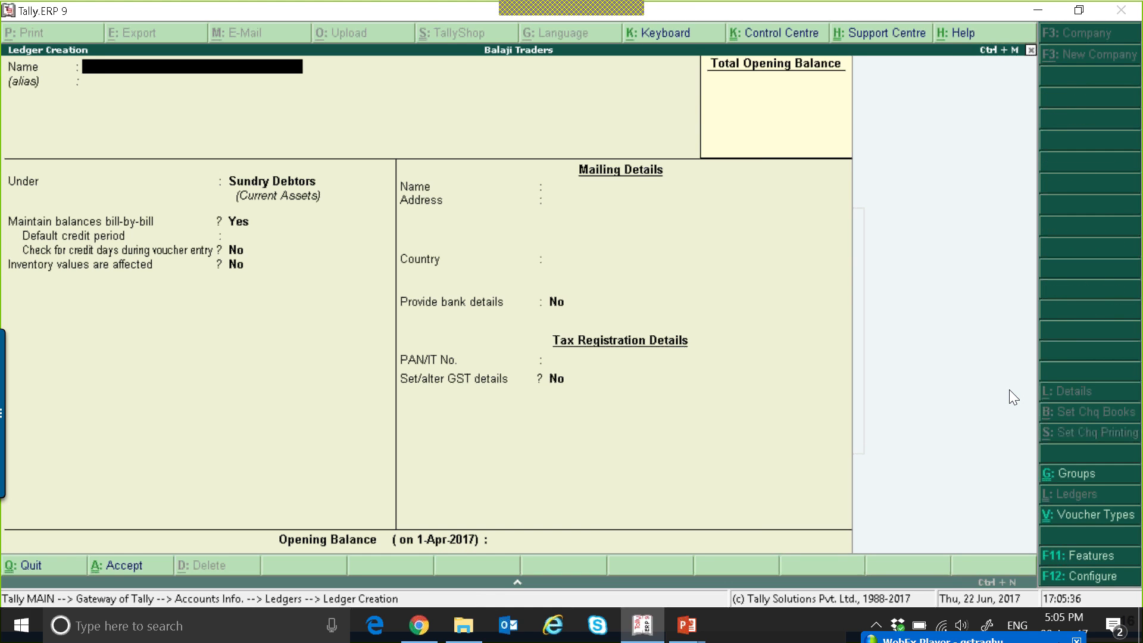
{"action": "type", "text": "Mr Rajan"}
{"action": "key", "text": "Return"}
{"action": "key", "text": "Return"}
{"action": "key", "text": "Return"}
{"action": "key", "text": "Return"}
{"action": "key", "text": "Return"}
{"action": "key", "text": "Return"}
{"action": "key", "text": "Return"}
{"action": "key", "text": "Return"}
{"action": "key", "text": "Return"}
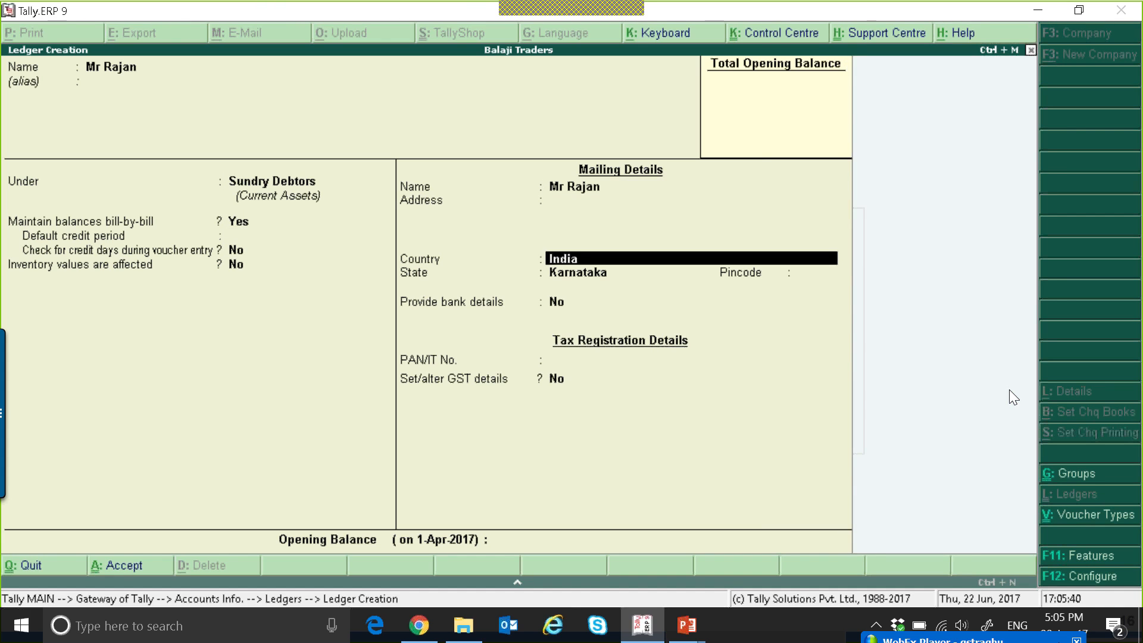
{"action": "key", "text": "y"}
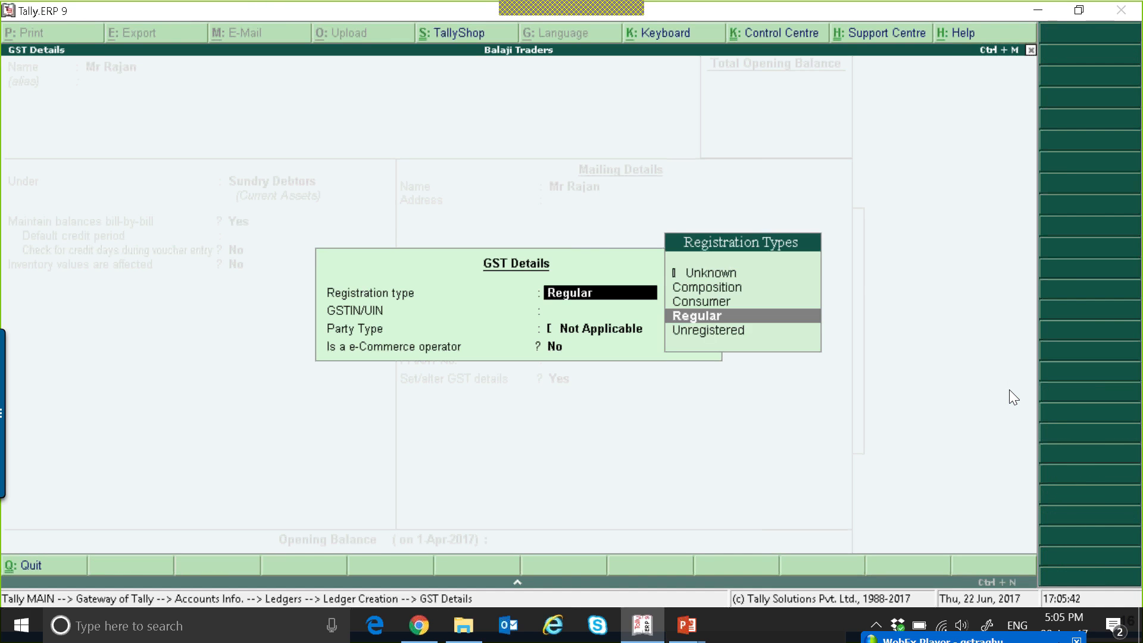
{"action": "key", "text": "Return"}
{"action": "type", "text": "AGSPR"}
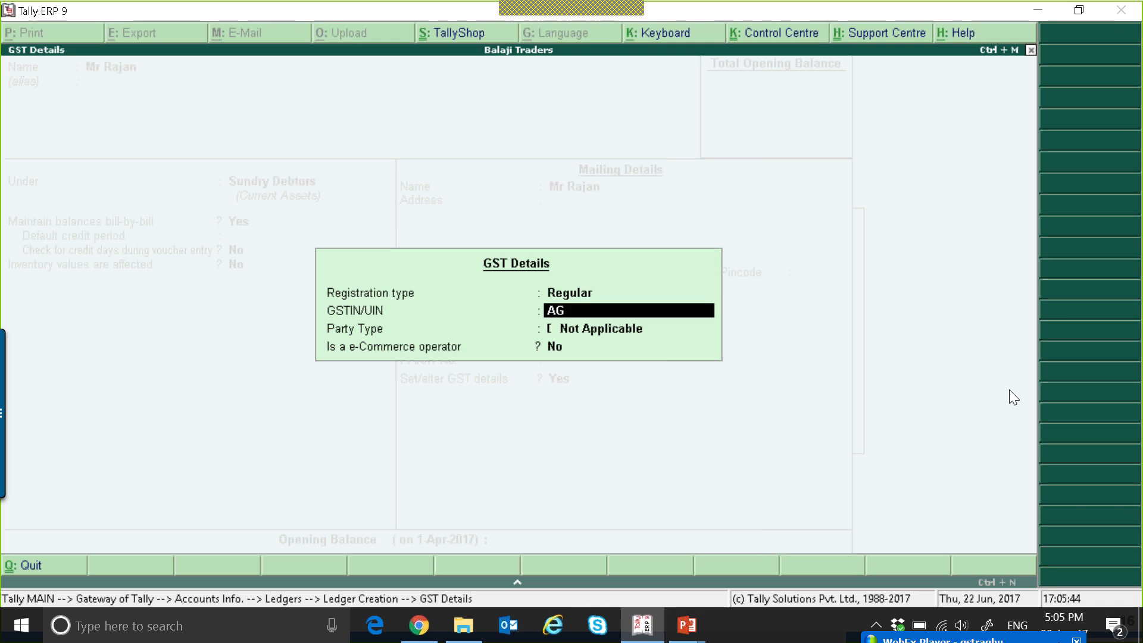
{"action": "key", "text": "BackSpace"}
{"action": "key", "text": "BackSpace"}
{"action": "key", "text": "BackSpace"}
{"action": "key", "text": "BackSpace"}
{"action": "key", "text": "BackSpace"}
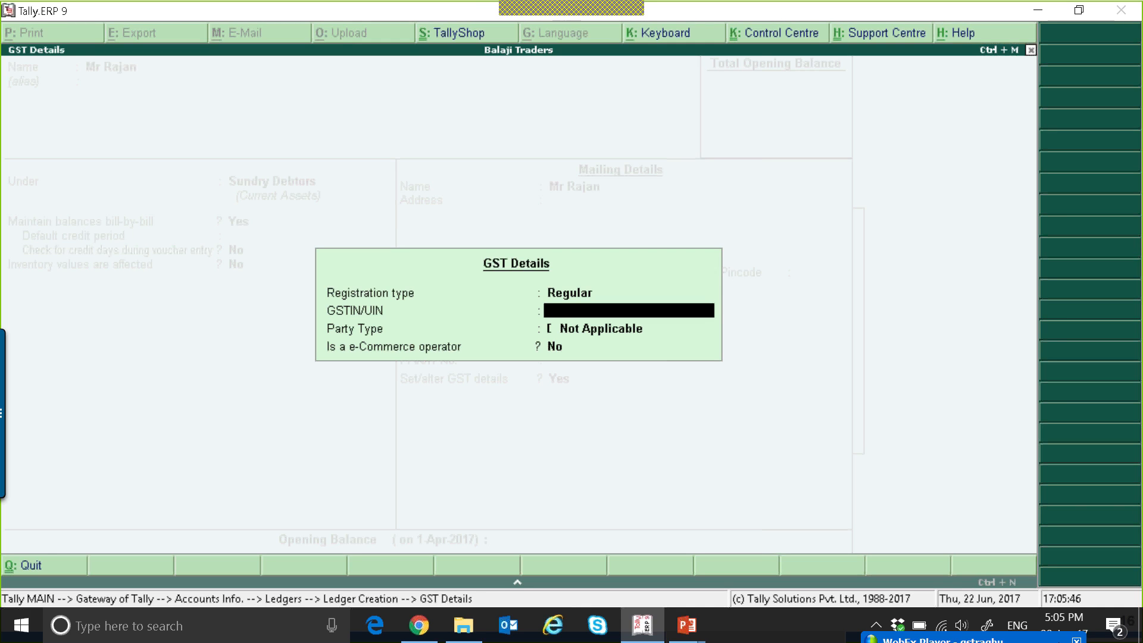
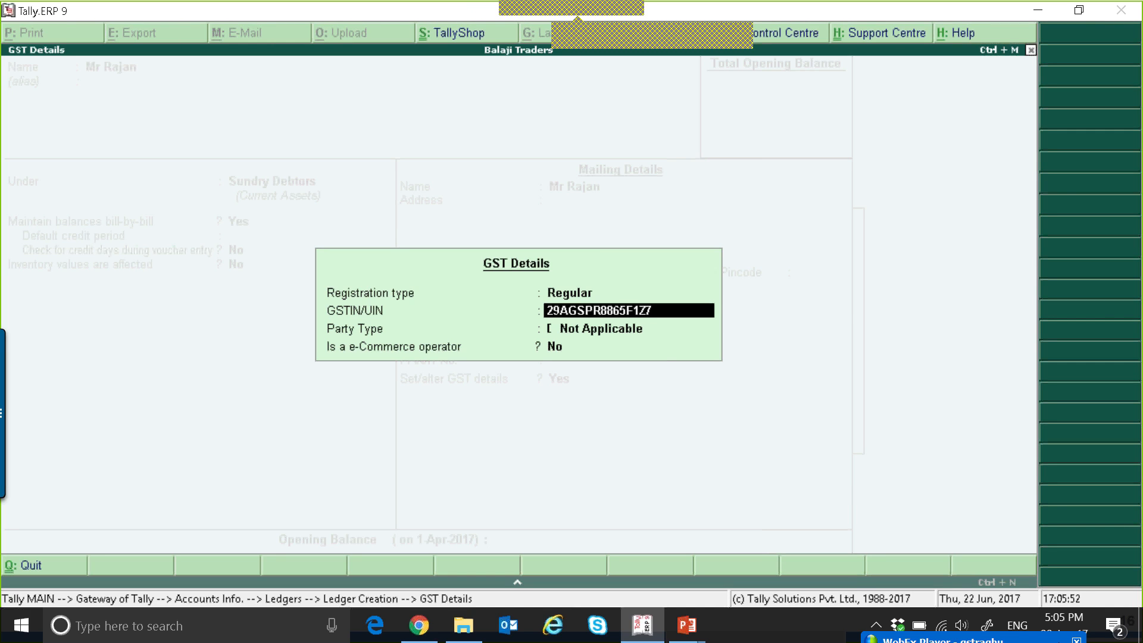
Complete the GST details with the customer's GSTIN and party type Not Applicable, and save the ledger.
{"action": "key", "text": "Return"}
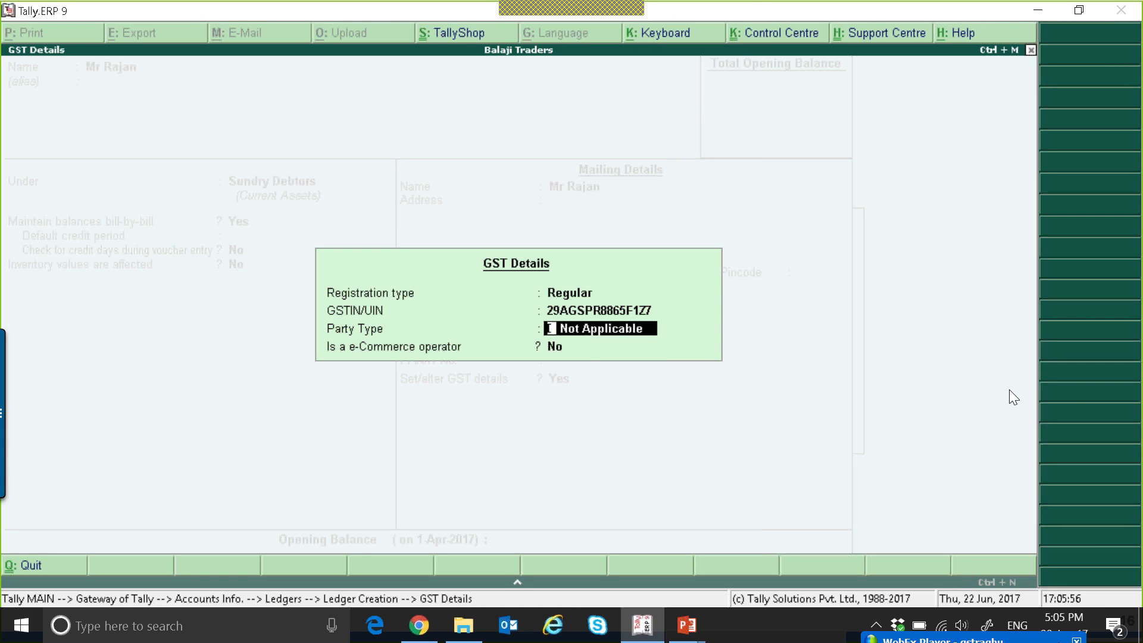
{"action": "key", "text": "Return"}
{"action": "key", "text": "Return"}
{"action": "key", "text": "Return"}
{"action": "key", "text": "Return"}
{"action": "key", "text": "Escape"}
{"action": "key", "text": "Escape"}
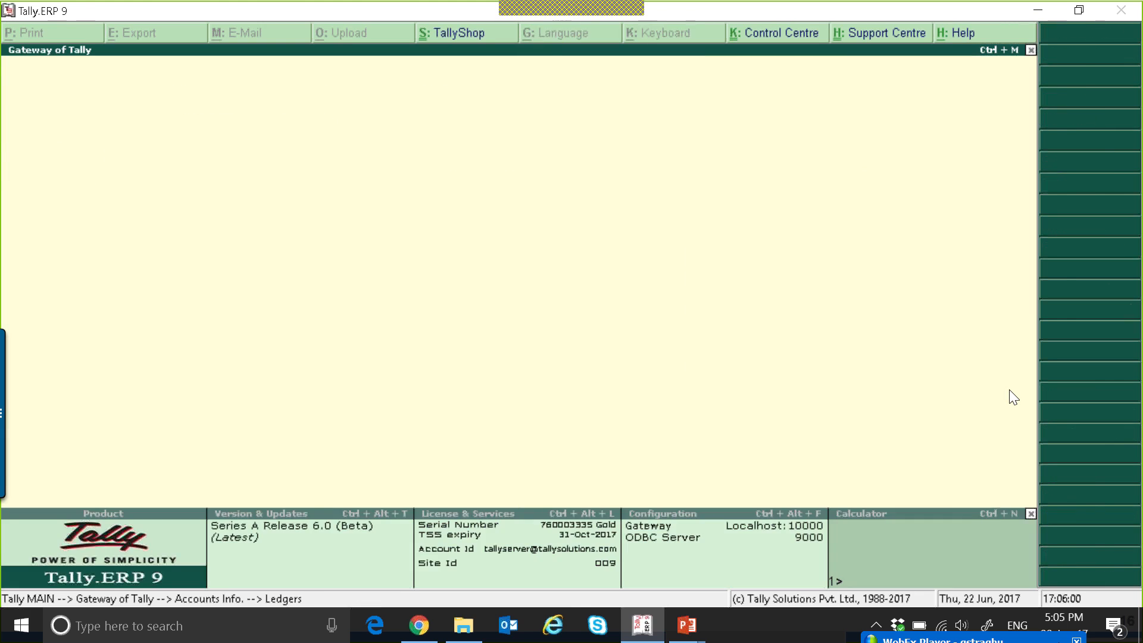
{"action": "key", "text": "Escape"}
Start a receipt voucher marked as Advance Receipt with Cash as the account.
{"action": "key", "text": "v"}
{"action": "key", "text": "Return"}
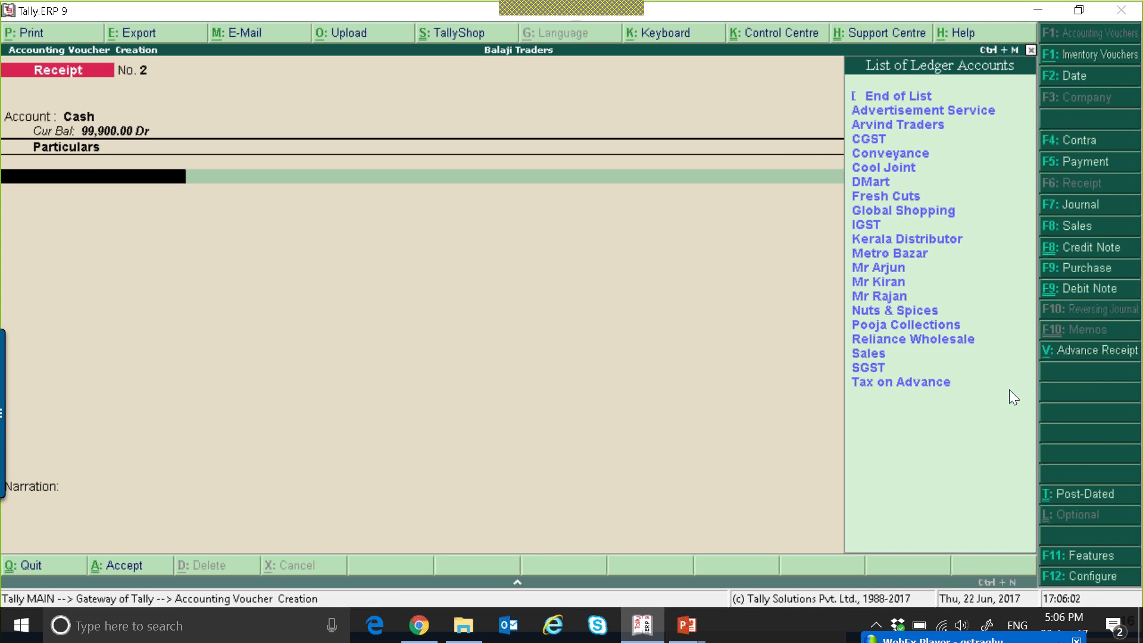
{"action": "left_click", "coordinate": [1061, 350]}
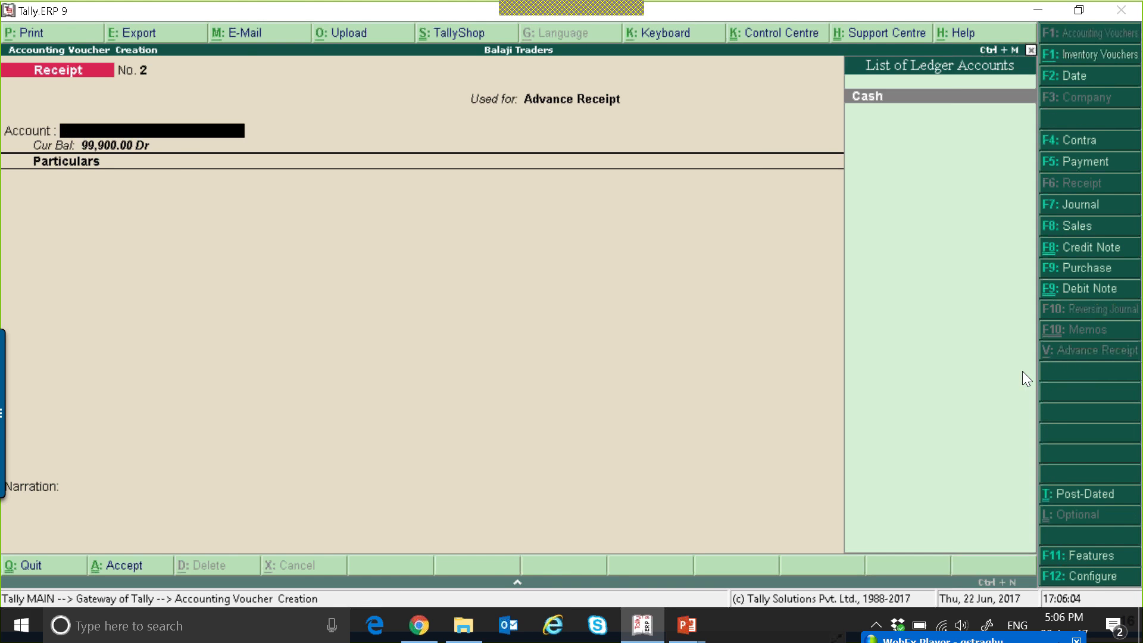
{"action": "key", "text": "Return"}
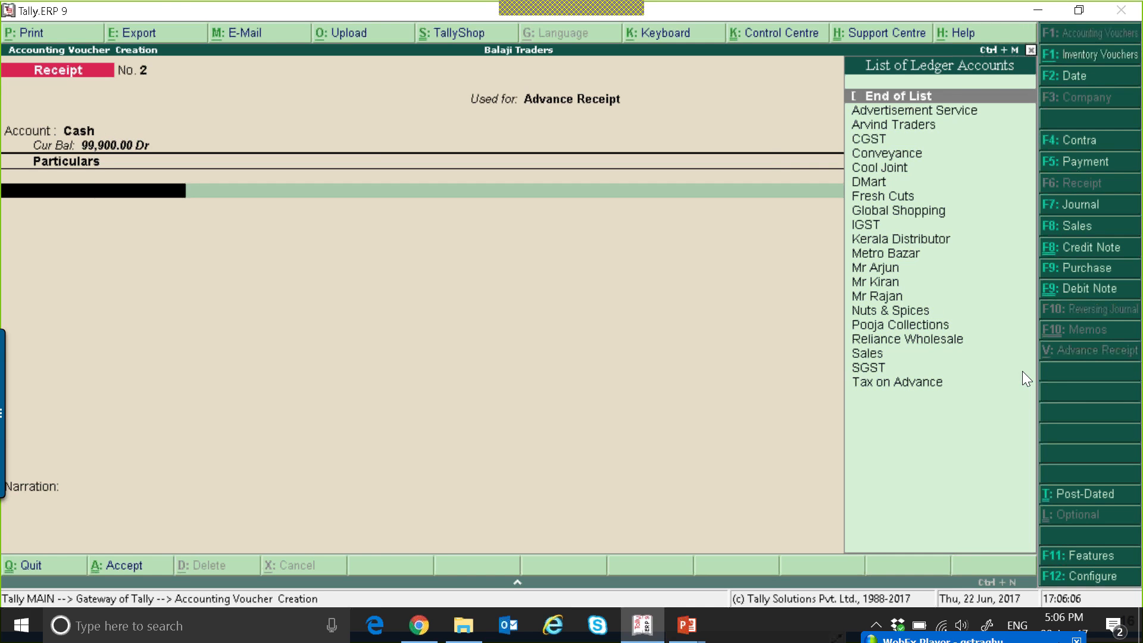
Choose the newly created customer's ledger as the party for the advance receipt.
{"action": "key", "text": "Down"}
{"action": "key", "text": "Down"}
{"action": "key", "text": "Down"}
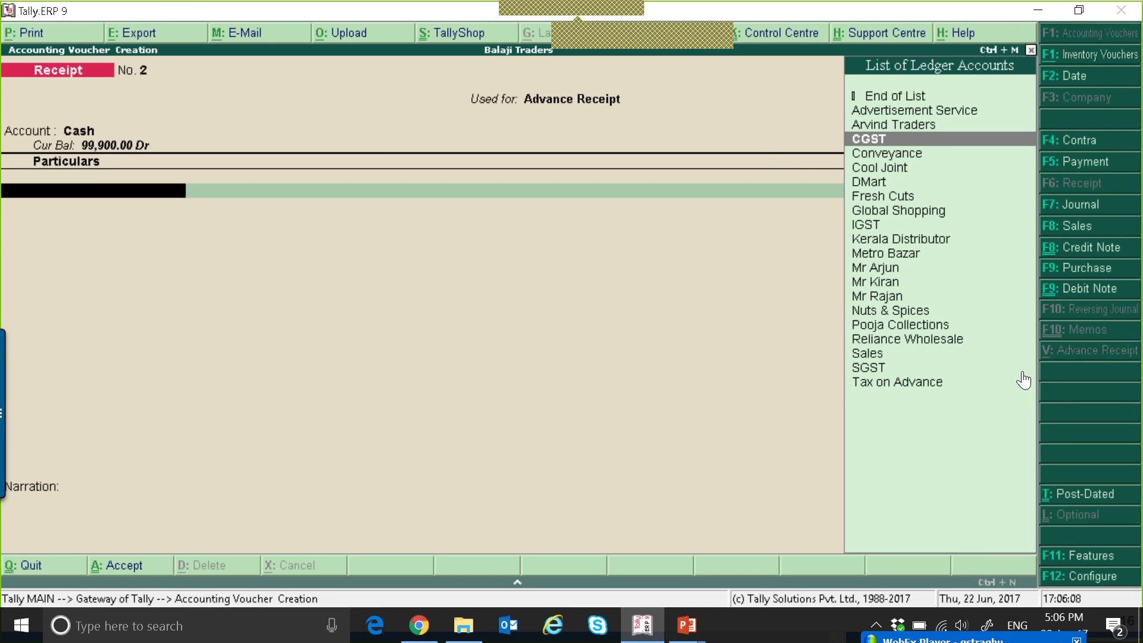
{"action": "type", "text": "M"}
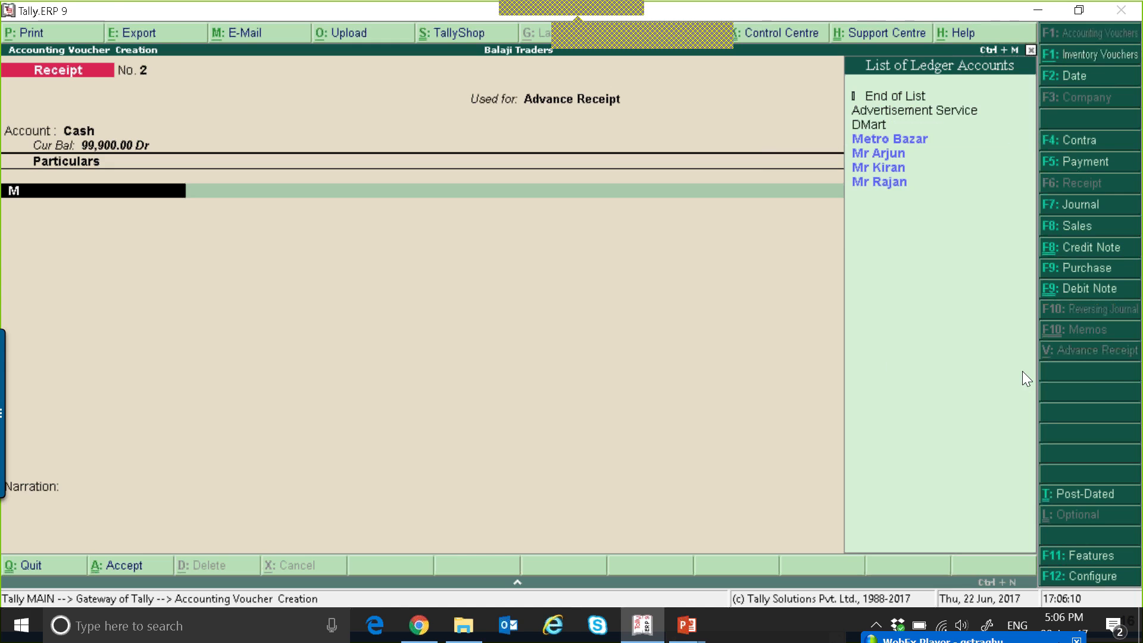
{"action": "key", "text": "Down"}
{"action": "key", "text": "Down"}
{"action": "key", "text": "Down"}
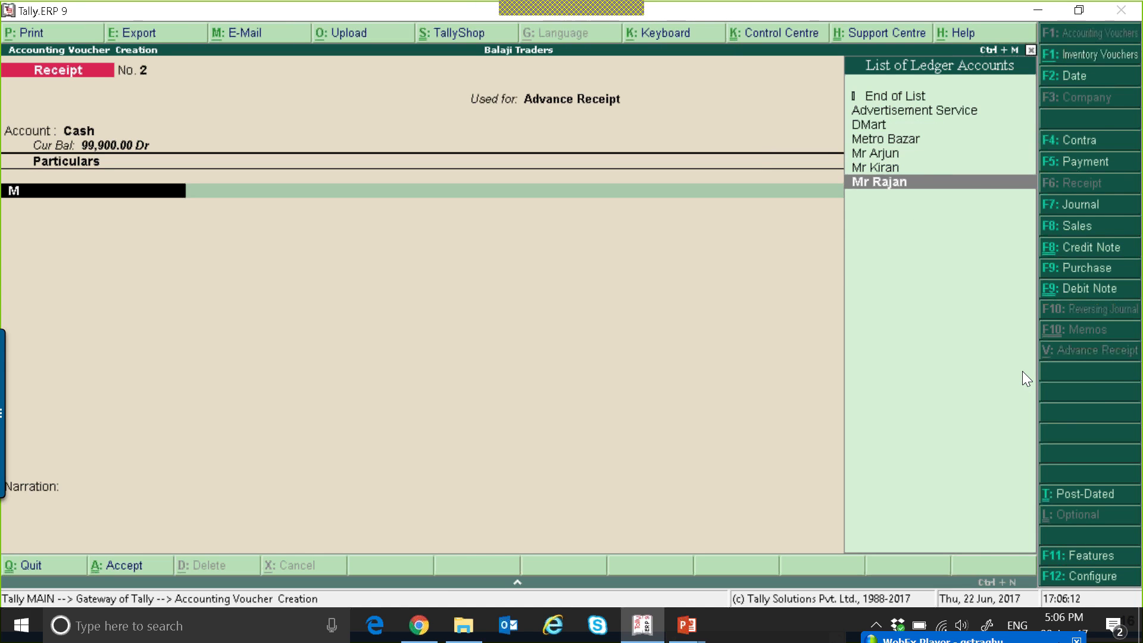
{"action": "key", "text": "Return"}
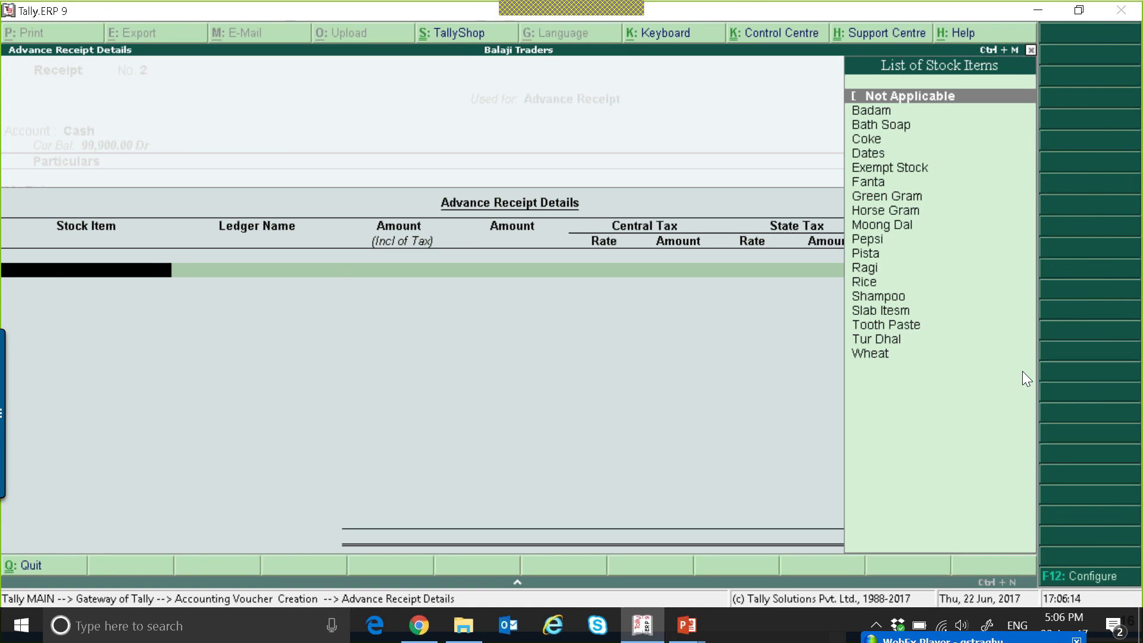
Enter an advance line with stock item Not Applicable, ledger Sales and a tax-exclusive amount of 1,00,000.
{"action": "key", "text": "Return"}
{"action": "key", "text": "Down"}
{"action": "key", "text": "Down"}
{"action": "key", "text": "Return"}
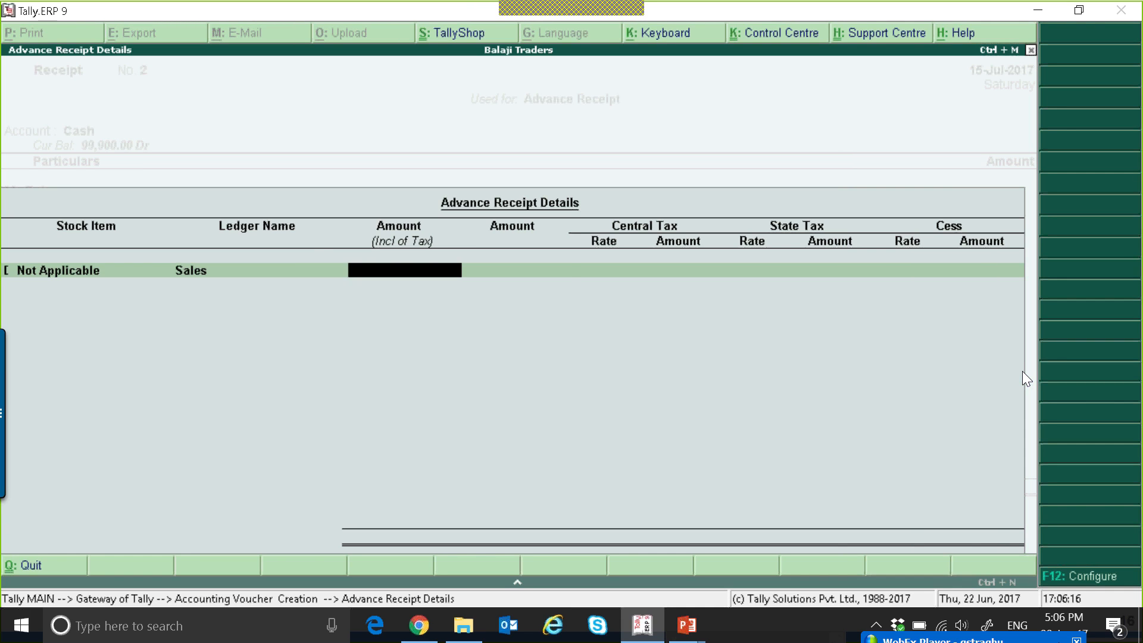
{"action": "key", "text": "Return"}
{"action": "type", "text": "100000"}
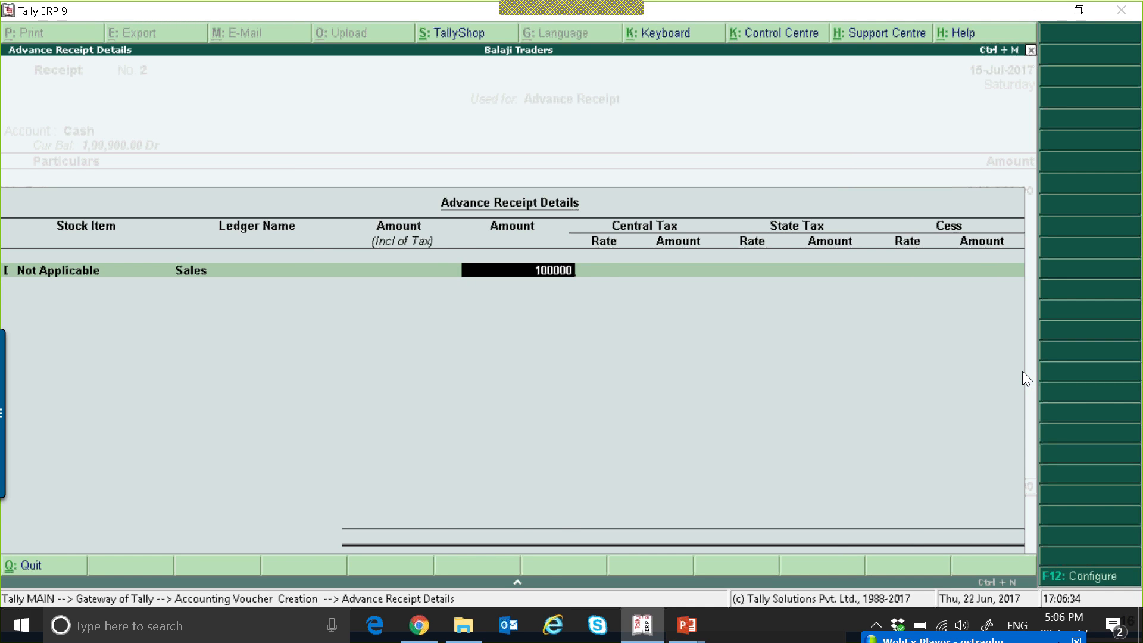
{"action": "key", "text": "Return"}
Set the central and state tax rates to 6% each, leave Cess blank, and finish the advance receipt details.
{"action": "type", "text": "6"}
{"action": "key", "text": "Return"}
{"action": "key", "text": "Return"}
{"action": "type", "text": "6"}
{"action": "key", "text": "Return"}
{"action": "key", "text": "Return"}
{"action": "key", "text": "Return"}
{"action": "key", "text": "Return"}
{"action": "key", "text": "Return"}
{"action": "key", "text": "Return"}
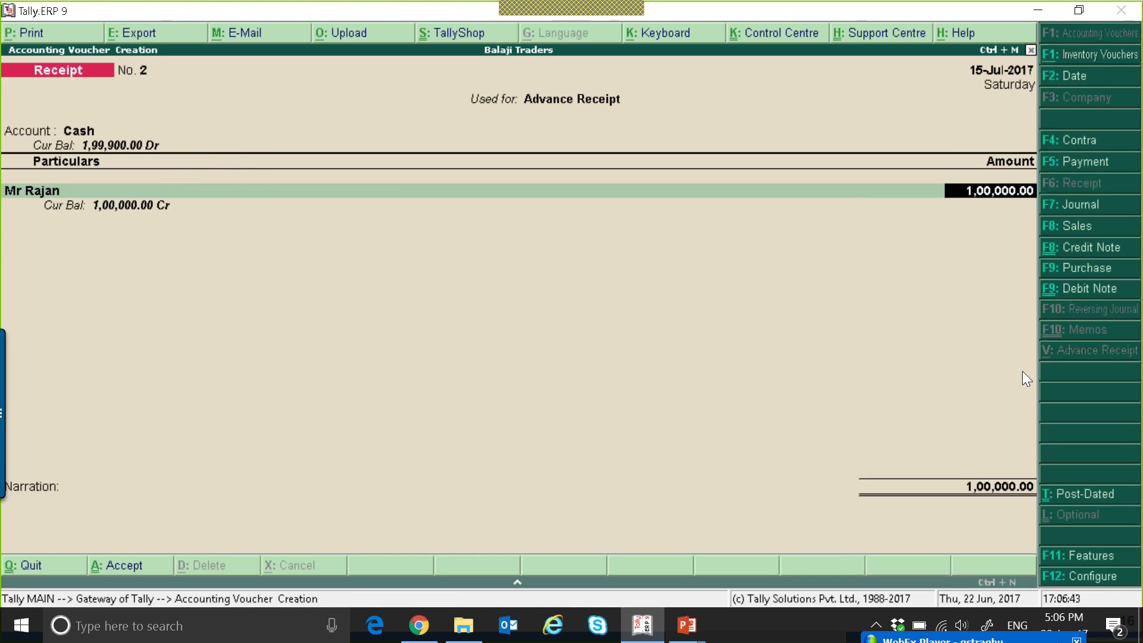
Allocate the 1,00,000 as Advance reference 2 for the new customer and save the receipt.
{"action": "key", "text": "Return"}
{"action": "key", "text": "Return"}
{"action": "key", "text": "Return"}
{"action": "key", "text": "Return"}
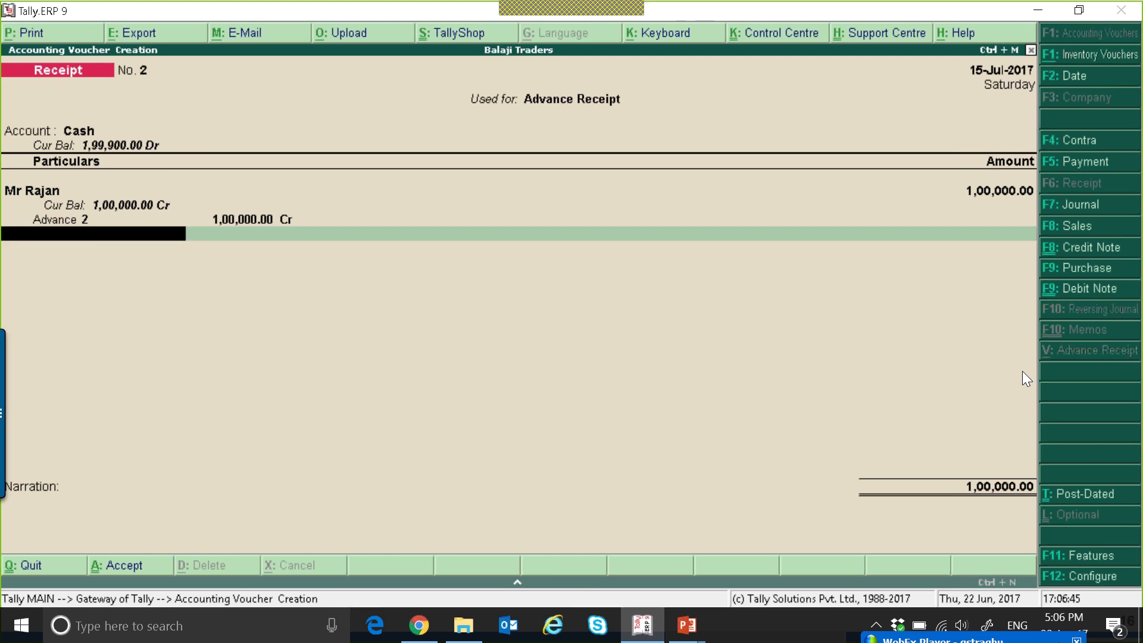
{"action": "key", "text": "Return"}
{"action": "key", "text": "Return"}
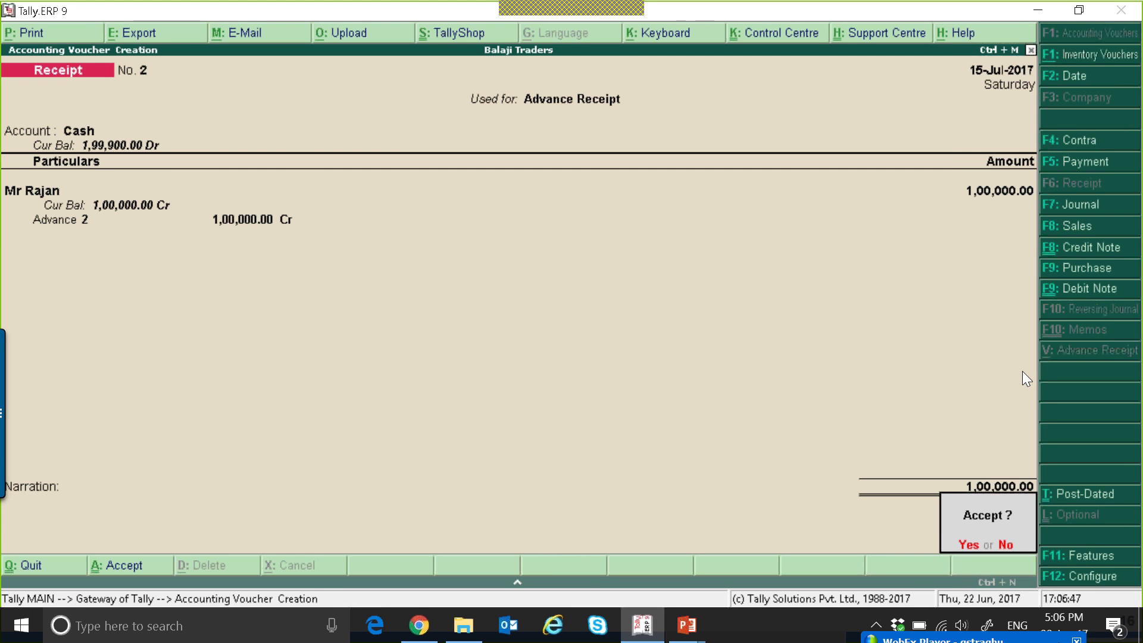
Open the GSTR-1 report and drill down from Tax Liability on Advances to receipt voucher 2.
{"action": "key", "text": "Return"}
{"action": "key", "text": "Escape"}
{"action": "key", "text": "Return"}
{"action": "key", "text": "d"}
{"action": "key", "text": "u"}
{"action": "key", "text": "g"}
{"action": "key", "text": "Return"}
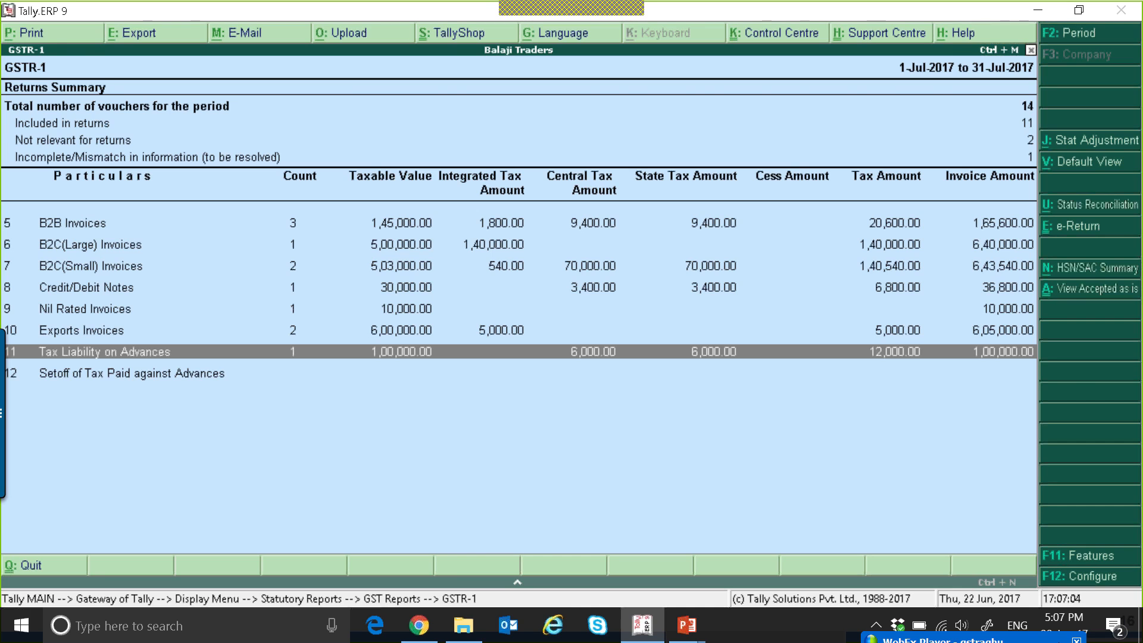
{"action": "key", "text": "Return"}
{"action": "key", "text": "Return"}
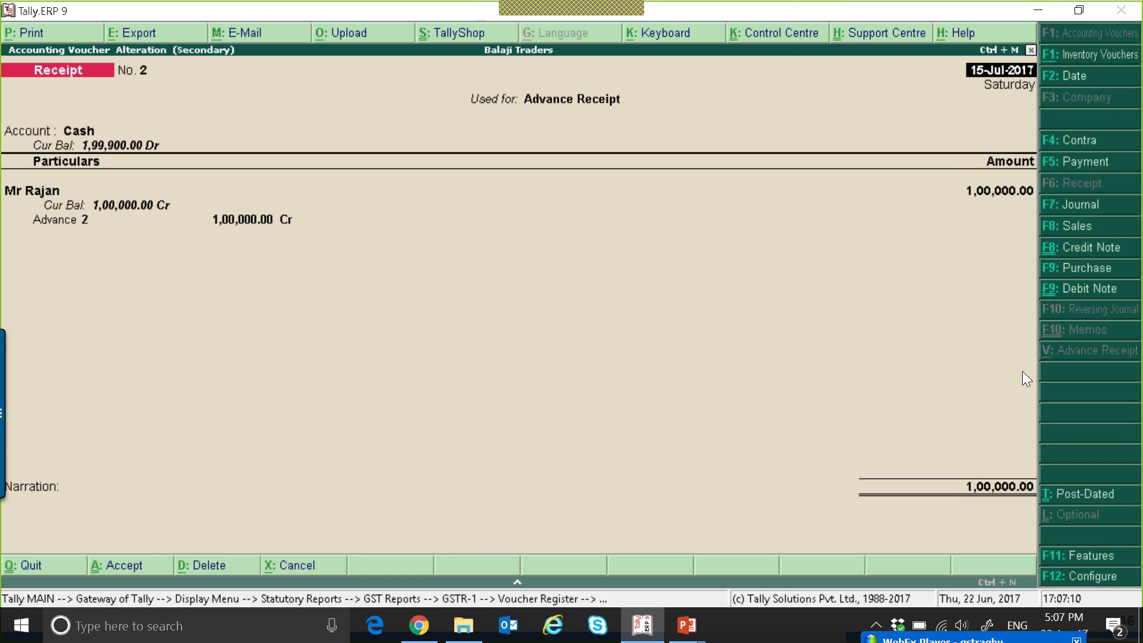
Quit the receipt and GSTR-1 without changes, and open Current Liabilities from the Balance Sheet.
{"action": "key", "text": "Escape"}
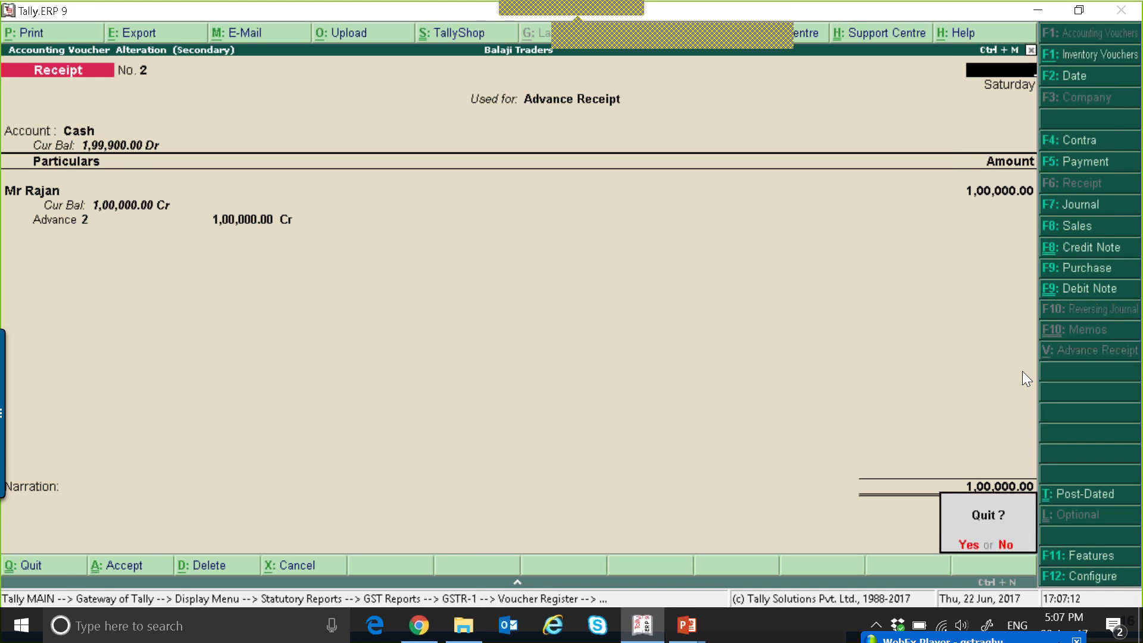
{"action": "key", "text": "y"}
{"action": "key", "text": "Escape"}
{"action": "key", "text": "Escape"}
{"action": "key", "text": "Escape"}
{"action": "key", "text": "Escape"}
{"action": "key", "text": "Escape"}
{"action": "key", "text": "b"}
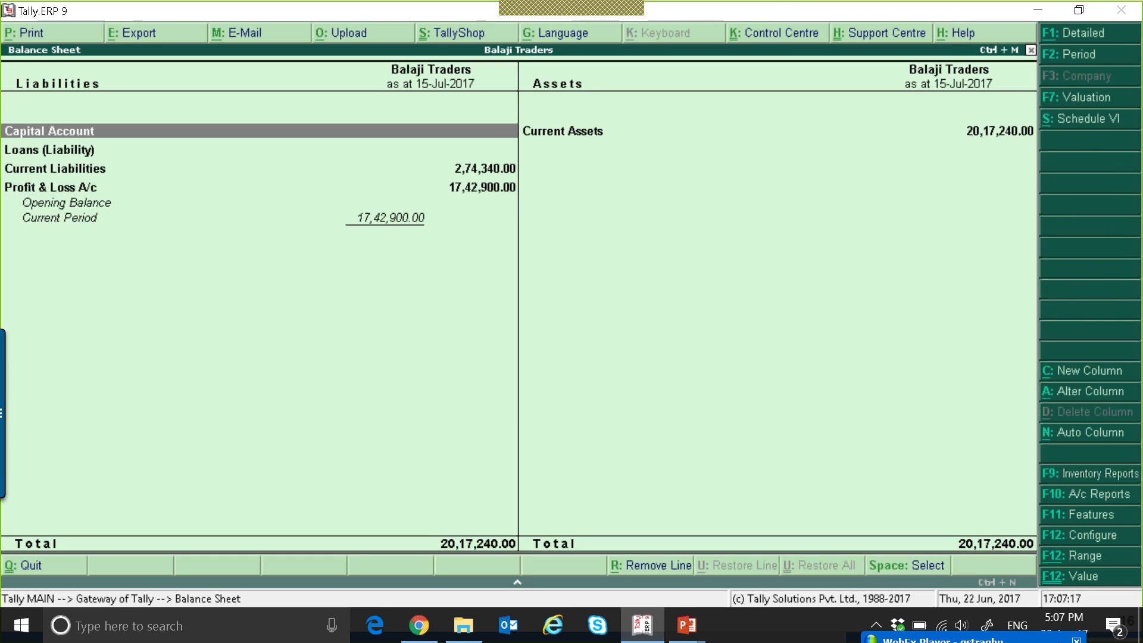
{"action": "key", "text": "Down"}
{"action": "key", "text": "Down"}
{"action": "key", "text": "Return"}
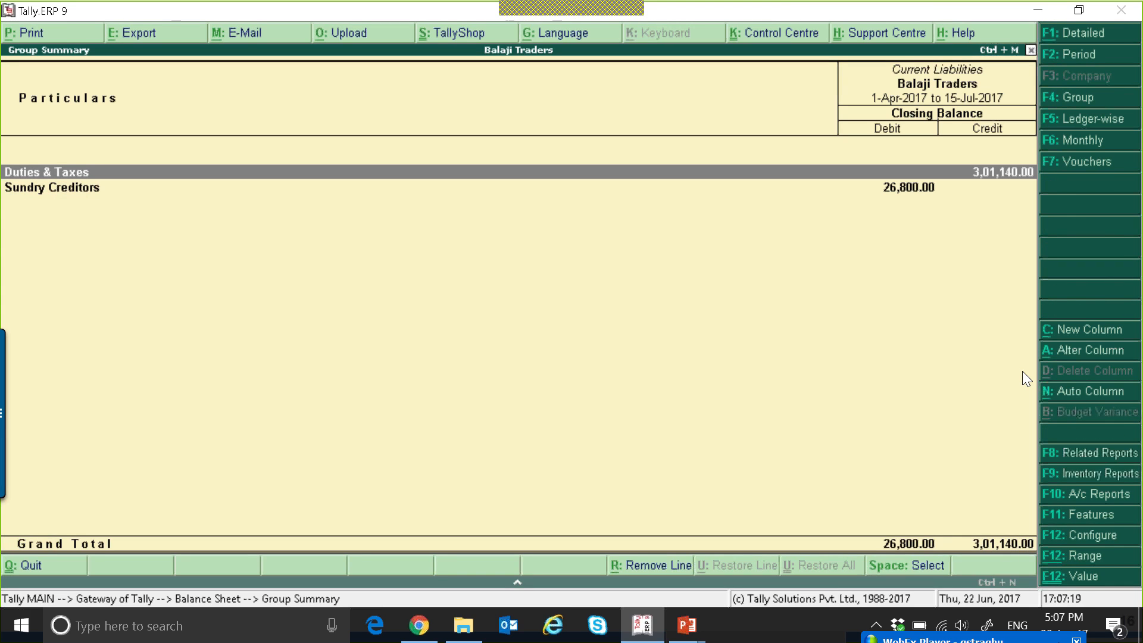
Drill down through Duties & Taxes to CGST's July vouchers and open Cool Joint's sales voucher 10.
{"action": "key", "text": "Return"}
{"action": "key", "text": "Return"}
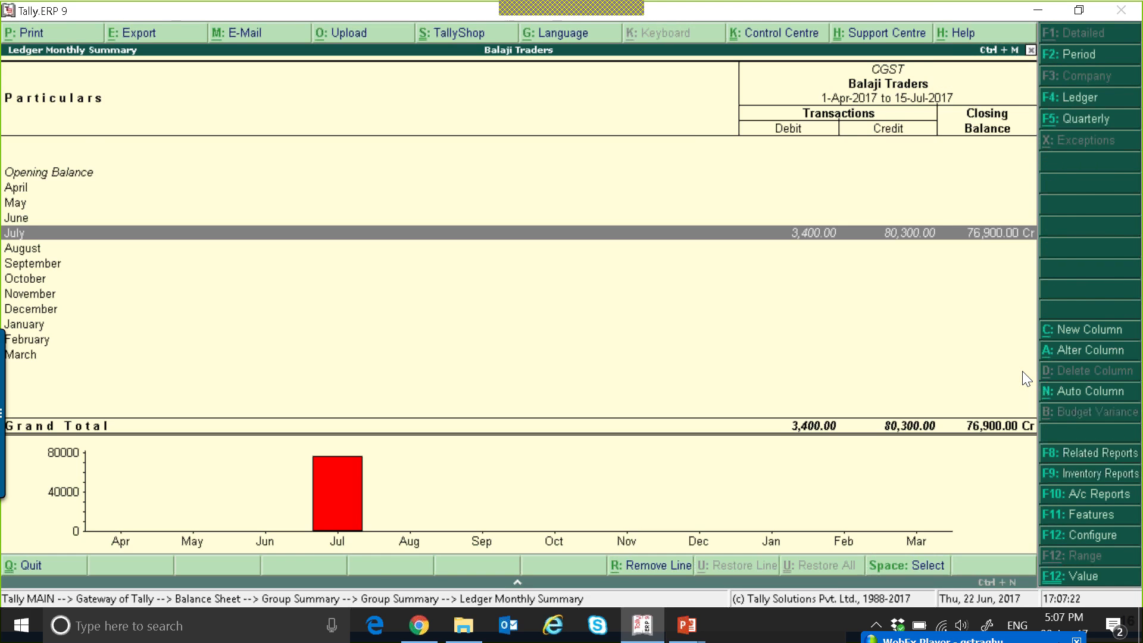
{"action": "key", "text": "Return"}
{"action": "key", "text": "Down"}
{"action": "key", "text": "Down"}
{"action": "key", "text": "Down"}
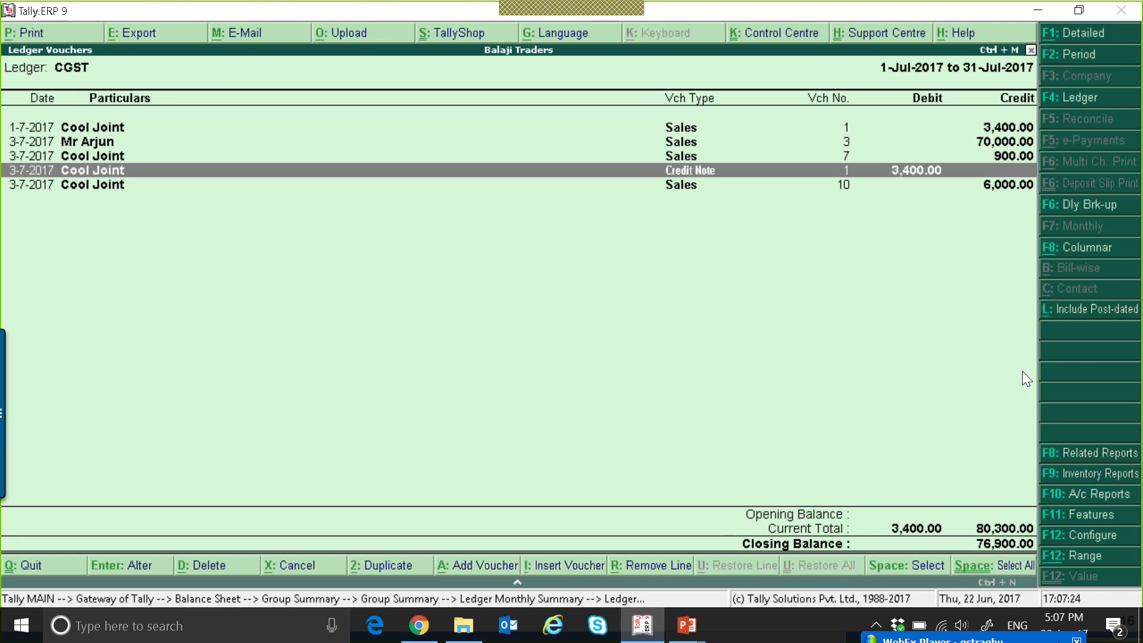
{"action": "key", "text": "Down"}
{"action": "key", "text": "Return"}
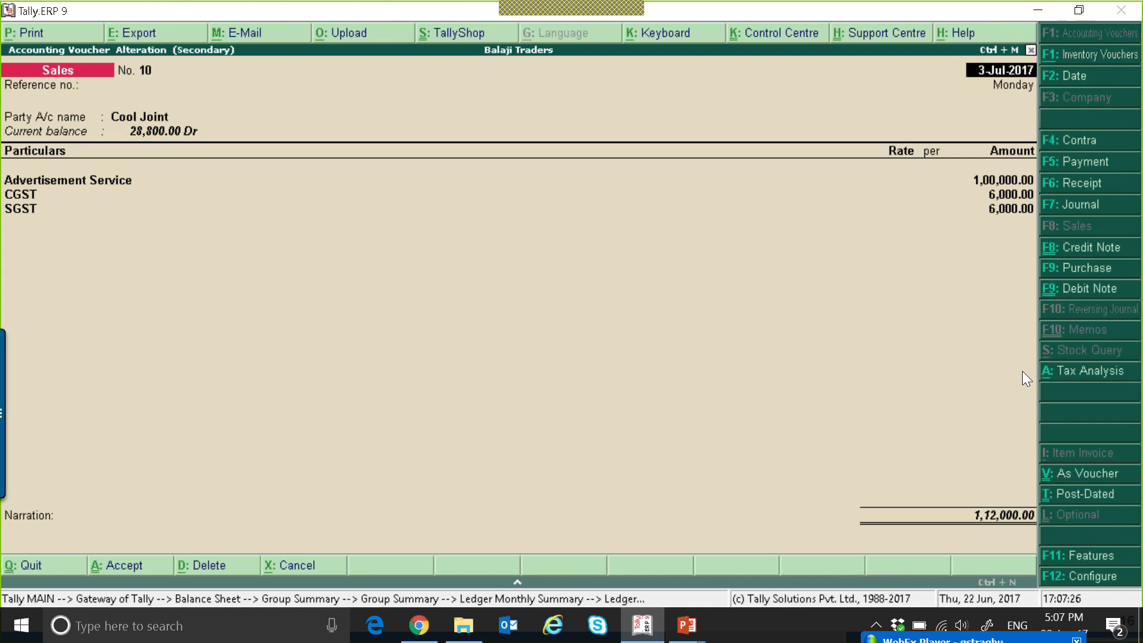
Quit sales voucher 10 and the Balance Sheet drill-down reports to return to the Gateway of Tally.
{"action": "key", "text": "Escape"}
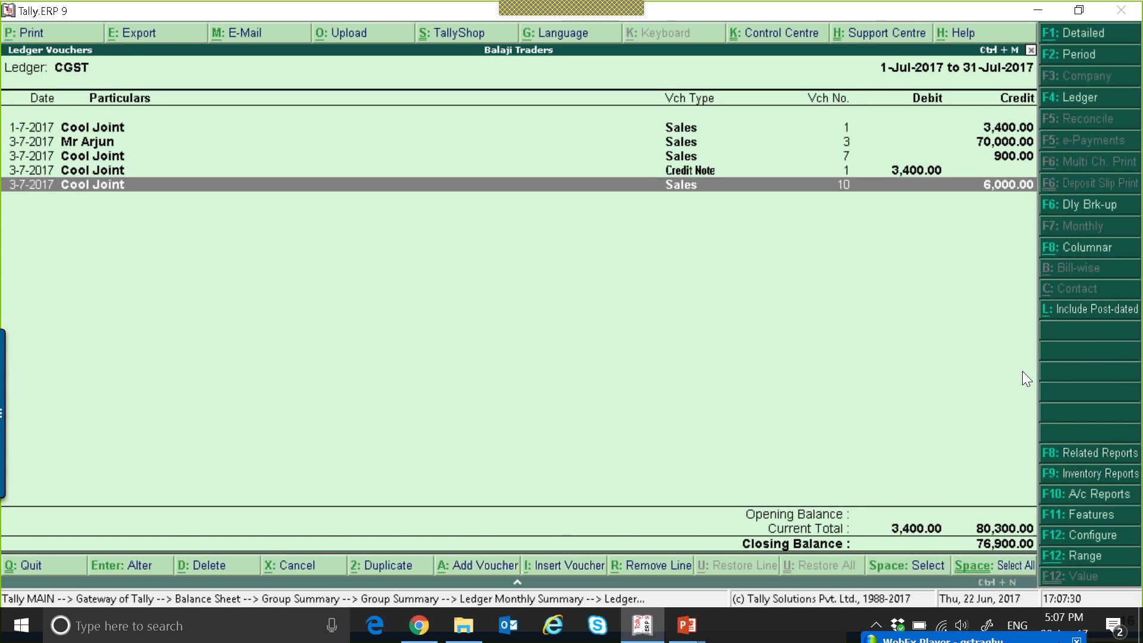
{"action": "key", "text": "Escape"}
{"action": "key", "text": "Escape"}
{"action": "key", "text": "Escape"}
{"action": "key", "text": "Escape"}
{"action": "key", "text": "Escape"}
{"action": "key", "text": "Escape"}
{"action": "key", "text": "Escape"}
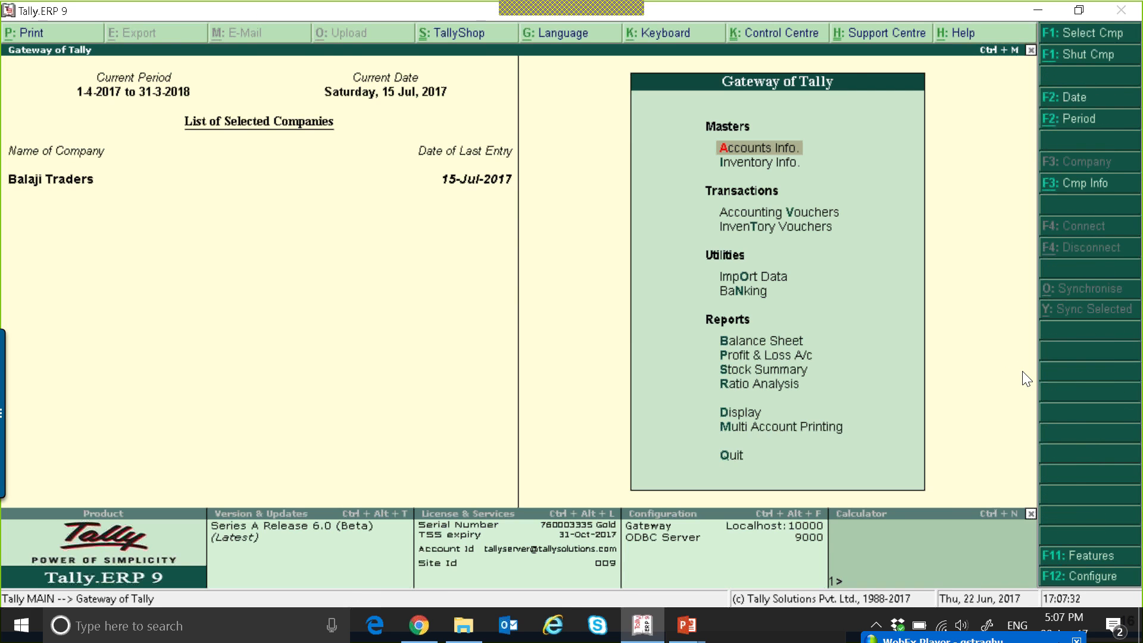
Start a journal voucher dated 31-7-2017.
{"action": "key", "text": "v"}
{"action": "key", "text": "F2"}
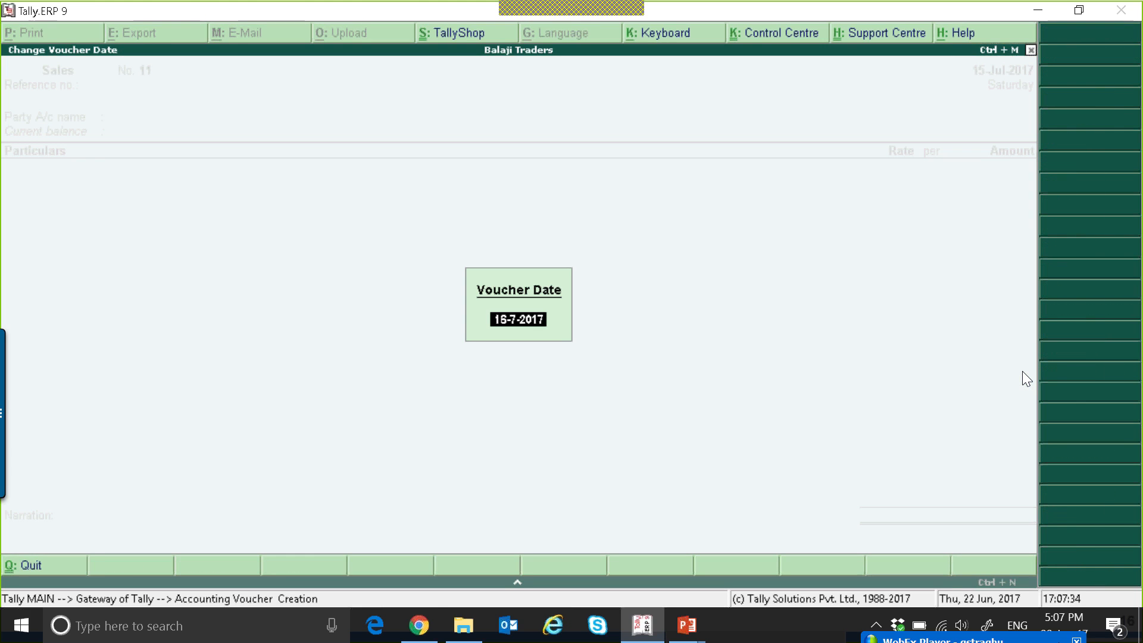
{"action": "type", "text": "31-7"}
{"action": "key", "text": "Return"}
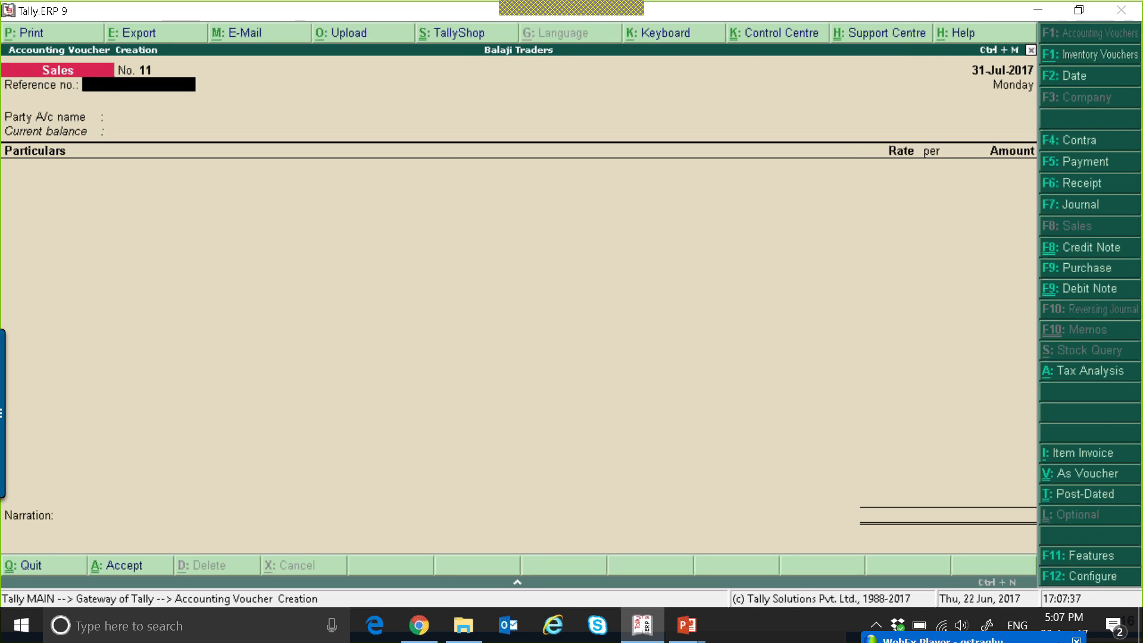
{"action": "key", "text": "F7"}
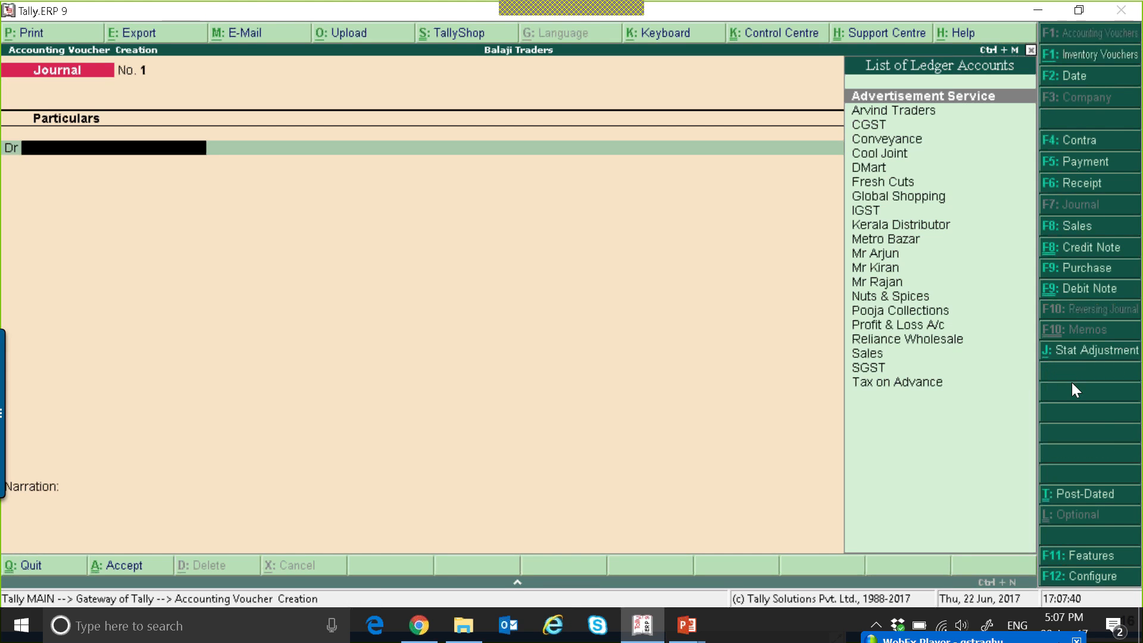
Set the journal's GST stat adjustment to Increase of Tax Liability with additional details On Account of Advance Receipts.
{"action": "left_click", "coordinate": [1080, 351]}
{"action": "key", "text": "Return"}
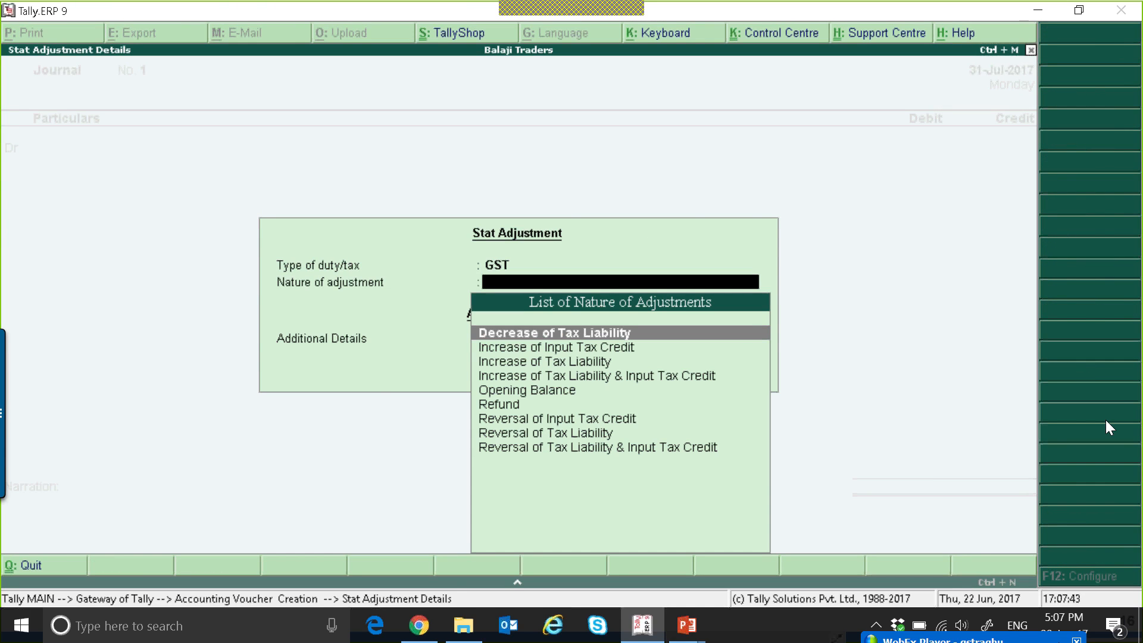
{"action": "key", "text": "Down"}
{"action": "key", "text": "Down"}
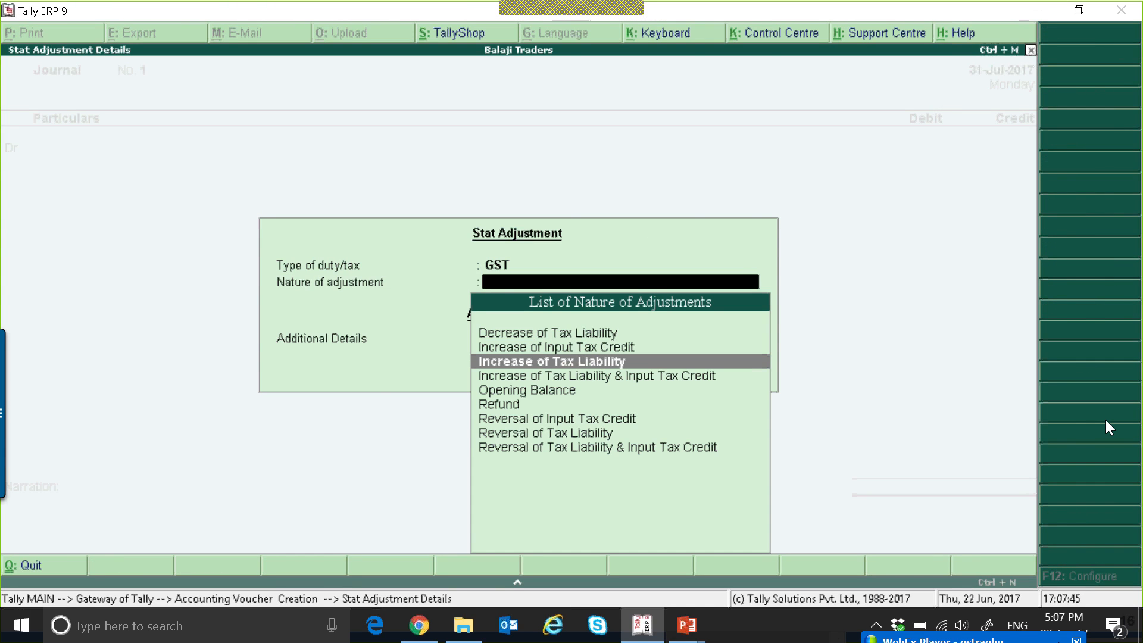
{"action": "key", "text": "Return"}
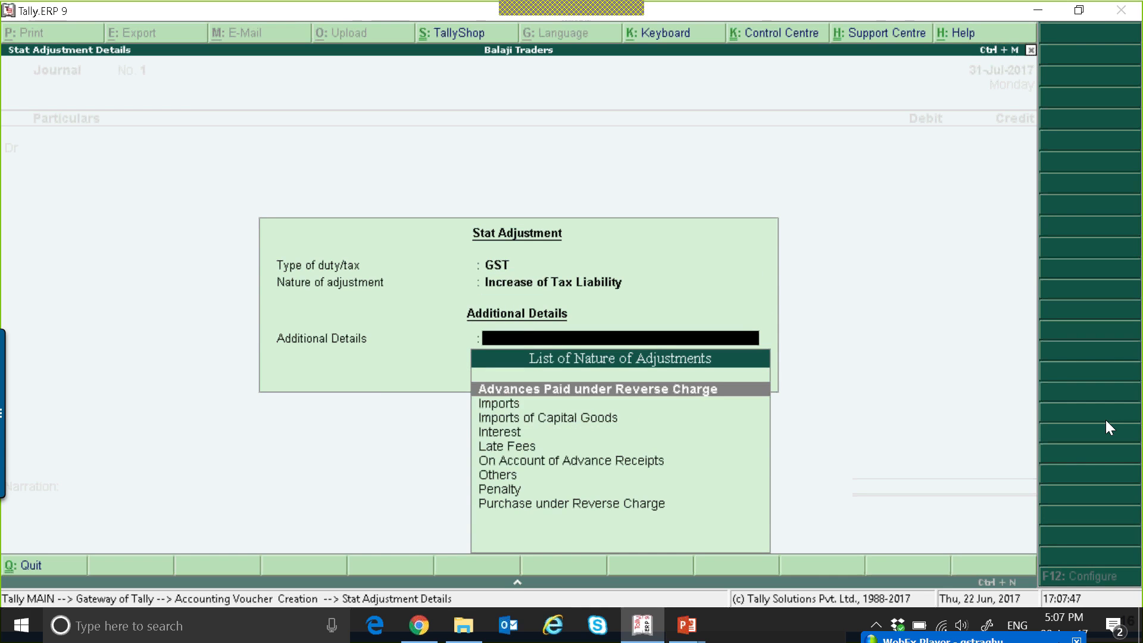
{"action": "key", "text": "Down"}
{"action": "key", "text": "Down"}
{"action": "key", "text": "Down"}
{"action": "key", "text": "Down"}
{"action": "key", "text": "Down"}
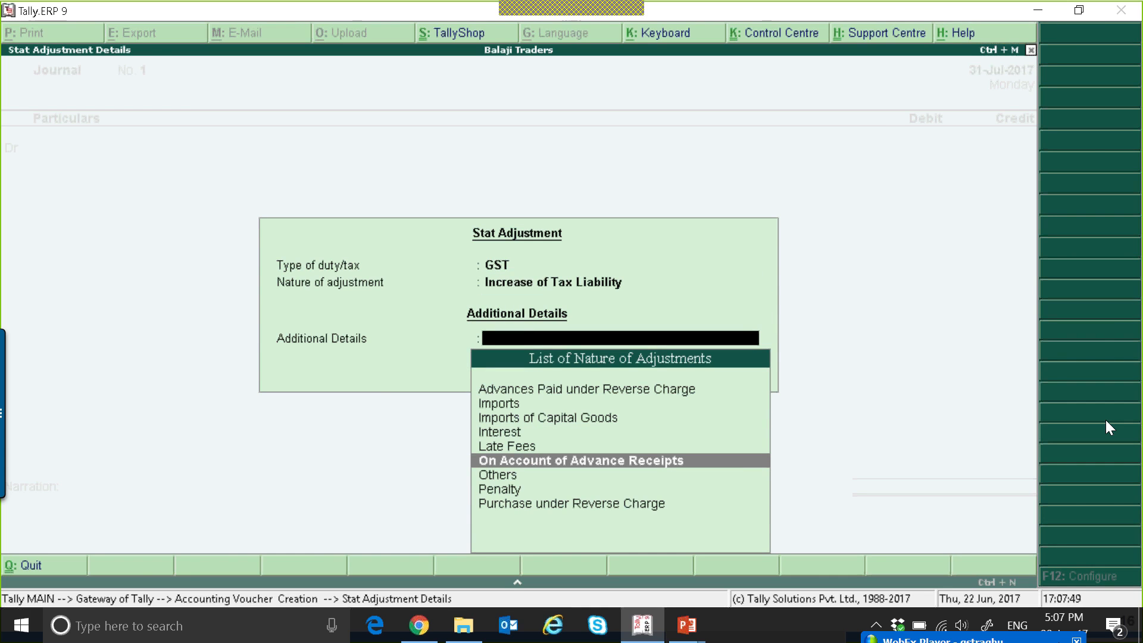
{"action": "key", "text": "Return"}
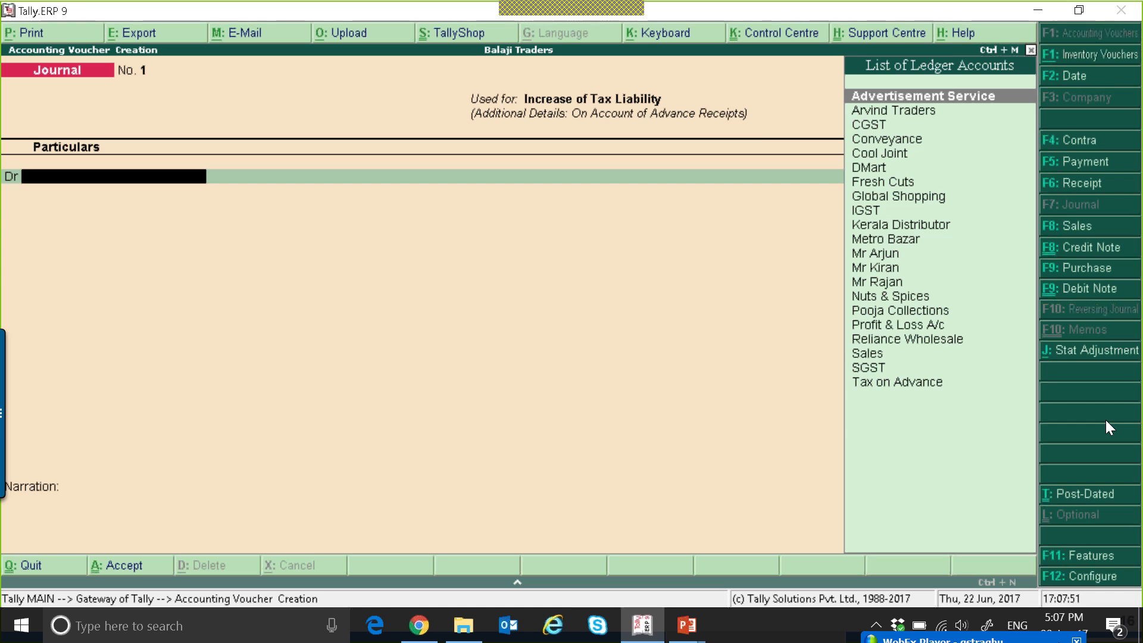
Select Tax on Advance as the journal's debit ledger, review and accept its master, and debit it 12,000.
{"action": "key", "text": "Down"}
{"action": "key", "text": "Down"}
{"action": "key", "text": "Down"}
{"action": "key", "text": "Down"}
{"action": "key", "text": "Down"}
{"action": "key", "text": "Down"}
{"action": "key", "text": "Down"}
{"action": "key", "text": "Down"}
{"action": "key", "text": "Down"}
{"action": "key", "text": "Down"}
{"action": "key", "text": "Down"}
{"action": "key", "text": "Down"}
{"action": "key", "text": "Down"}
{"action": "key", "text": "Down"}
{"action": "key", "text": "Down"}
{"action": "key", "text": "Down"}
{"action": "key", "text": "Down"}
{"action": "key", "text": "Down"}
{"action": "key", "text": "Down"}
{"action": "key", "text": "Return"}
{"action": "key", "text": "BackSpace"}
{"action": "key", "text": "ctrl+Return"}
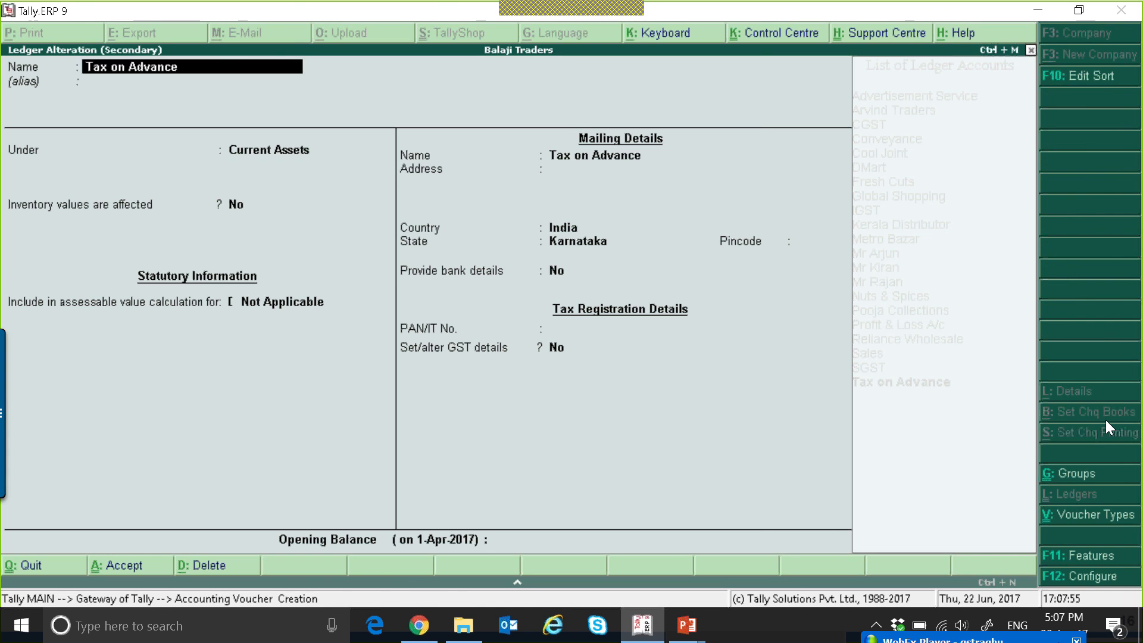
{"action": "key", "text": "Return"}
{"action": "key", "text": "ctrl+a"}
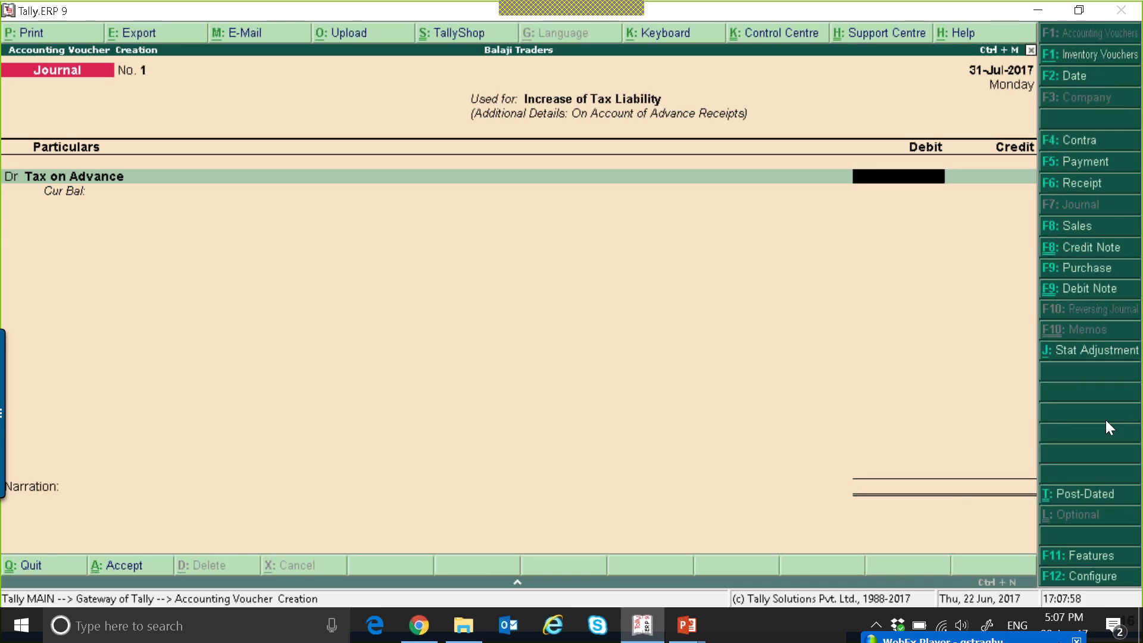
{"action": "type", "text": "12,"}
{"action": "type", "text": "000"}
{"action": "key", "text": "Return"}
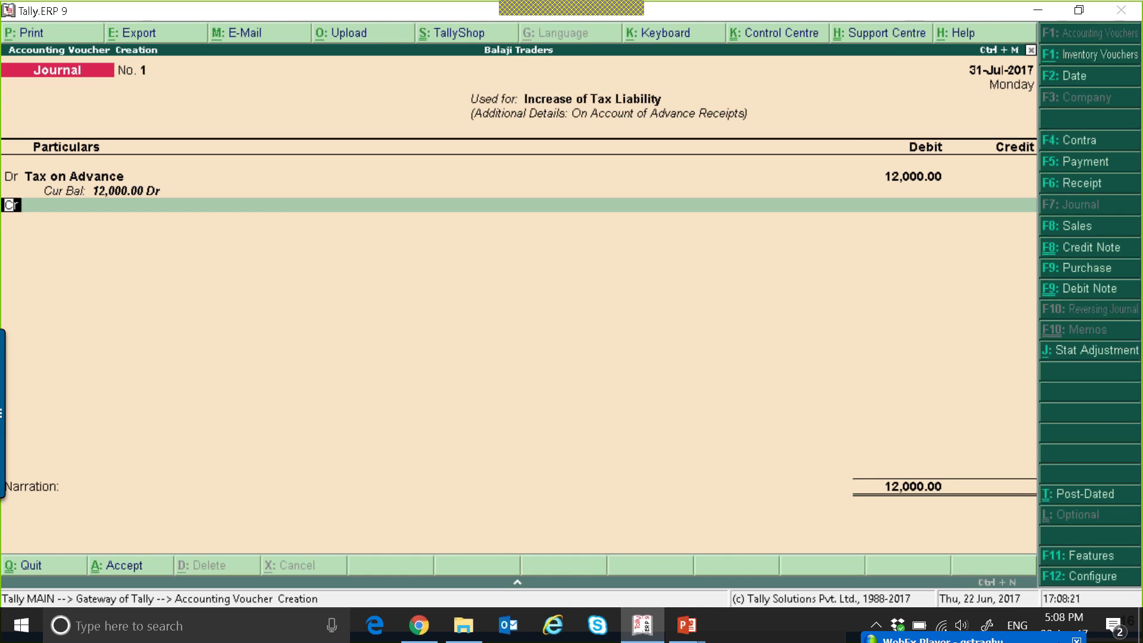
Credit SGST and CGST with 6,000 each and save the journal voucher without a narration.
{"action": "key", "text": "Return"}
{"action": "type", "text": "SGST"}
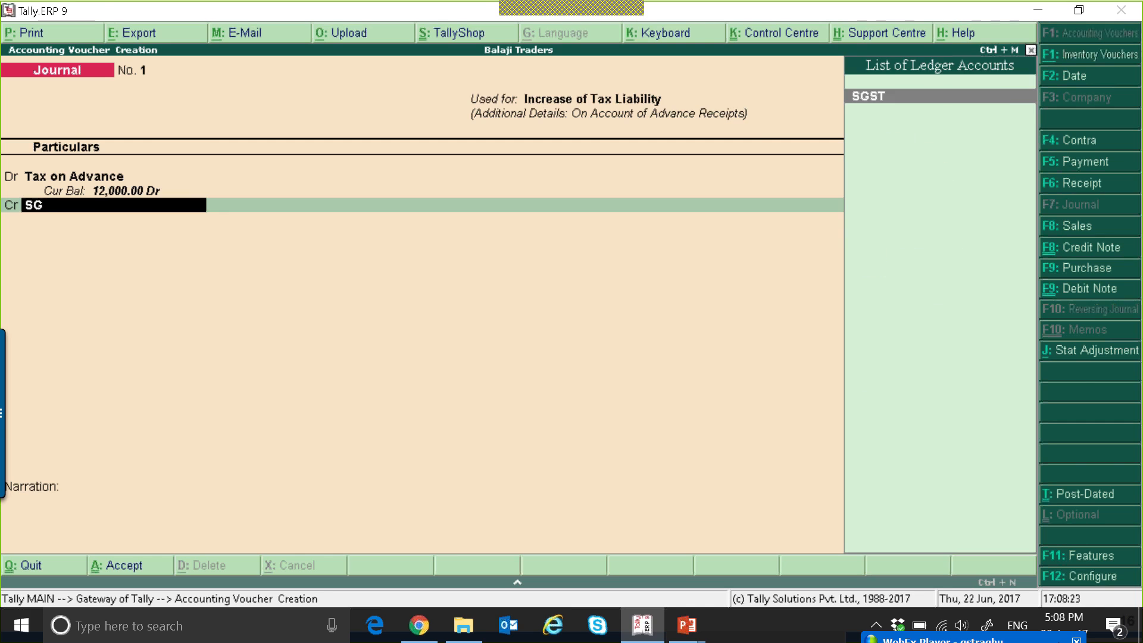
{"action": "key", "text": "Return"}
{"action": "type", "text": "6000"}
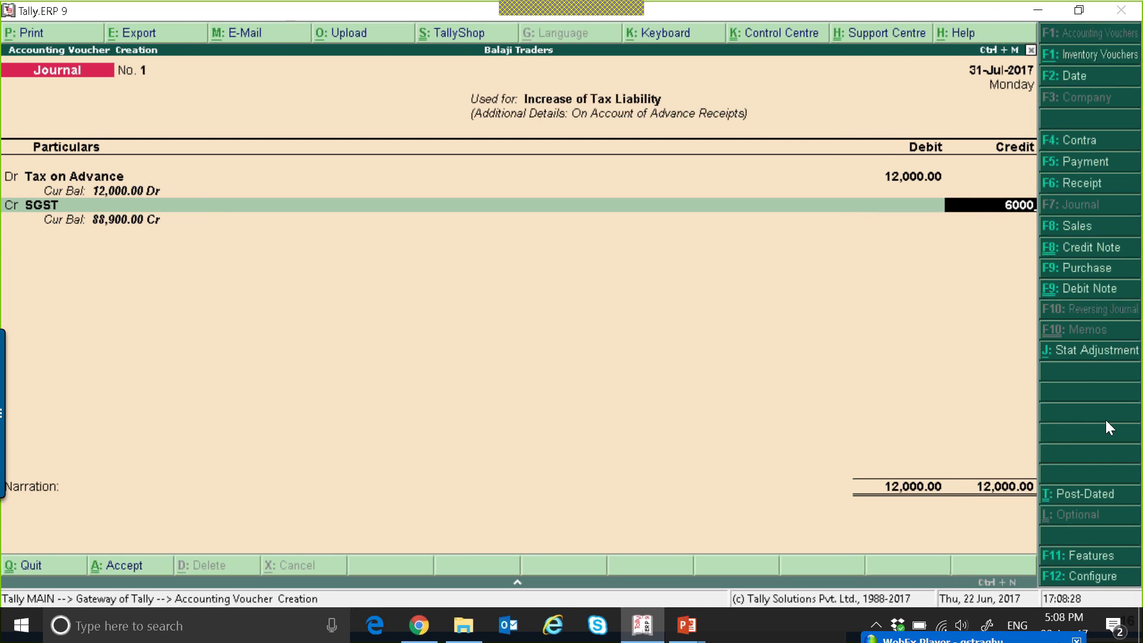
{"action": "key", "text": "Return"}
{"action": "type", "text": "CG"}
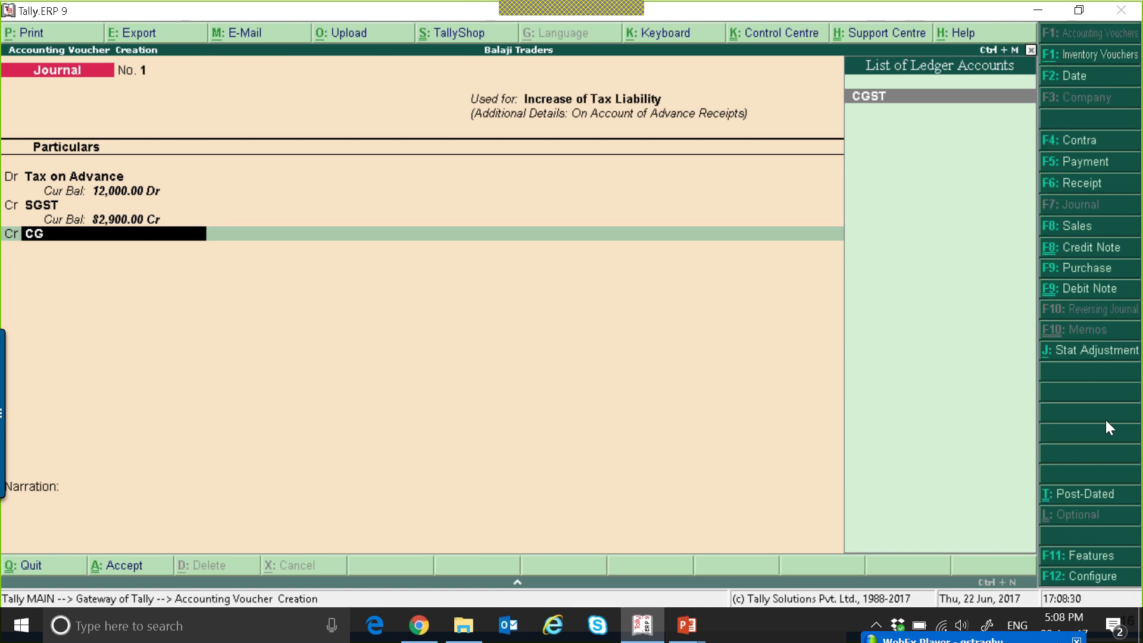
{"action": "key", "text": "Return"}
{"action": "key", "text": "Return"}
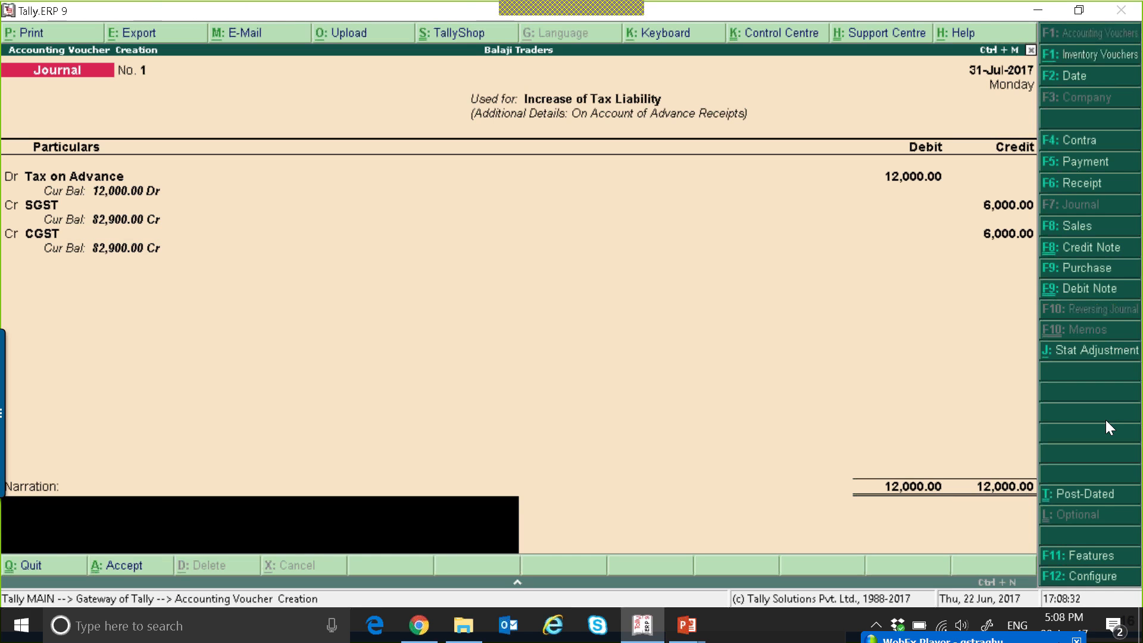
{"action": "key", "text": "Return"}
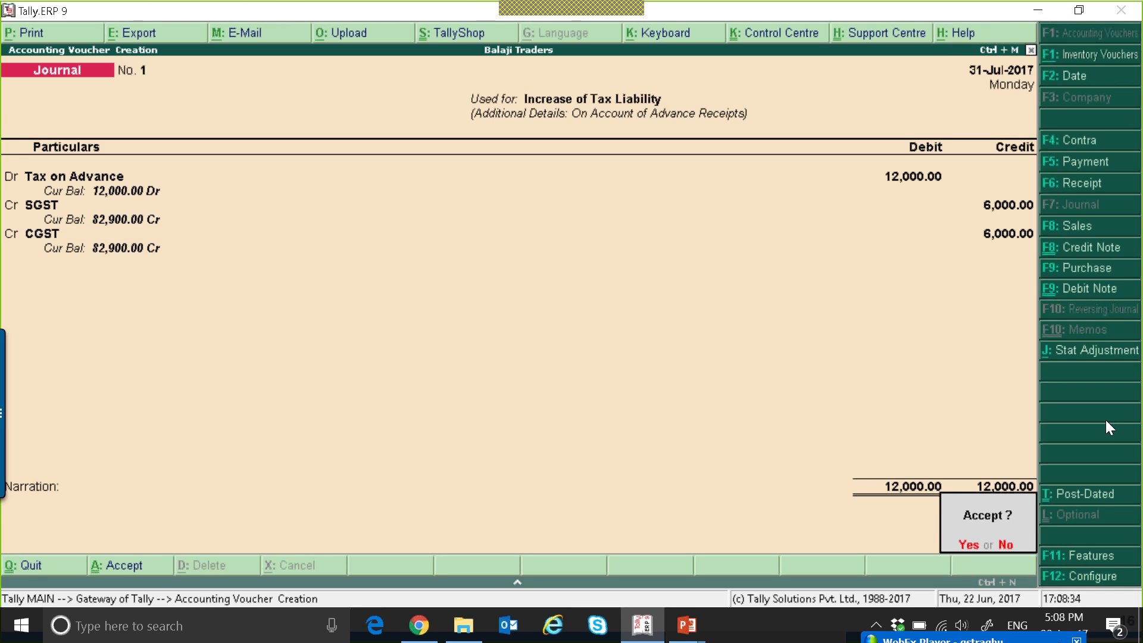
{"action": "key", "text": "Return"}
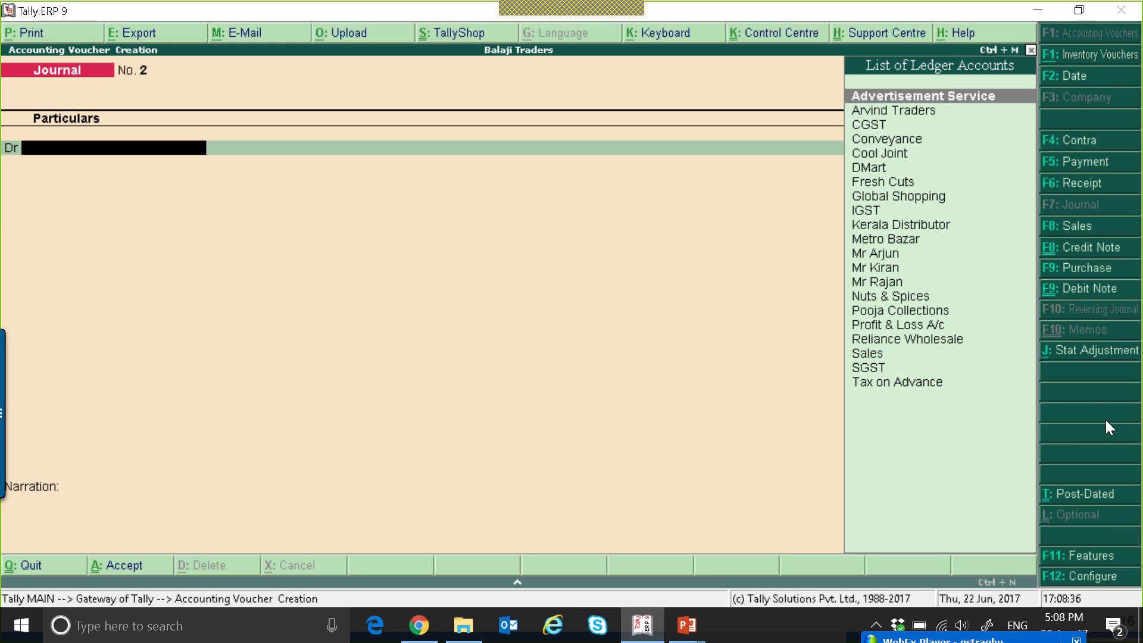
Start a payment voucher as a GST statutory payment of type Regular, for the period from 1-Jul-2017.
{"action": "key", "text": "F5"}
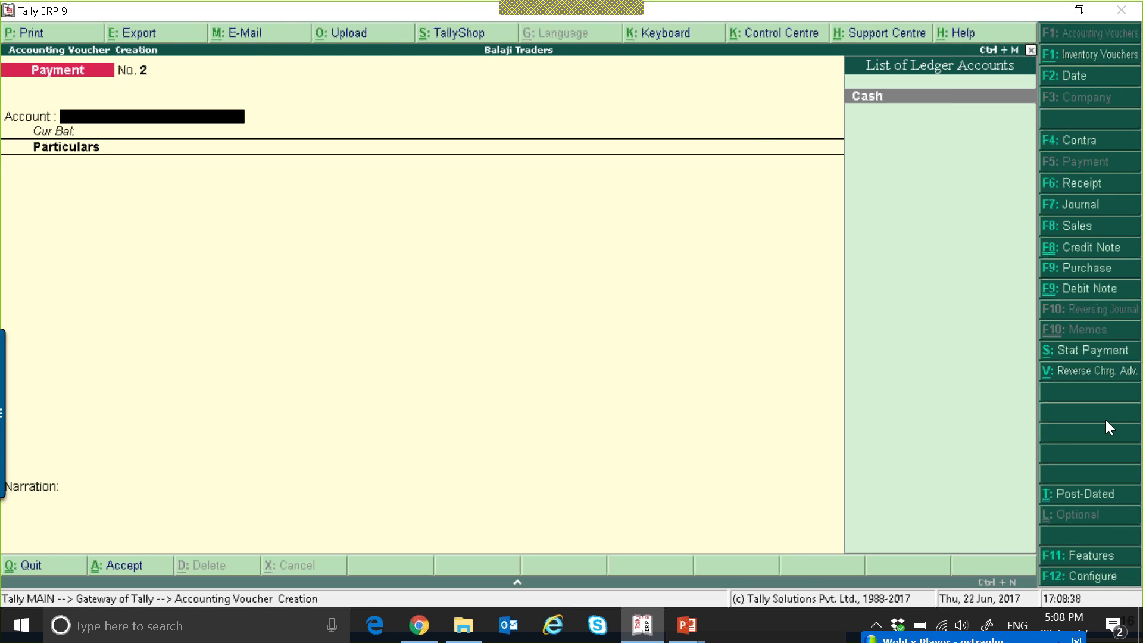
{"action": "left_click", "coordinate": [1081, 350]}
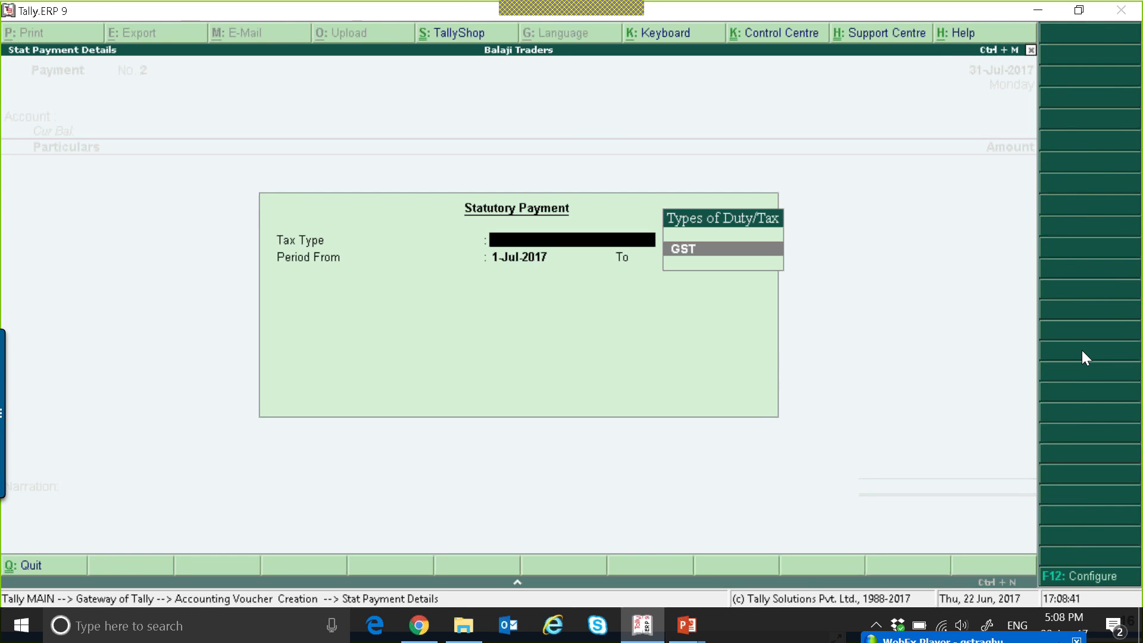
{"action": "key", "text": "Return"}
Pay 6,000 of CGST and 6,000 of SGST from the Cash account in the payment voucher.
{"action": "key", "text": "Return"}
{"action": "key", "text": "Return"}
{"action": "key", "text": "Return"}
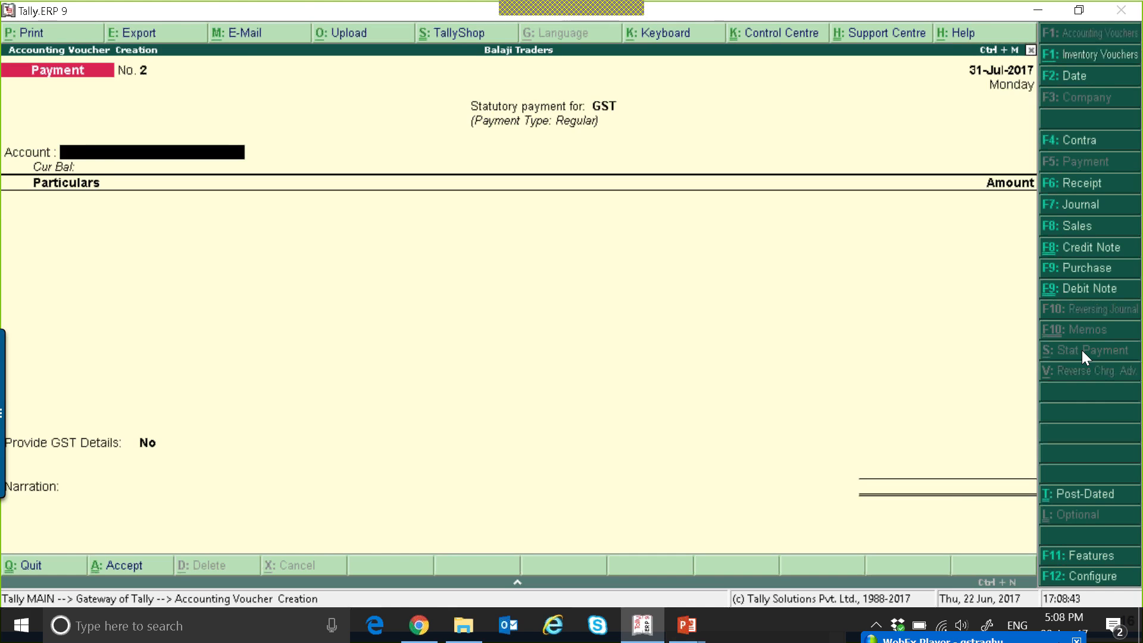
{"action": "key", "text": "Return"}
{"action": "type", "text": "CG"}
{"action": "key", "text": "Return"}
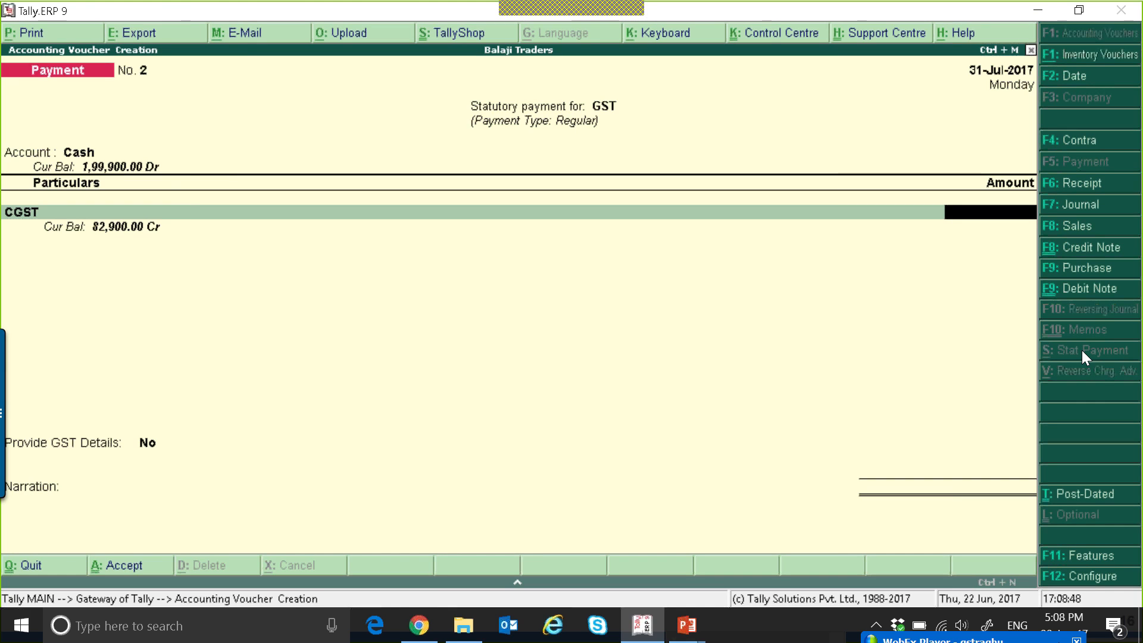
{"action": "type", "text": "6000"}
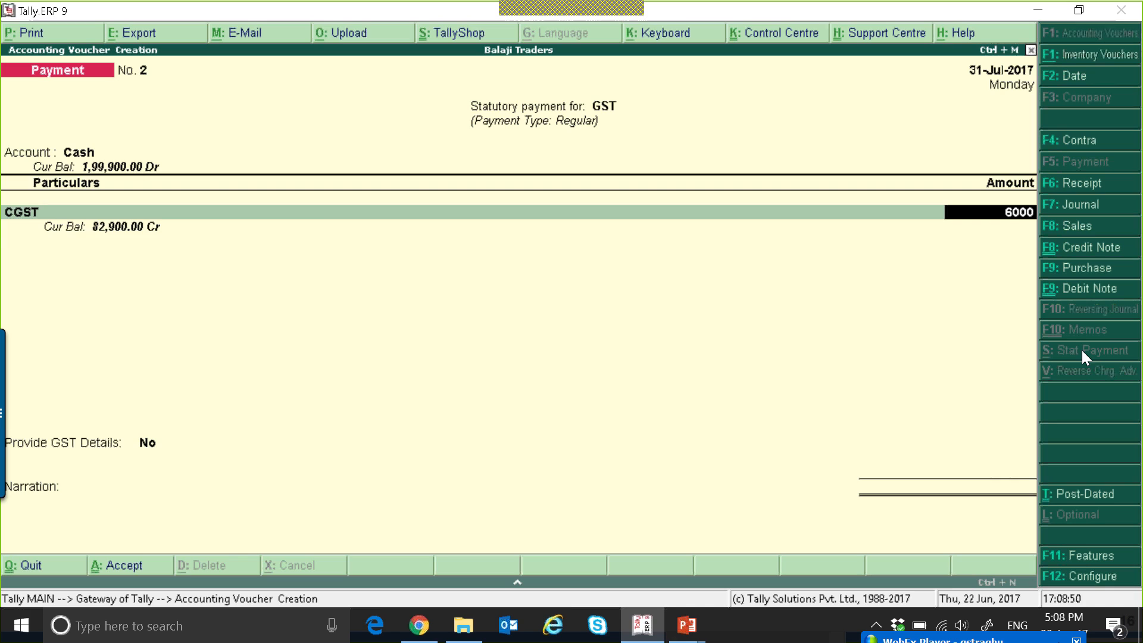
{"action": "key", "text": "Return"}
{"action": "type", "text": "SG"}
{"action": "key", "text": "Return"}
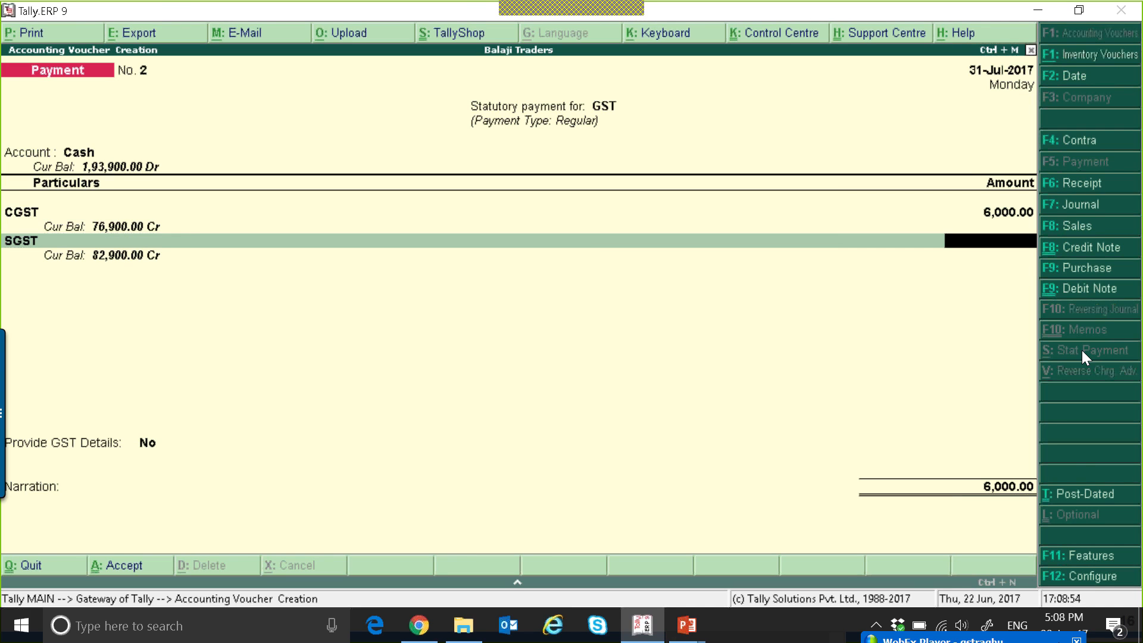
{"action": "type", "text": "6000"}
{"action": "key", "text": "Return"}
{"action": "key", "text": "Return"}
Provide the GST details with payment mode Cash - (Over the Counter), leave the bank fields blank, and save the payment.
{"action": "key", "text": "Down"}
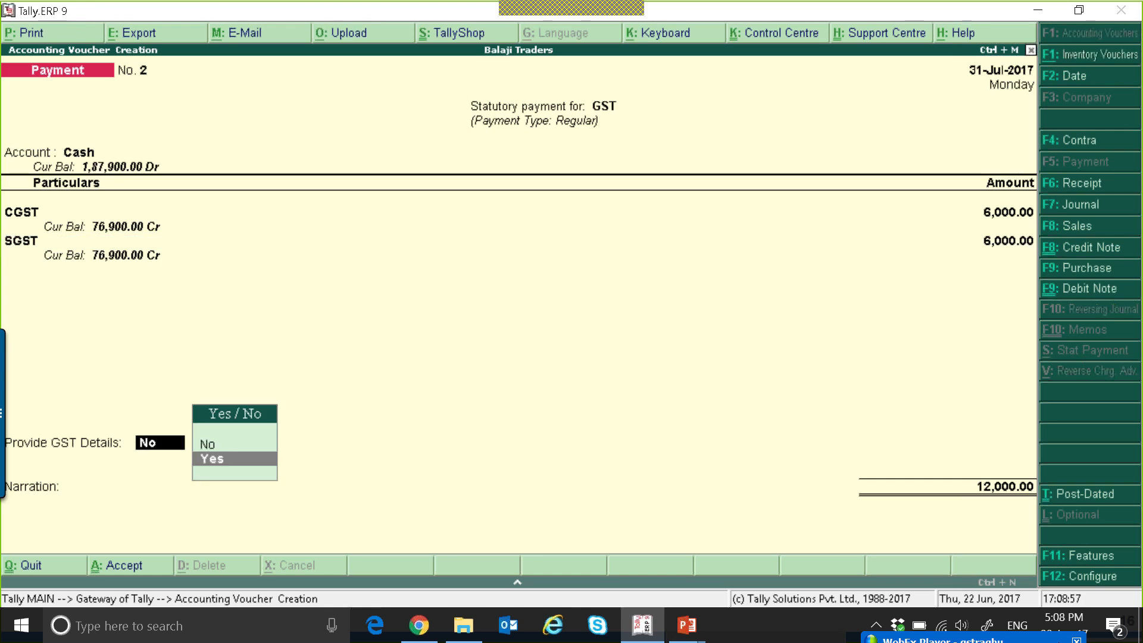
{"action": "key", "text": "Return"}
{"action": "key", "text": "Return"}
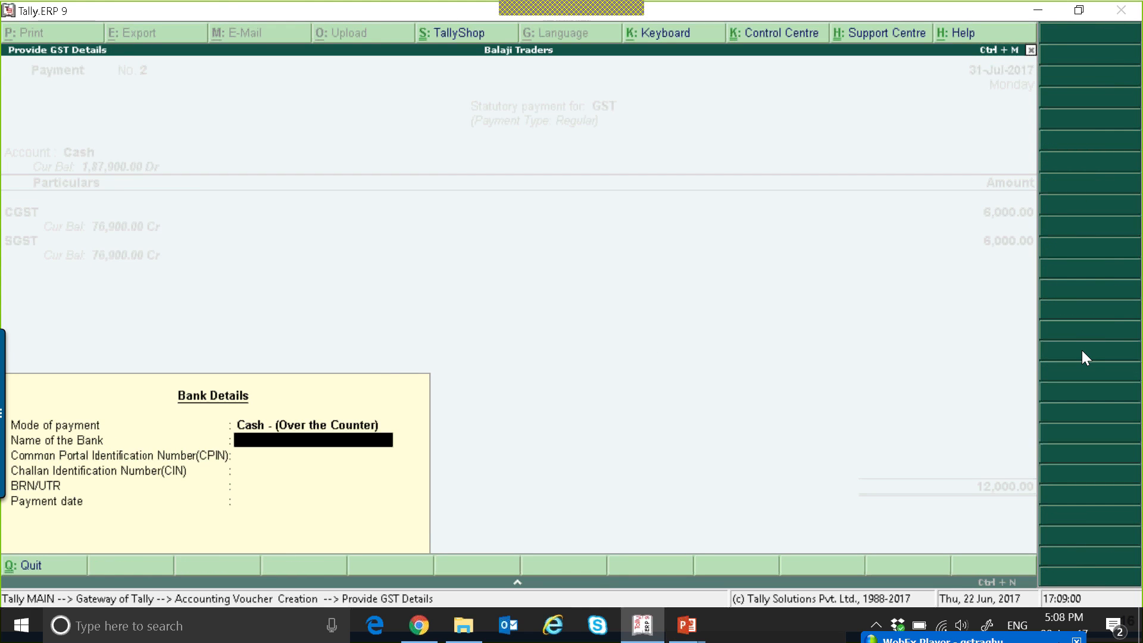
{"action": "key", "text": "Return"}
{"action": "key", "text": "ctrl+a"}
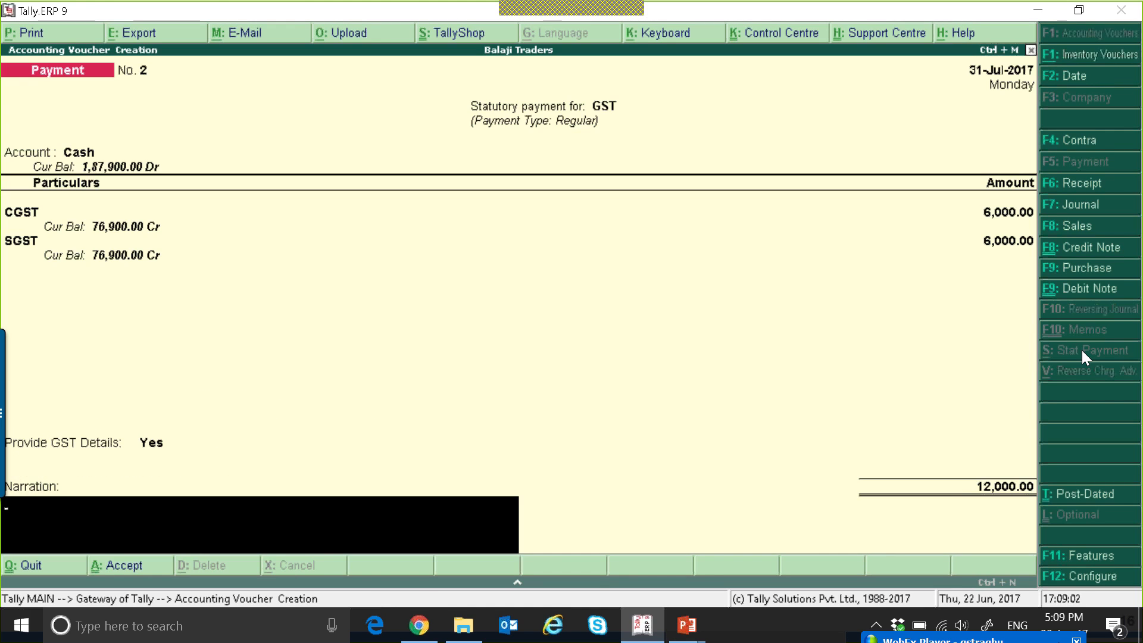
{"action": "key", "text": "Return"}
{"action": "key", "text": "Return"}
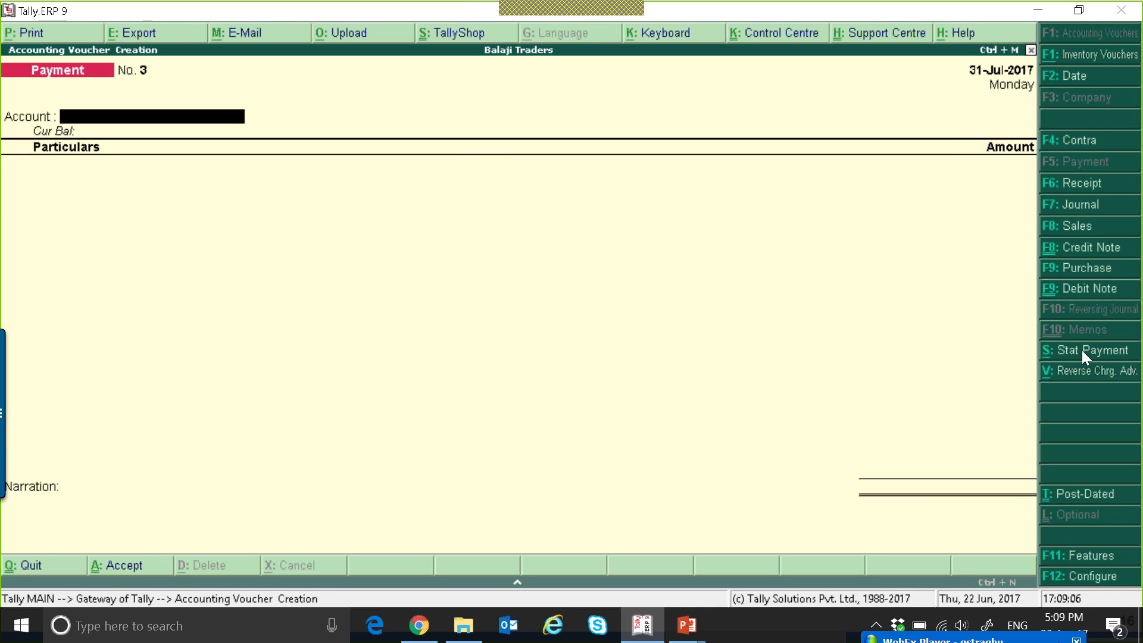
Start a sales voucher dated 2-Aug-2017 for the customer who paid the 1,00,000 advance, accepting the party details.
{"action": "key", "text": "Escape"}
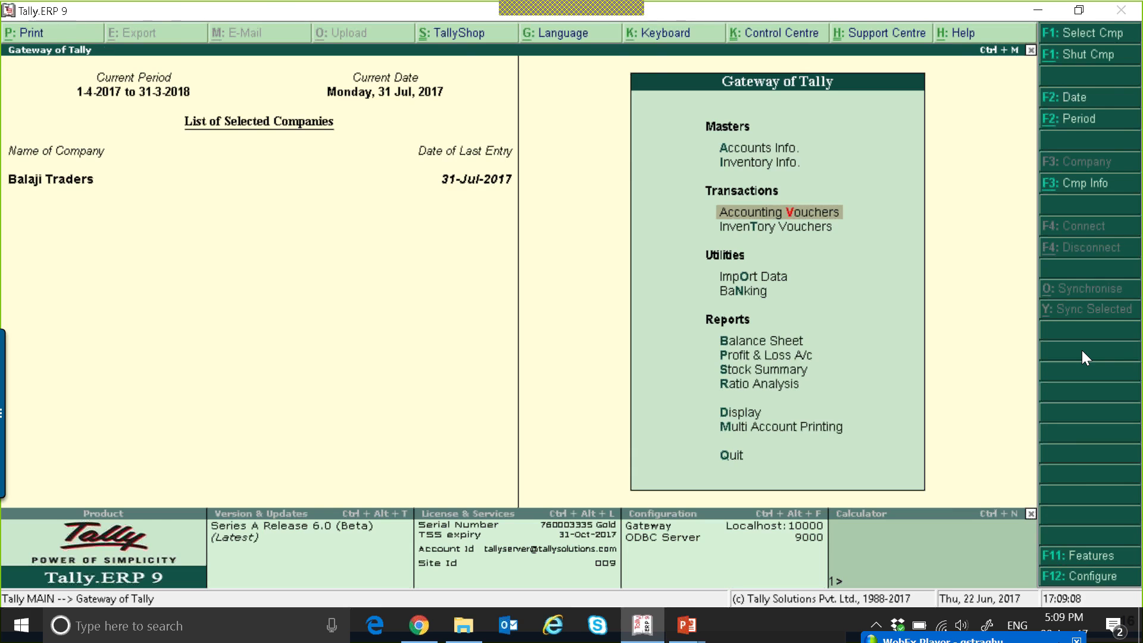
{"action": "key", "text": "Return"}
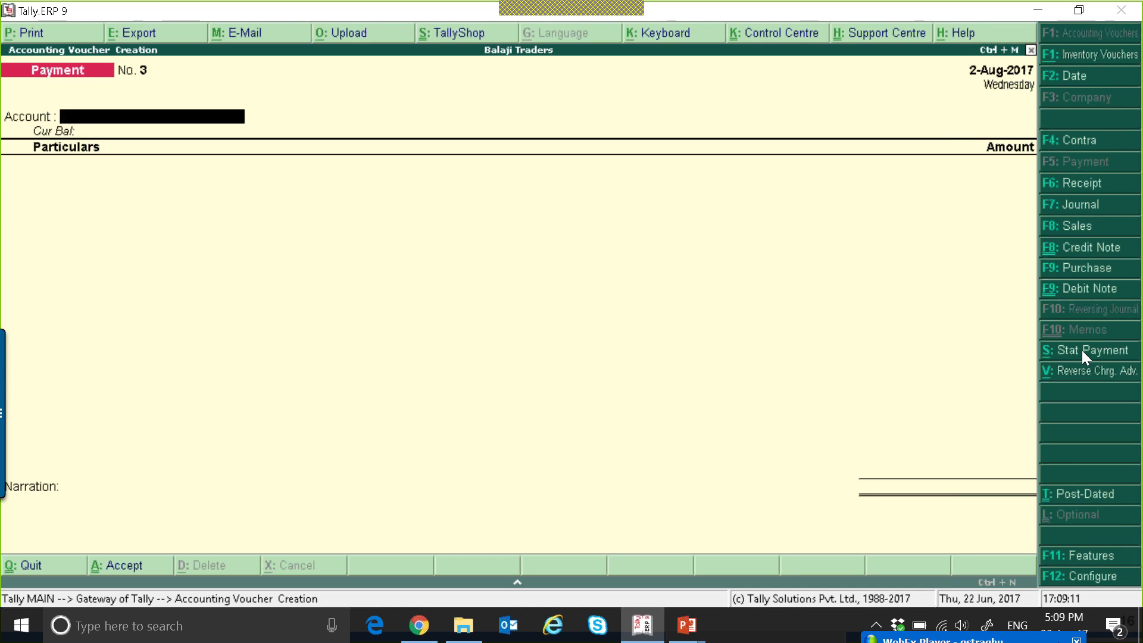
{"action": "key", "text": "F8"}
{"action": "key", "text": "Down"}
{"action": "key", "text": "Down"}
{"action": "key", "text": "Down"}
{"action": "key", "text": "Down"}
{"action": "key", "text": "Down"}
{"action": "key", "text": "Down"}
{"action": "key", "text": "Down"}
{"action": "key", "text": "Down"}
{"action": "key", "text": "Down"}
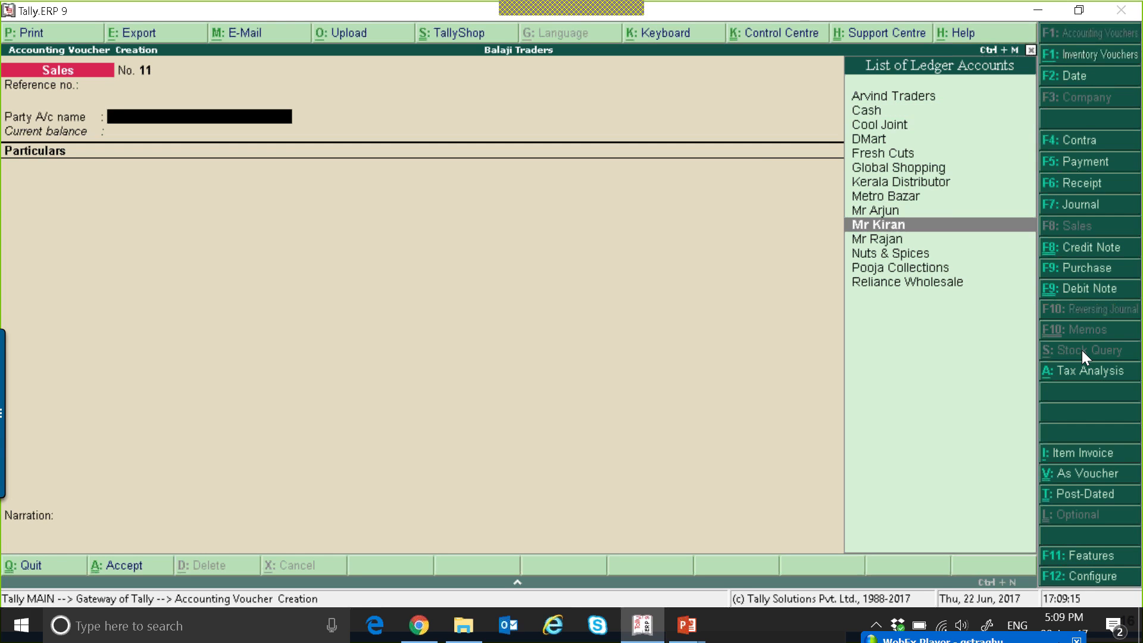
{"action": "key", "text": "Down"}
{"action": "key", "text": "Return"}
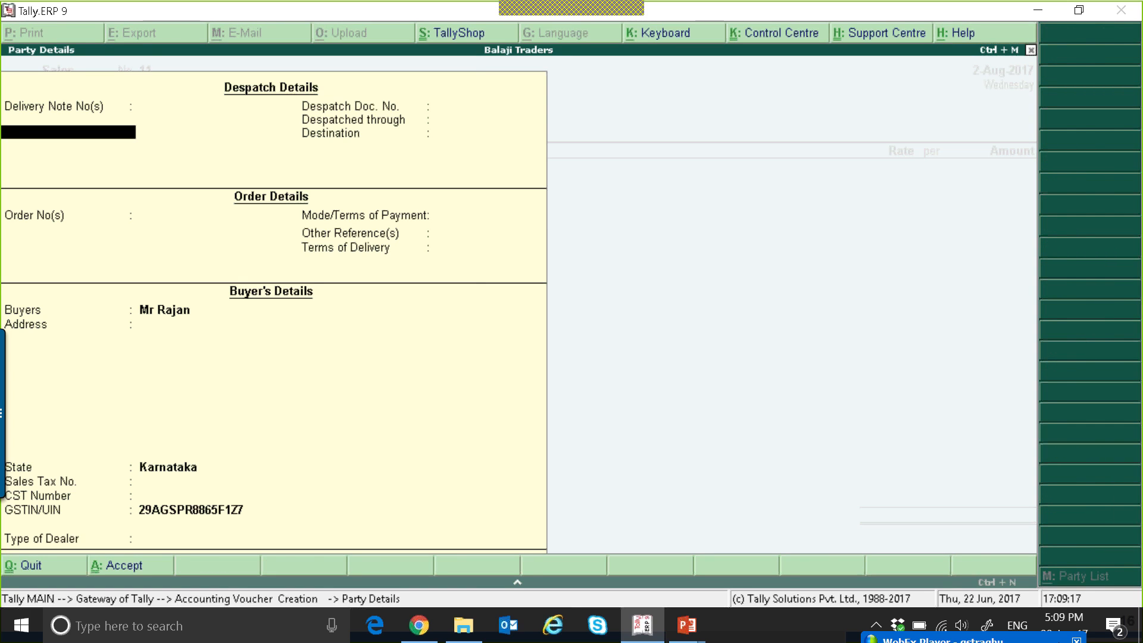
{"action": "key", "text": "ctrl+a"}
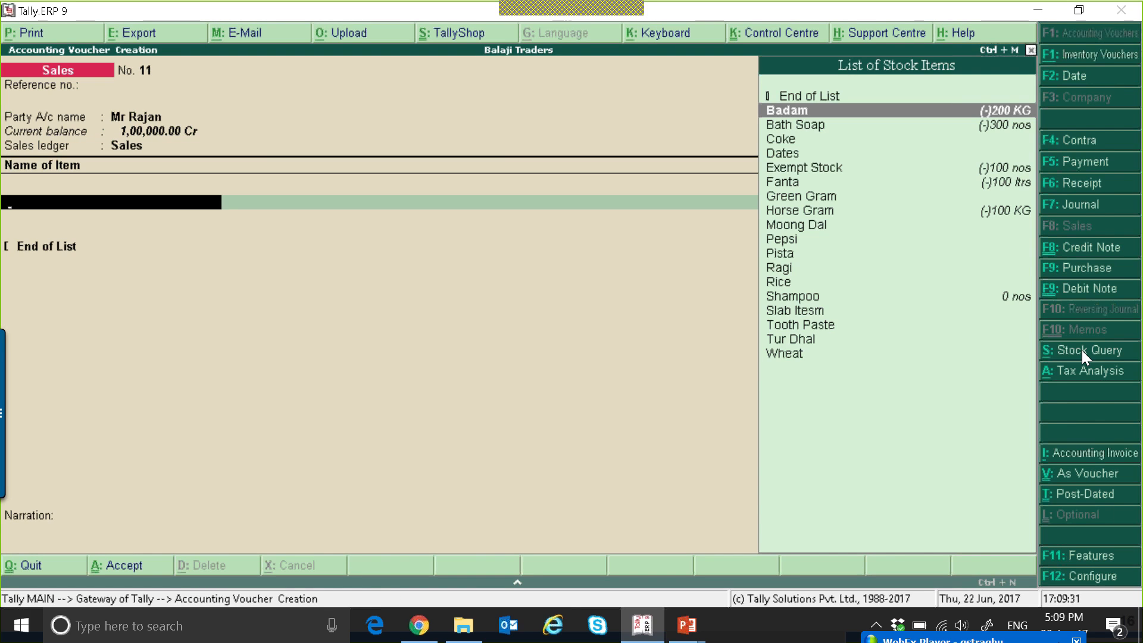
Enter 100 KG of Badam at a rate of 1,500 per KG in the sales voucher.
{"action": "key", "text": "Return"}
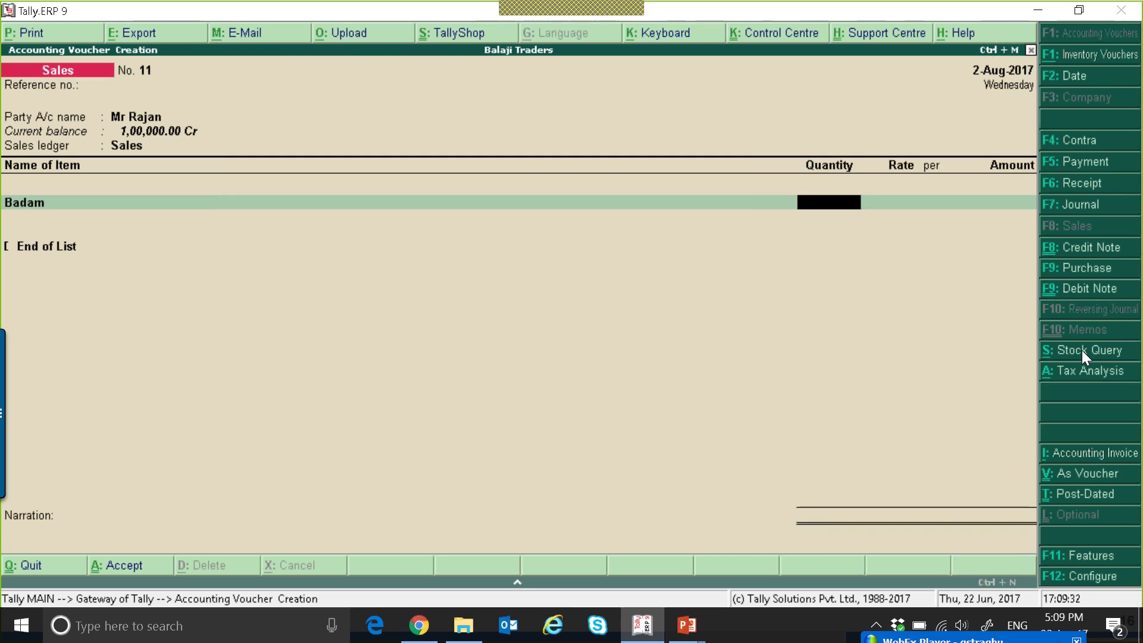
{"action": "type", "text": "100"}
{"action": "key", "text": "Return"}
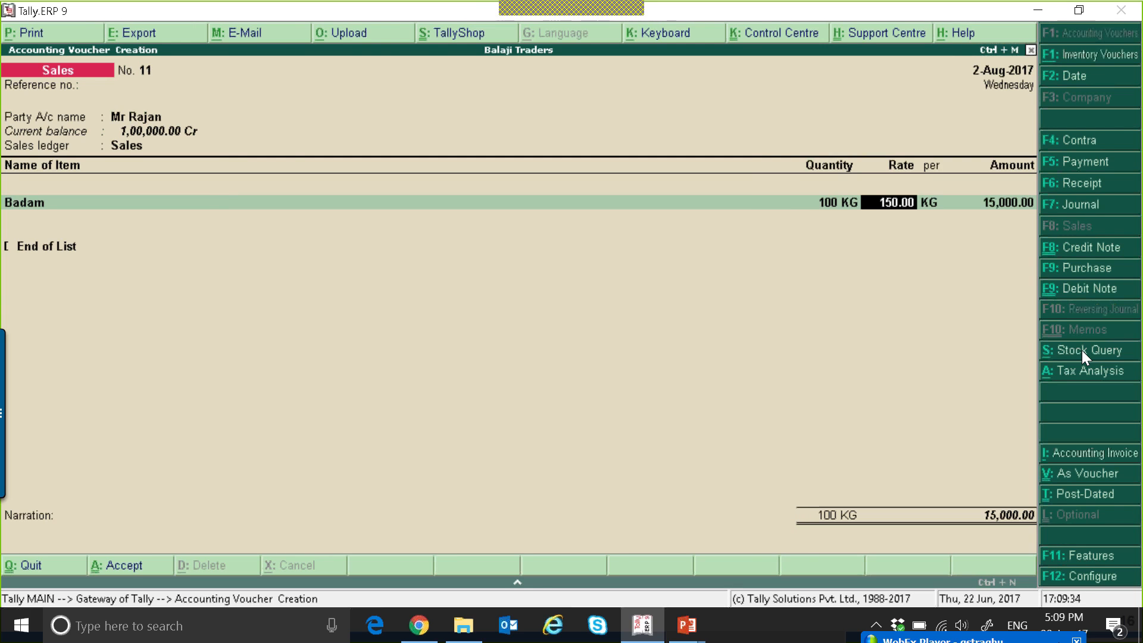
{"action": "key", "text": "BackSpace"}
{"action": "type", "text": "1500"}
{"action": "key", "text": "Return"}
{"action": "key", "text": "Return"}
{"action": "key", "text": "Return"}
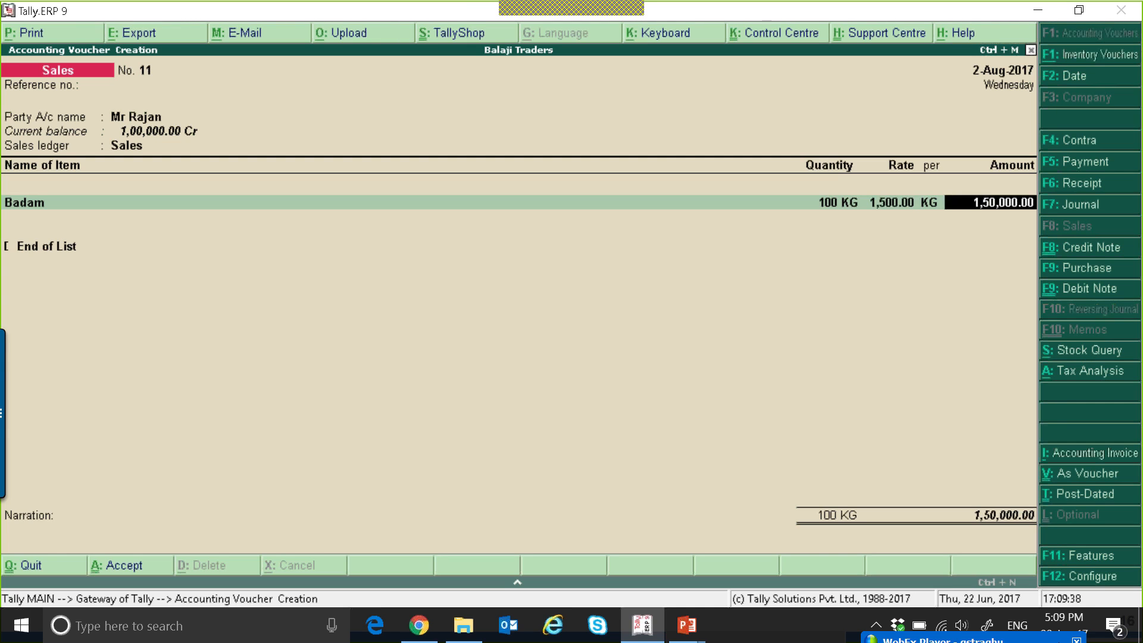
{"action": "key", "text": "Return"}
Apply the CGST and SGST ledgers to the sales voucher with their calculated amounts and finish the ledger list.
{"action": "type", "text": "c"}
{"action": "key", "text": "Return"}
{"action": "key", "text": "Return"}
{"action": "type", "text": "sg"}
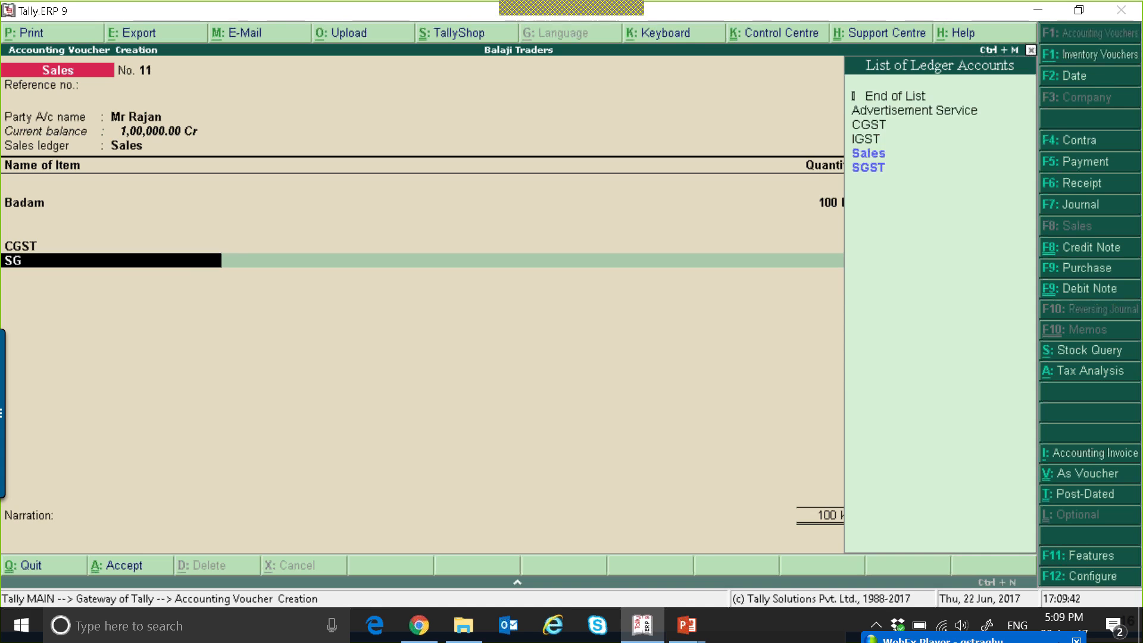
{"action": "key", "text": "Return"}
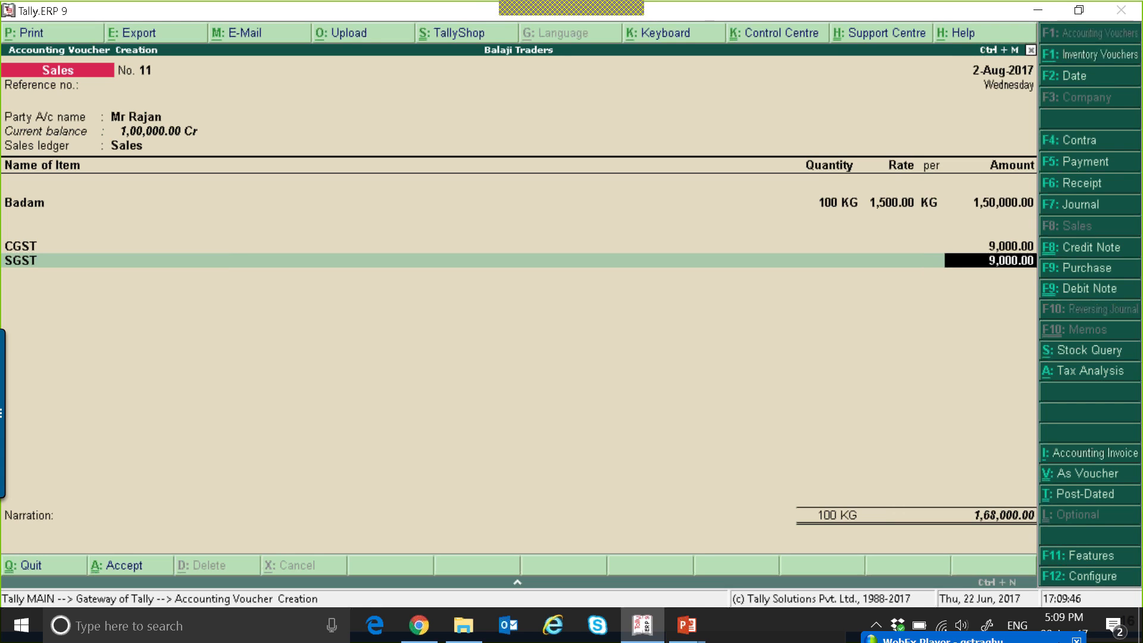
{"action": "key", "text": "Return"}
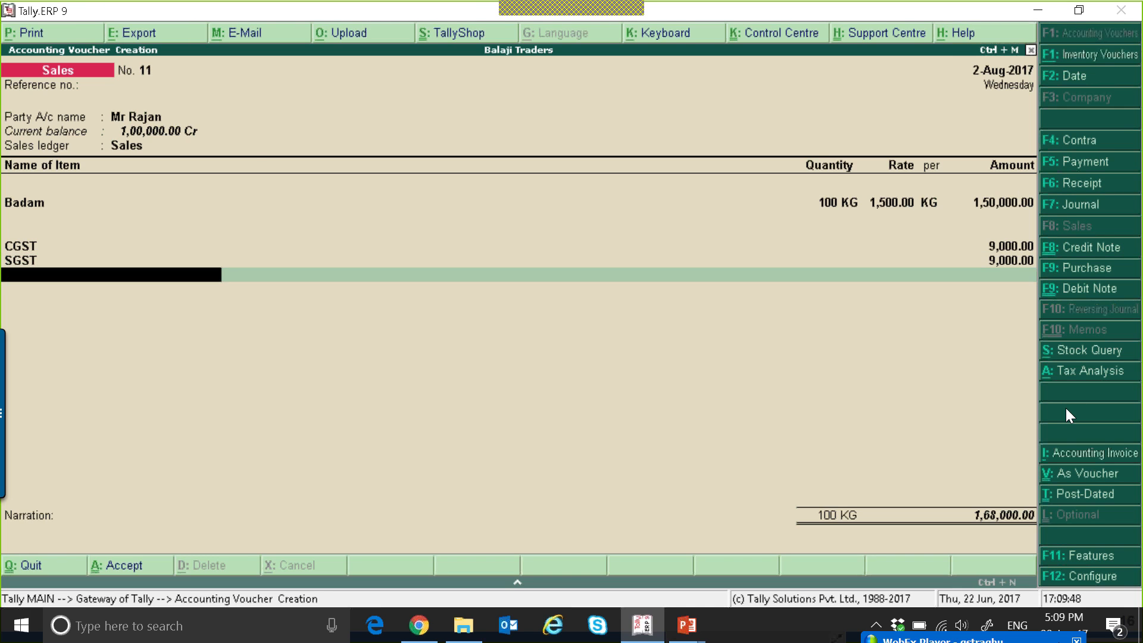
{"action": "key", "text": "Return"}
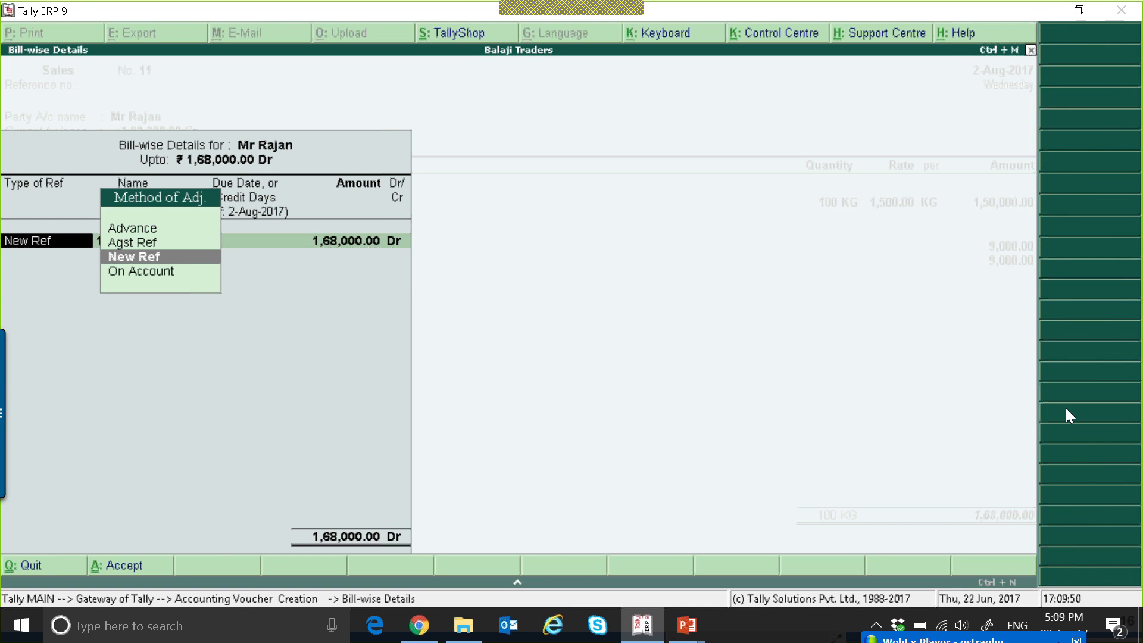
Adjust 1,00,000 of the invoice against the customer's pending advance reference 2 dated 15-Jul-2017.
{"action": "key", "text": "Up"}
{"action": "key", "text": "Return"}
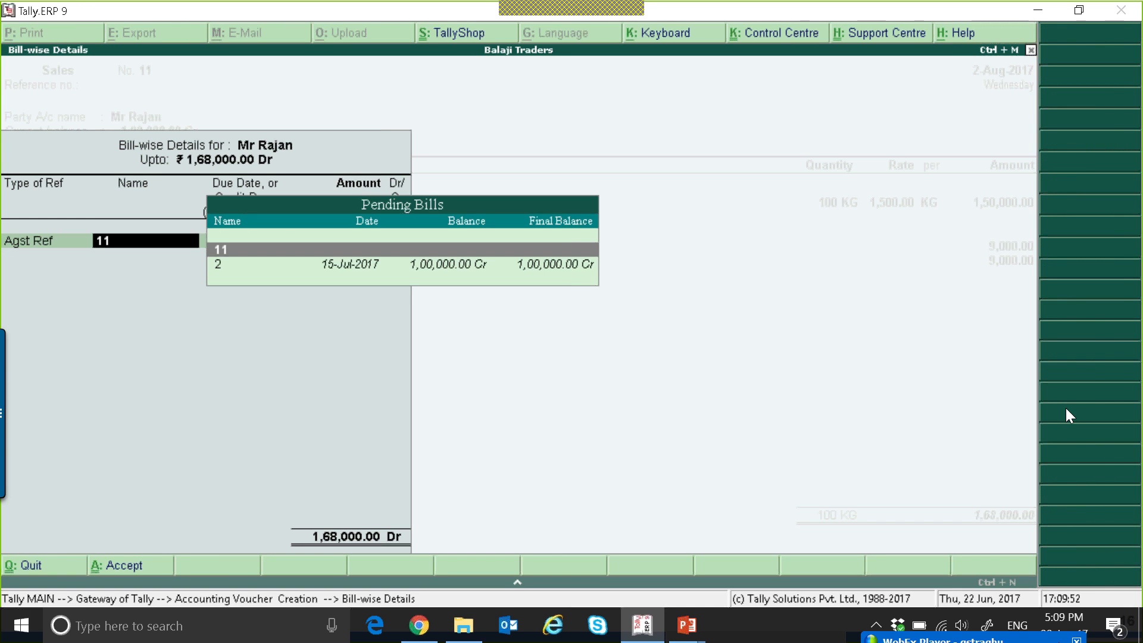
{"action": "key", "text": "Down"}
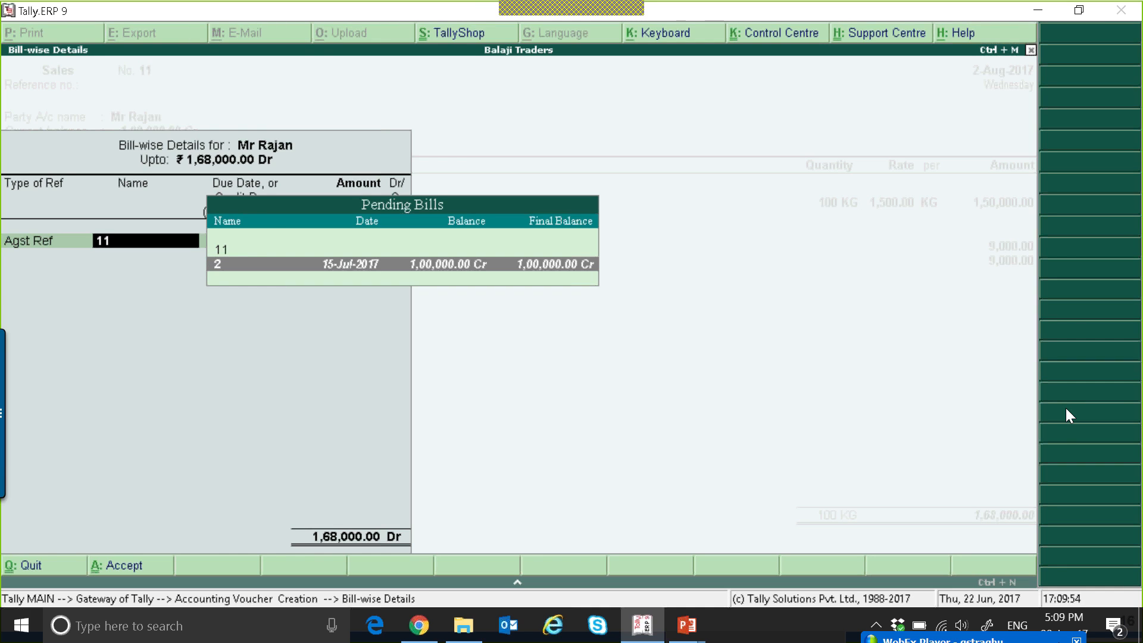
{"action": "key", "text": "Return"}
{"action": "type", "text": "100000"}
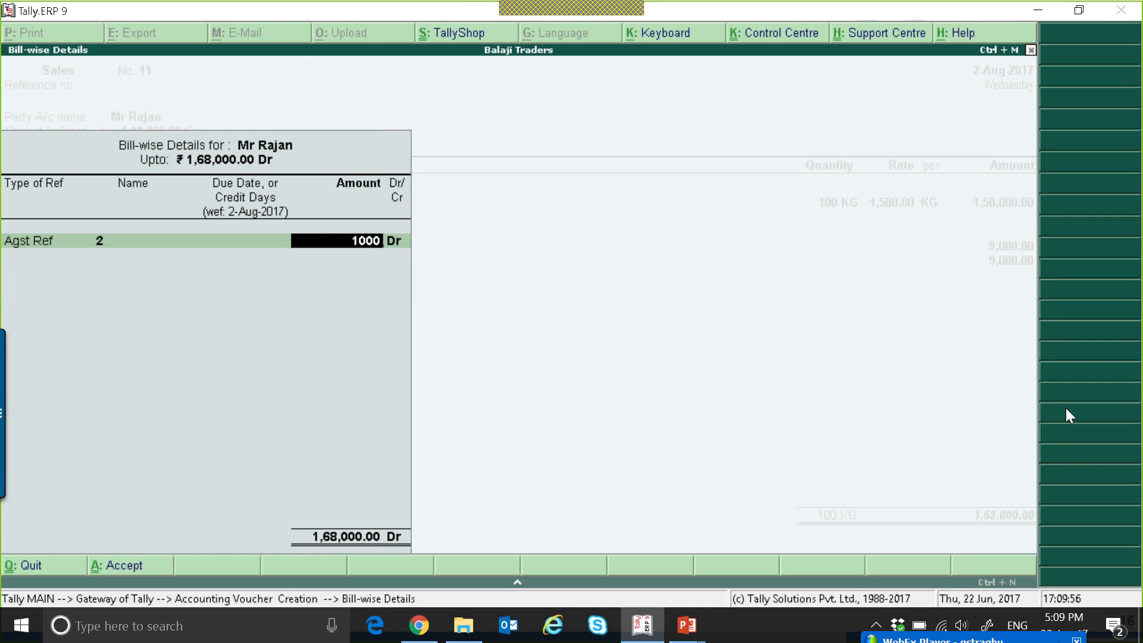
{"action": "key", "text": "Return"}
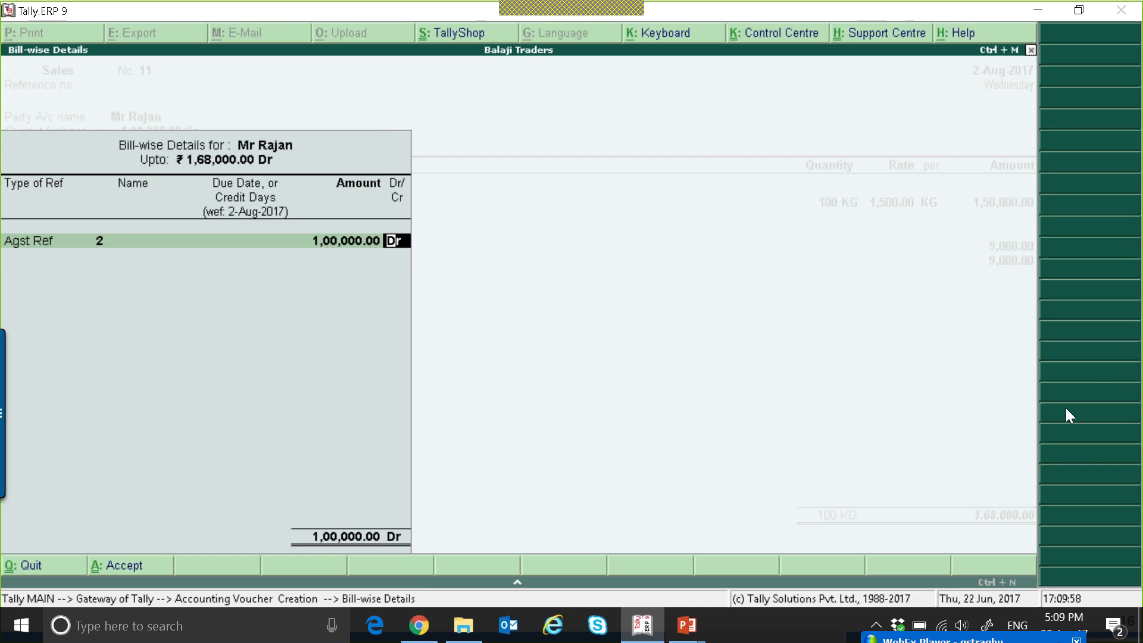
{"action": "key", "text": "Return"}
Allocate the remaining 68,000 to new reference 11, save the sales voucher without a narration, and leave voucher entry.
{"action": "key", "text": "Return"}
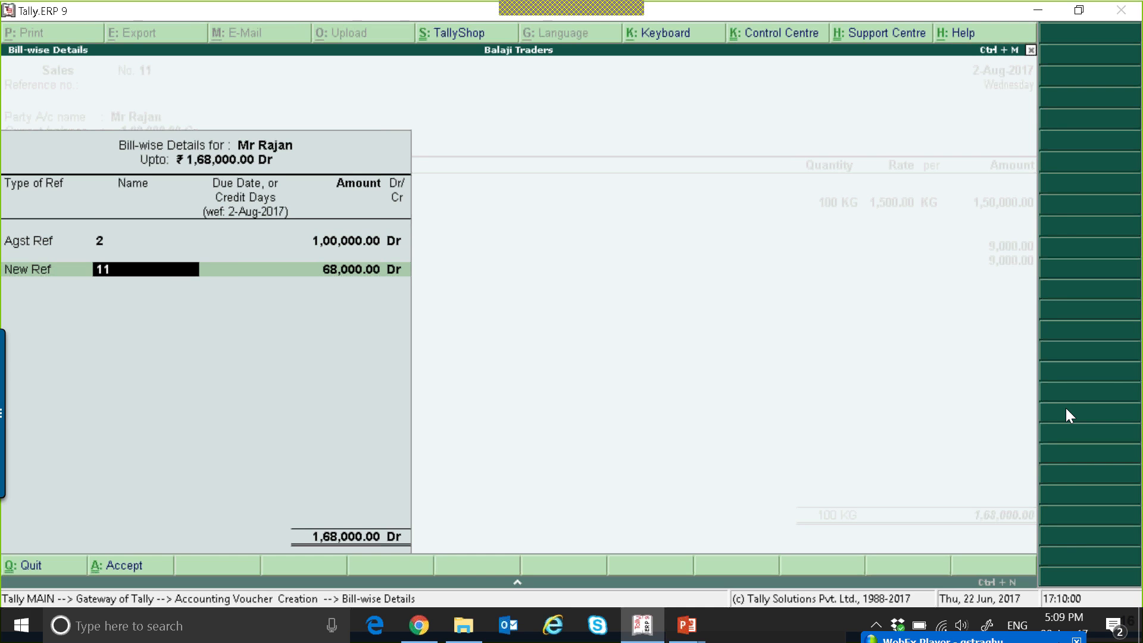
{"action": "key", "text": "Return"}
{"action": "key", "text": "Return"}
{"action": "key", "text": "Return"}
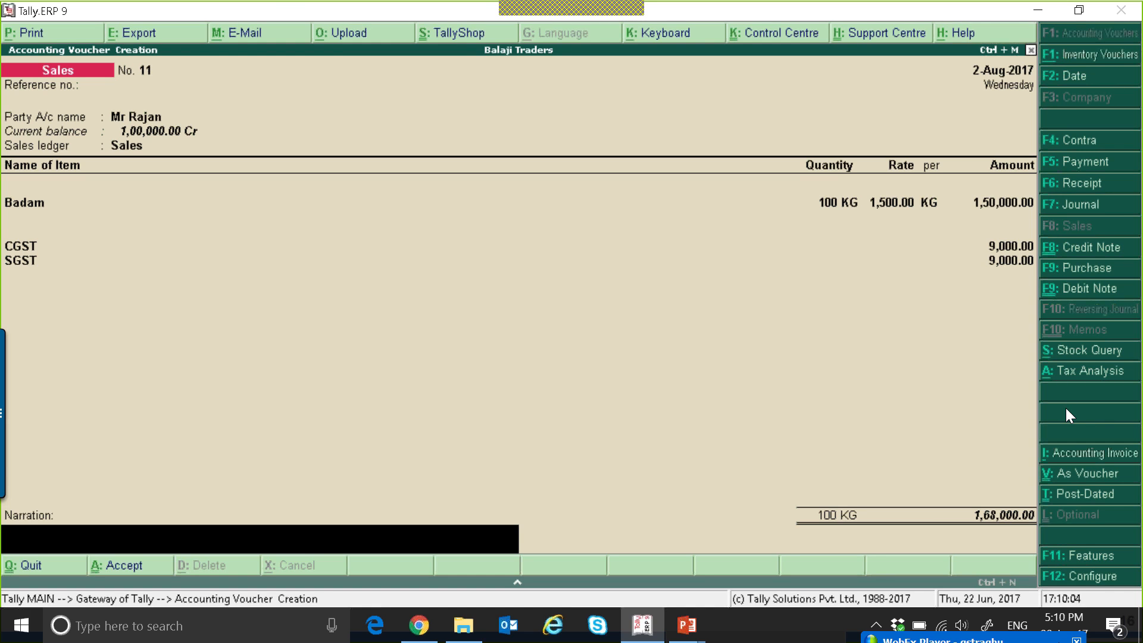
{"action": "key", "text": "Return"}
{"action": "key", "text": "Return"}
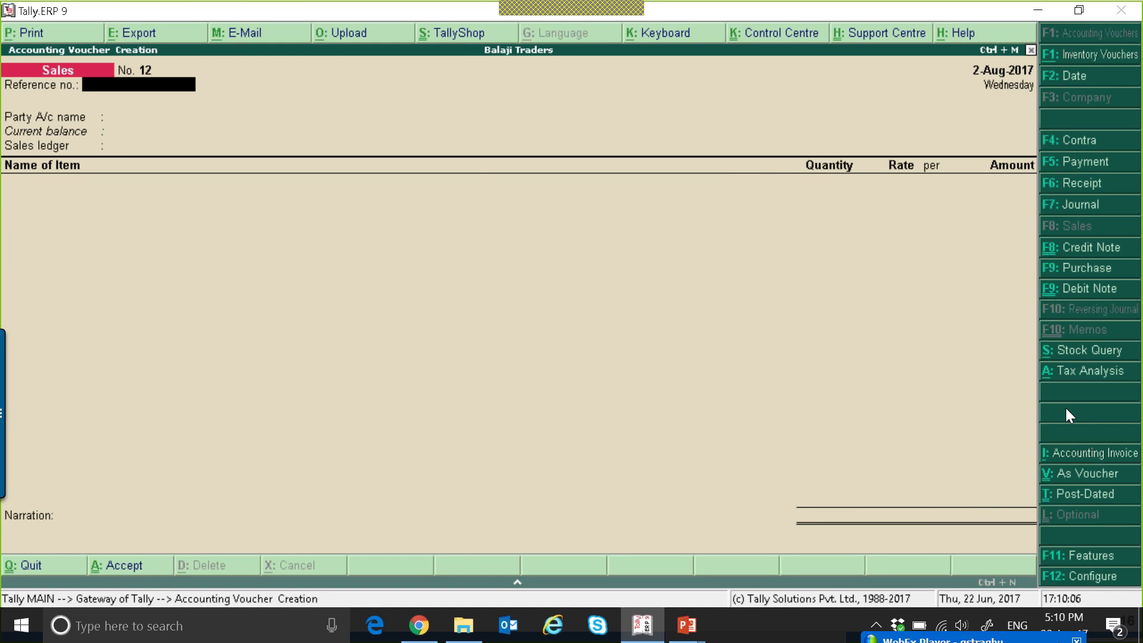
{"action": "key", "text": "Escape"}
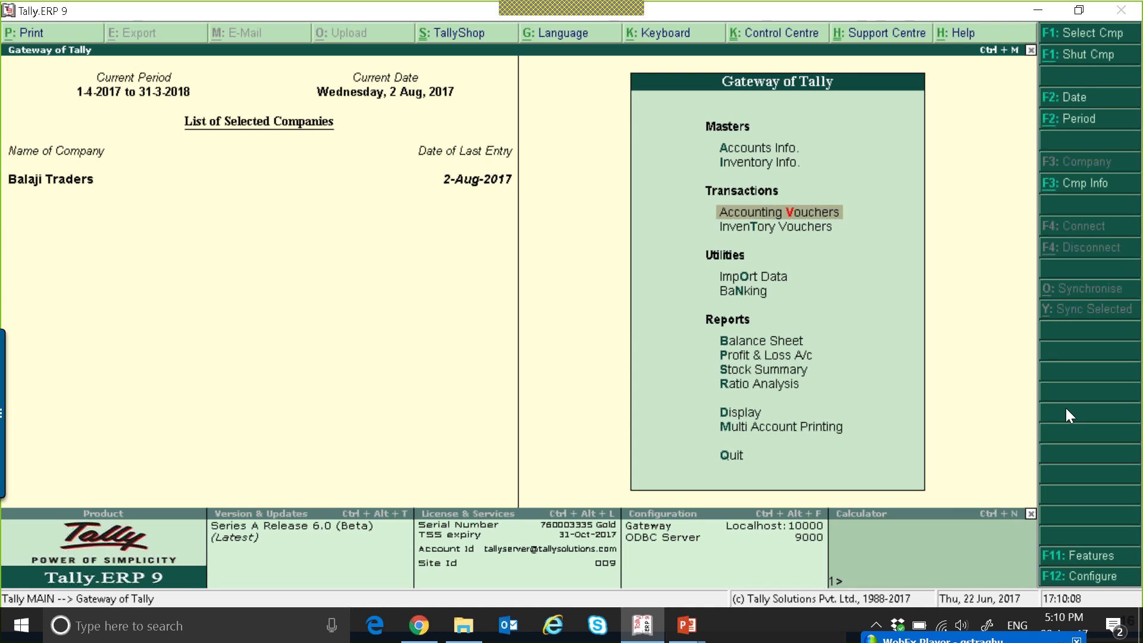
Open the GSTR-1 report for August 2017 and examine the set-off of tax paid against advances.
{"action": "key", "text": "d"}
{"action": "key", "text": "u"}
{"action": "key", "text": "Return"}
{"action": "key", "text": "Return"}
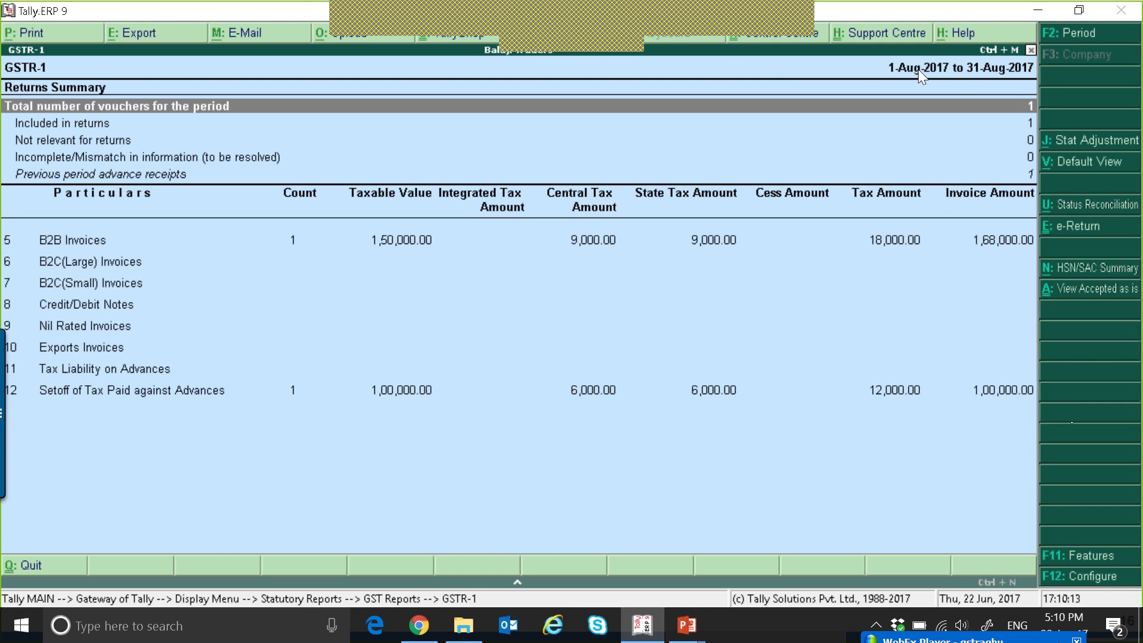
{"action": "key", "text": "Down"}
{"action": "key", "text": "Down"}
{"action": "key", "text": "Down"}
{"action": "key", "text": "Down"}
{"action": "key", "text": "Down"}
{"action": "key", "text": "Down"}
{"action": "key", "text": "Down"}
{"action": "key", "text": "Down"}
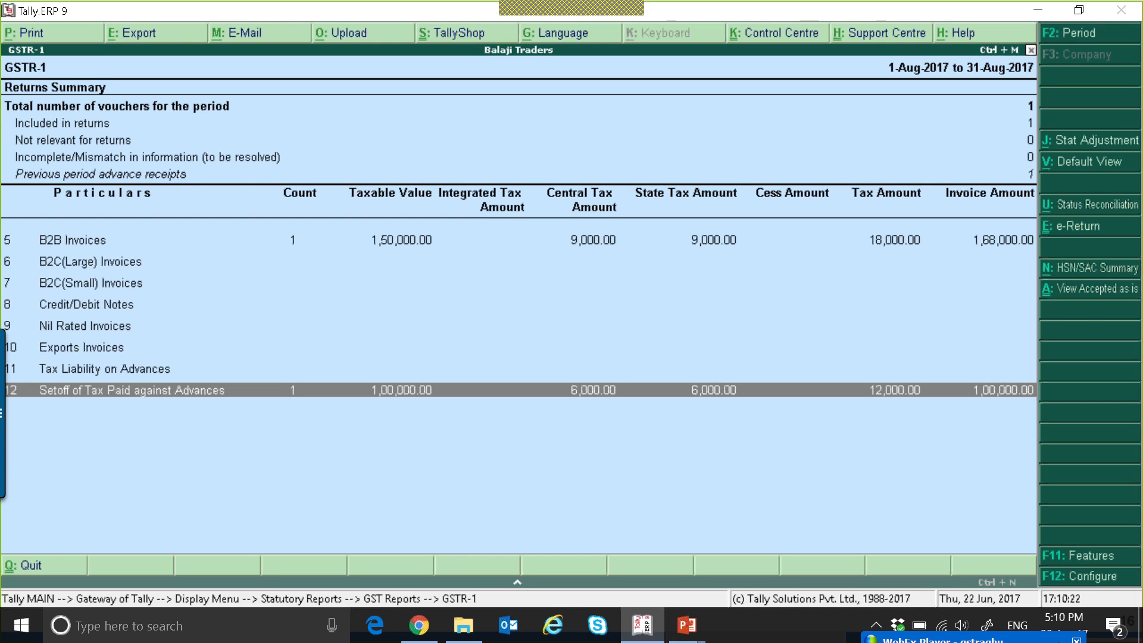
Drill into the previous period advance receipts in GSTR-1, review the included voucher and the B2B invoices row, and close the report.
{"action": "key", "text": "Up"}
{"action": "key", "text": "Up"}
{"action": "key", "text": "Up"}
{"action": "key", "text": "Up"}
{"action": "key", "text": "Up"}
{"action": "key", "text": "Up"}
{"action": "key", "text": "Up"}
{"action": "key", "text": "Up"}
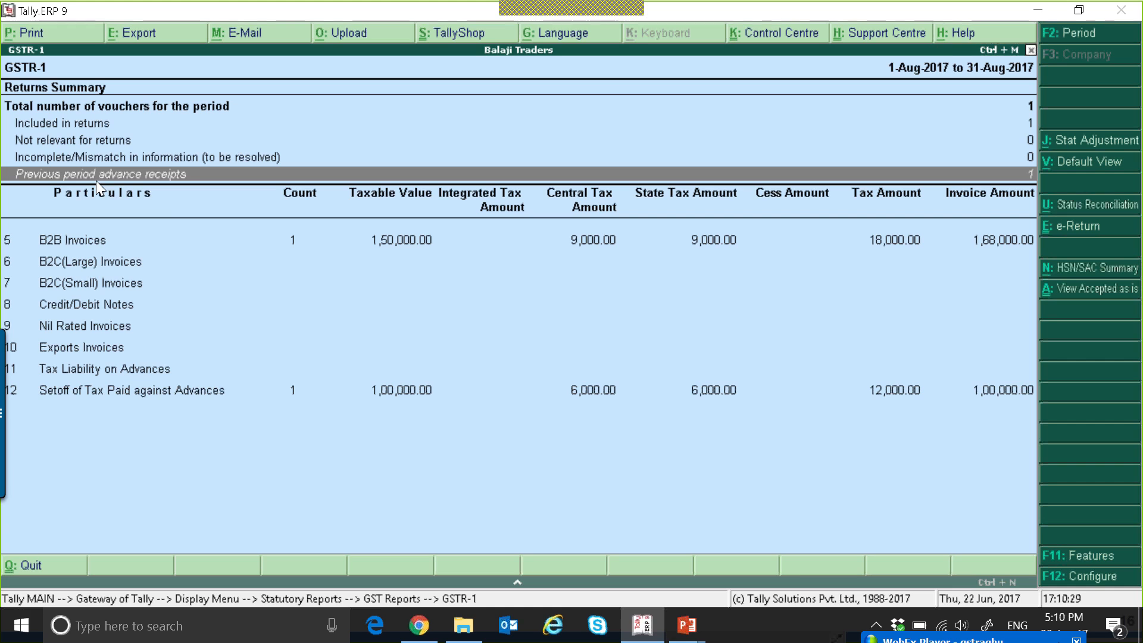
{"action": "key", "text": "Return"}
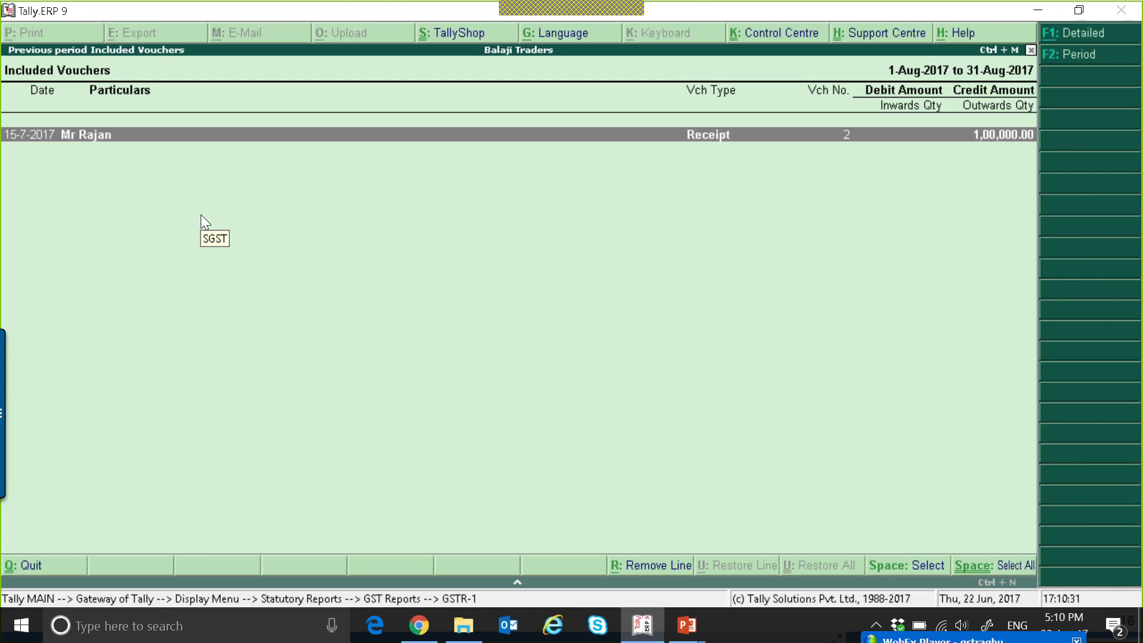
{"action": "key", "text": "Return"}
{"action": "key", "text": "Escape"}
{"action": "key", "text": "Escape"}
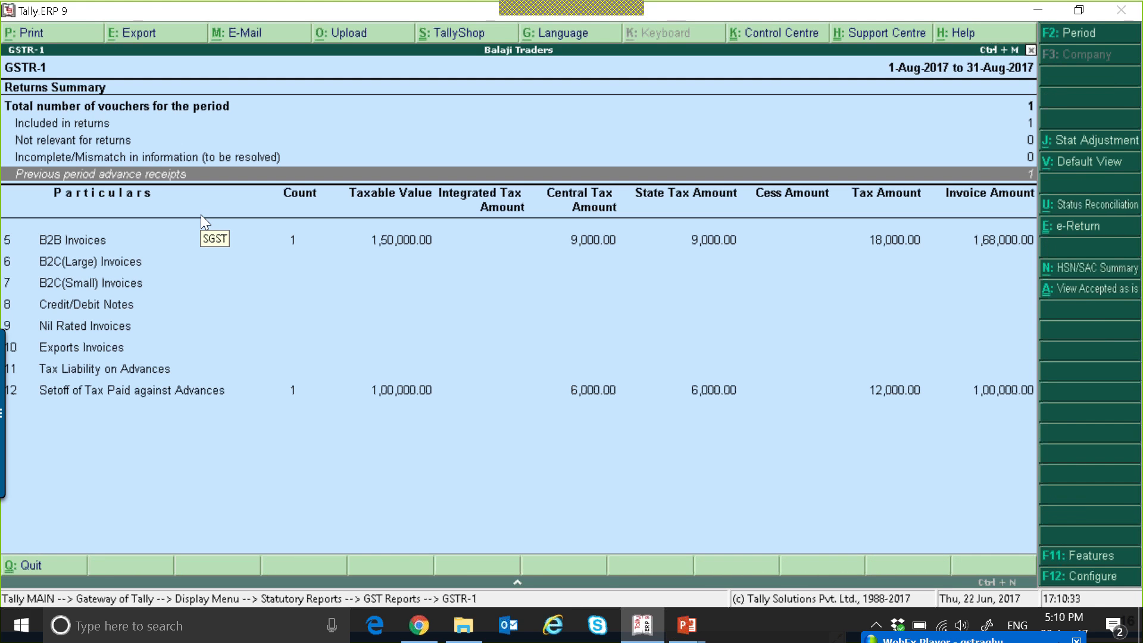
{"action": "key", "text": "Down"}
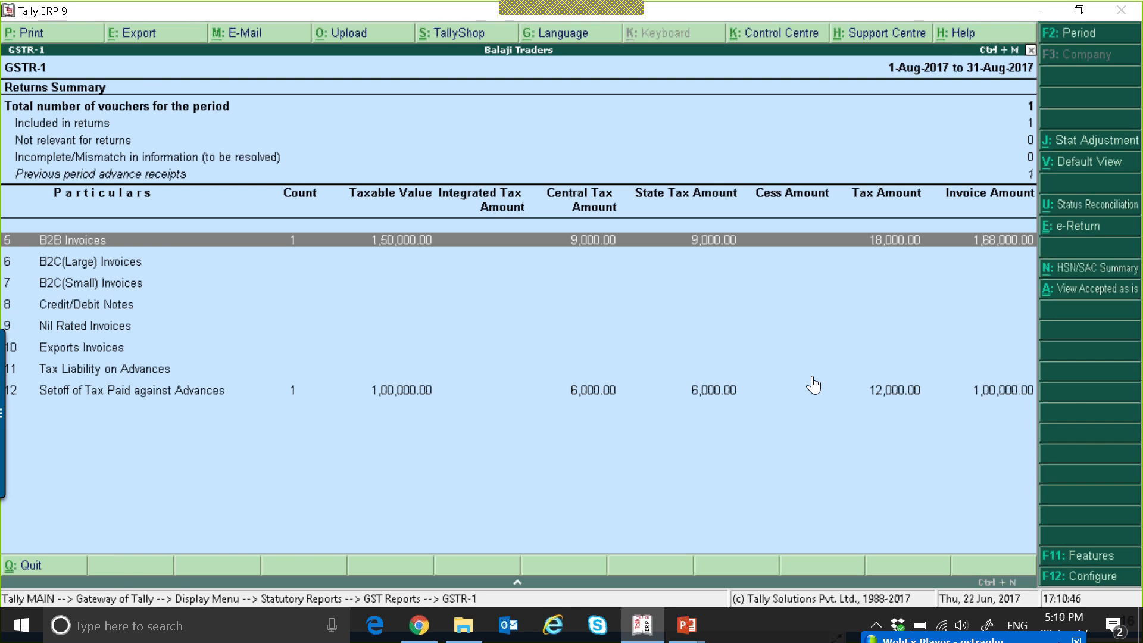
{"action": "key", "text": "Escape"}
{"action": "key", "text": "Escape"}
{"action": "key", "text": "Escape"}
{"action": "key", "text": "Escape"}
Create a cash receipt voucher dated 2-Aug-2017 for 68,000 from the advance customer.
{"action": "key", "text": "v"}
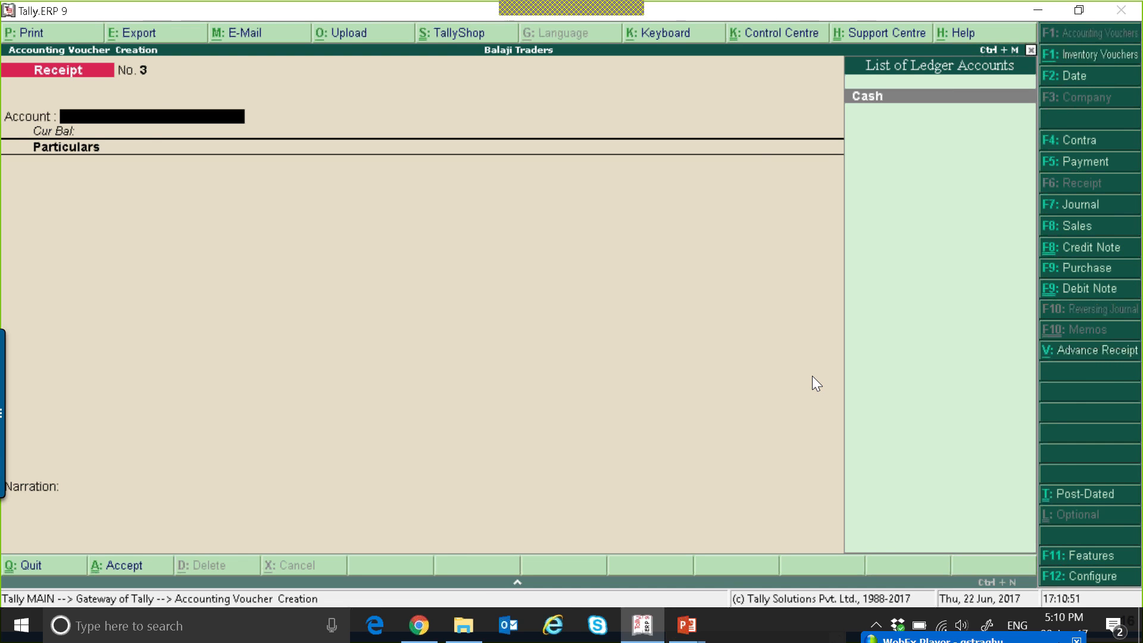
{"action": "key", "text": "Return"}
{"action": "key", "text": "Down"}
{"action": "key", "text": "Down"}
{"action": "key", "text": "Down"}
{"action": "key", "text": "Down"}
{"action": "key", "text": "Down"}
{"action": "key", "text": "Down"}
{"action": "key", "text": "Down"}
{"action": "key", "text": "Down"}
{"action": "key", "text": "Down"}
{"action": "key", "text": "Down"}
{"action": "key", "text": "Down"}
{"action": "key", "text": "Down"}
{"action": "key", "text": "Down"}
{"action": "key", "text": "Down"}
{"action": "key", "text": "Down"}
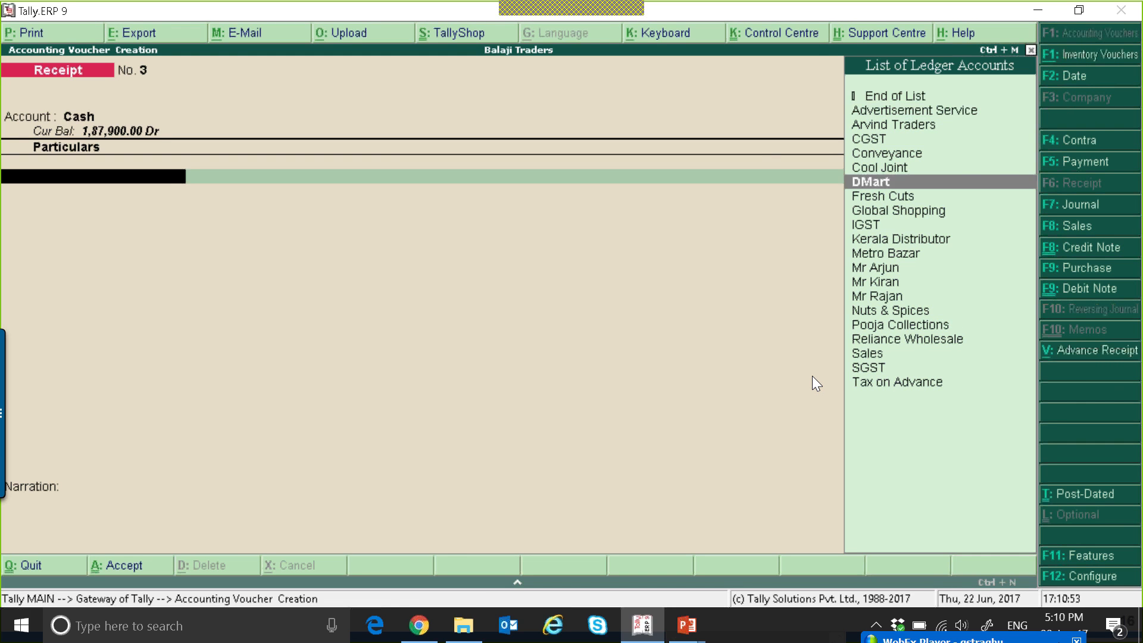
{"action": "key", "text": "Return"}
{"action": "type", "text": "68000"}
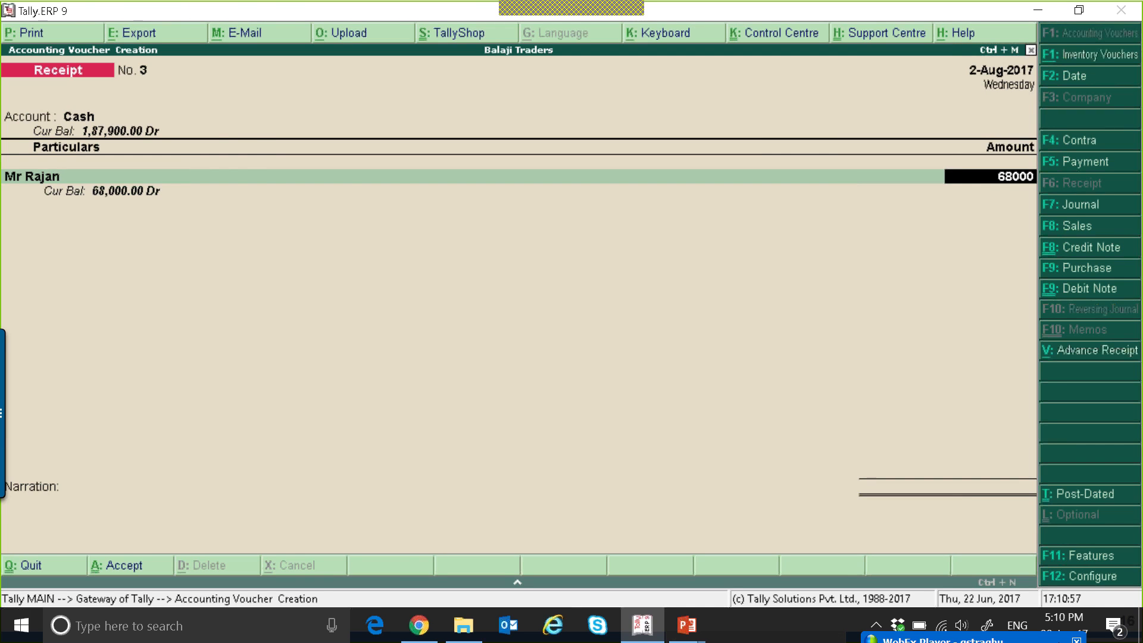
{"action": "key", "text": "Return"}
Settle the 68,000 receipt against bill reference 11 and save the receipt voucher.
{"action": "key", "text": "Return"}
{"action": "key", "text": "Return"}
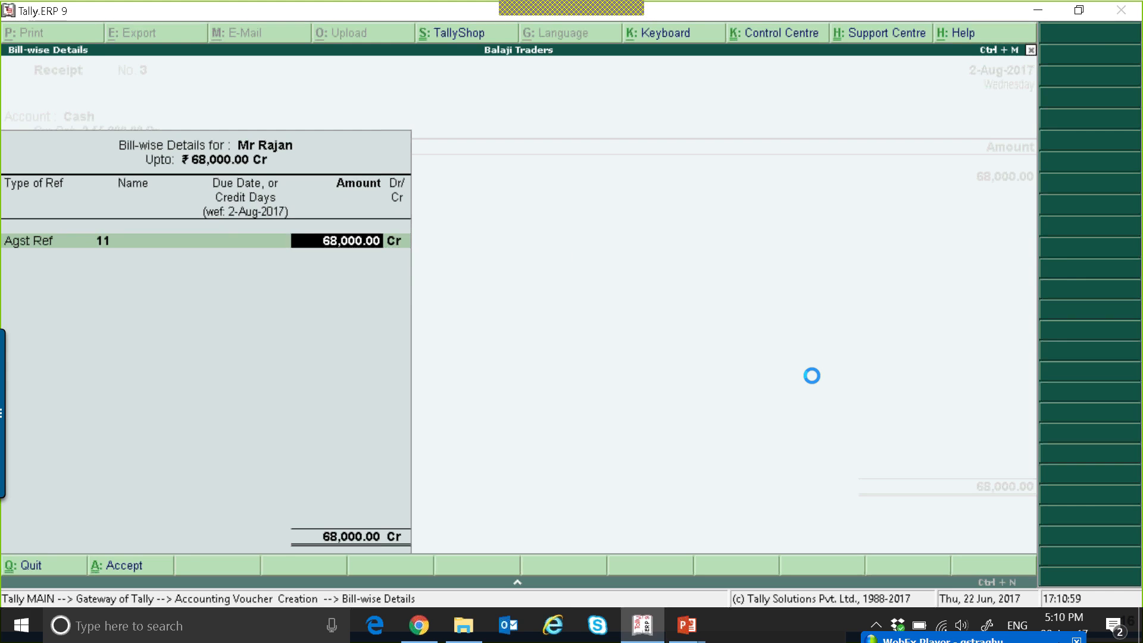
{"action": "key", "text": "Return"}
{"action": "key", "text": "Return"}
{"action": "key", "text": "Return"}
{"action": "key", "text": "Return"}
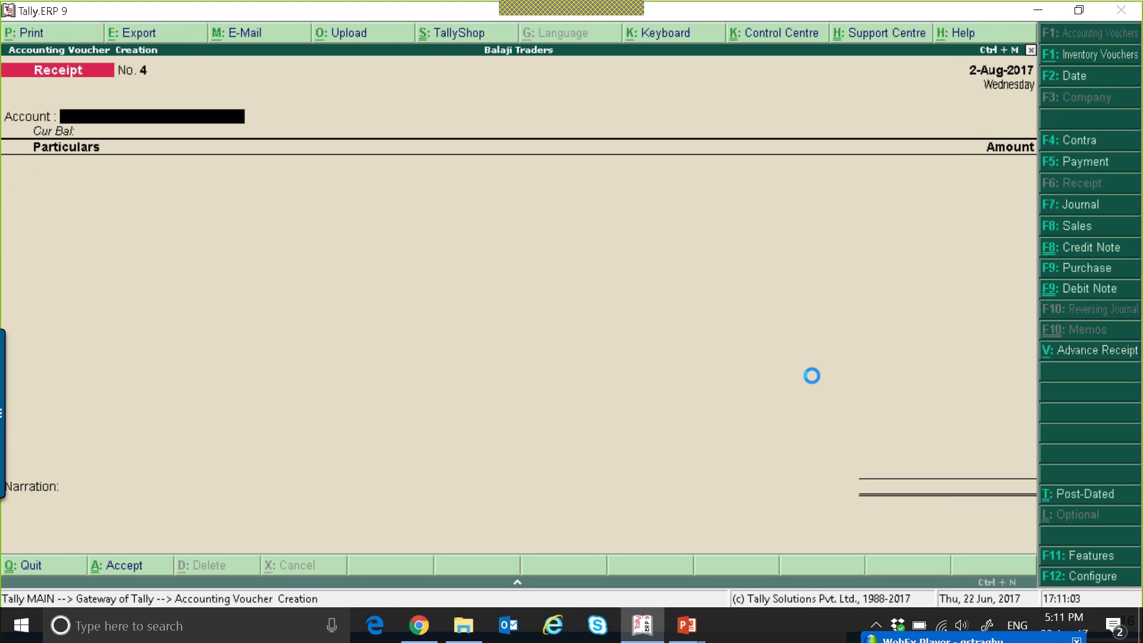
Record a journal dated 2-Aug-2017 debiting CGST and SGST by 6,000 each and crediting the Tax on Advance ledger.
{"action": "key", "text": "F7"}
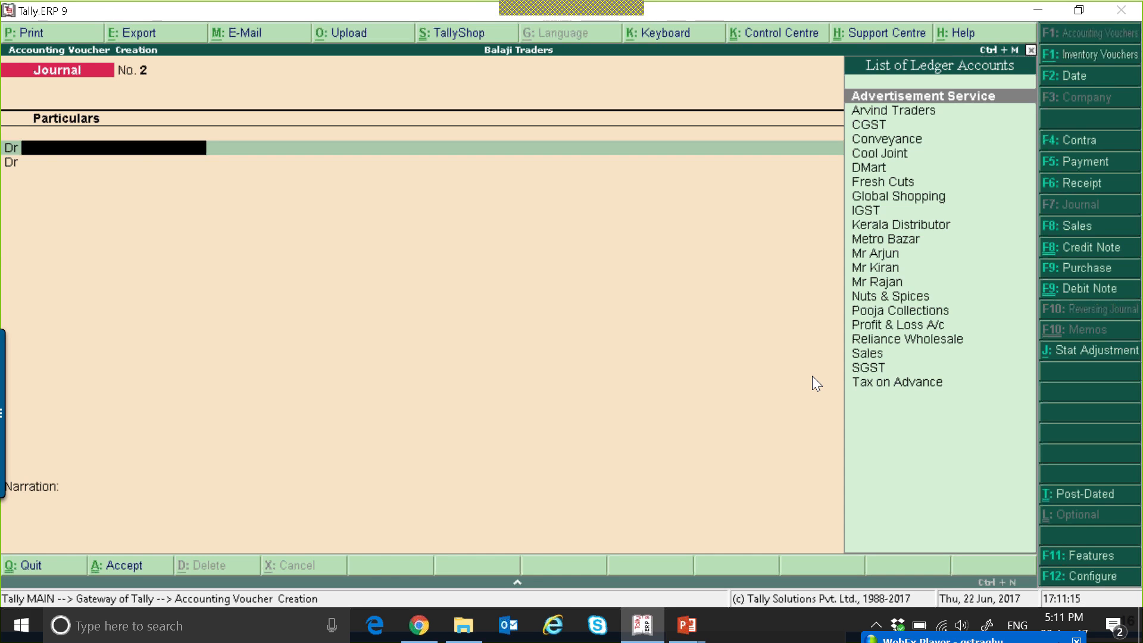
{"action": "type", "text": "CG"}
{"action": "key", "text": "Return"}
{"action": "type", "text": "6000"}
{"action": "key", "text": "Return"}
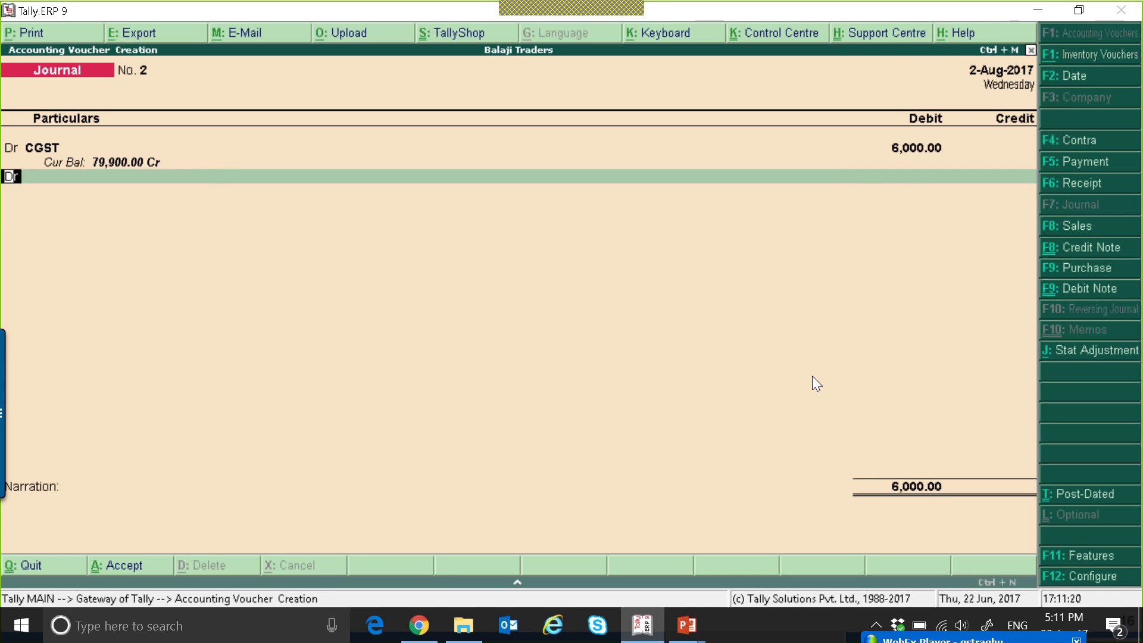
{"action": "type", "text": "SG"}
{"action": "key", "text": "Return"}
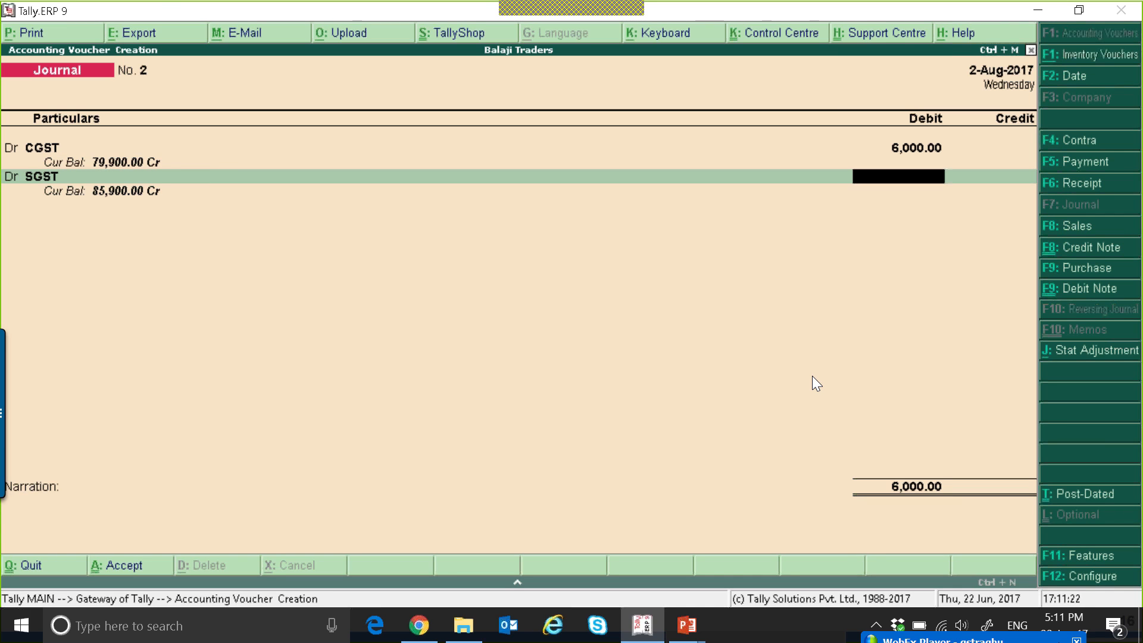
{"action": "type", "text": "6000"}
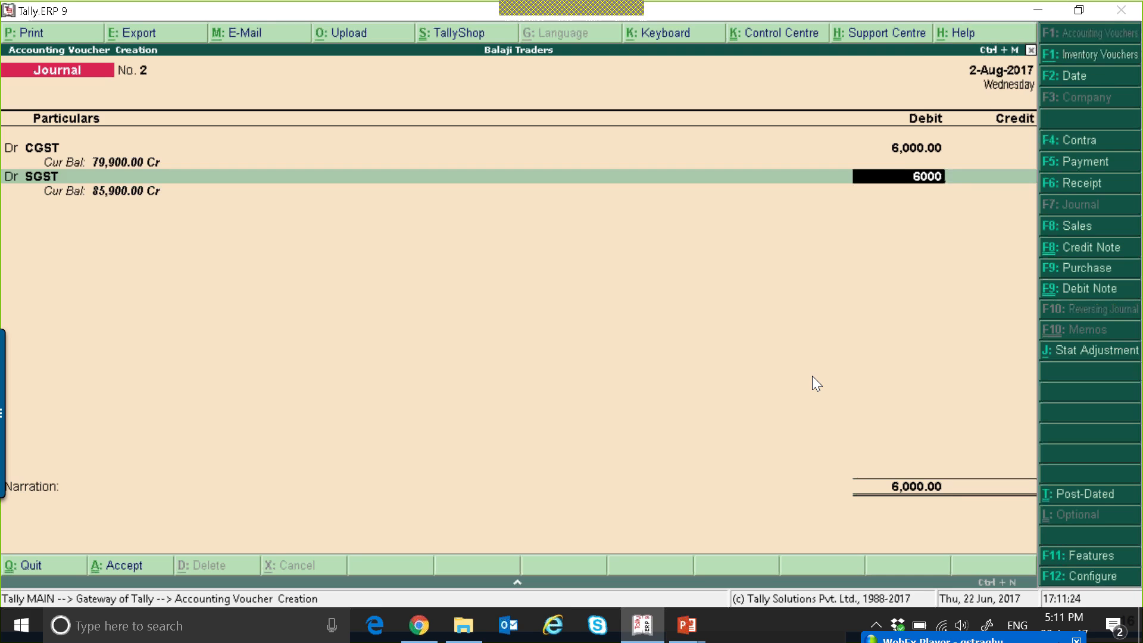
{"action": "key", "text": "Return"}
{"action": "type", "text": "T"}
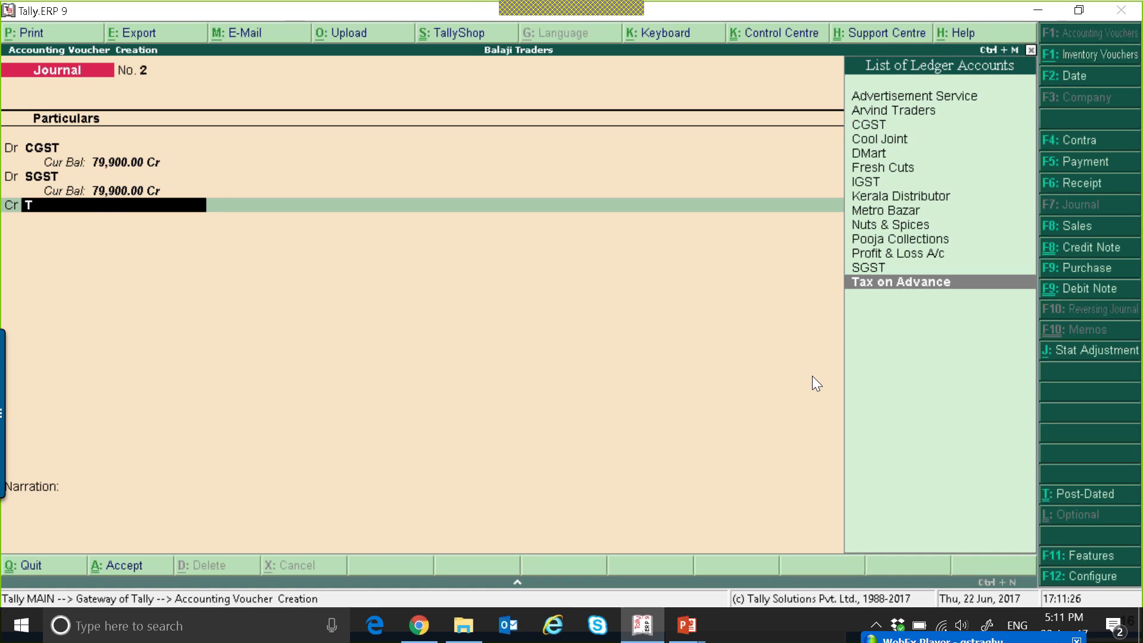
{"action": "key", "text": "Return"}
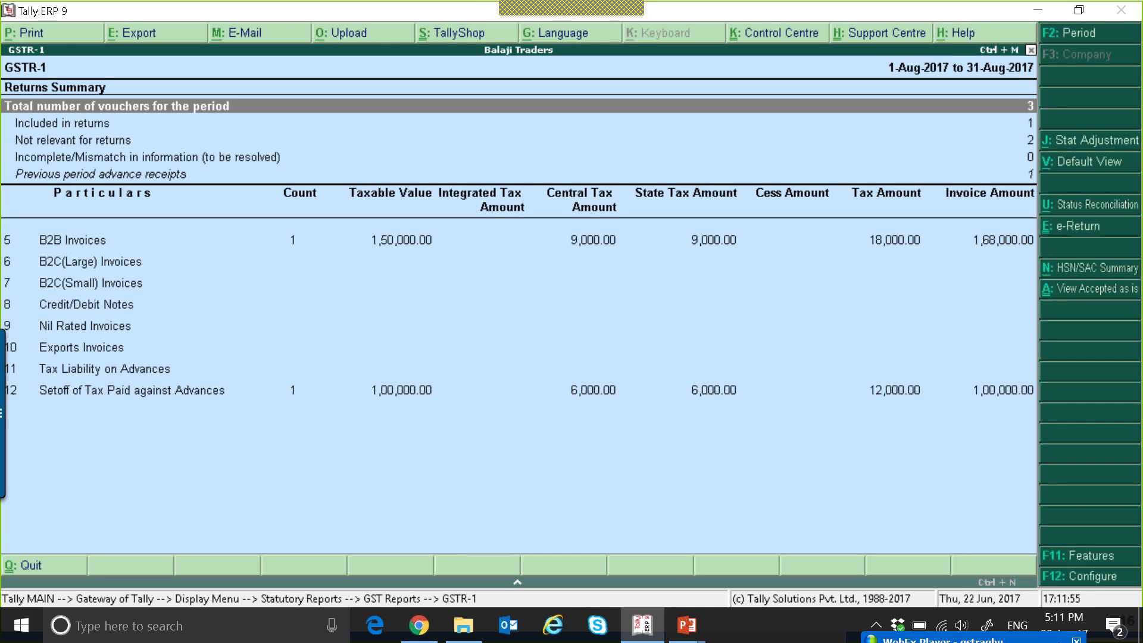
Change the GSTR-1 period to July 2017 and examine the tax liability on advances.
{"action": "key", "text": "F2"}
{"action": "type", "text": "1-7-2017"}
{"action": "key", "text": "Return"}
{"action": "type", "text": "JUK"}
{"action": "key", "text": "BackSpace"}
{"action": "type", "text": "L"}
{"action": "key", "text": "Return"}
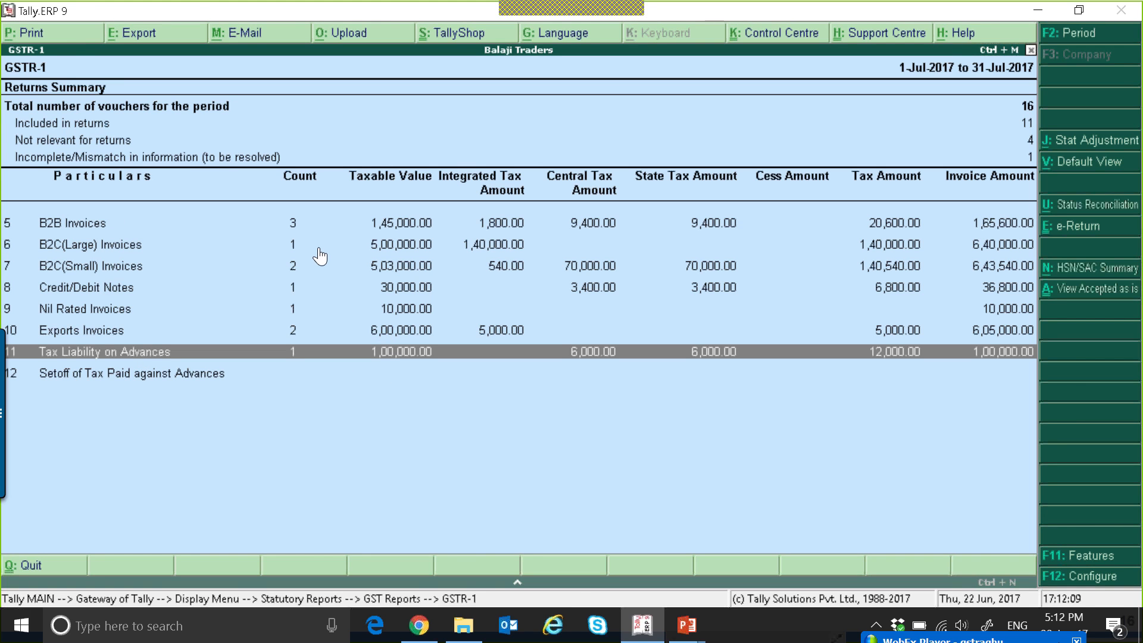
Switch the GSTR-1 period to August 2017 to review that month's invoice and advance set-off.
{"action": "key", "text": "F2"}
{"action": "type", "text": "AUG"}
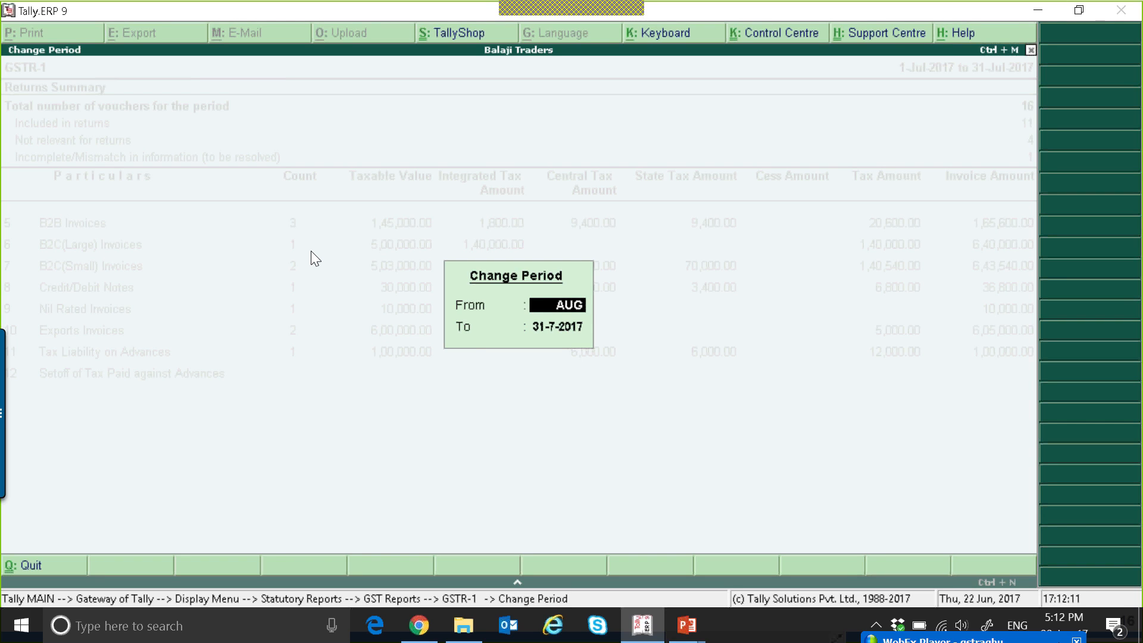
{"action": "key", "text": "Return"}
{"action": "type", "text": "AUG"}
{"action": "key", "text": "Return"}
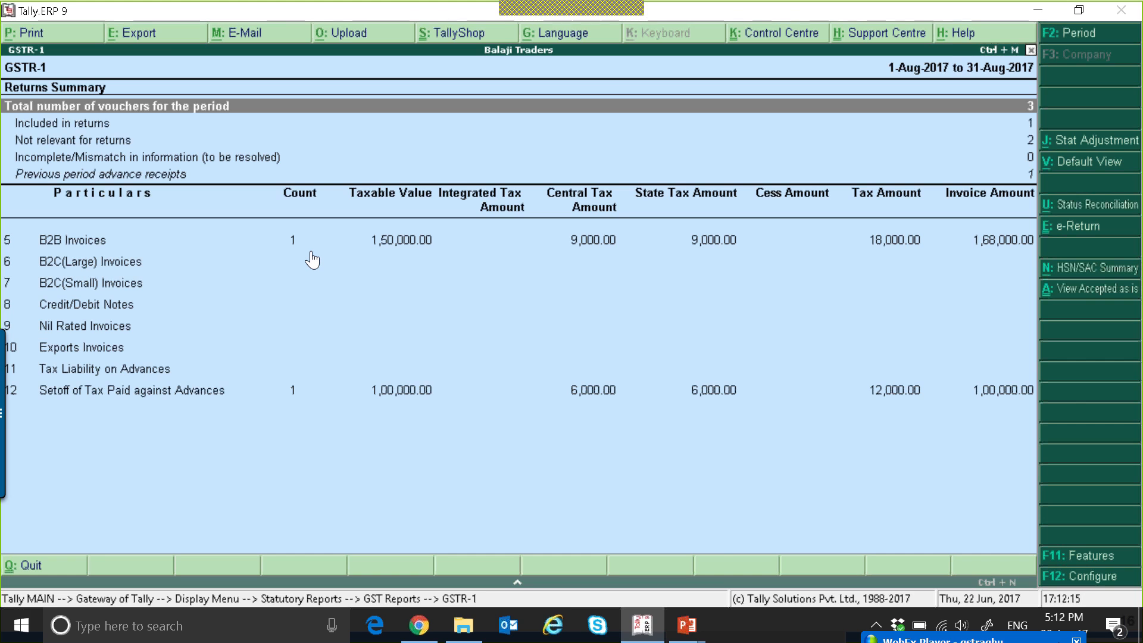
Open the previous period advance receipts in the August GSTR-1, examine the July advance receipt voucher, and return to the returns summary.
{"action": "key", "text": "Down"}
{"action": "key", "text": "Down"}
{"action": "key", "text": "Down"}
{"action": "key", "text": "Return"}
{"action": "key", "text": "Return"}
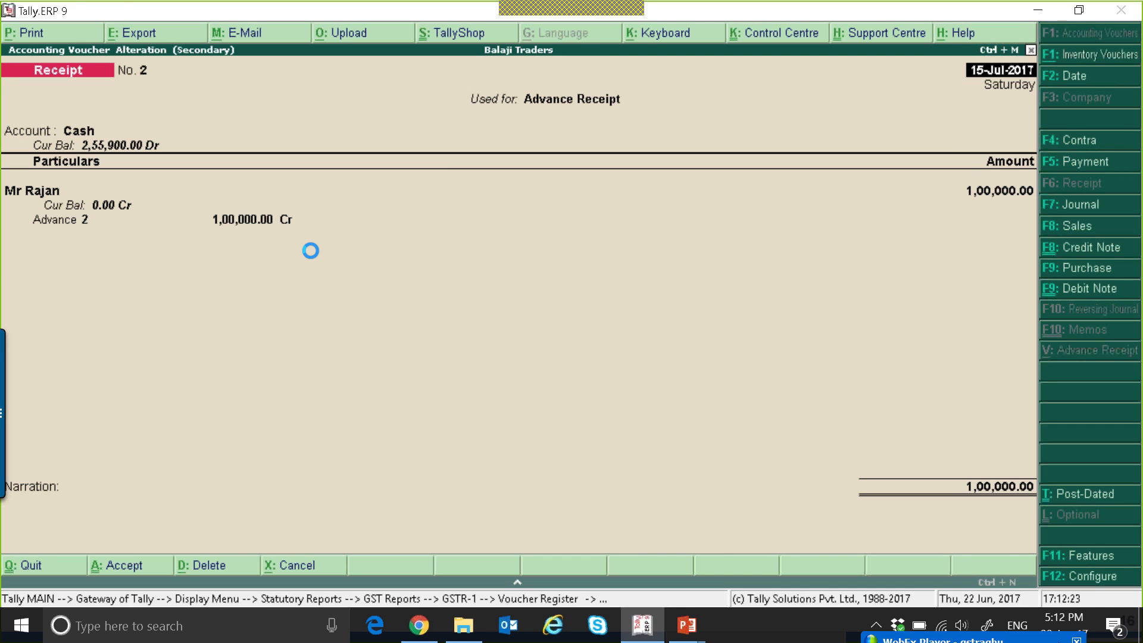
{"action": "key", "text": "Escape"}
{"action": "key", "text": "y"}
{"action": "key", "text": "Escape"}
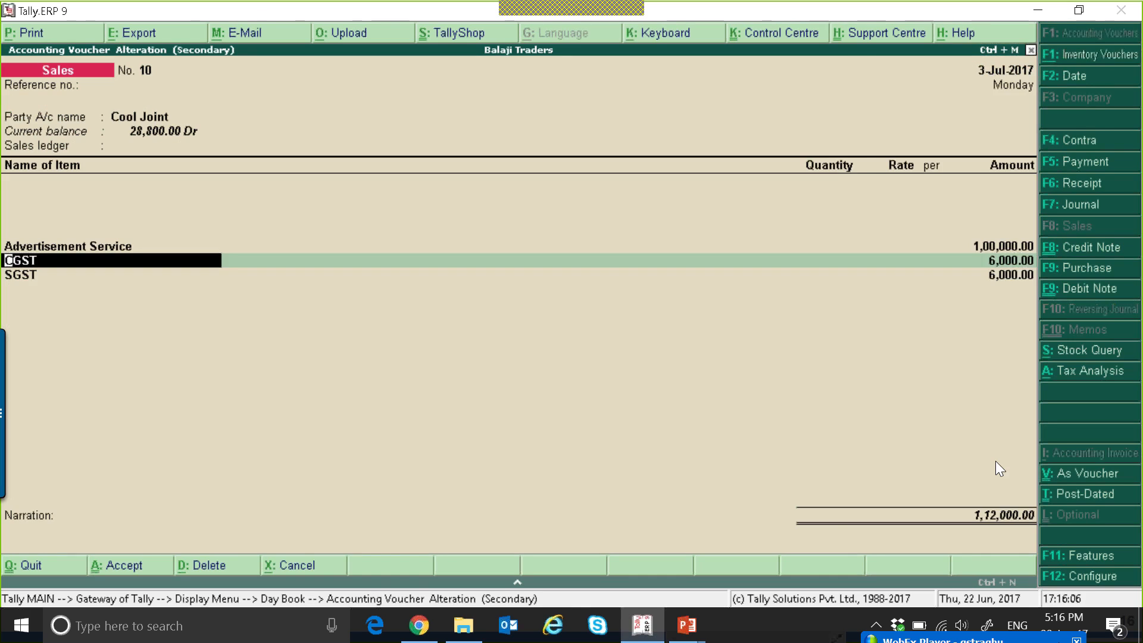
Leave the GSTR-1 report and return to the Gateway of Tally without quitting the program.
{"action": "key", "text": "Return"}
{"action": "key", "text": "Escape"}
{"action": "key", "text": "y"}
{"action": "key", "text": "Escape"}
{"action": "key", "text": "Escape"}
{"action": "key", "text": "Escape"}
{"action": "key", "text": "n"}
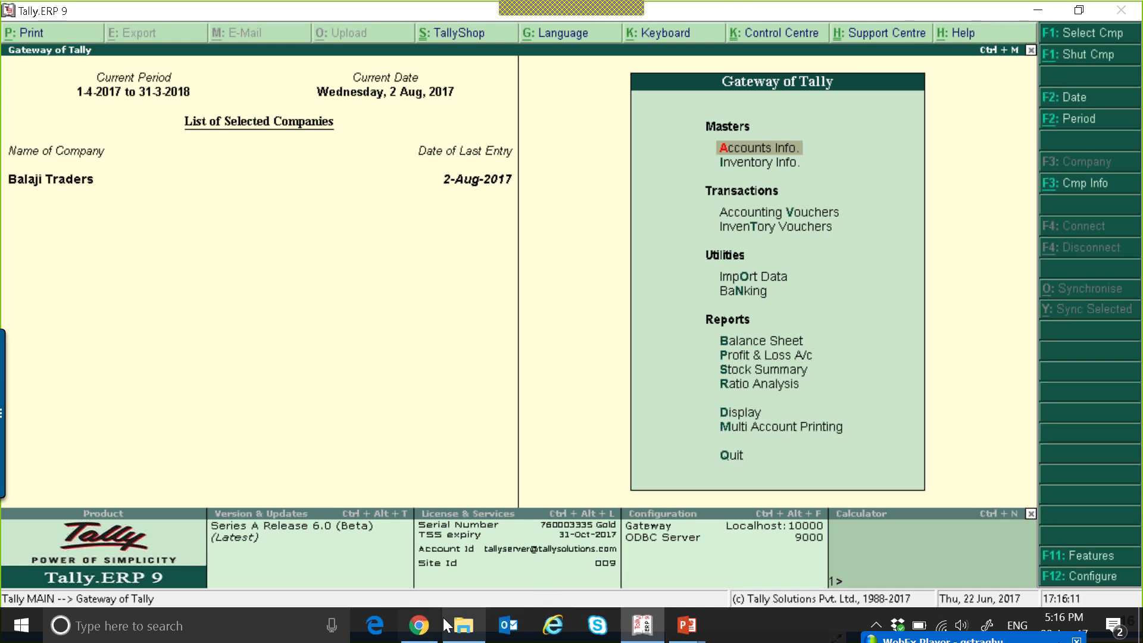
Switch to Chrome, bring up the TallyHelp site and open the full list of GST topics.
{"action": "left_click", "coordinate": [417, 628]}
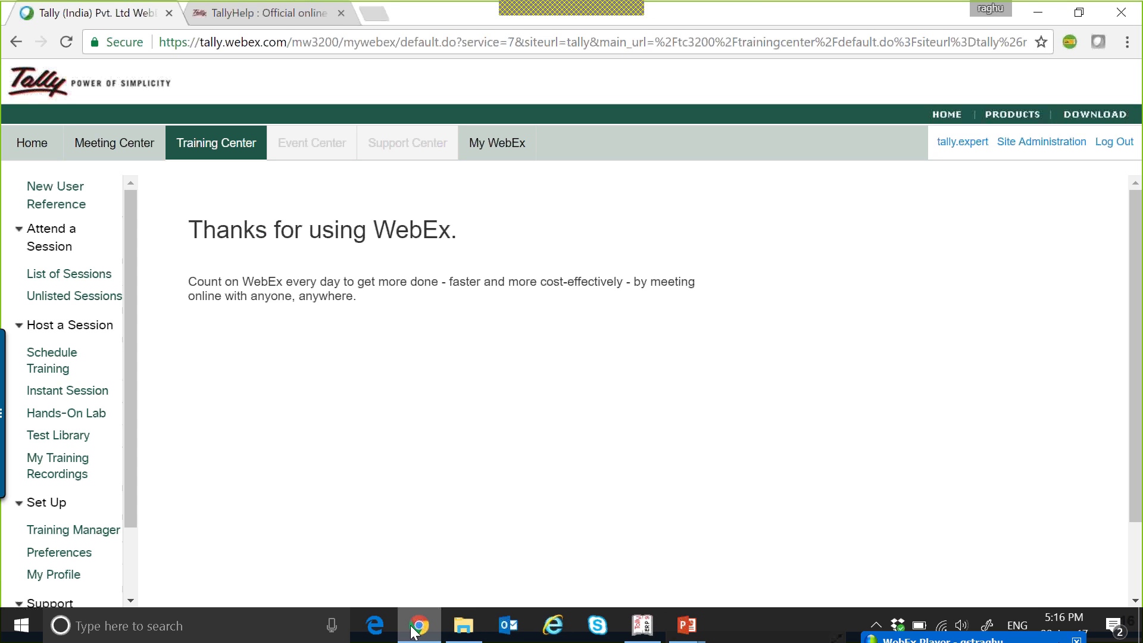
{"action": "left_click", "coordinate": [297, 15]}
{"action": "left_click", "coordinate": [88, 76]}
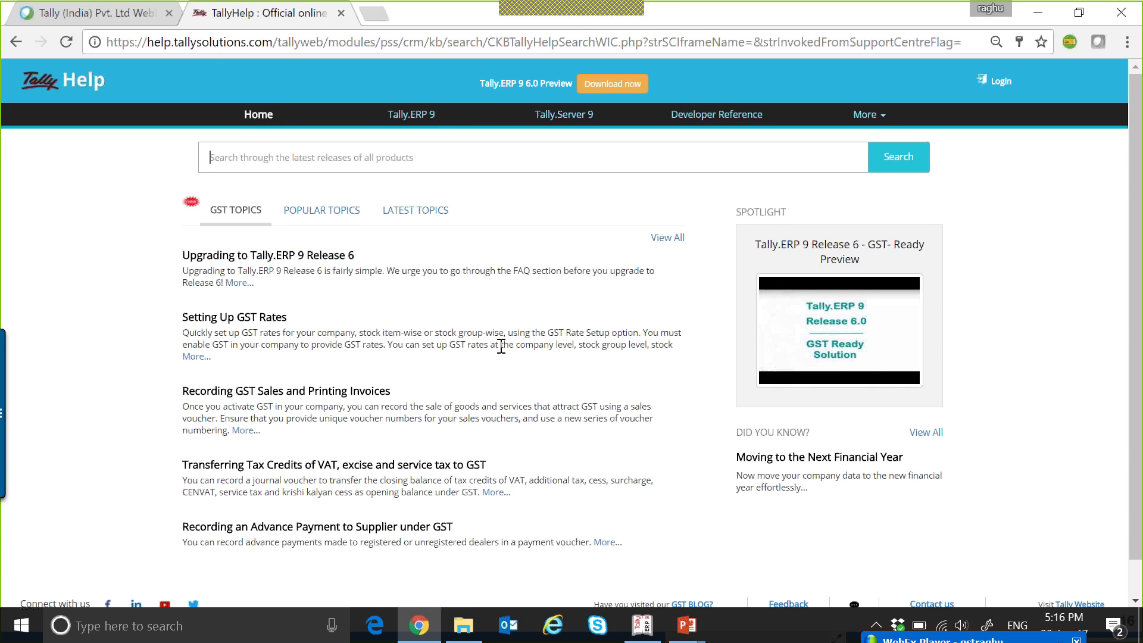
{"action": "scroll", "coordinate": [527, 349], "scroll_direction": "down", "scroll_amount": 2}
{"action": "scroll", "coordinate": [526, 349], "scroll_direction": "up", "scroll_amount": 2}
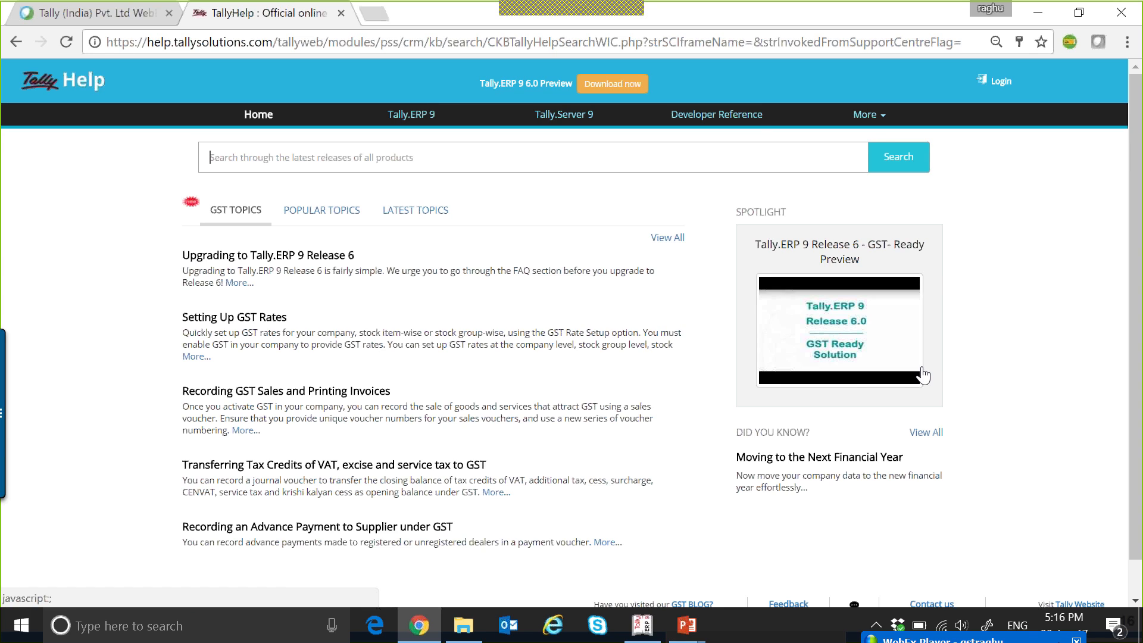
{"action": "left_click", "coordinate": [674, 241]}
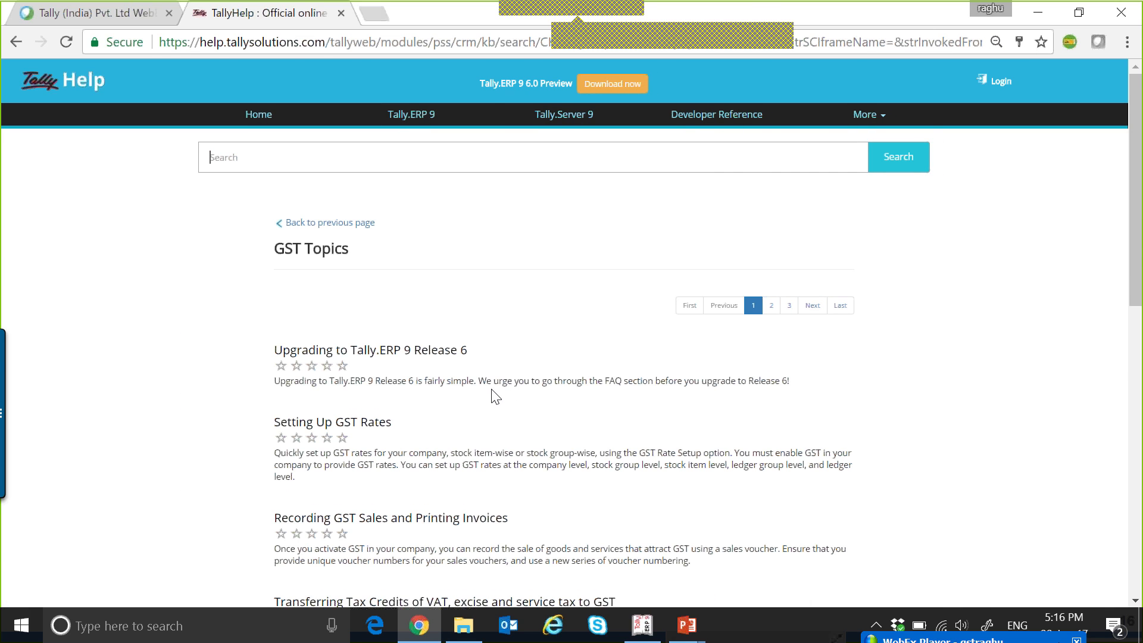
Look through the first page of GST help topics, and close the browser to return to Tally.ERP 9.
{"action": "scroll", "coordinate": [497, 390], "scroll_direction": "down", "scroll_amount": 3}
{"action": "scroll", "coordinate": [498, 387], "scroll_direction": "down", "scroll_amount": 8}
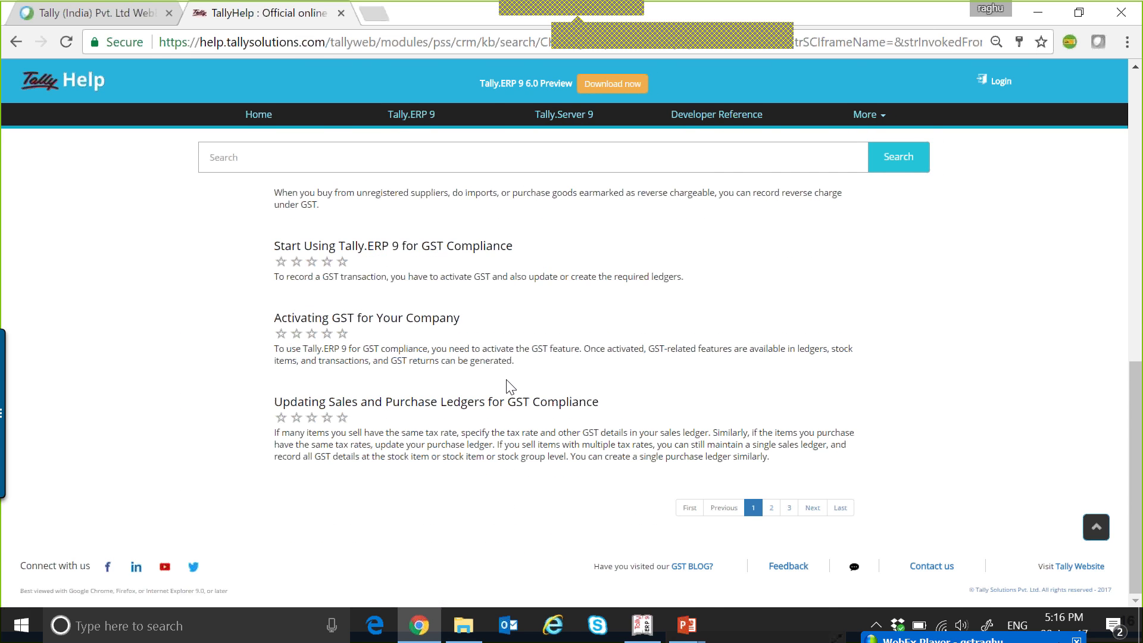
{"action": "scroll", "coordinate": [509, 387], "scroll_direction": "up", "scroll_amount": 10}
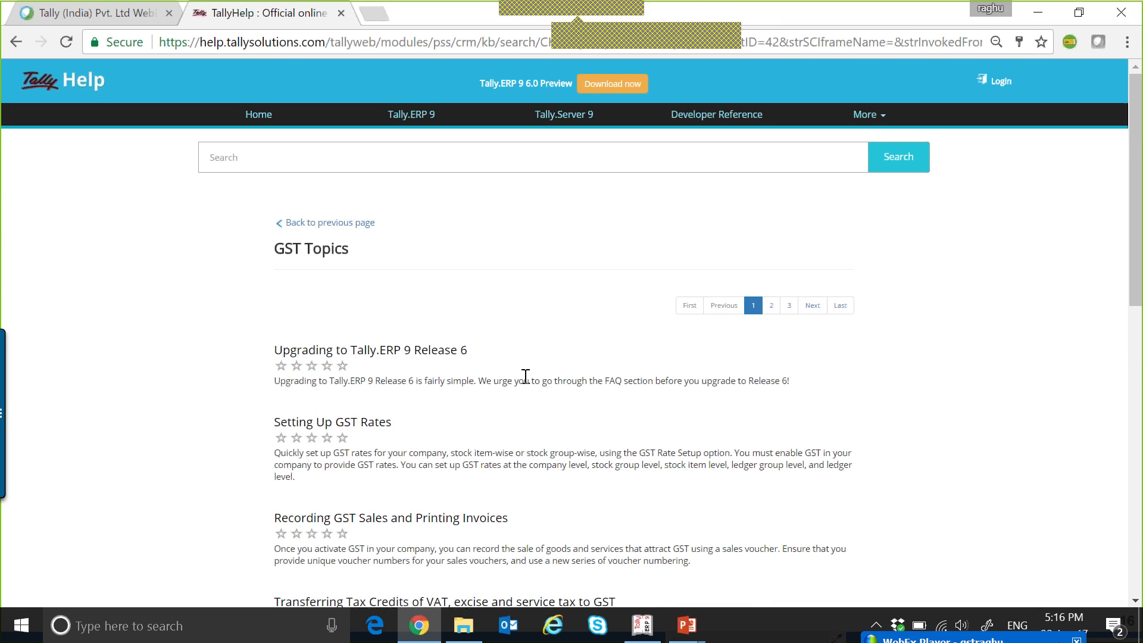
{"action": "left_click", "coordinate": [1121, 12]}
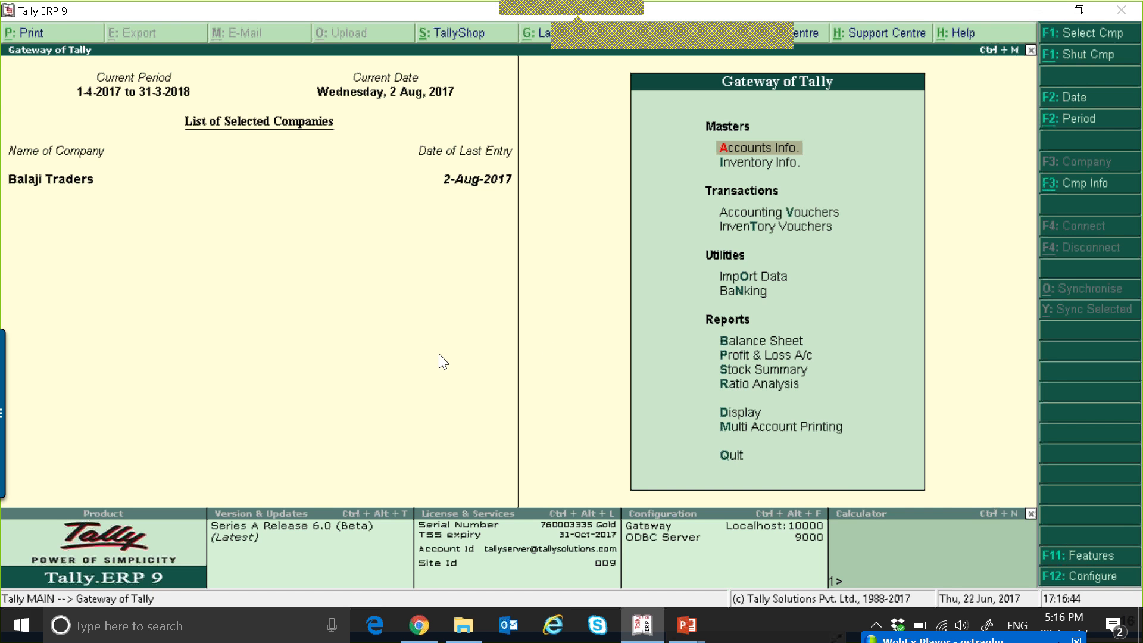